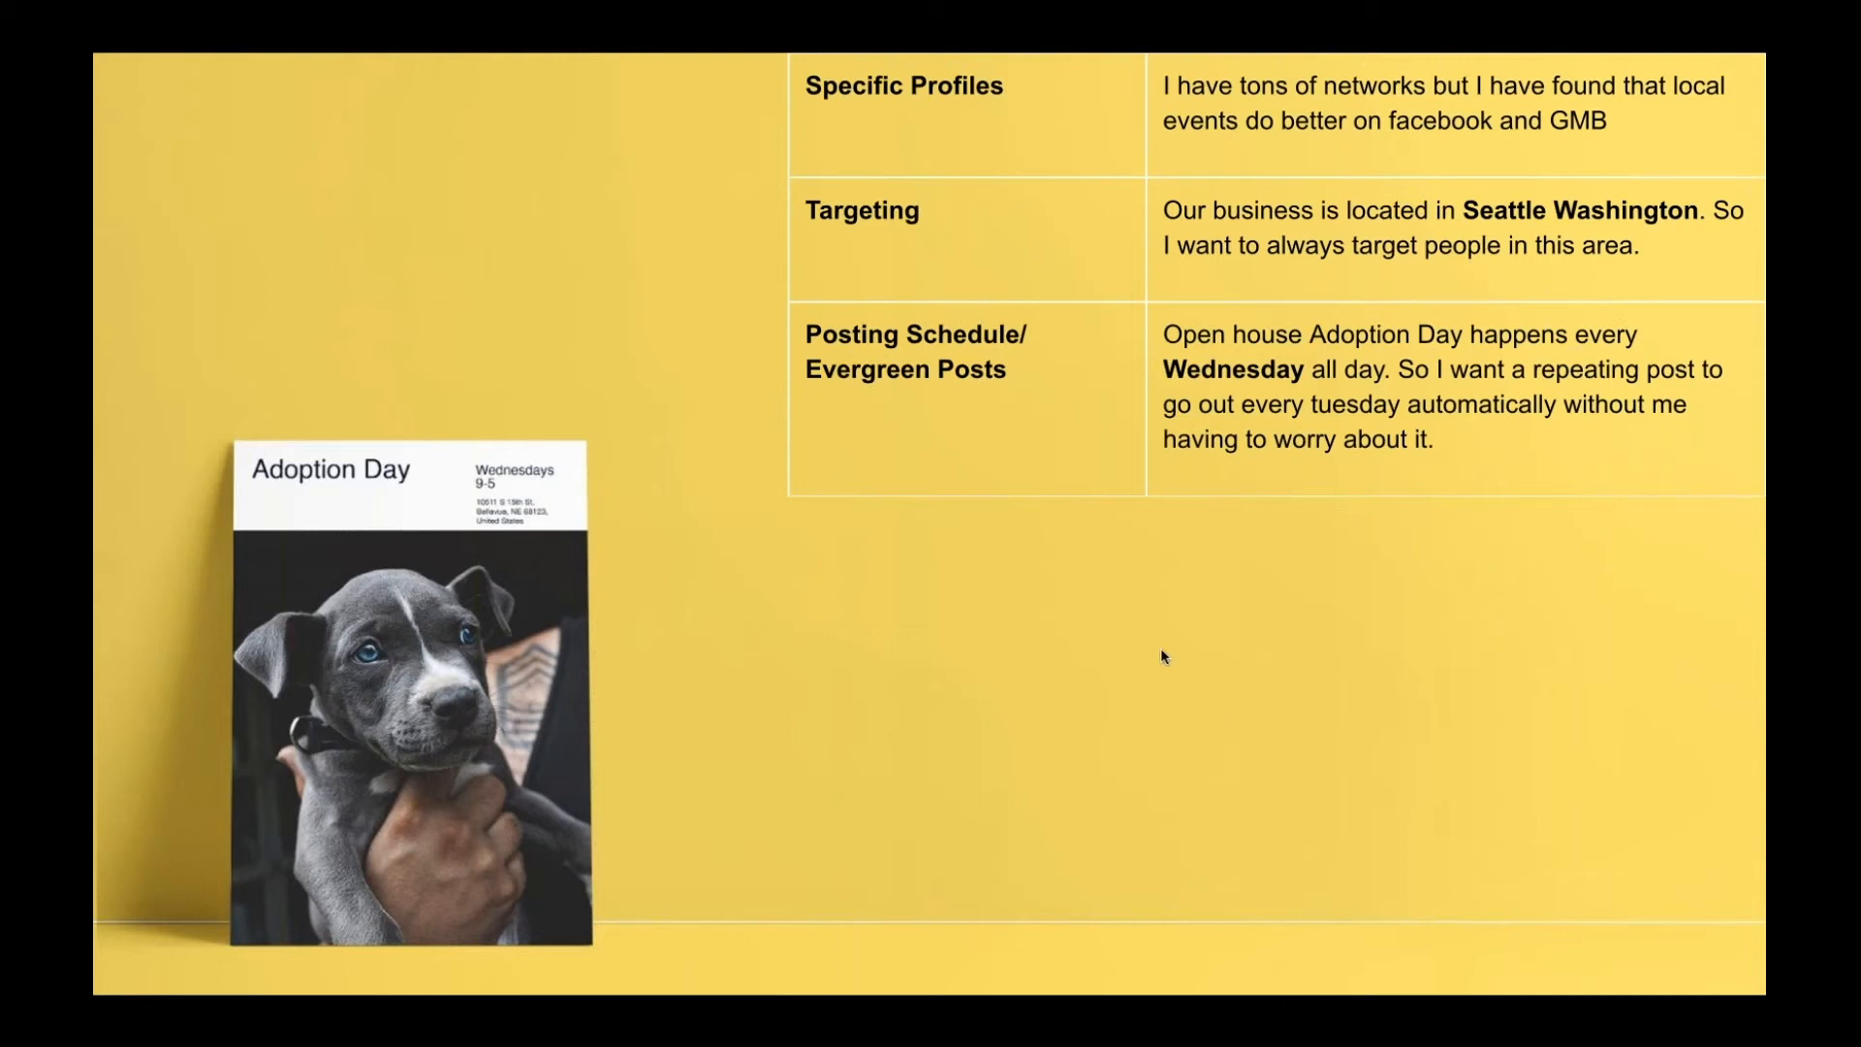
Present the Adoption Day slides from slide 17 and slide 19 of the webinar deck full screen, leaving the slideshow each time.
key("Escape")
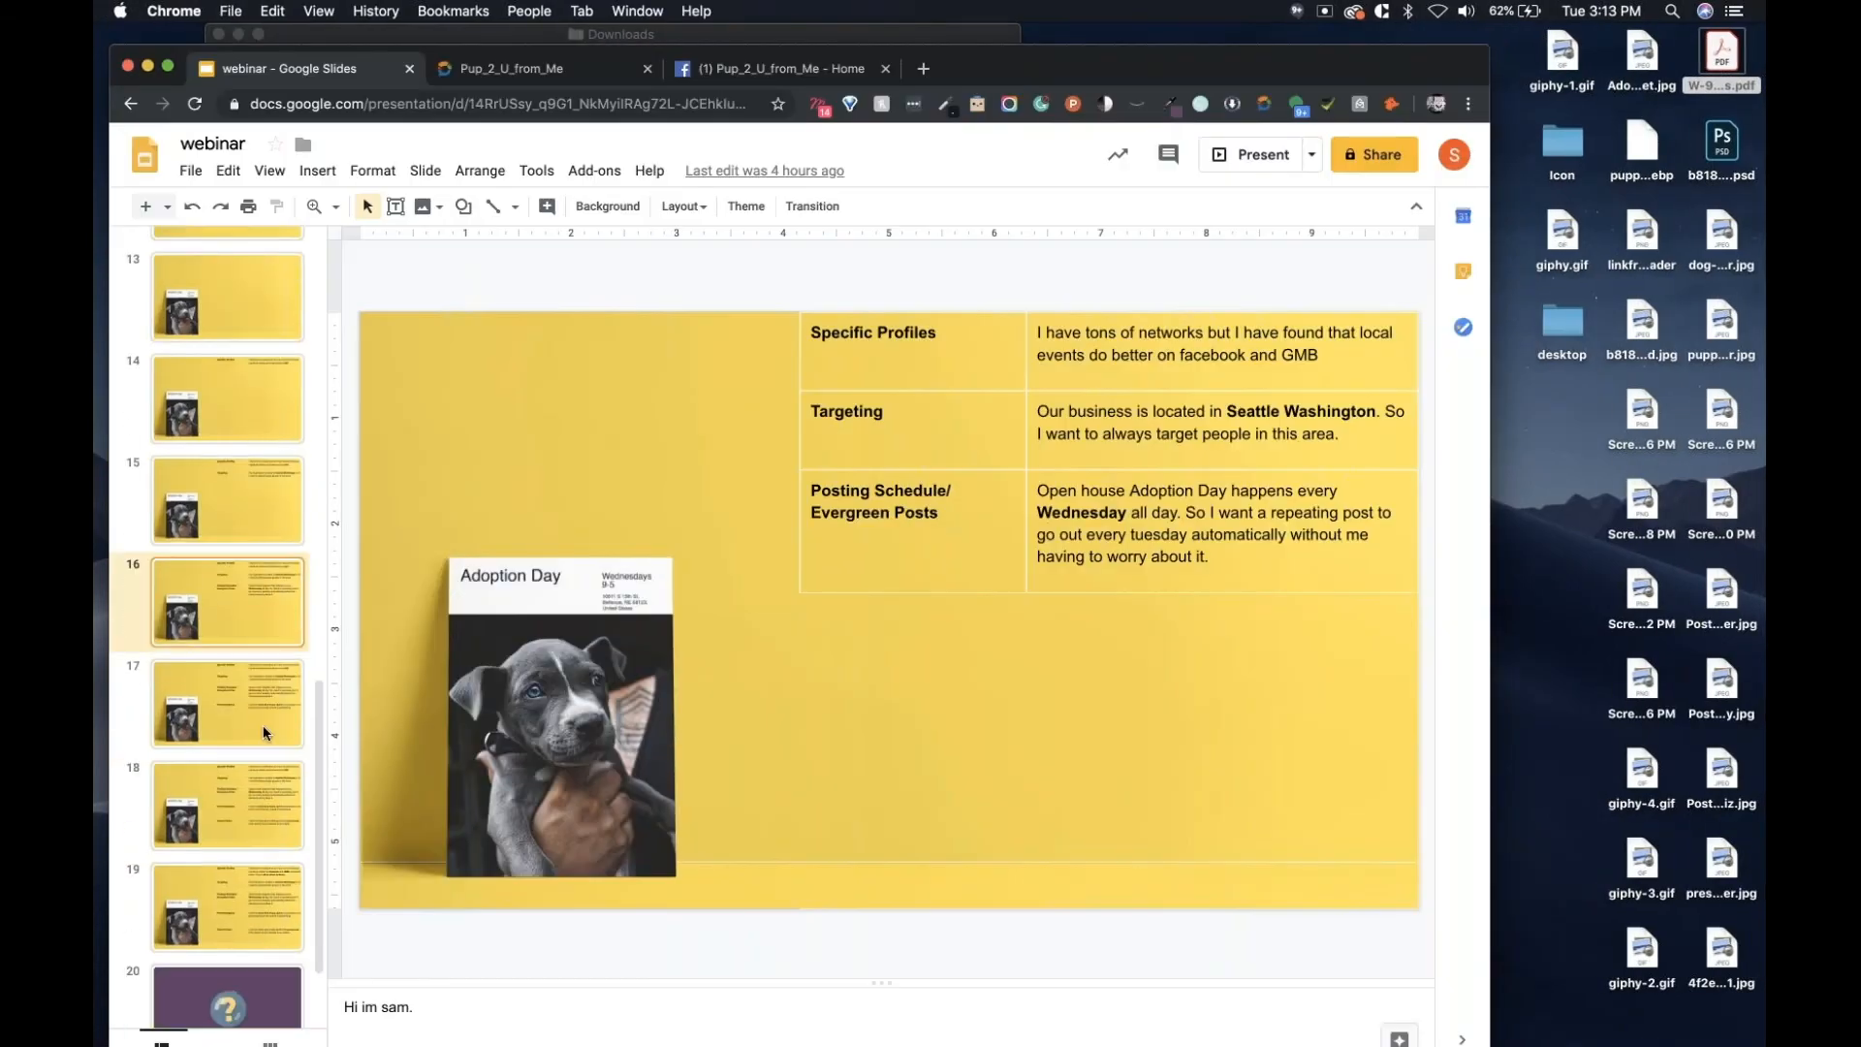
left_click(265, 734)
key("super+Return")
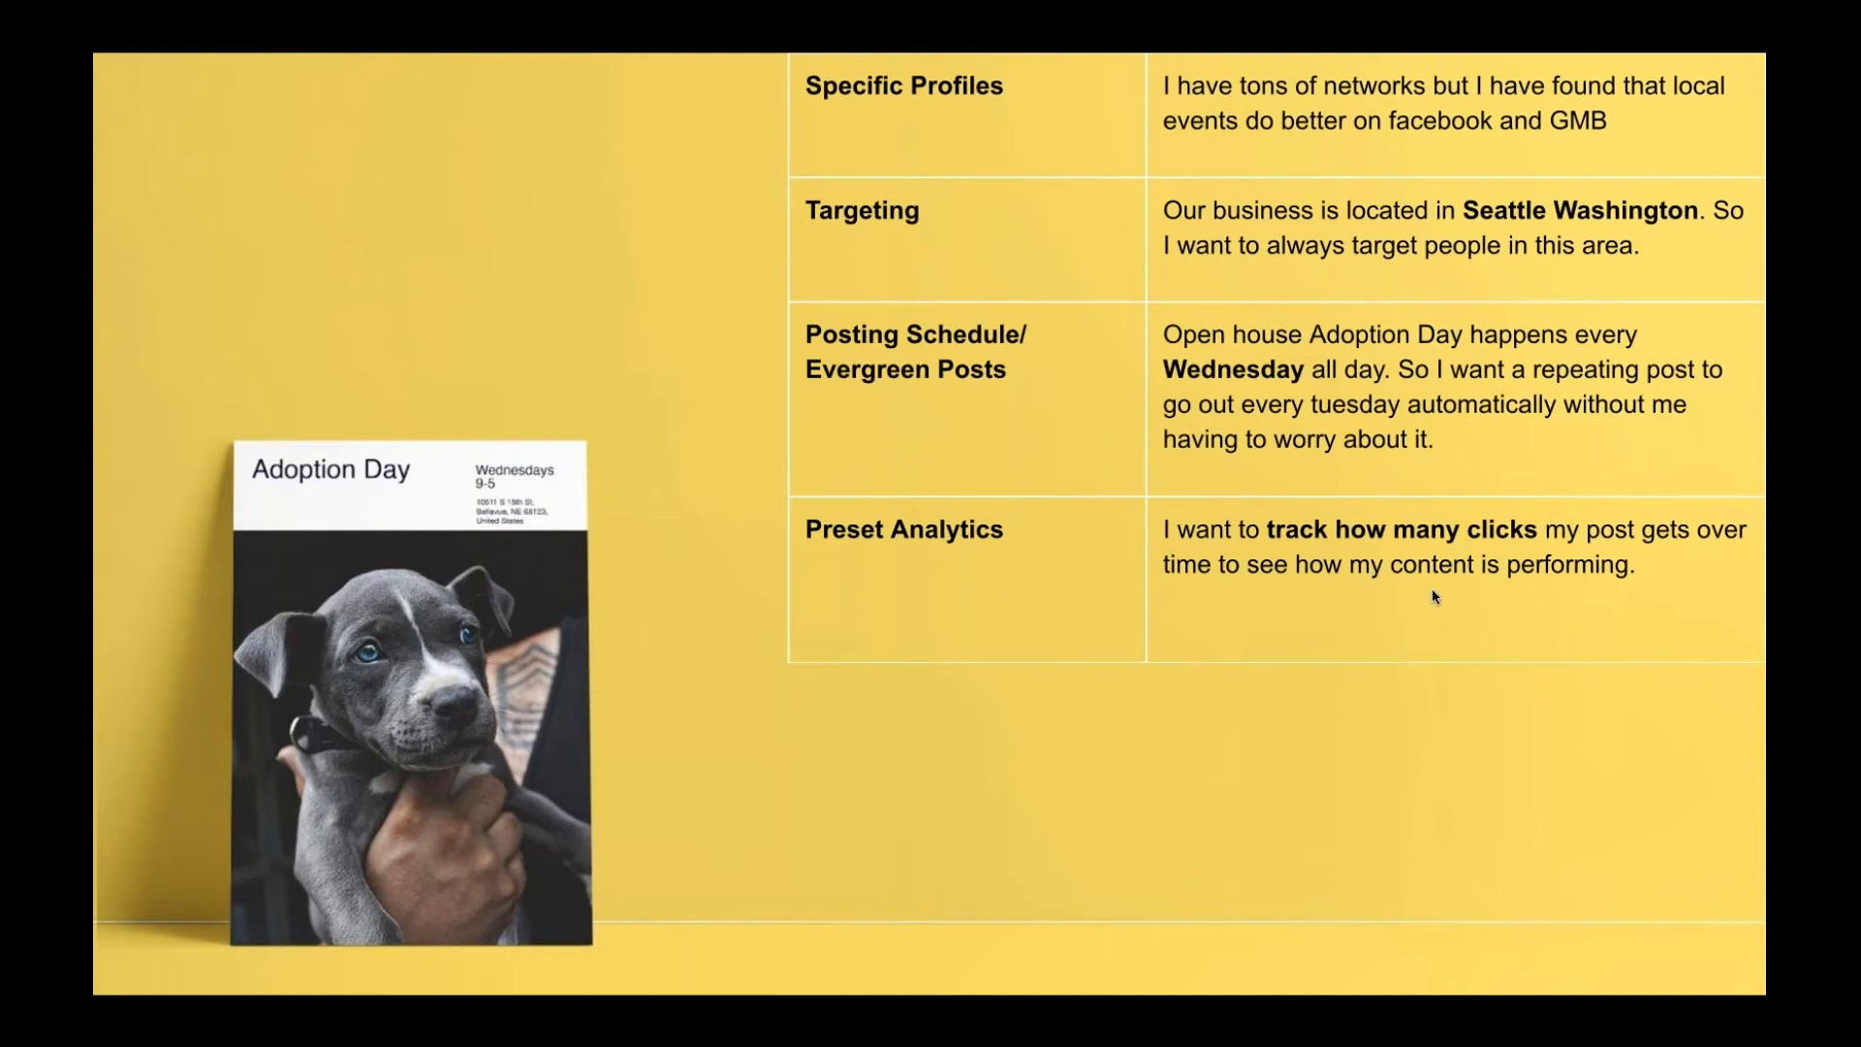
left_click(1177, 689)
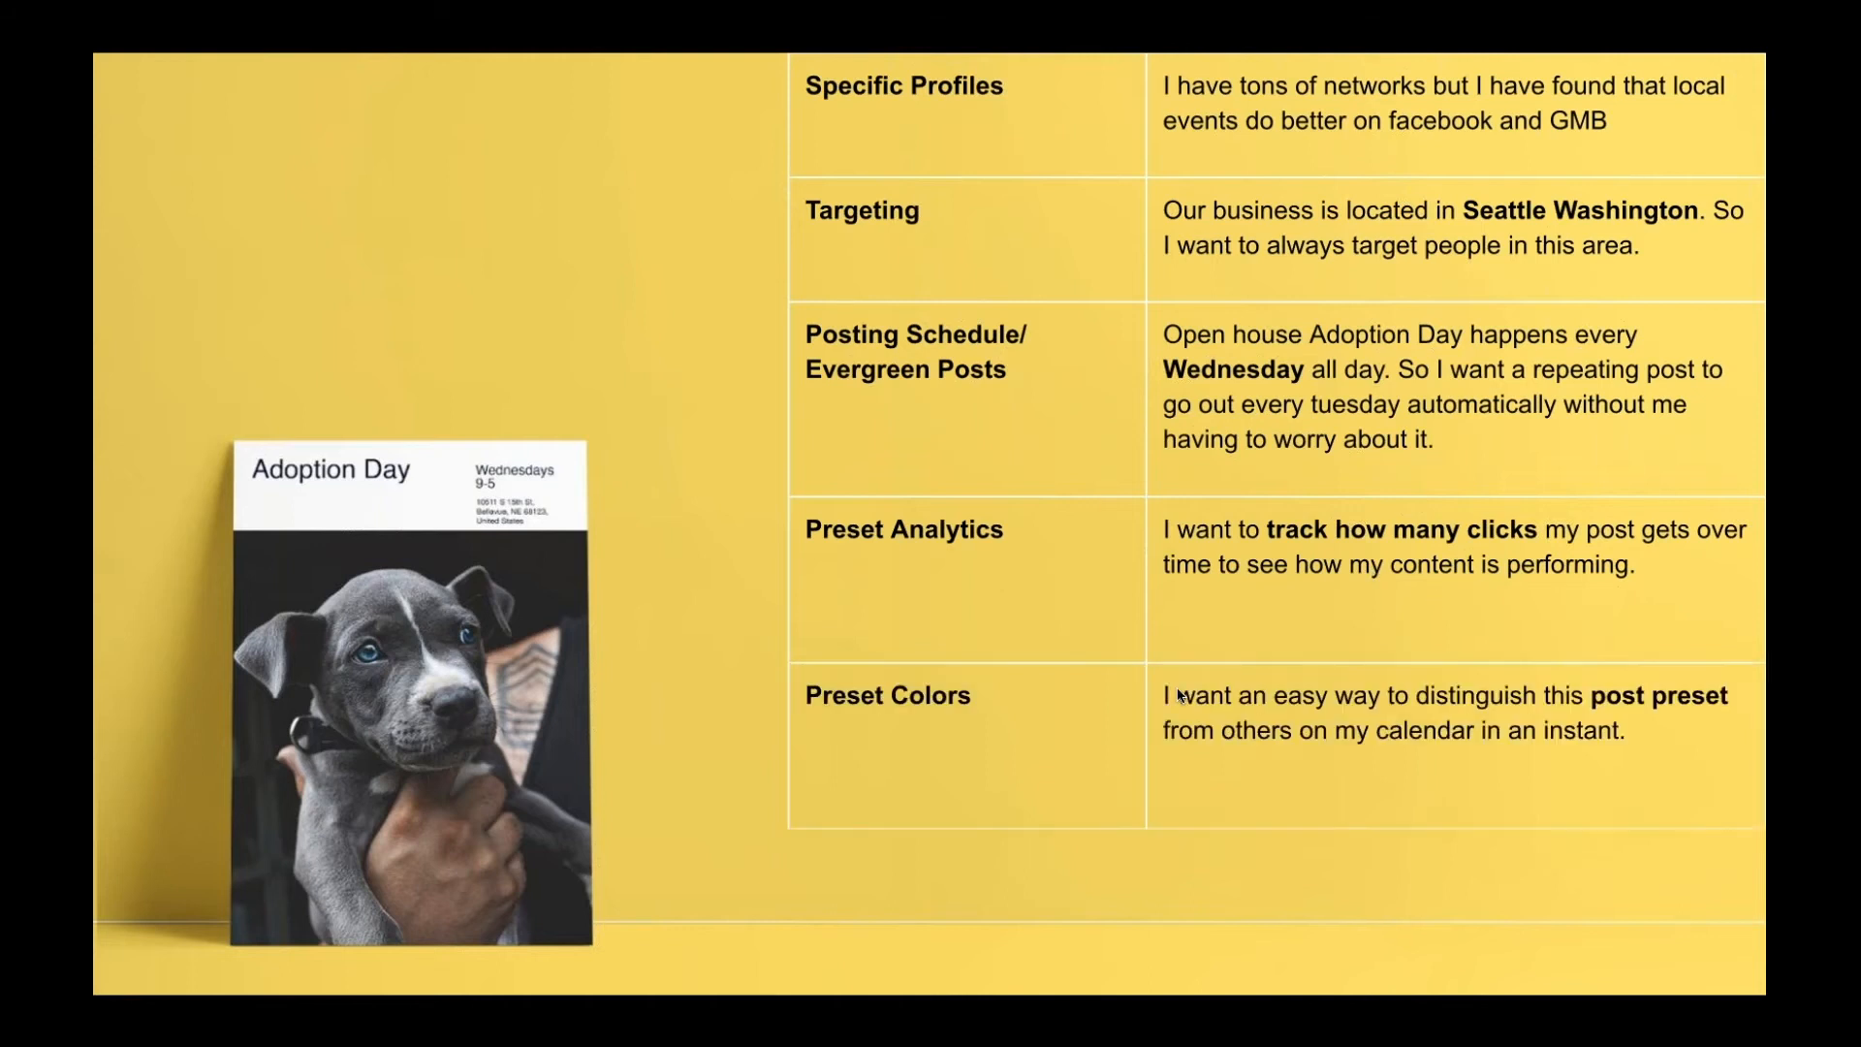
key("Escape")
left_click(204, 890)
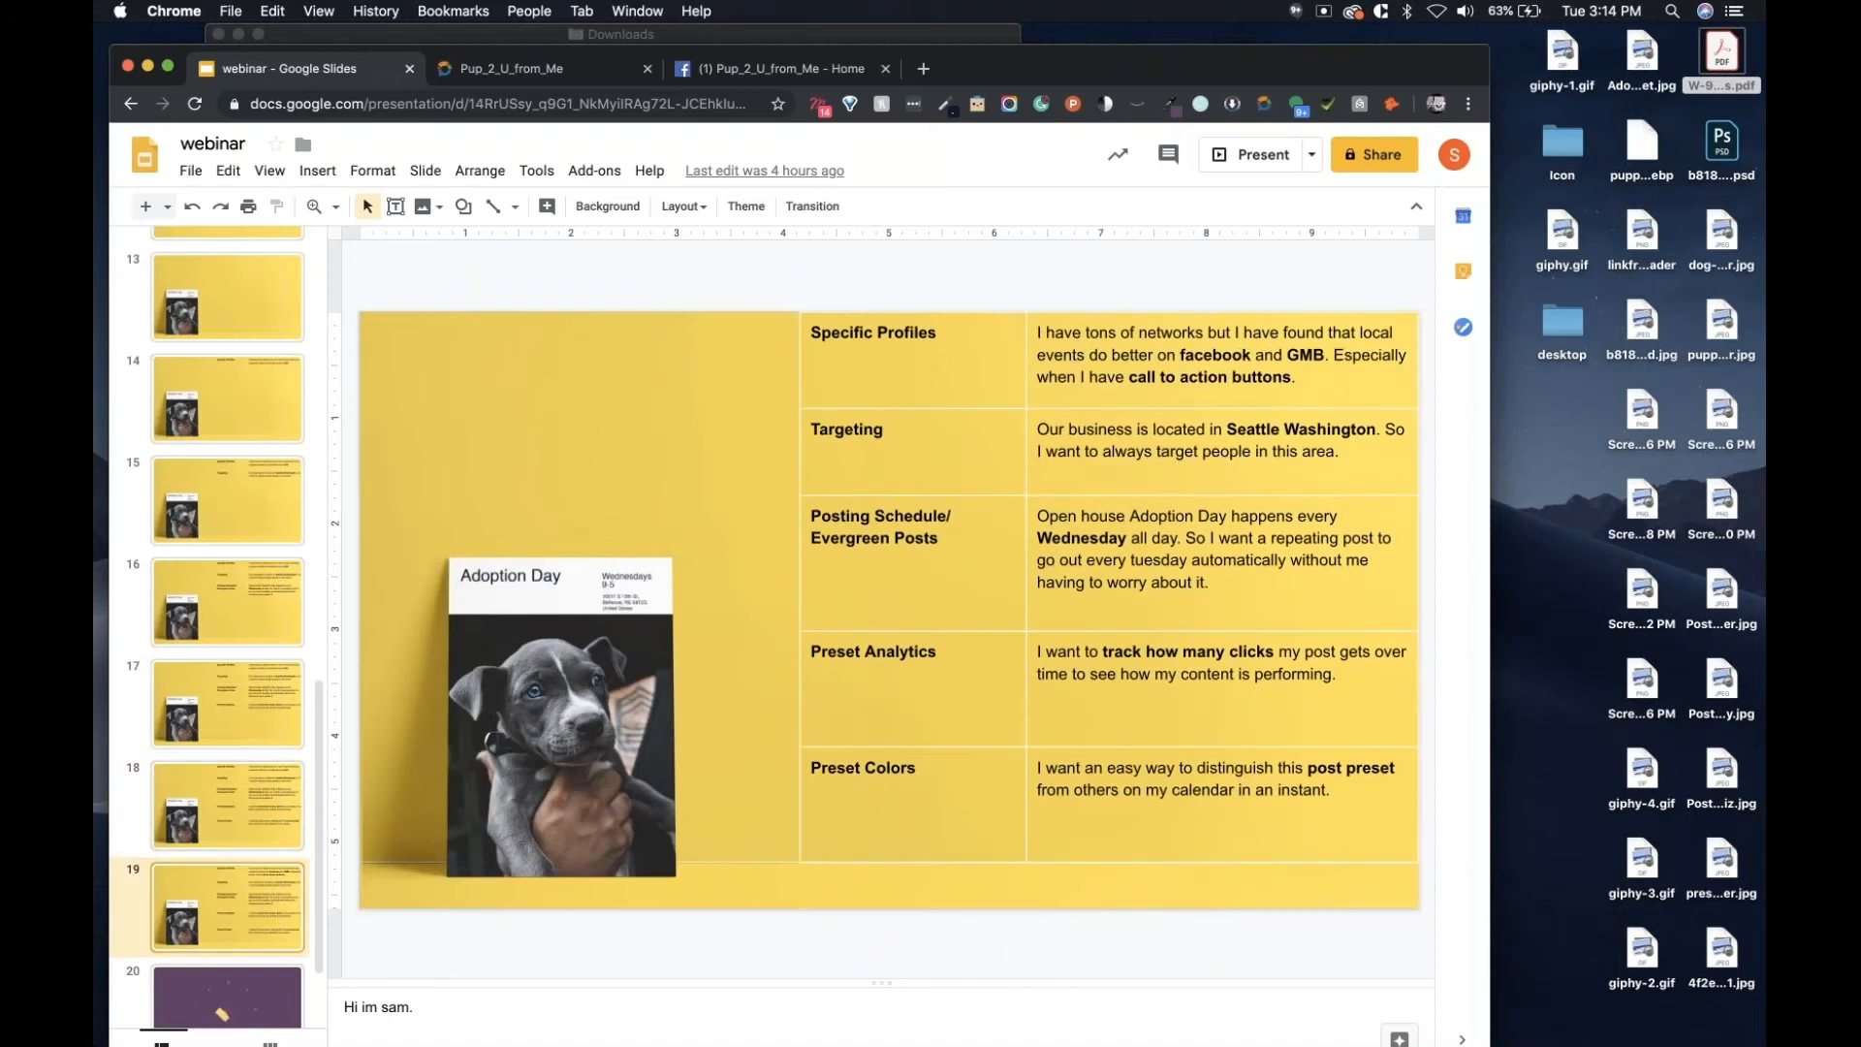
key("super+Return")
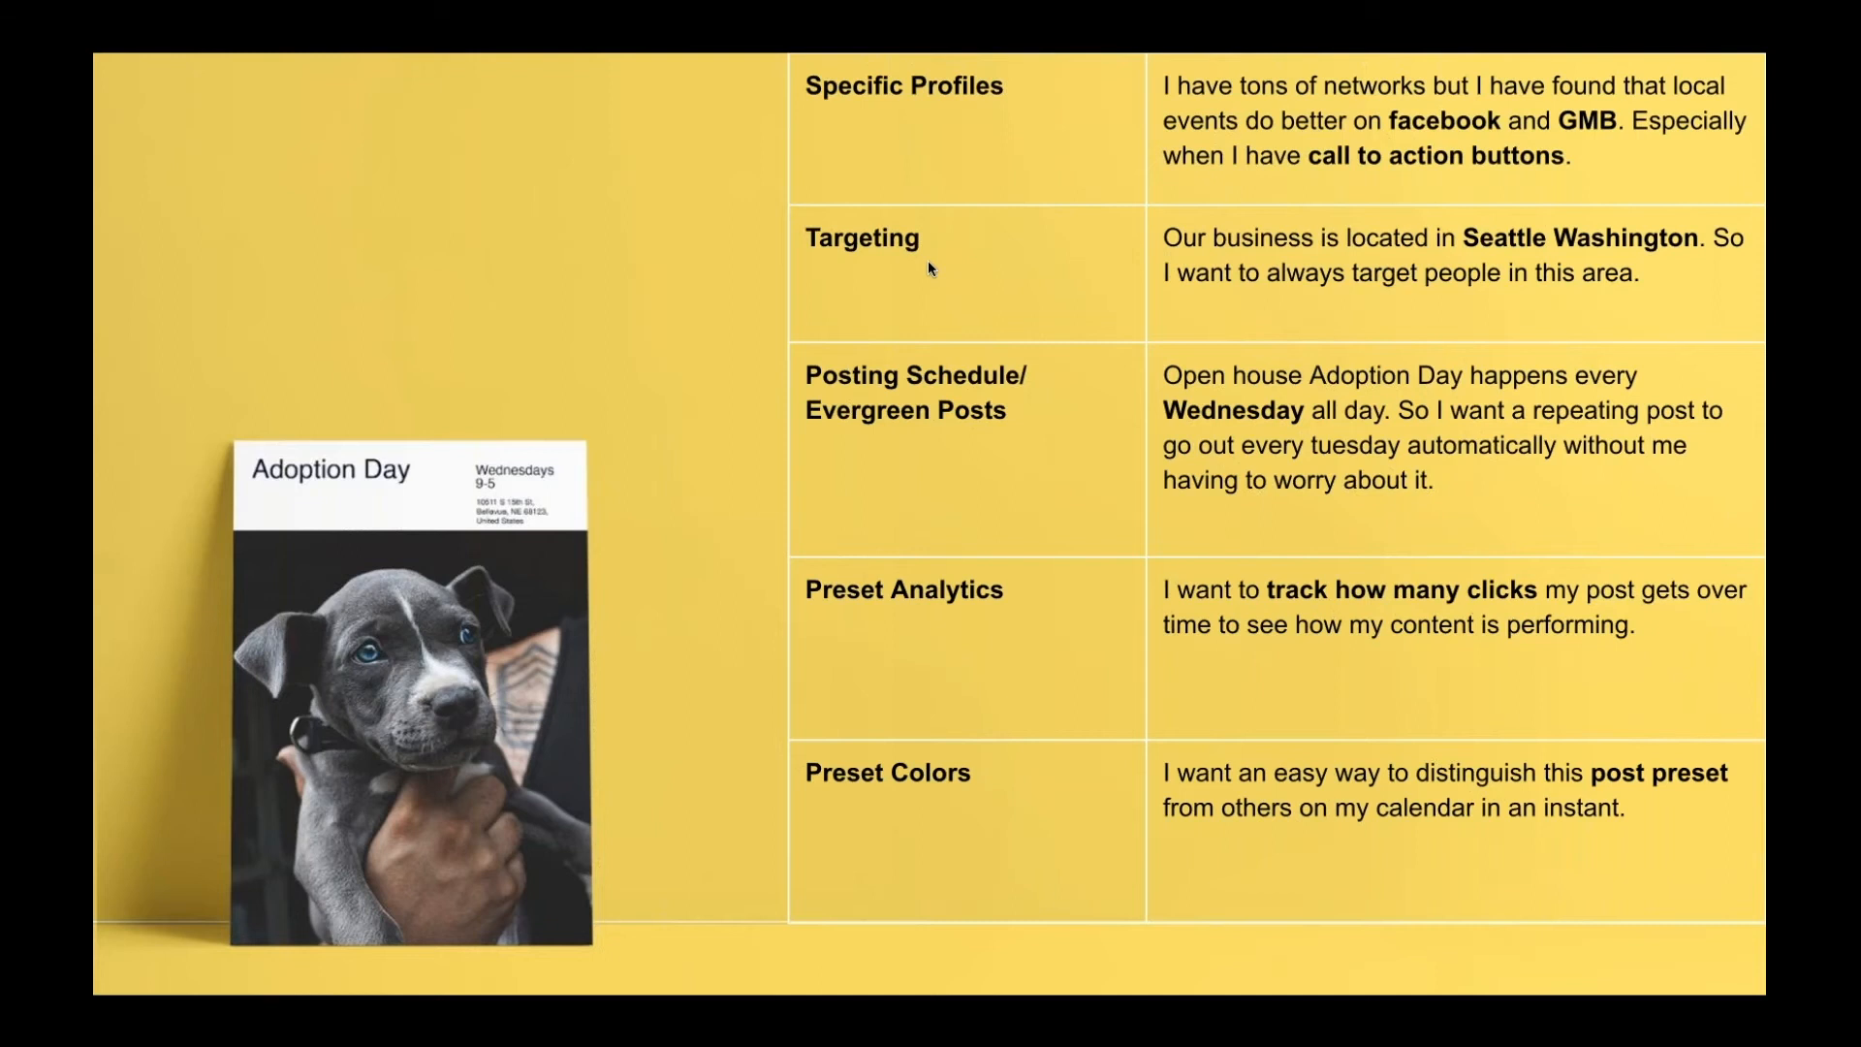
key("Escape")
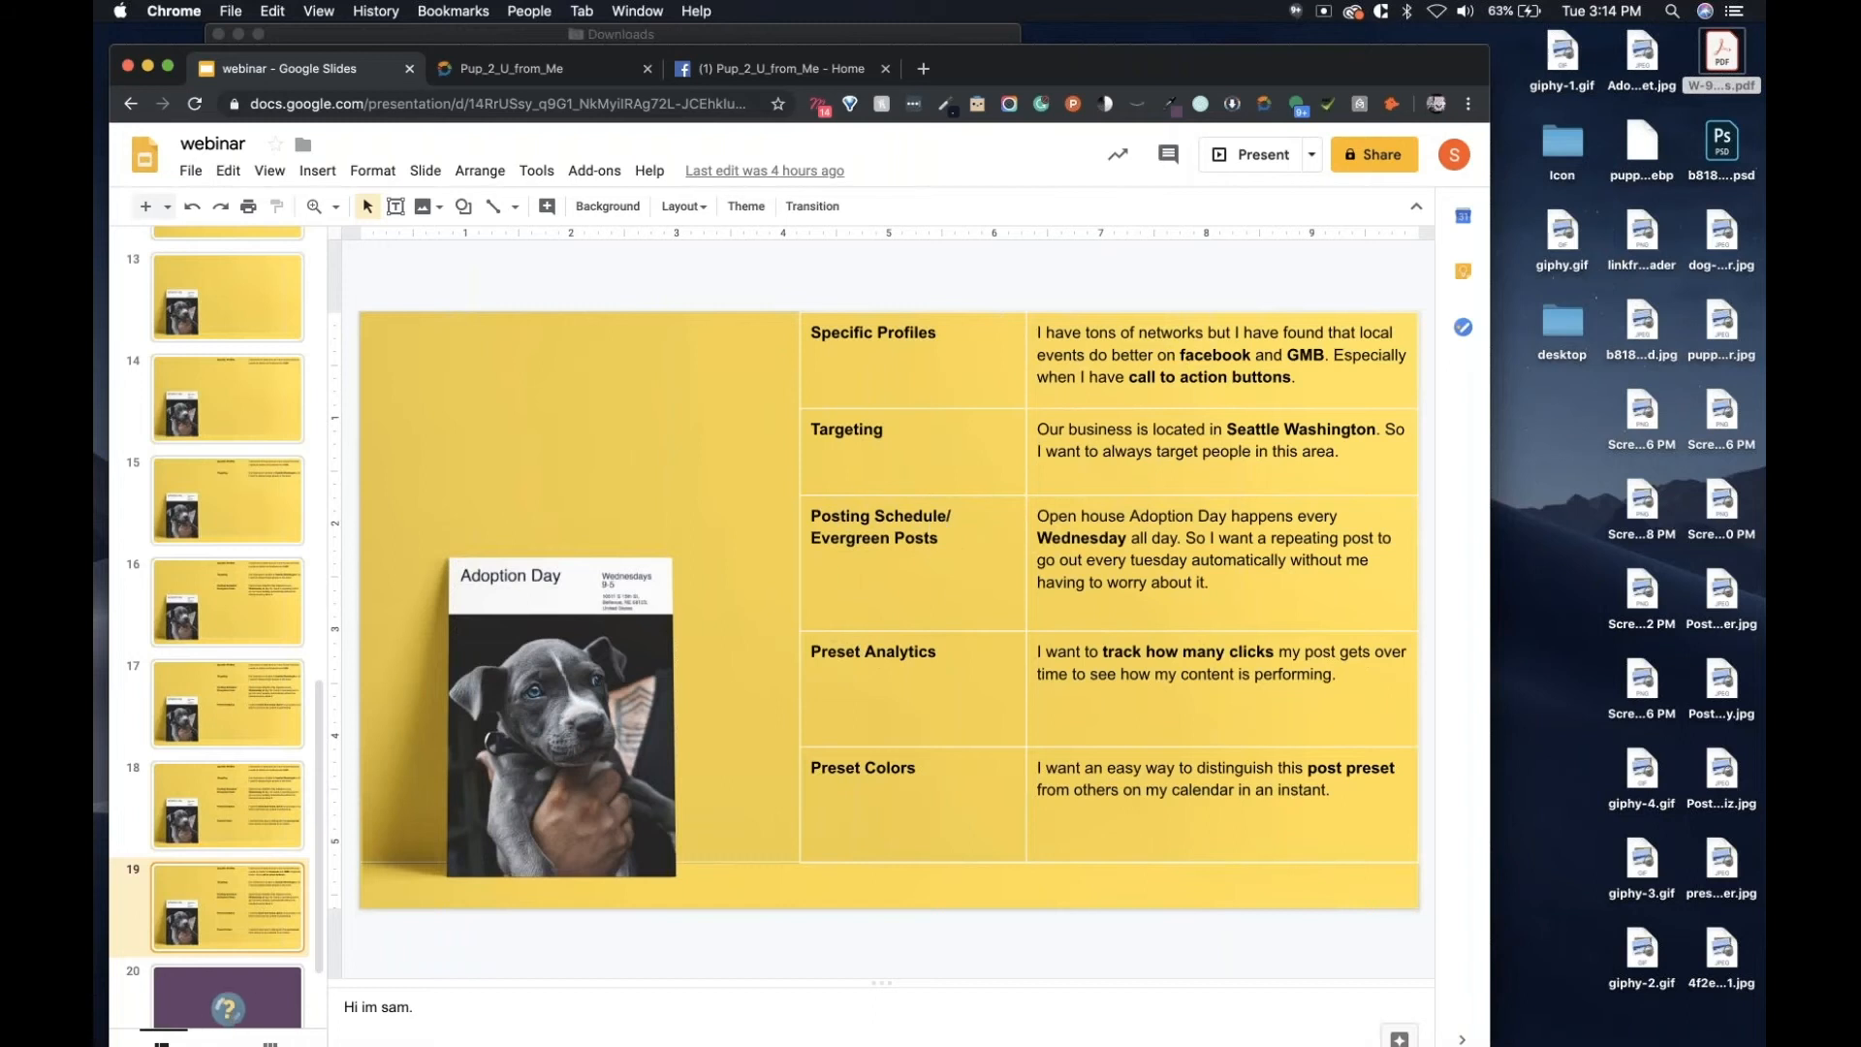
Switch to the Social Report dashboard and view the post preset choices offered for scheduling a post, without choosing one.
left_click(528, 70)
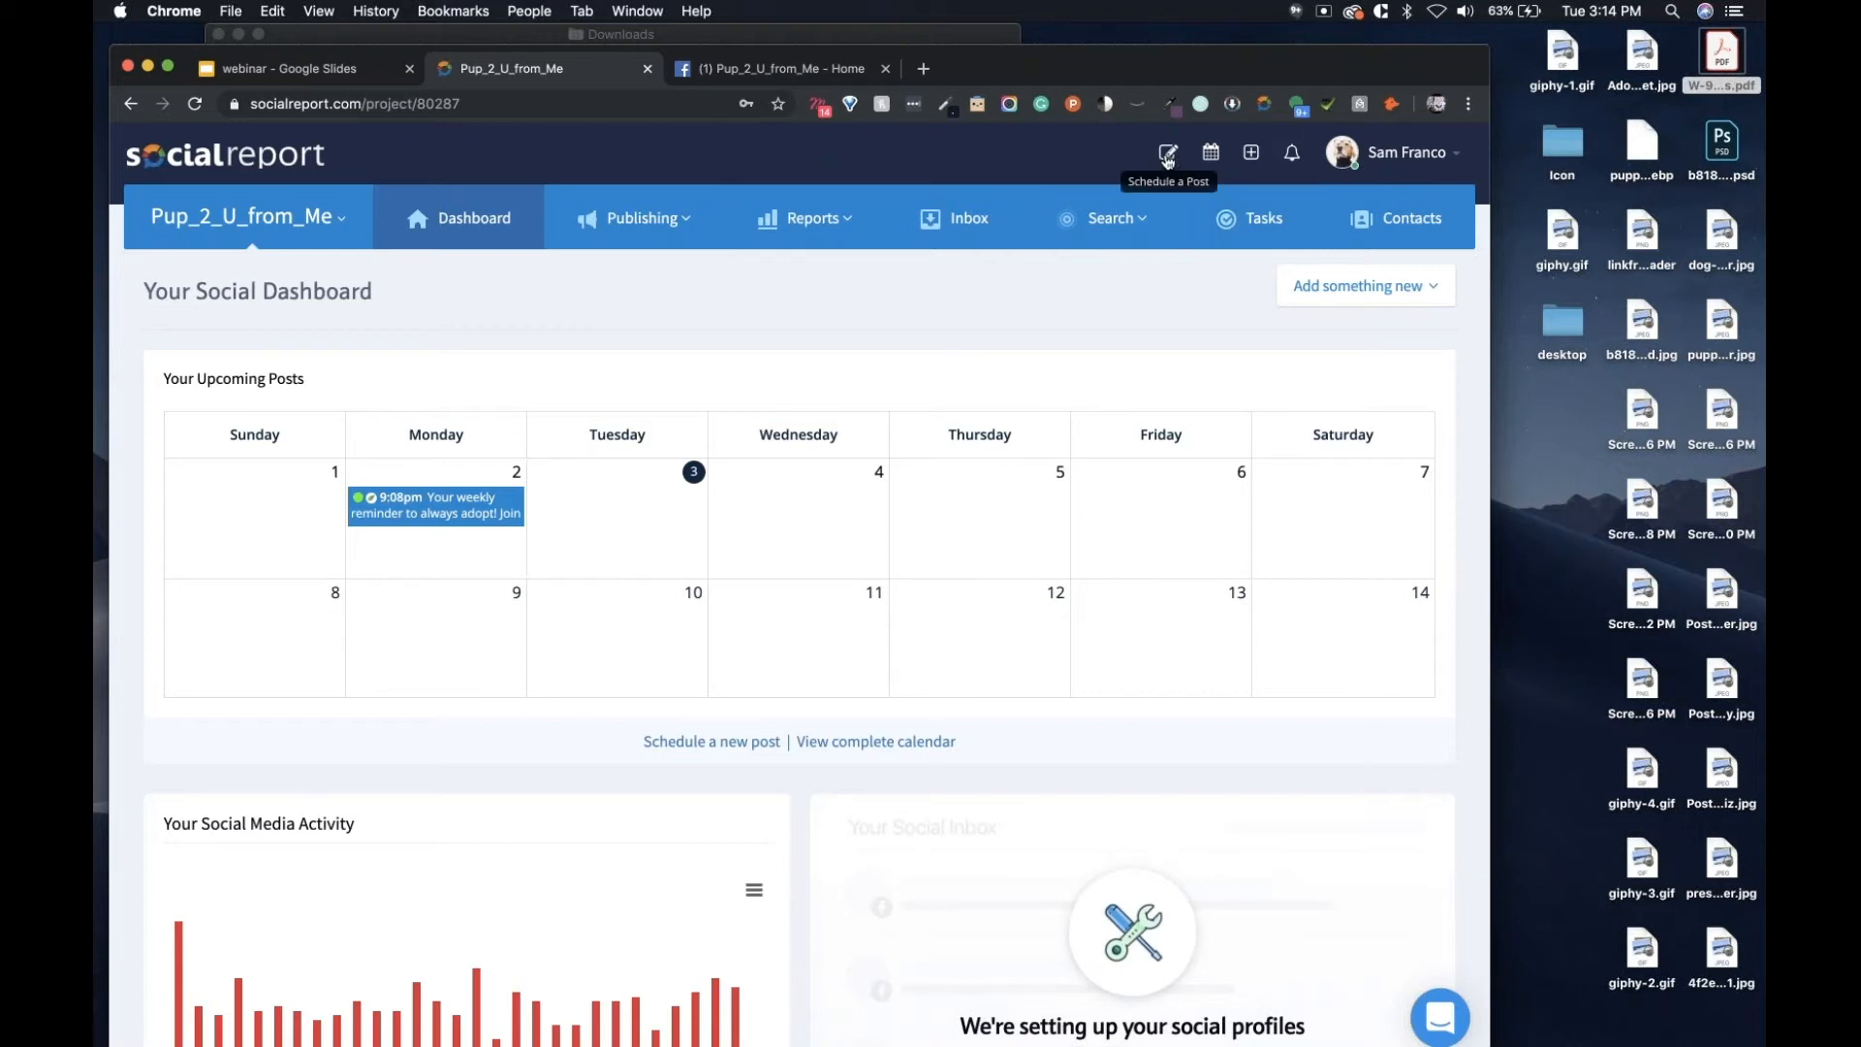
left_click(670, 241)
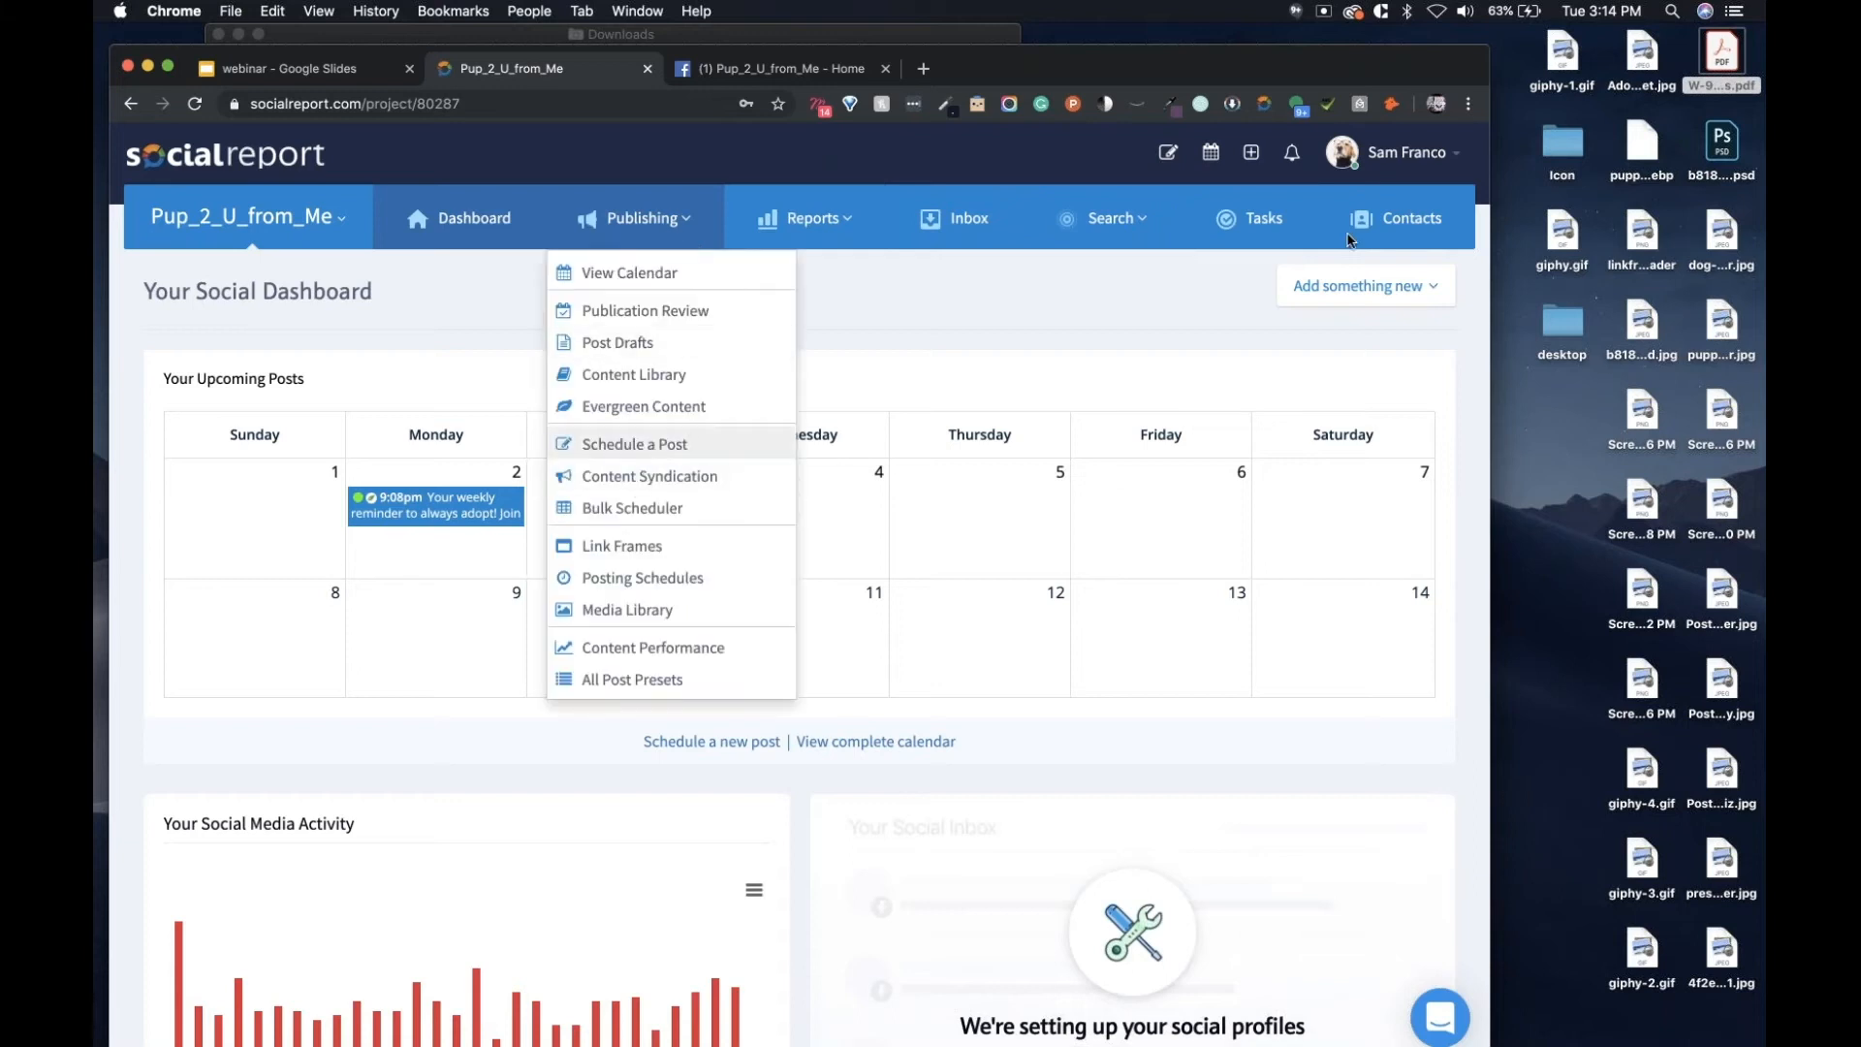
left_click(664, 448)
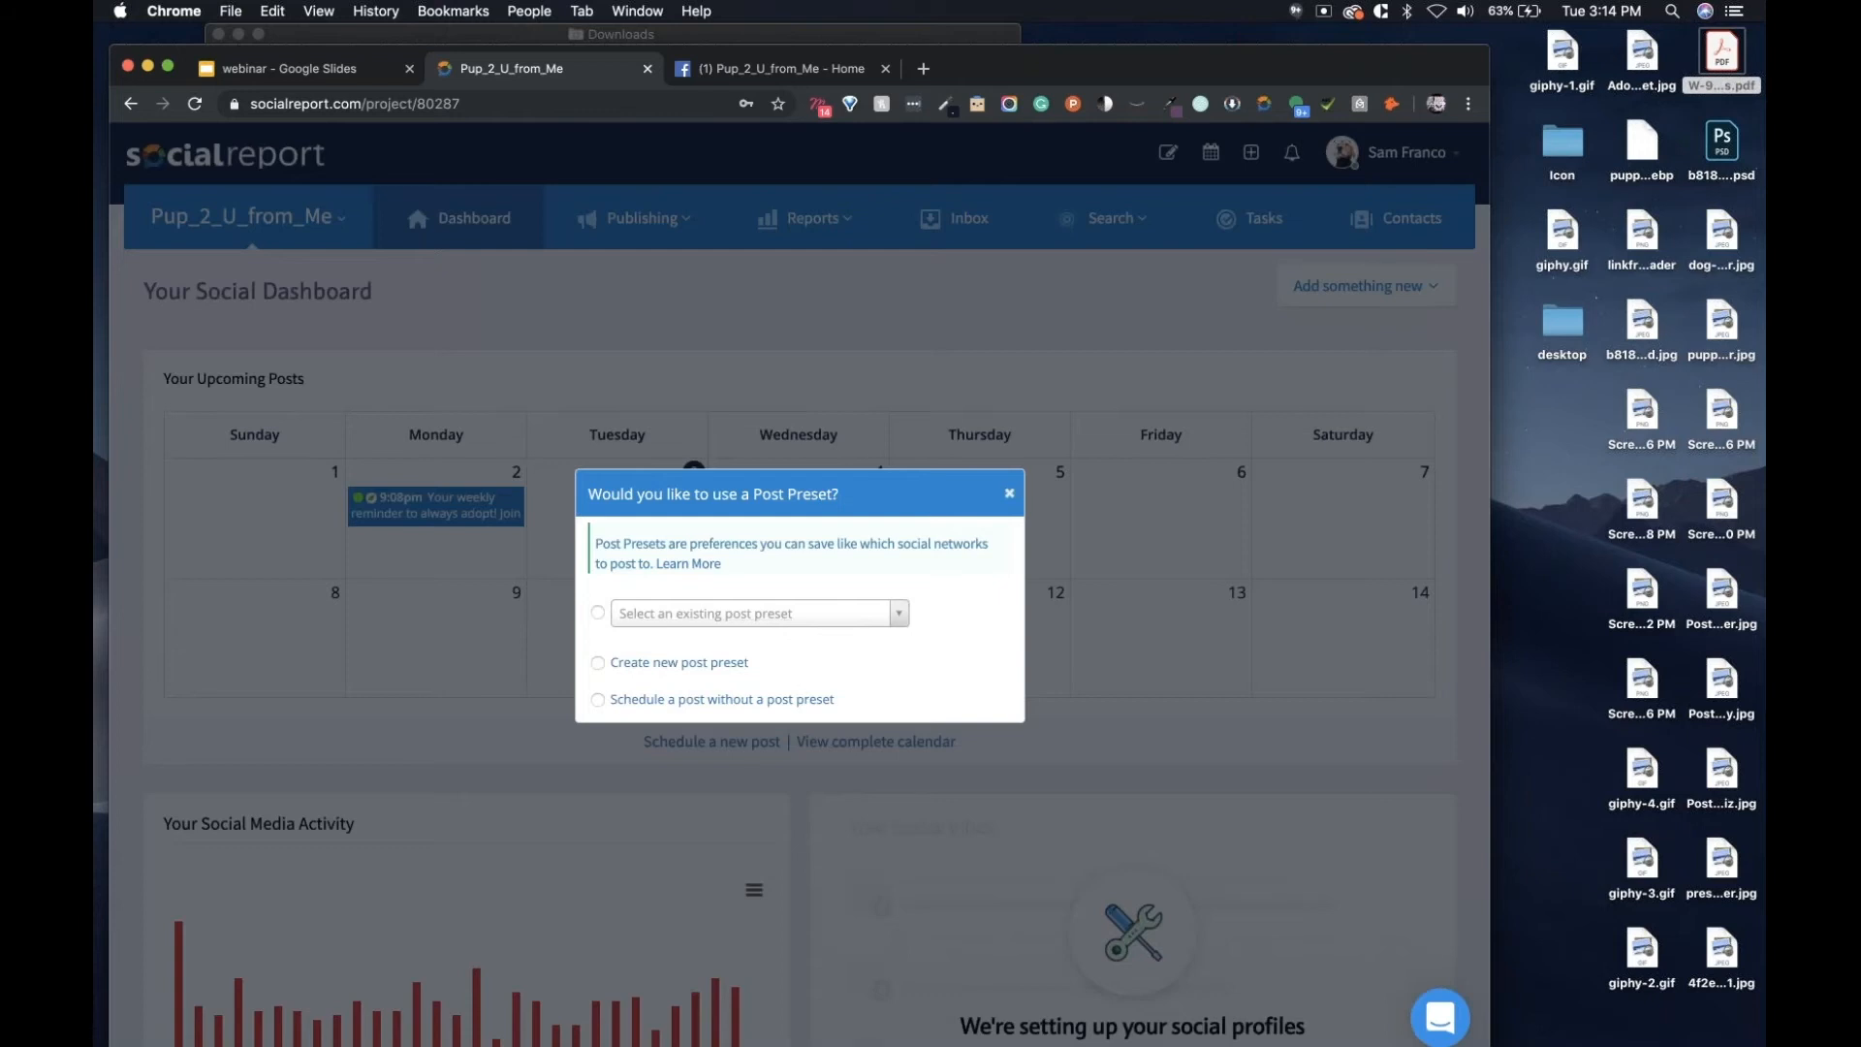
left_click(1009, 497)
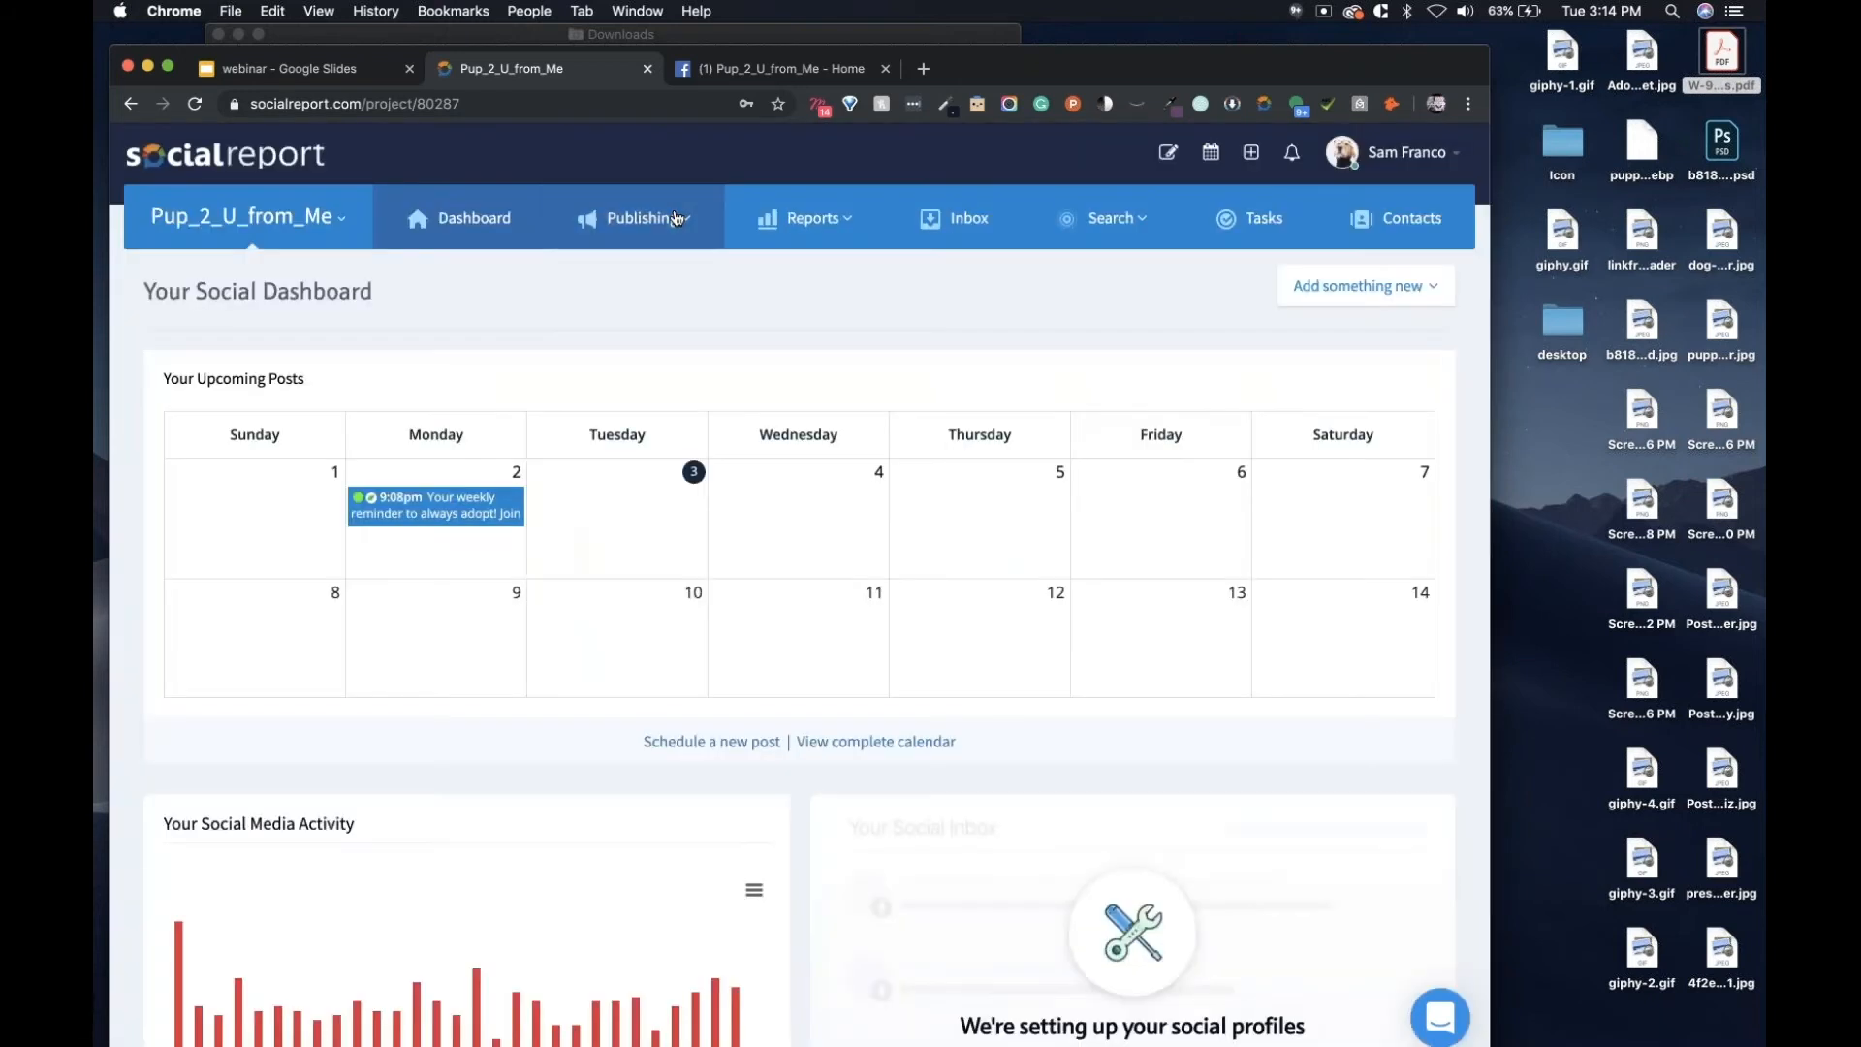
Start a new post preset from the list of all post presets and name it Adoption Day.
left_click(676, 219)
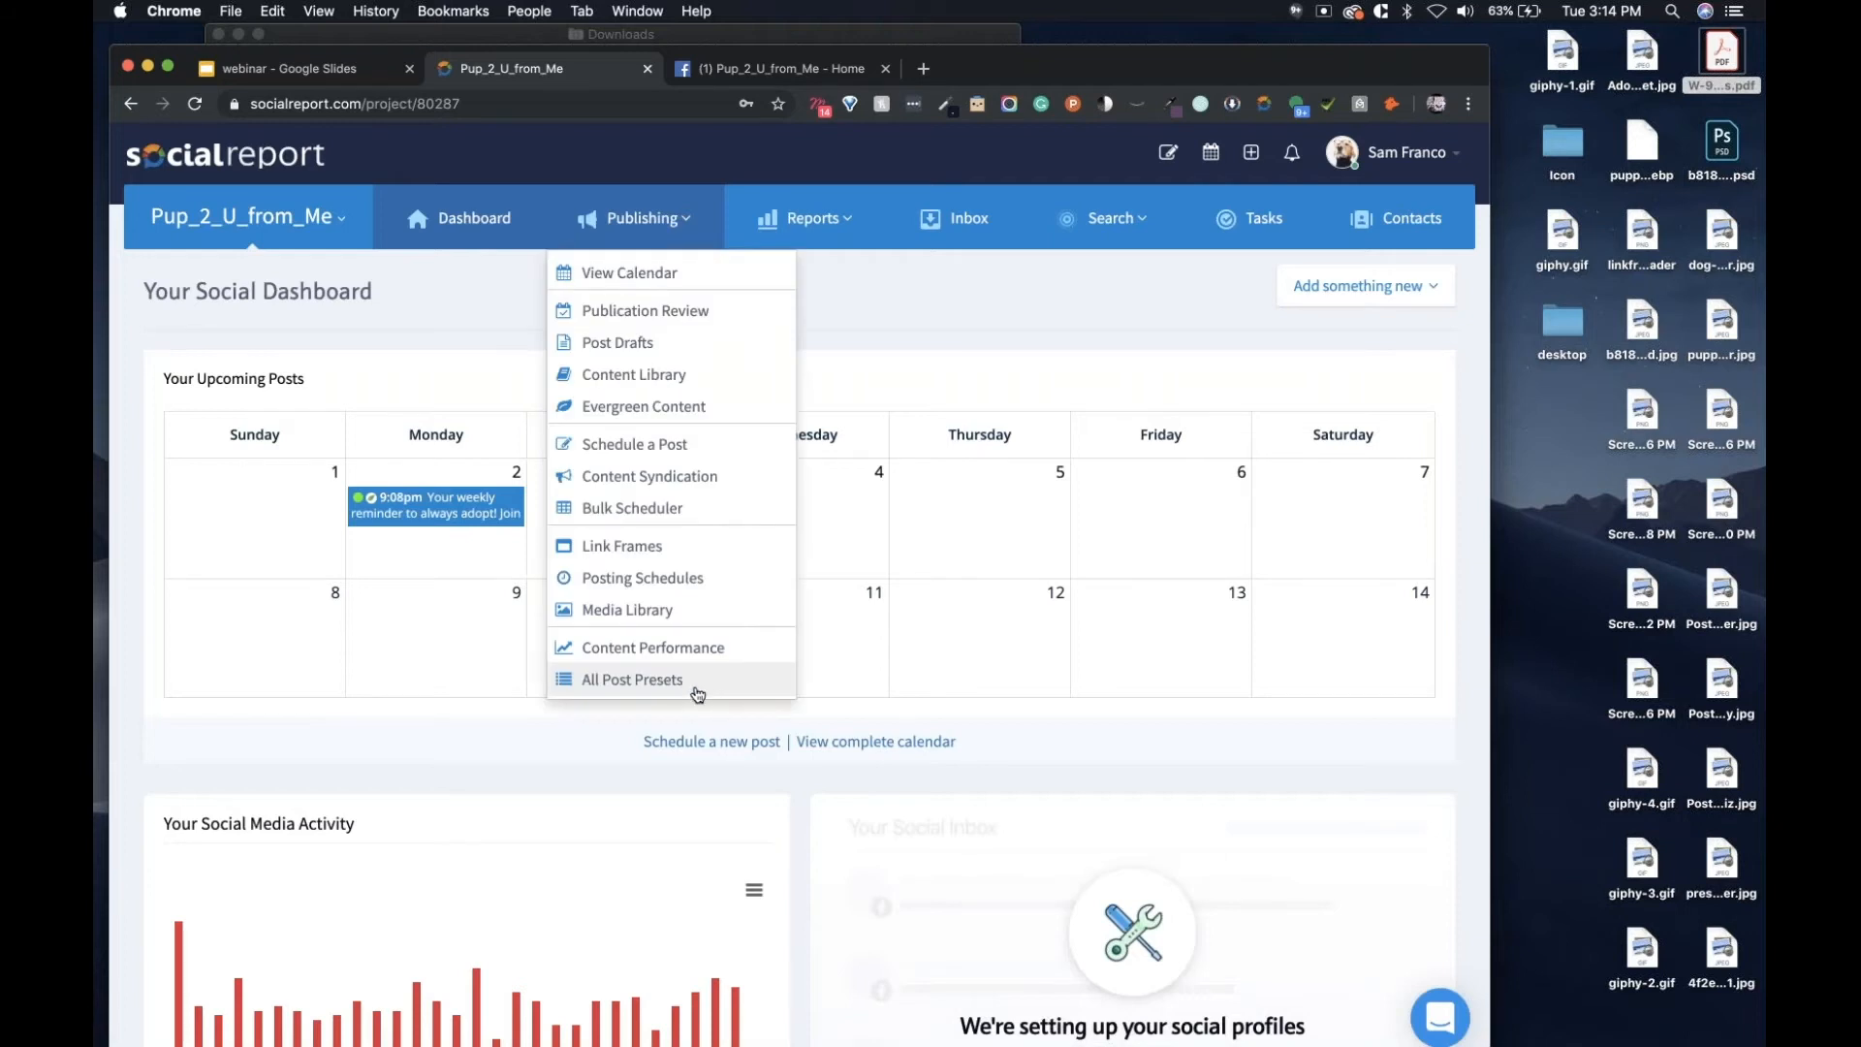
left_click(697, 692)
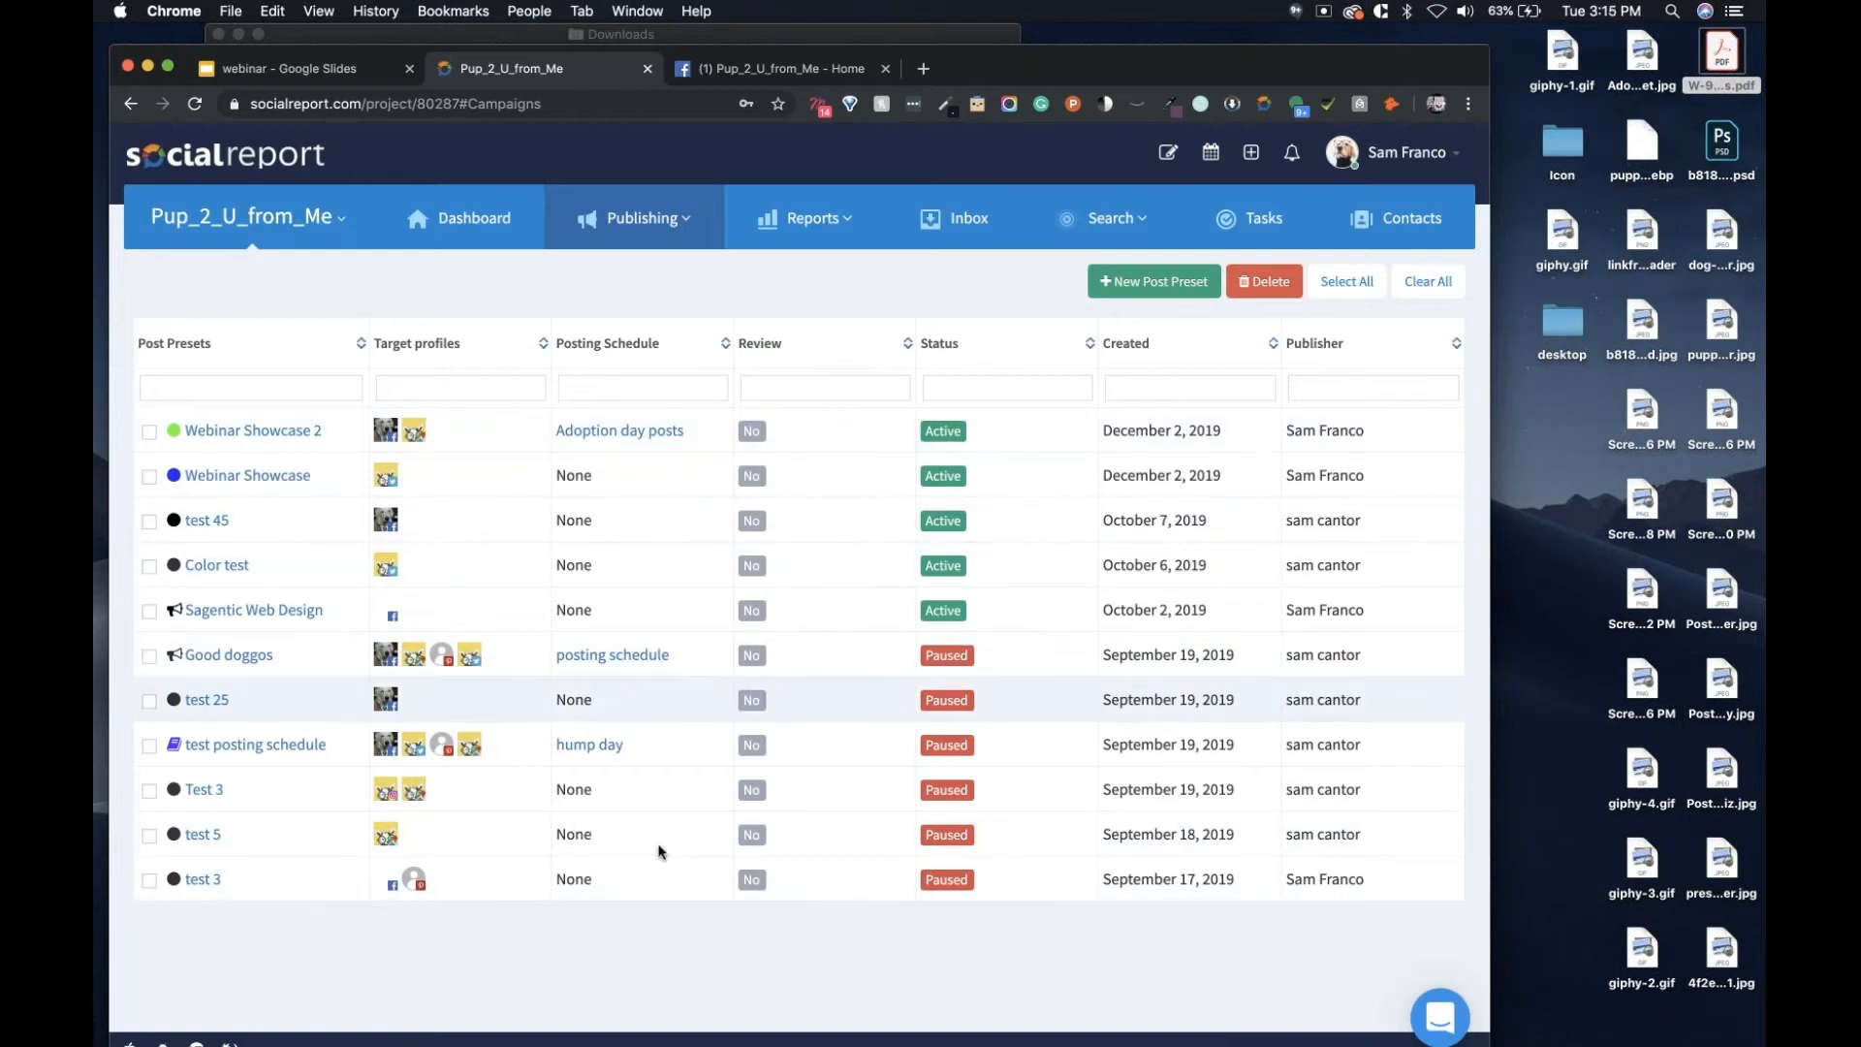
left_click(1125, 289)
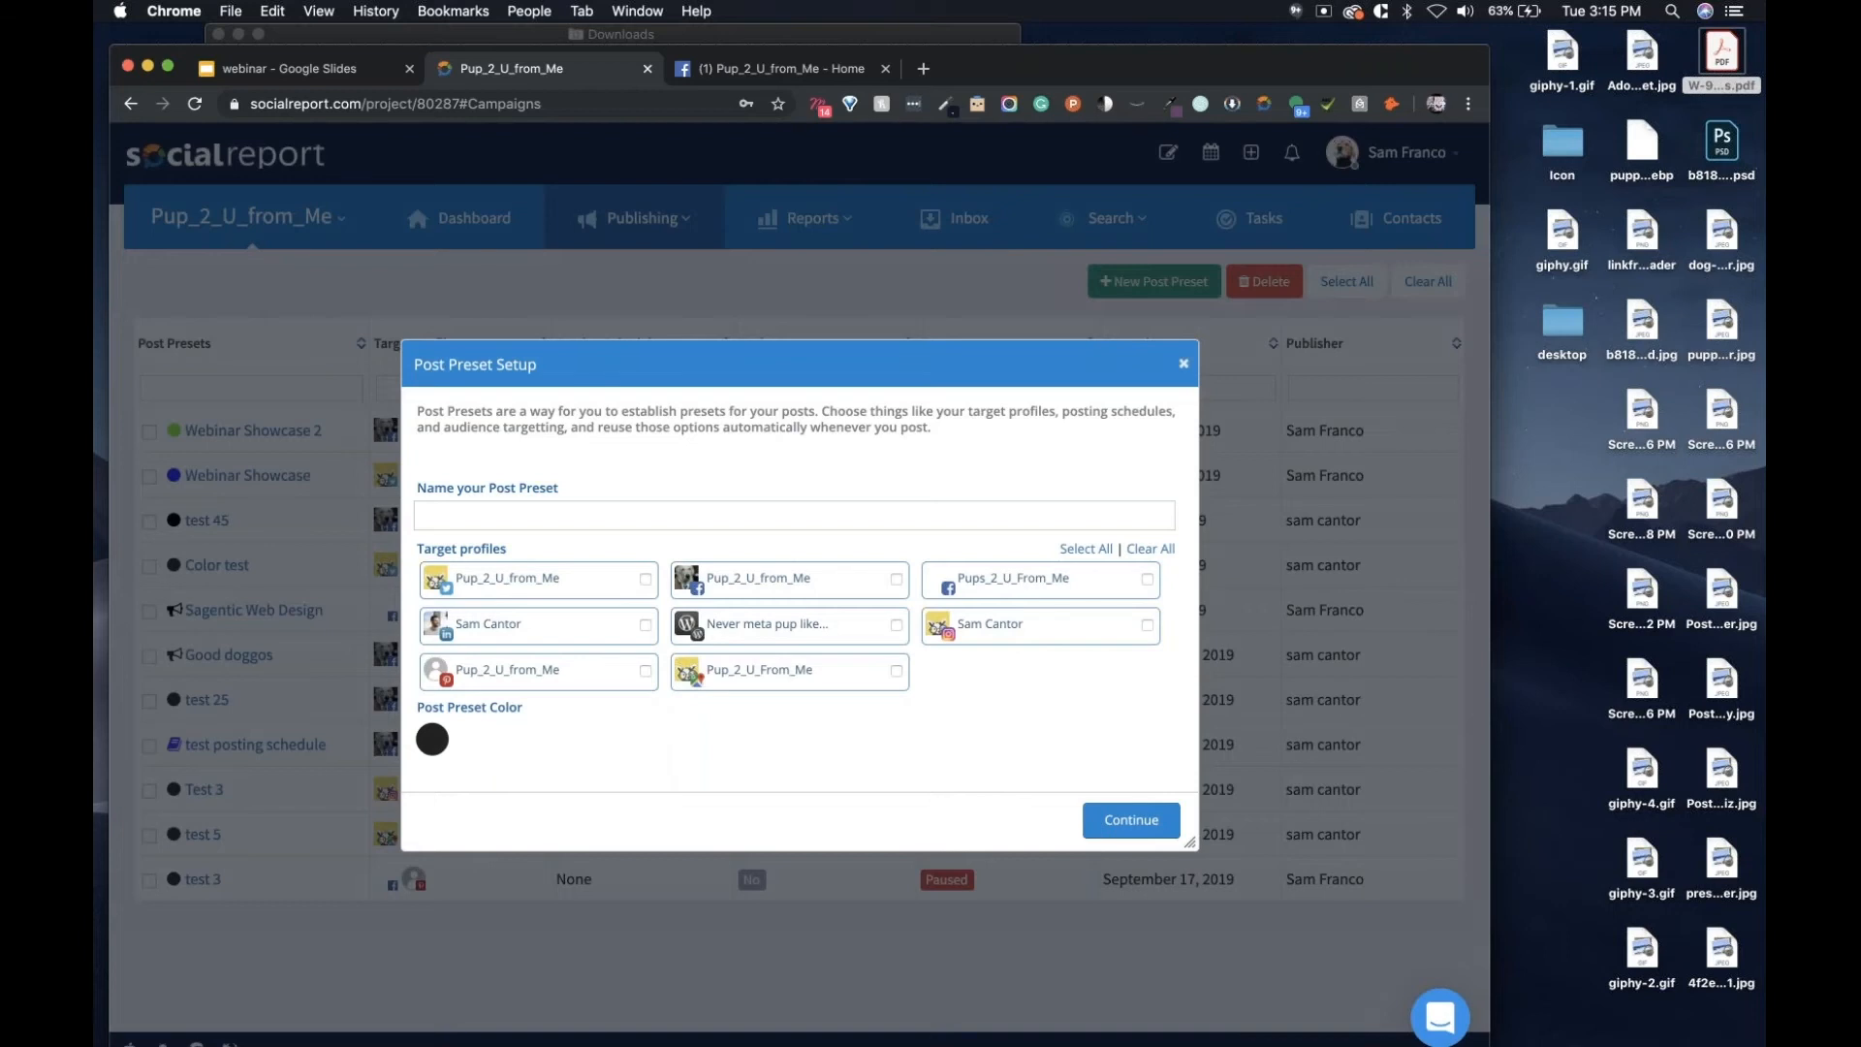
left_click(643, 512)
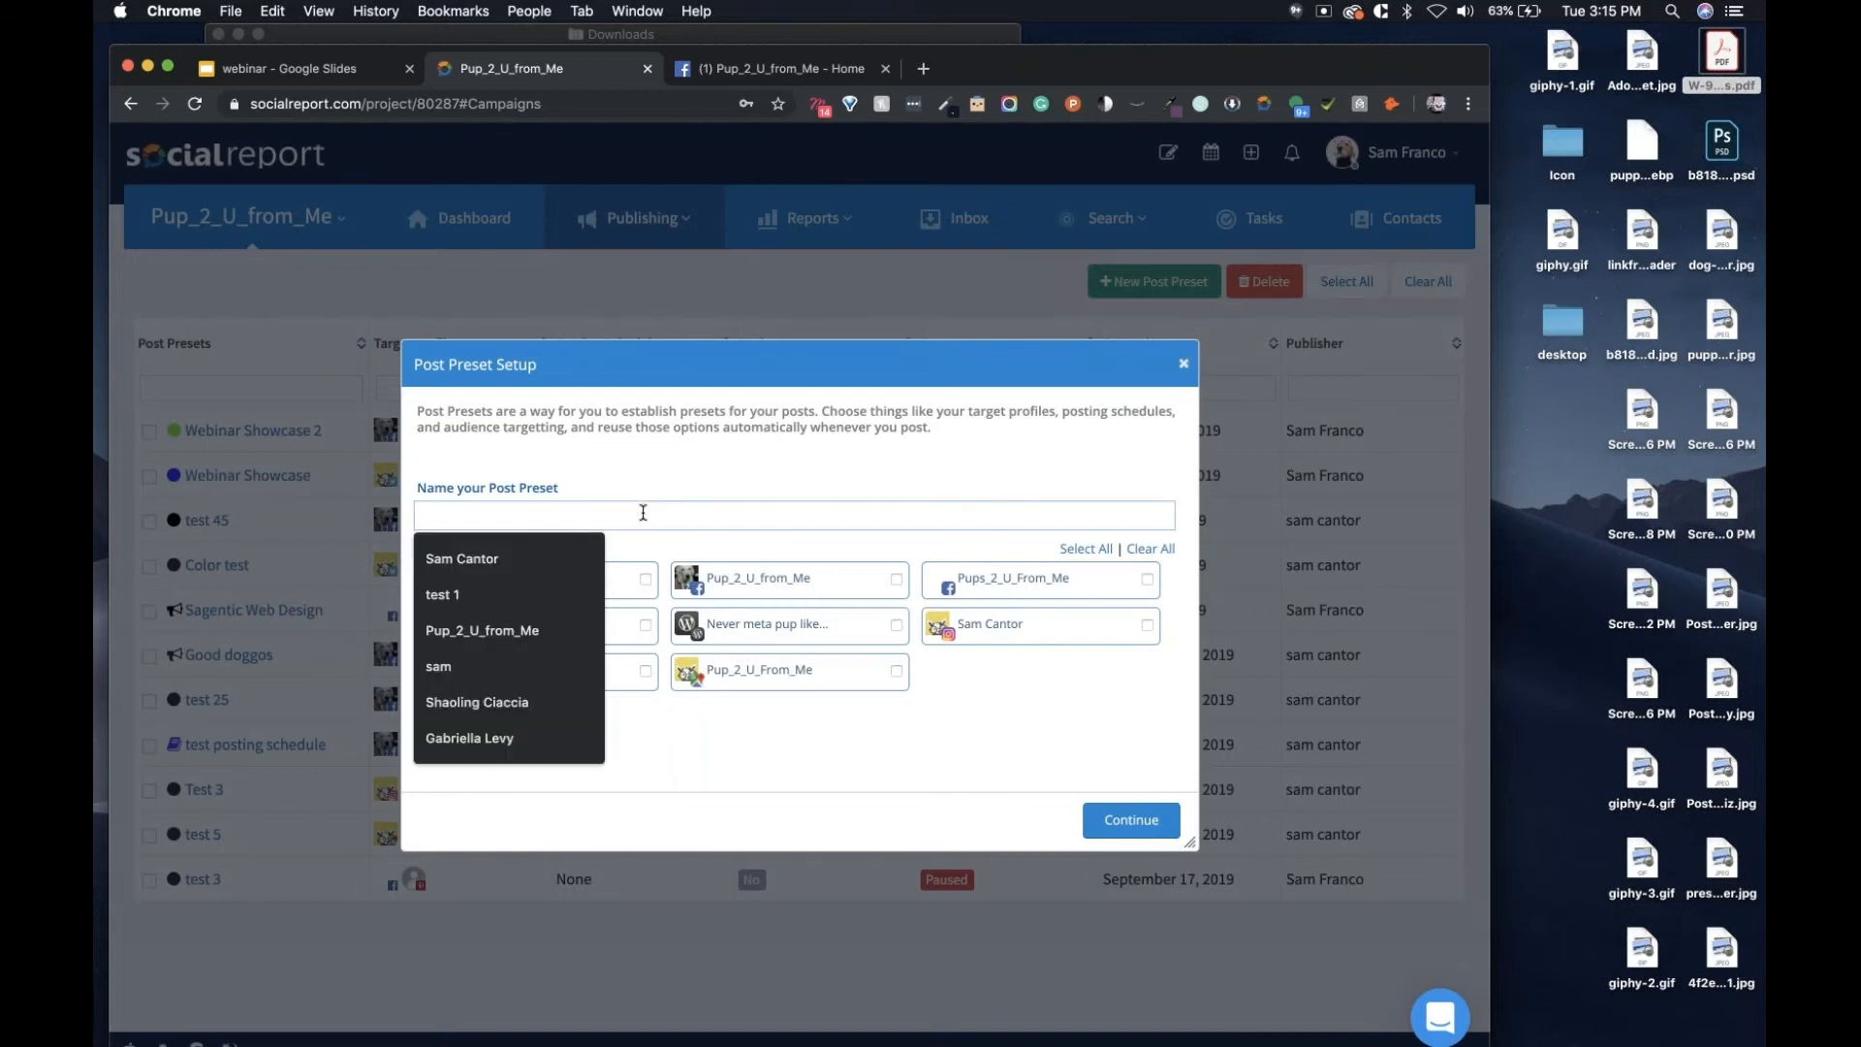
type("websi")
key("BackSpace")
key("BackSpace")
key("BackSpace")
type("Adoption Day")
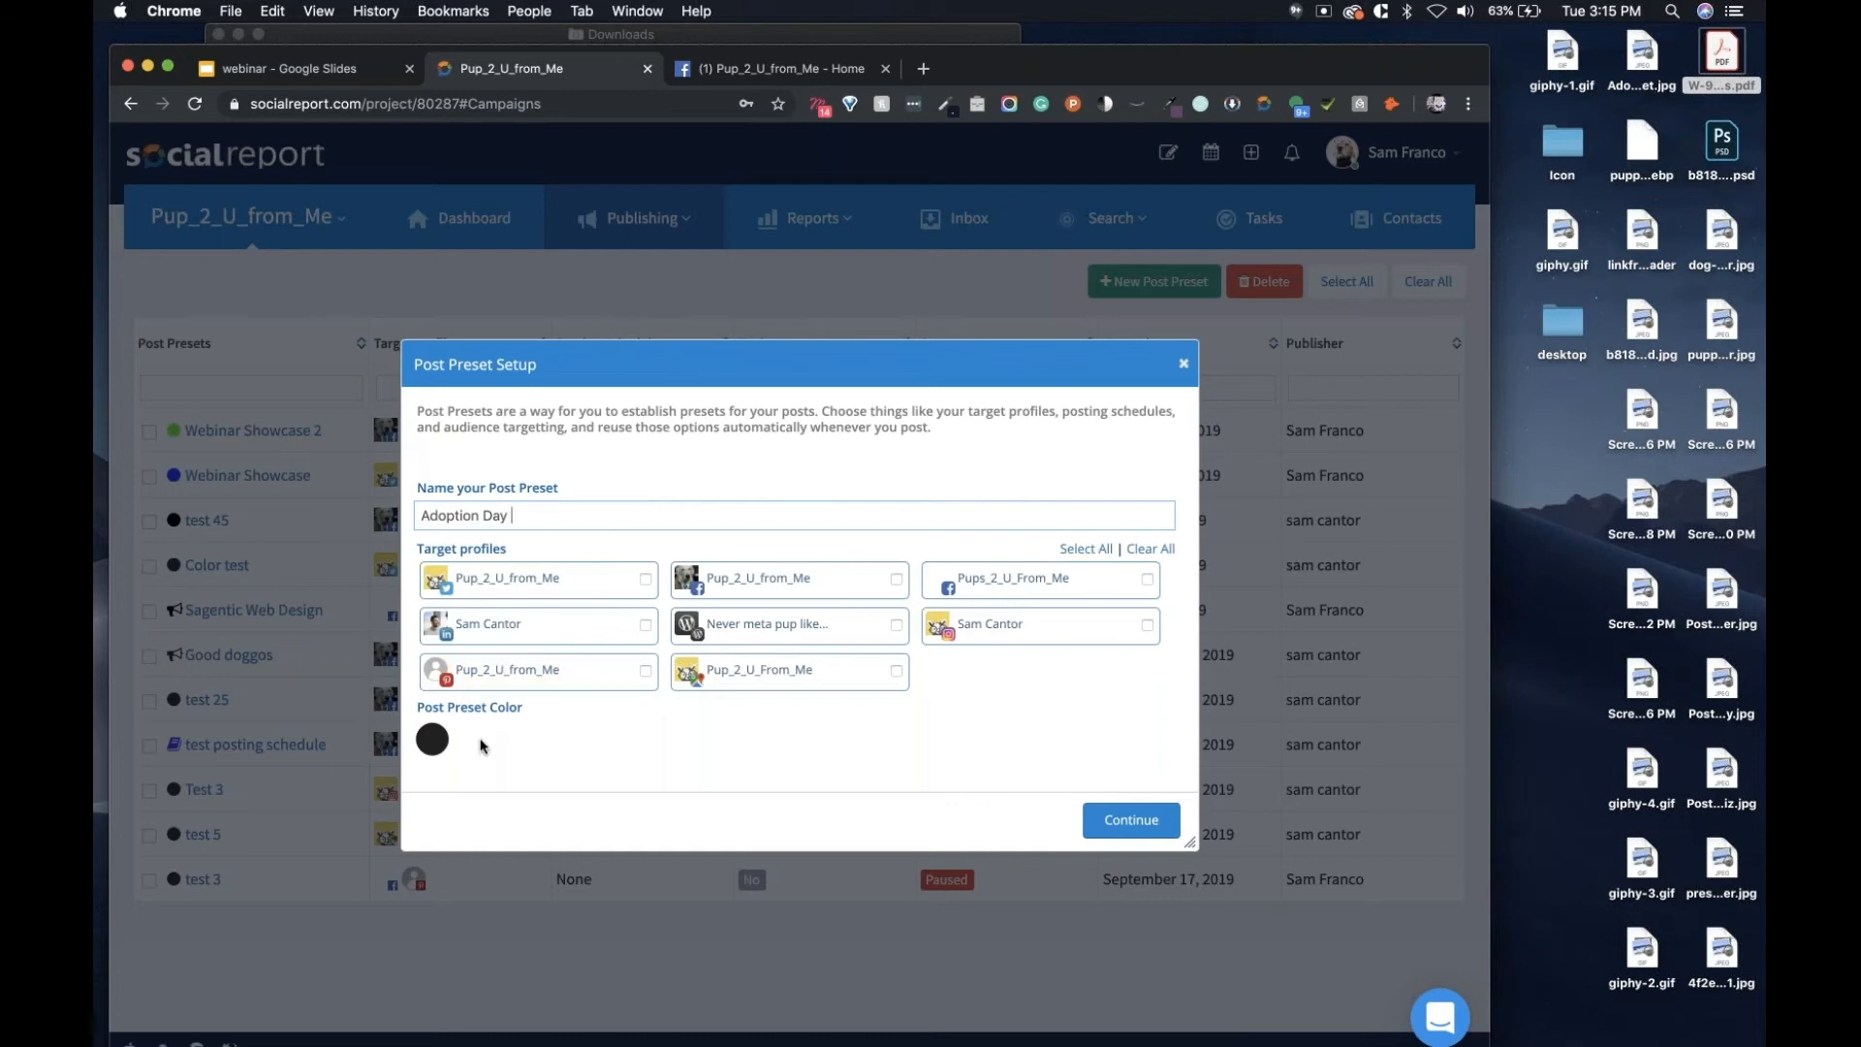
Target the Pup_2_U_from_Me Facebook and Google Business profiles and save the preset with automatic link shortening kept.
left_click(885, 576)
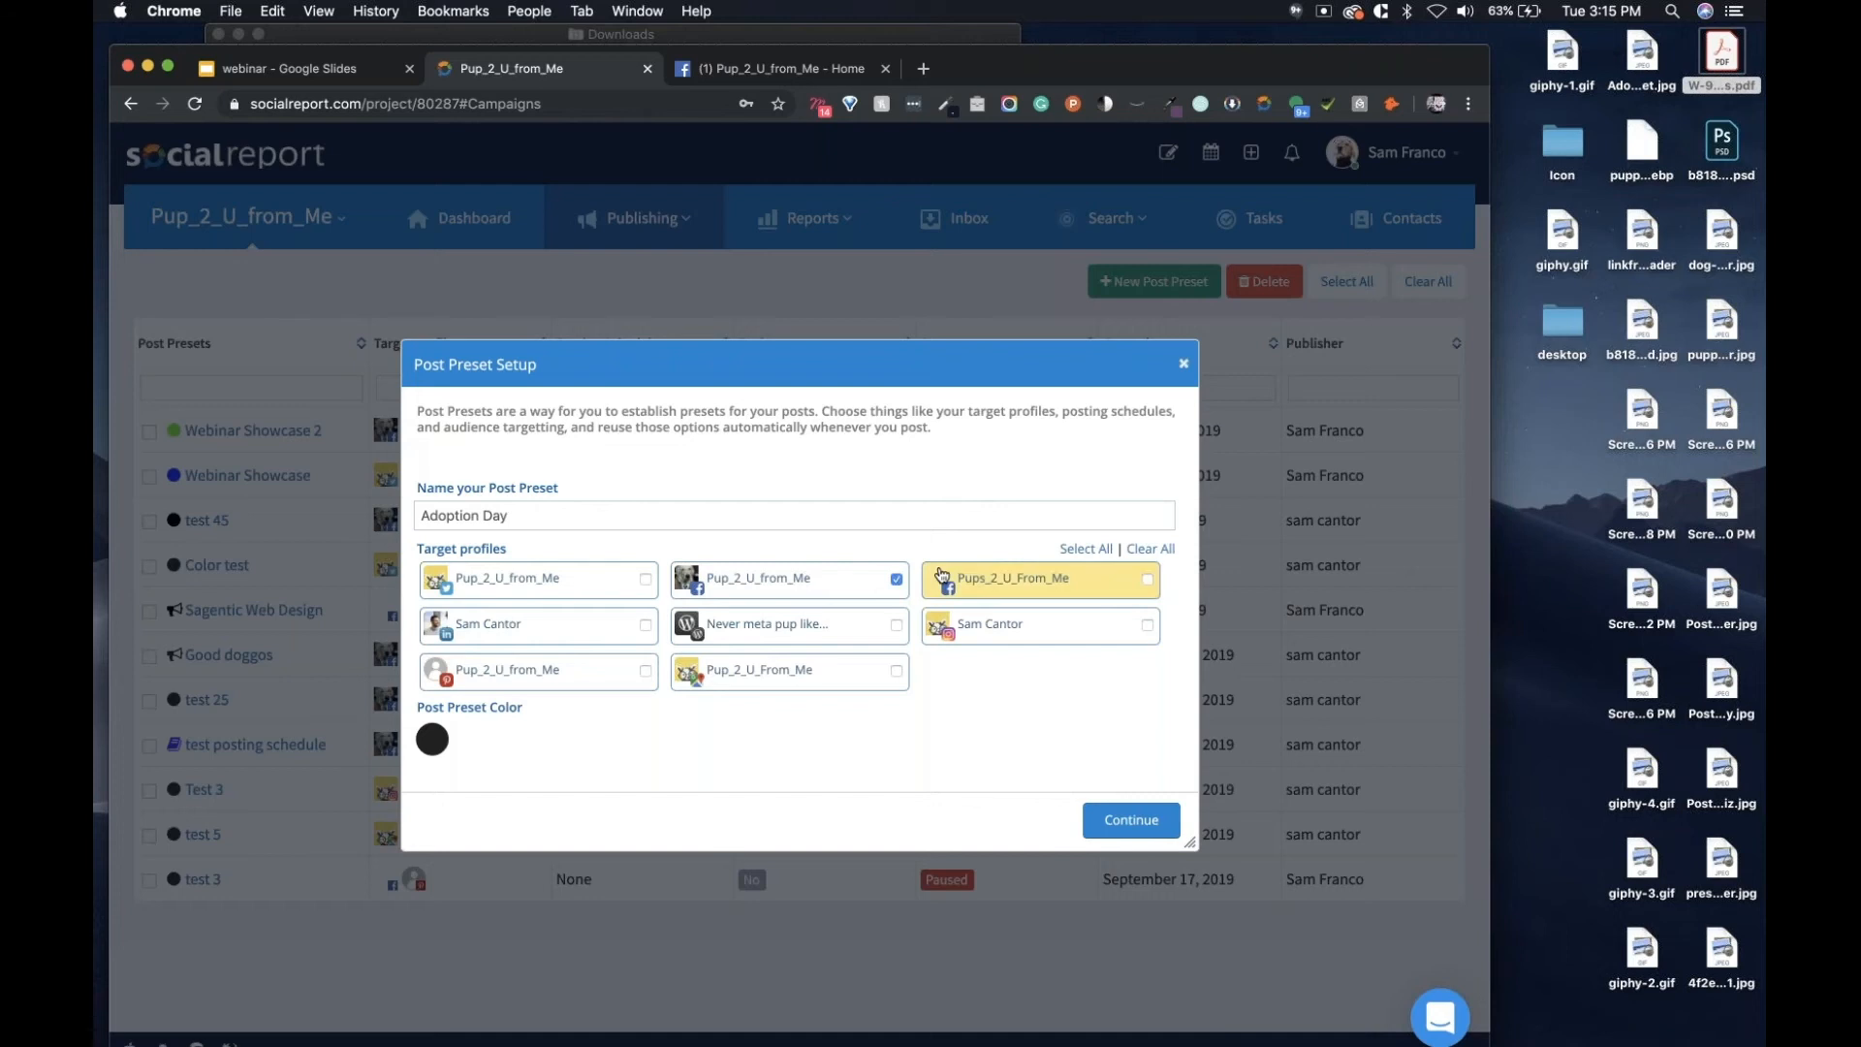
left_click(892, 670)
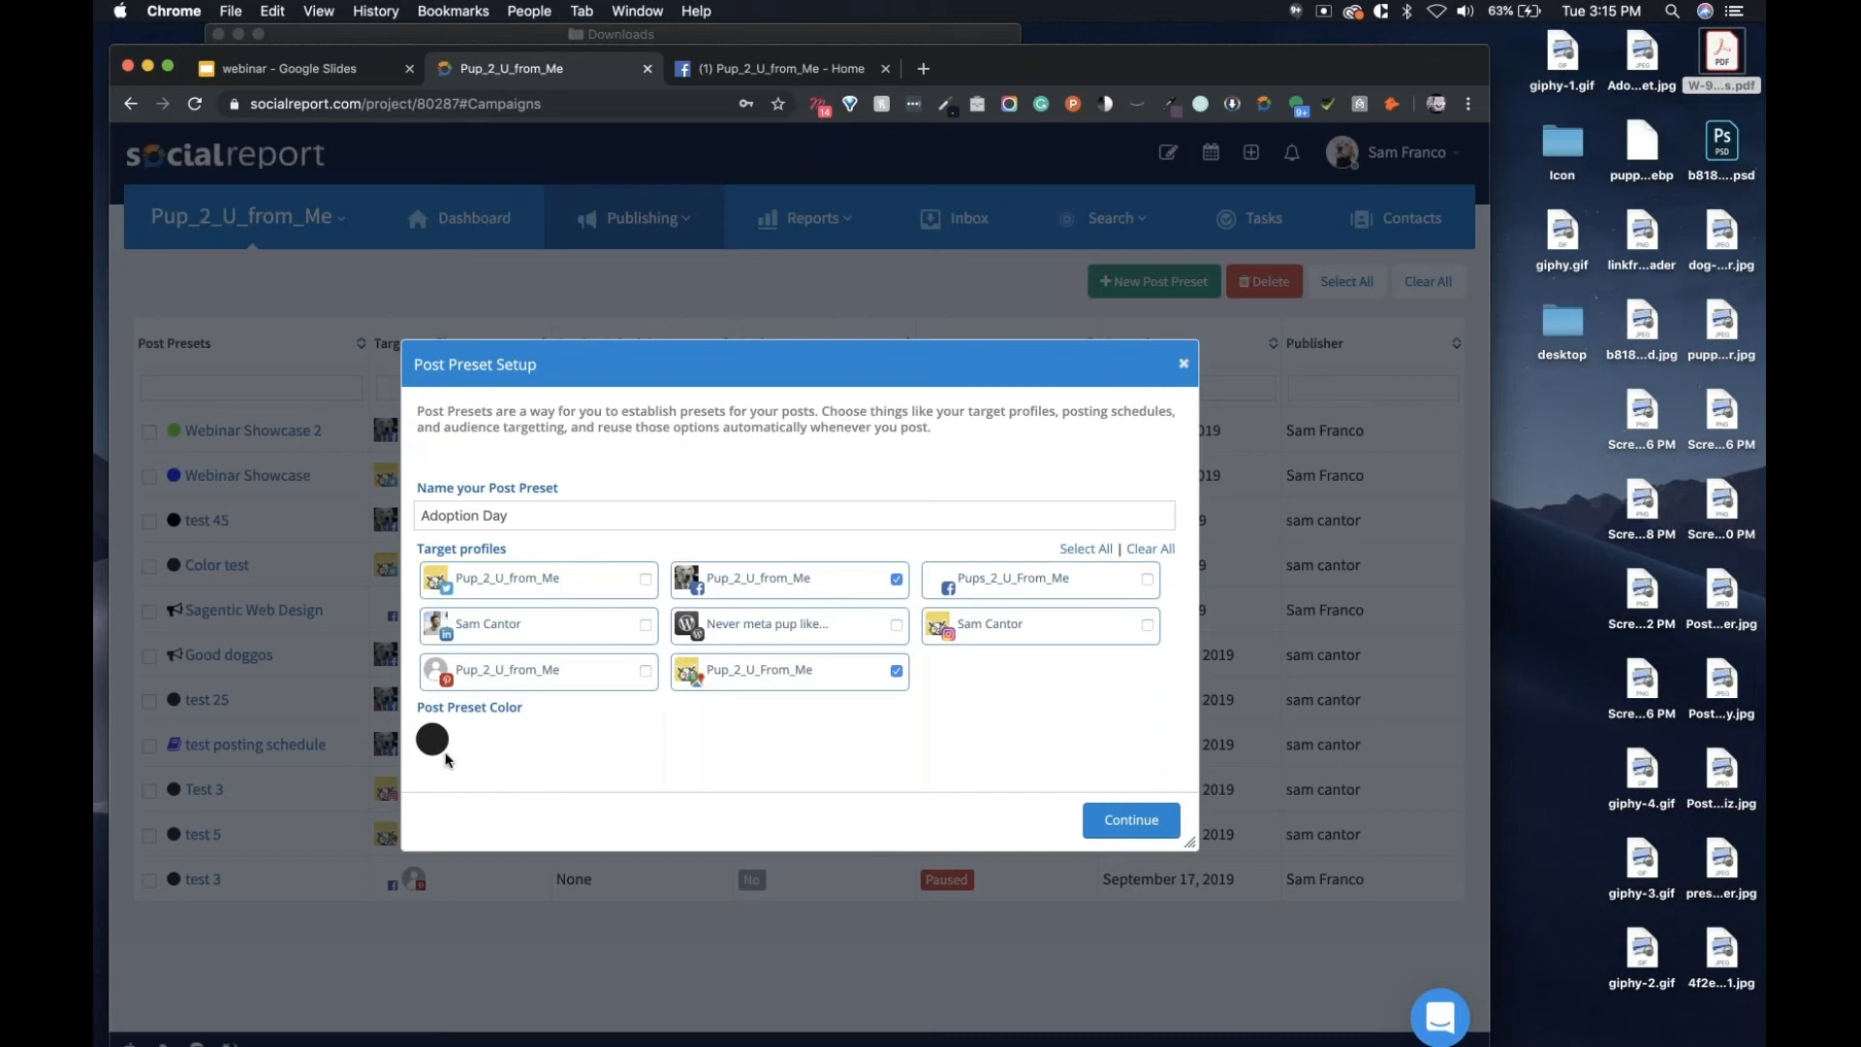
left_click(1112, 831)
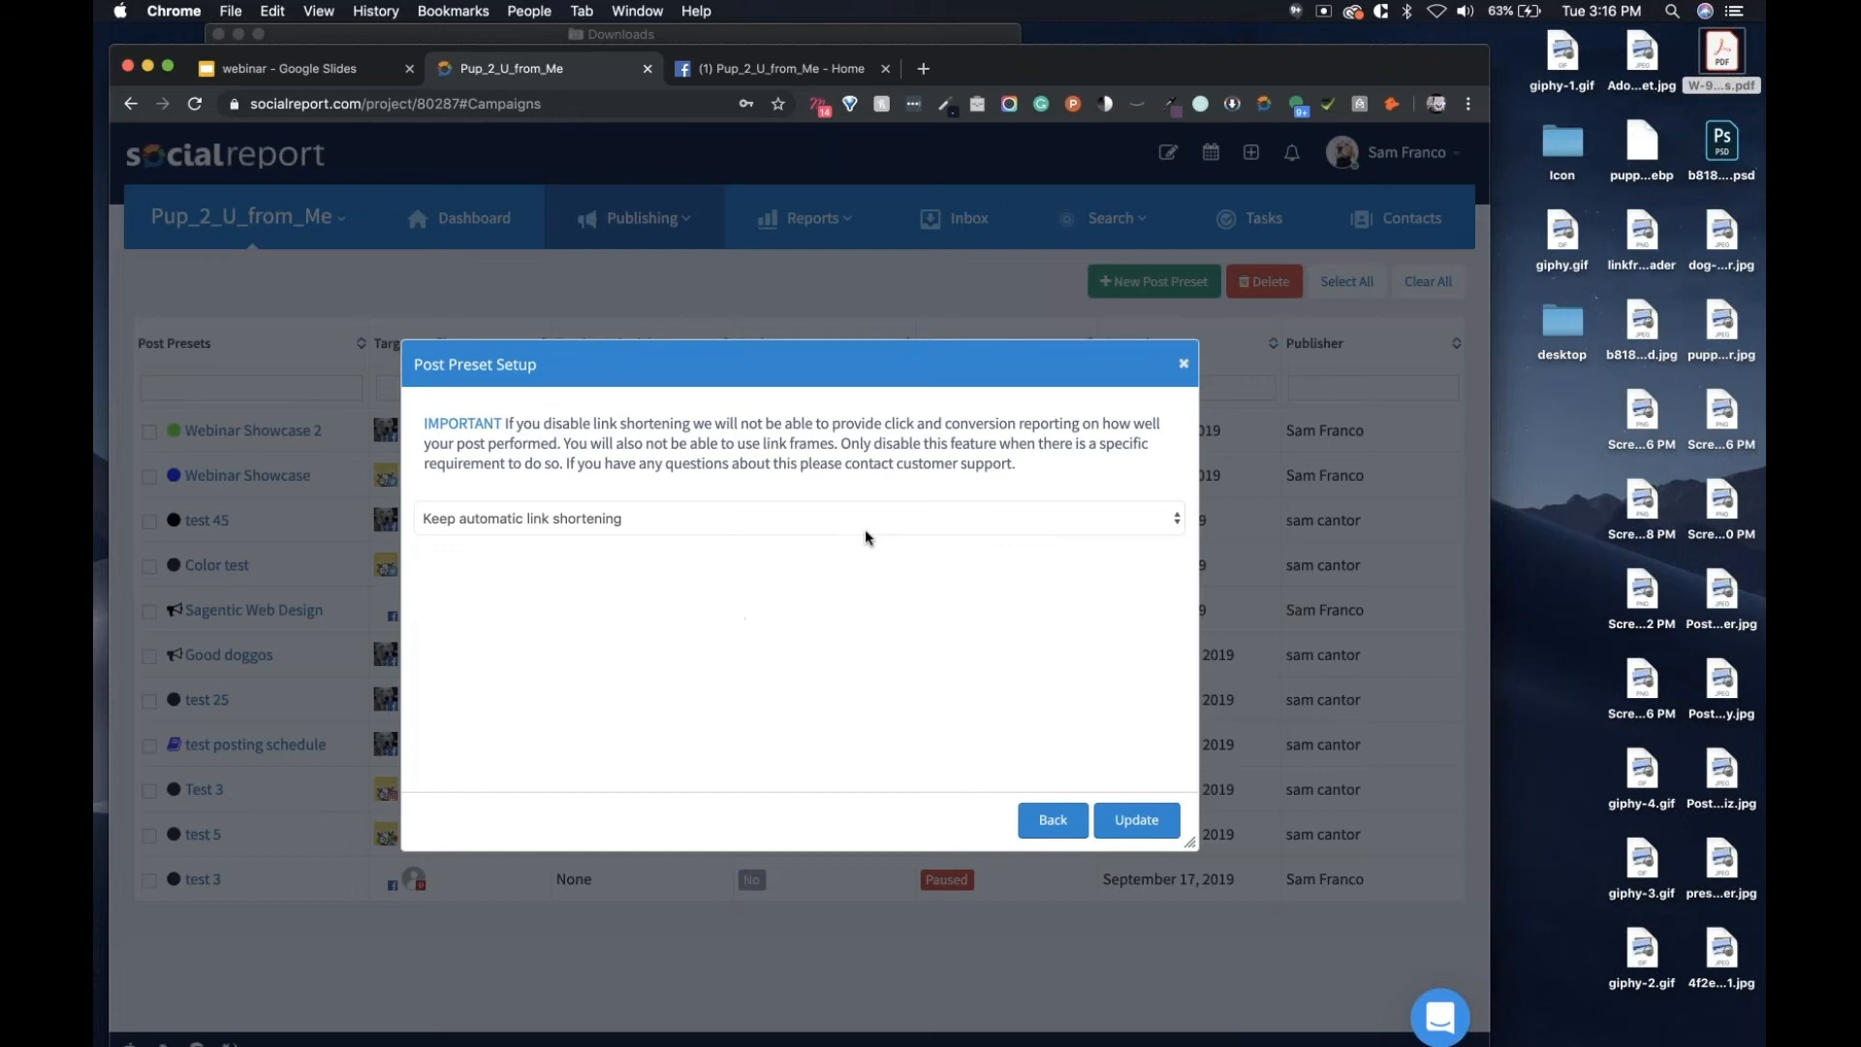
left_click(1146, 832)
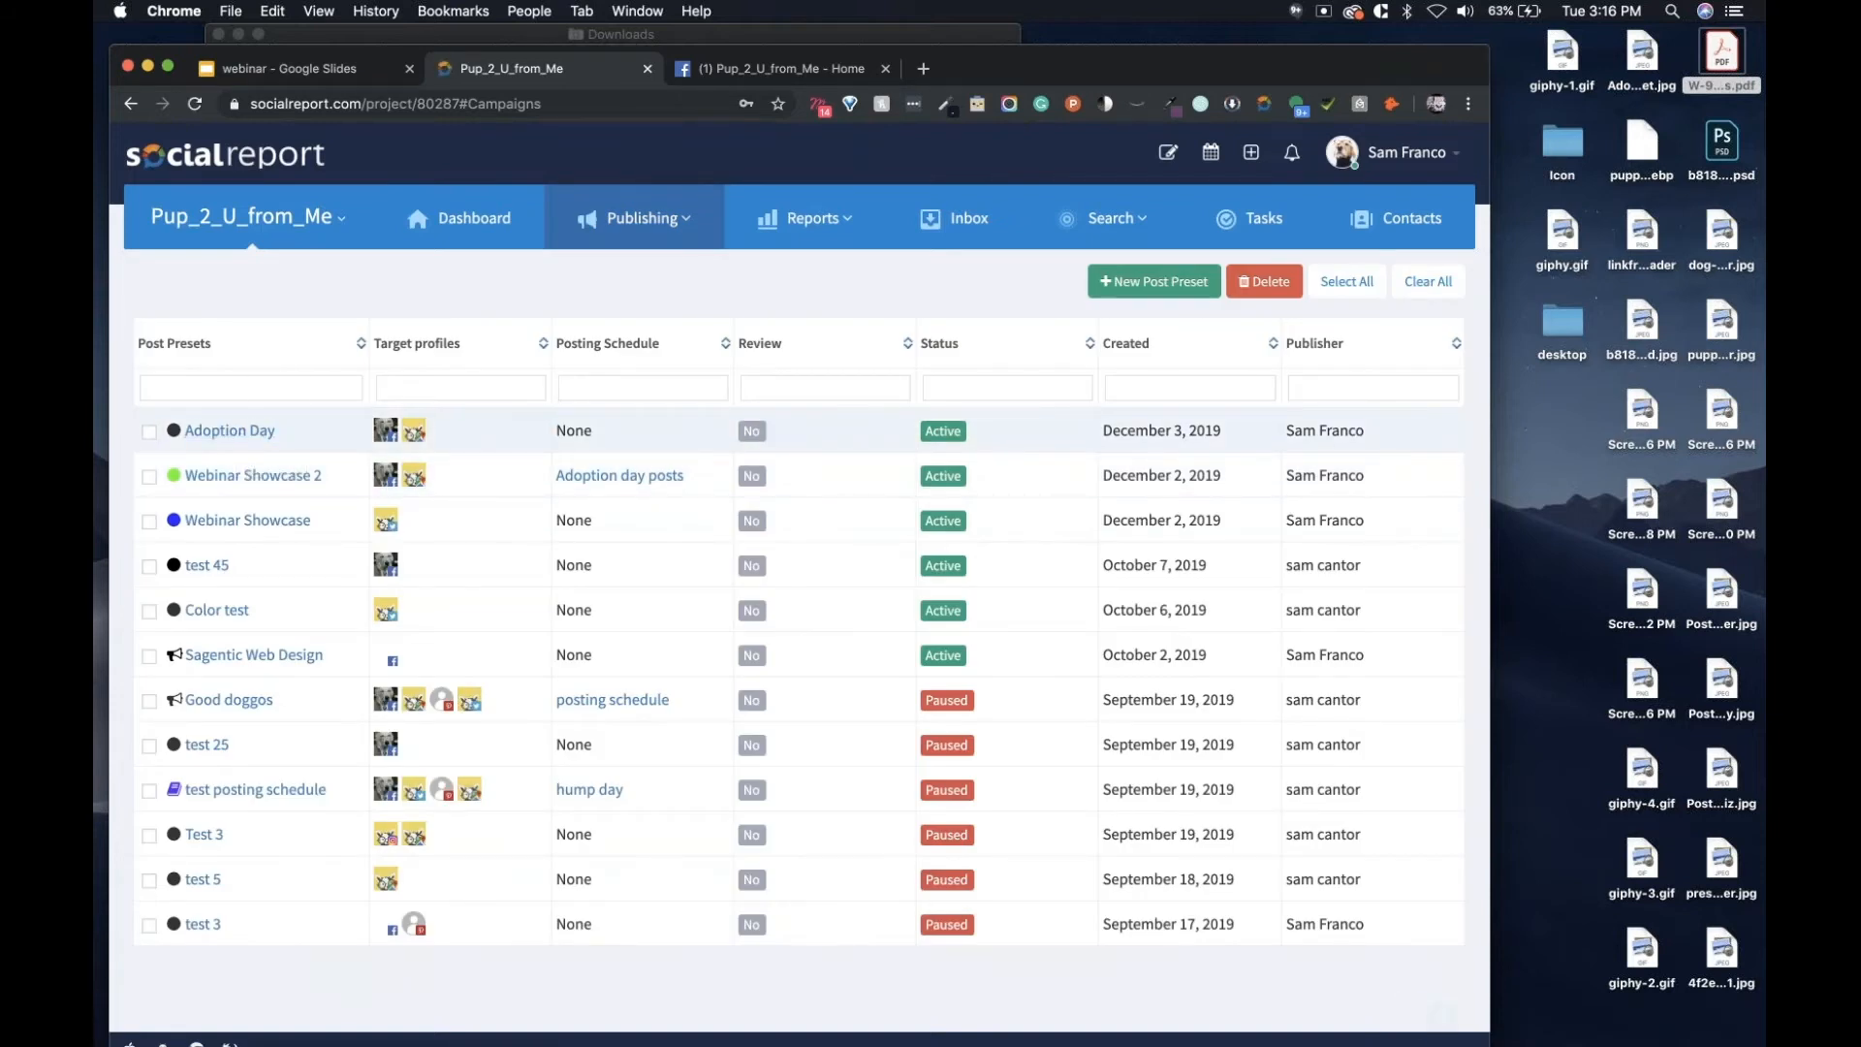
Check the target profiles of the Adoption Day preset in the list and open its detail page.
mouse_move(385, 432)
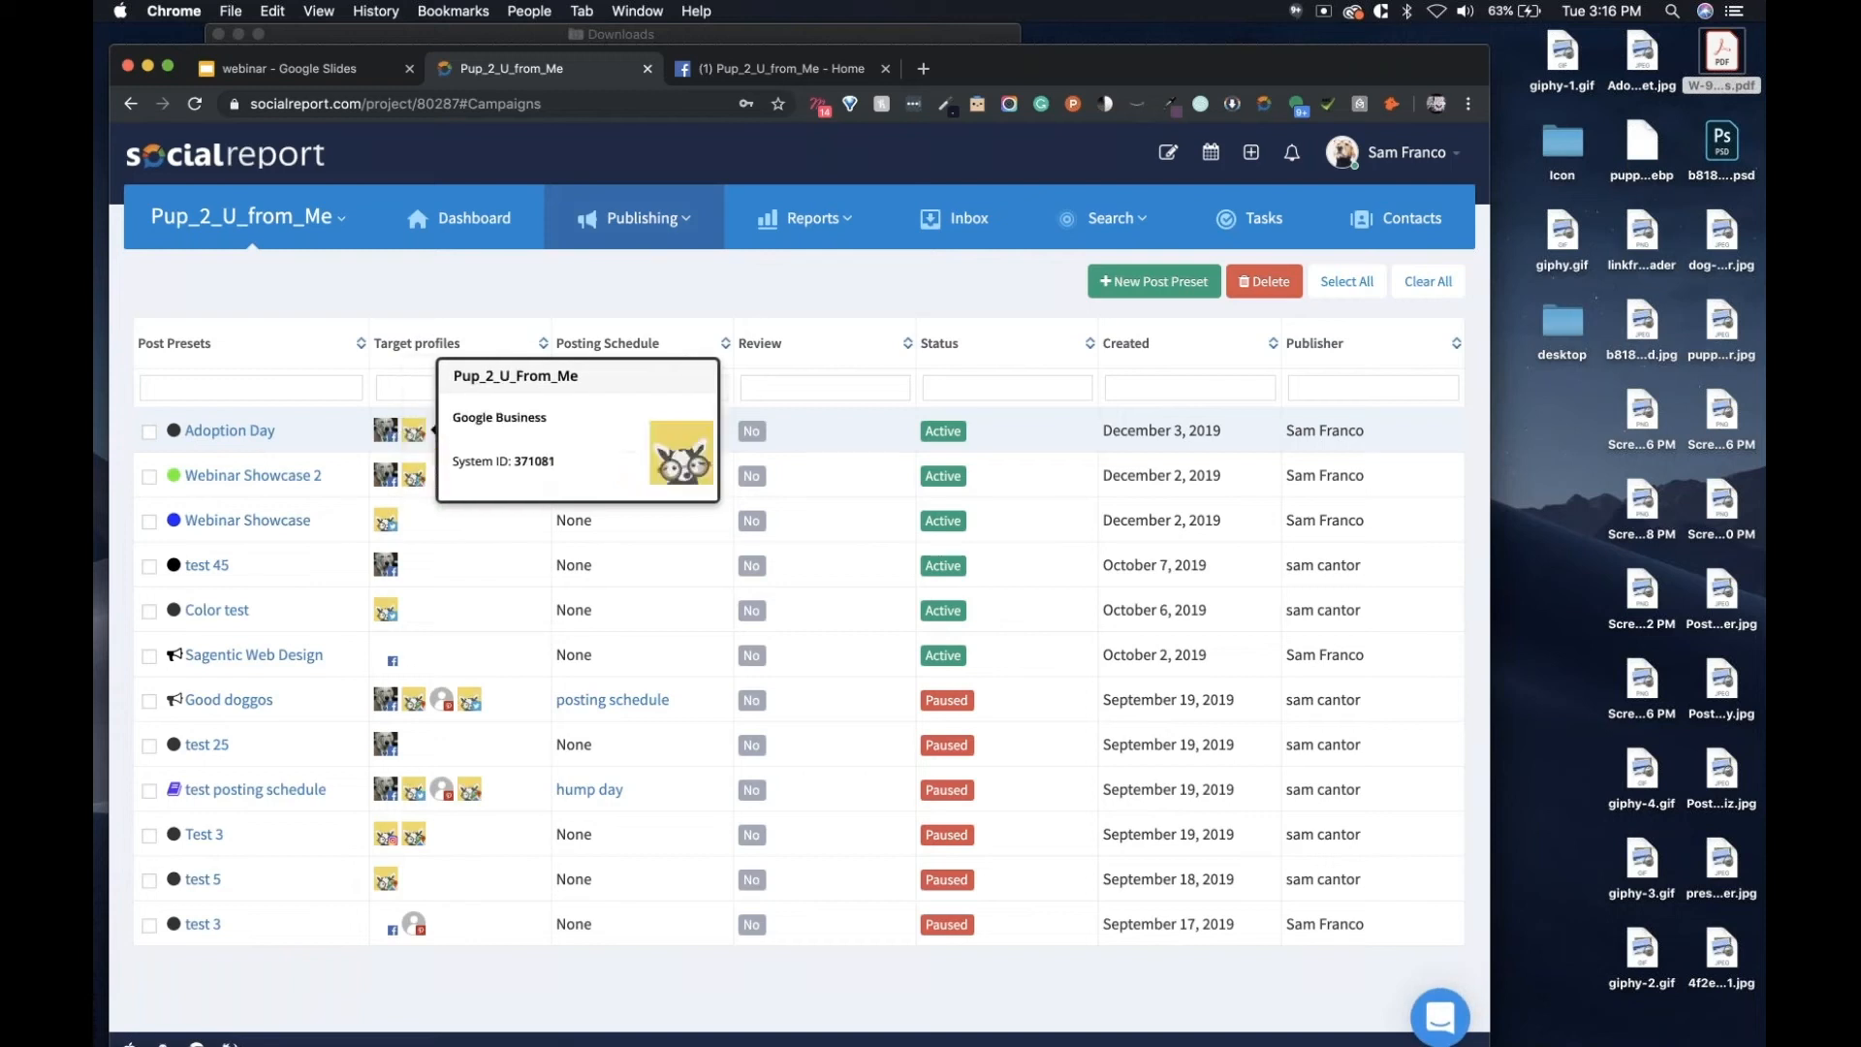
left_click(250, 433)
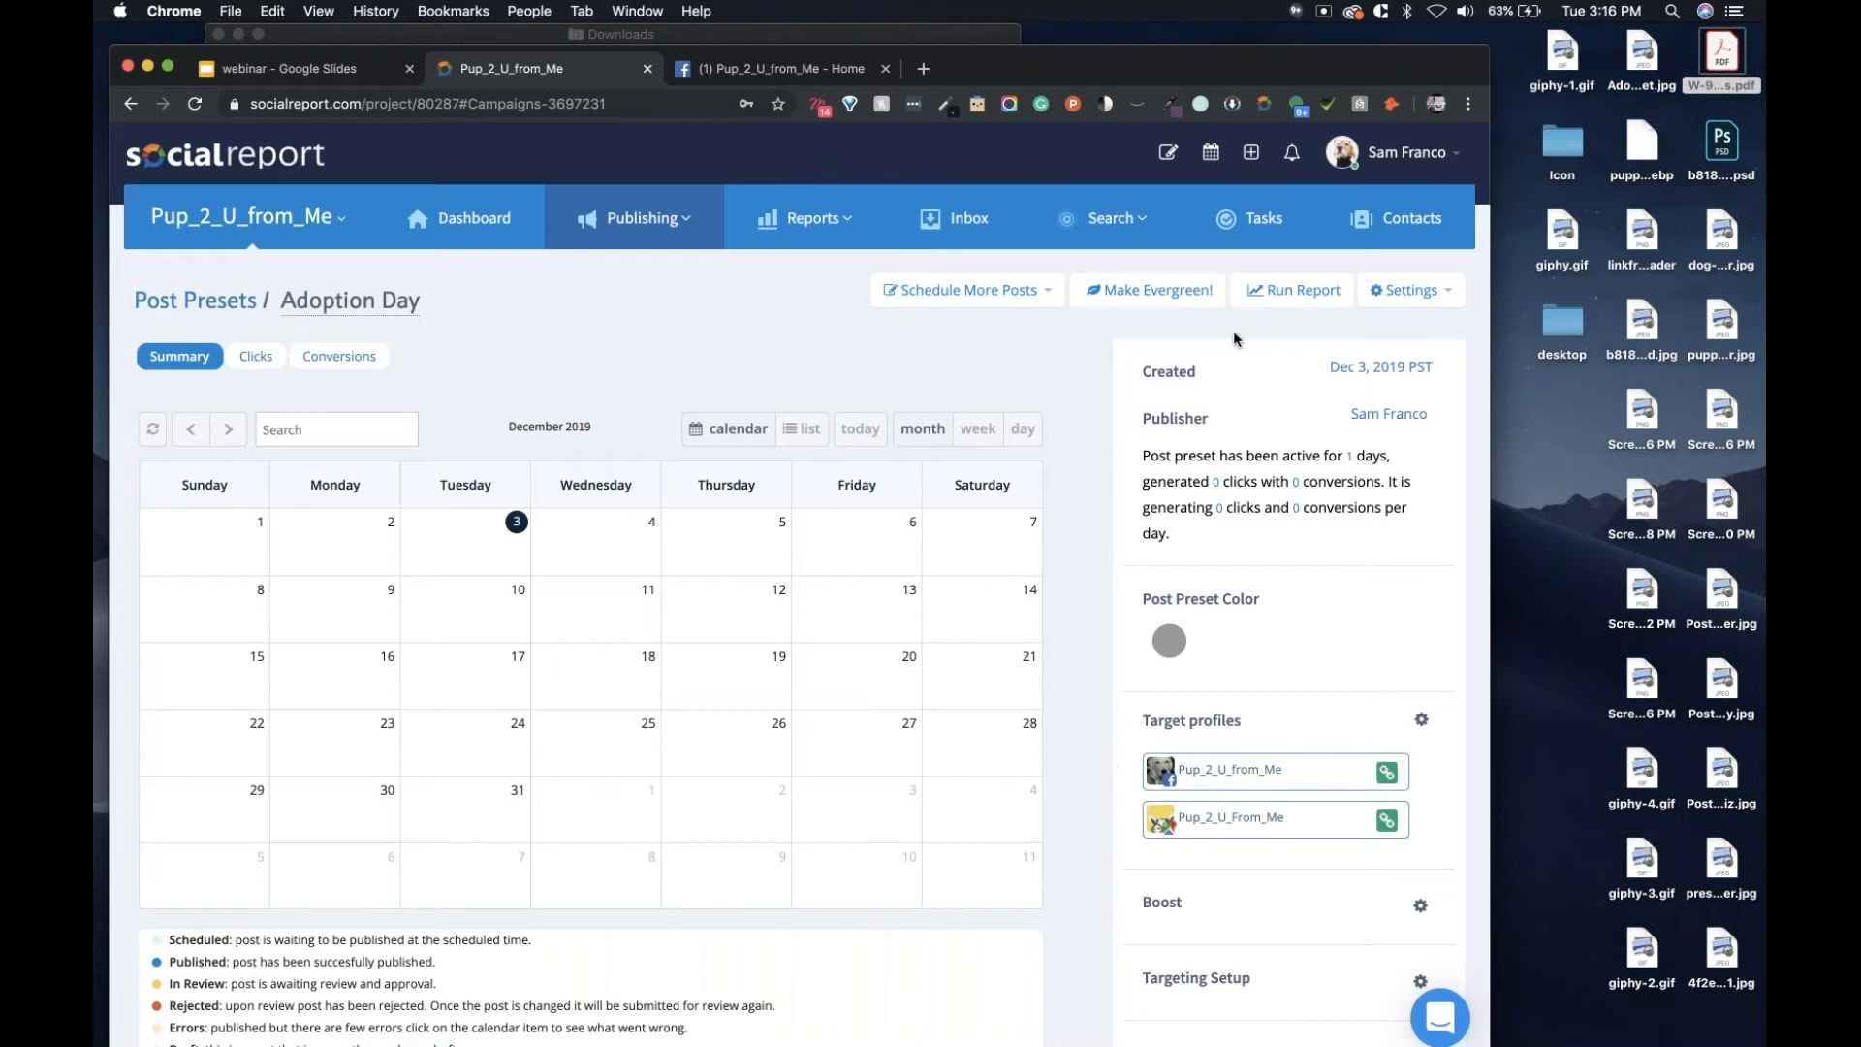
scroll(1300, 682, "down", 3)
scroll(1300, 683, "up", 3)
Narrow the browser window to a single-column layout and move it toward the middle of the desktop.
left_click_drag(1369, 64, 1365, 21)
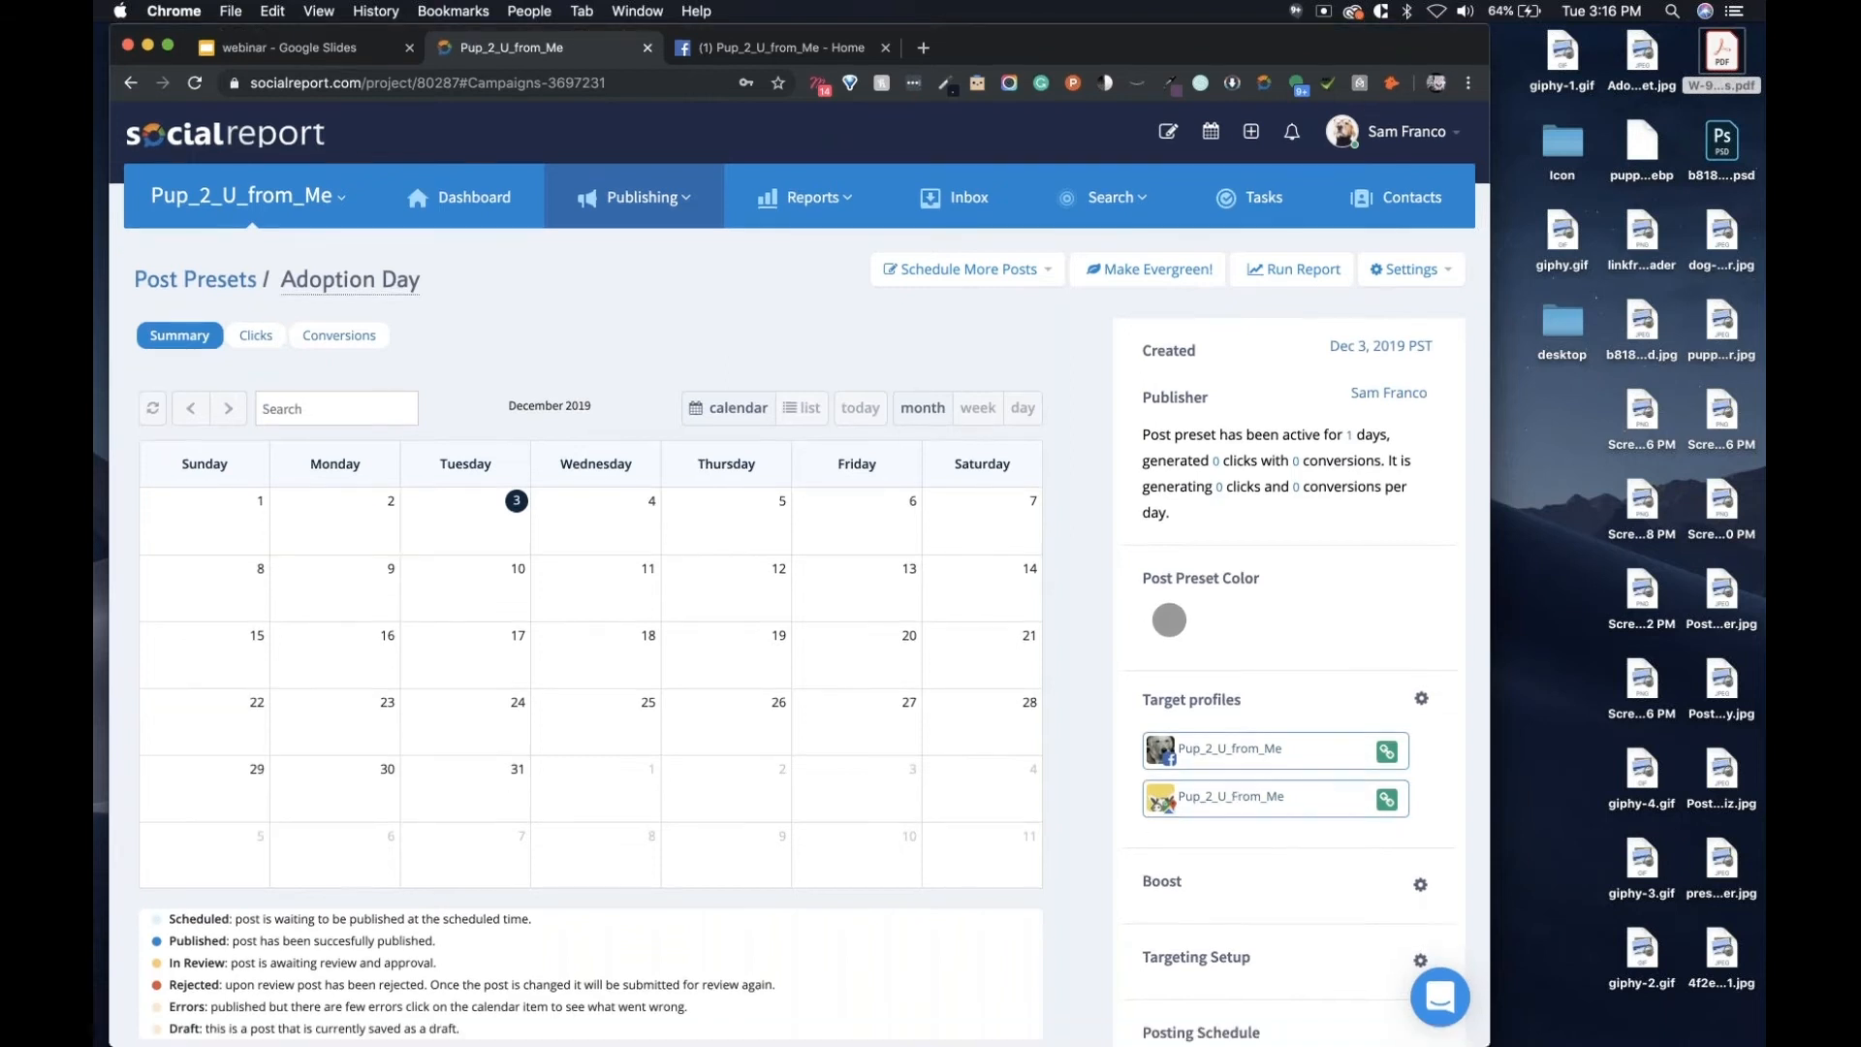
left_click_drag(1484, 1035, 866, 1025)
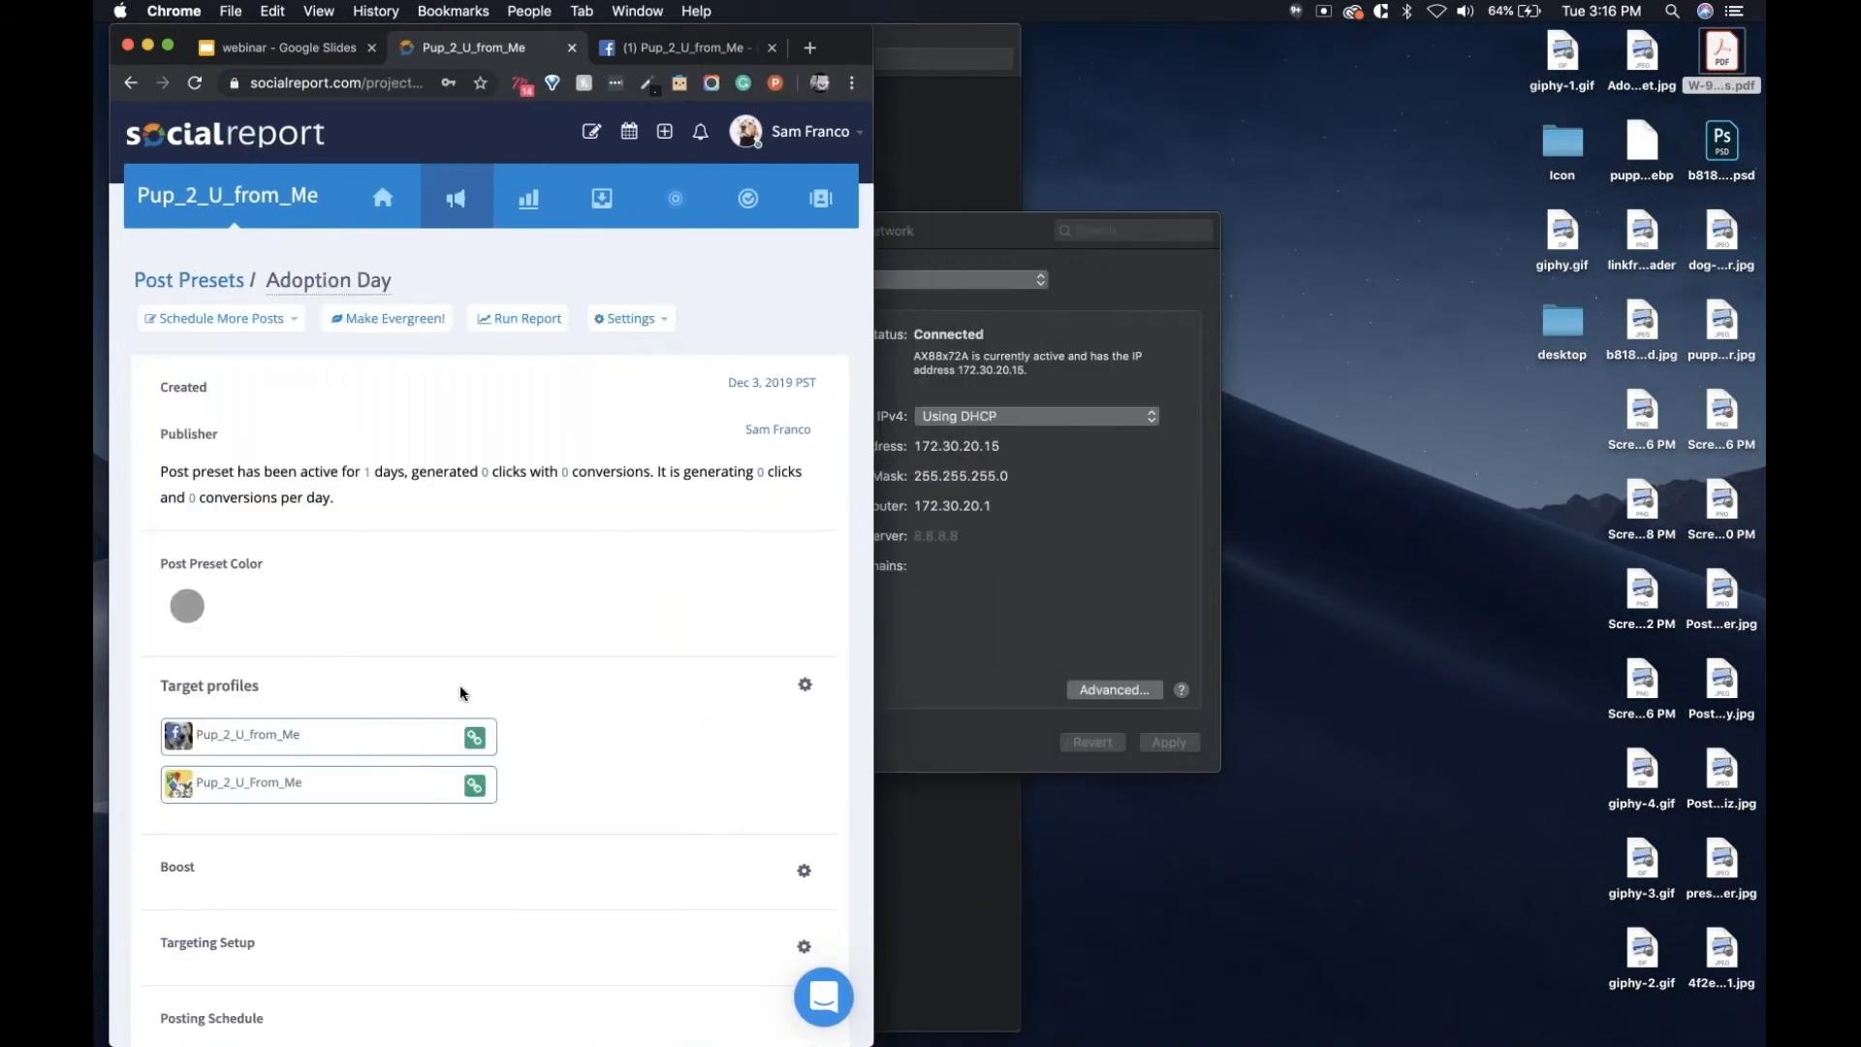
scroll(460, 684, "down", 3)
scroll(459, 679, "up", 3)
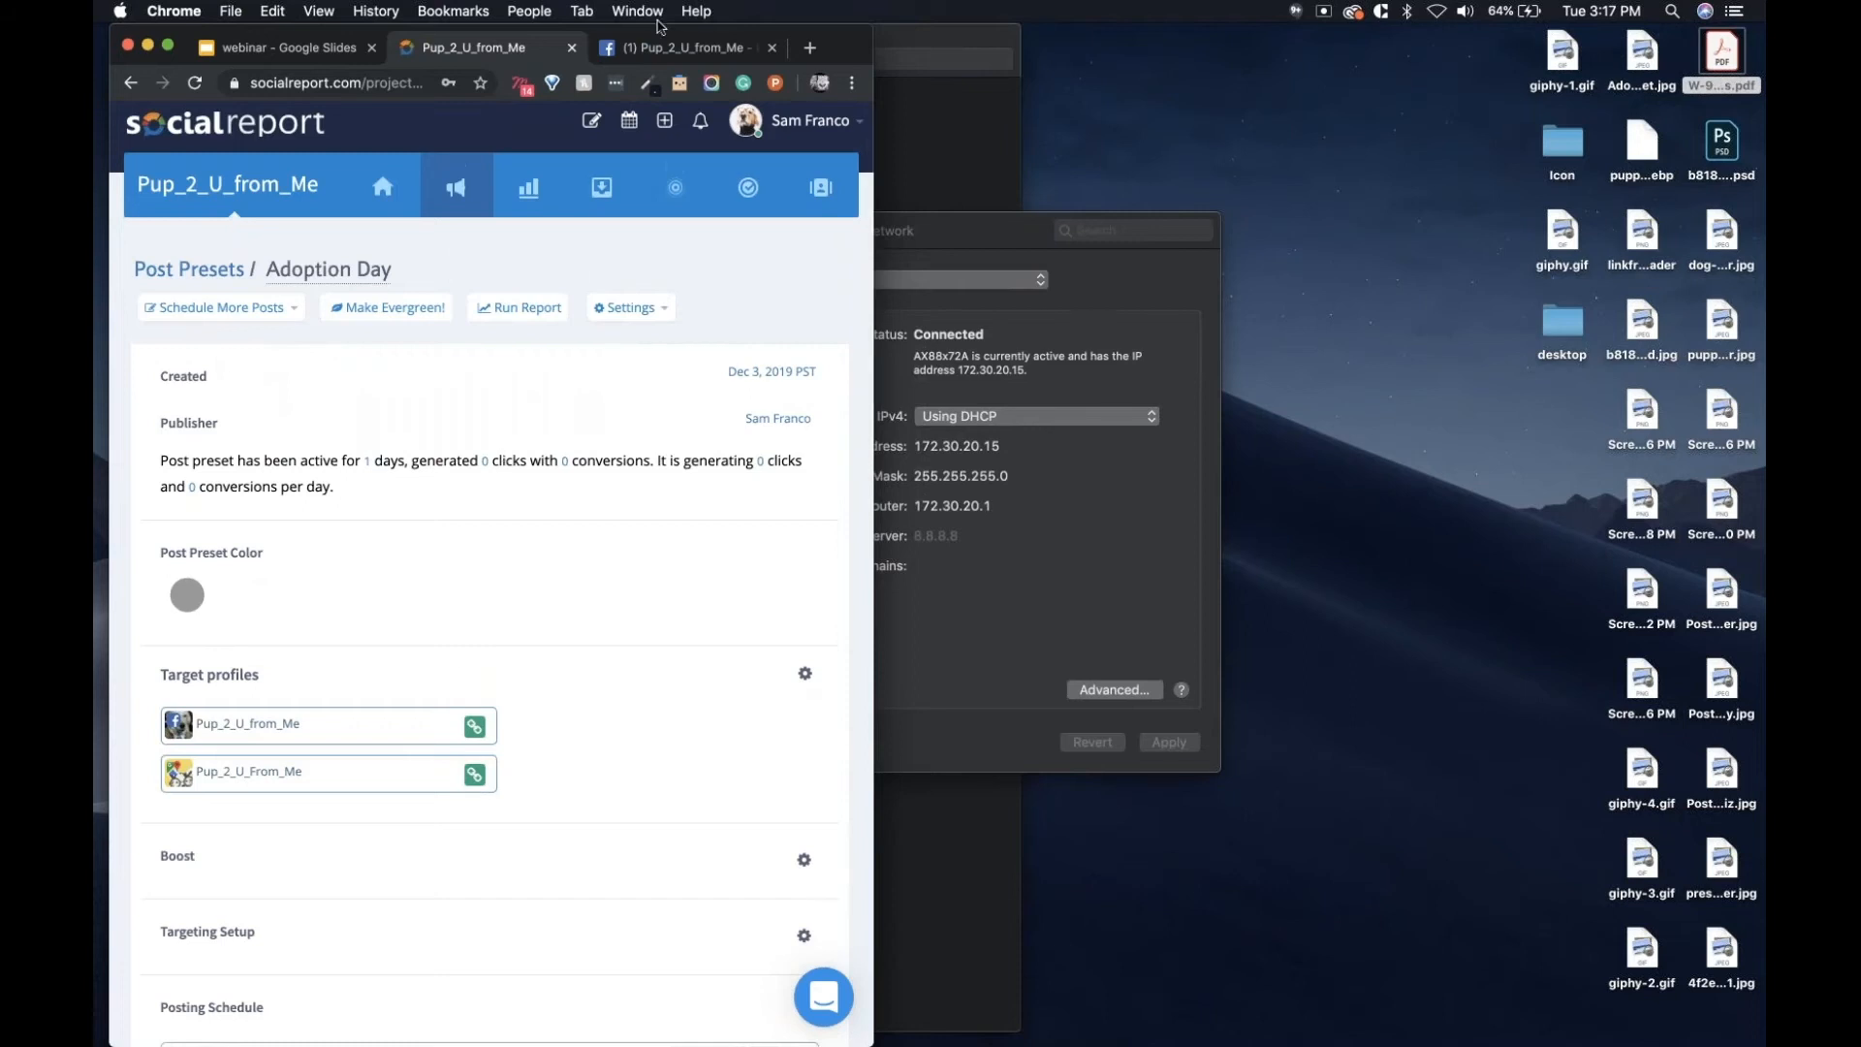
left_click_drag(769, 30, 1217, 5)
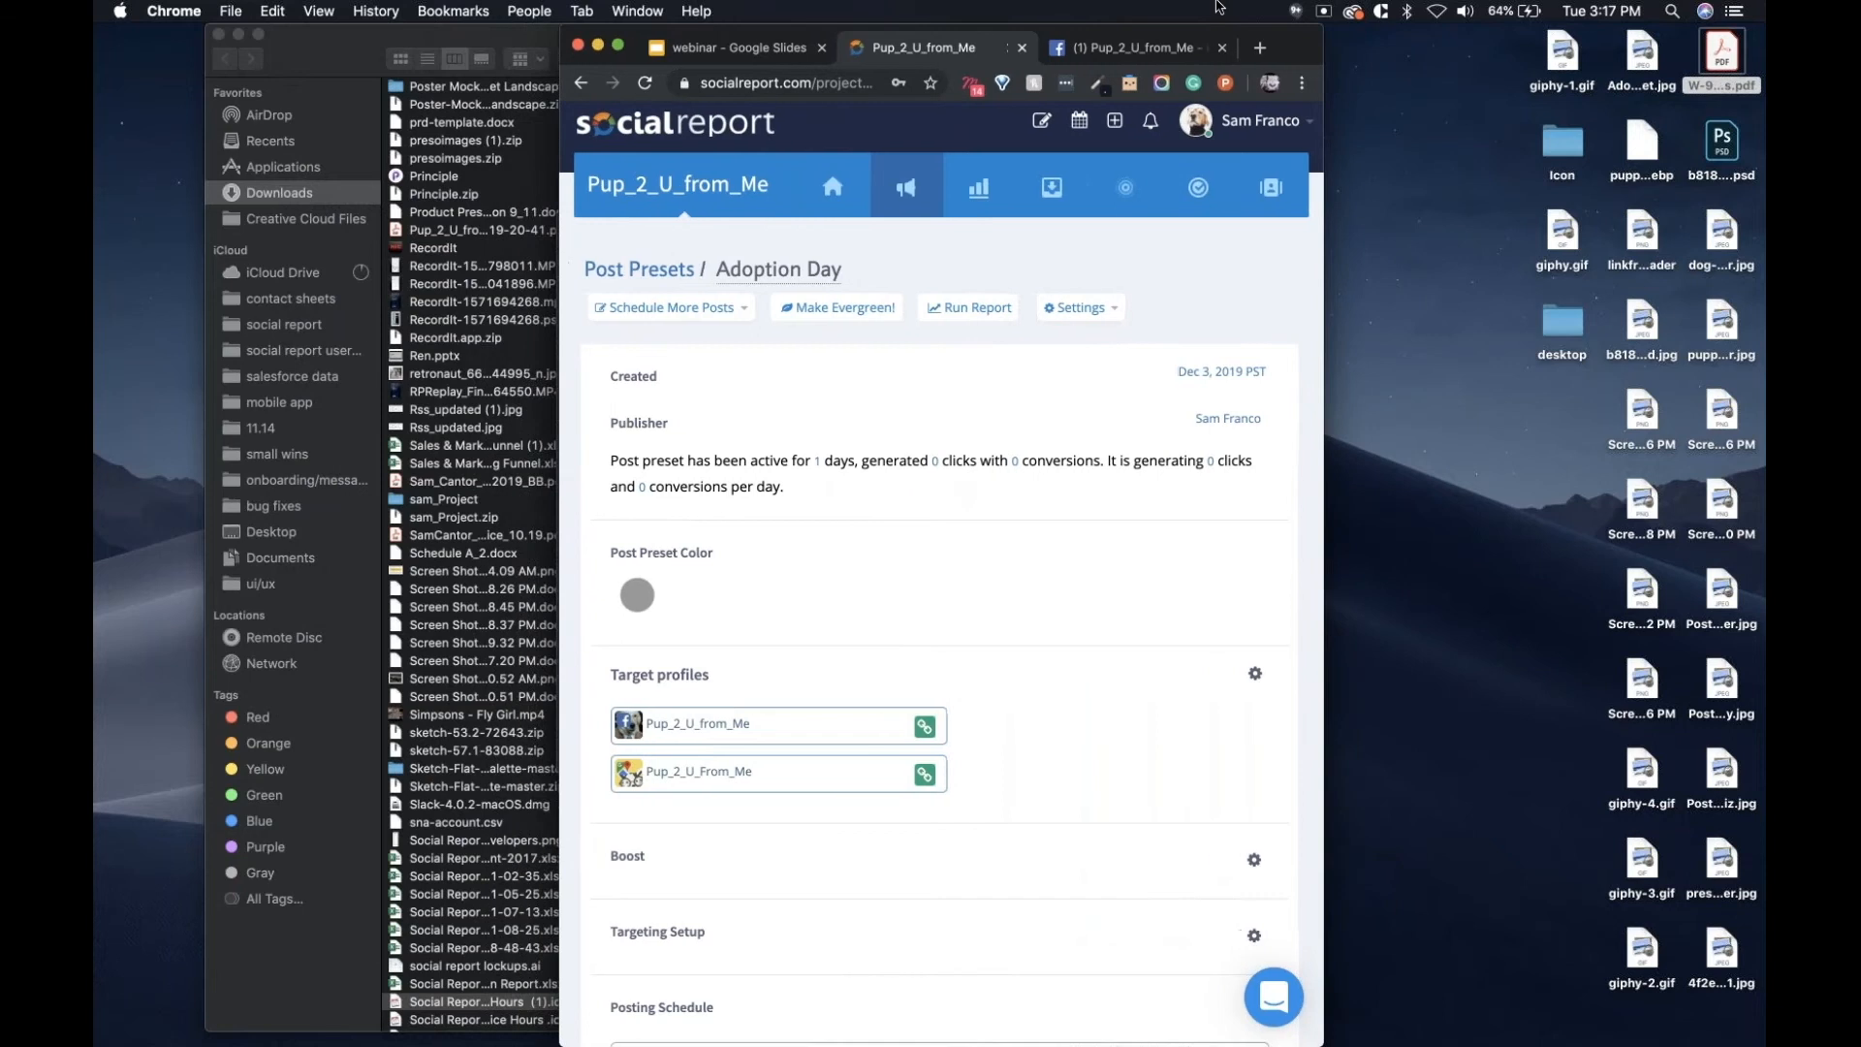
left_click_drag(1315, 1043, 1273, 1042)
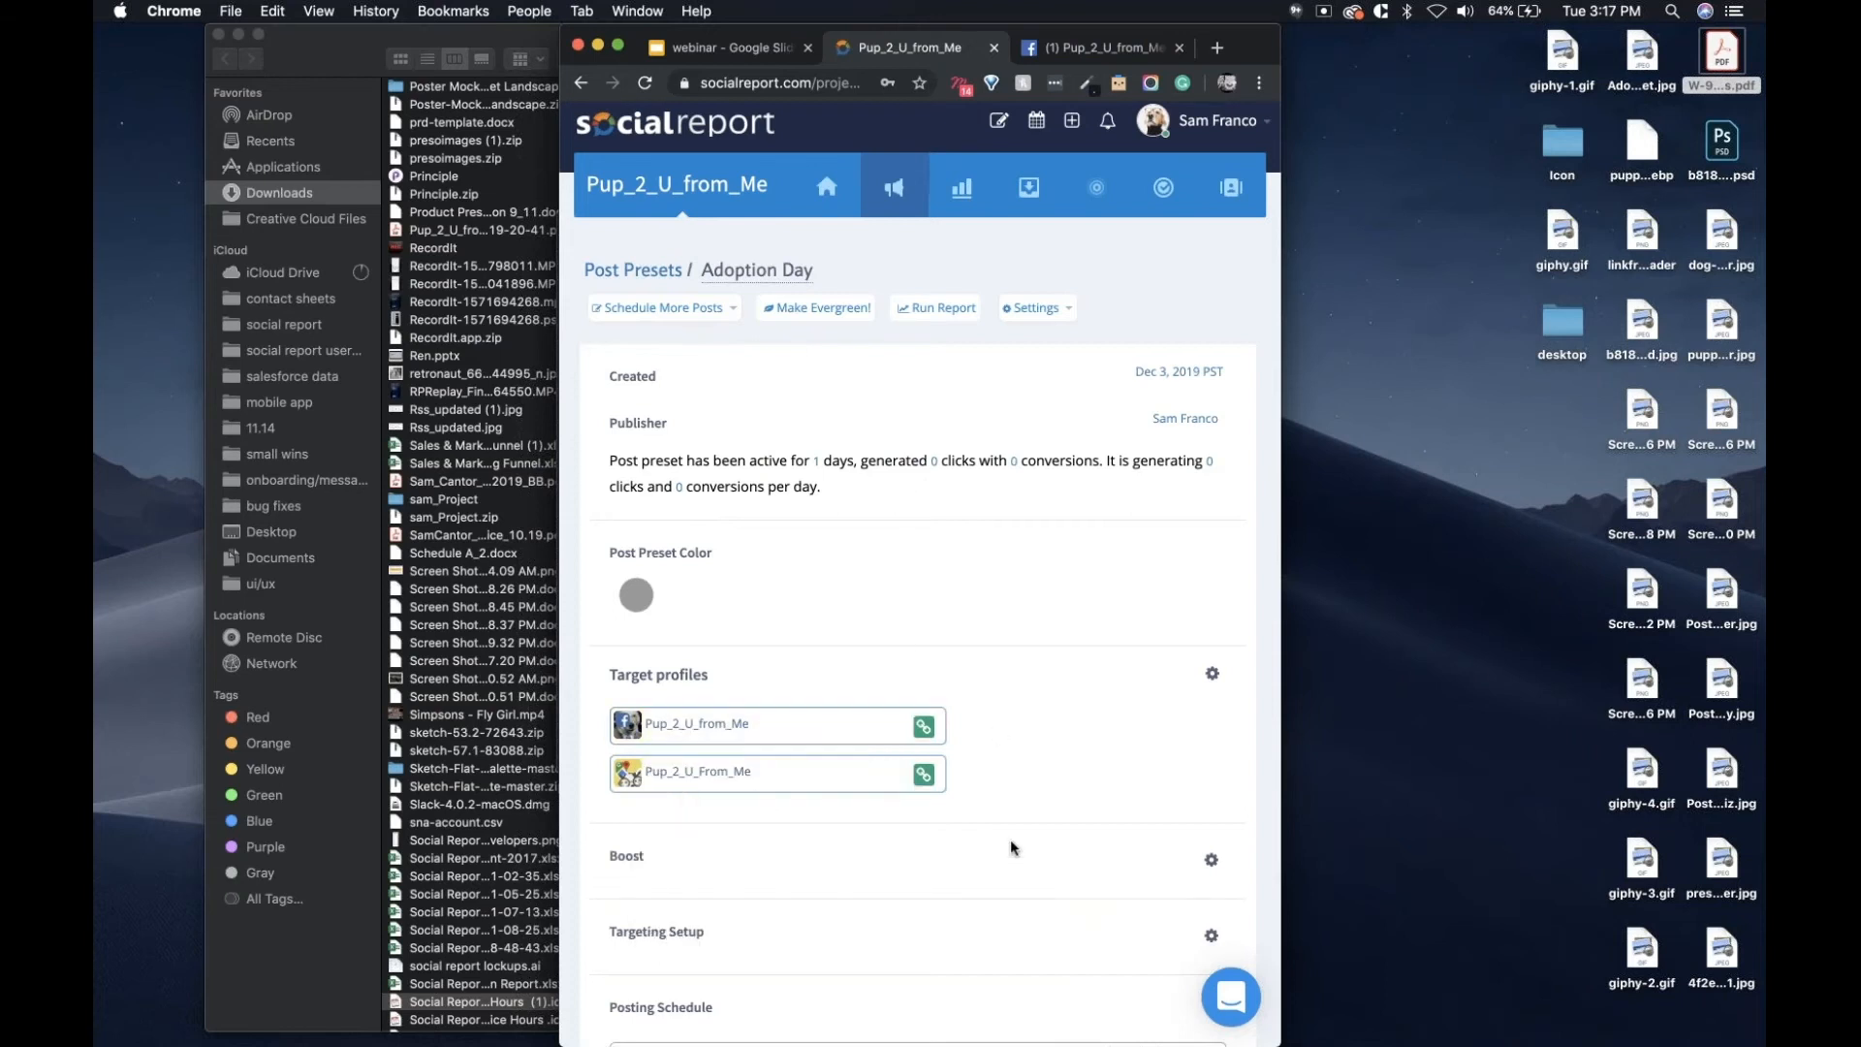
Examine the Adoption Day preset's settings, from color and target profiles through targeting, schedule, call to action and earnings to the calendar.
scroll(1010, 843, "down", 3)
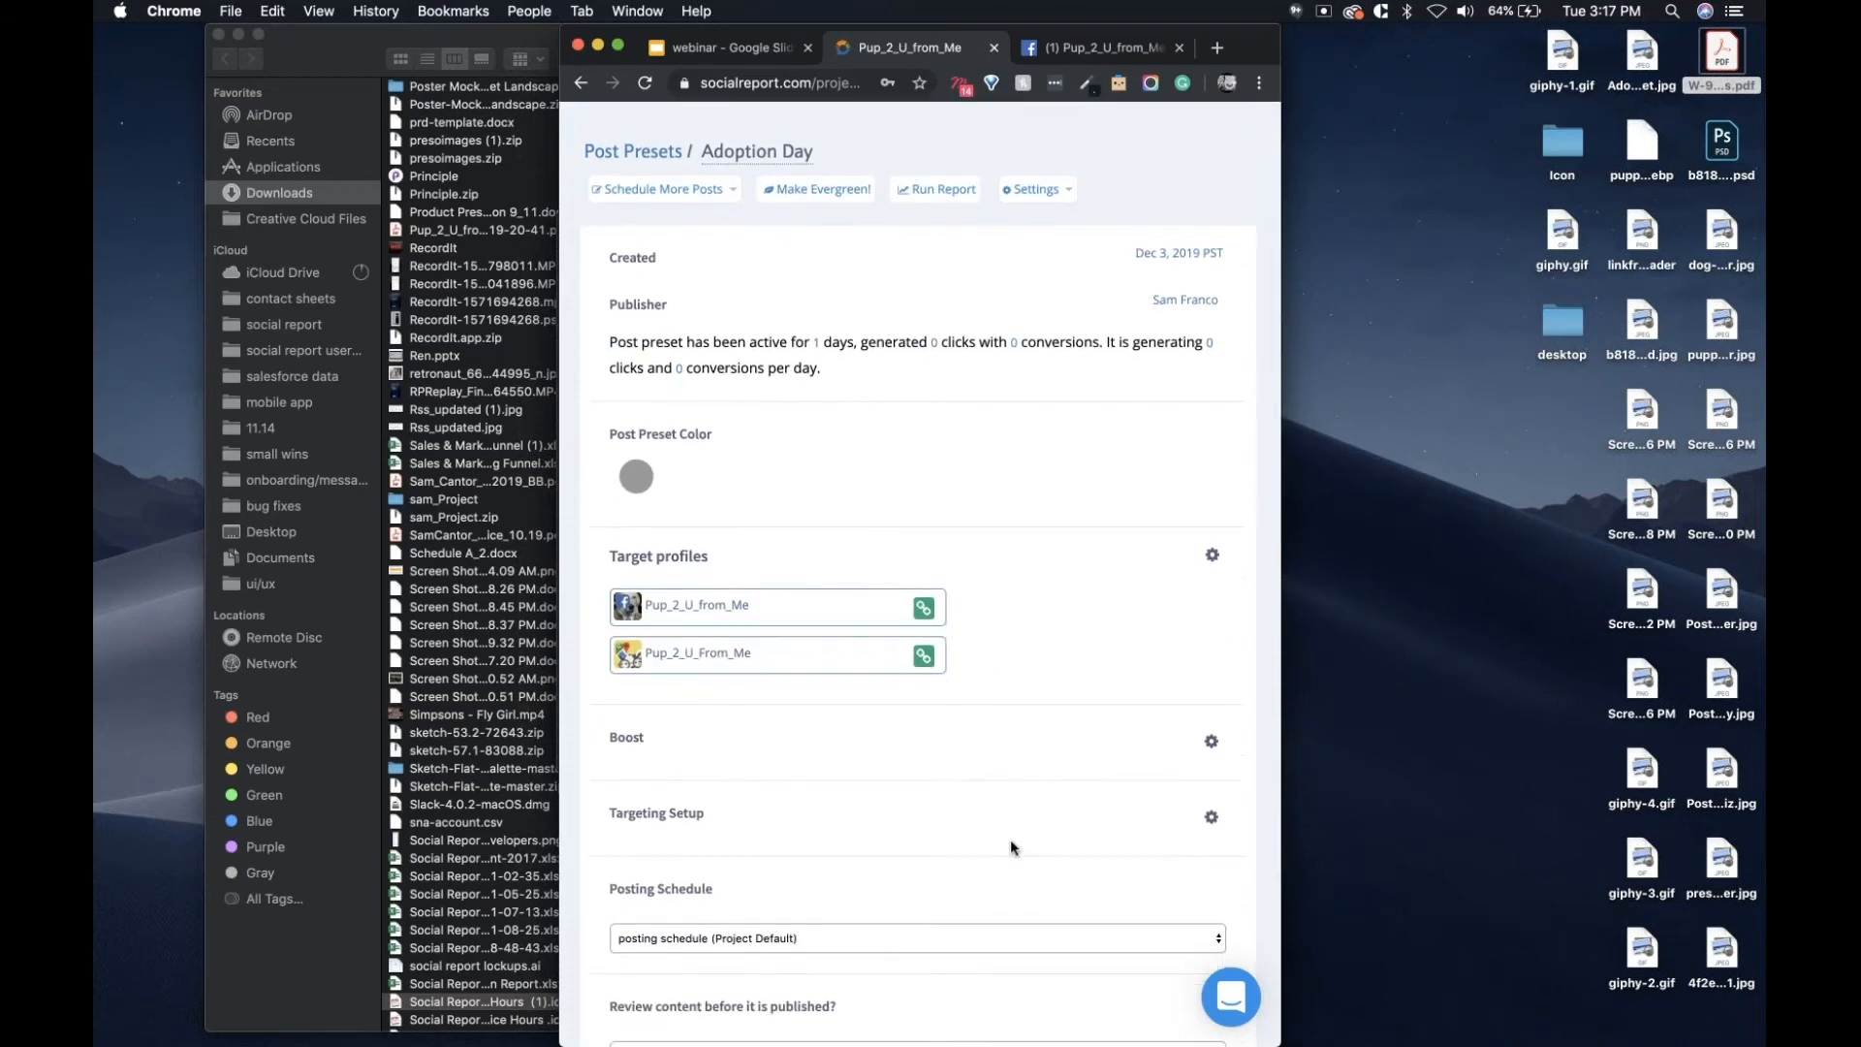
scroll(1012, 847, "down", 3)
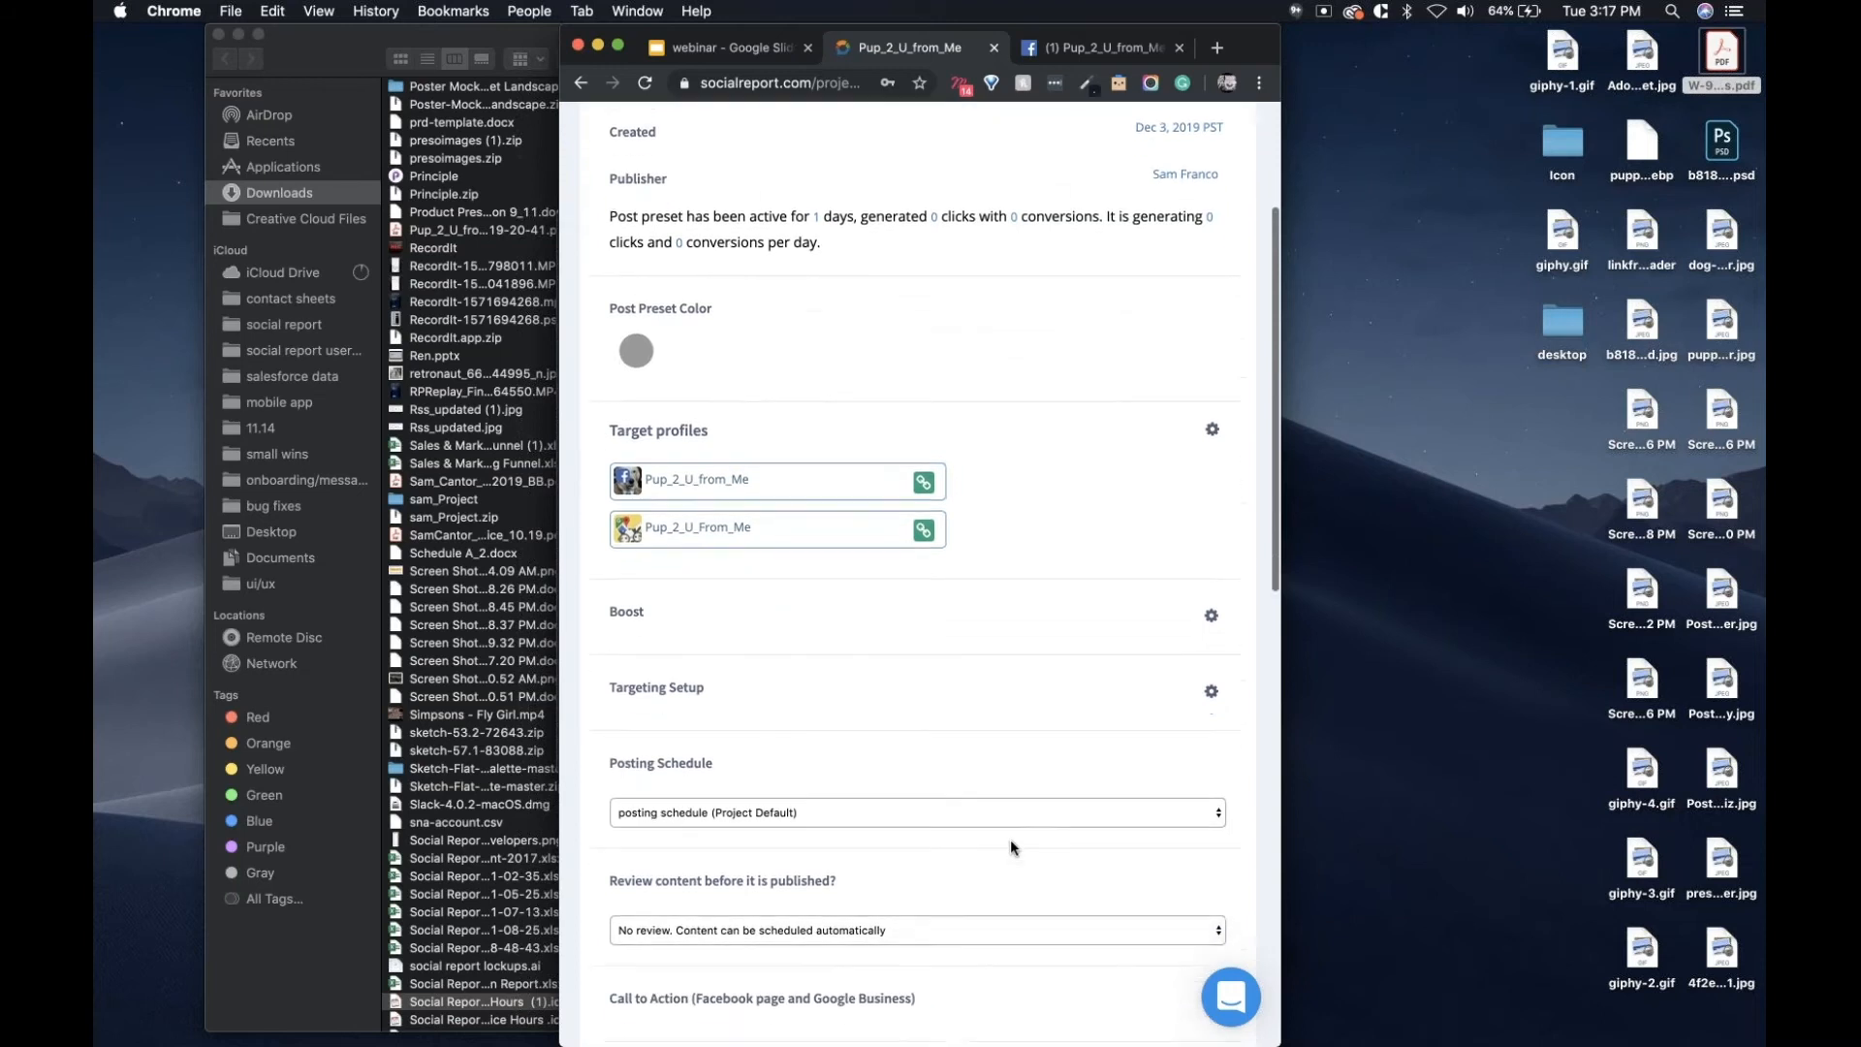
scroll(1011, 846, "down", 5)
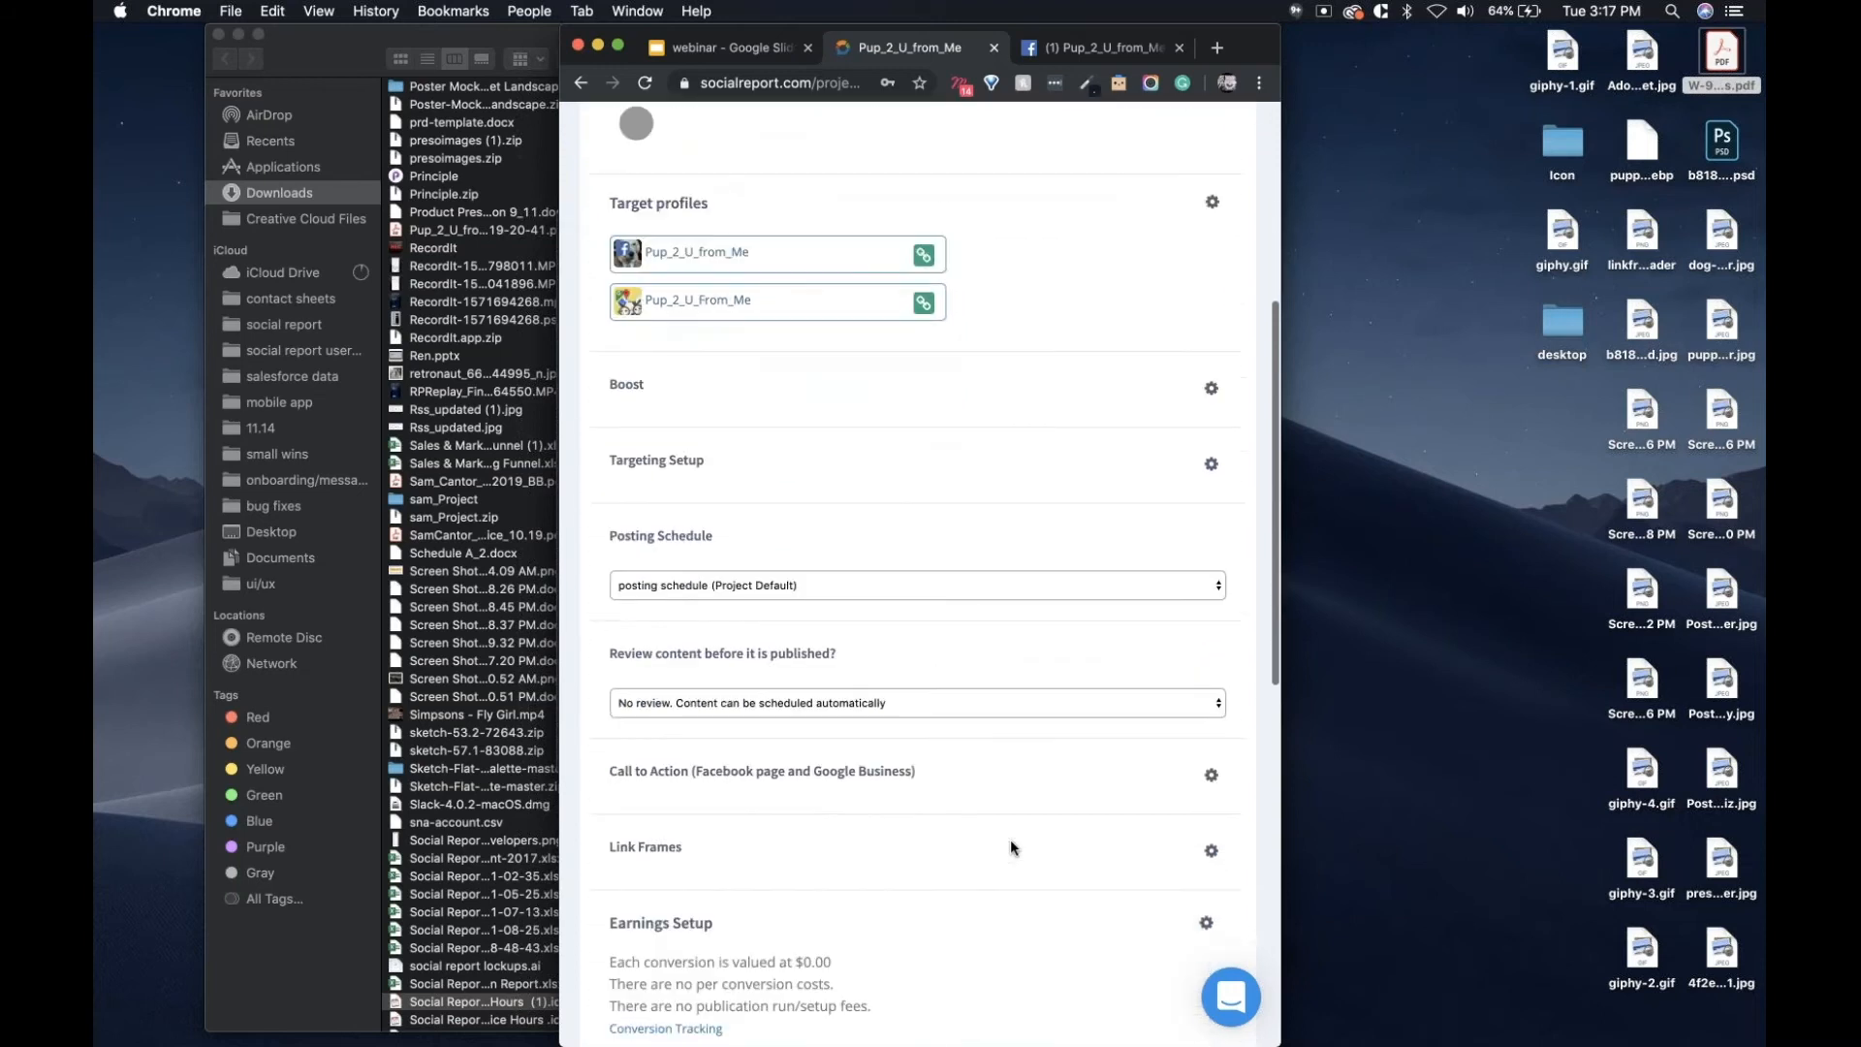
scroll(1011, 846, "down", 2)
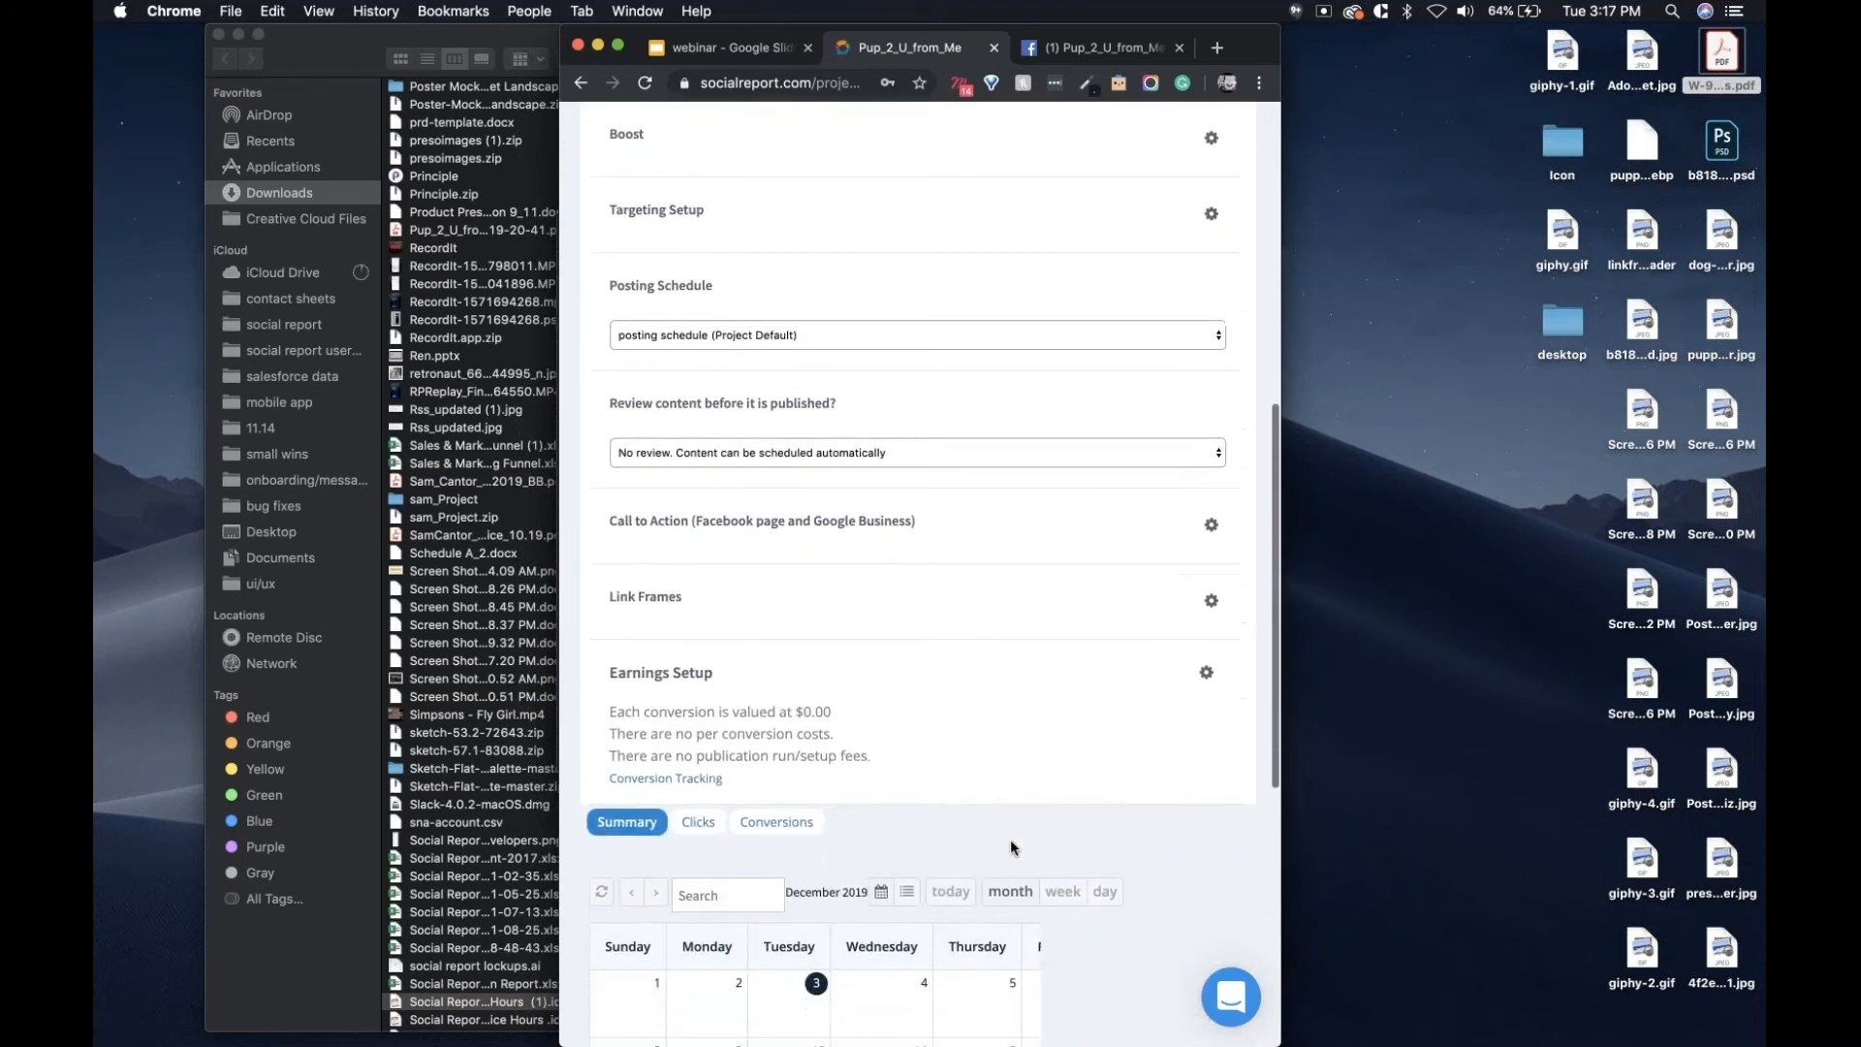
scroll(1011, 840, "down", 15)
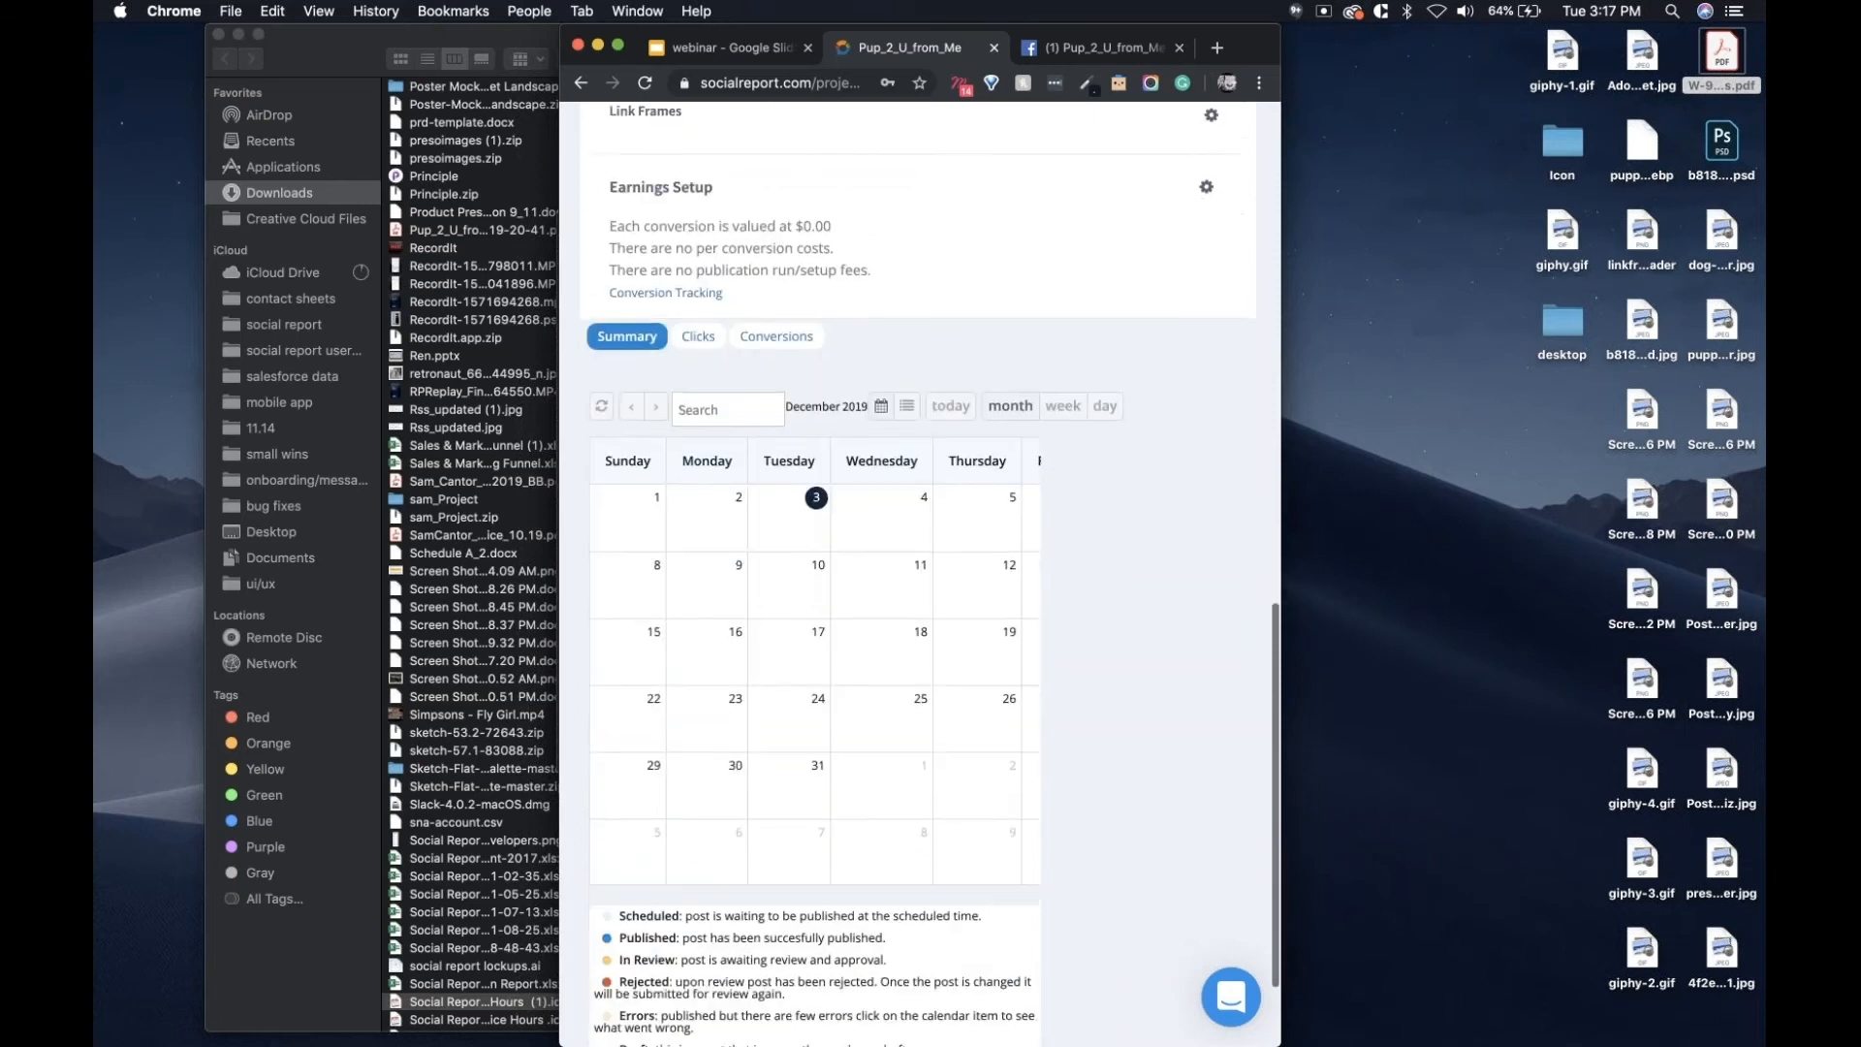
scroll(1010, 840, "up", 20)
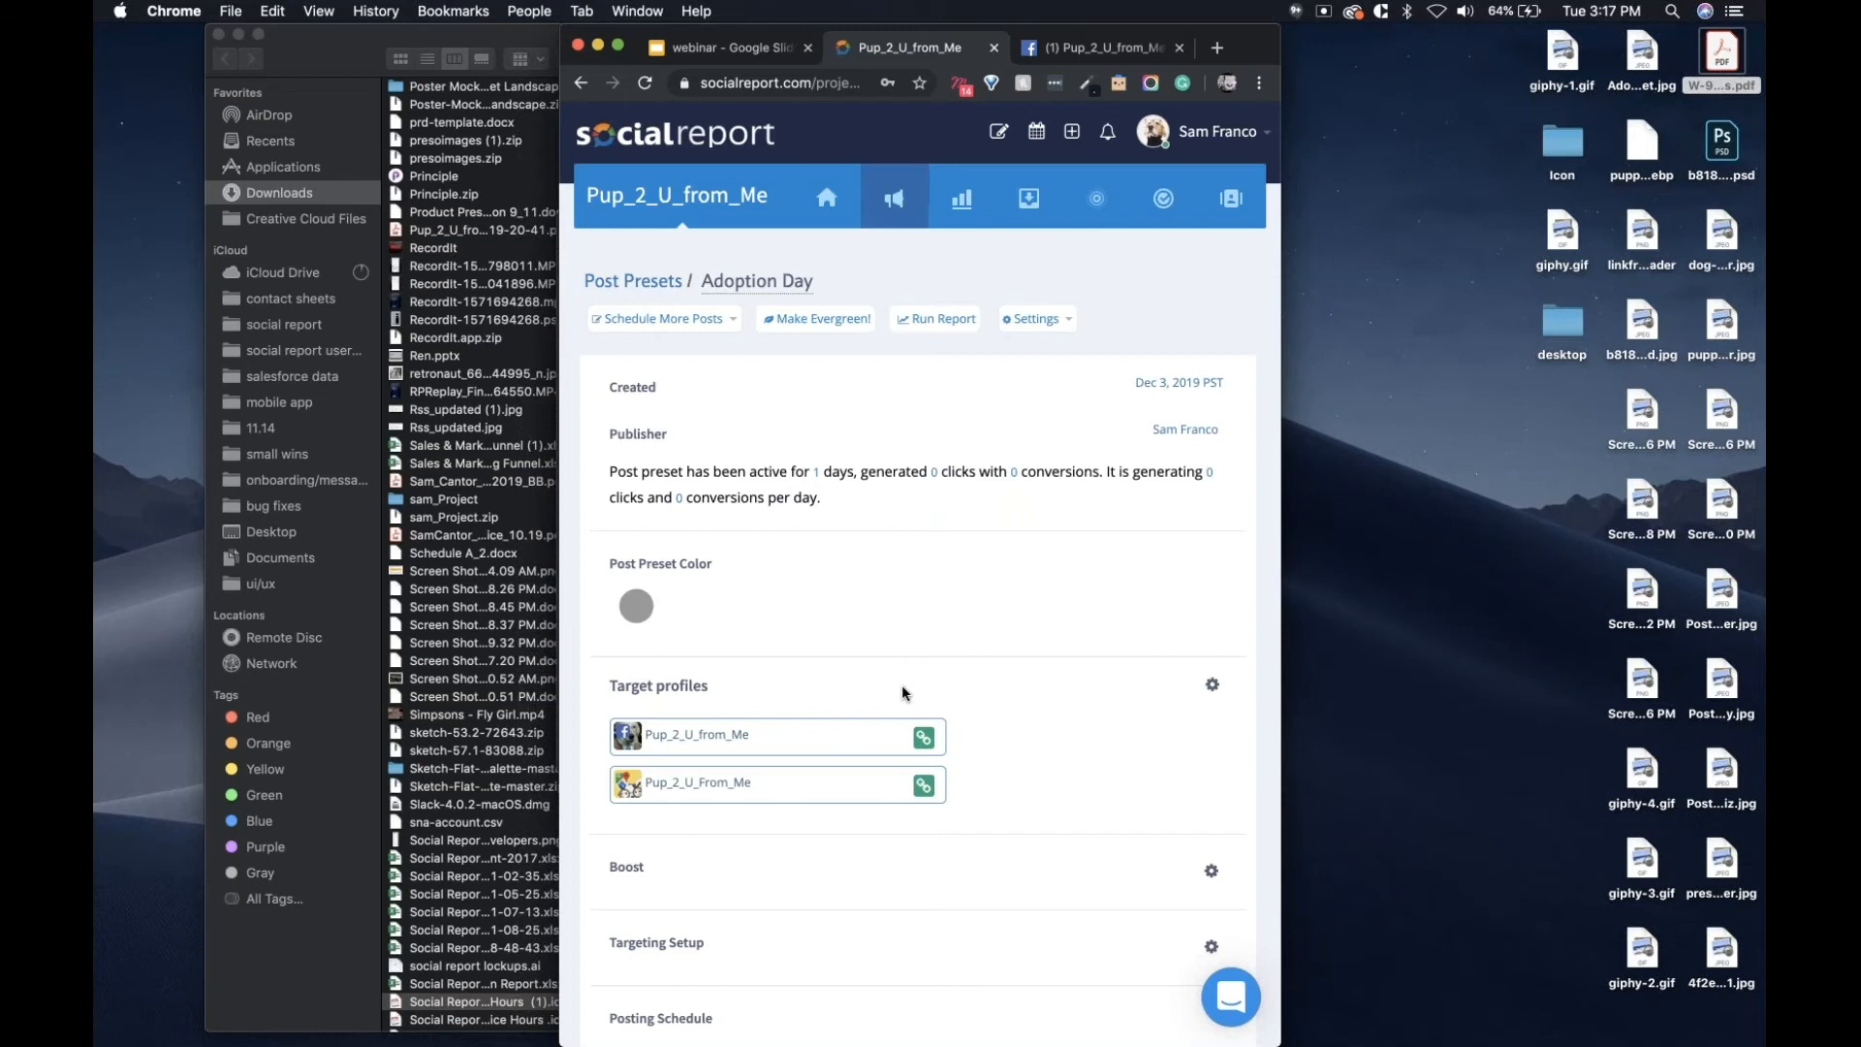
scroll(901, 690, "down", 5)
scroll(902, 690, "down", 1)
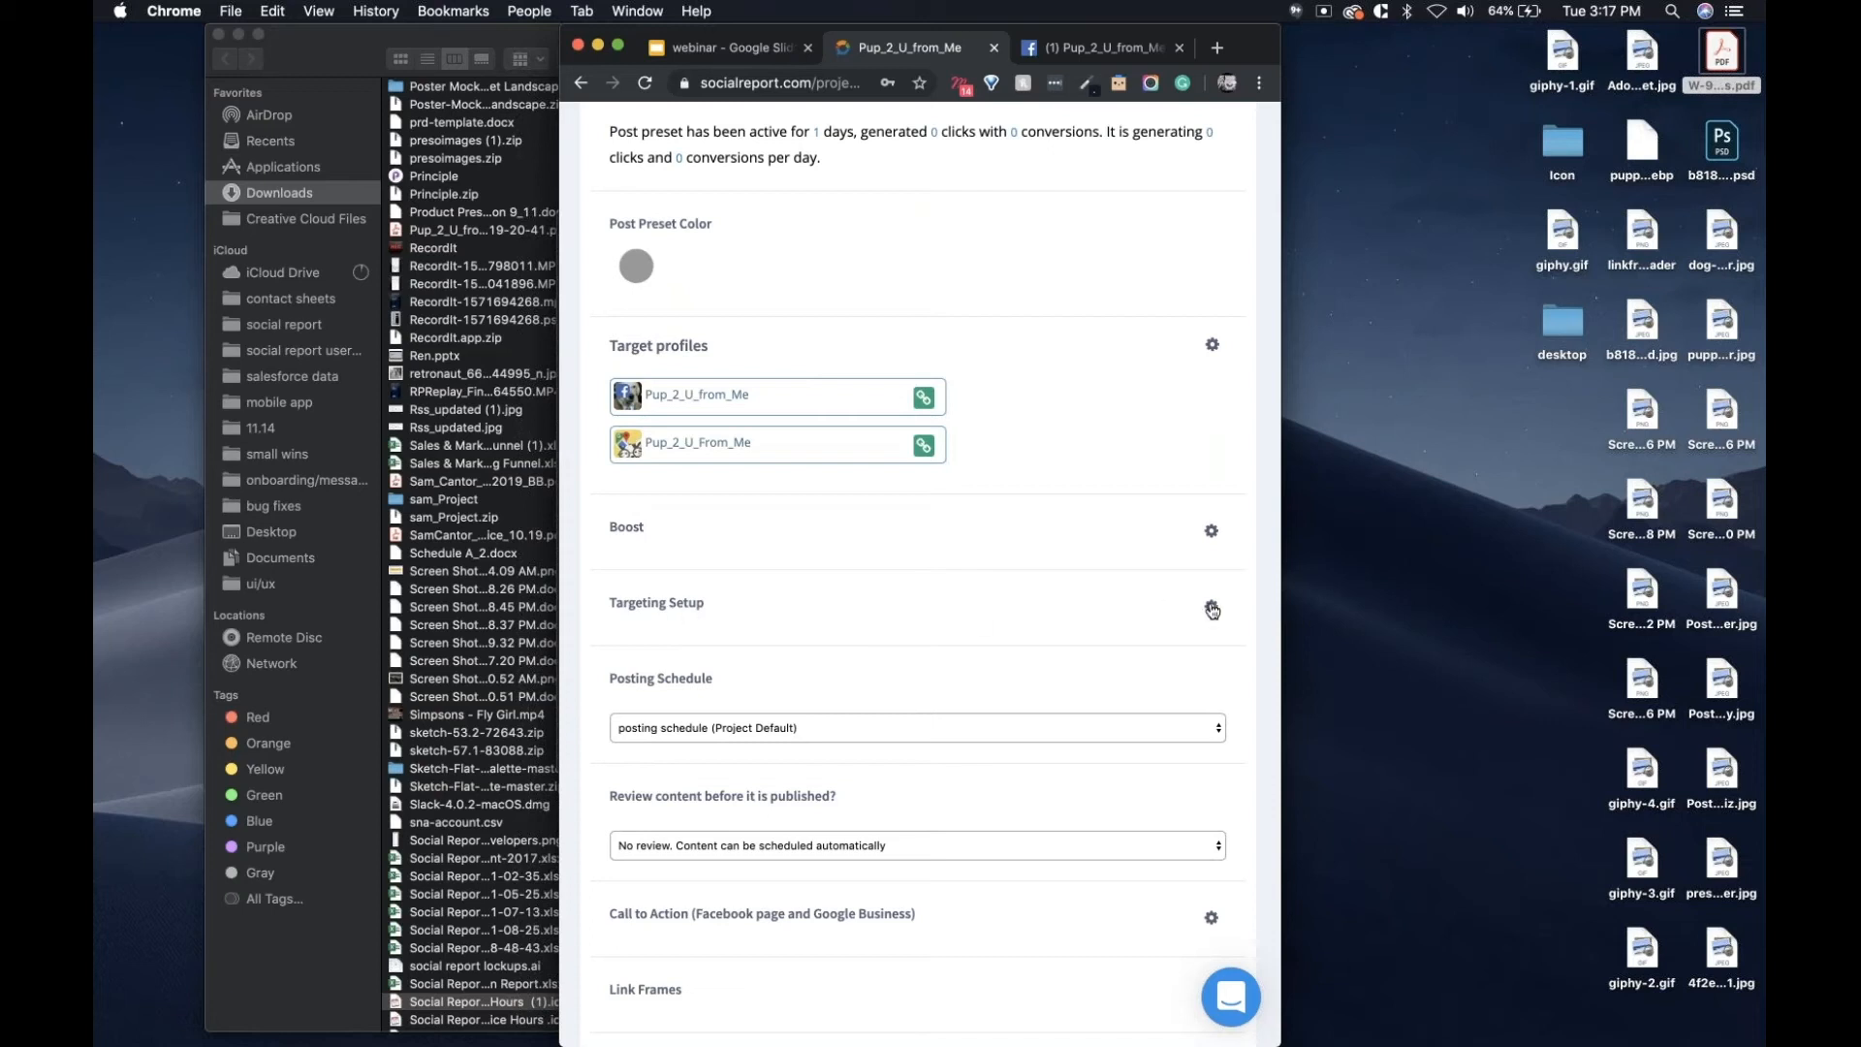
Reposition and widen the browser window so the preset's calendar and settings sit side by side.
left_click_drag(1263, 40, 1070, 41)
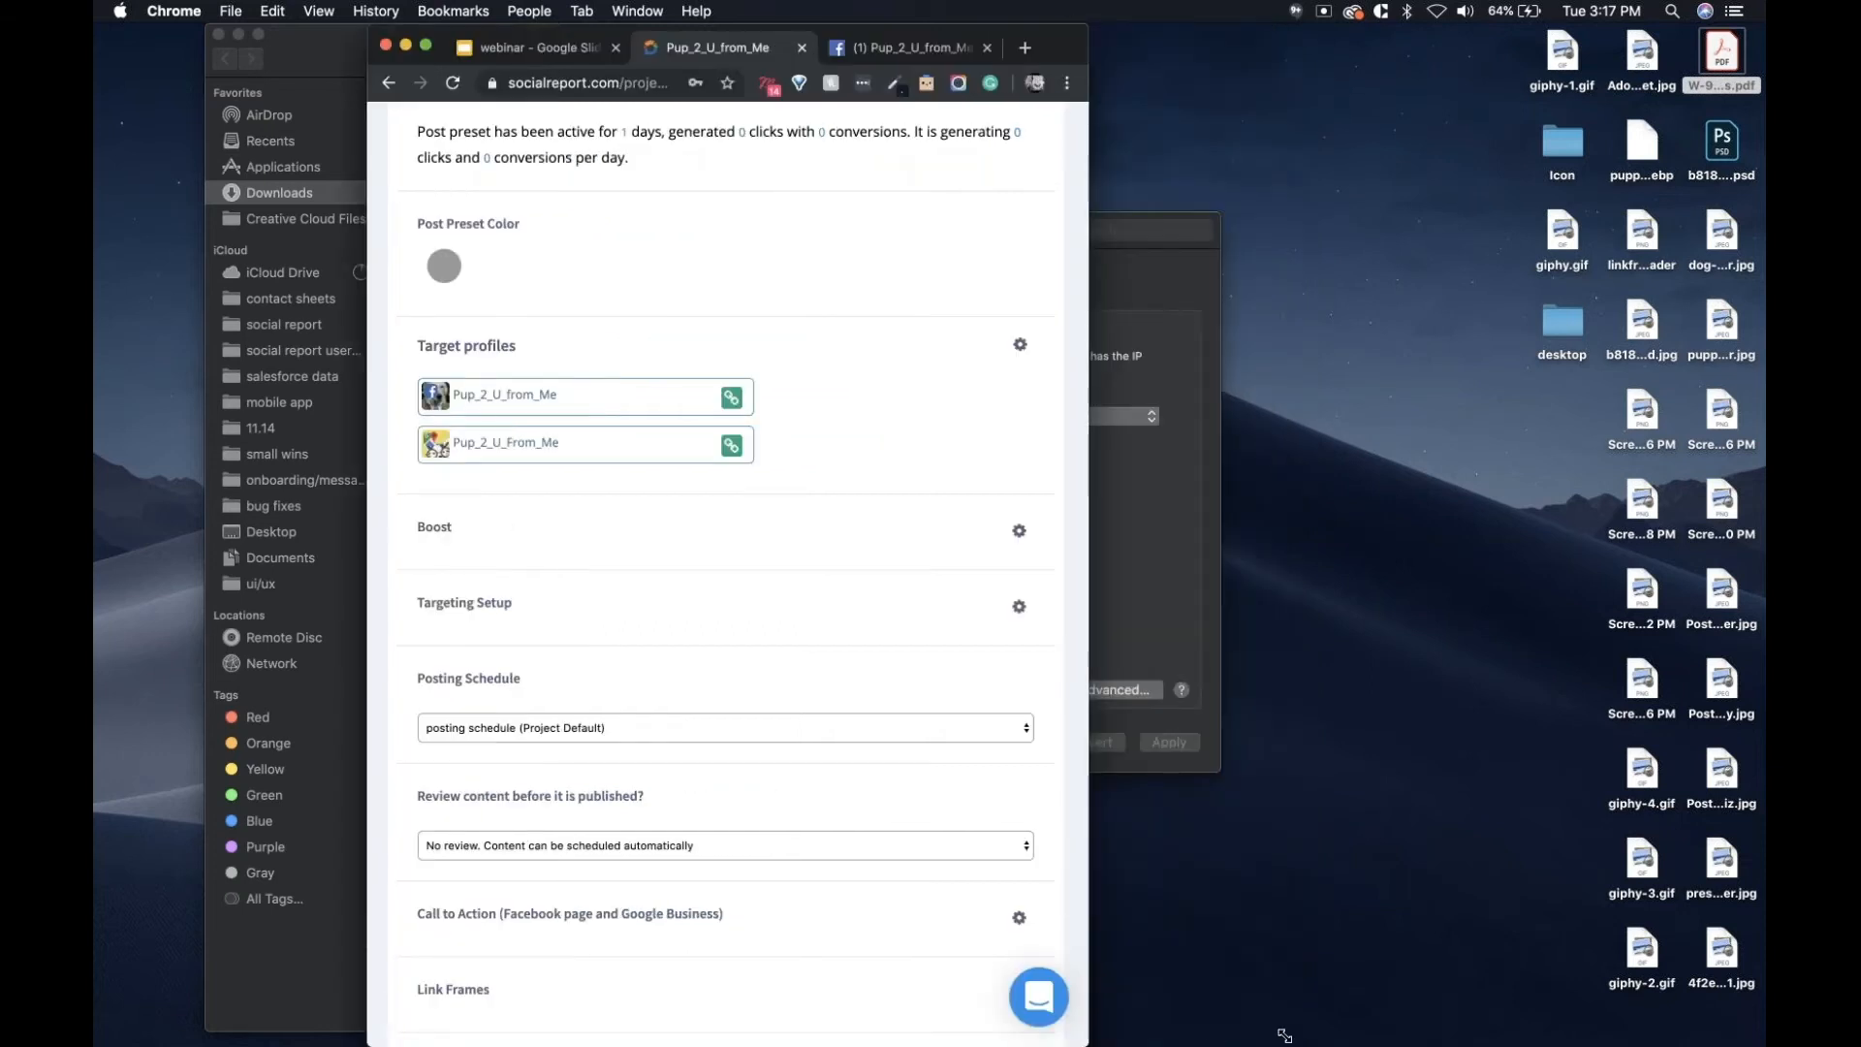
left_click_drag(1072, 1028, 1421, 1036)
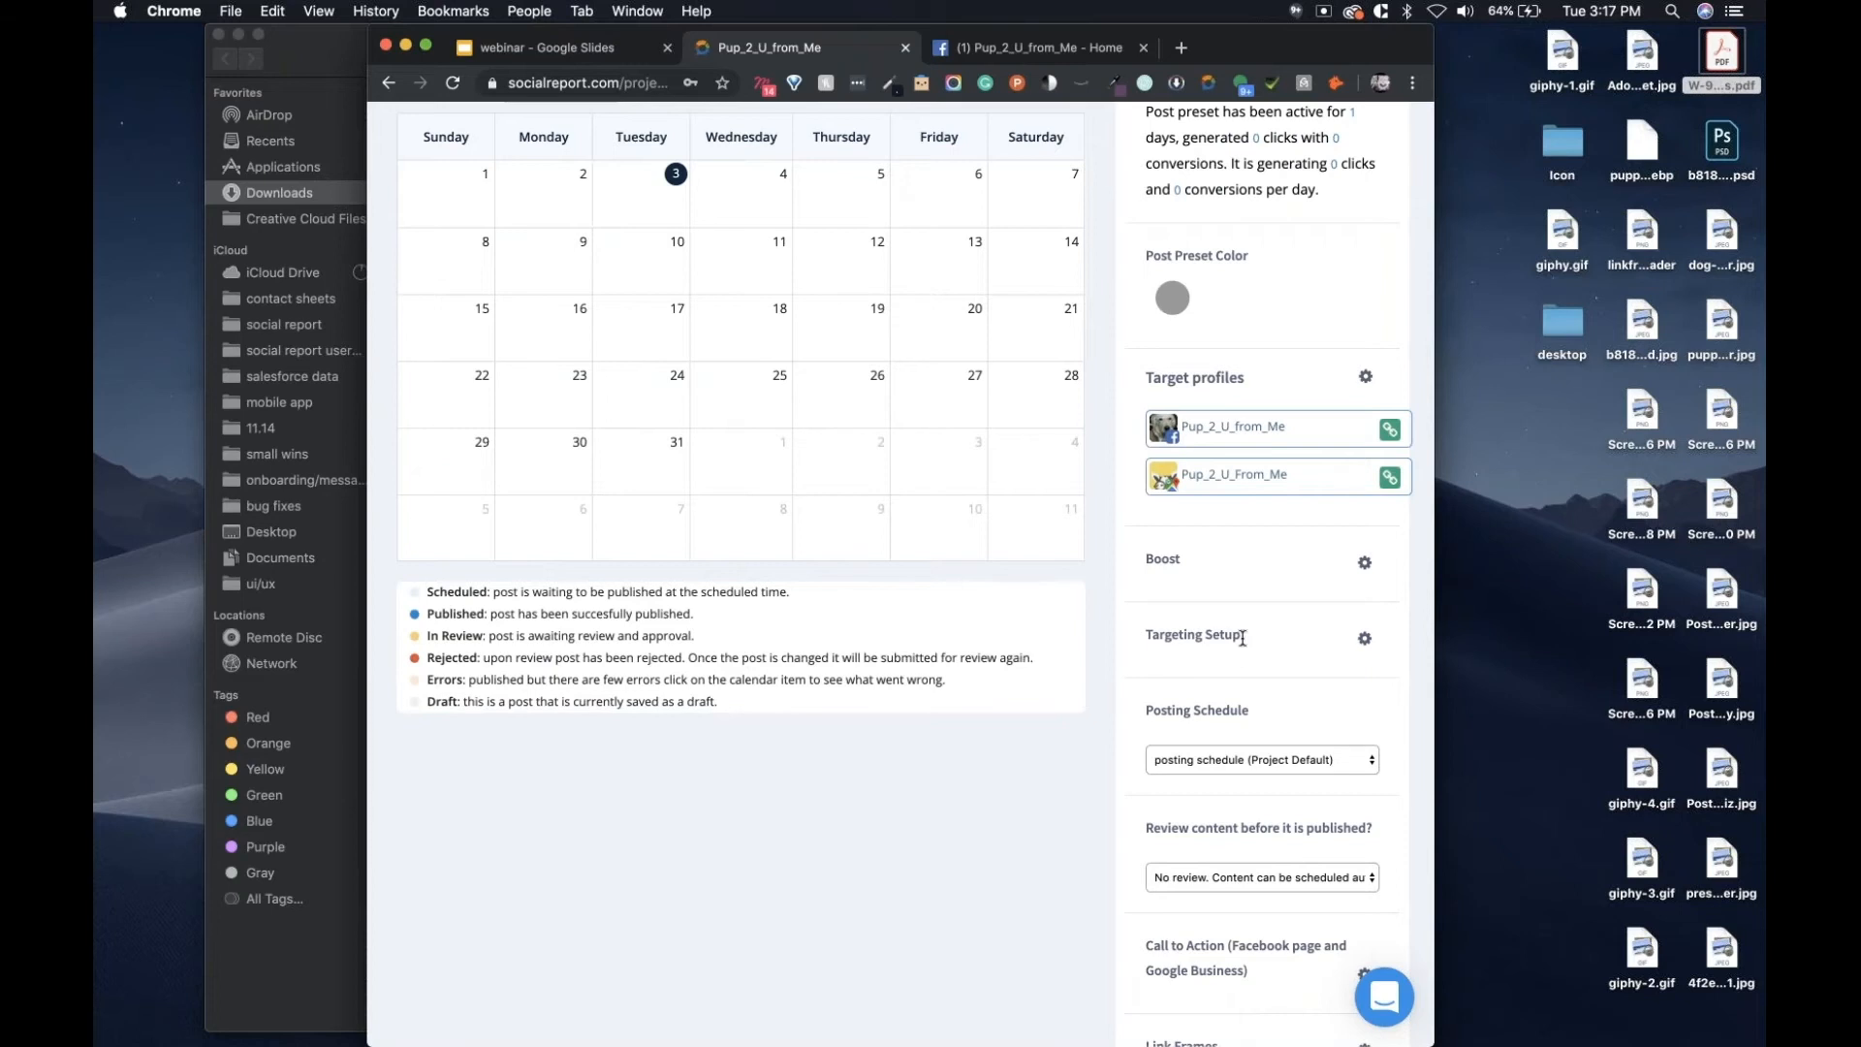
Open the preset's audience targeting and add Seattle, Washington, United States as a target city.
left_click(1366, 640)
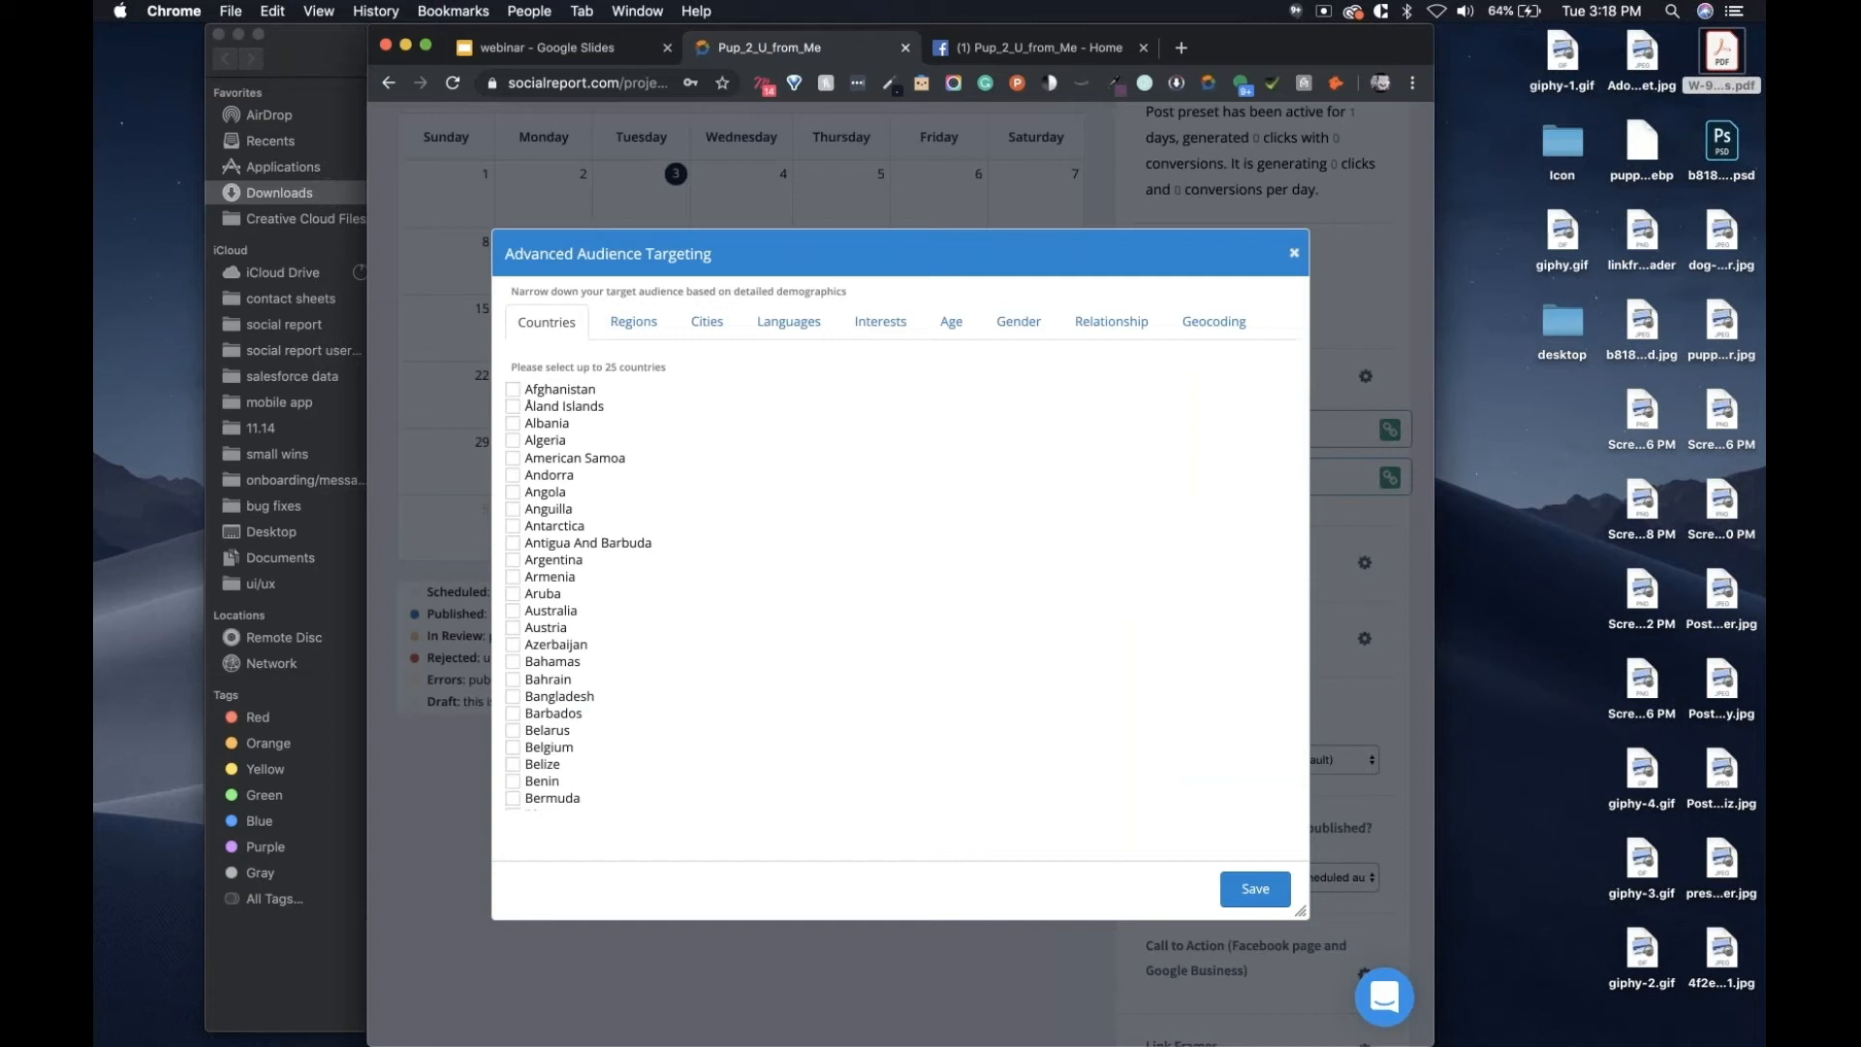
scroll(689, 698, "down", 15)
scroll(689, 700, "up", 11)
scroll(689, 700, "up", 4)
left_click(706, 321)
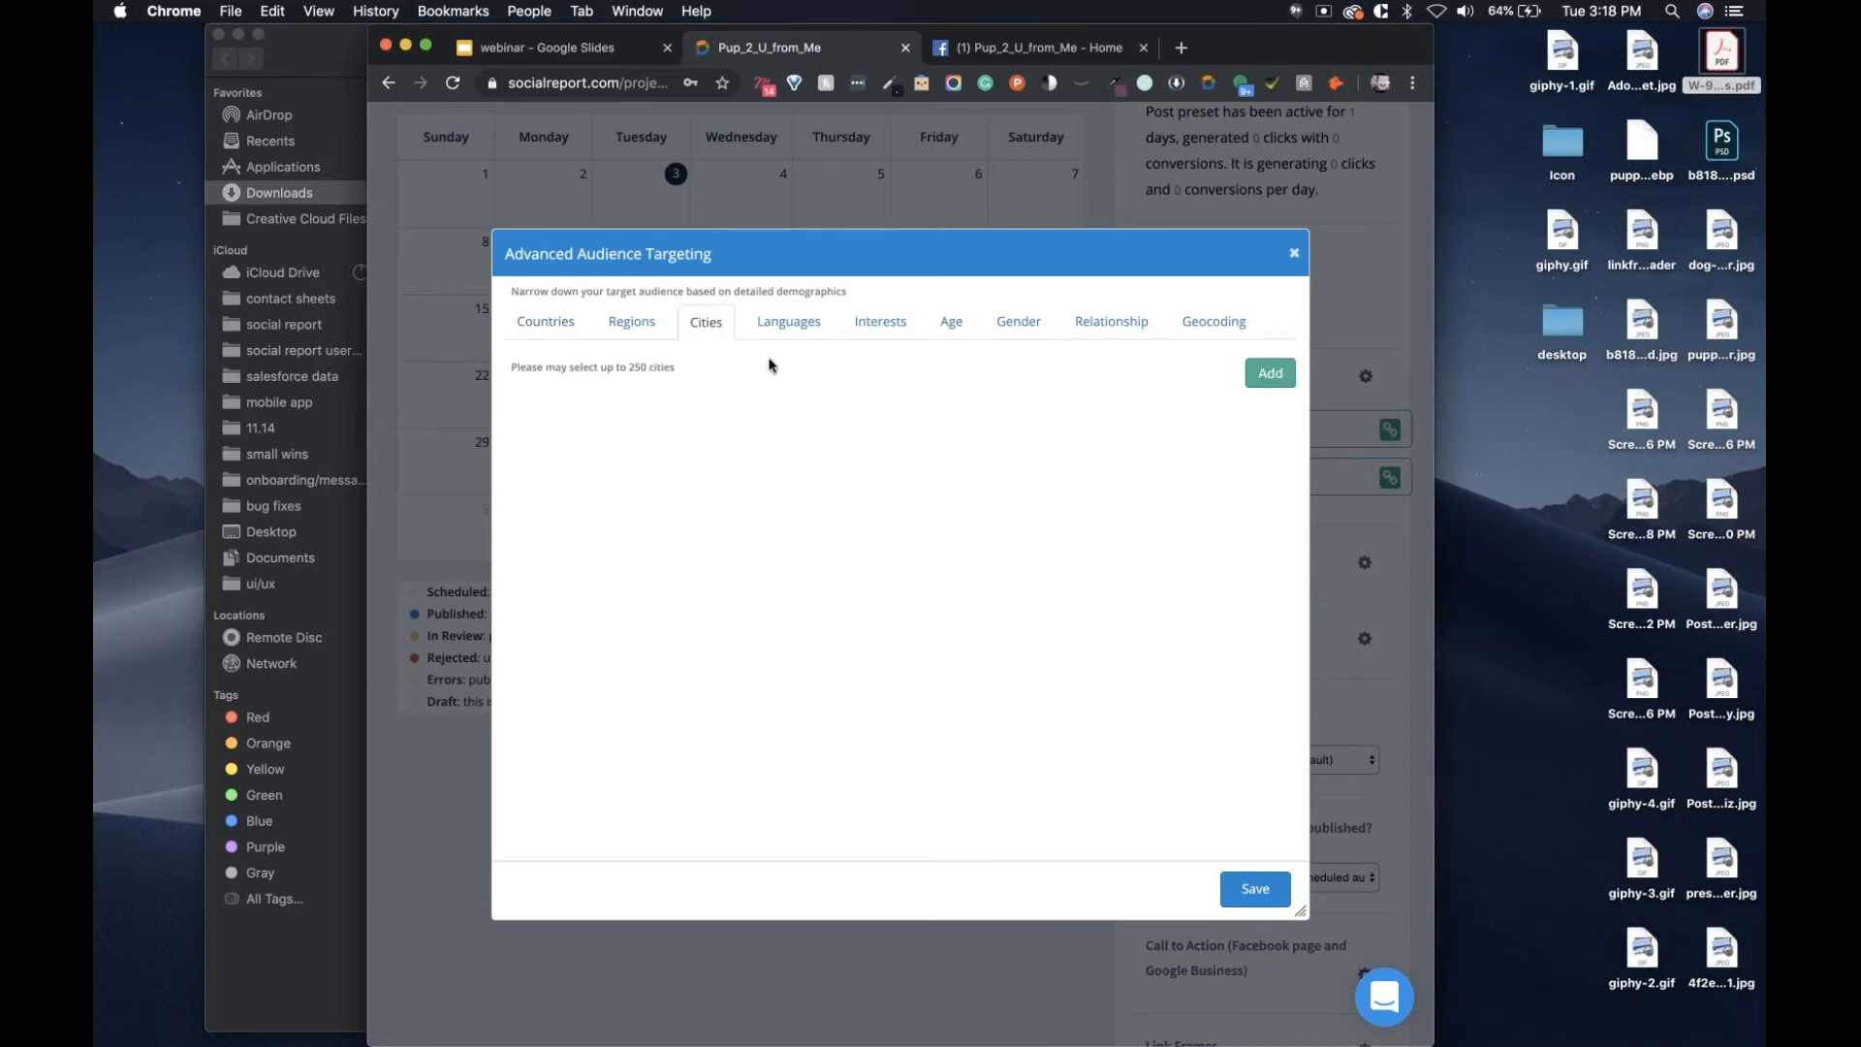
left_click(1260, 376)
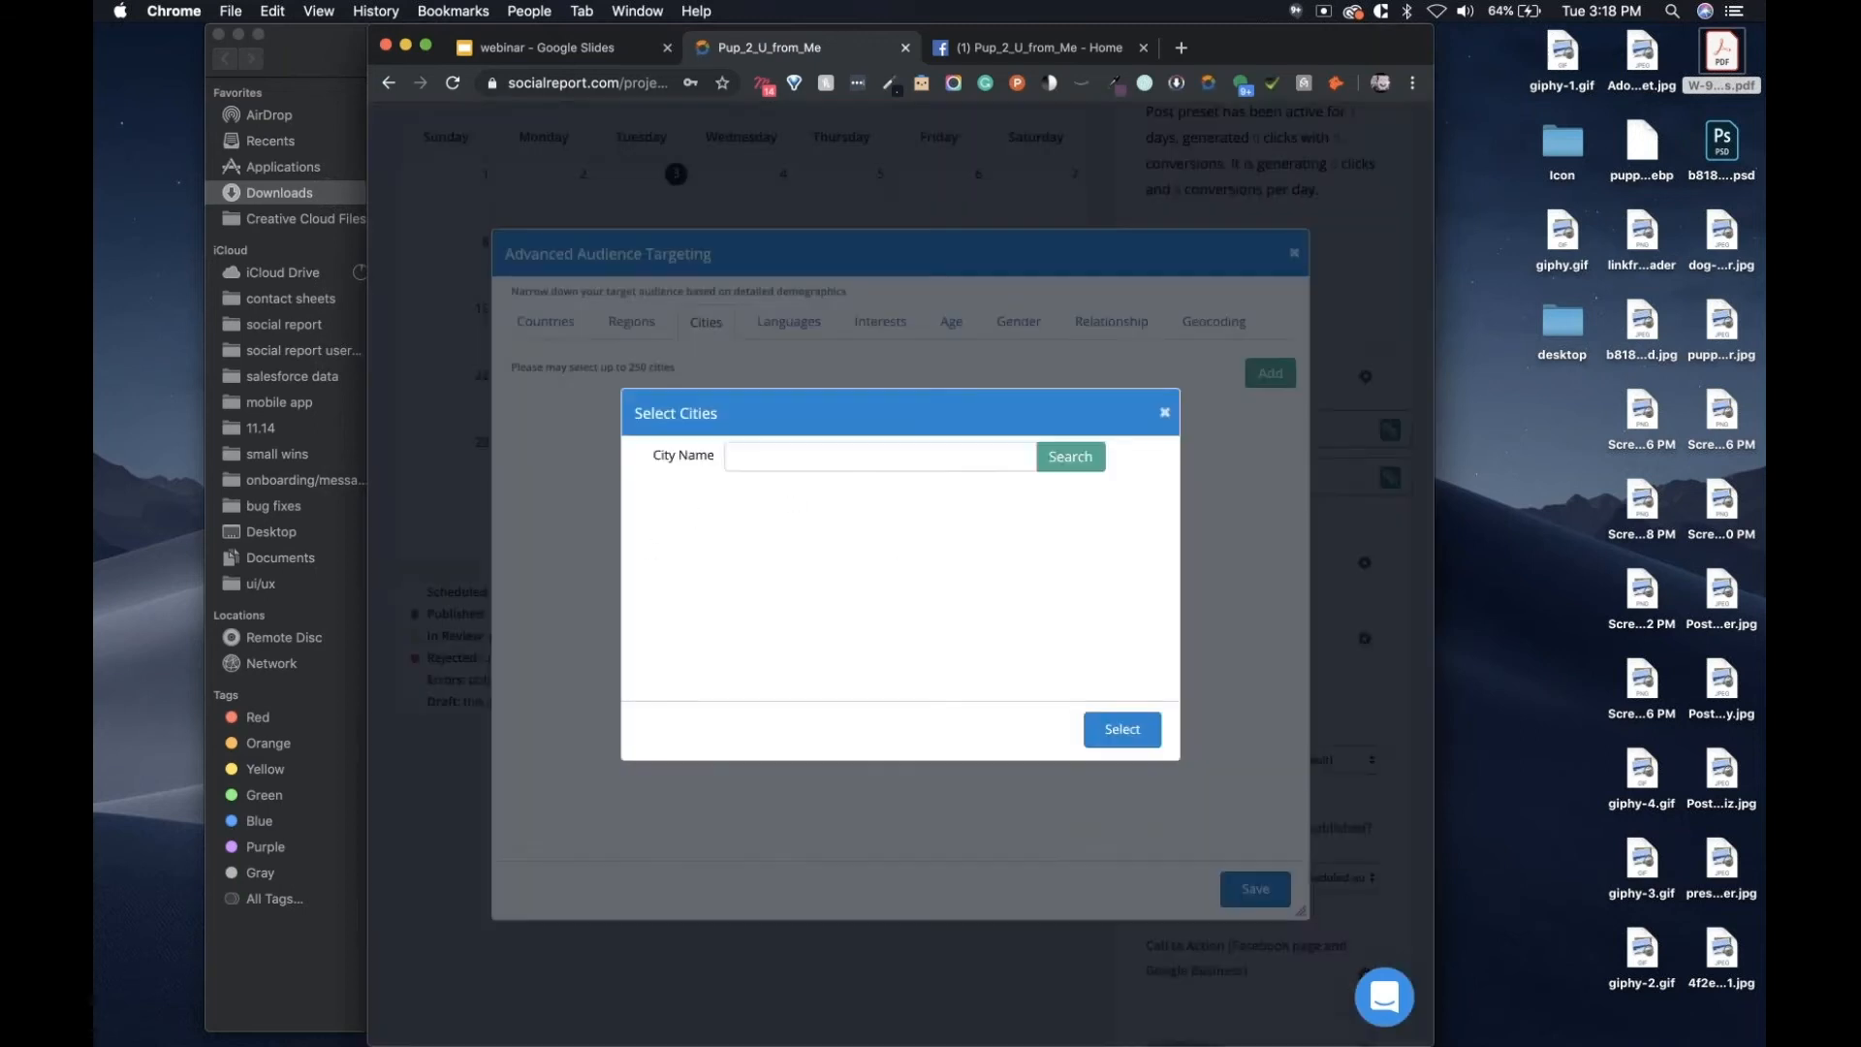
left_click(875, 463)
type("seattle")
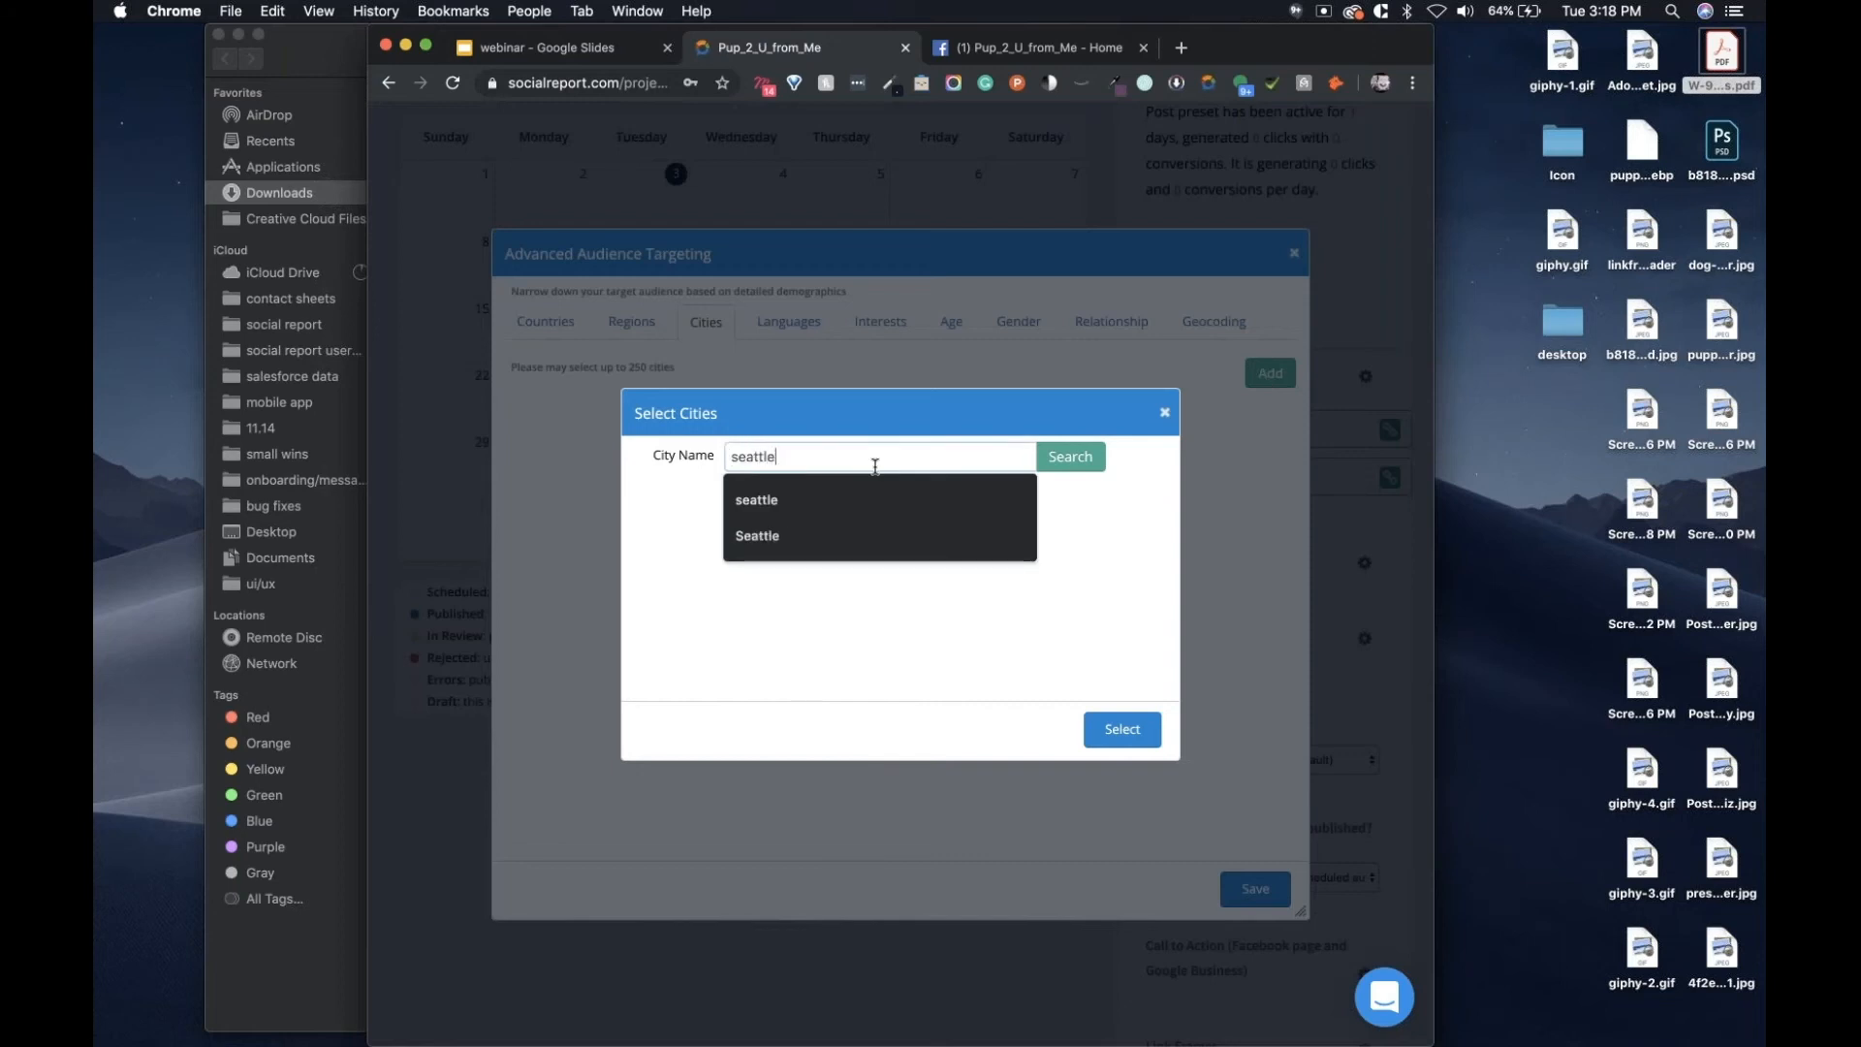
left_click(834, 535)
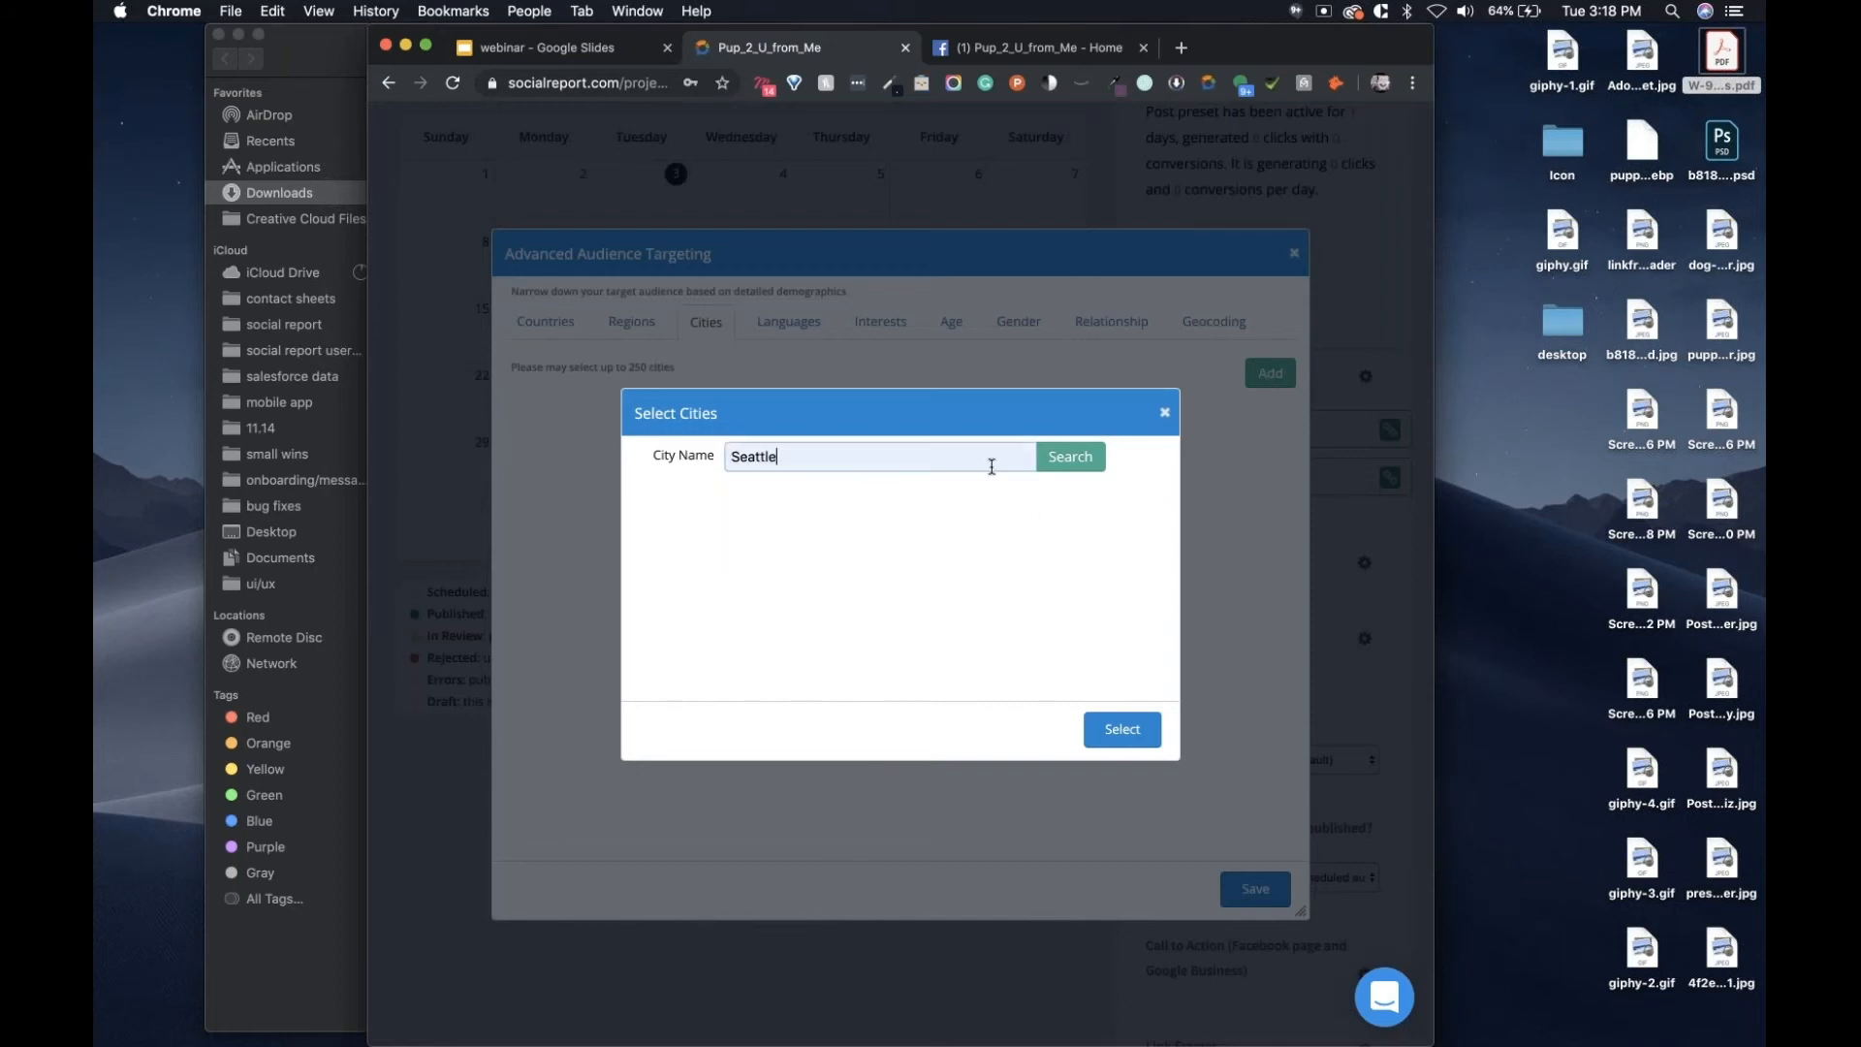
left_click(1064, 458)
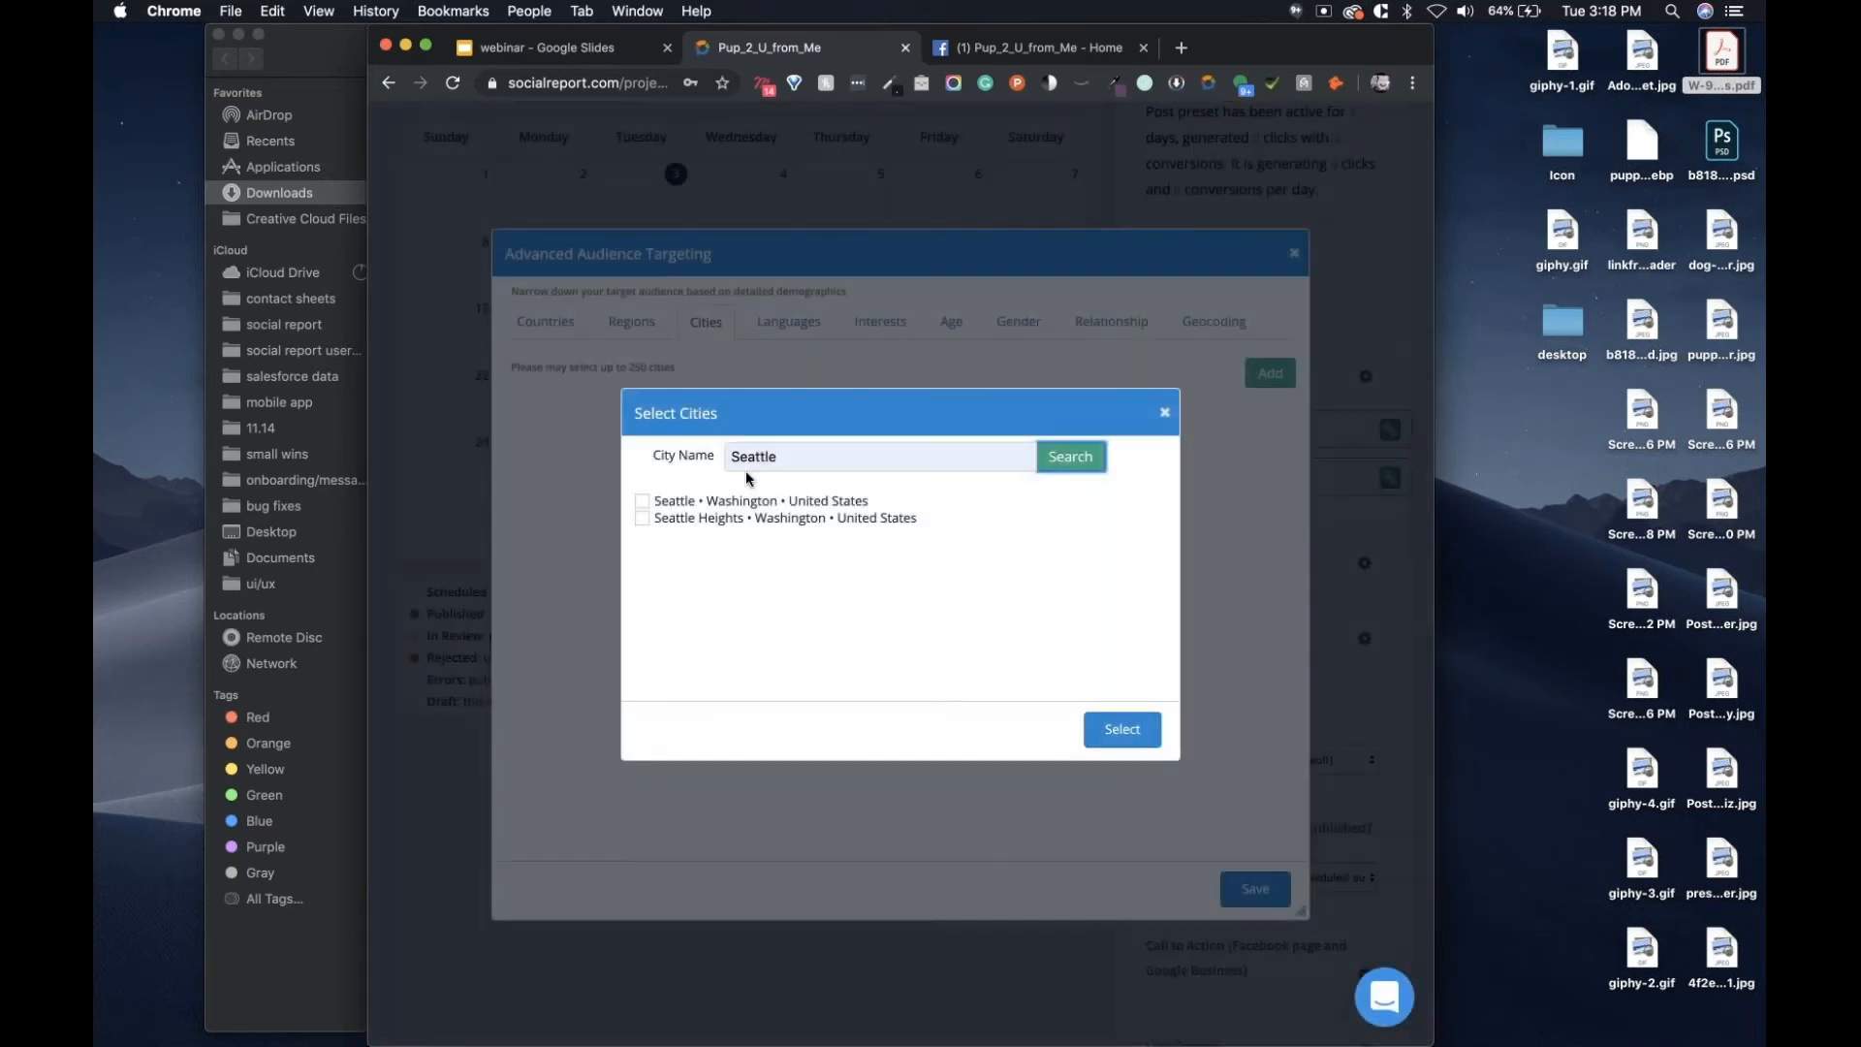
left_click(645, 503)
left_click(1122, 729)
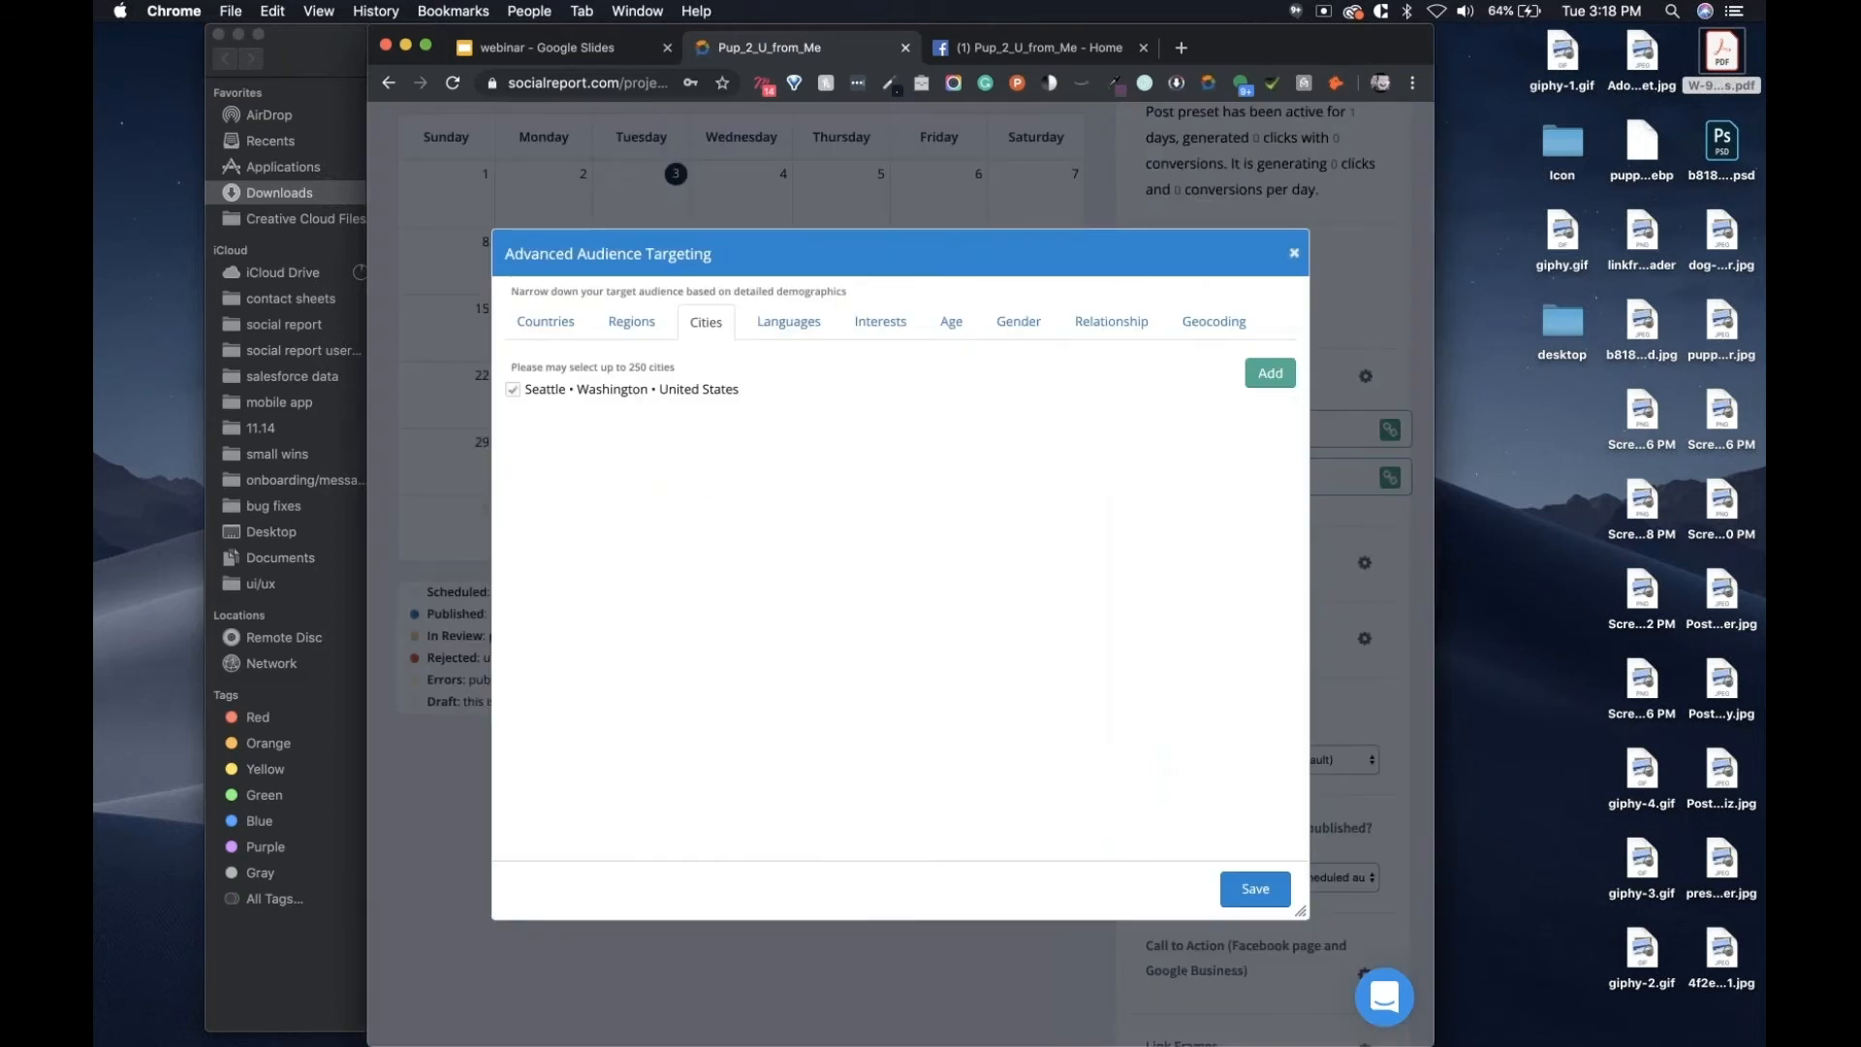
Search the city list for Bellevue and add Bellevue, Washington, United States as another target city.
left_click(1271, 374)
left_click(779, 457)
type("bee")
key("BackSpace")
type("llevue")
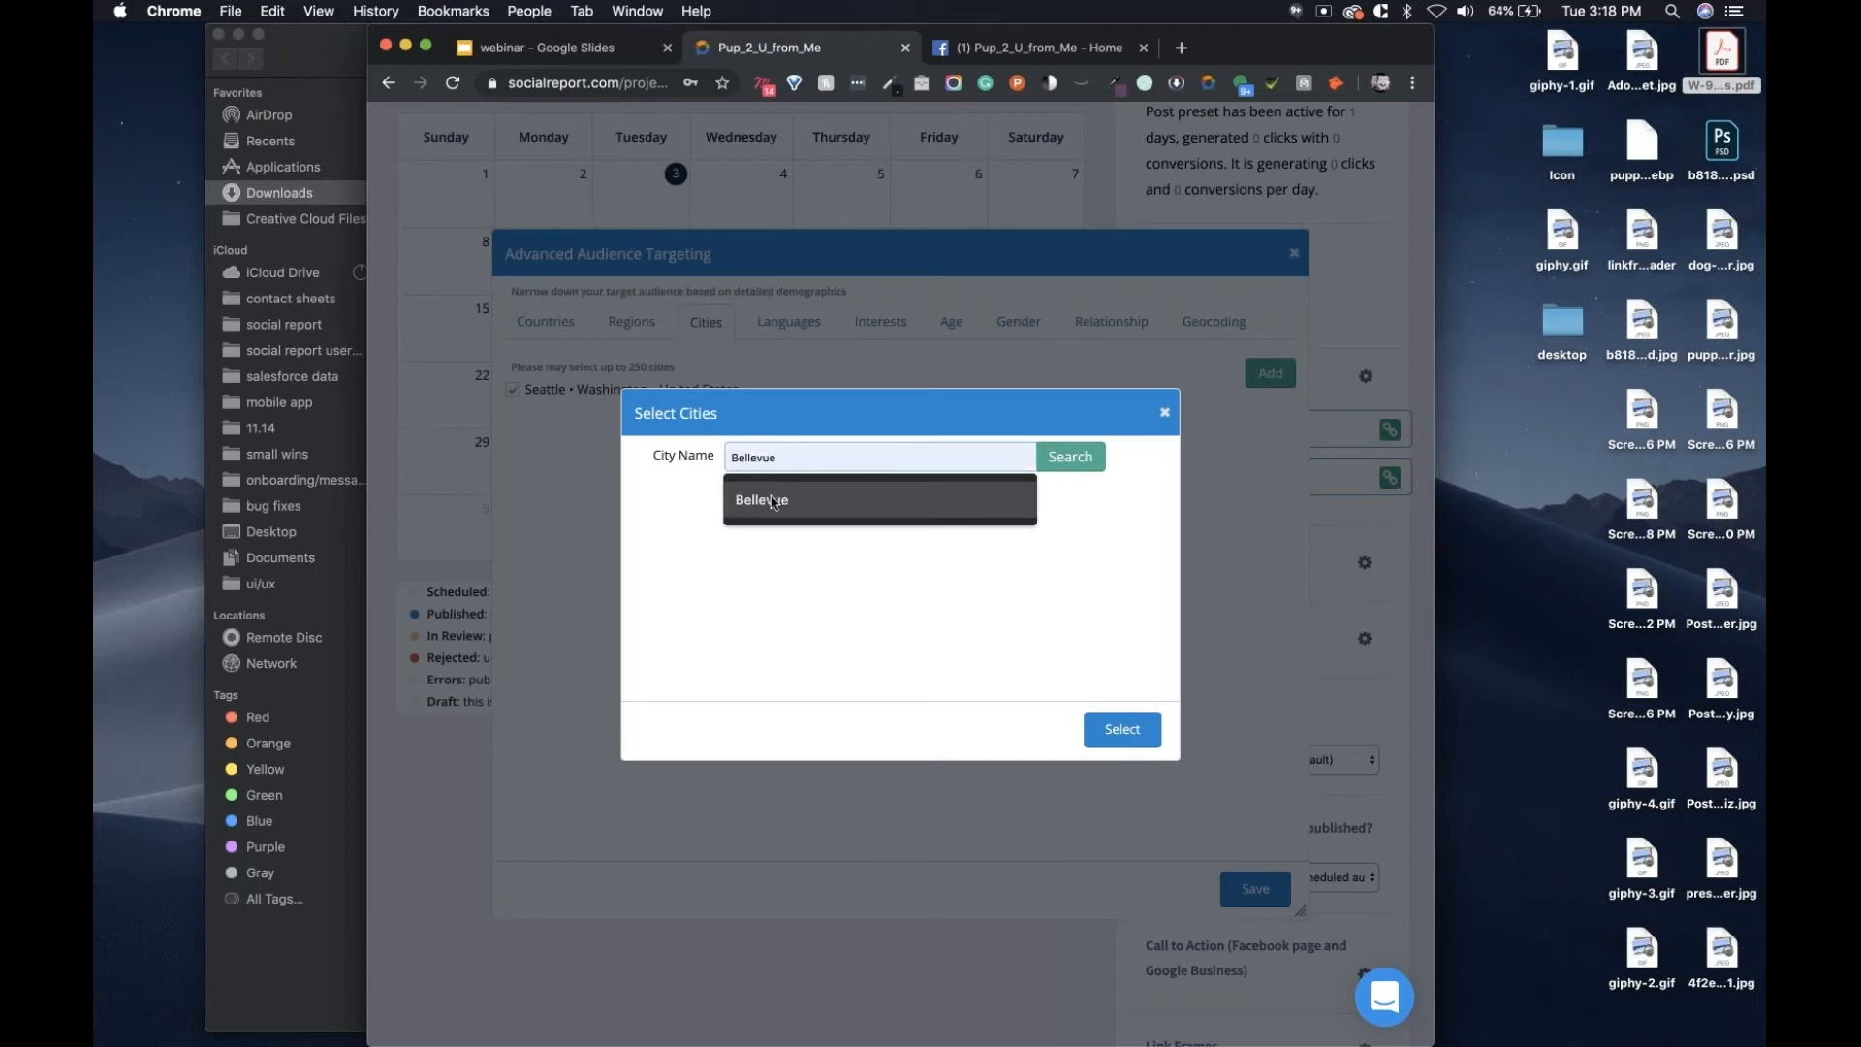
left_click(774, 500)
left_click(1074, 463)
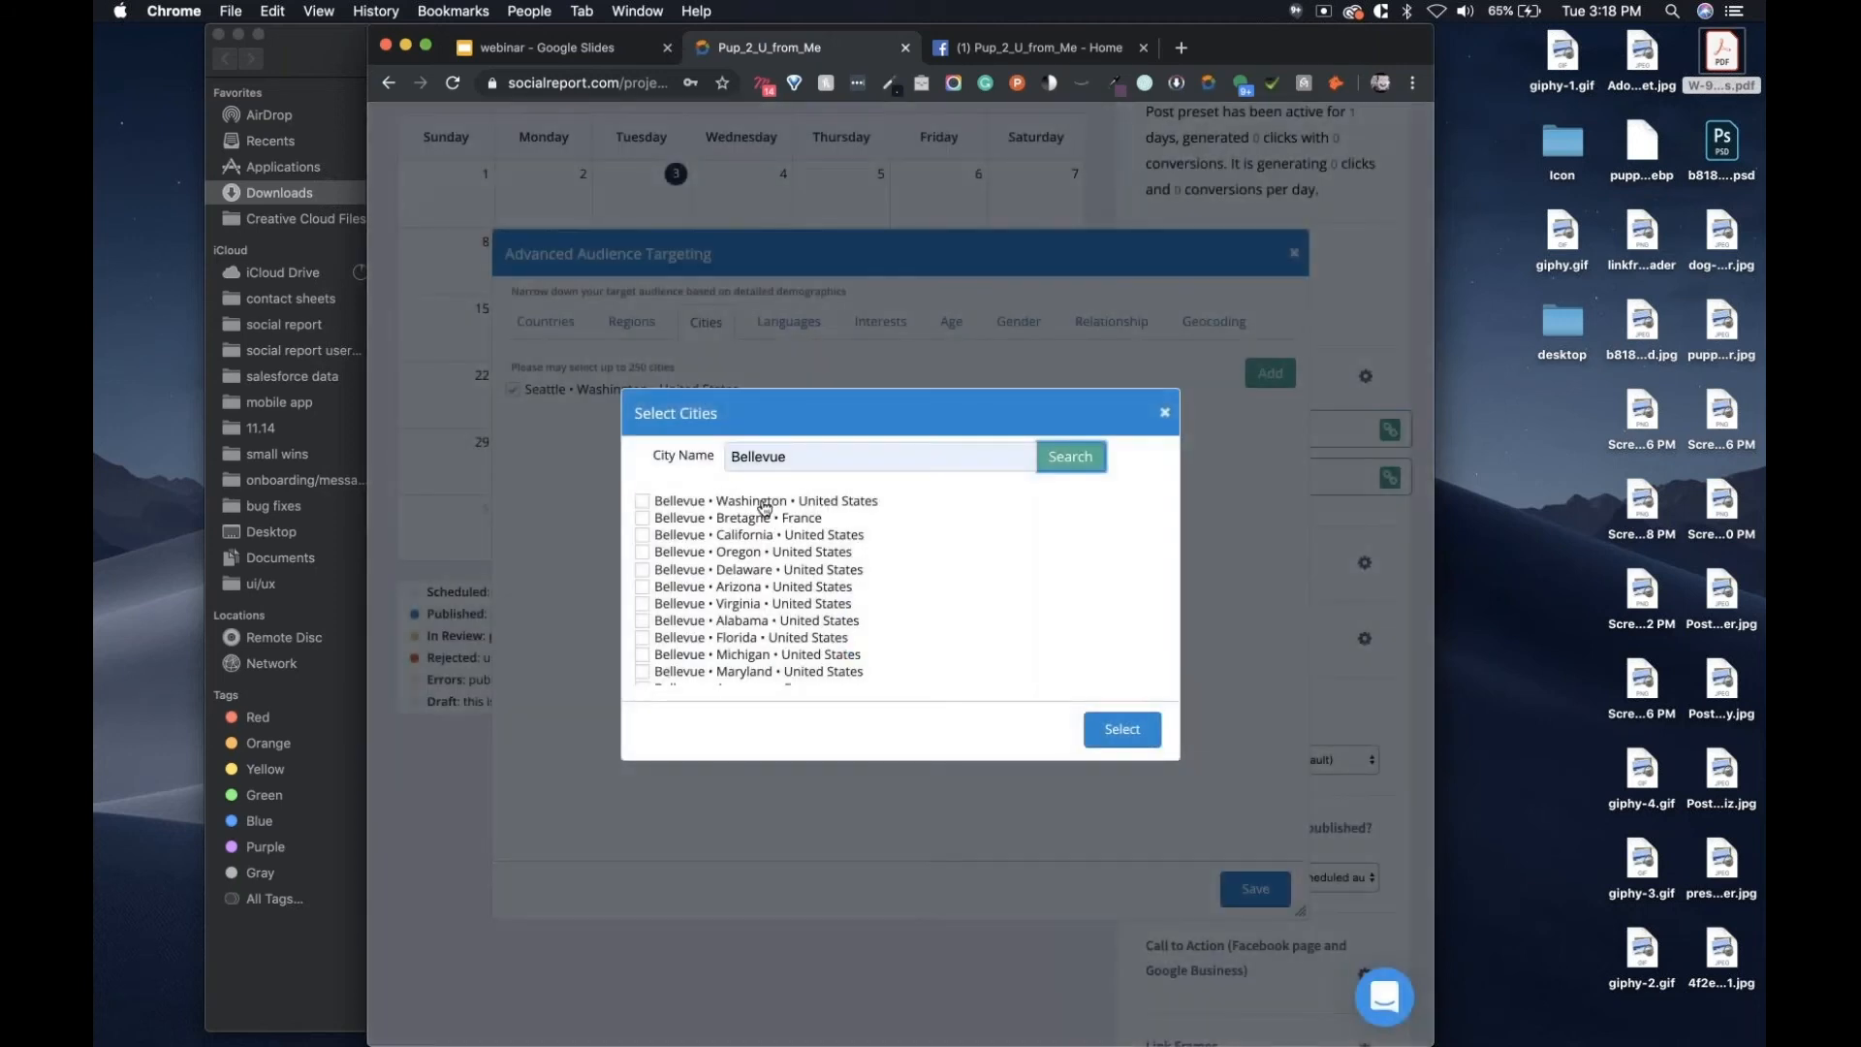
left_click(641, 501)
left_click(1122, 737)
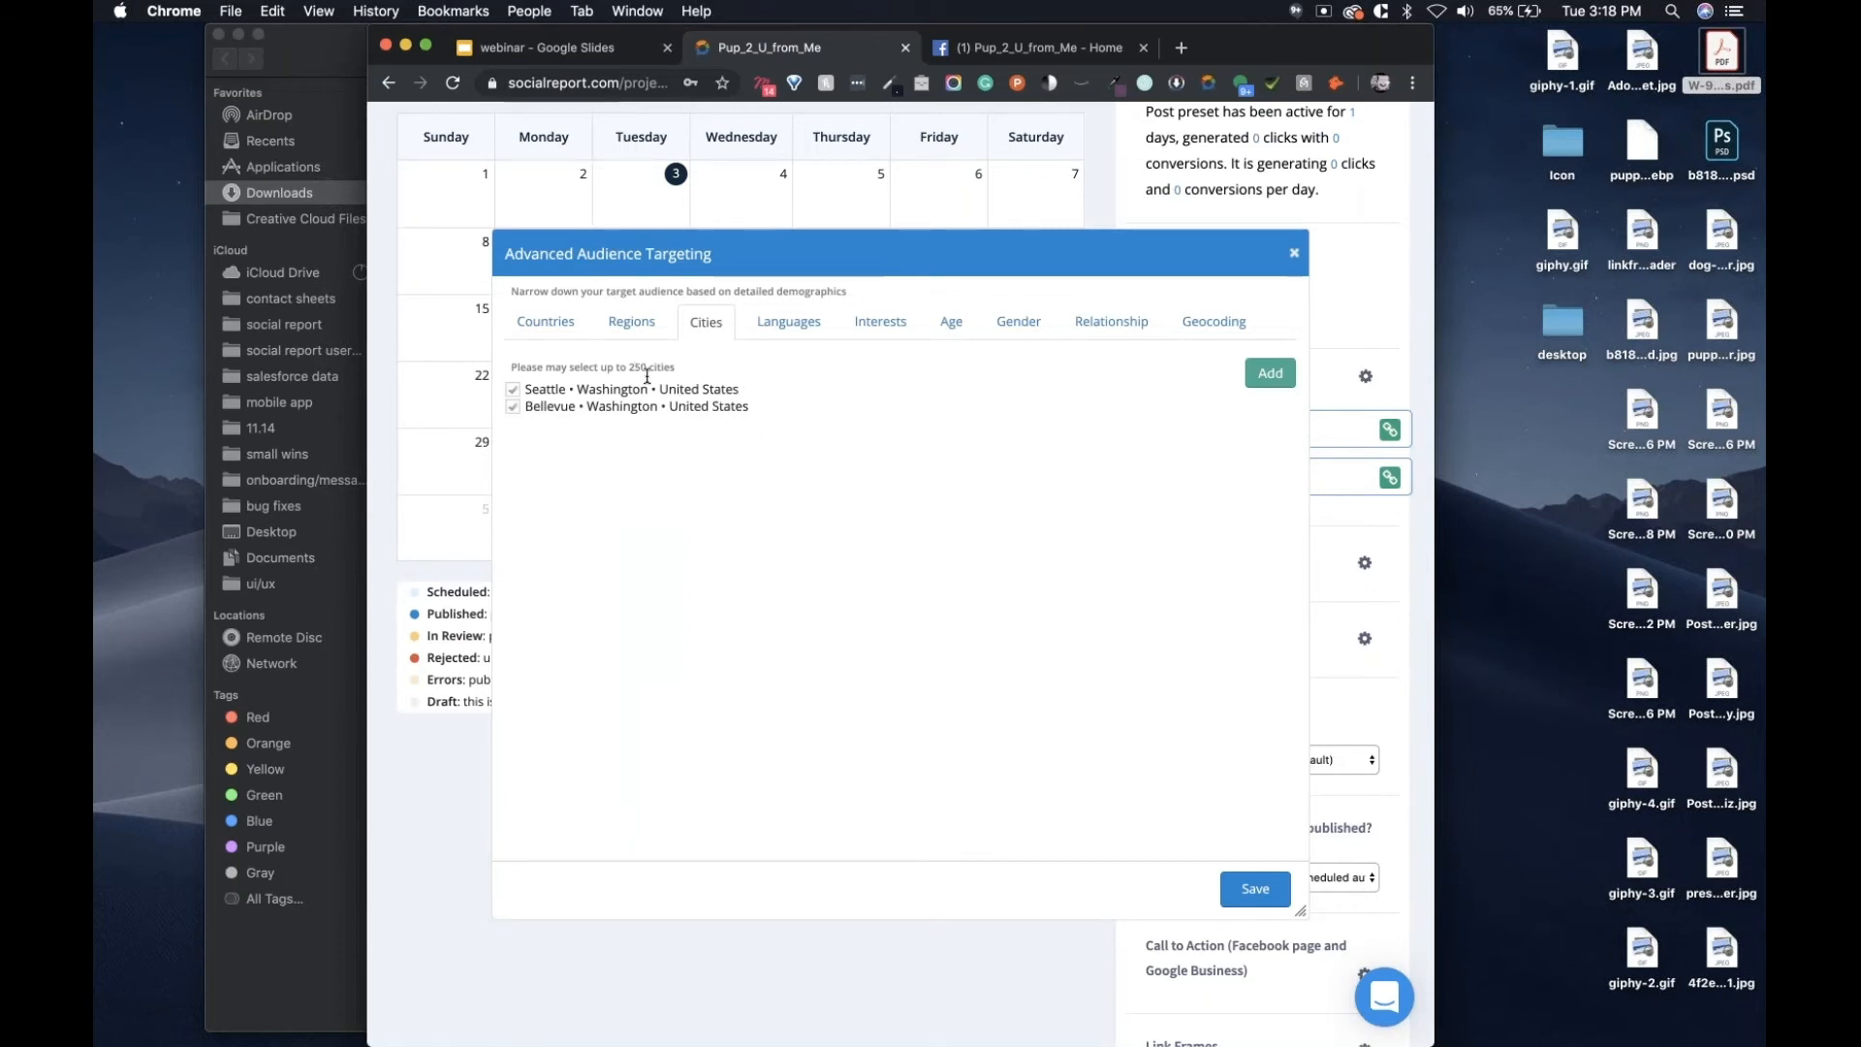
Search the audience interests for "puppies" and add Puppies Lovers as a target interest.
left_click(790, 330)
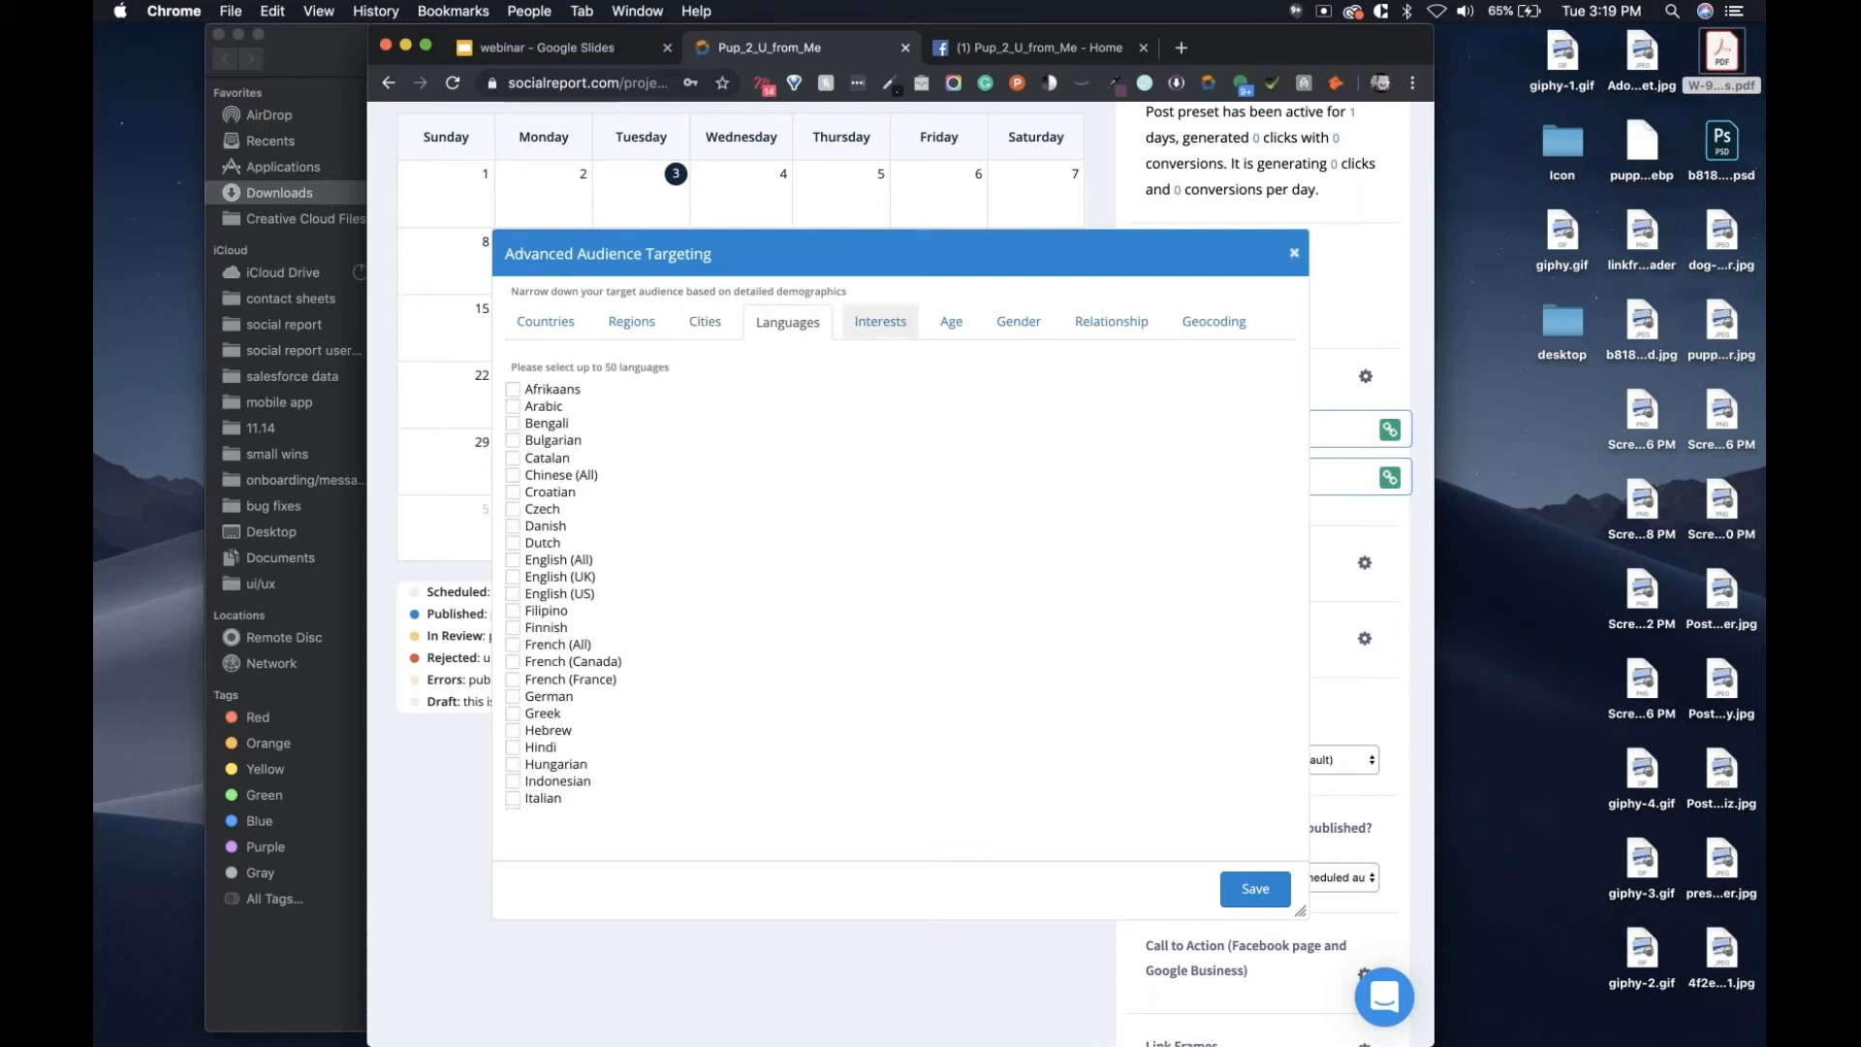
left_click(902, 330)
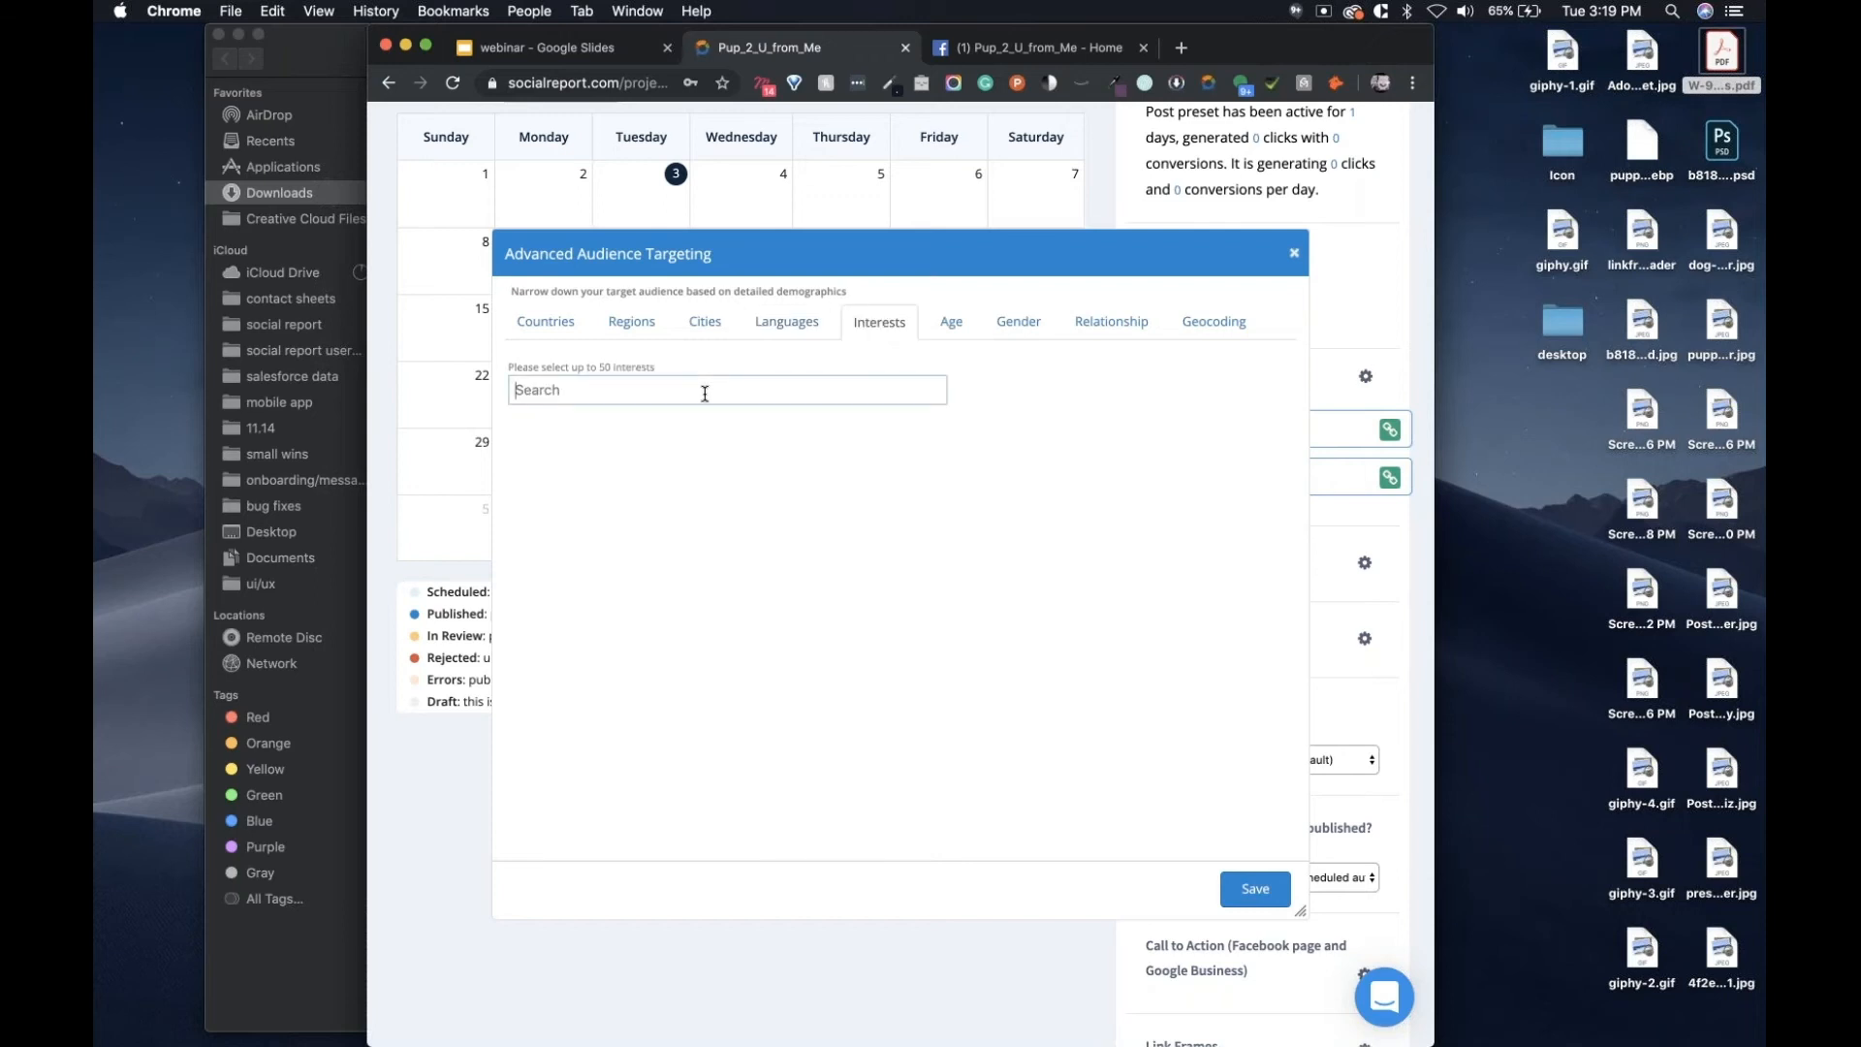
type("puppies")
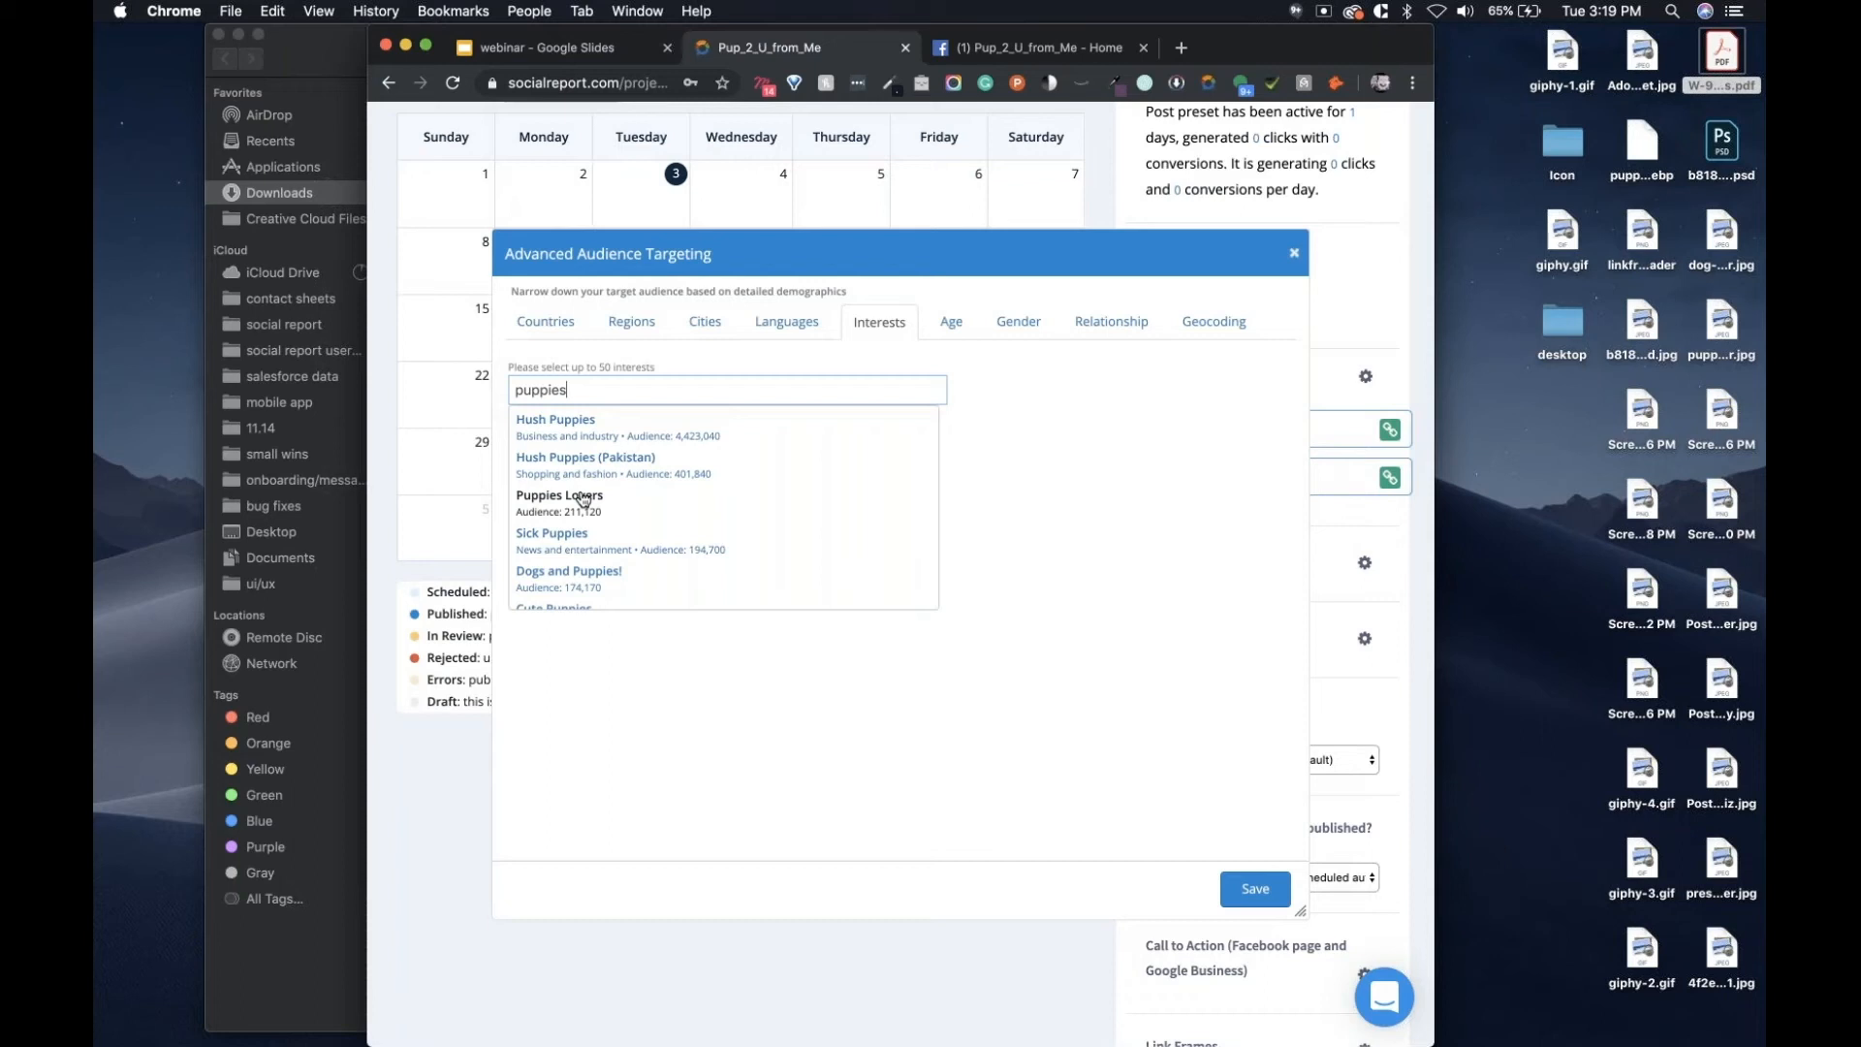
left_click(585, 500)
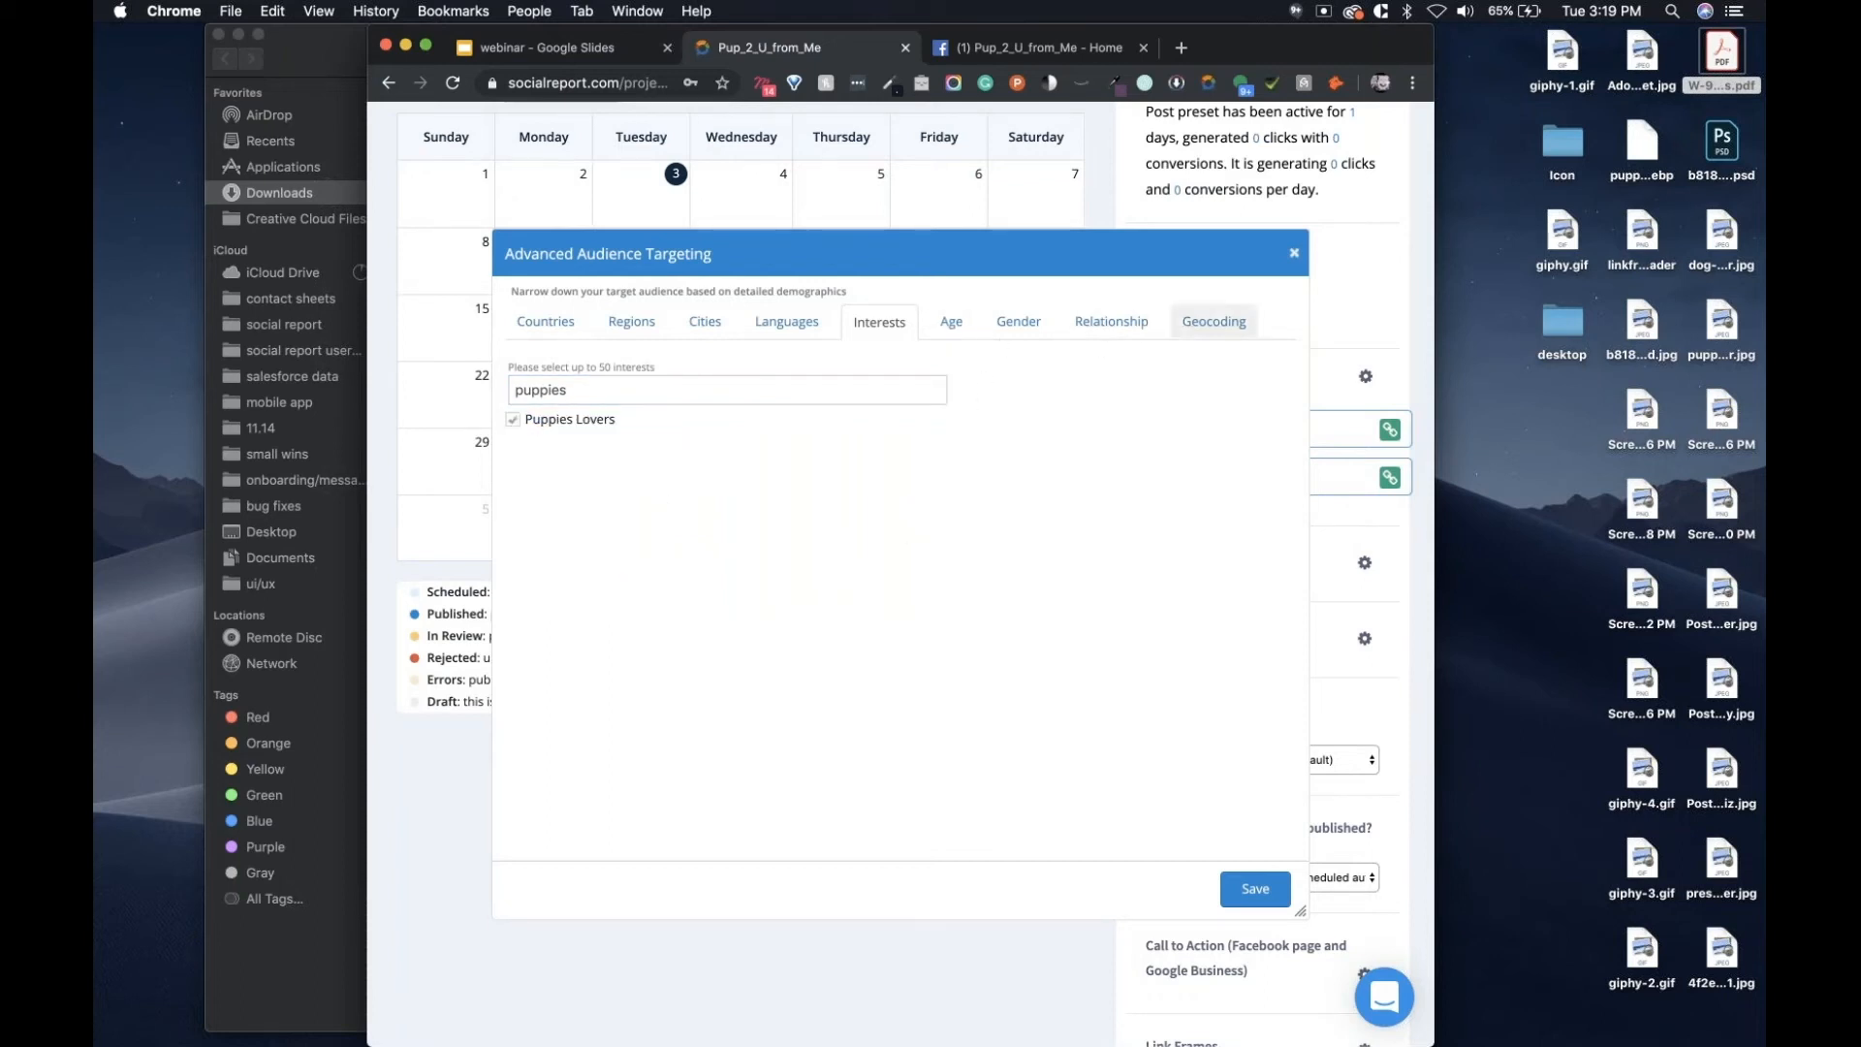
left_click(1112, 322)
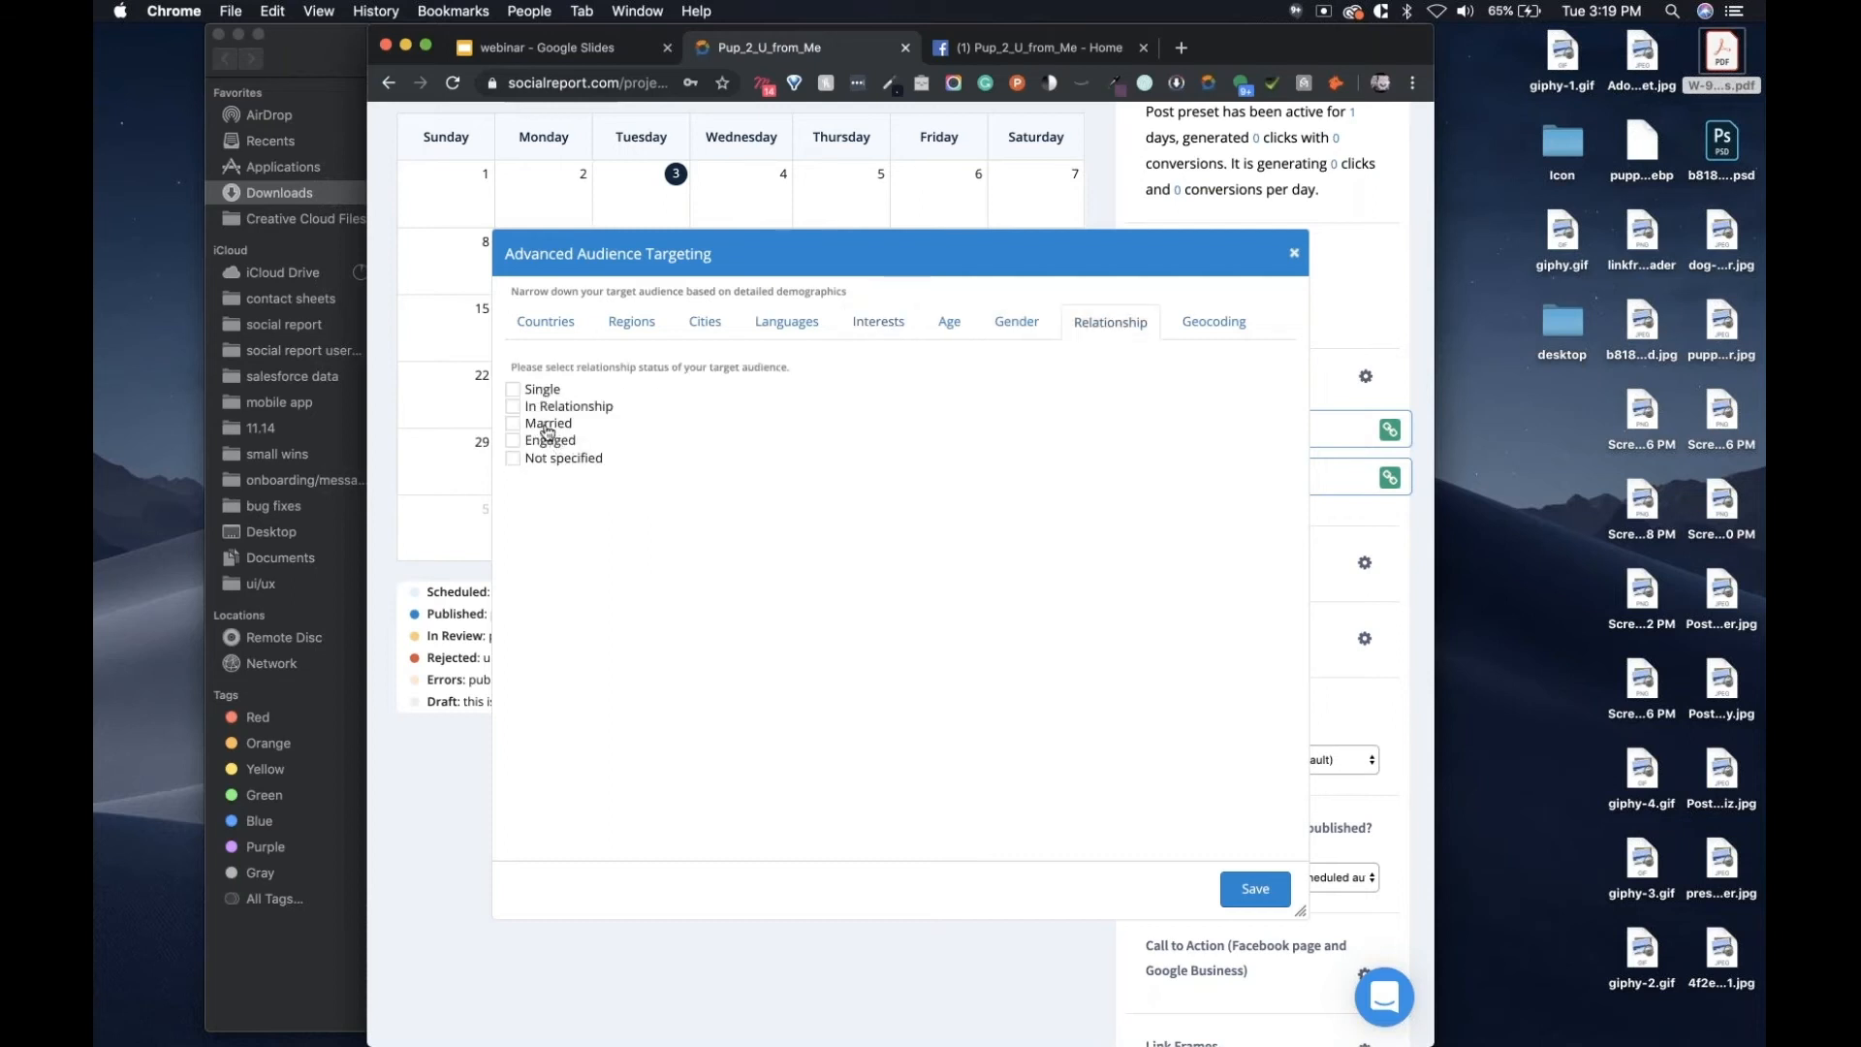
left_click(514, 408)
left_click(514, 424)
left_click(514, 442)
left_click(513, 407)
left_click(513, 424)
left_click(513, 441)
Restrict the target audience's gender to Female and save the audience targeting.
left_click(1013, 328)
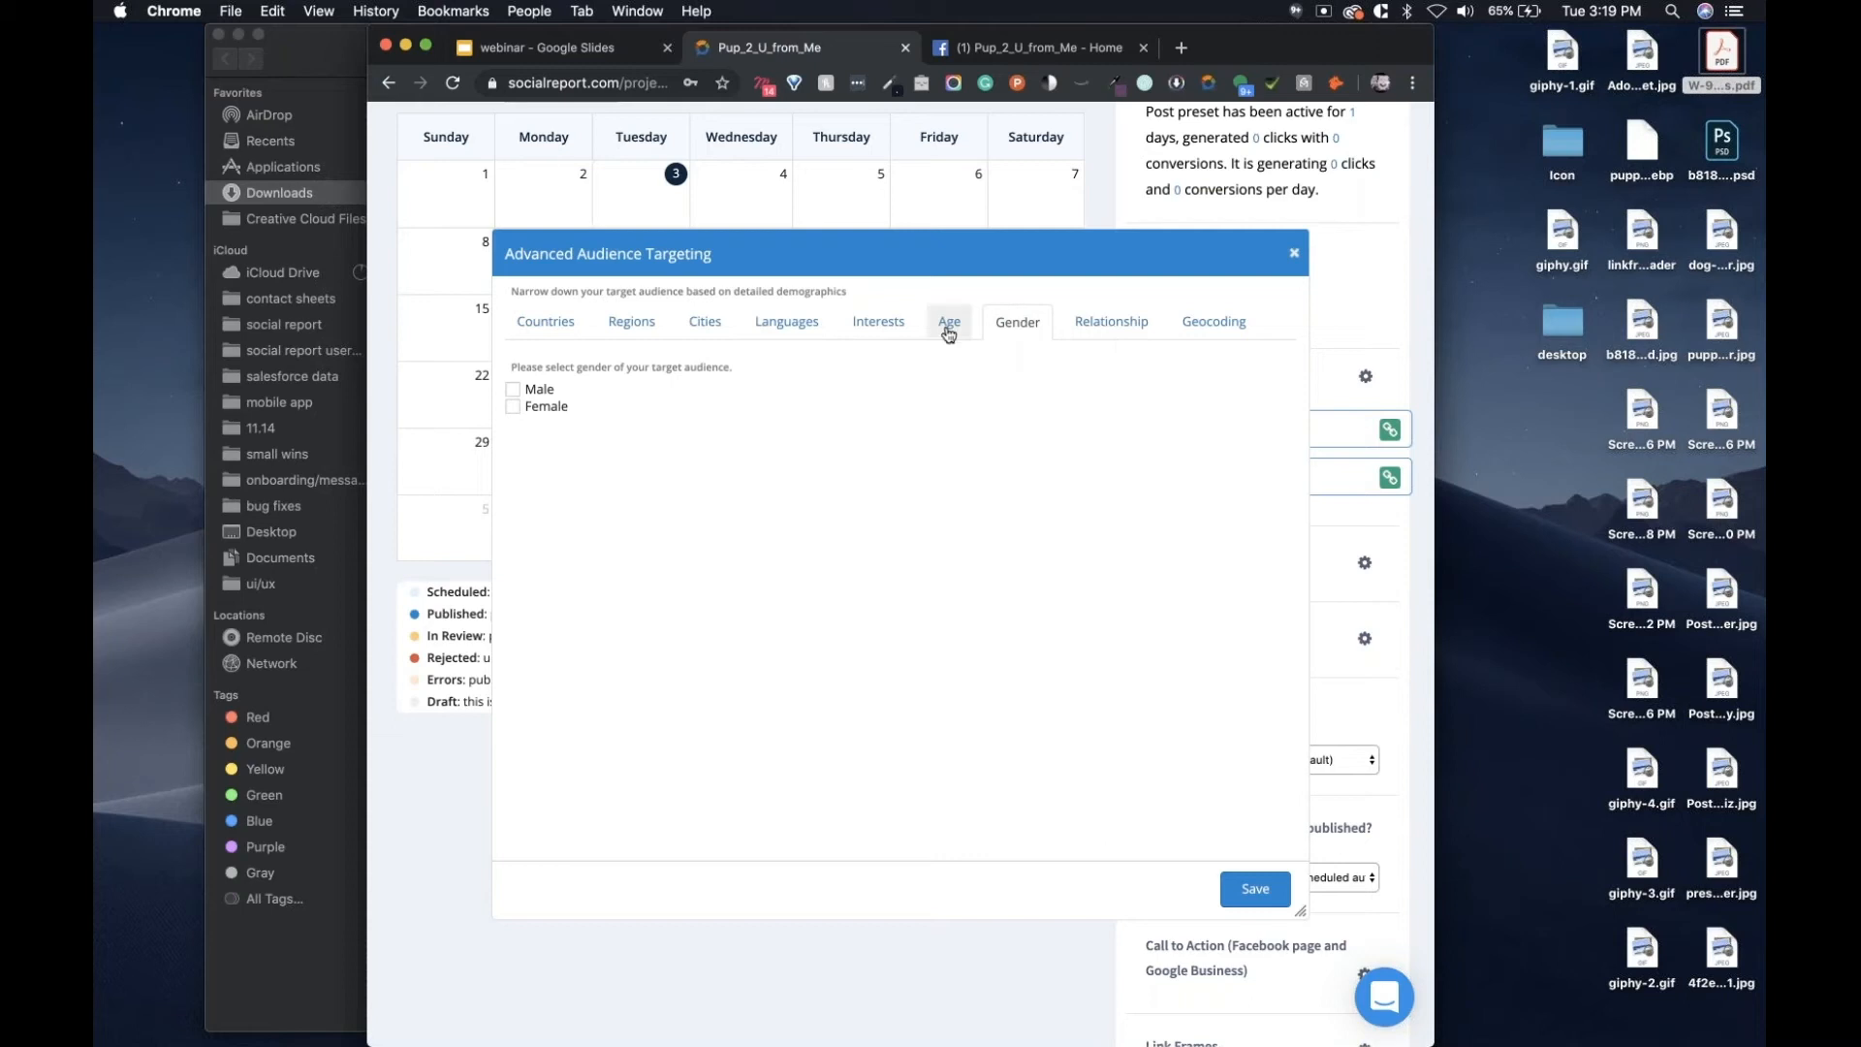
left_click(516, 407)
left_click(1253, 889)
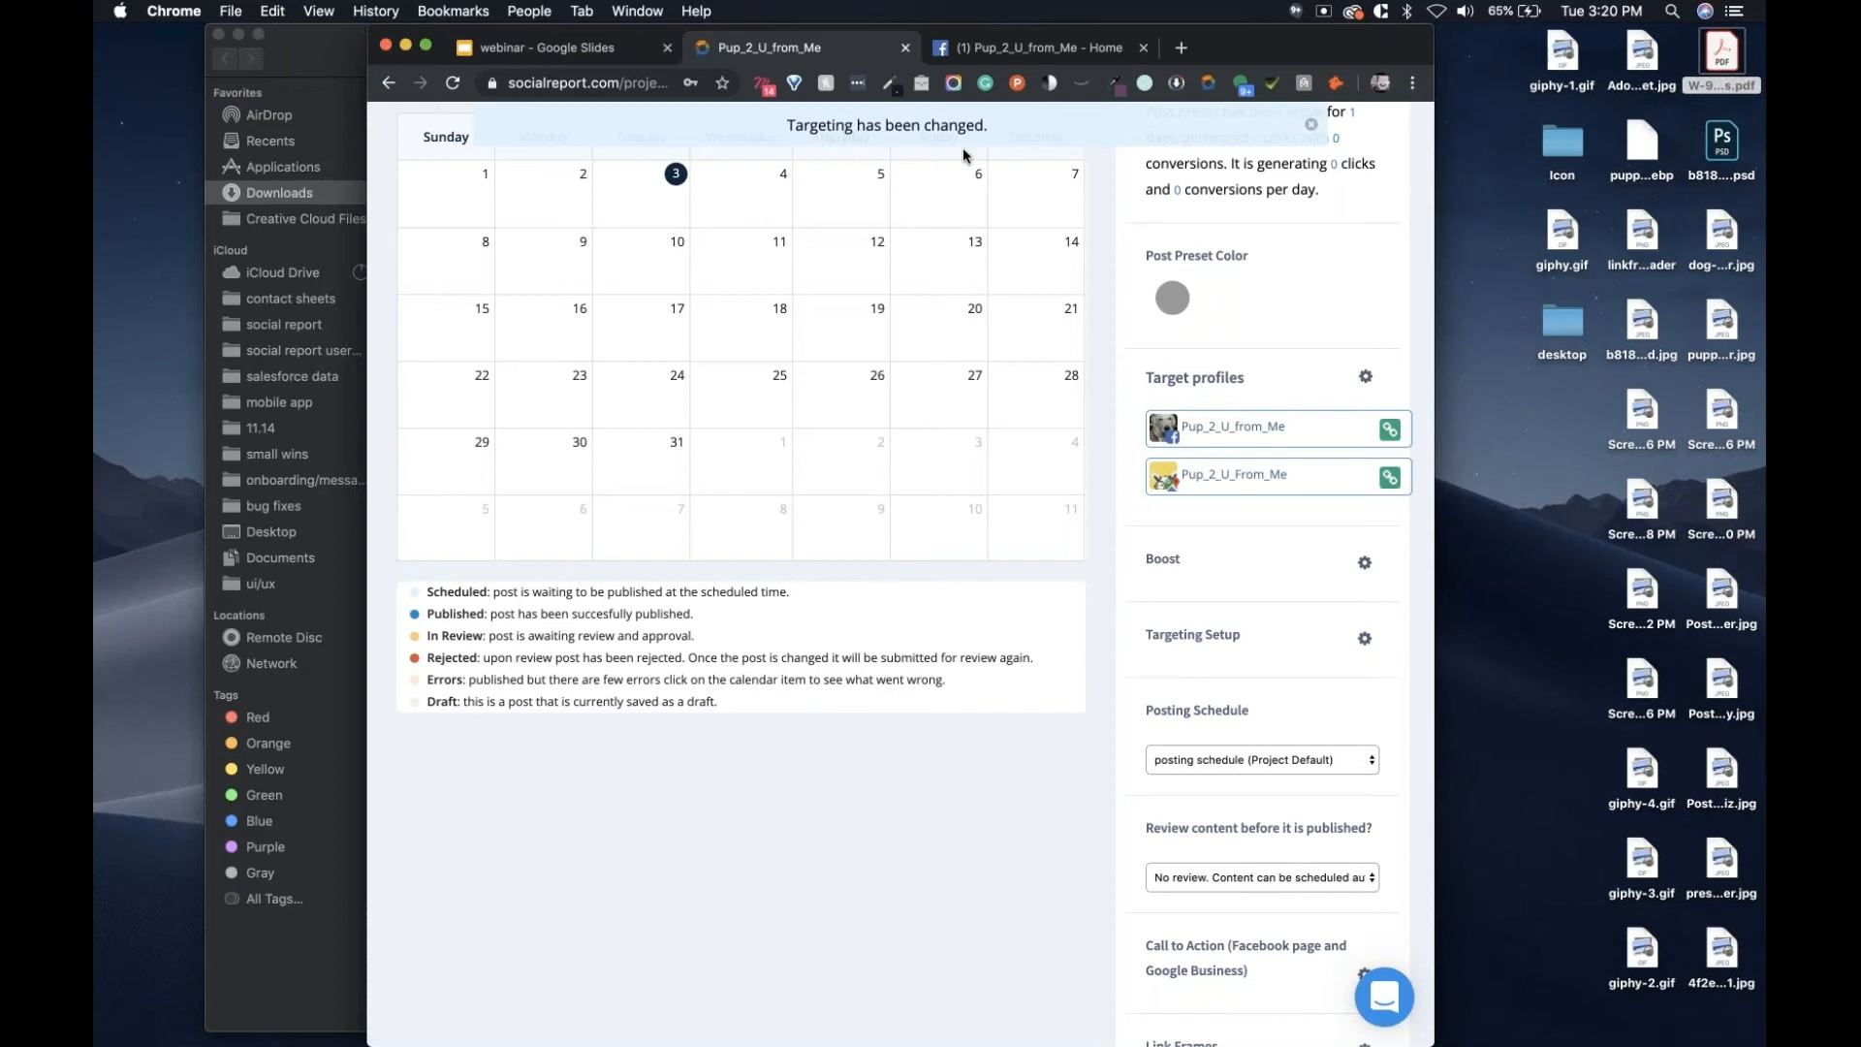
Reload the preset page and check the countries, cities, interests and gender listed under its targeting setup.
scroll(1278, 641, "up", 4)
key("super+r")
scroll(1280, 642, "down", 3)
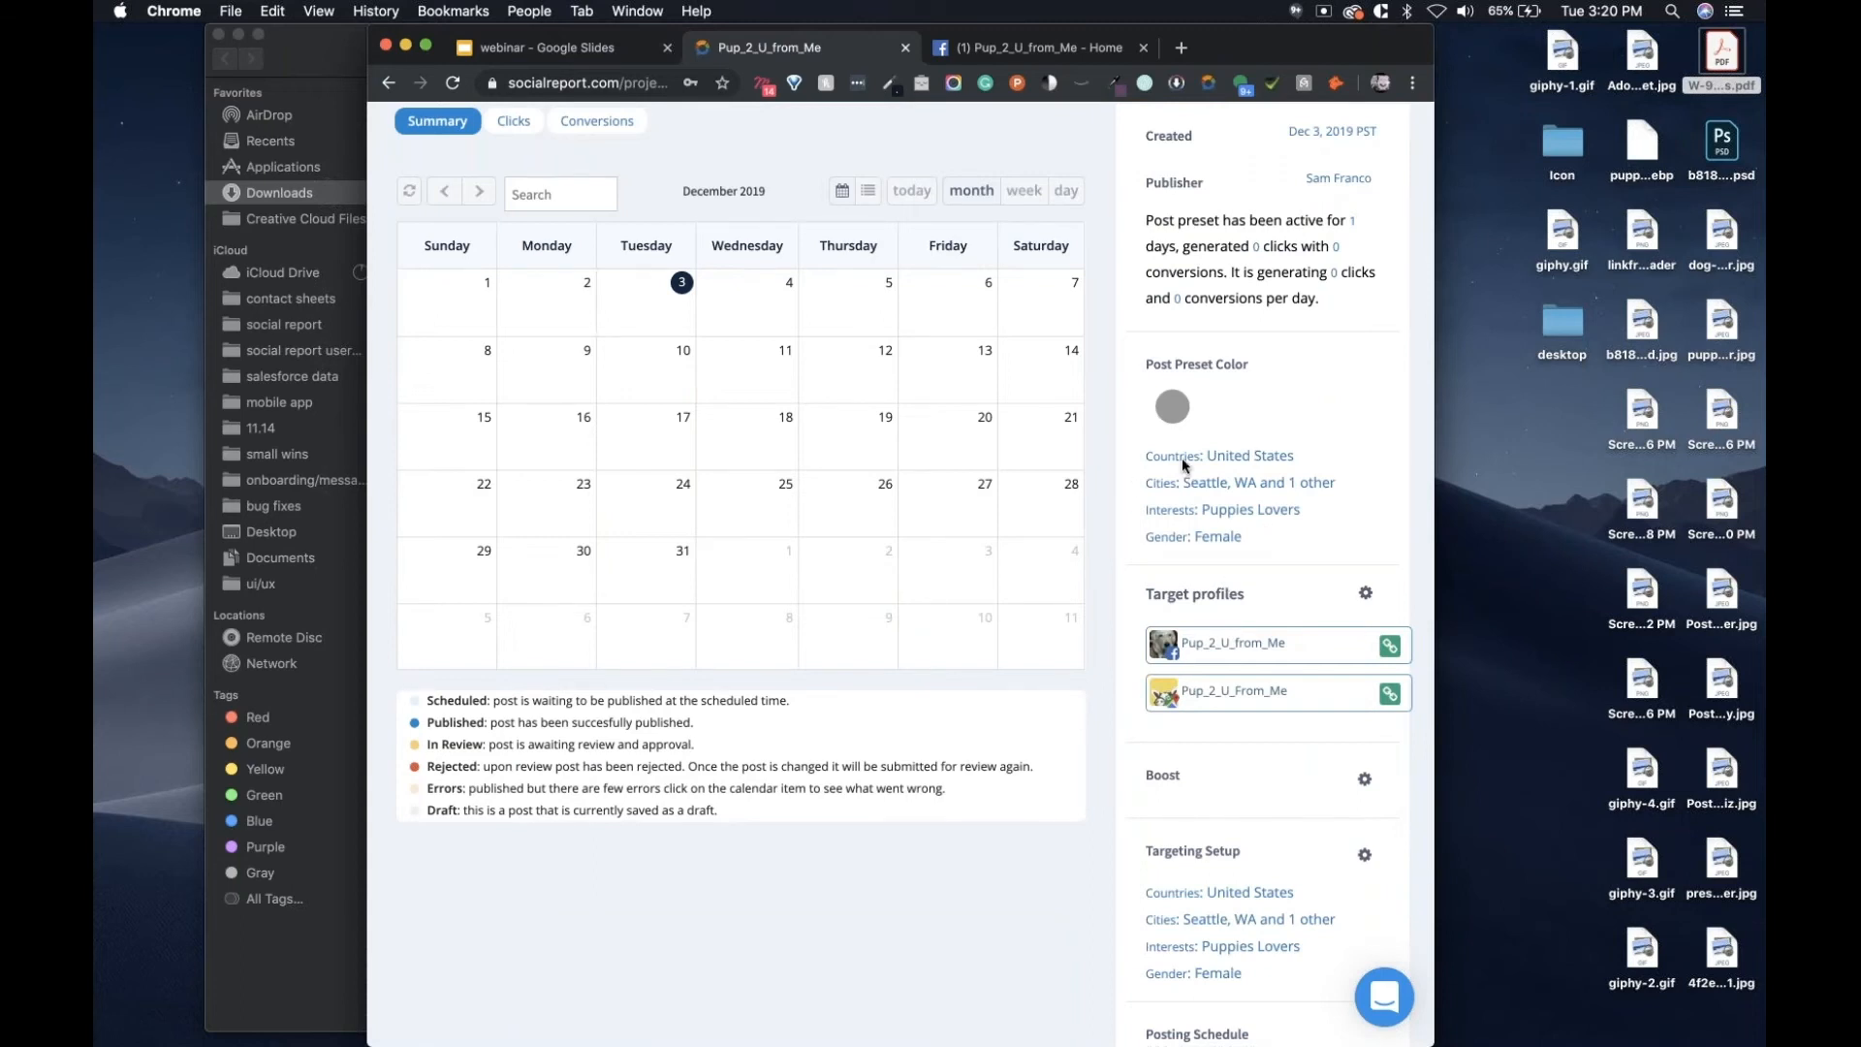
scroll(1183, 458, "down", 6)
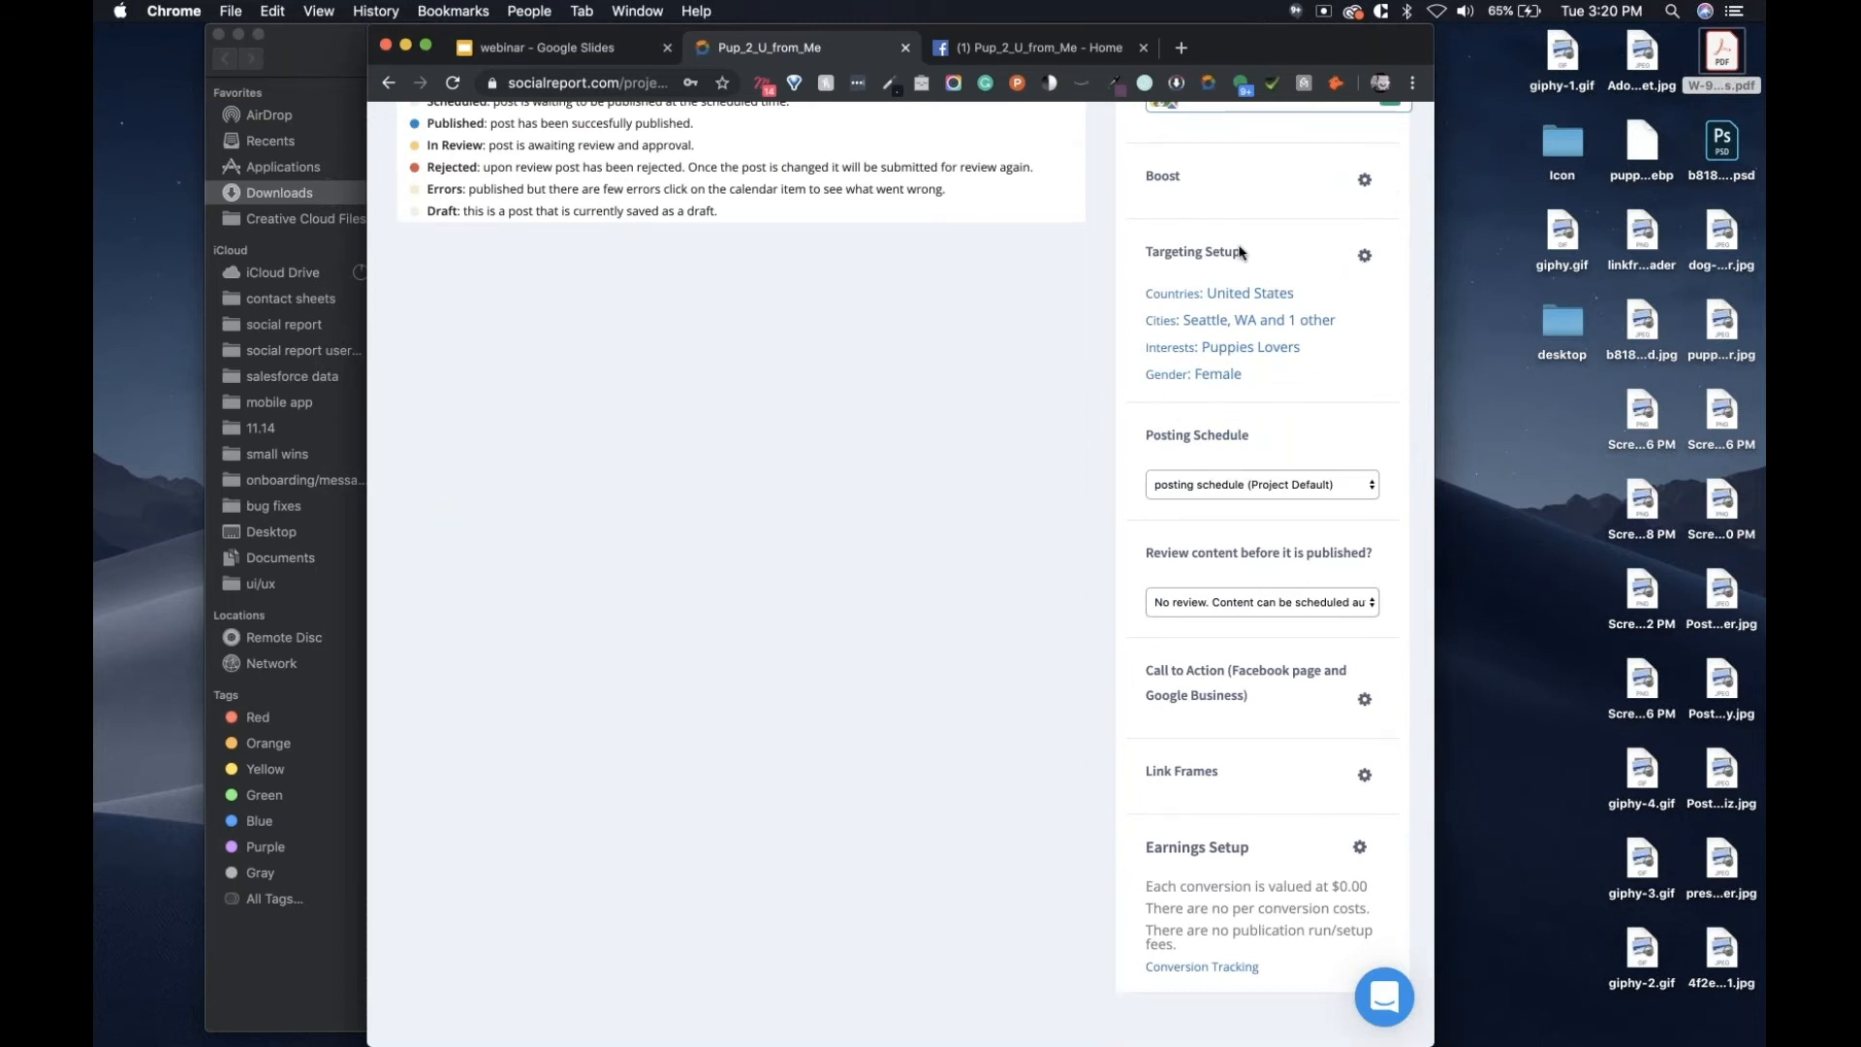
scroll(1240, 252, "up", 2)
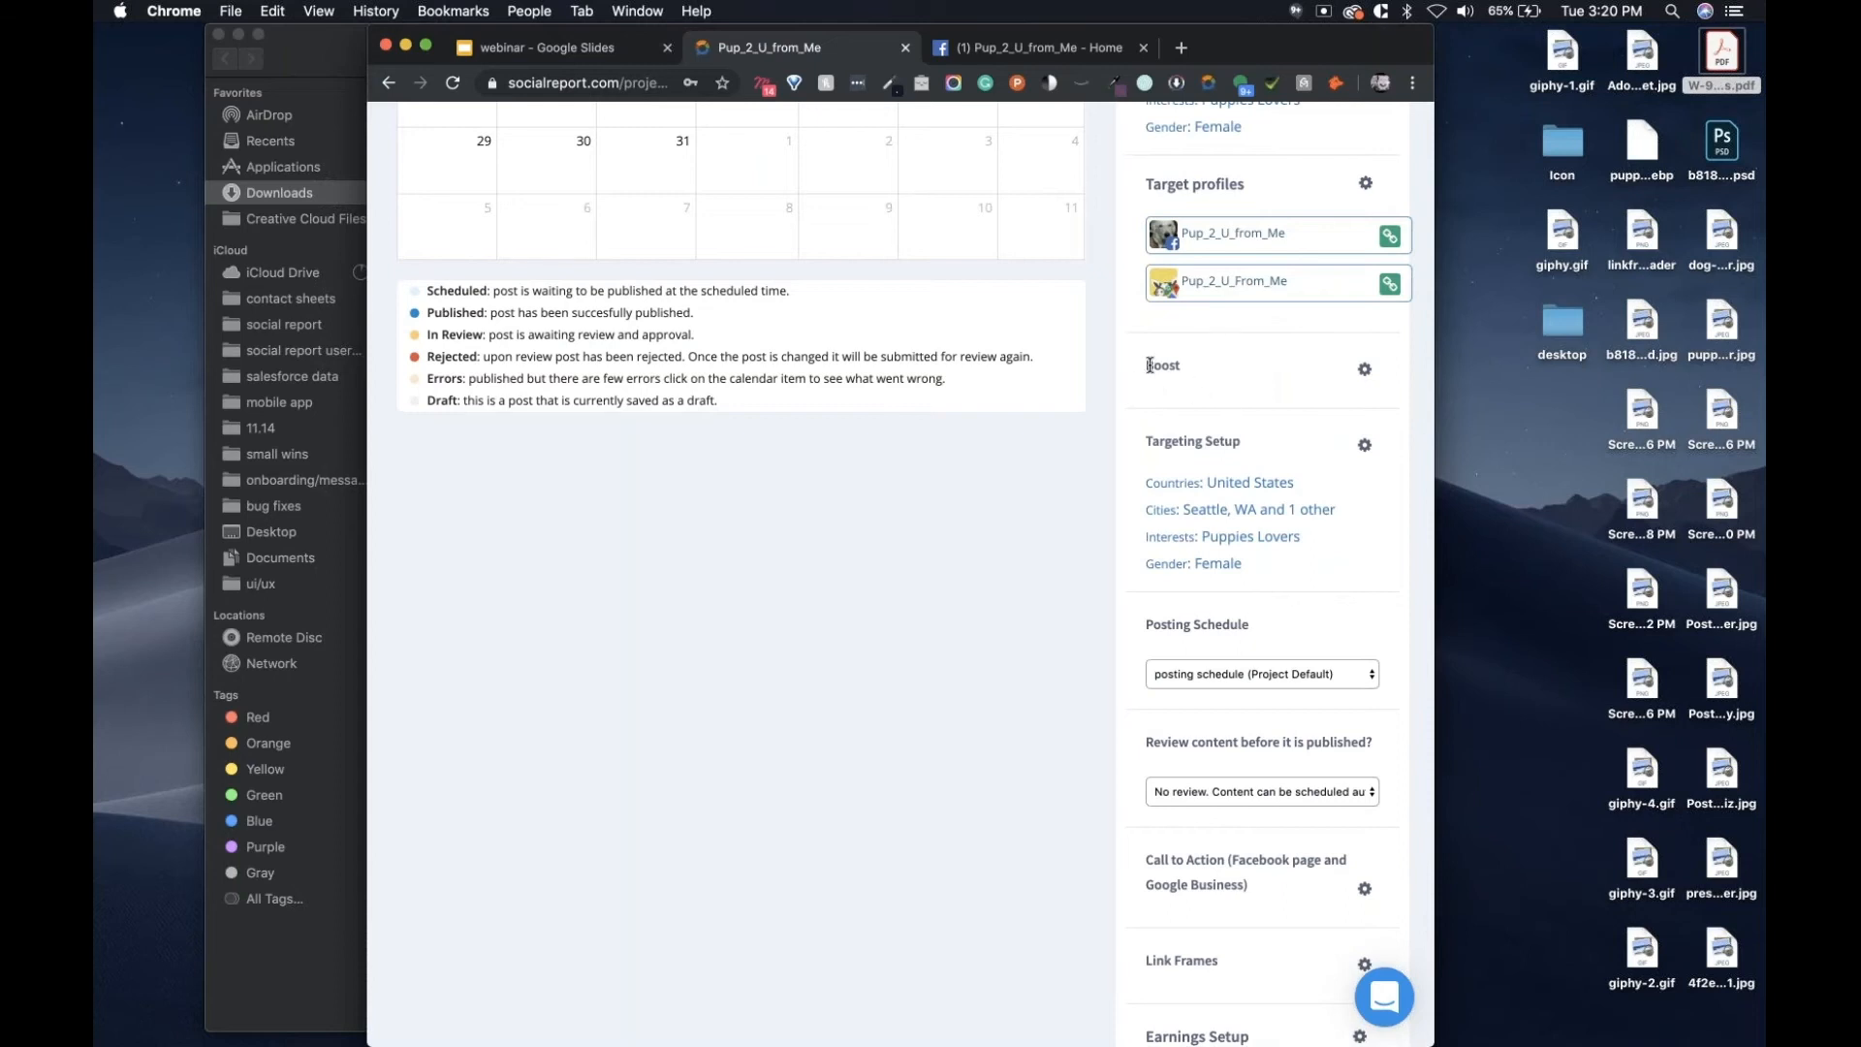
Narrow the browser window to a single column and examine the preset's boost, targeting, posting schedule, review, call to action and earnings settings.
left_click_drag(1428, 1035, 1111, 941)
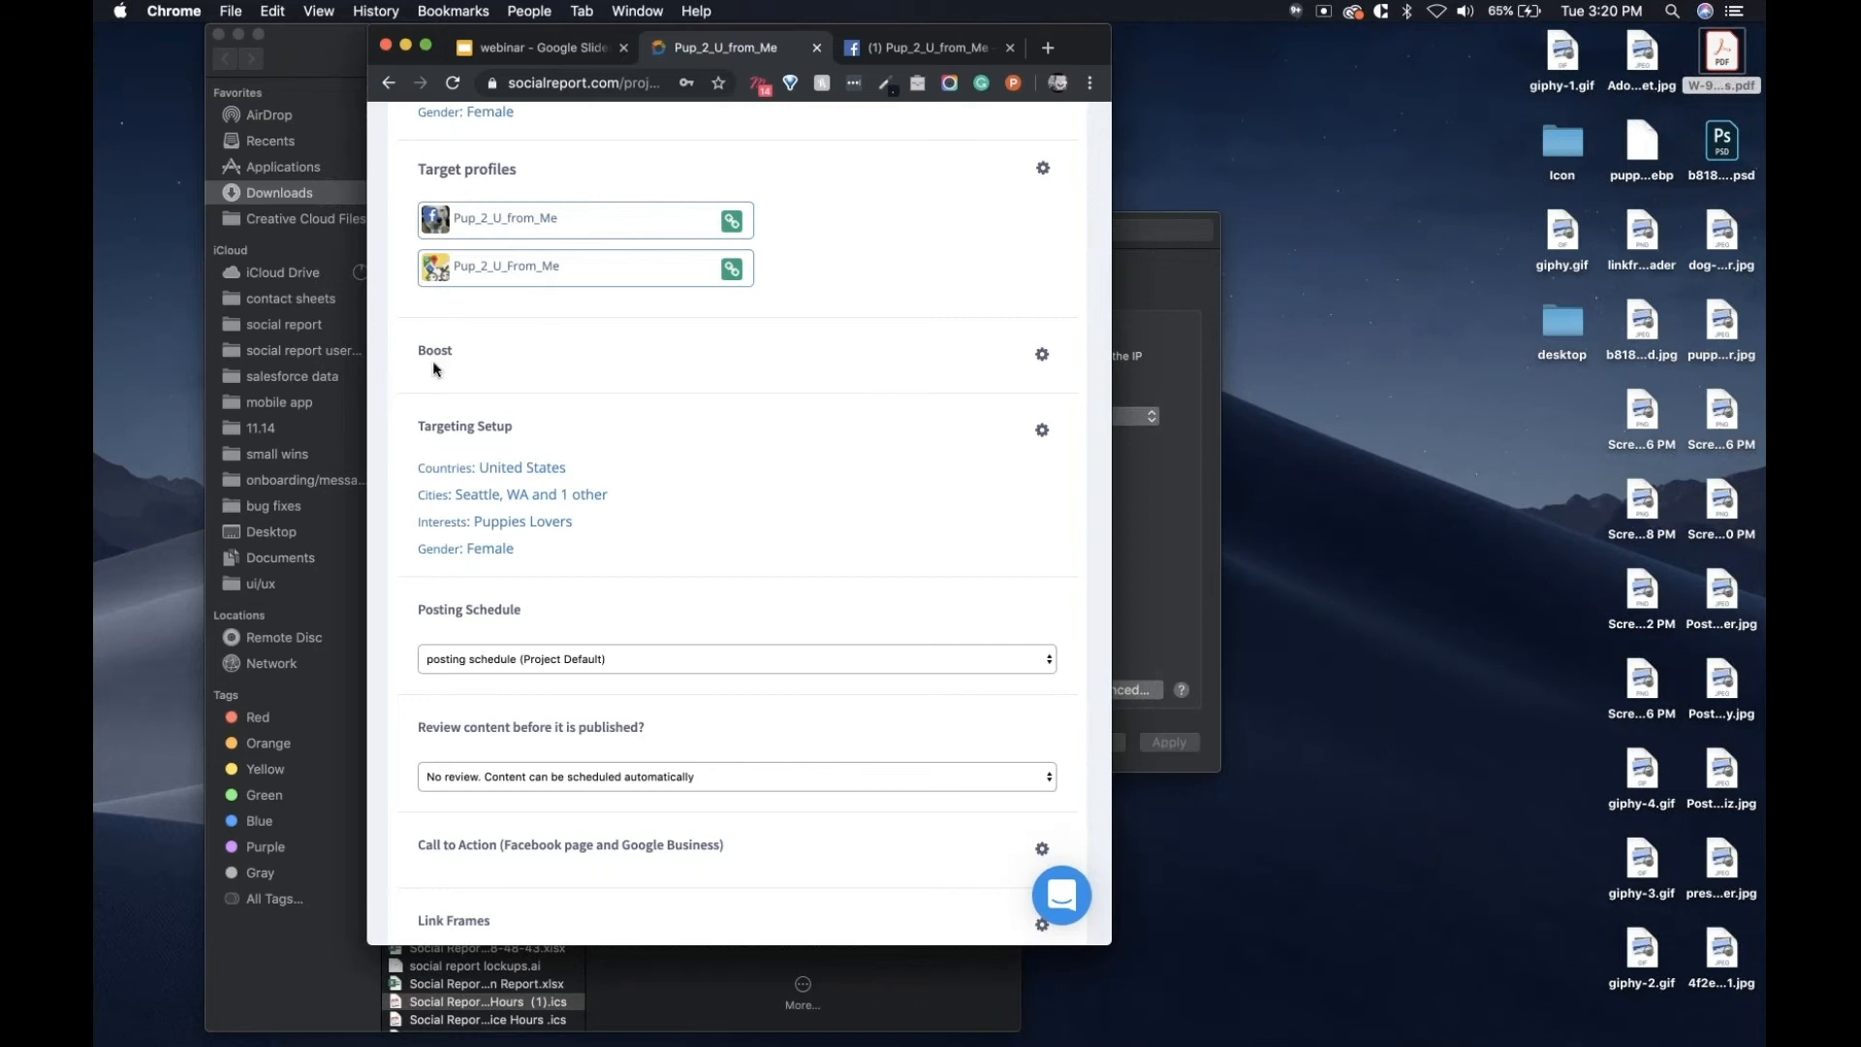
scroll(866, 591, "down", 5)
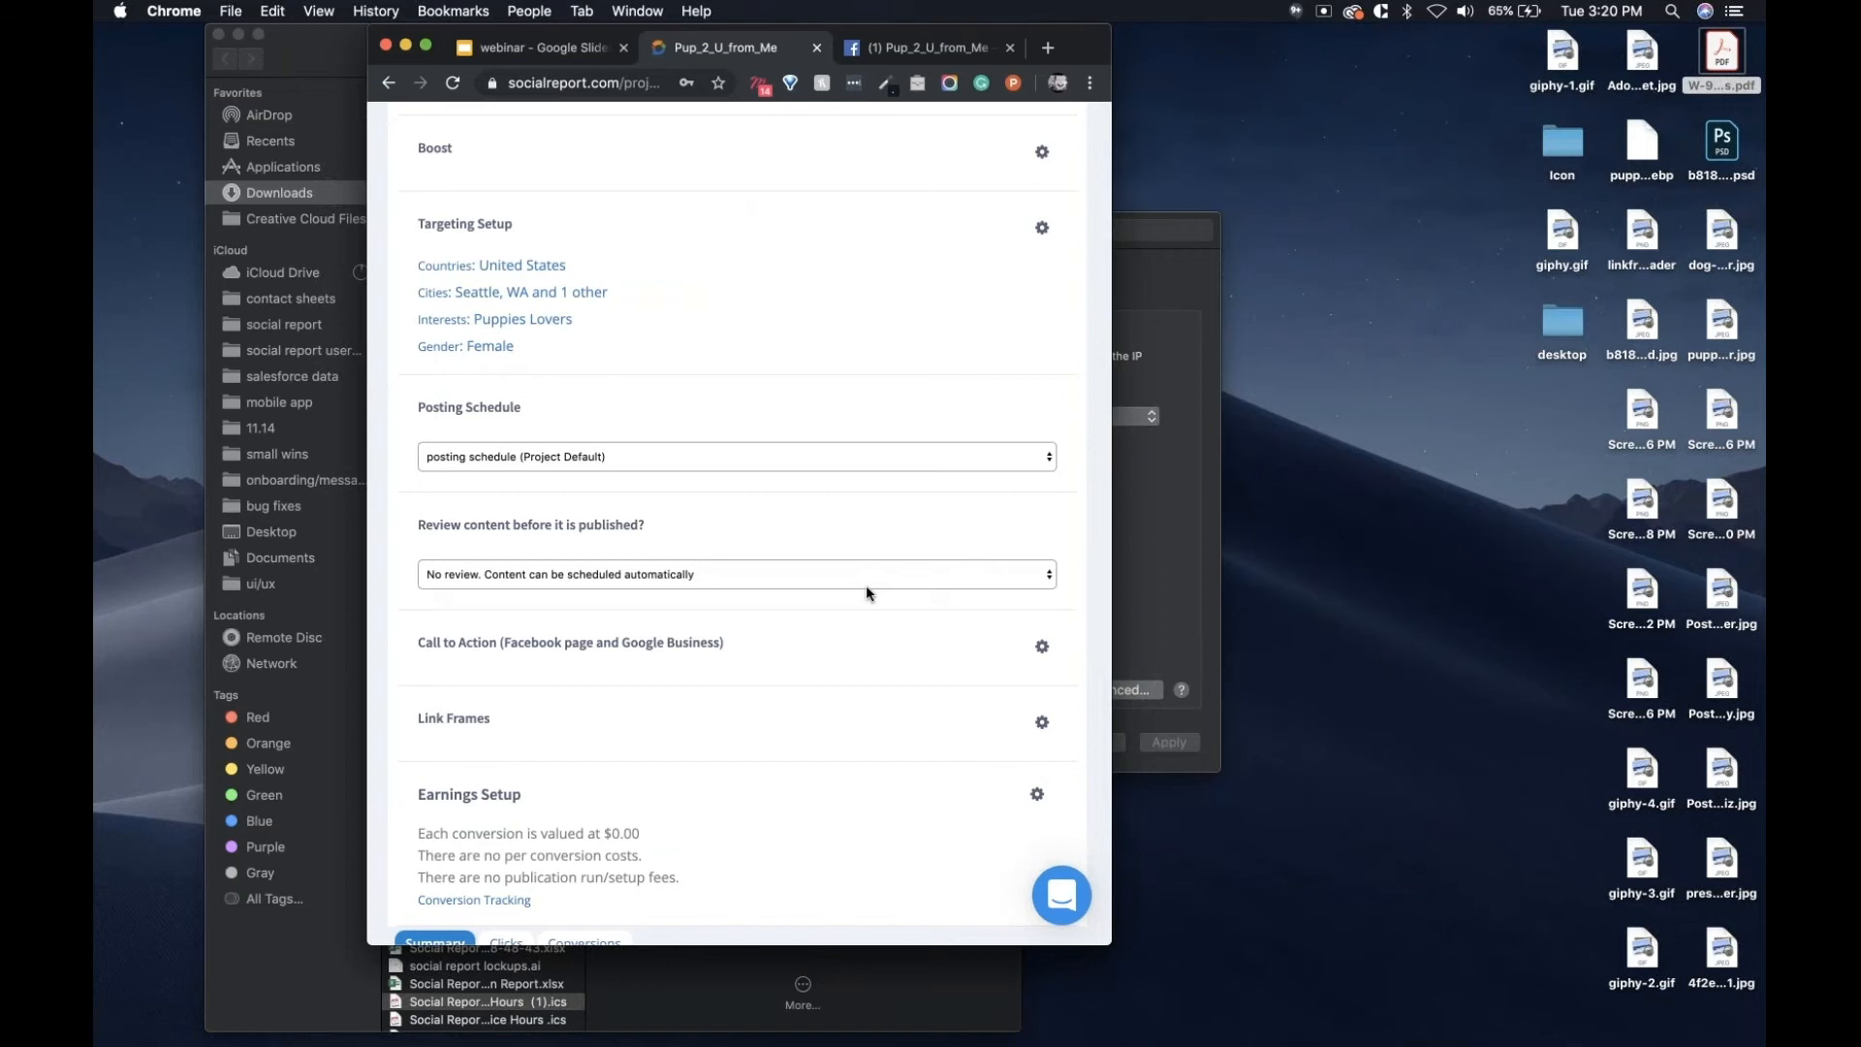
scroll(867, 592, "down", 3)
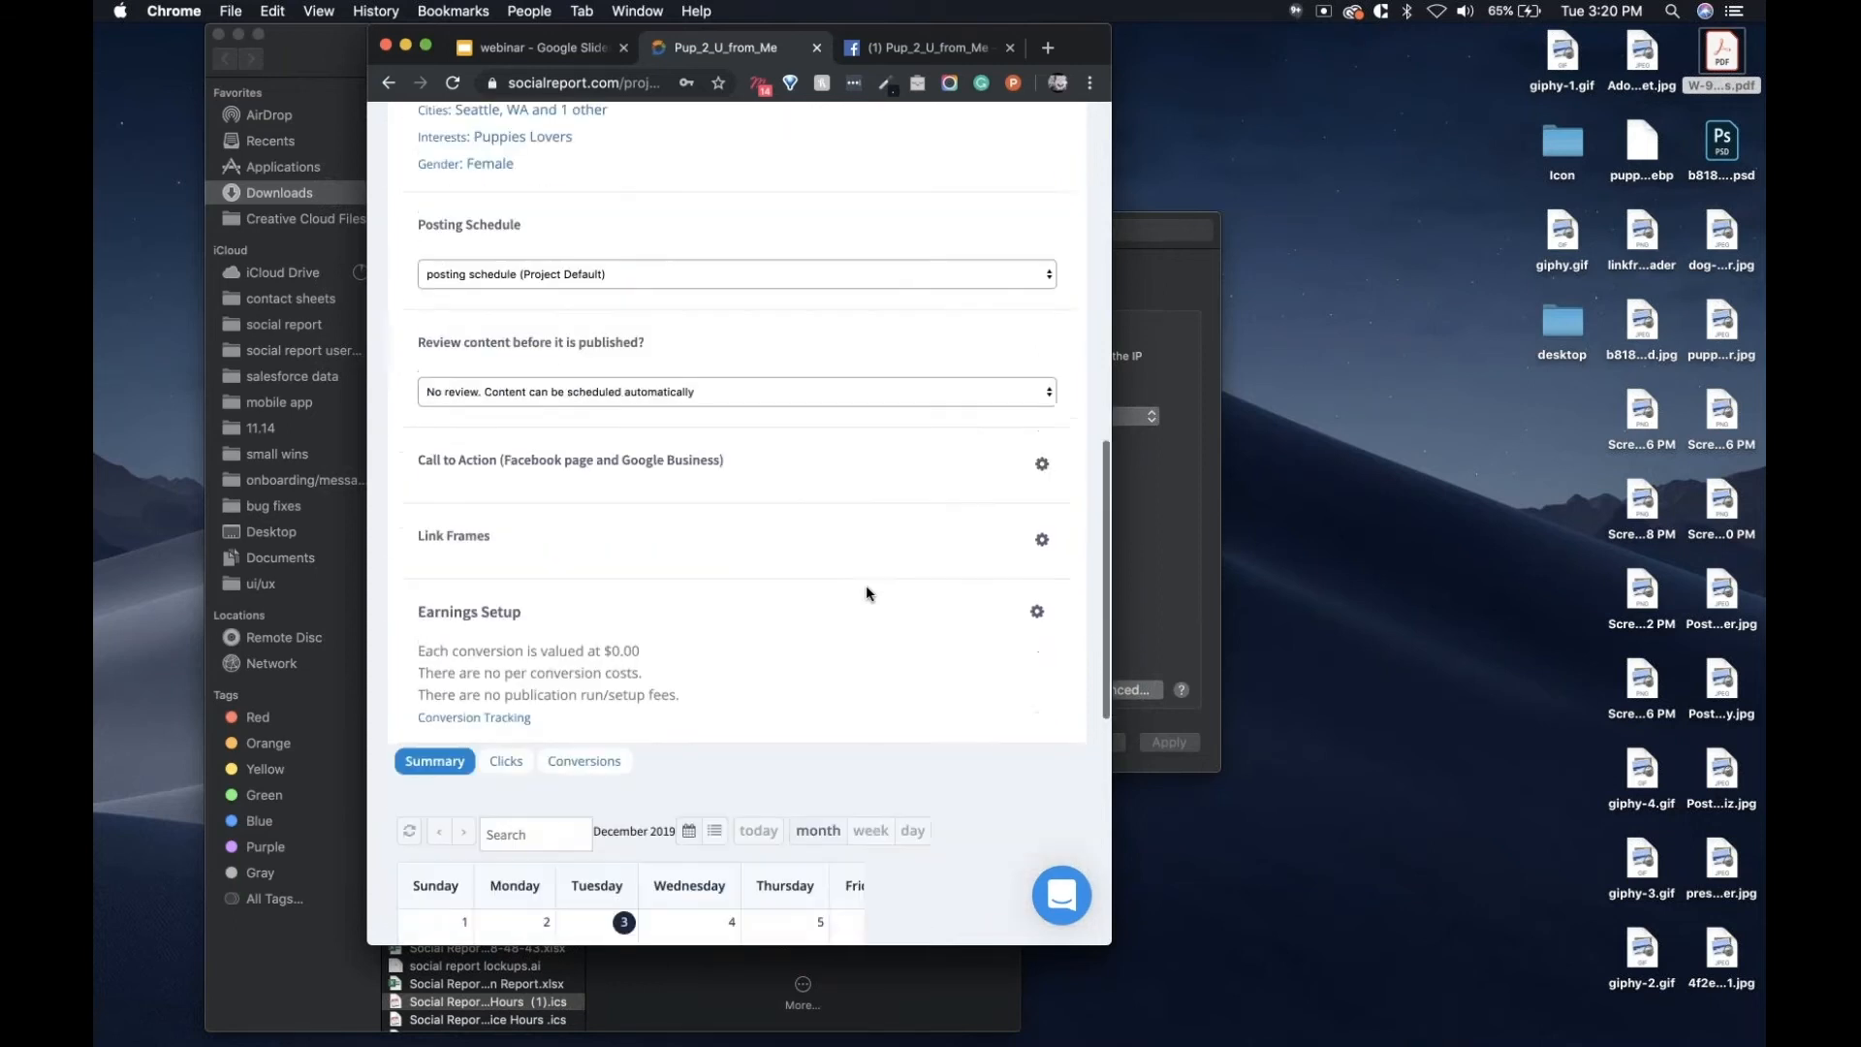
scroll(867, 592, "up", 7)
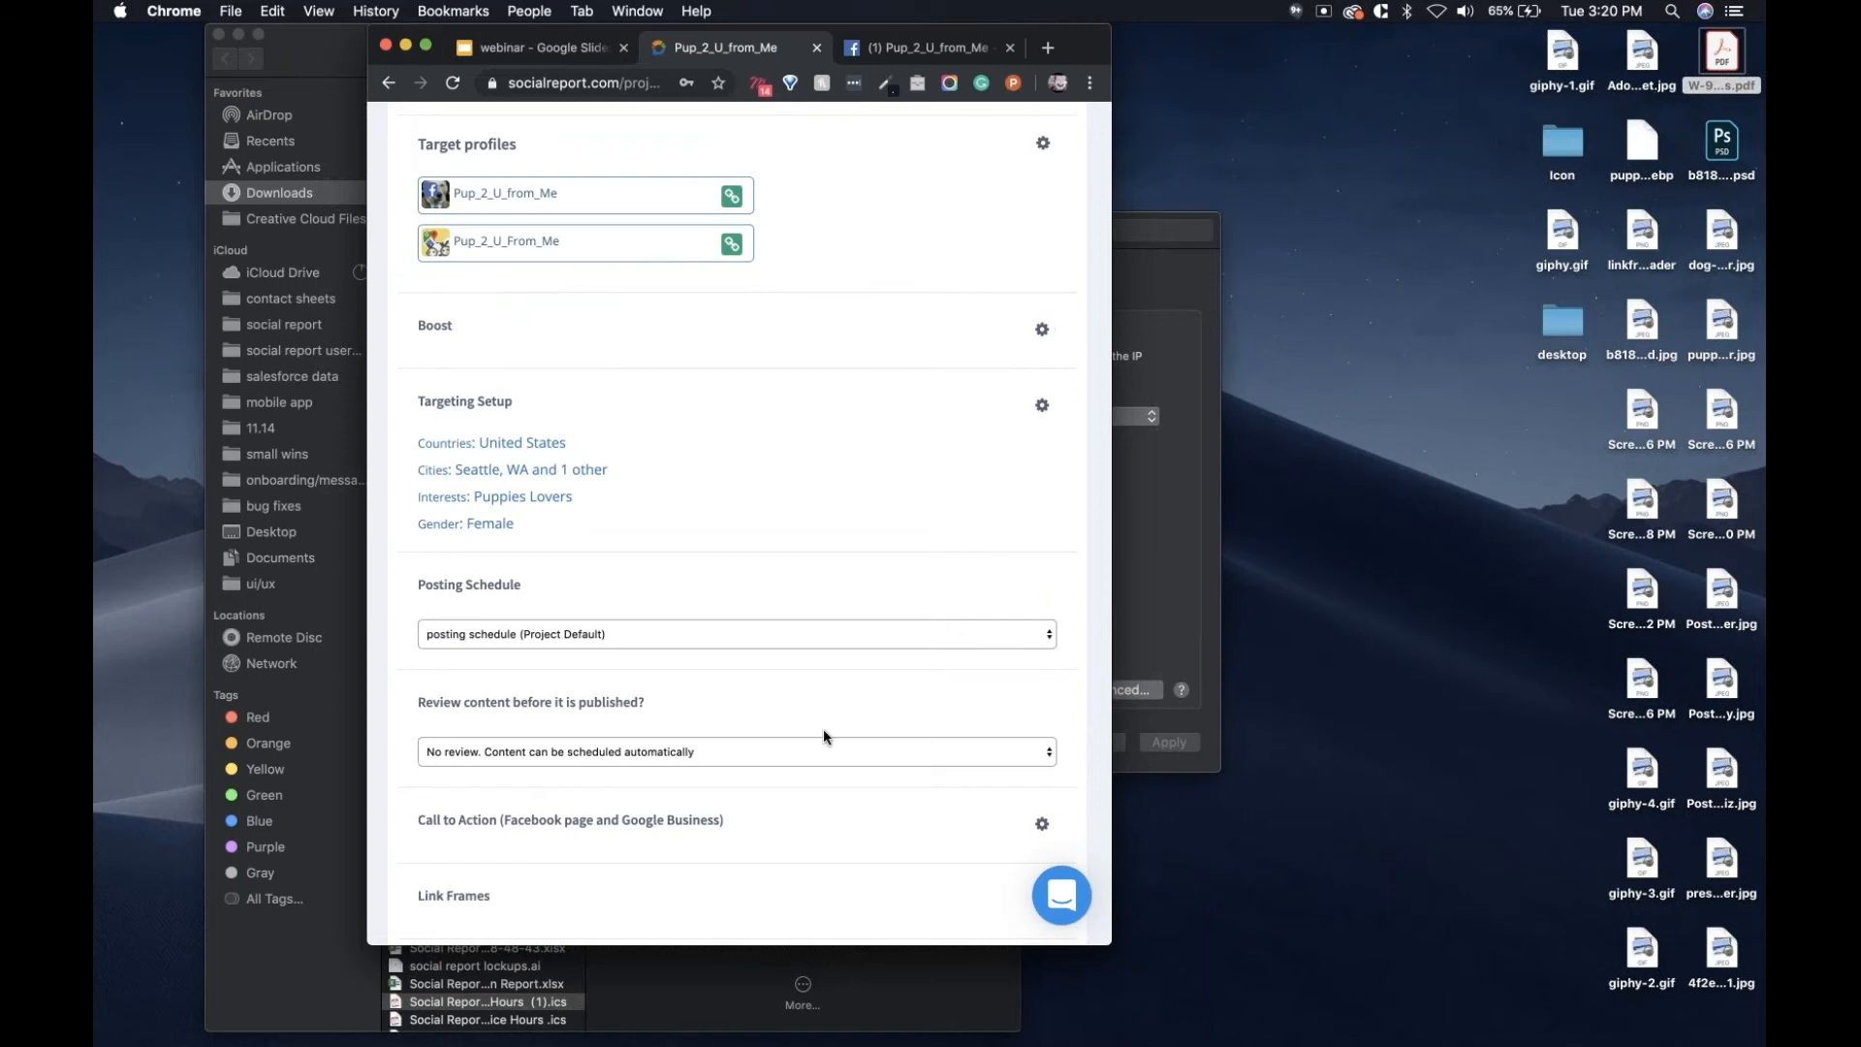
scroll(816, 746, "down", 3)
scroll(816, 744, "down", 6)
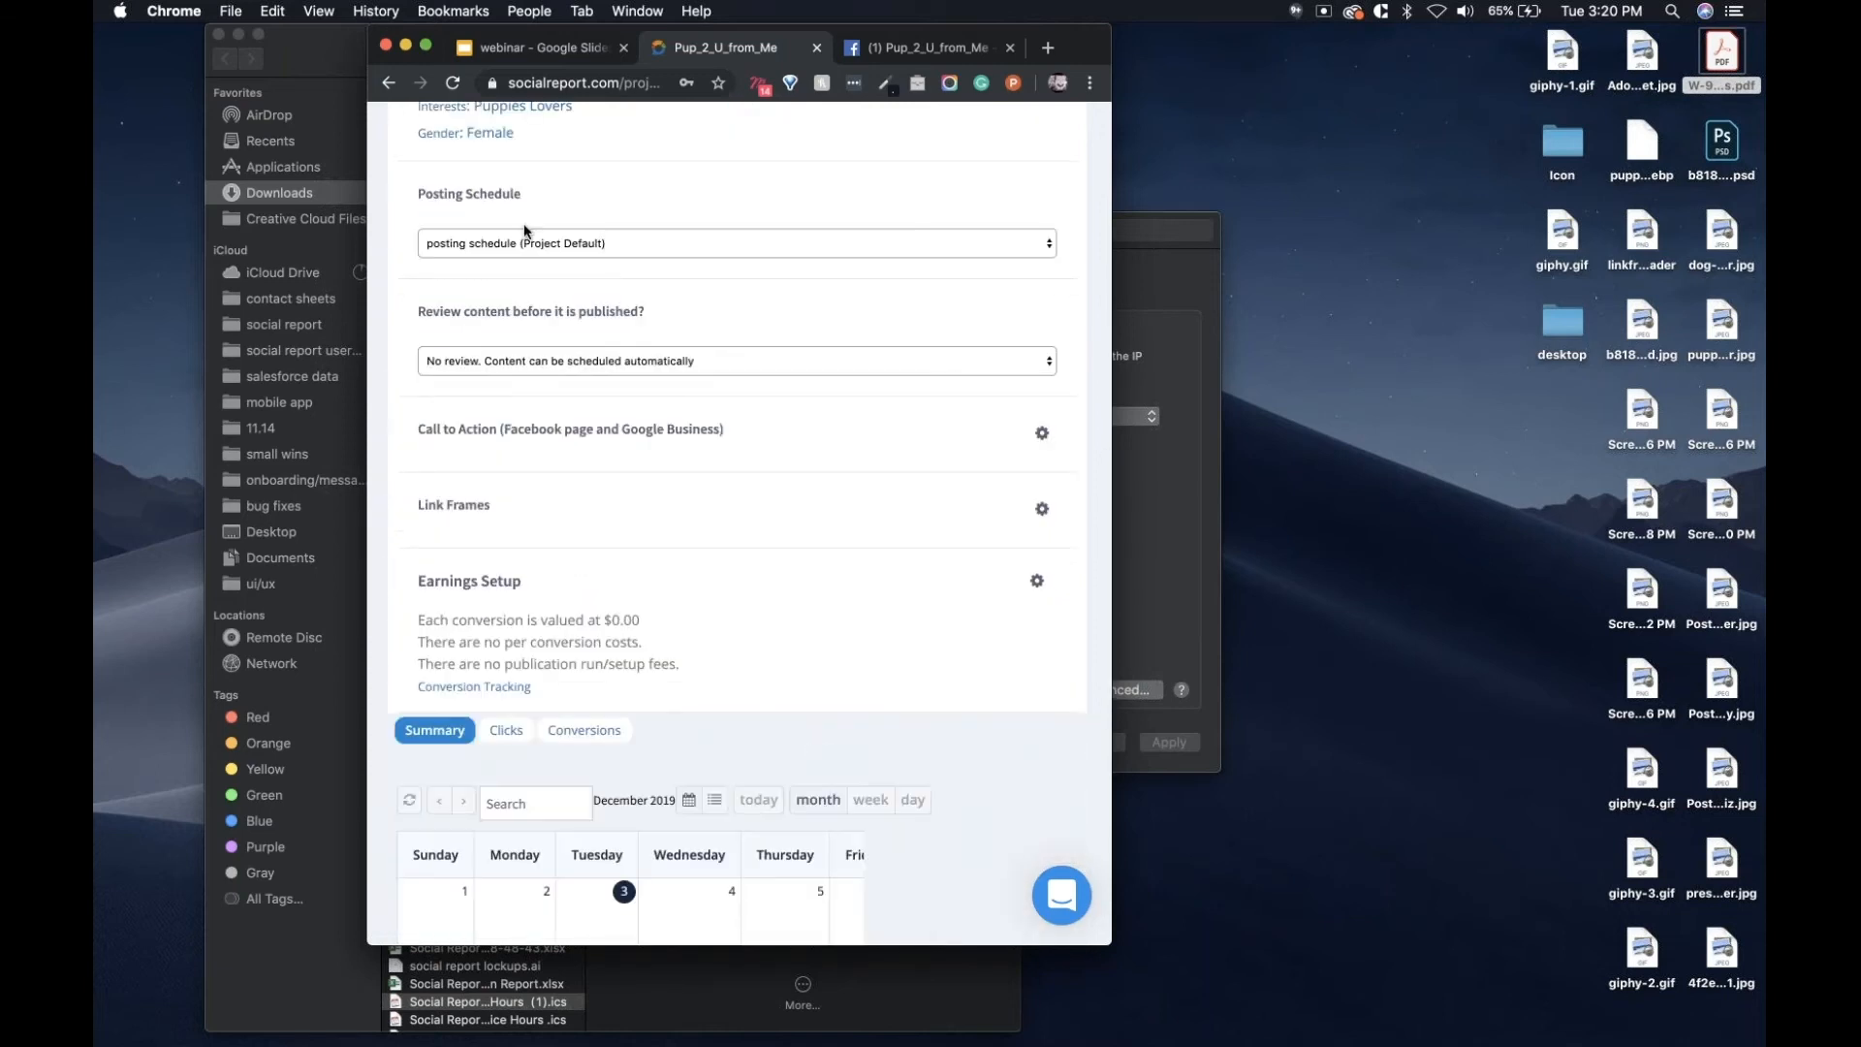
scroll(490, 233, "up", 5)
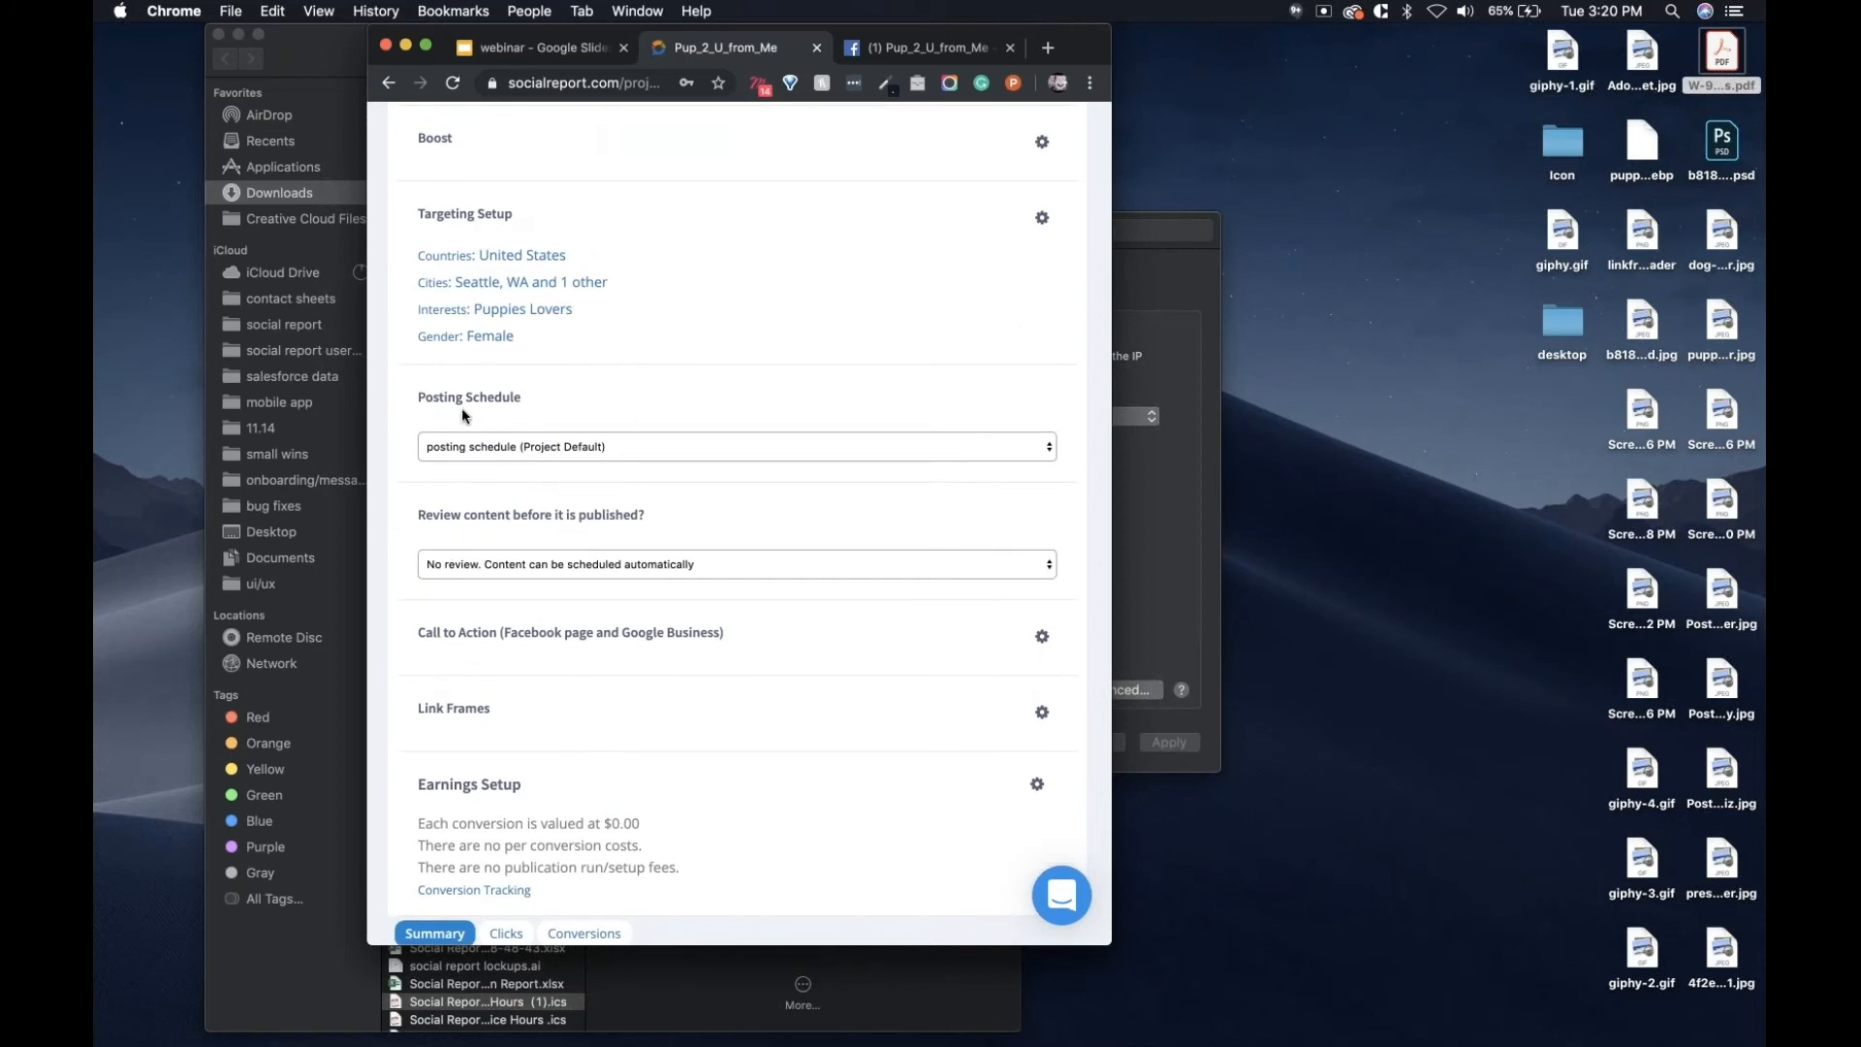
scroll(462, 407, "up", 2)
left_click_drag(419, 462, 541, 465)
left_click(541, 465)
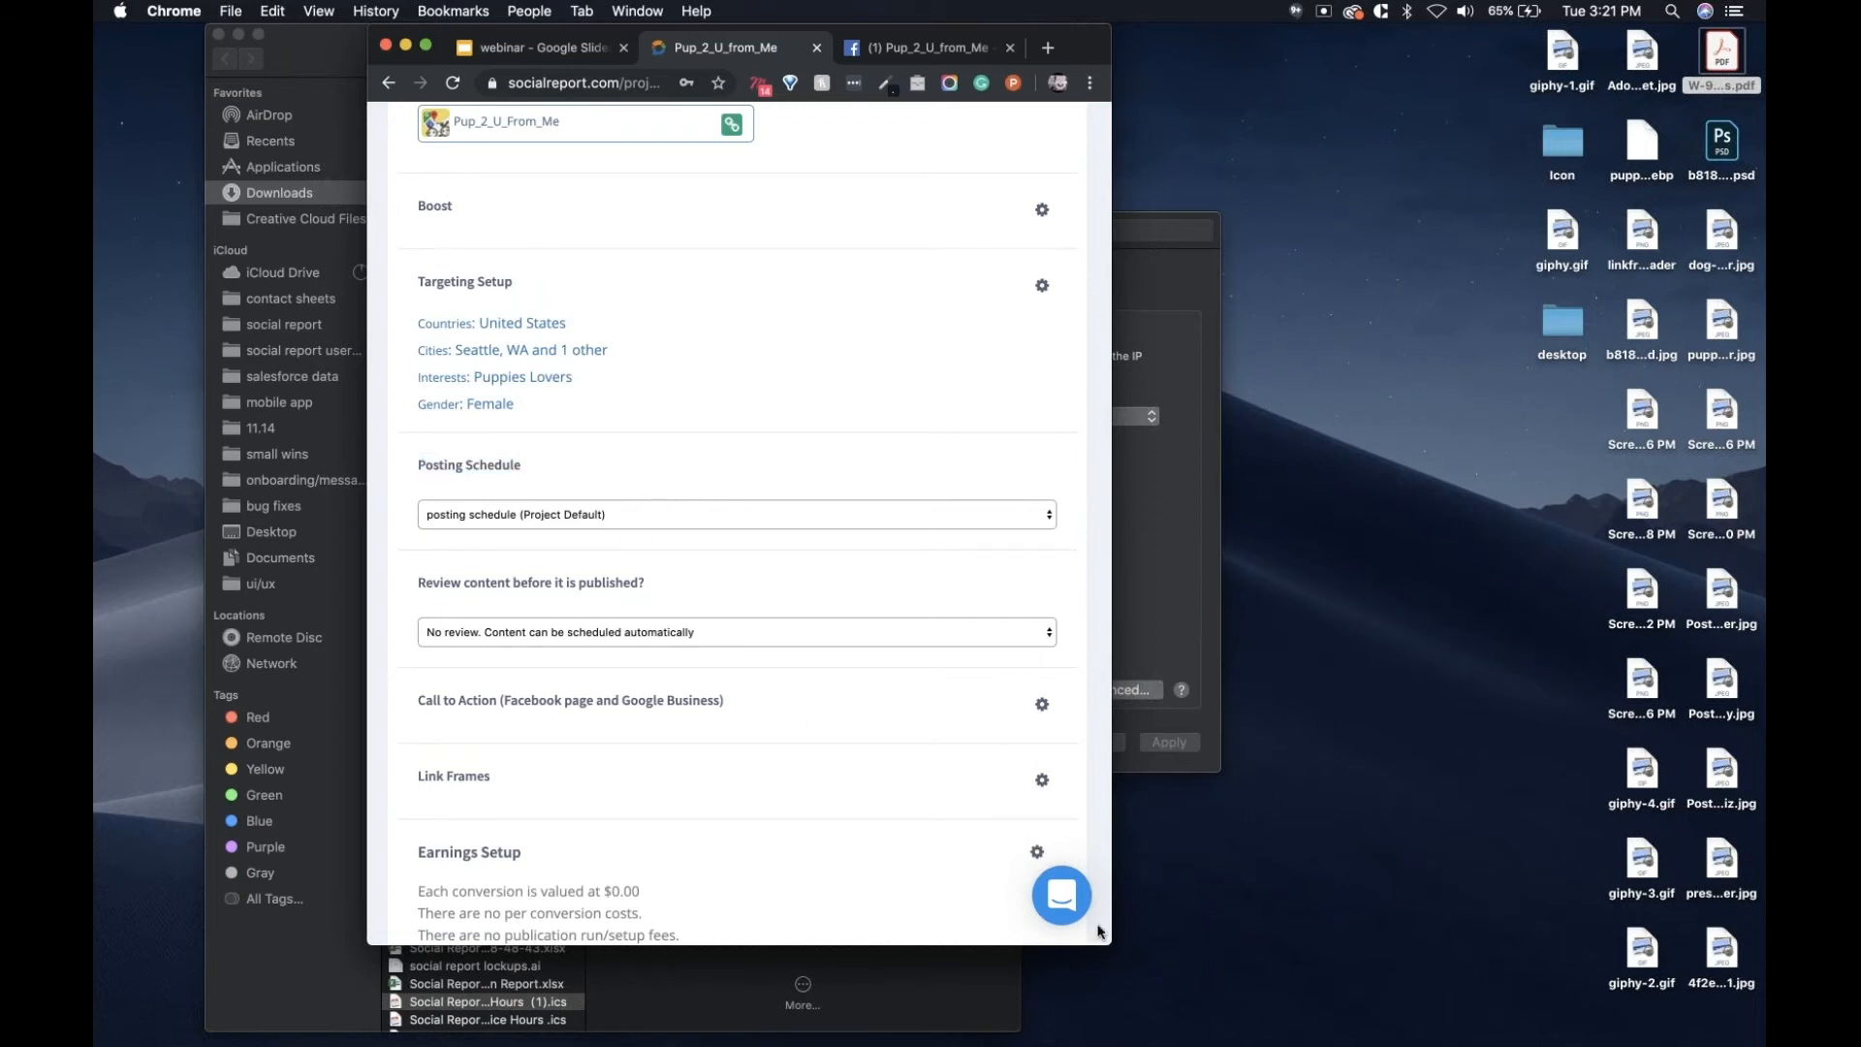
Widen the browser window back to two columns and check which posting schedules the preset offers.
left_click_drag(1100, 932, 1400, 937)
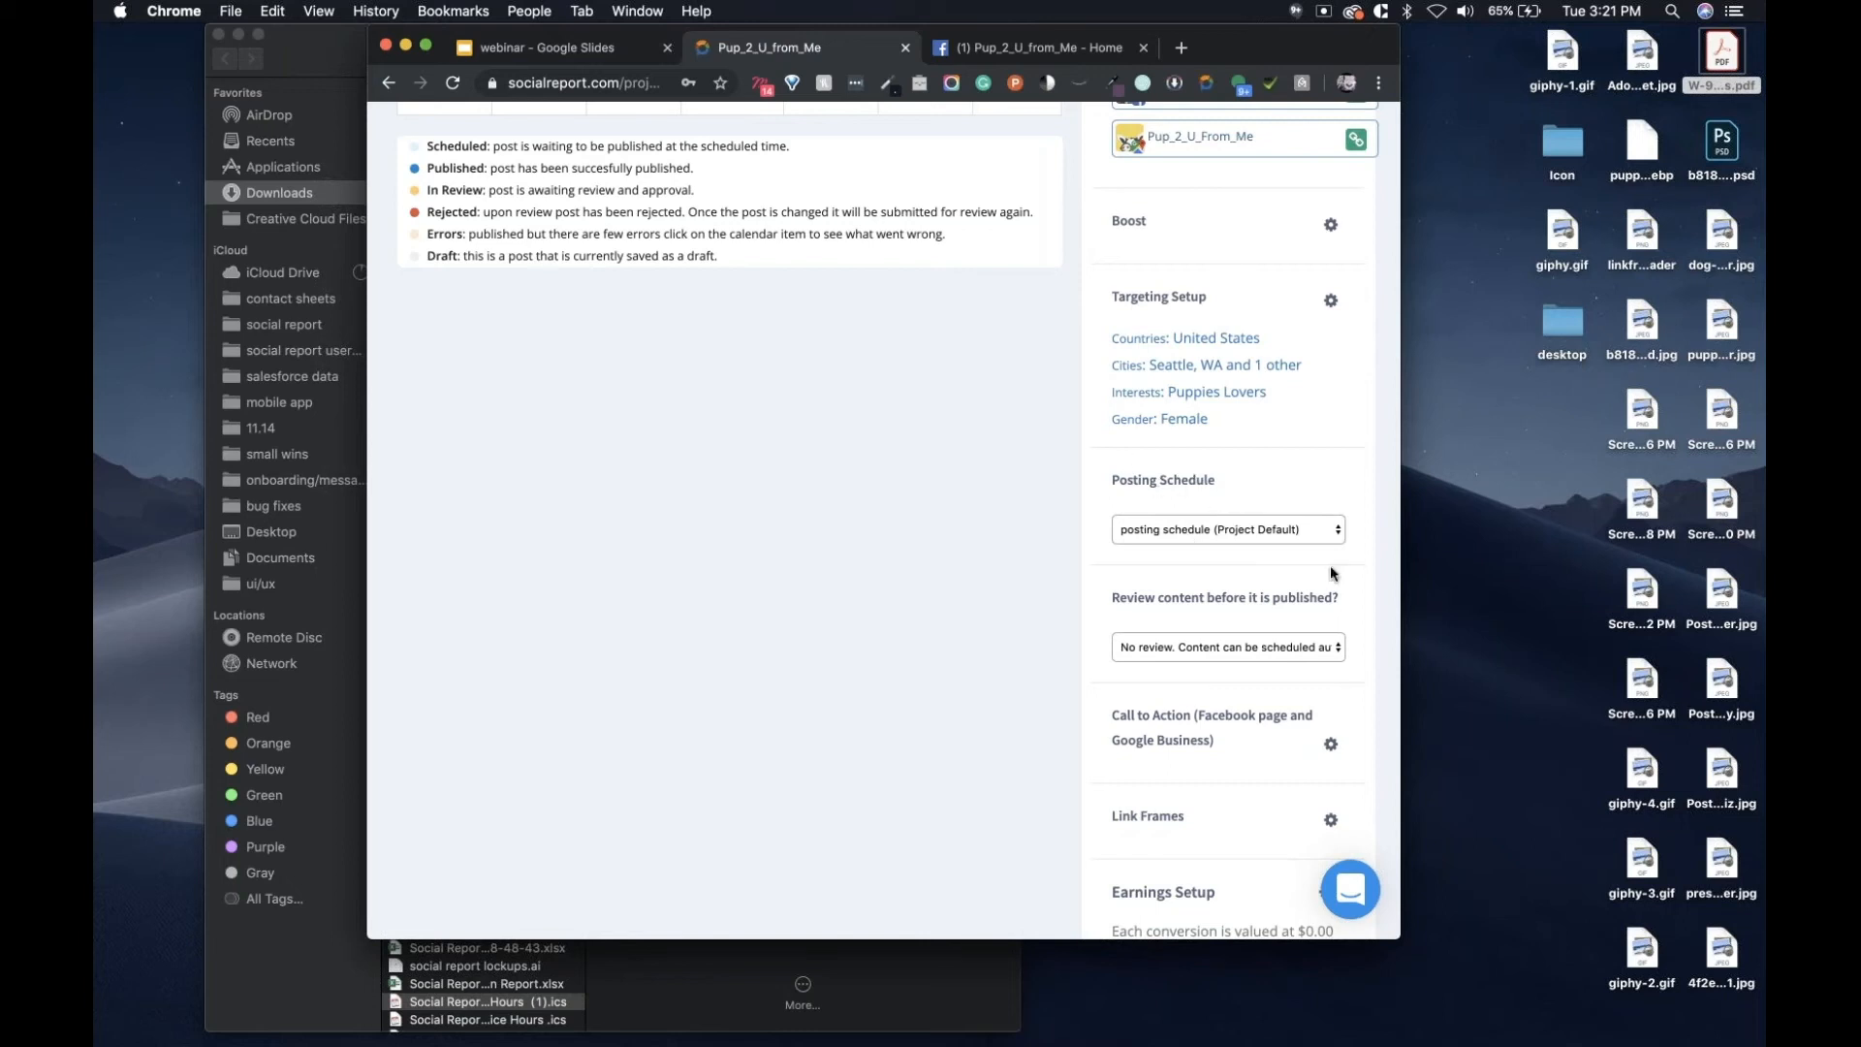
left_click(1330, 531)
left_click(1326, 498)
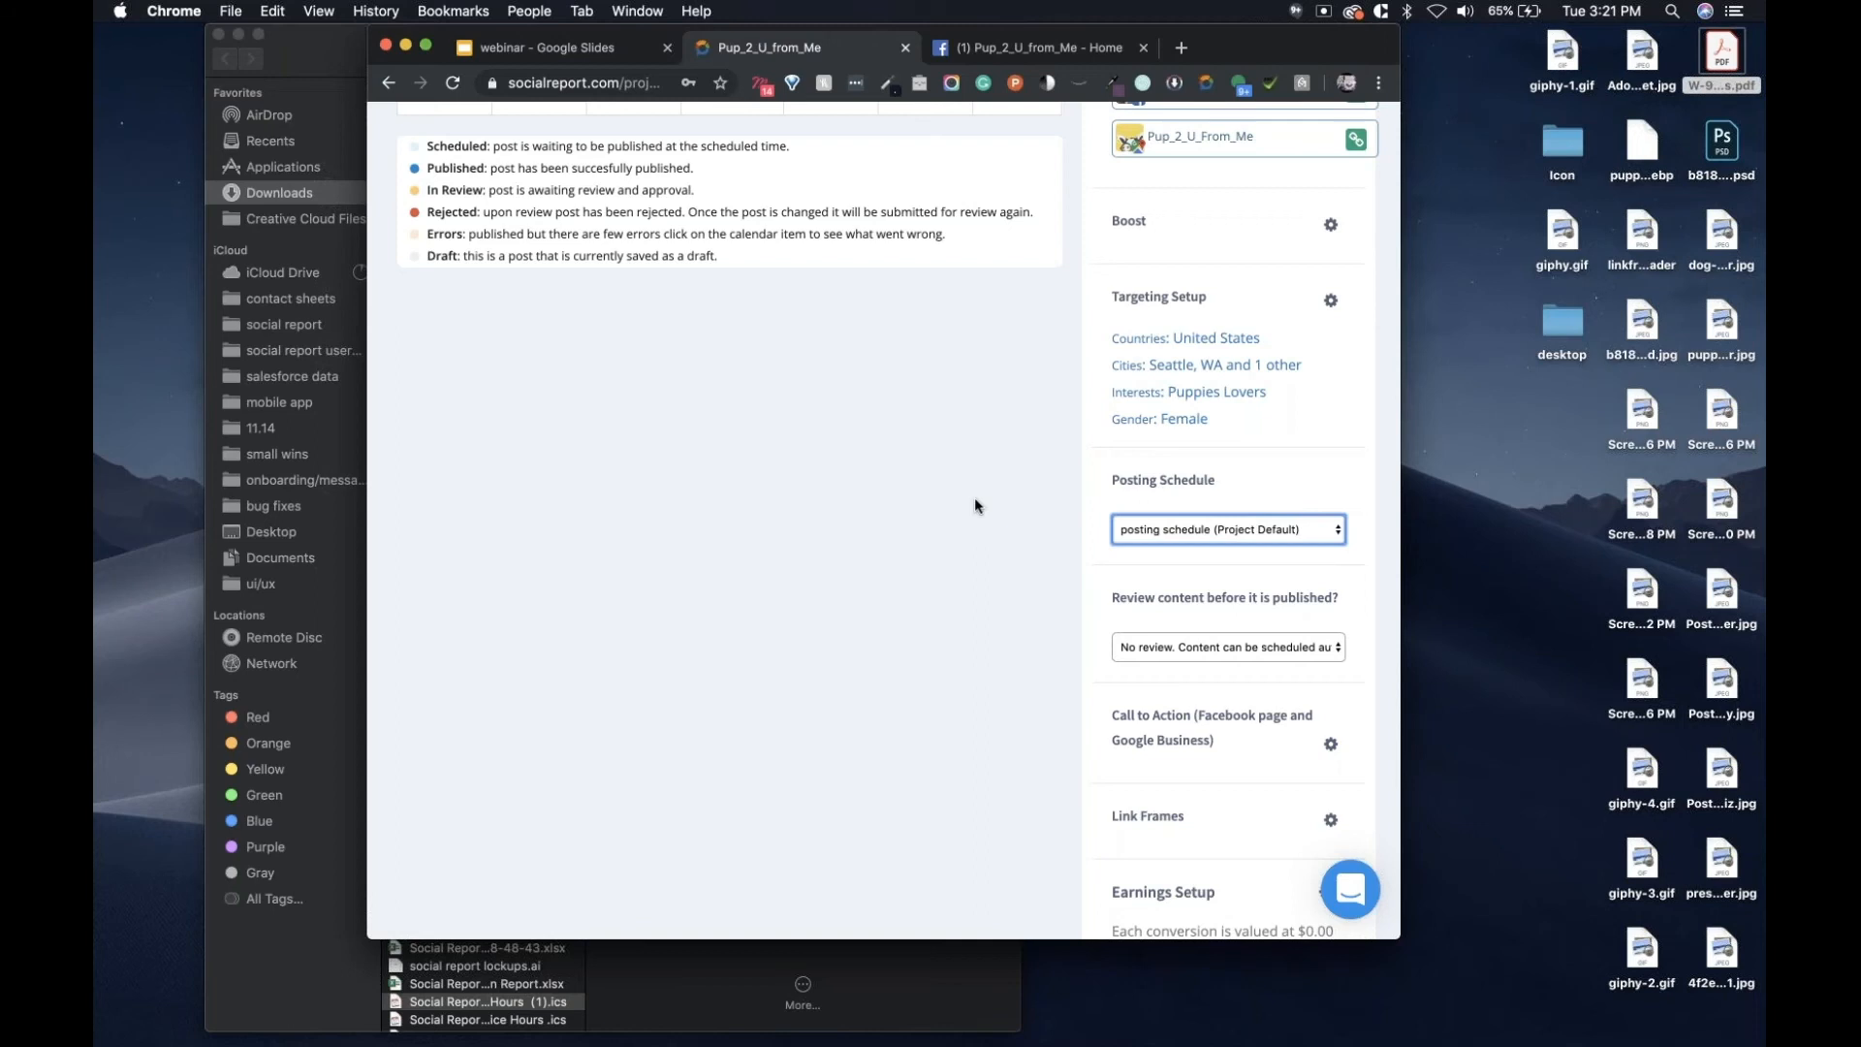
Start a new schedule from the project's Posting Schedules and add a 9 am posting time on Tuesday.
scroll(953, 500, "up", 10)
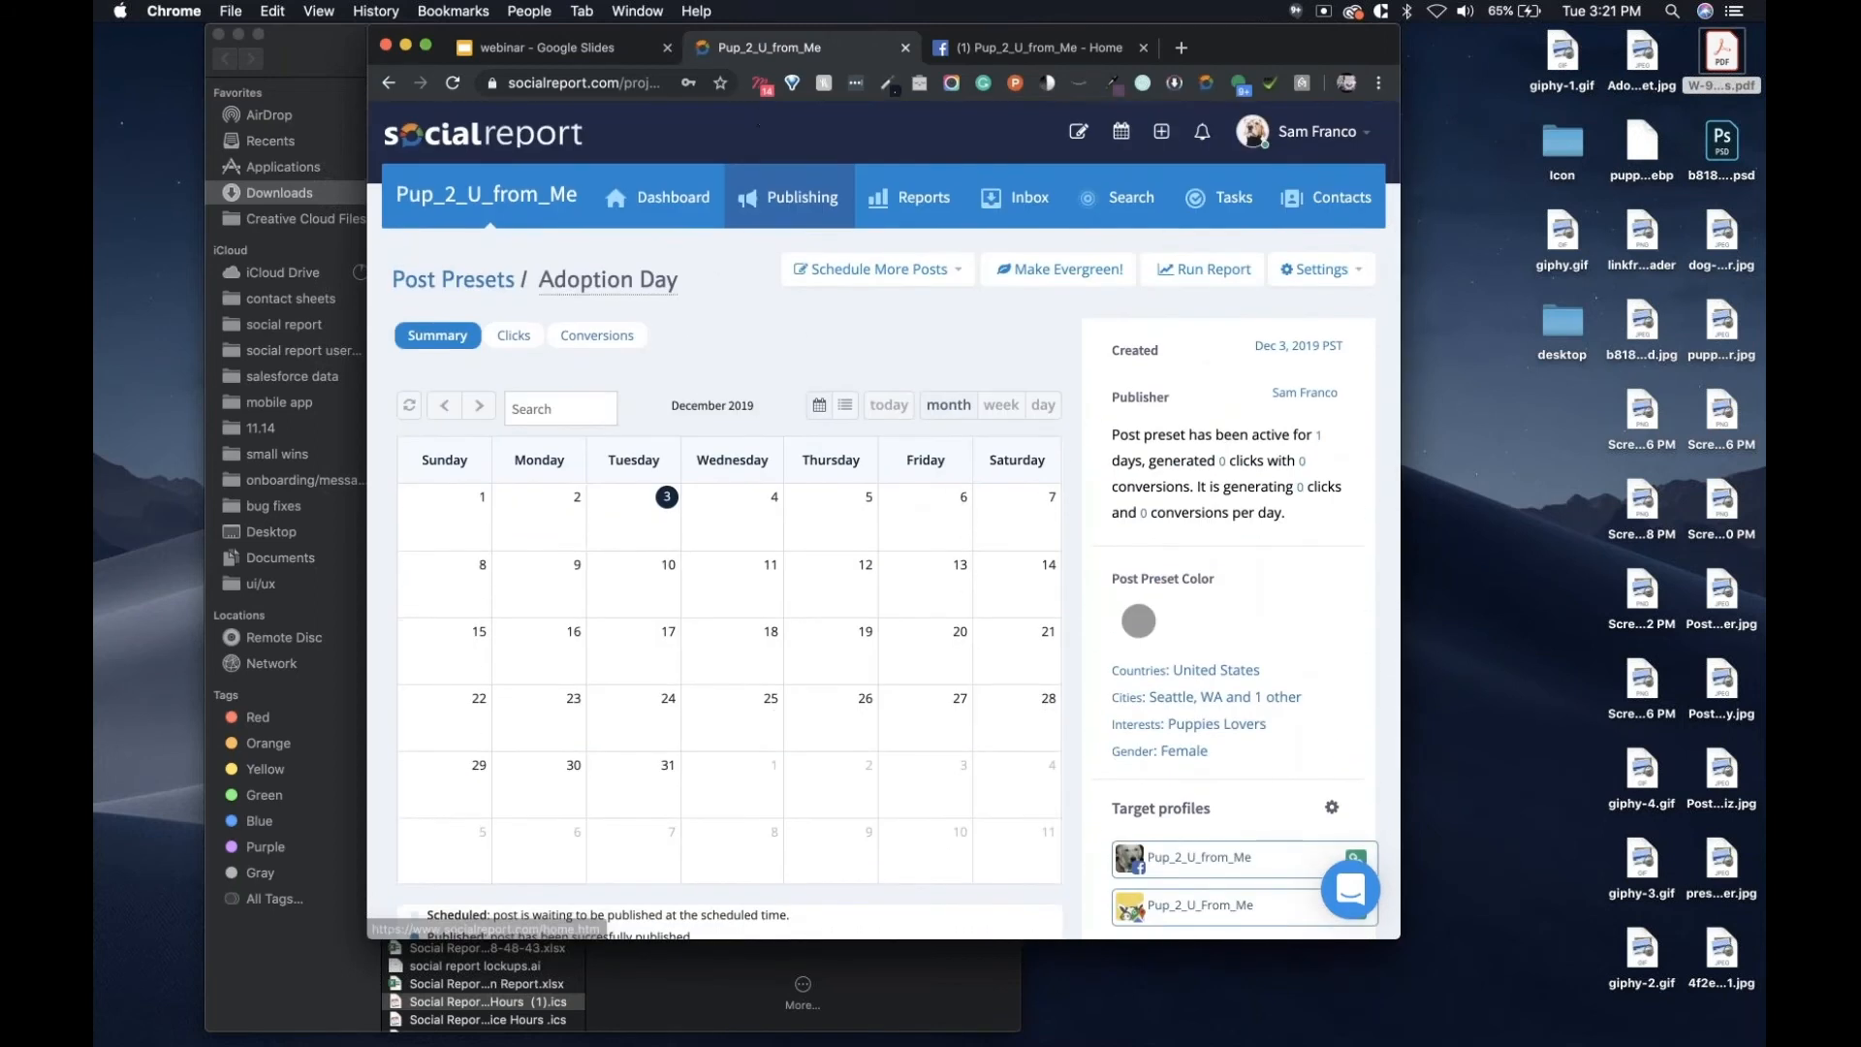
mouse_move(791, 202)
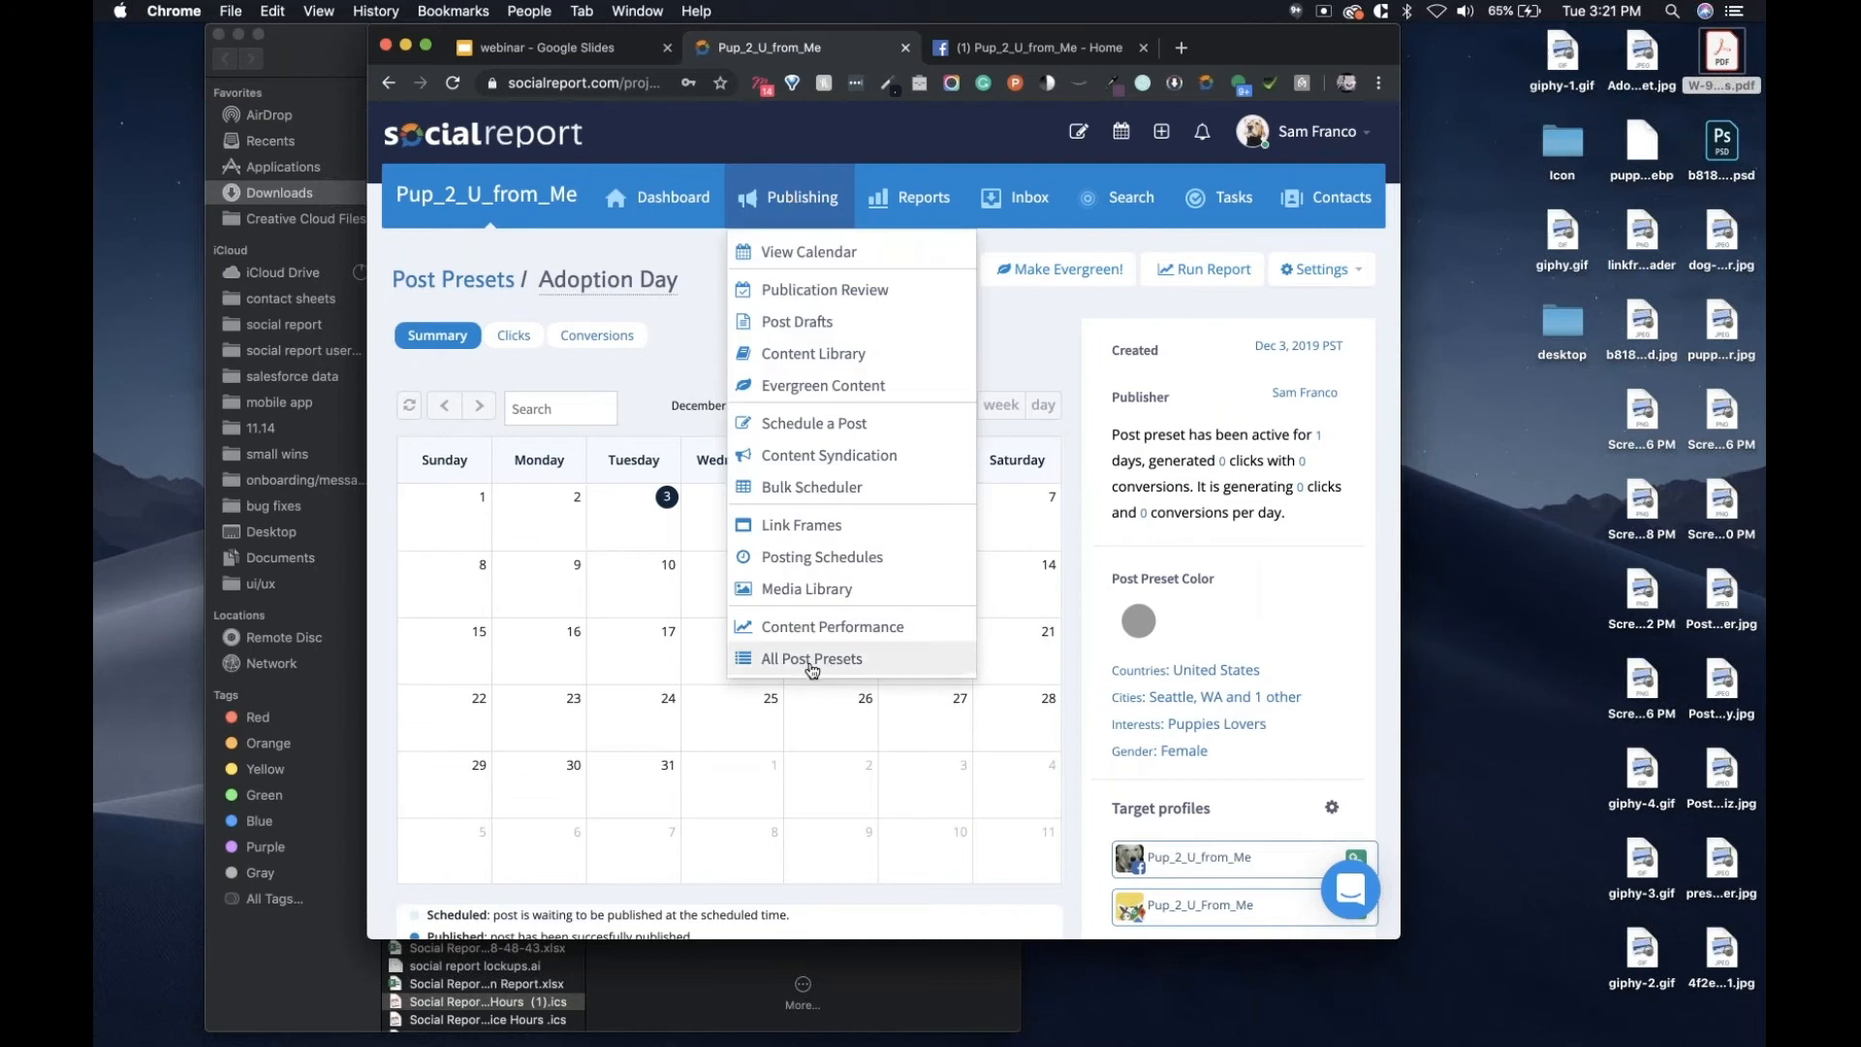
left_click(907, 572)
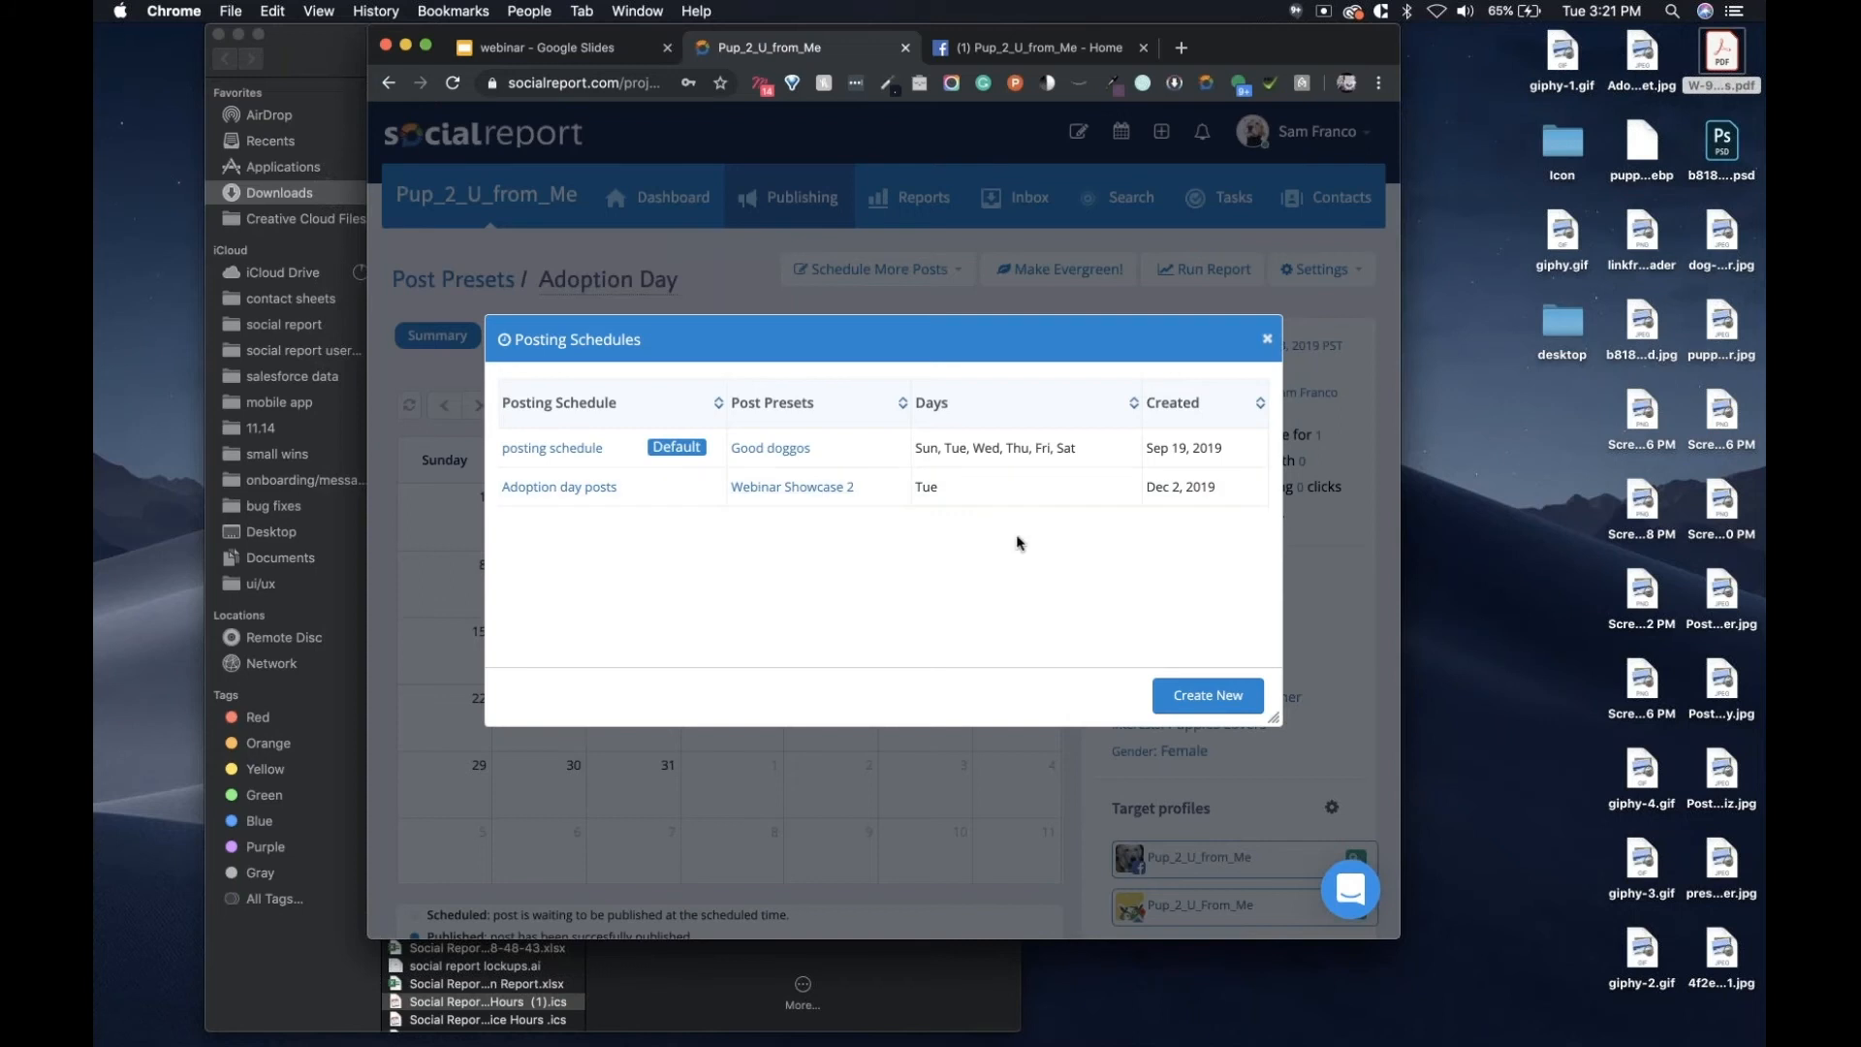
left_click(1194, 710)
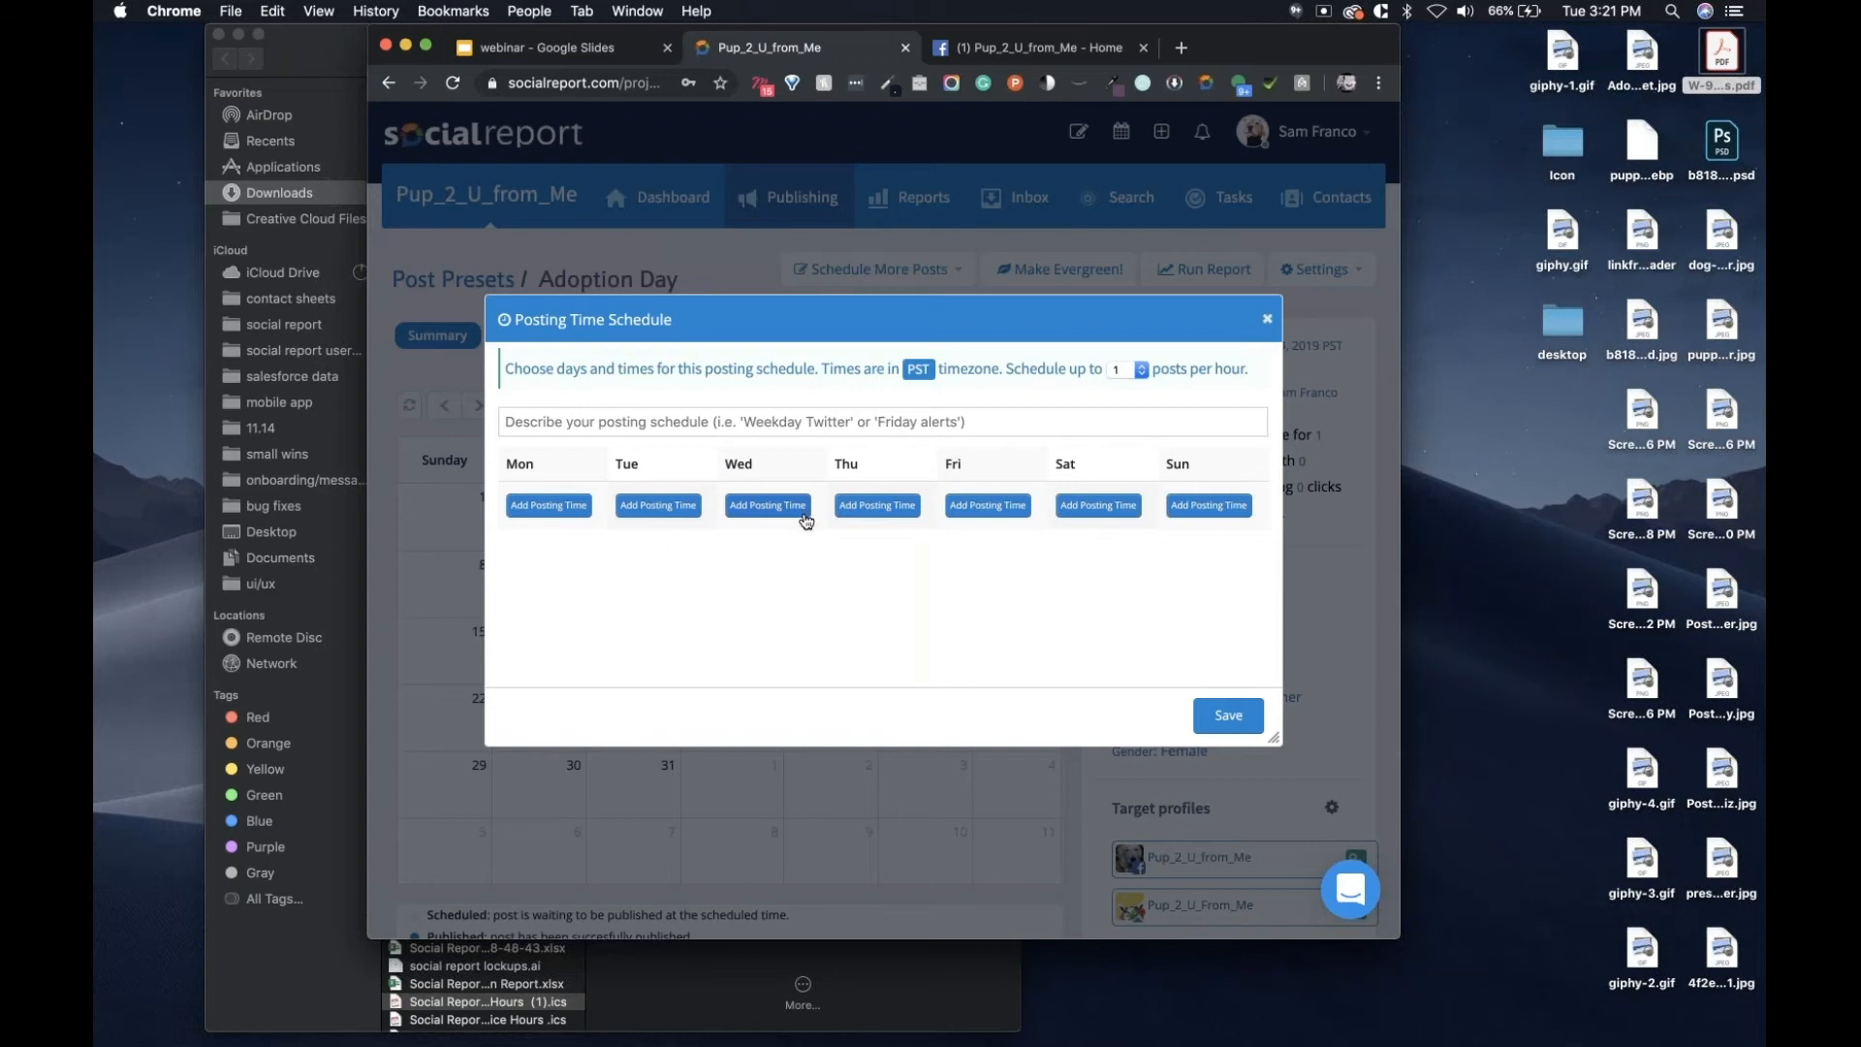
left_click(668, 516)
scroll(668, 619, "down", 3)
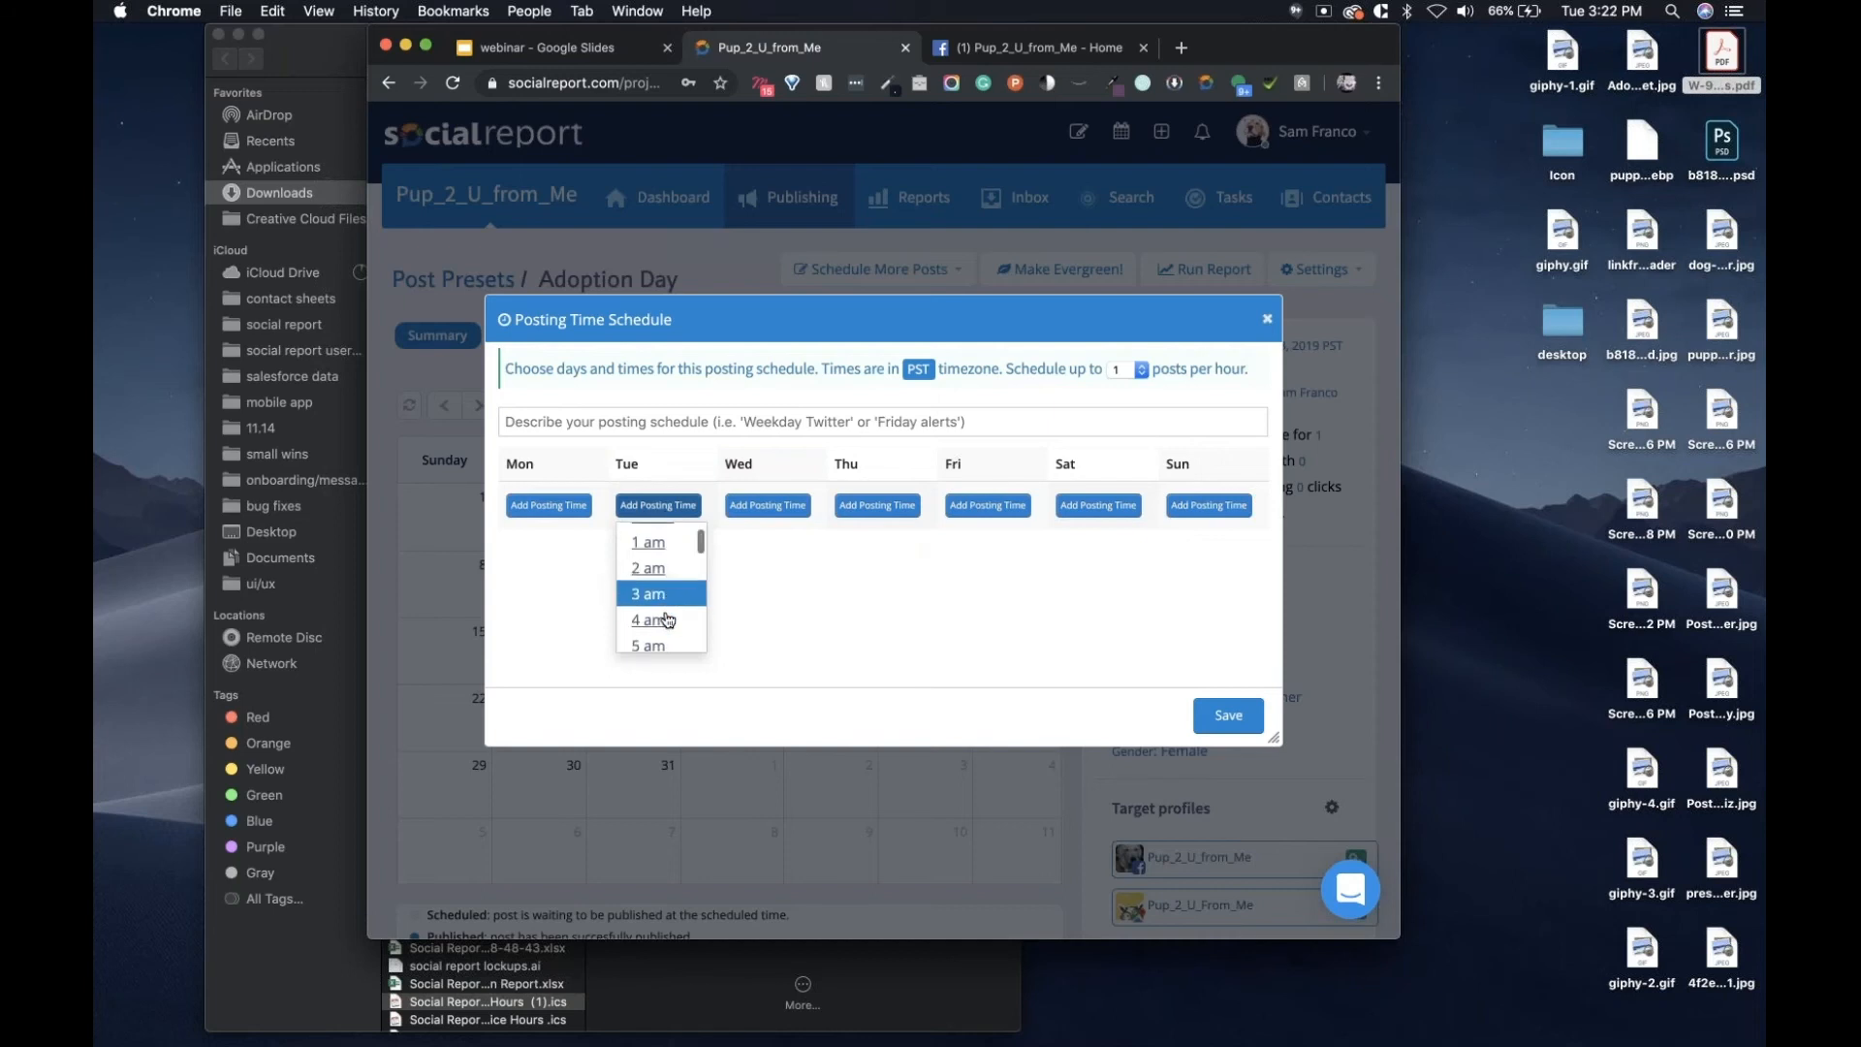
scroll(668, 618, "down", 2)
left_click(674, 597)
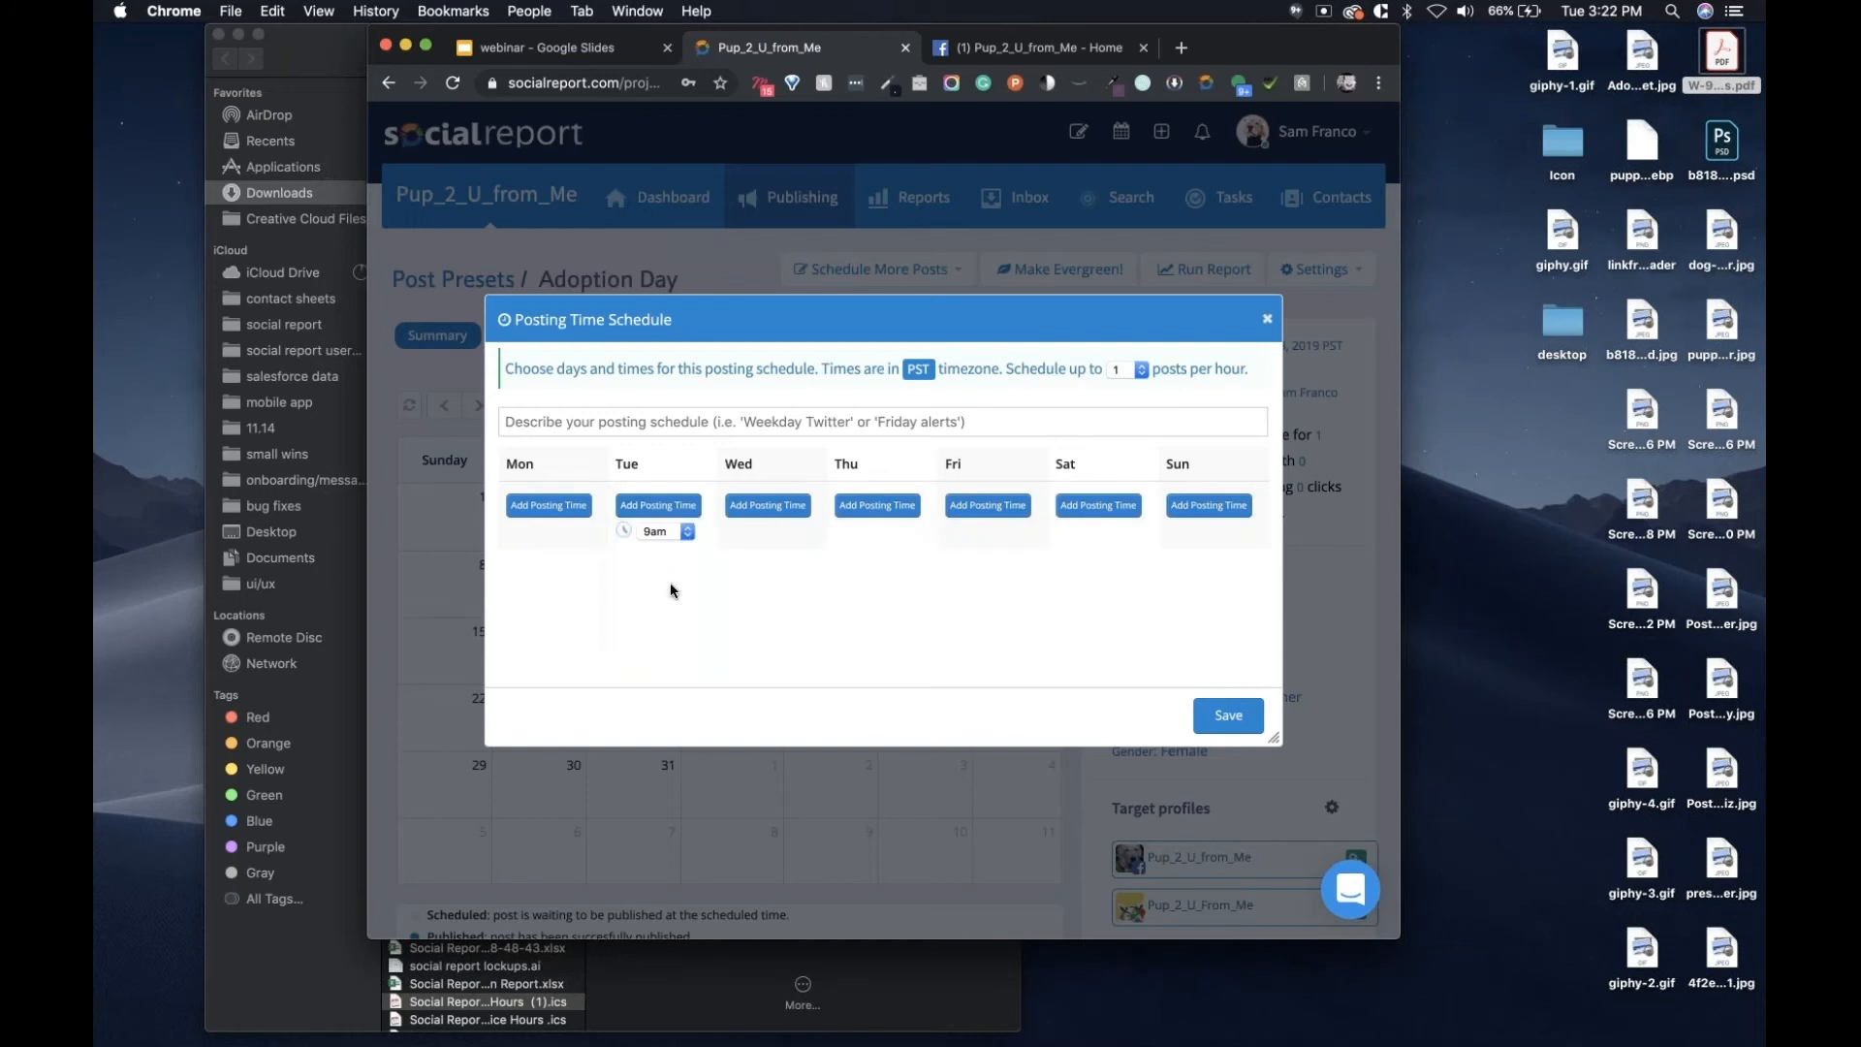
Add 1 pm and 5 pm posting times to Tuesday in the new schedule.
left_click(679, 514)
scroll(672, 597, "down", 3)
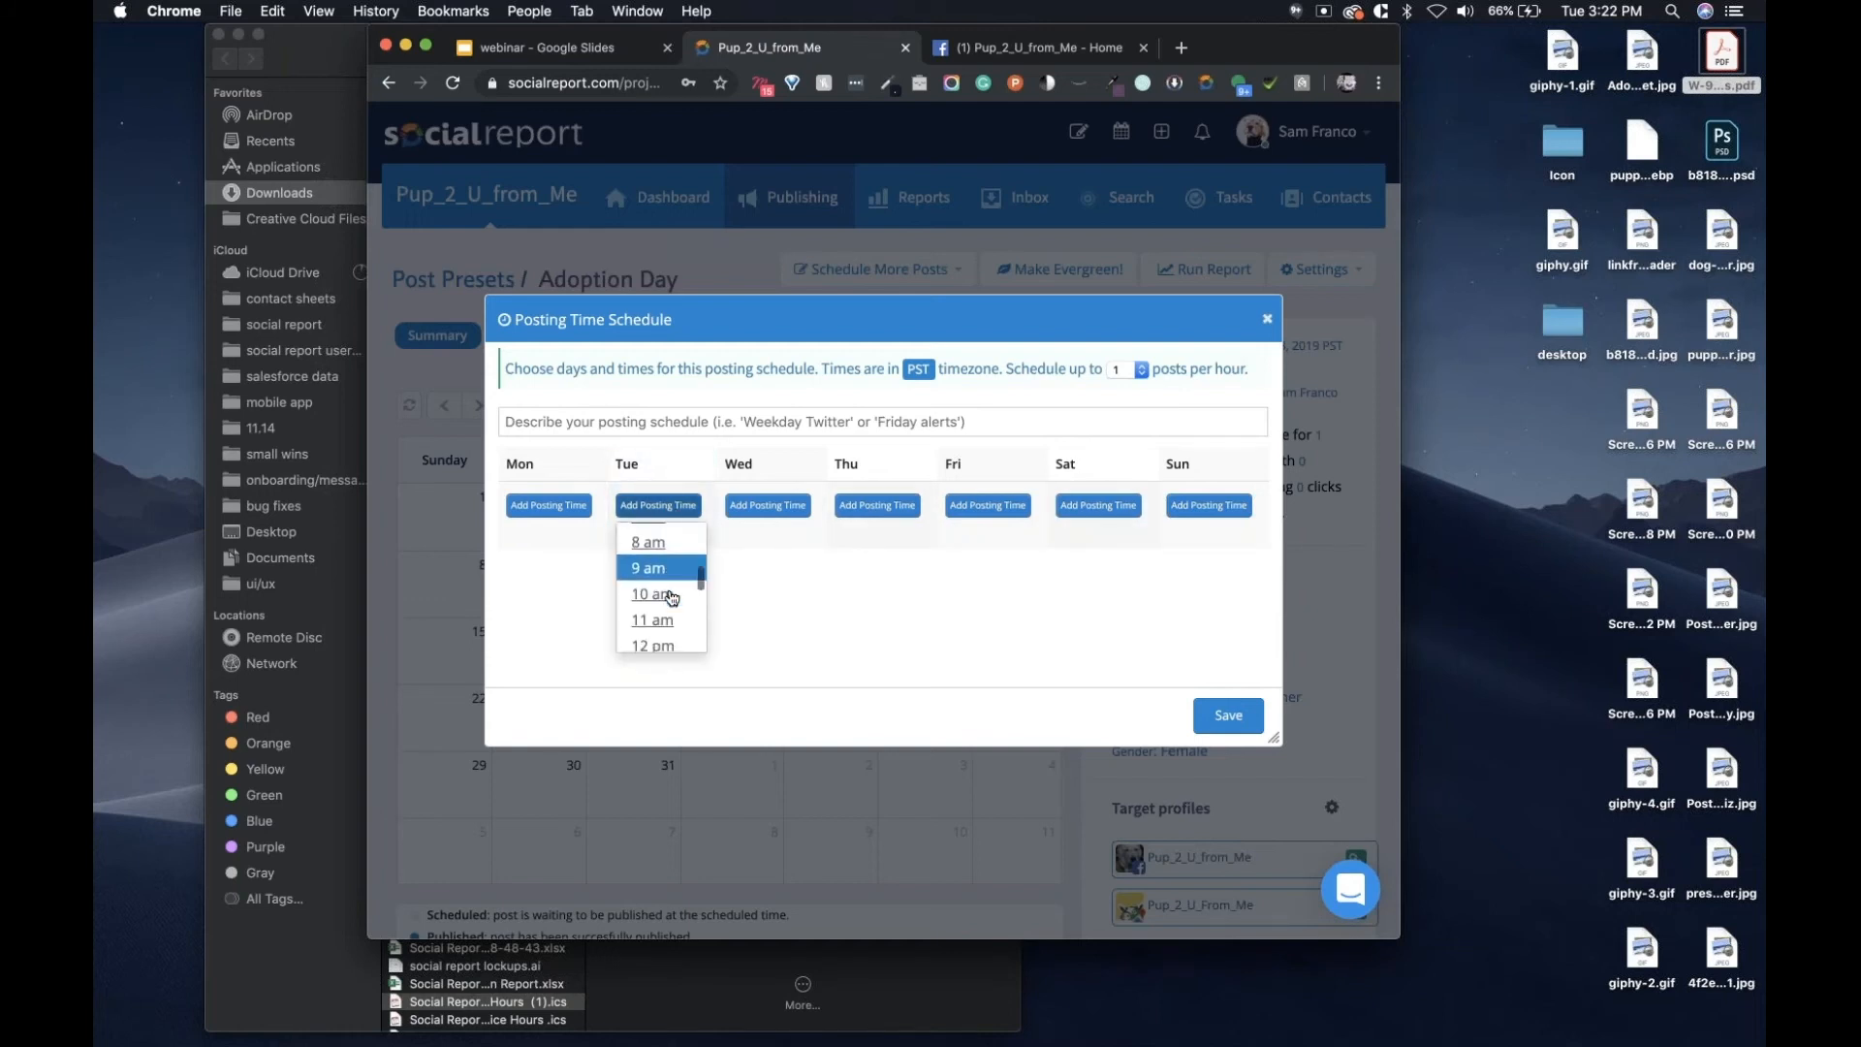
left_click(672, 597)
left_click(675, 502)
scroll(667, 601, "down", 5)
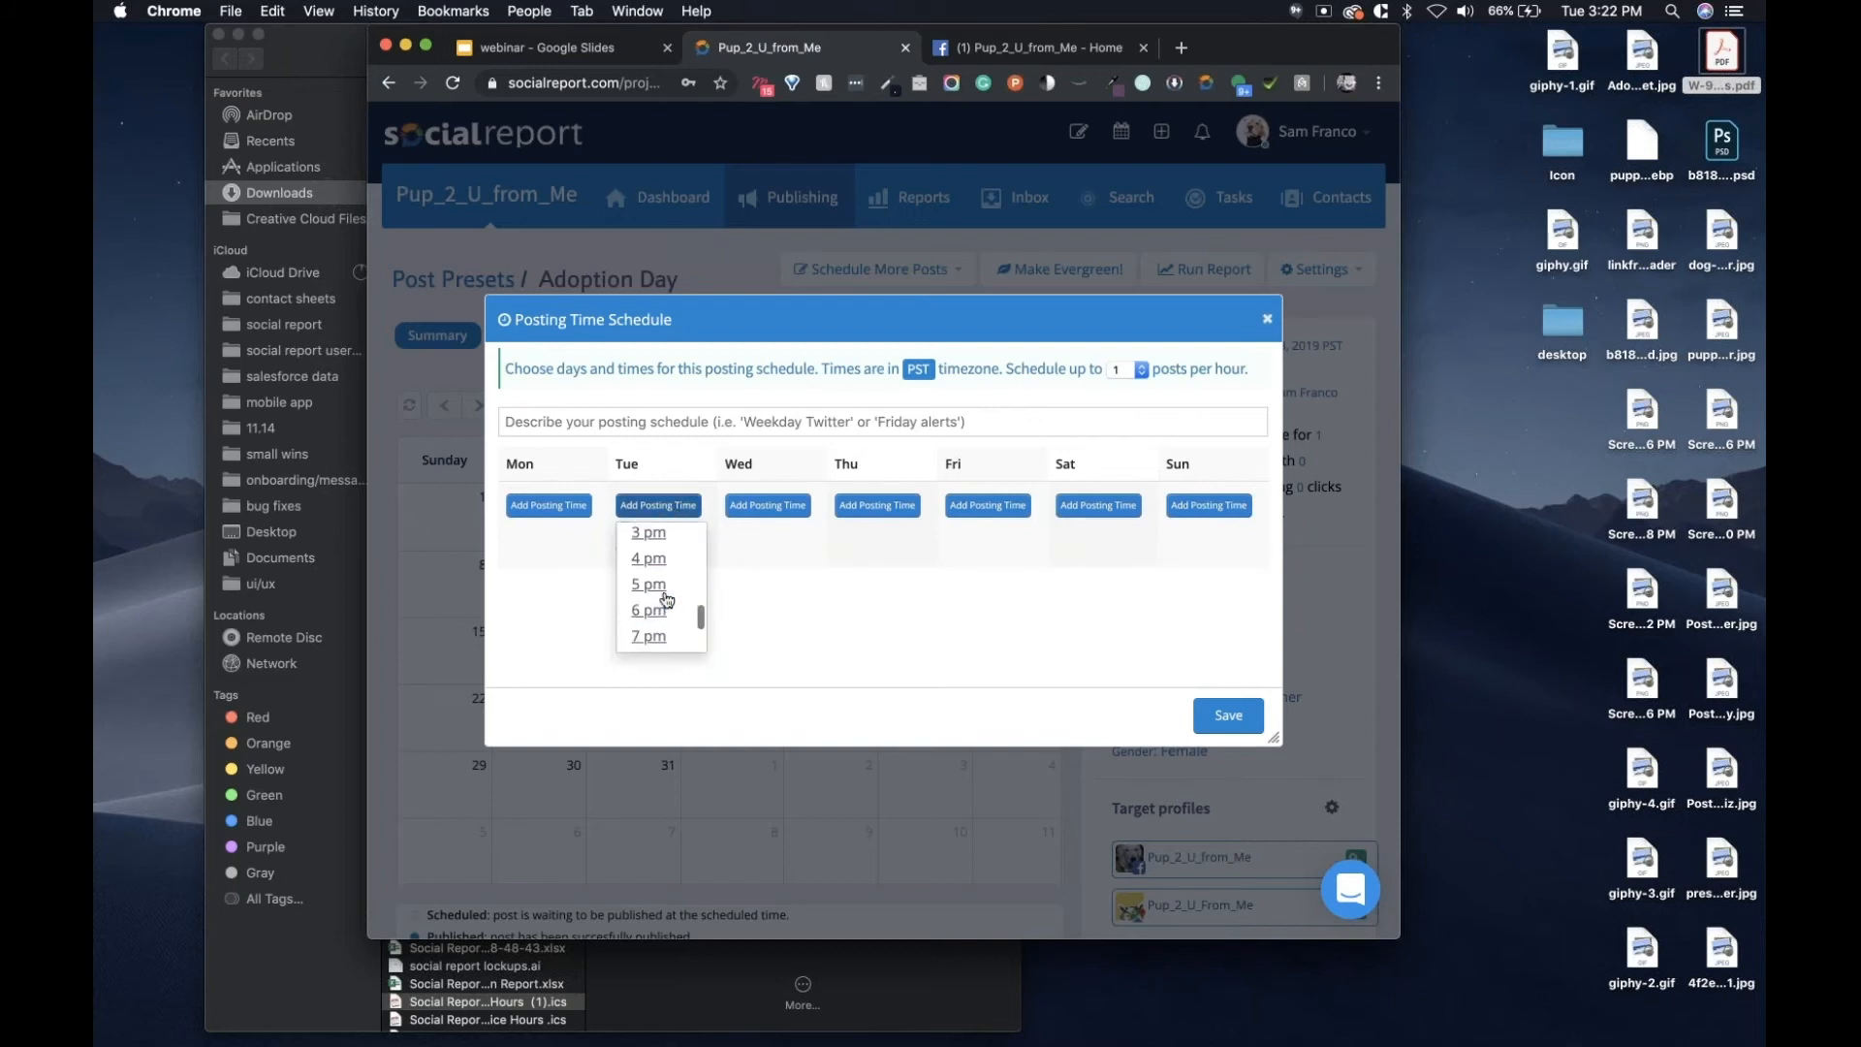
left_click(669, 588)
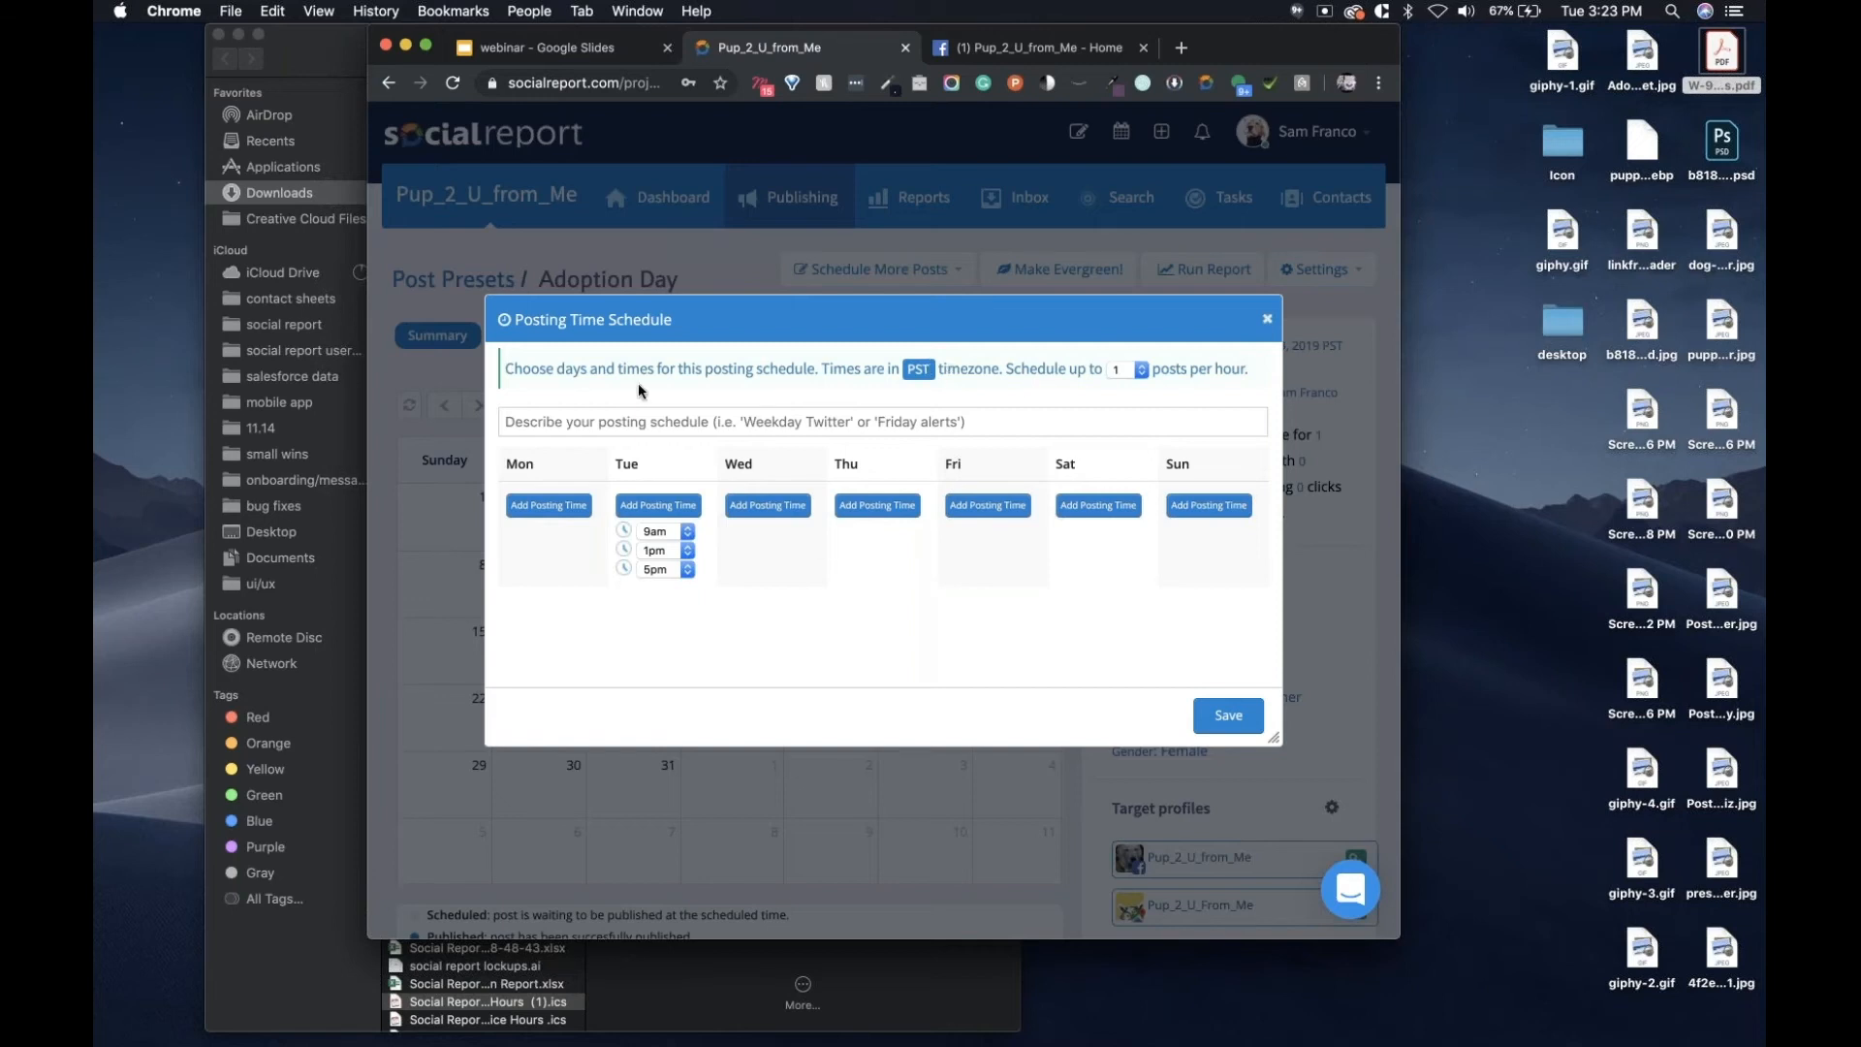
Try hourly limits of 2 and 15 posts for the schedule and return the limit to 1.
left_click_drag(920, 370, 933, 376)
left_click(911, 369)
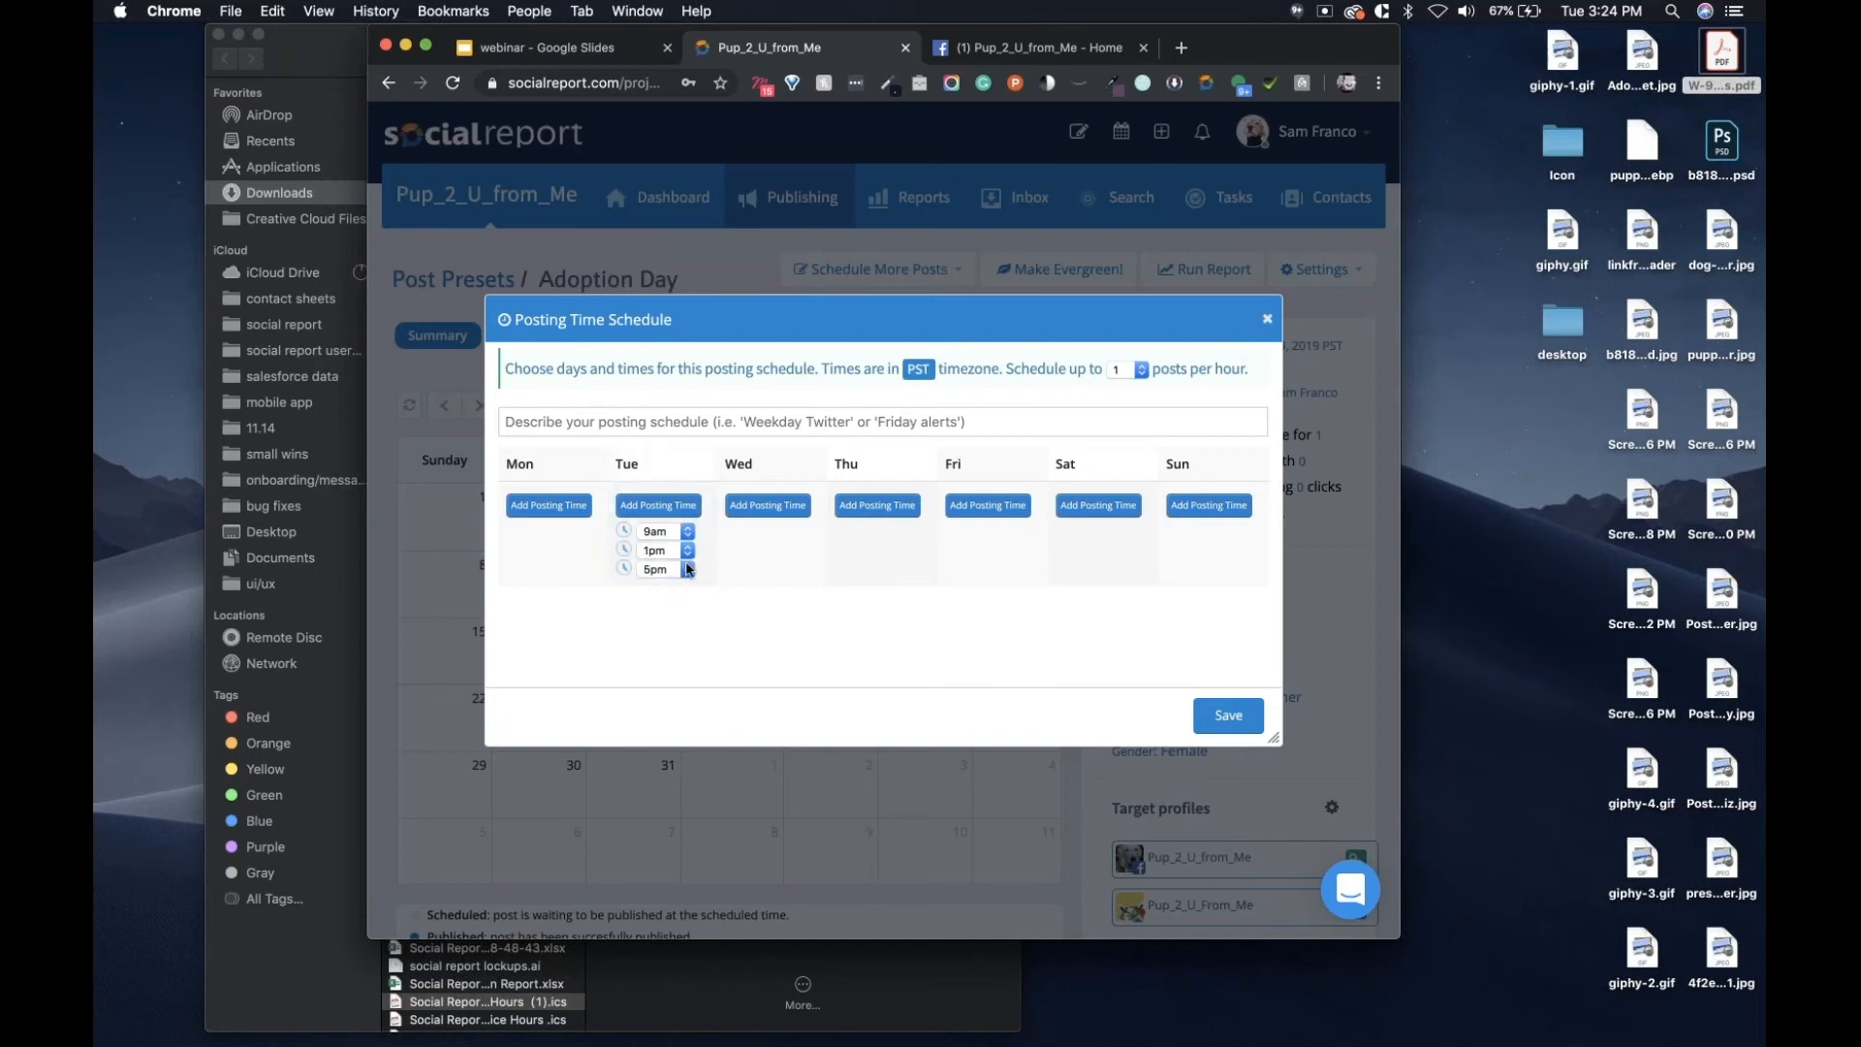
left_click(1116, 372)
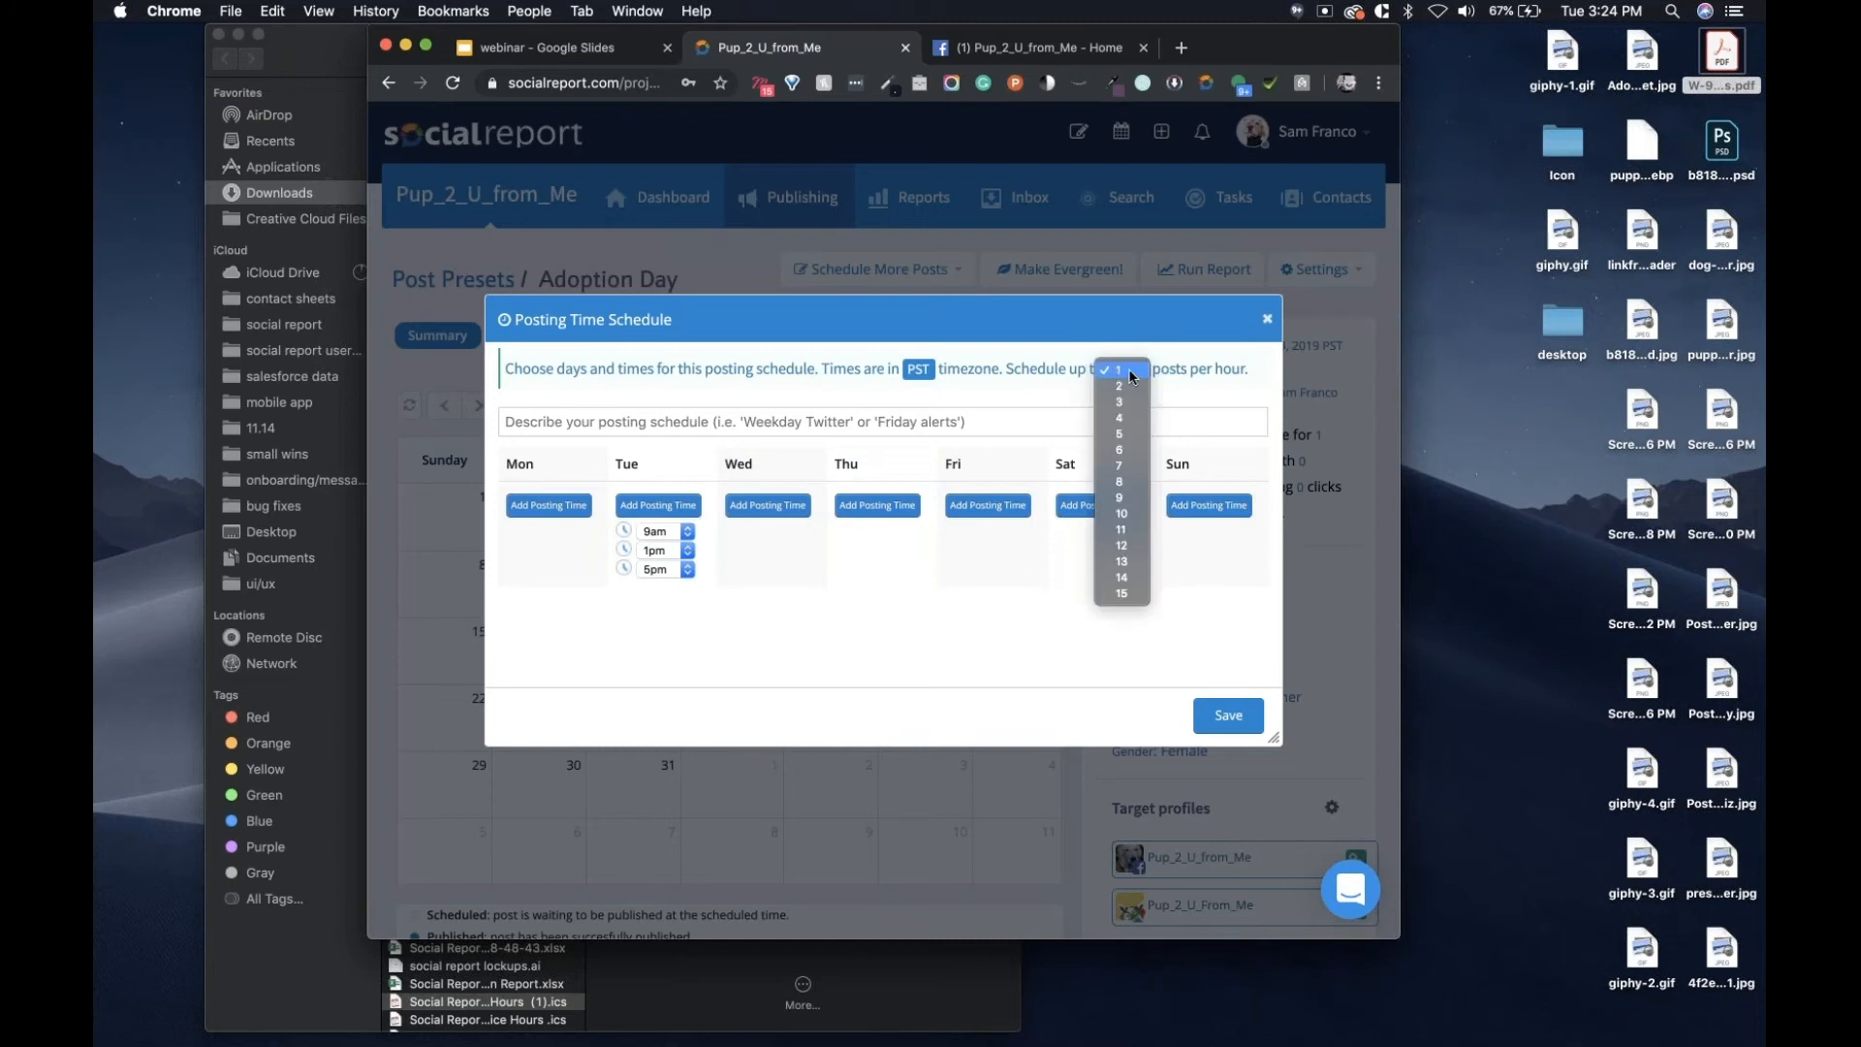
key("Down")
key("Down")
left_click(1128, 388)
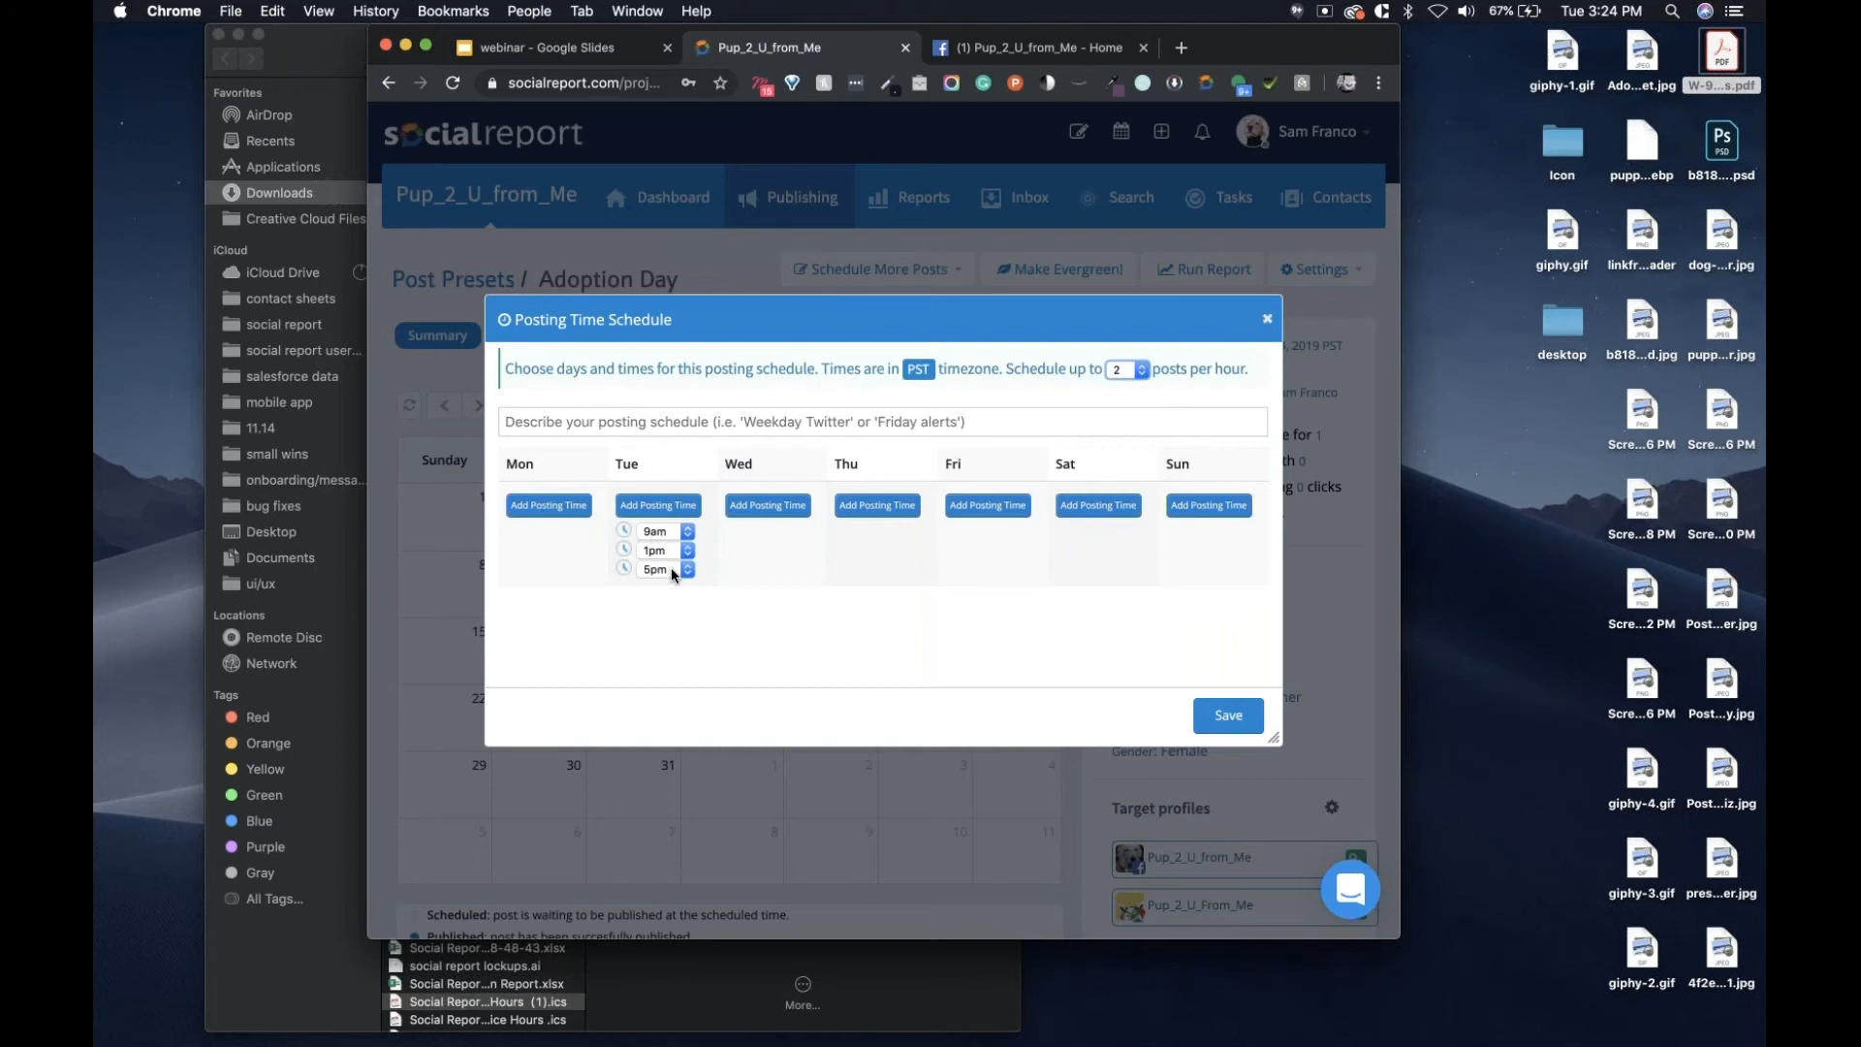
left_click(1140, 378)
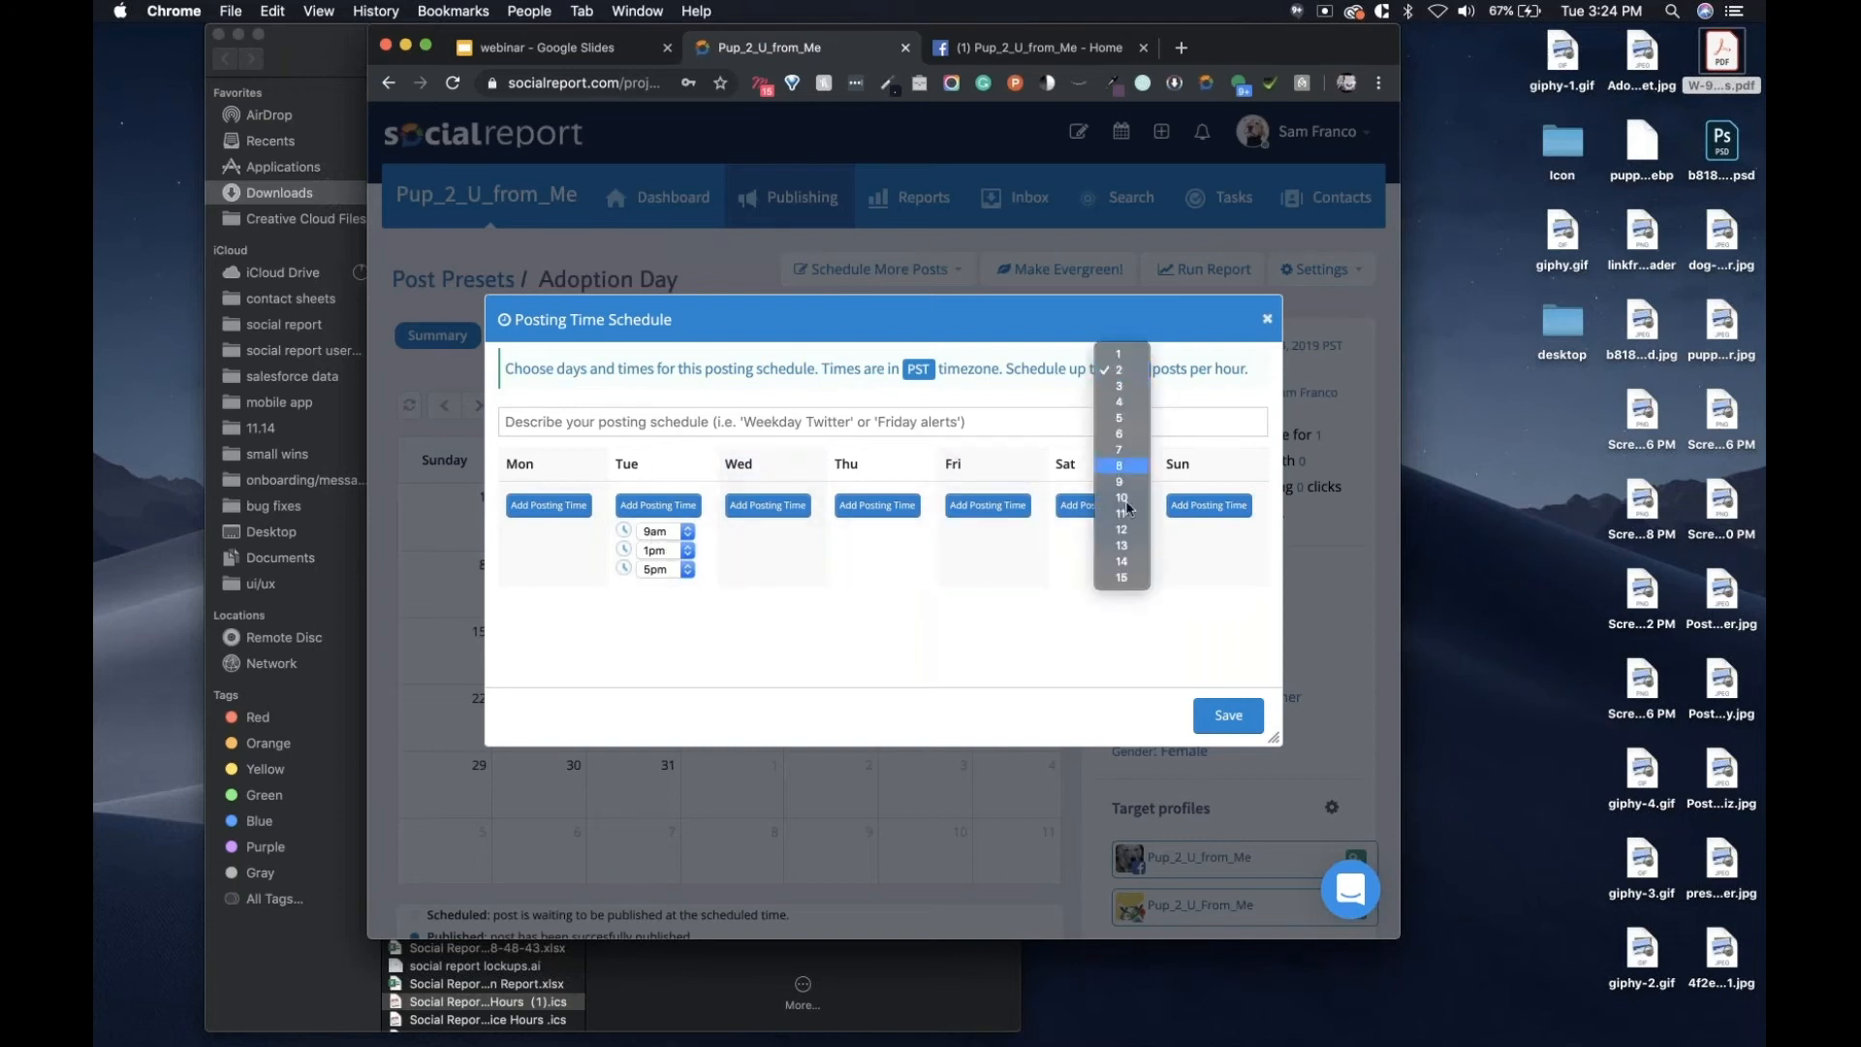
left_click(1125, 578)
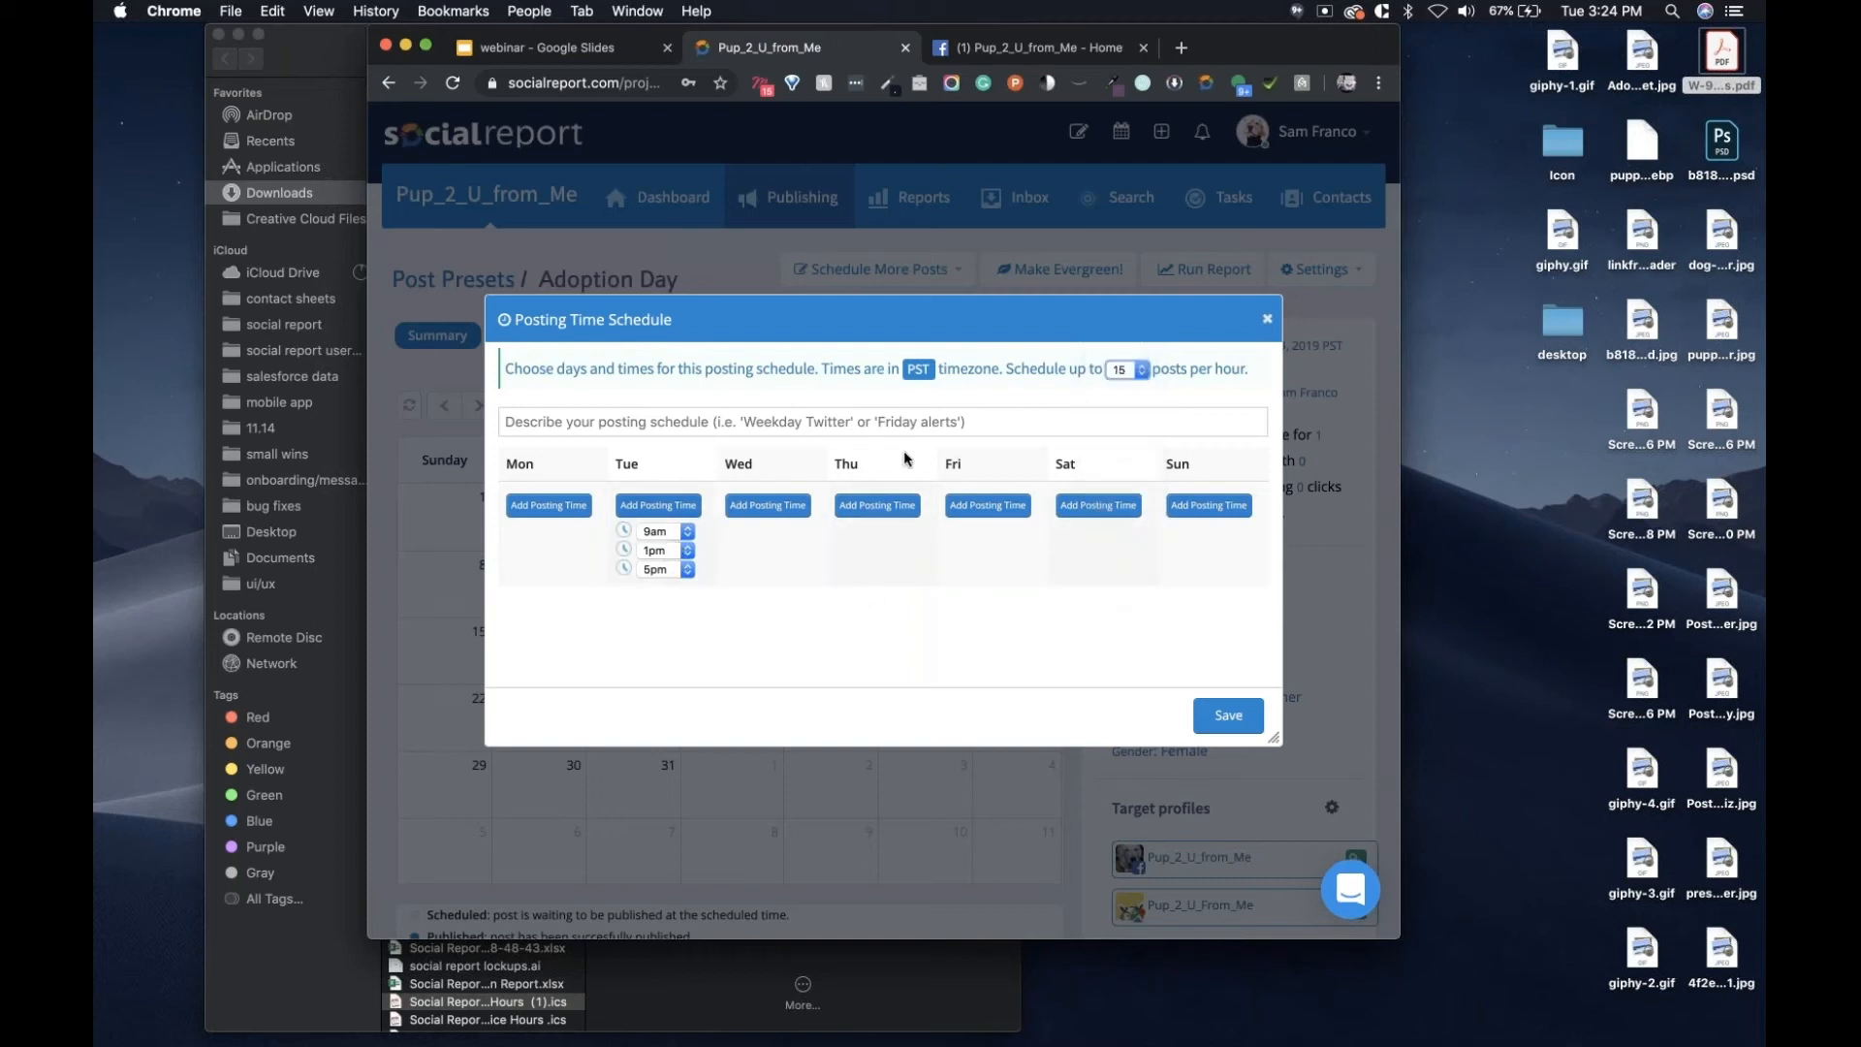
left_click(1137, 369)
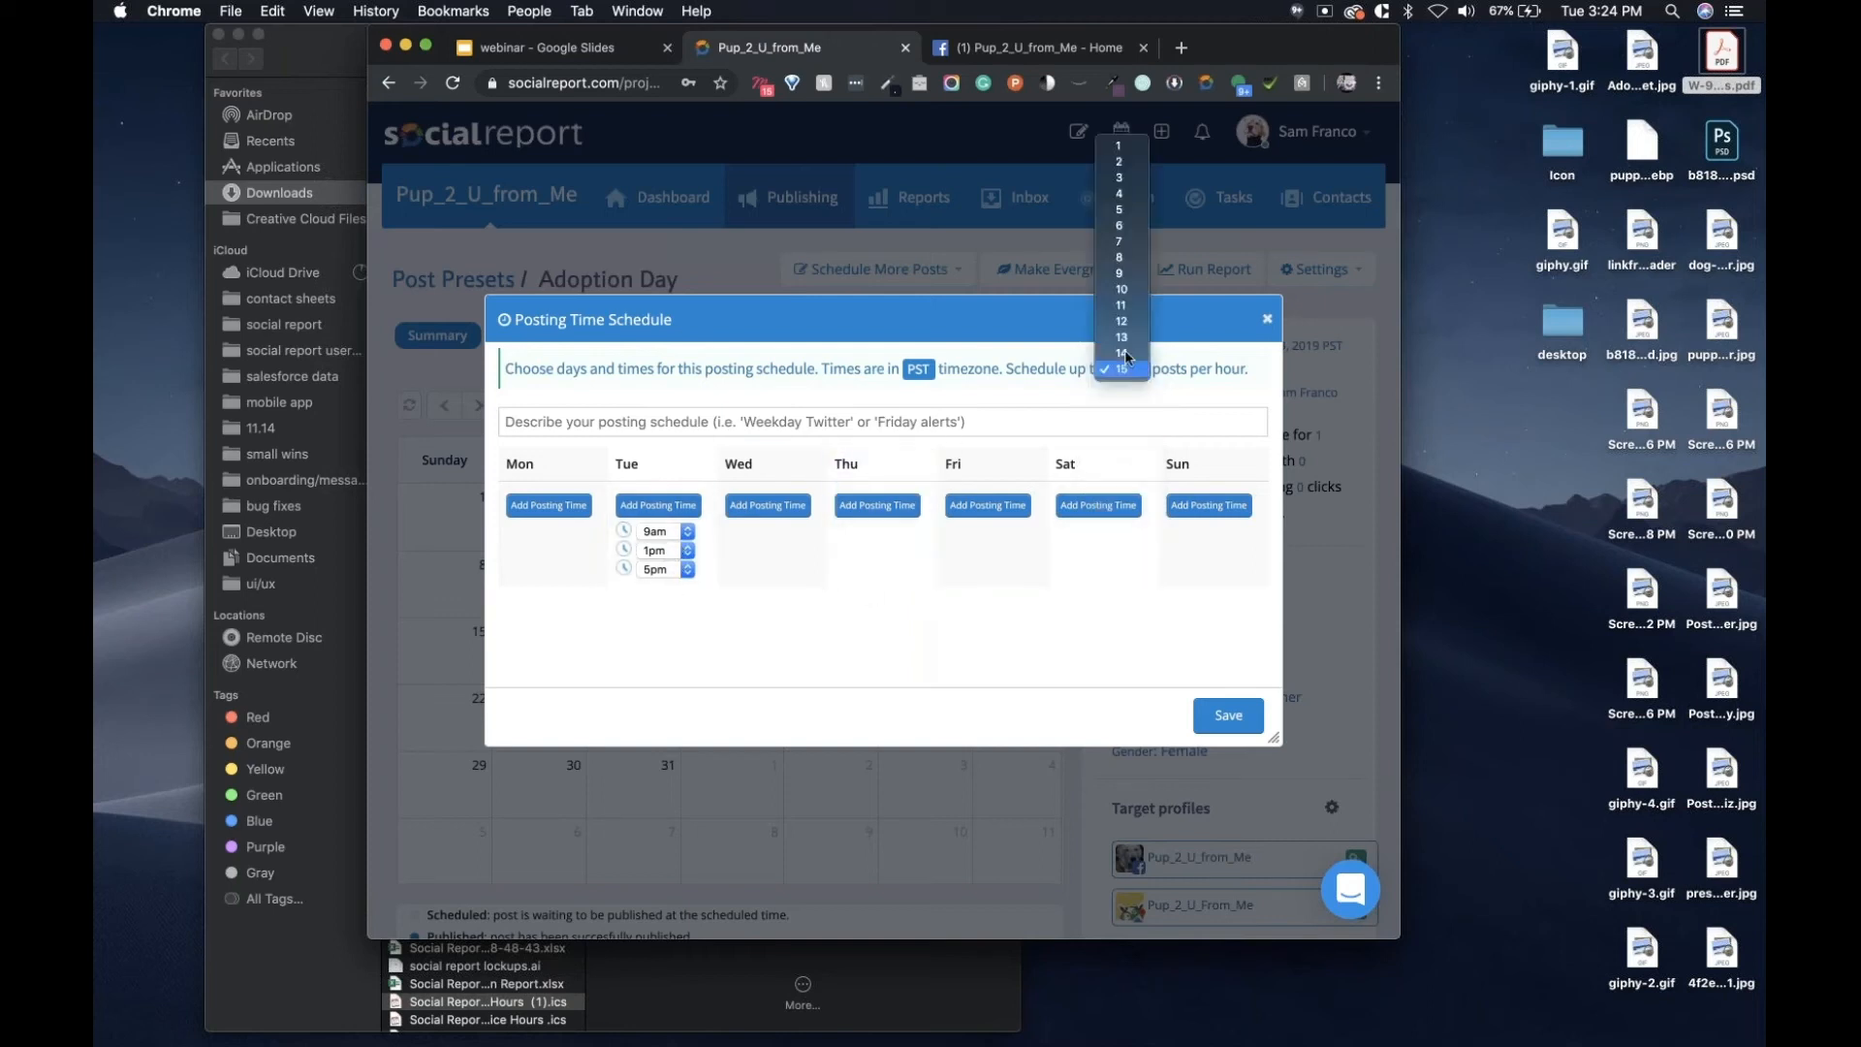
left_click(1123, 142)
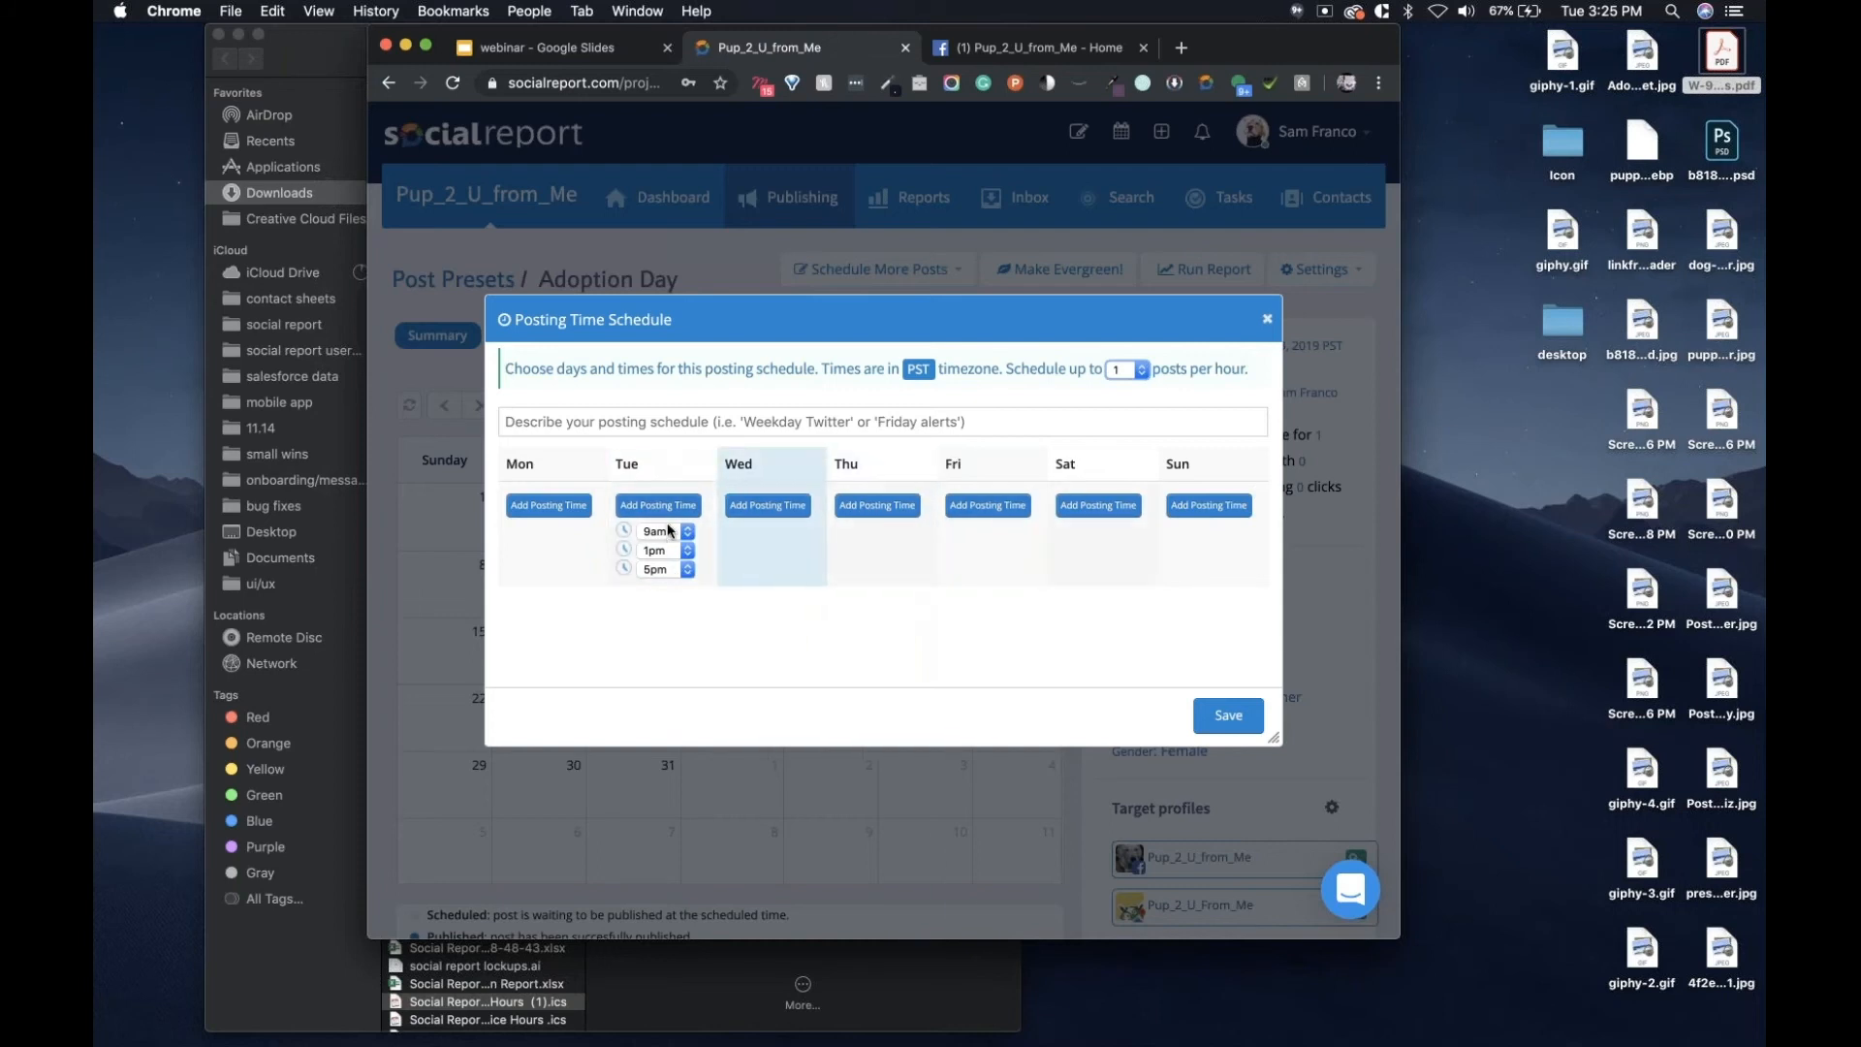
Add a 9 am posting time to Friday and remove it again.
left_click(995, 525)
scroll(989, 601, "down", 2)
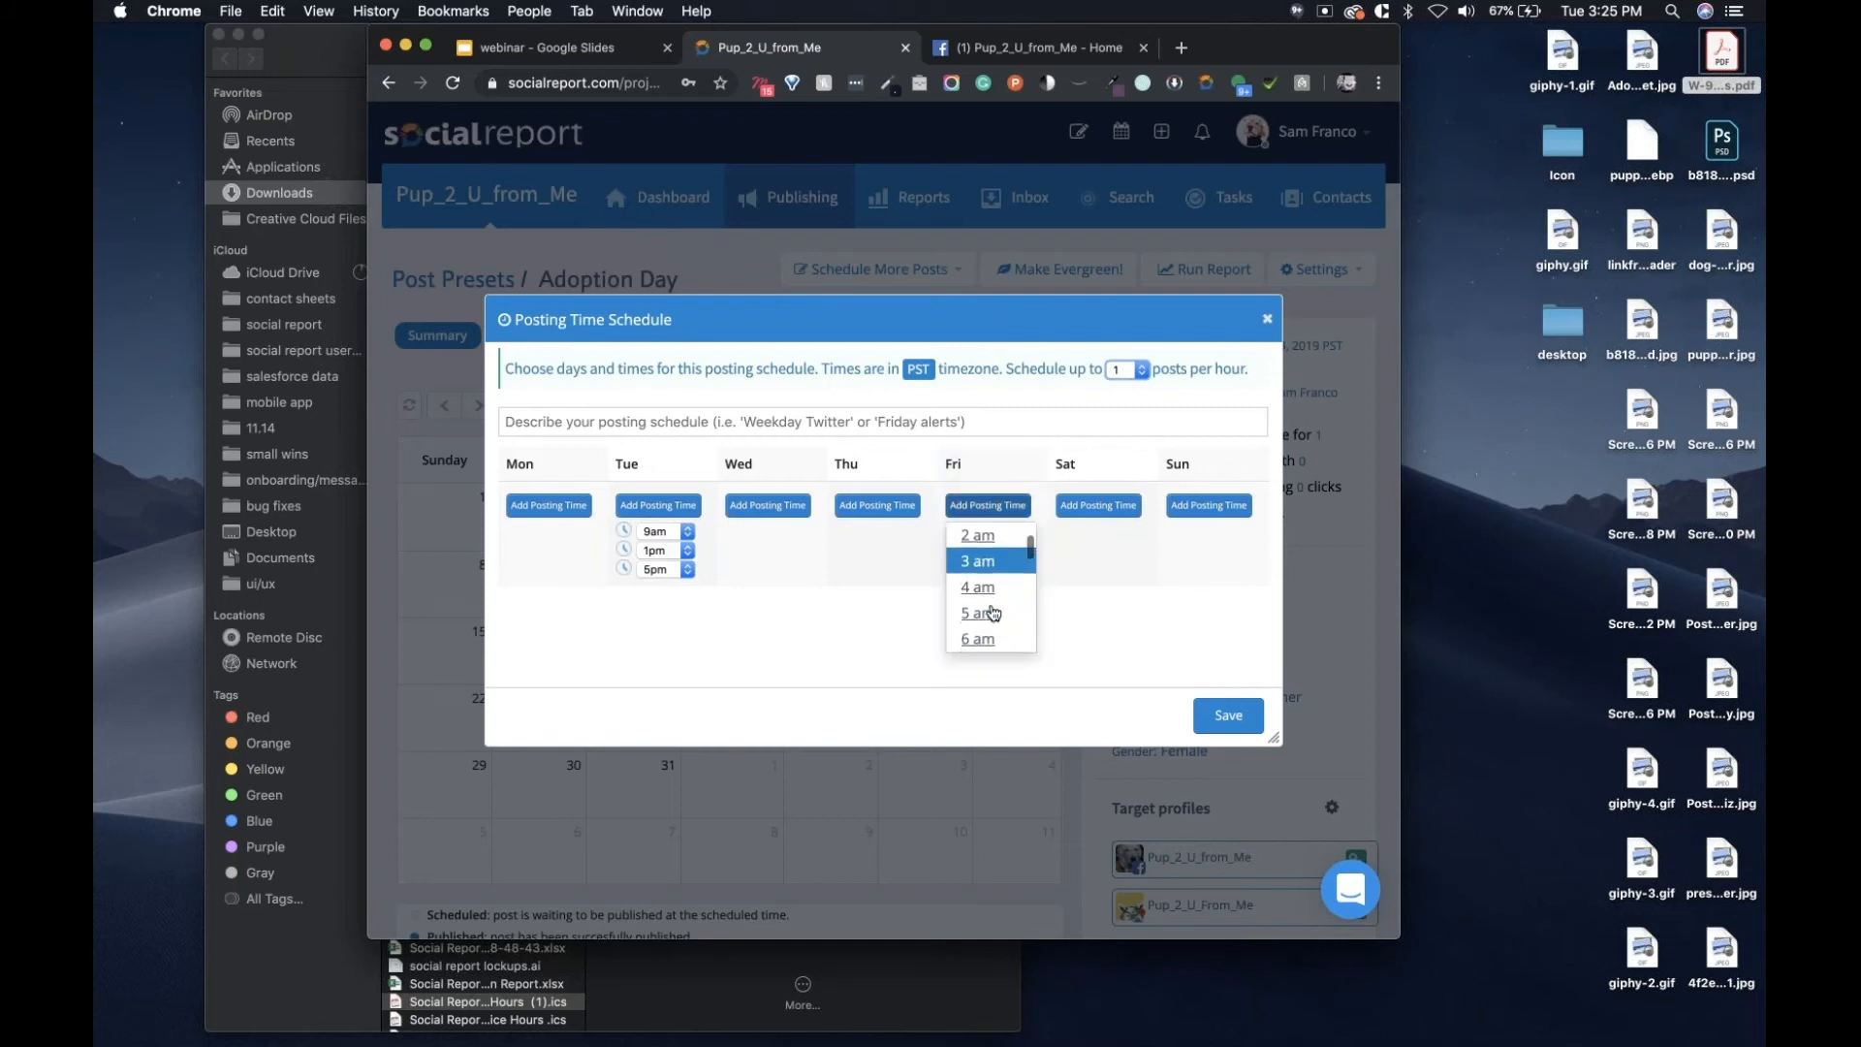
scroll(992, 640, "down", 3)
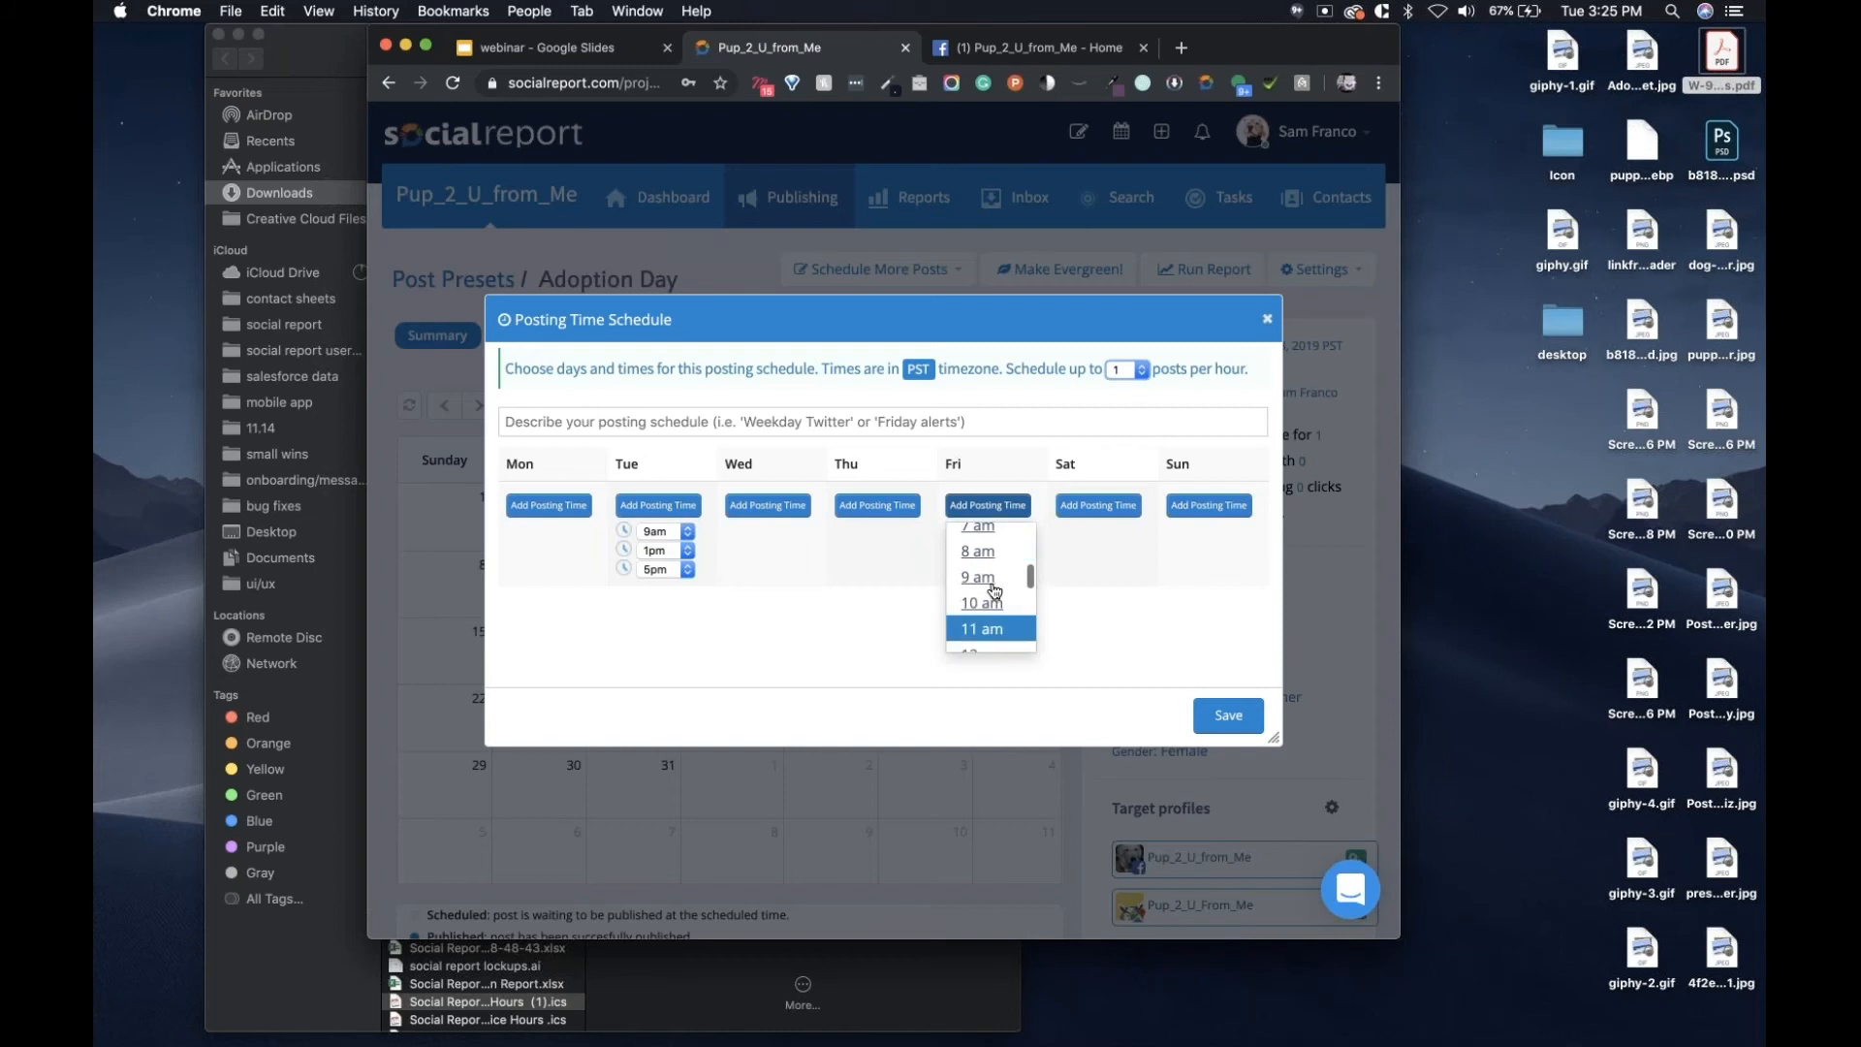
left_click(995, 581)
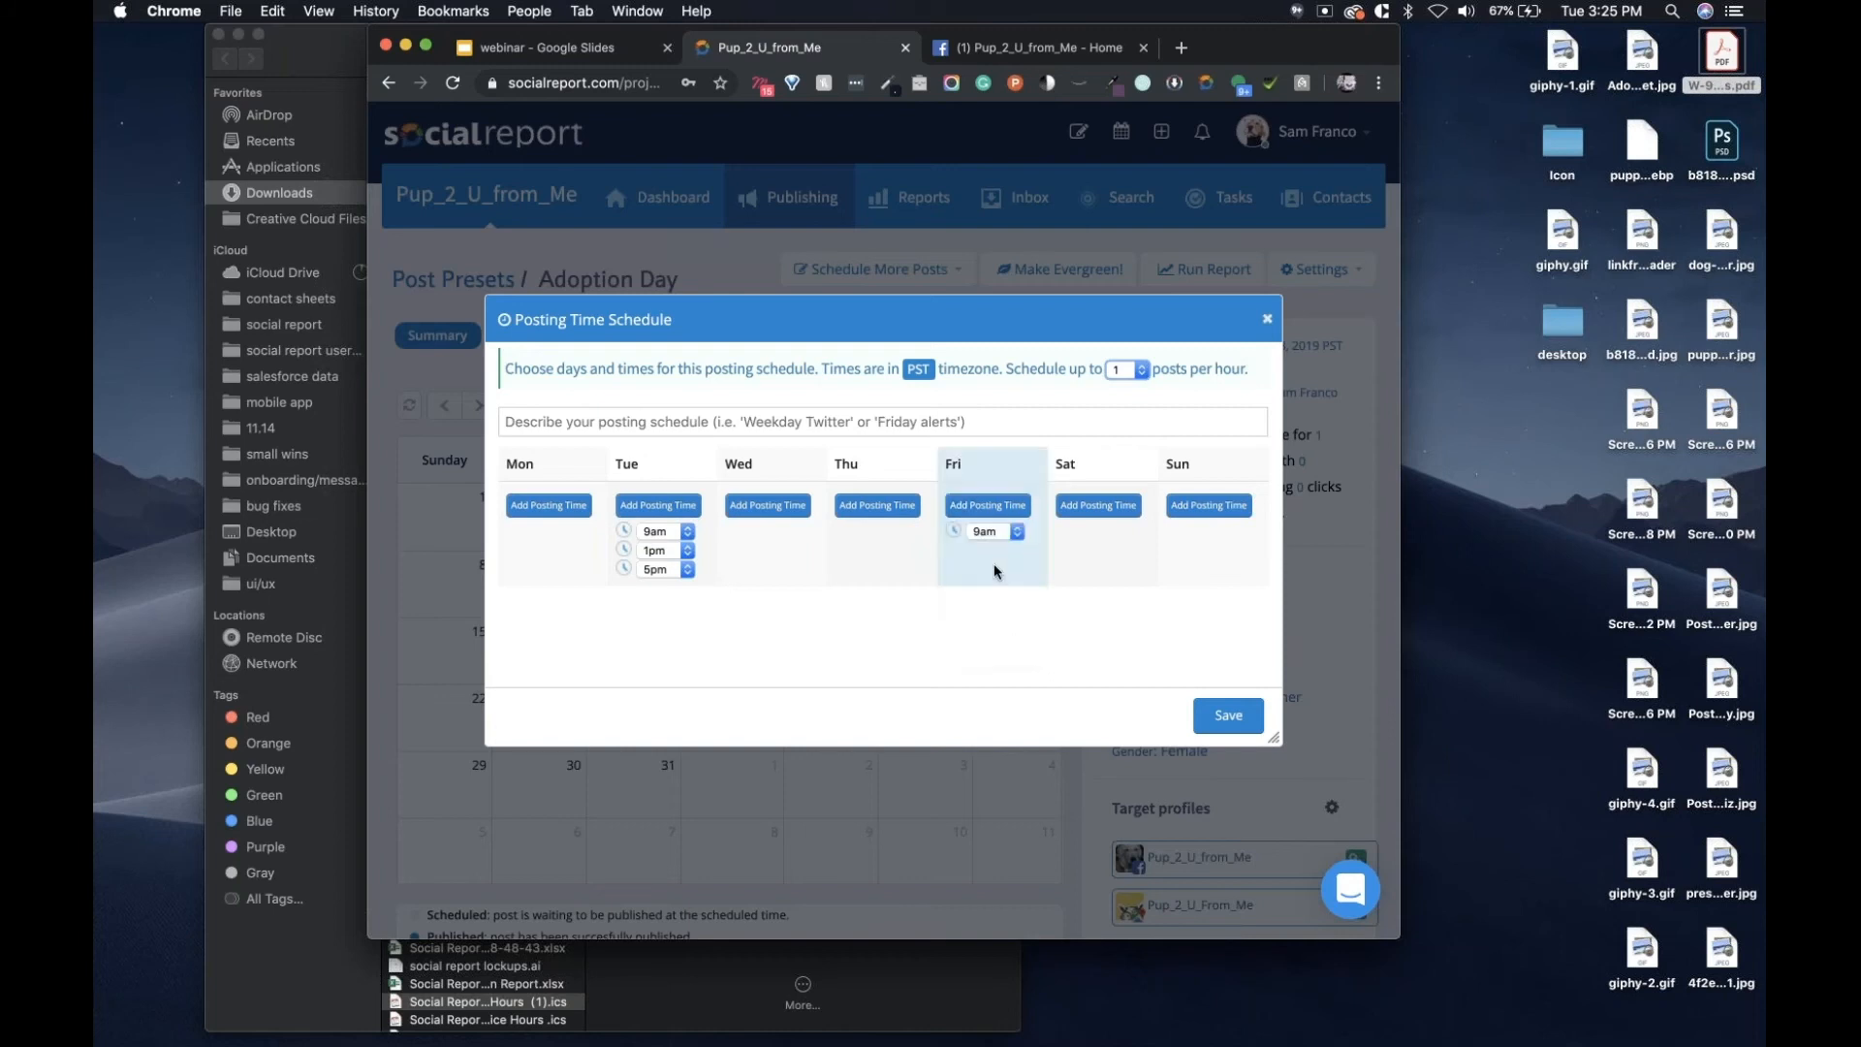
left_click(952, 538)
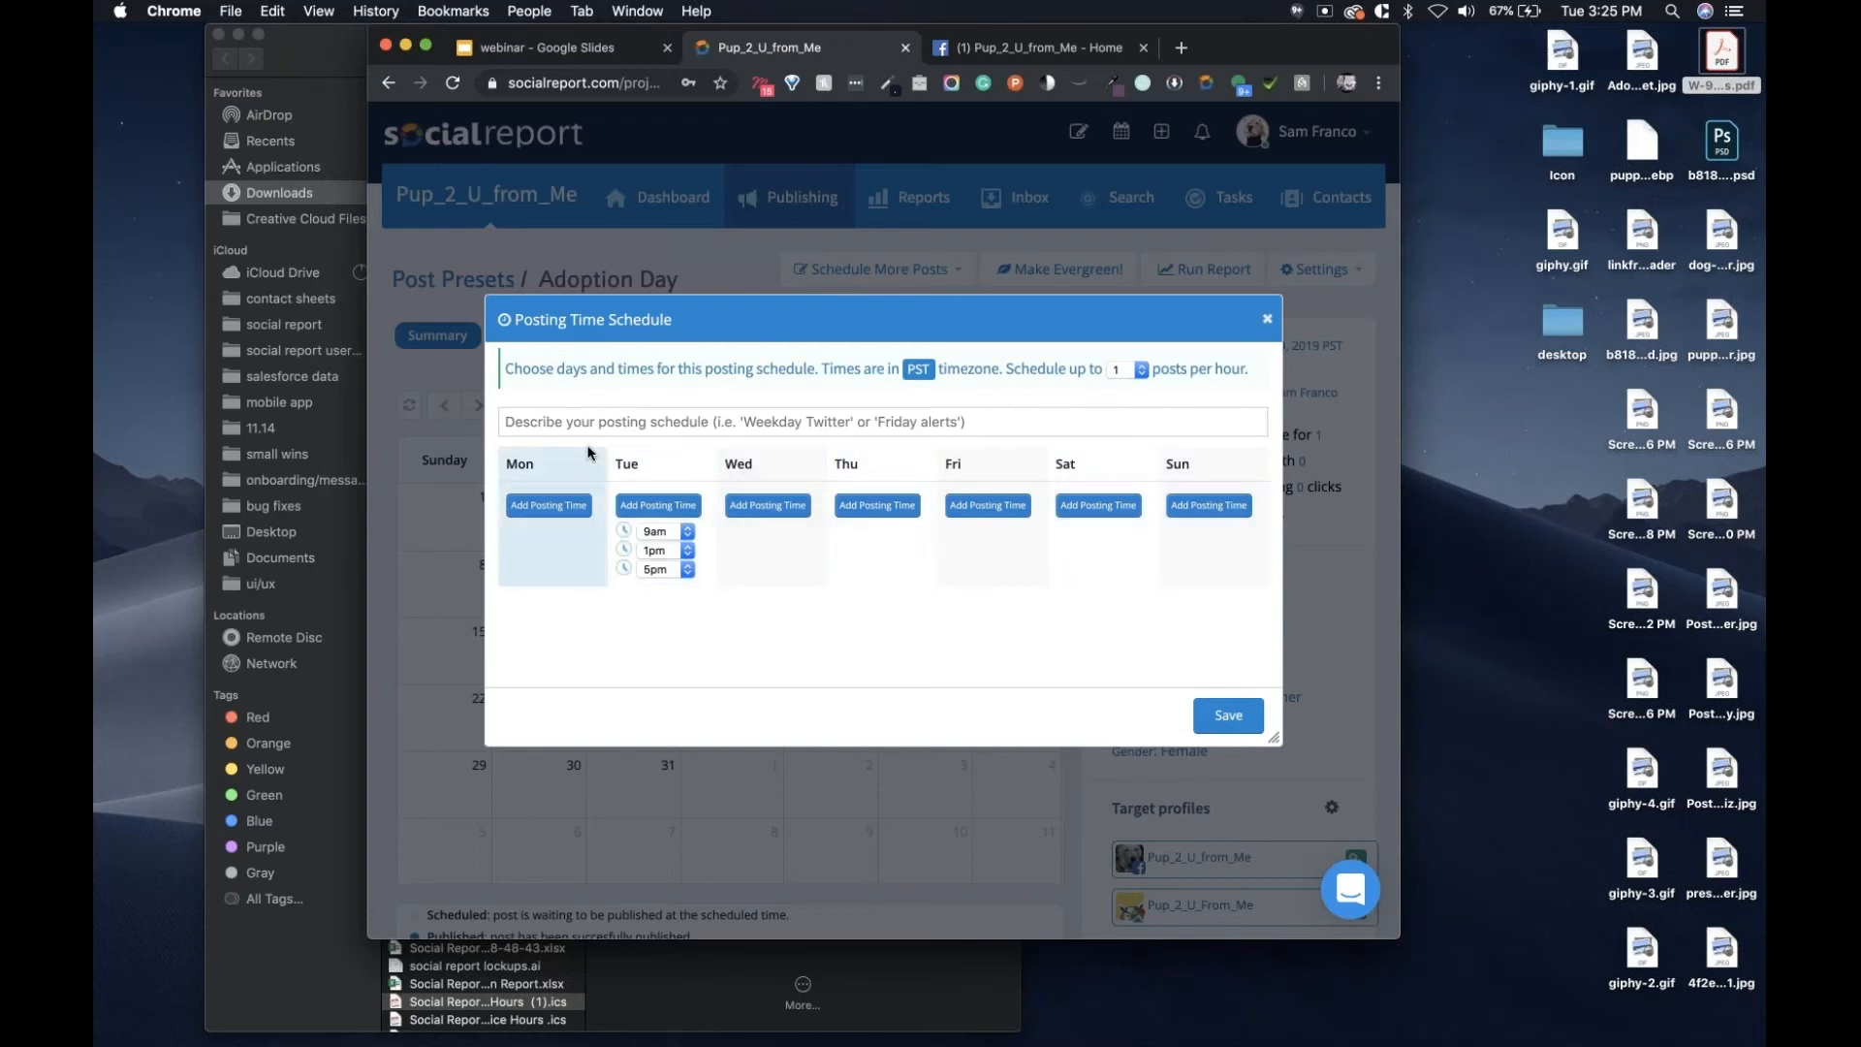
Name the posting schedule "Adoption Day!", save it and close the list of posting schedules.
left_click(611, 419)
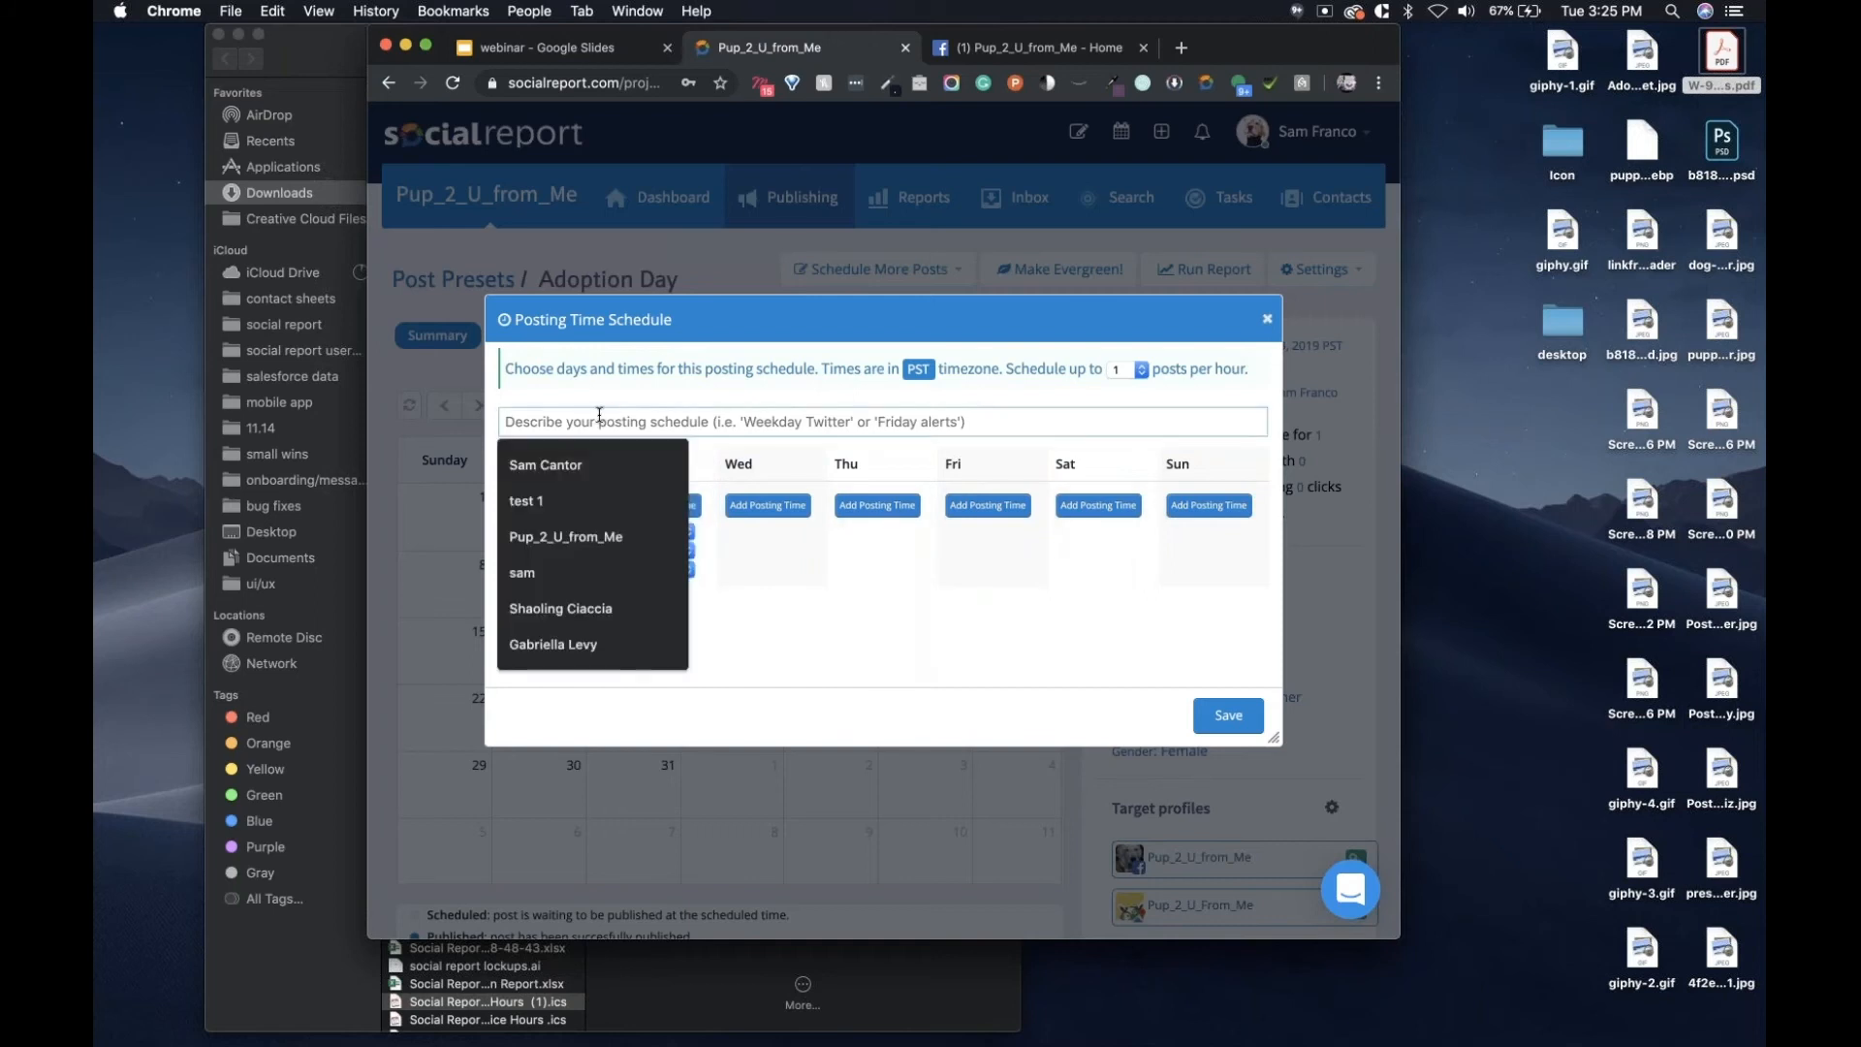
type("f")
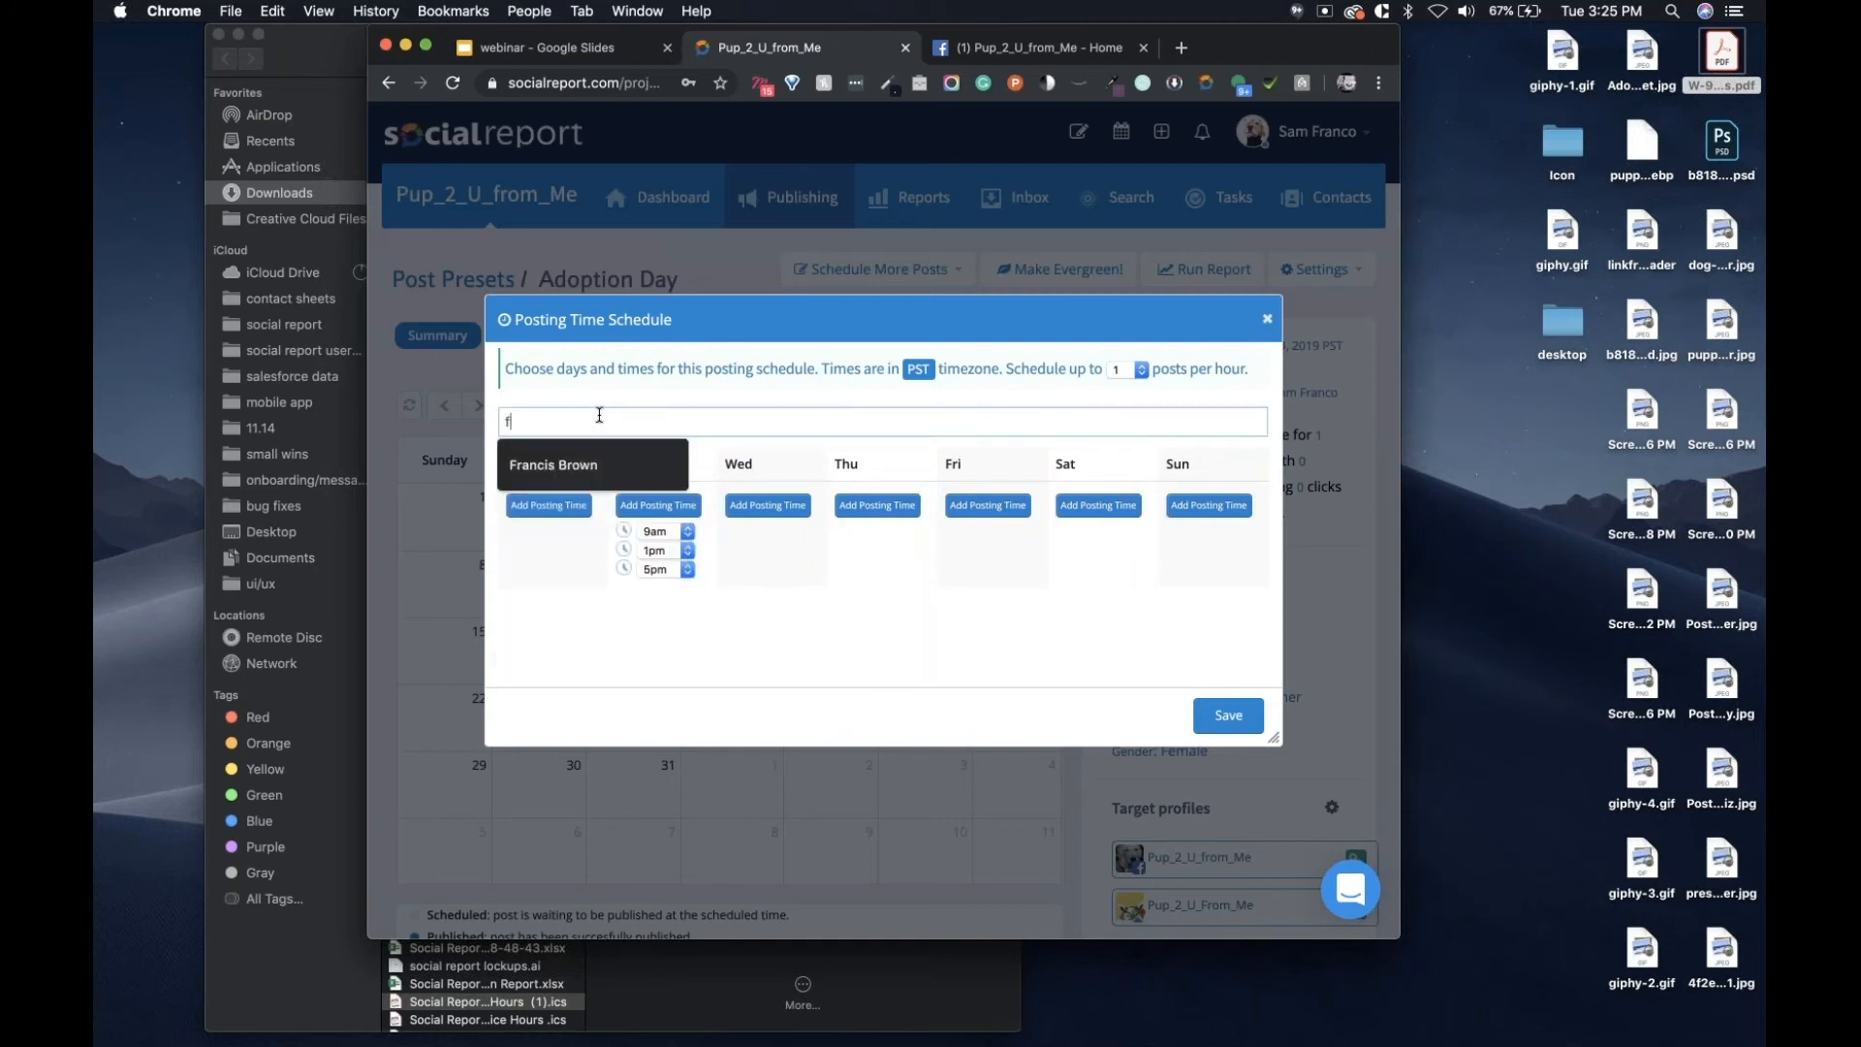
key("BackSpace")
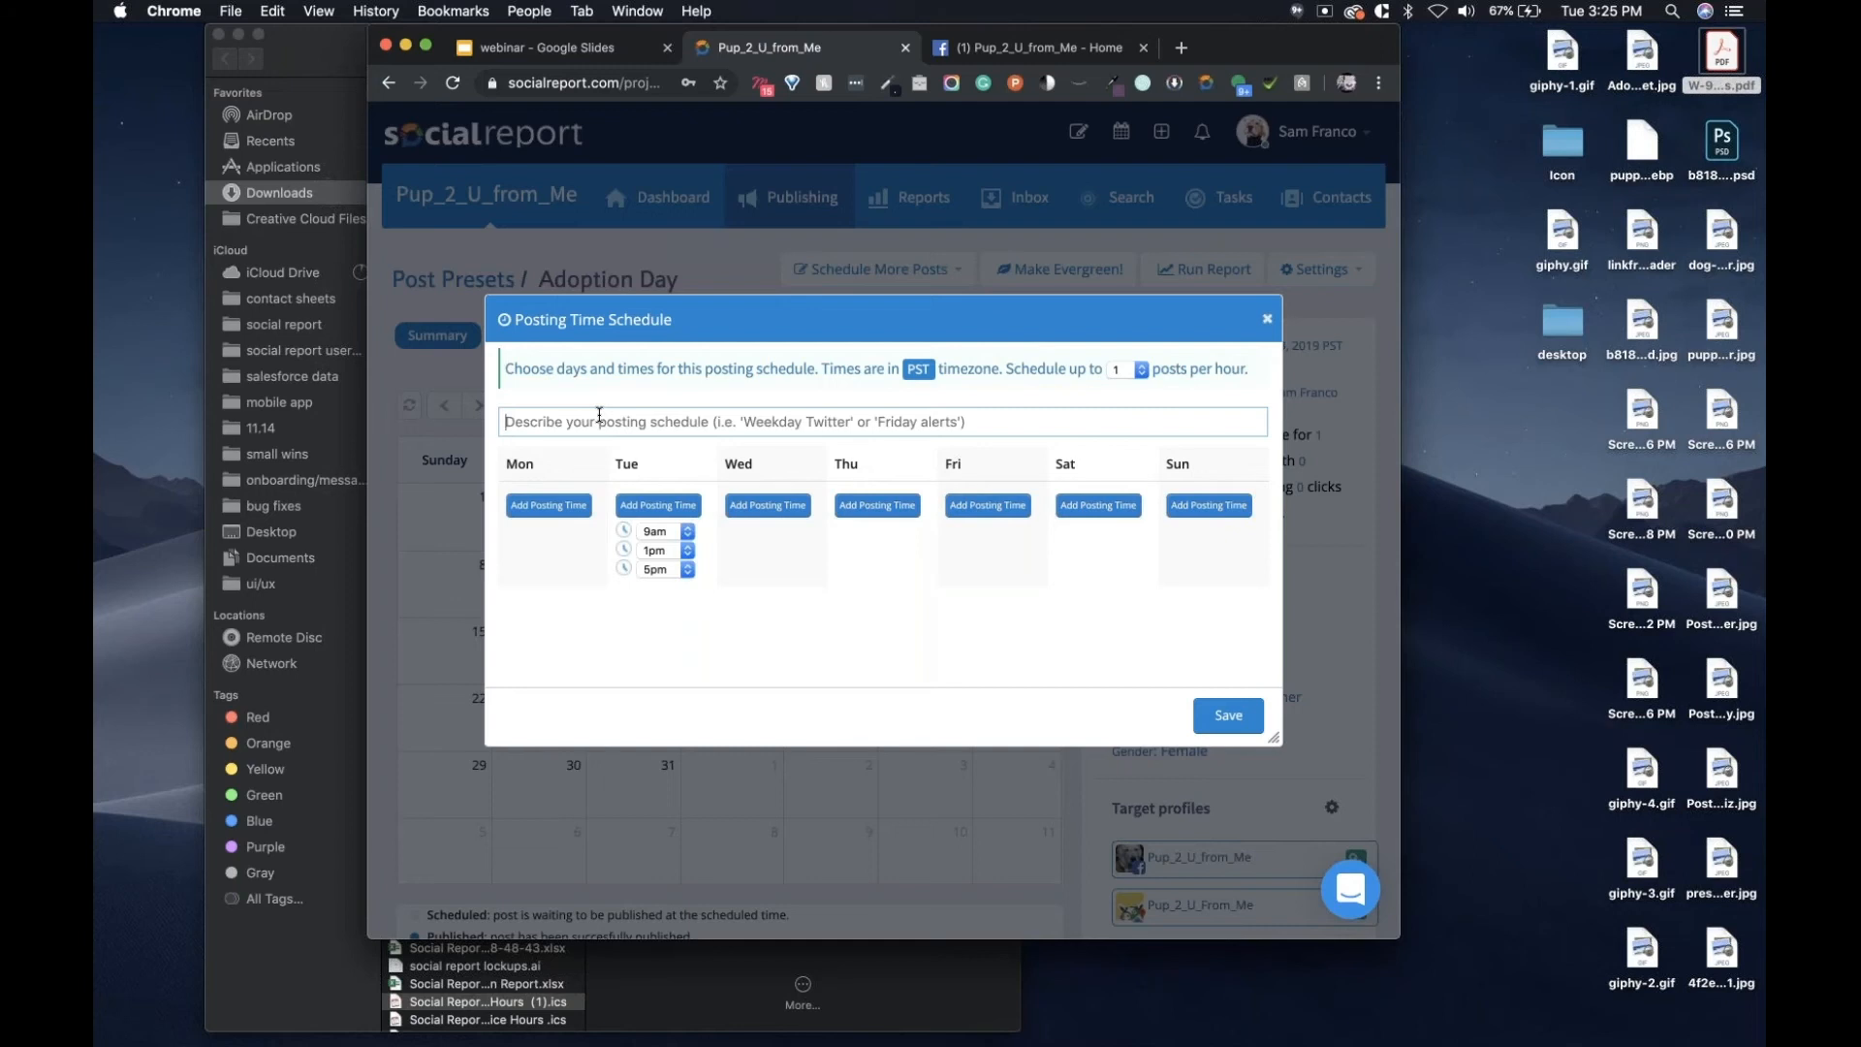
type("Ad")
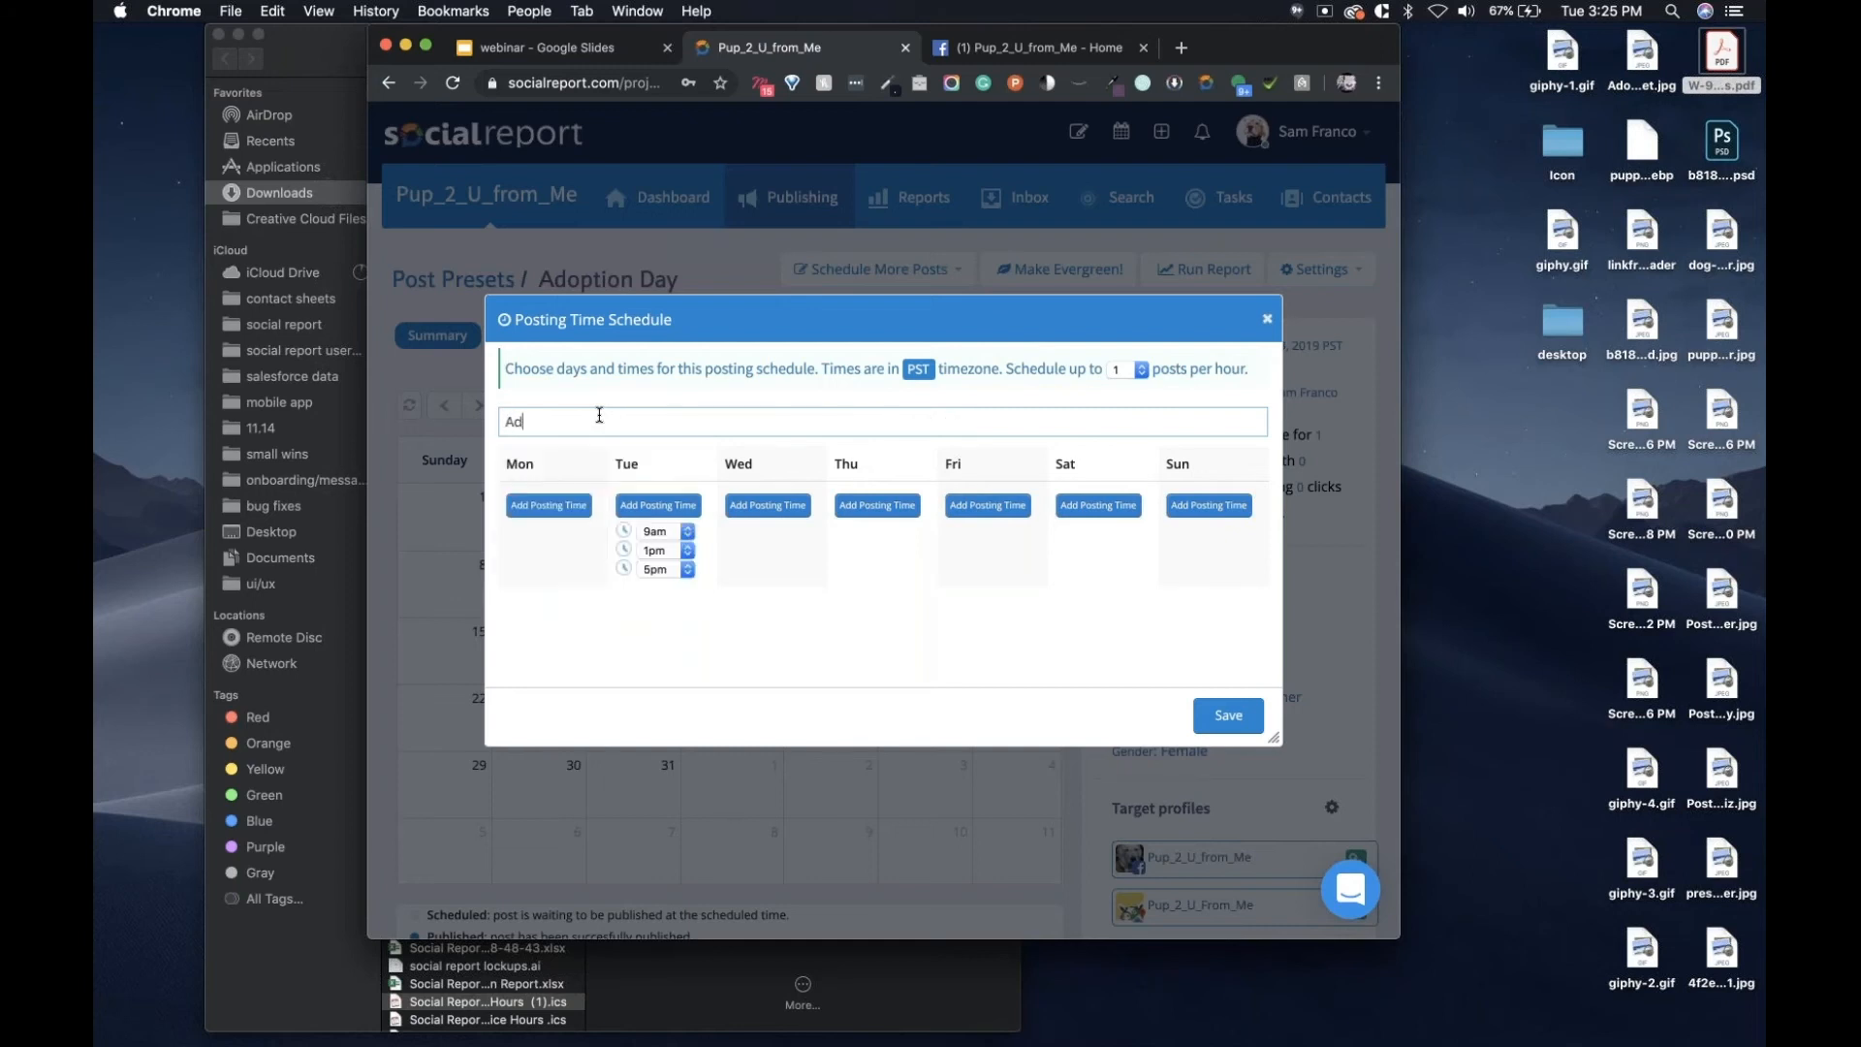
type("option Day")
key("XF86MonBrightnessUp")
type("!")
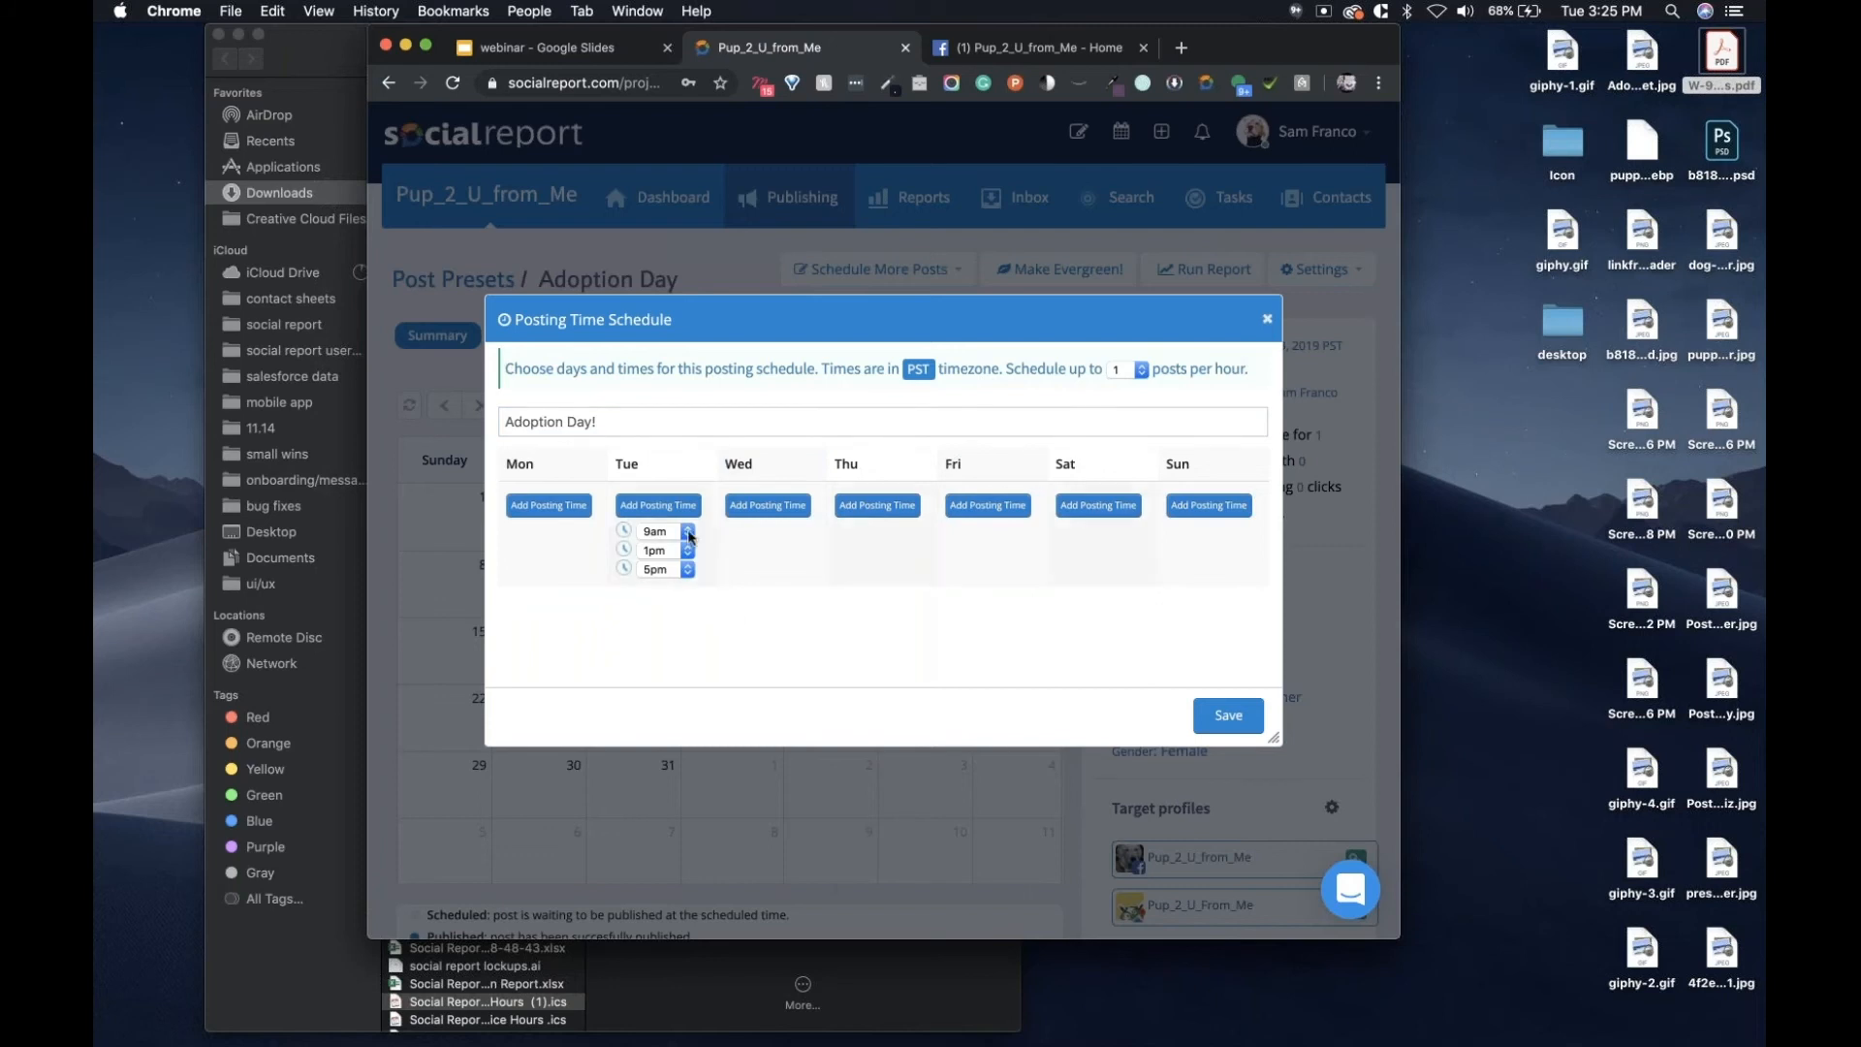
left_click(1202, 715)
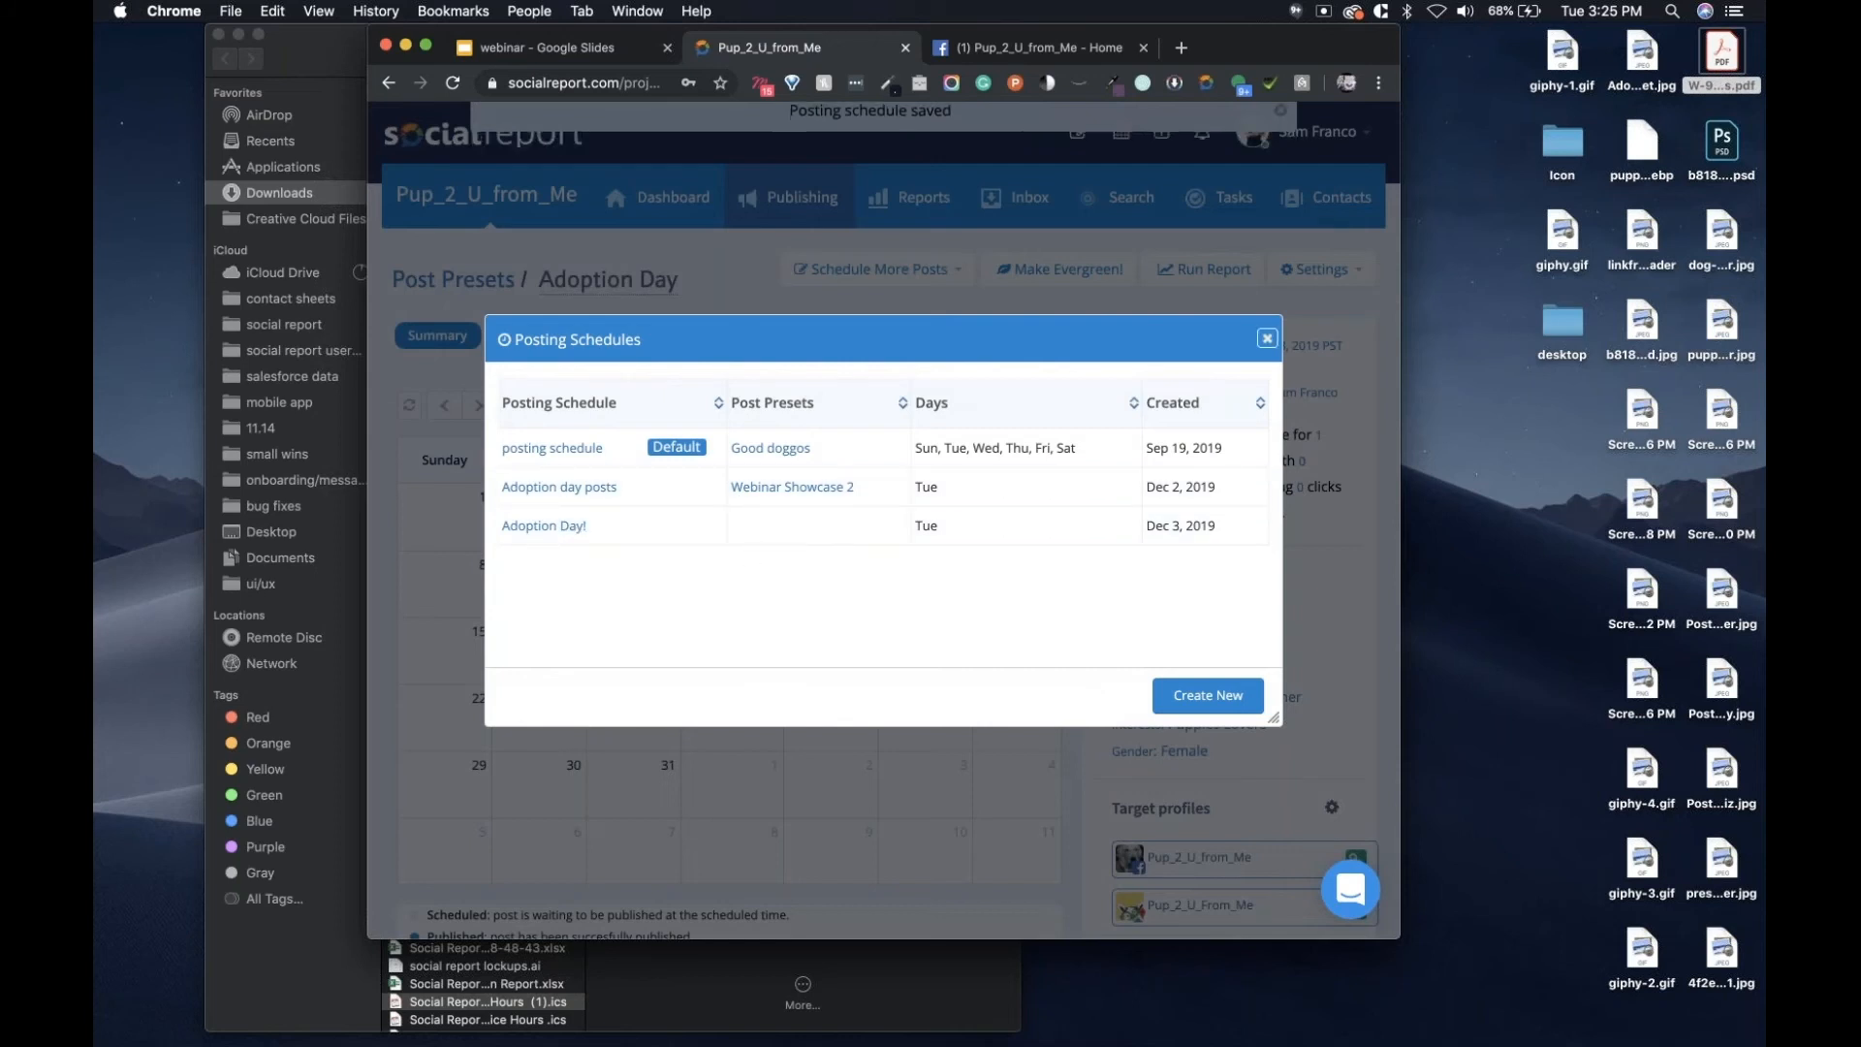
left_click(1267, 338)
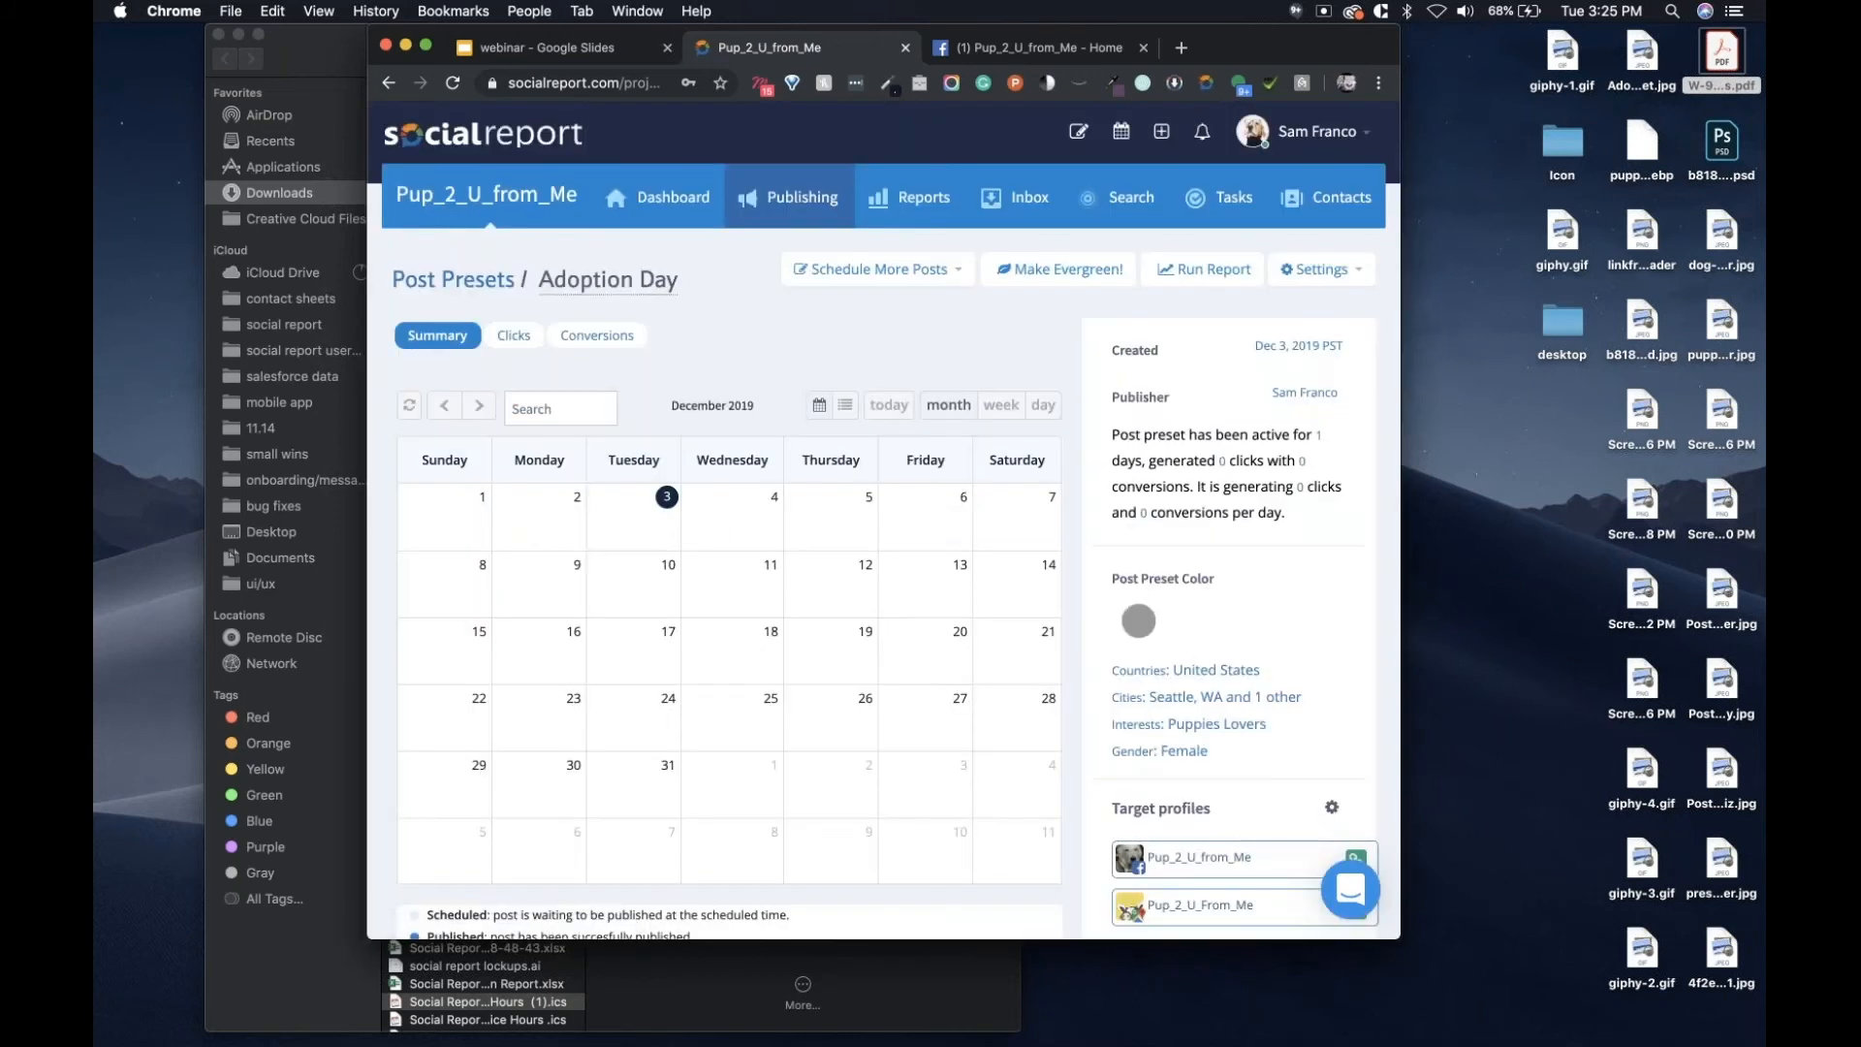
Check the preset's posting schedule choices and reload the page to refresh them.
scroll(1193, 640, "down", 10)
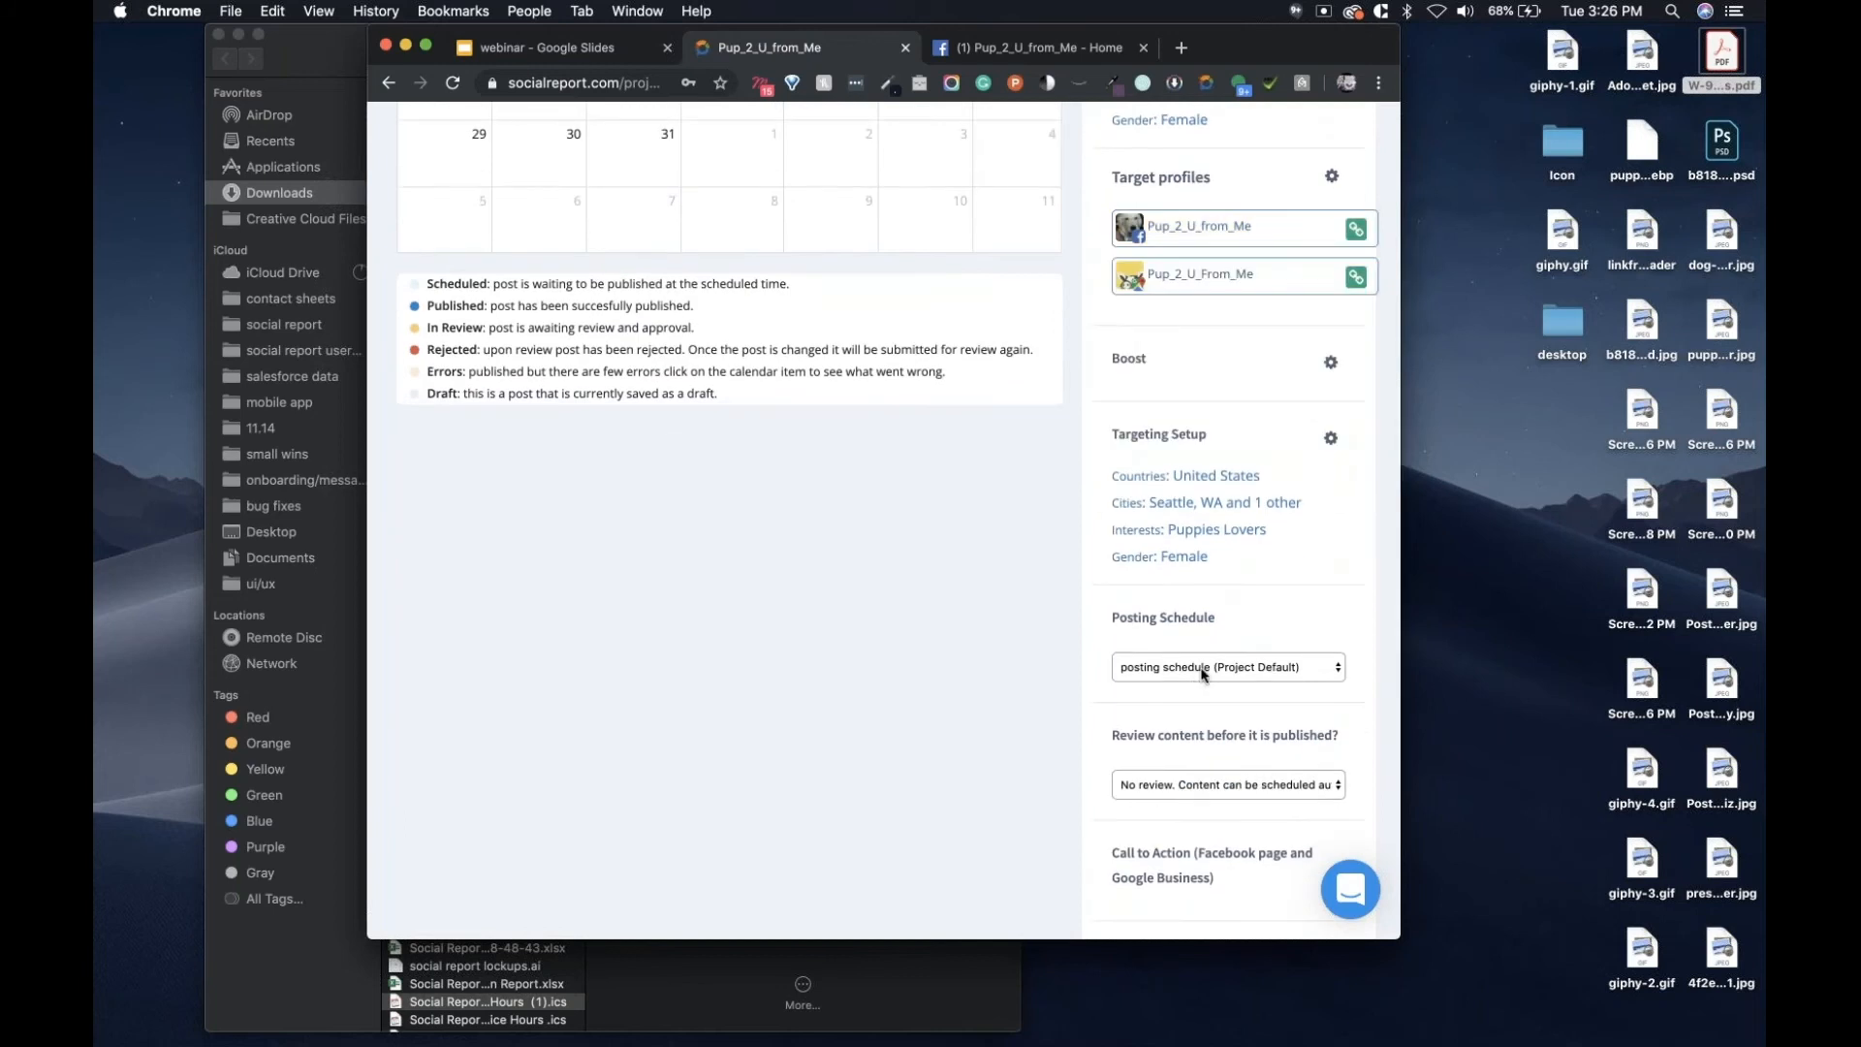
left_click(1203, 673)
left_click(1163, 657)
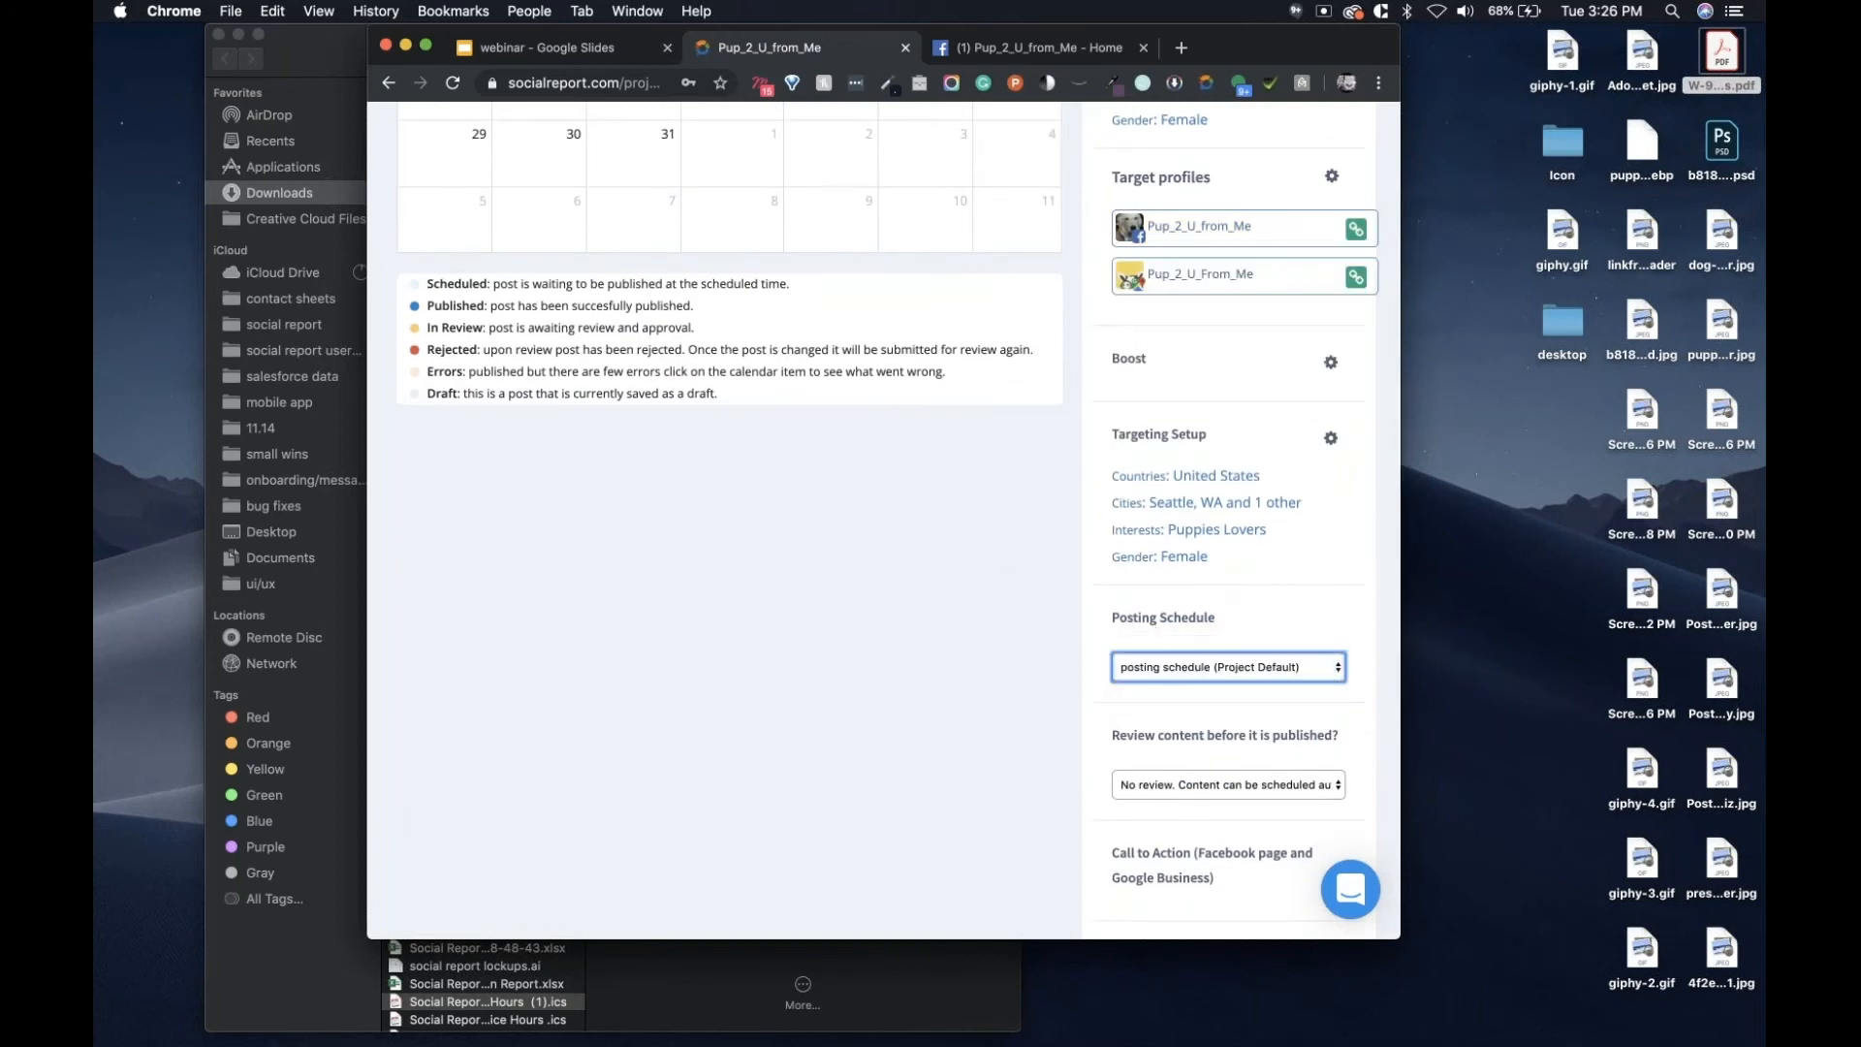
left_click(453, 84)
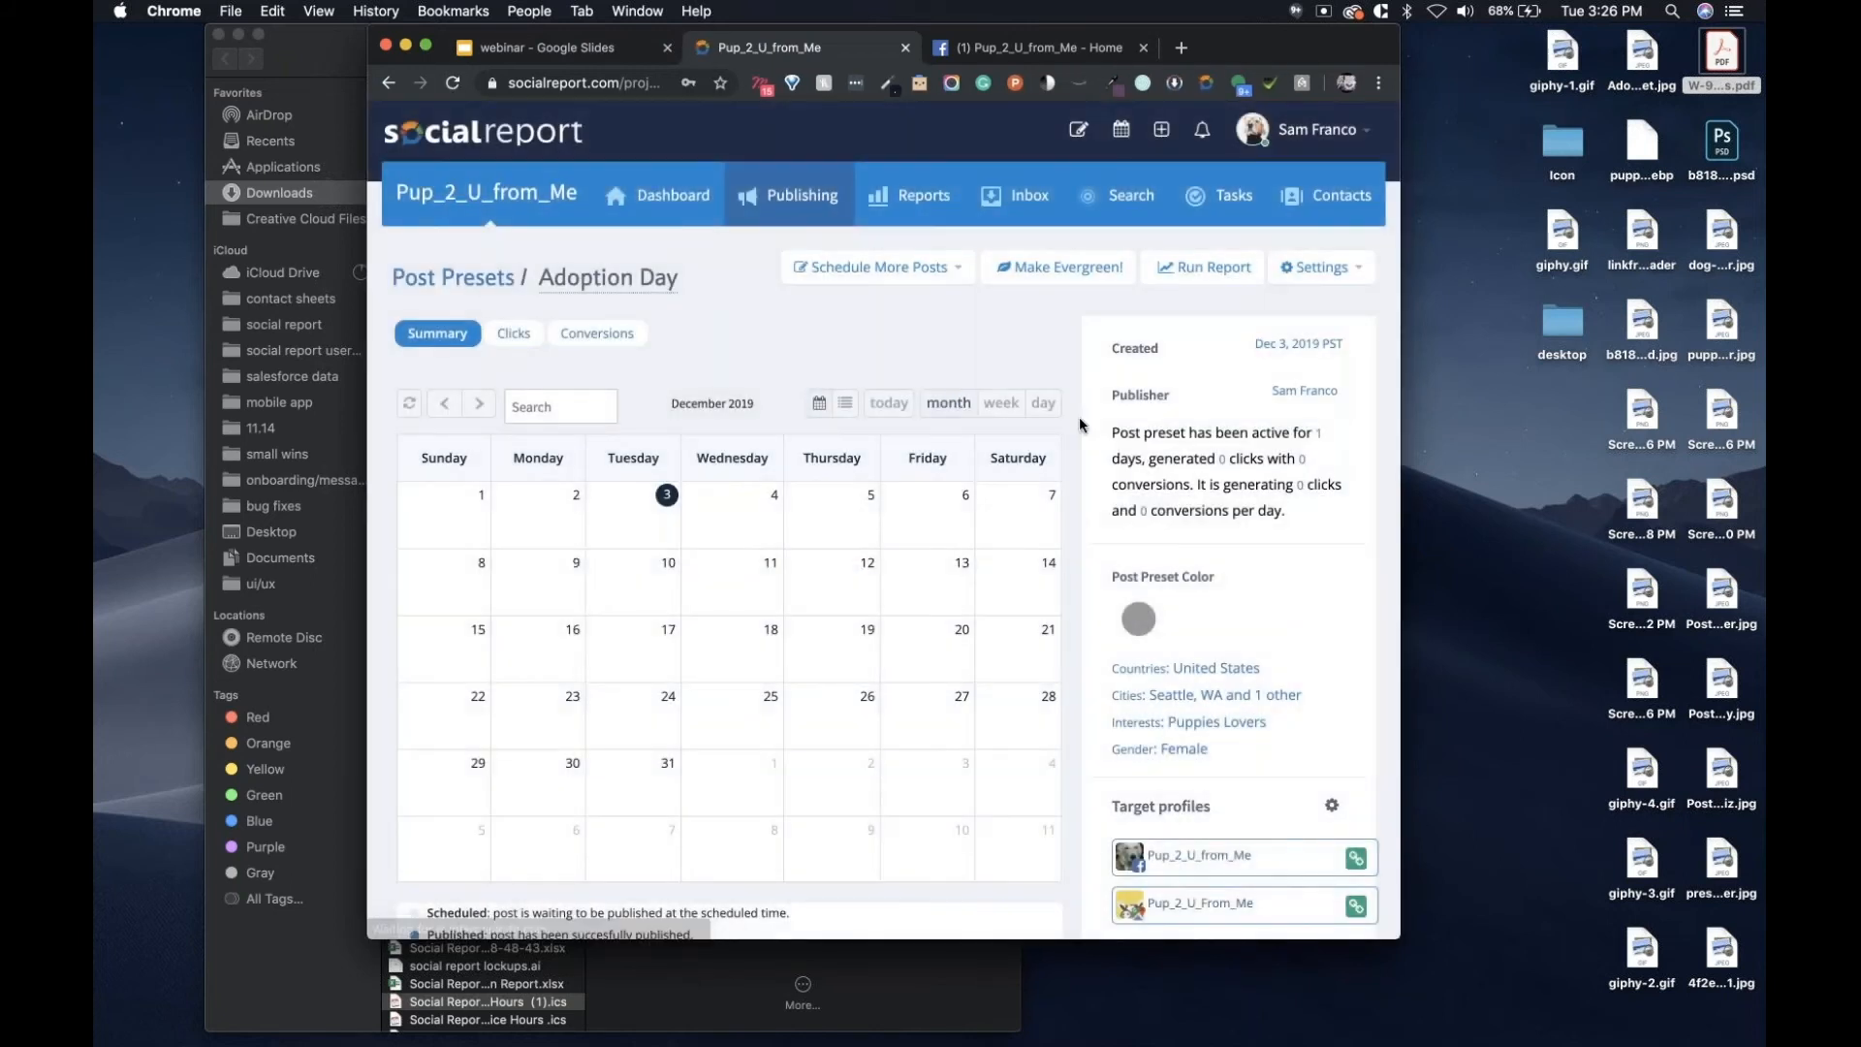
Enlarge the preset page and assign the "Adoption Day!" posting schedule to the preset.
scroll(1074, 516, "down", 6)
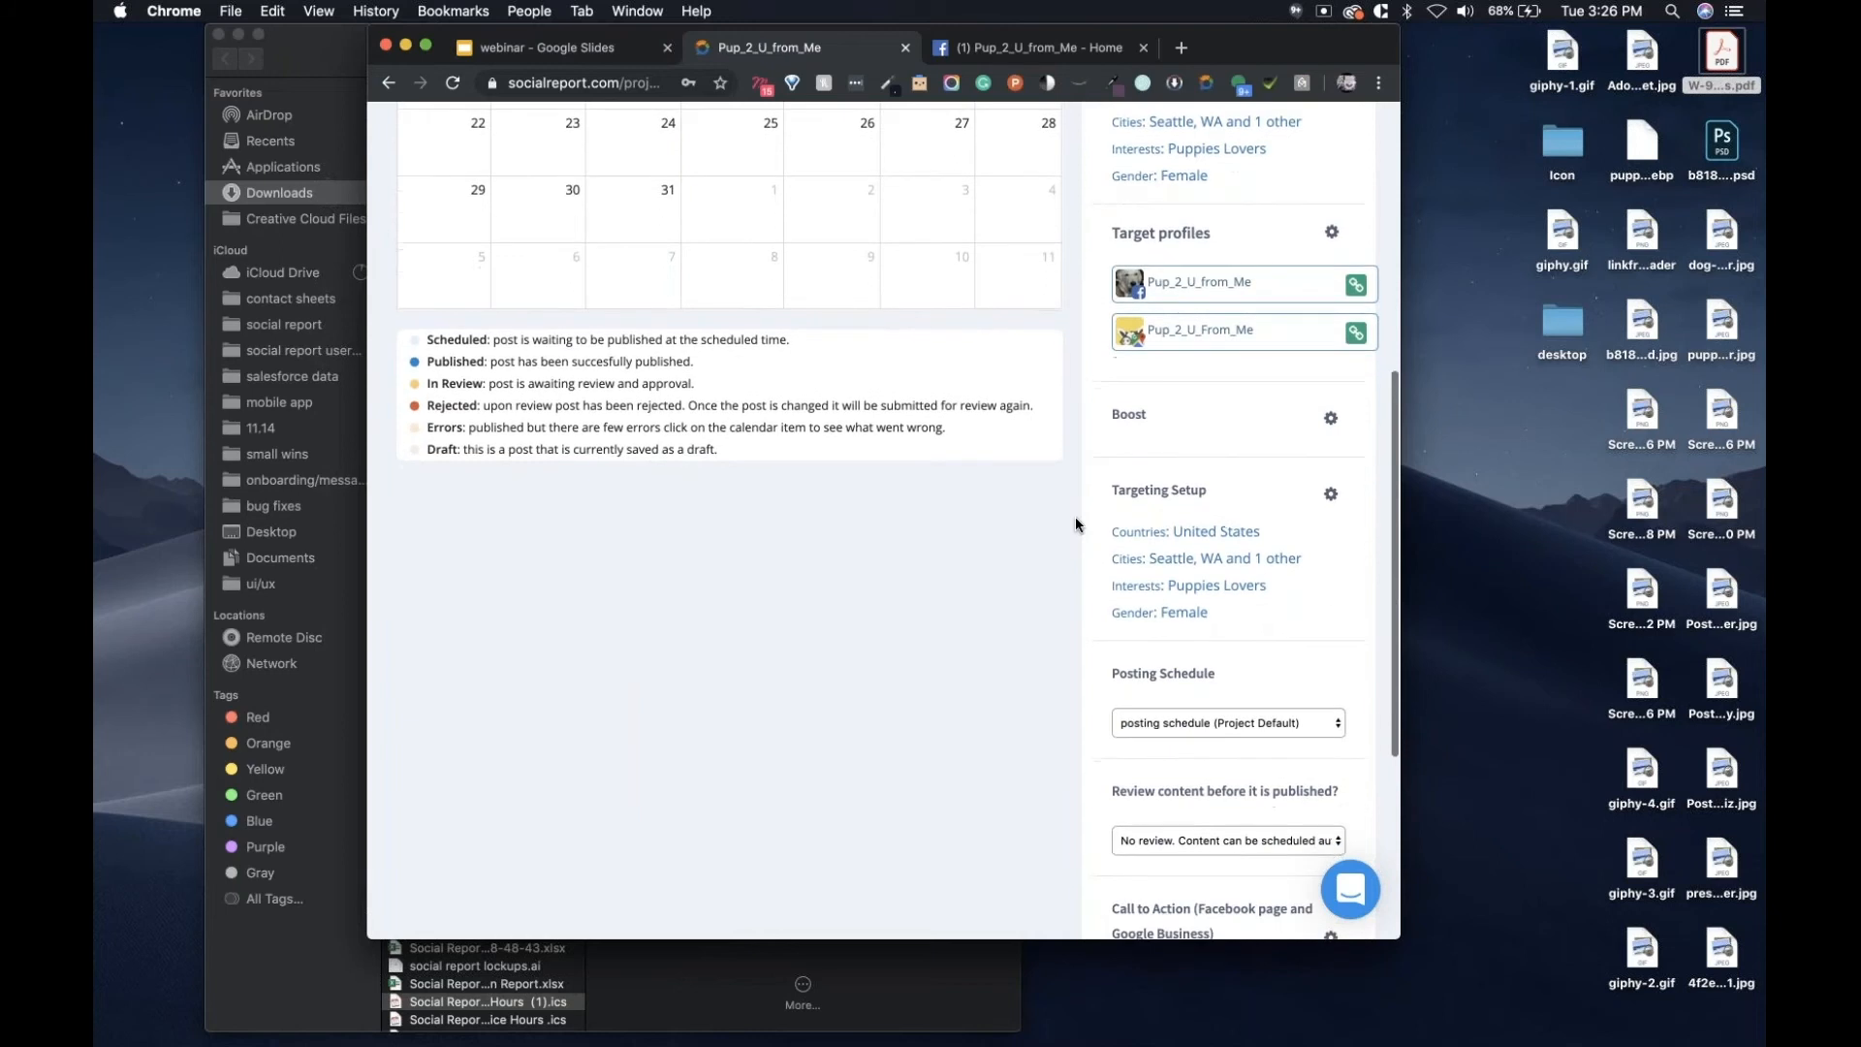
left_click_drag(1397, 937, 1135, 975)
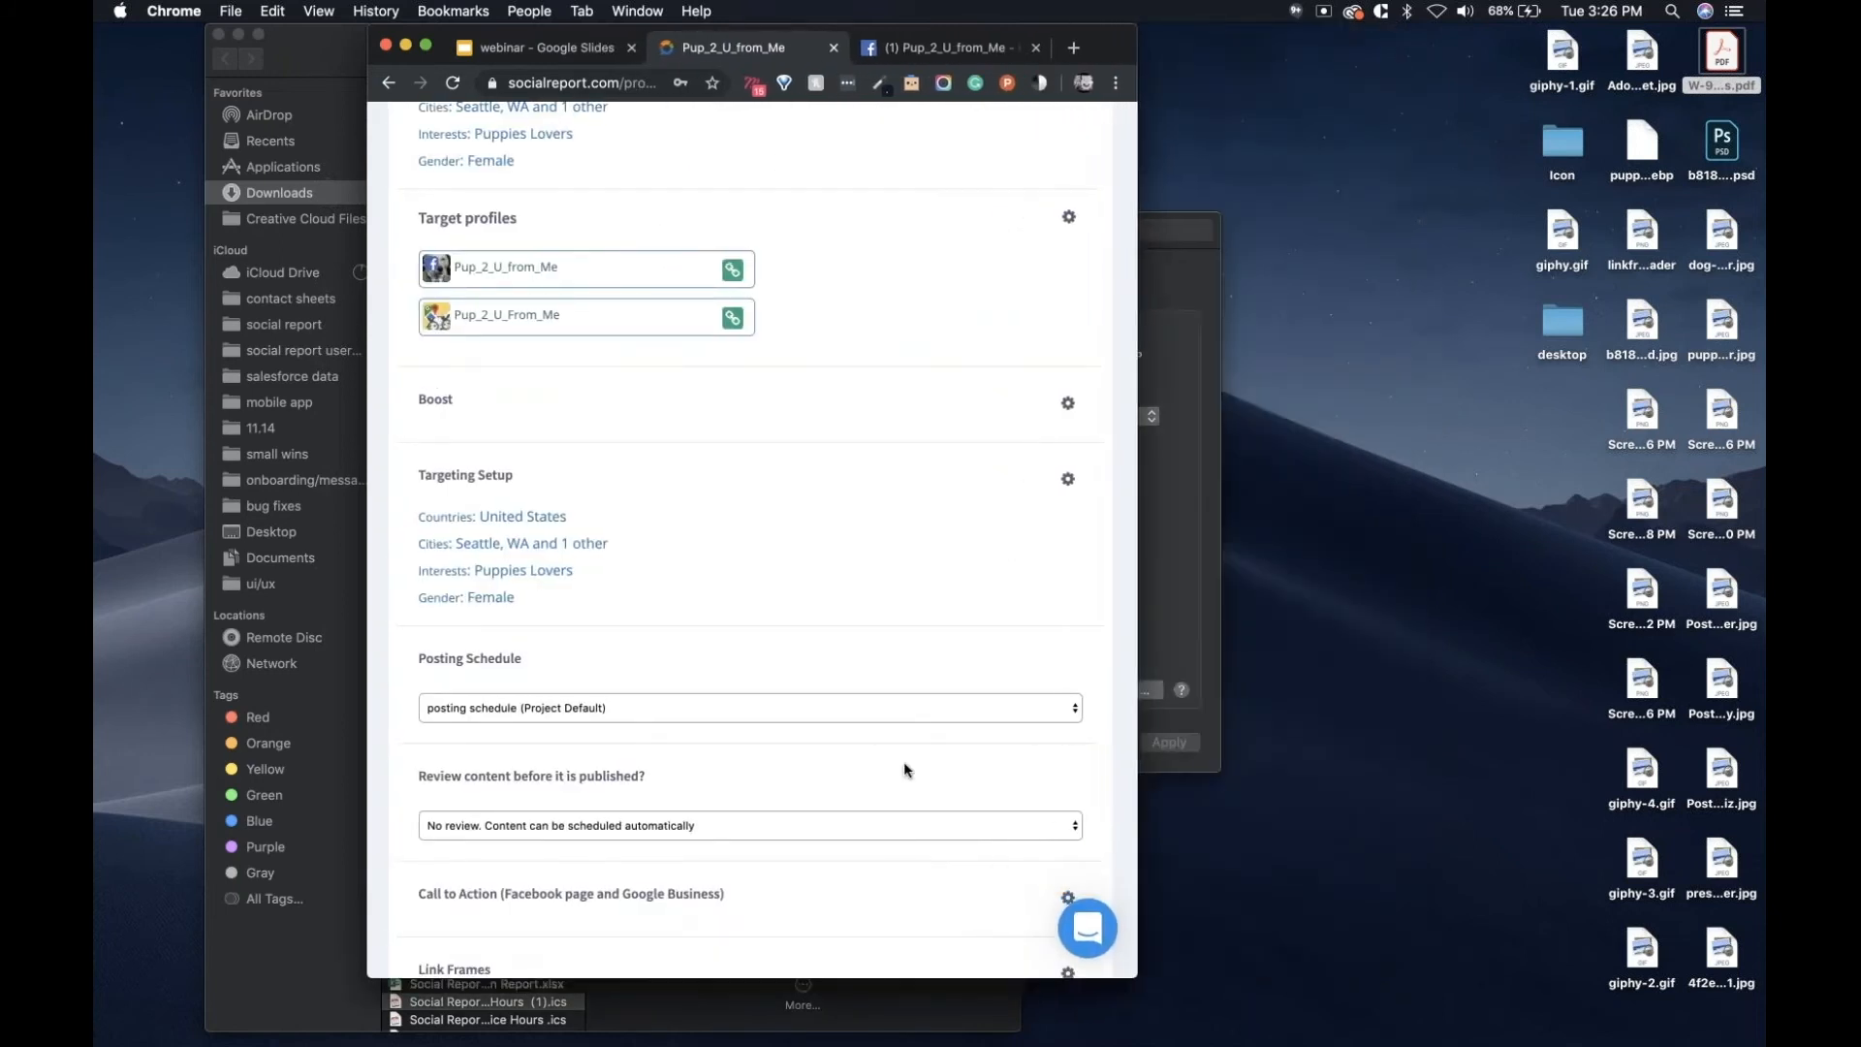
key("super+equal")
key("super+equal")
key("super+equal")
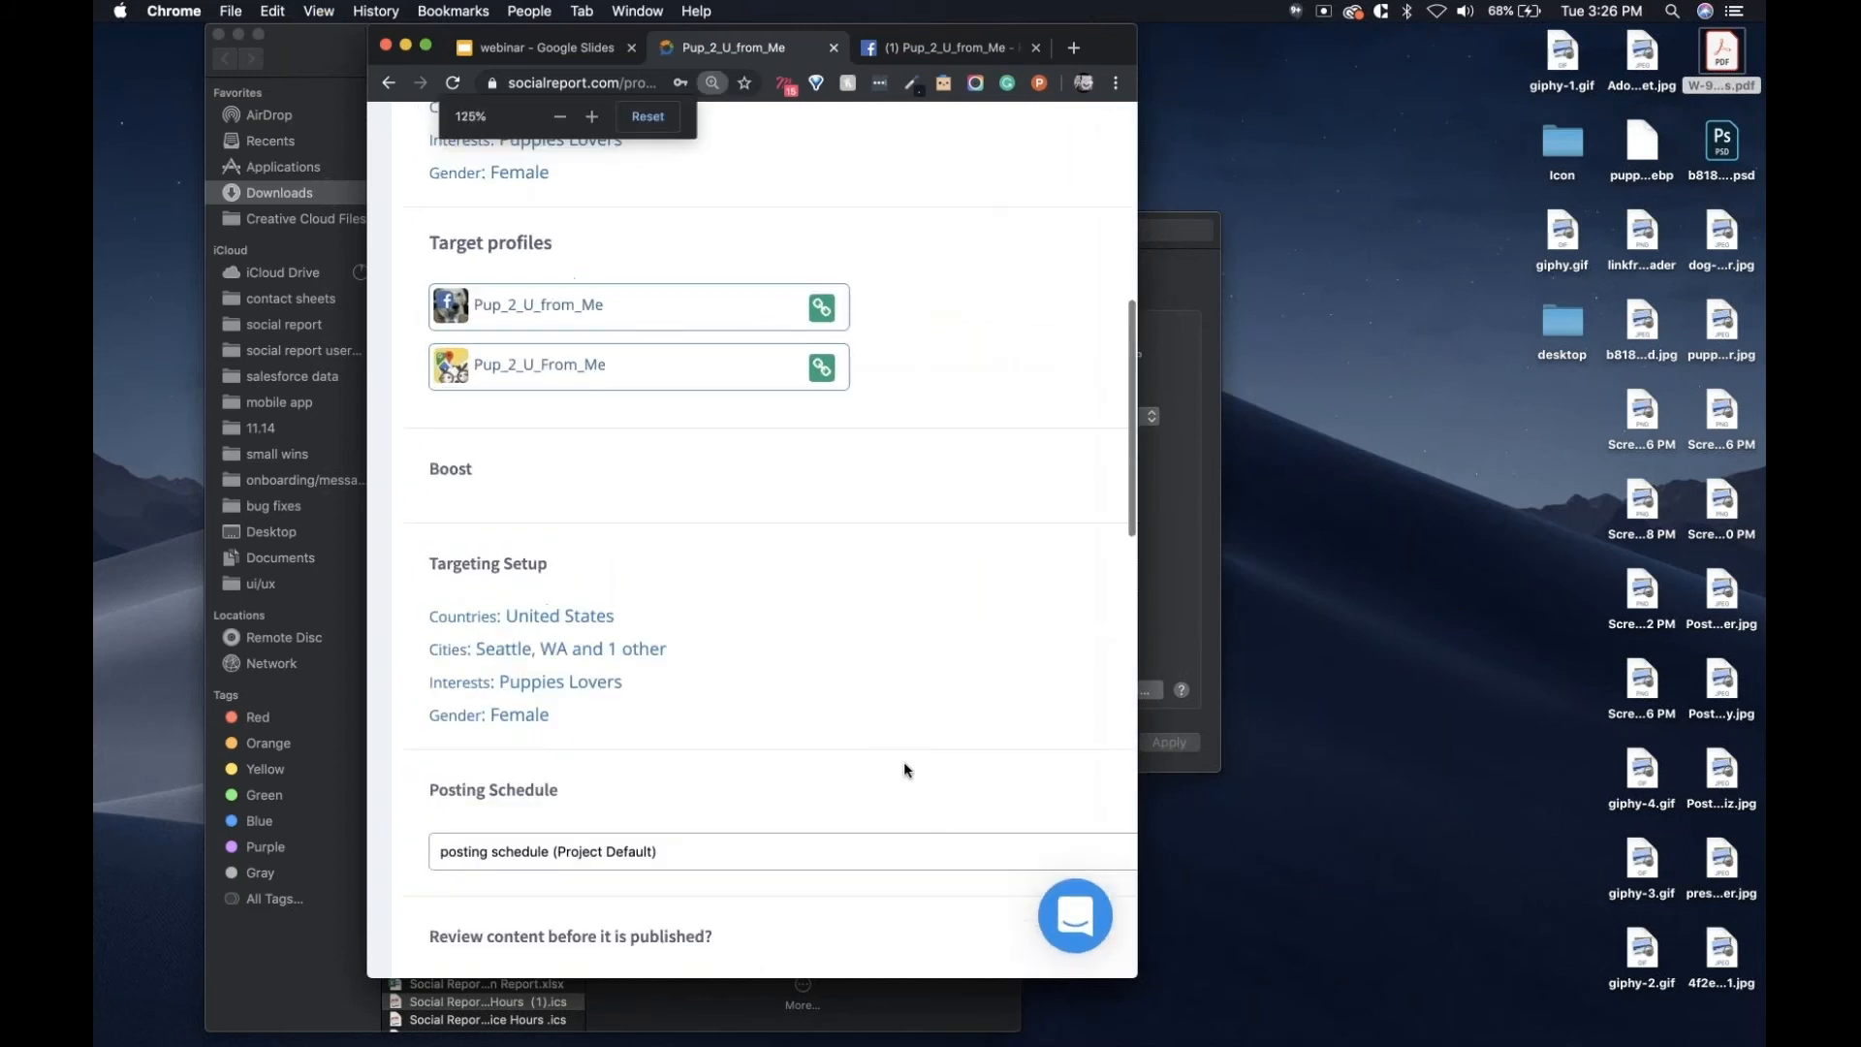
left_click_drag(1131, 972, 1396, 989)
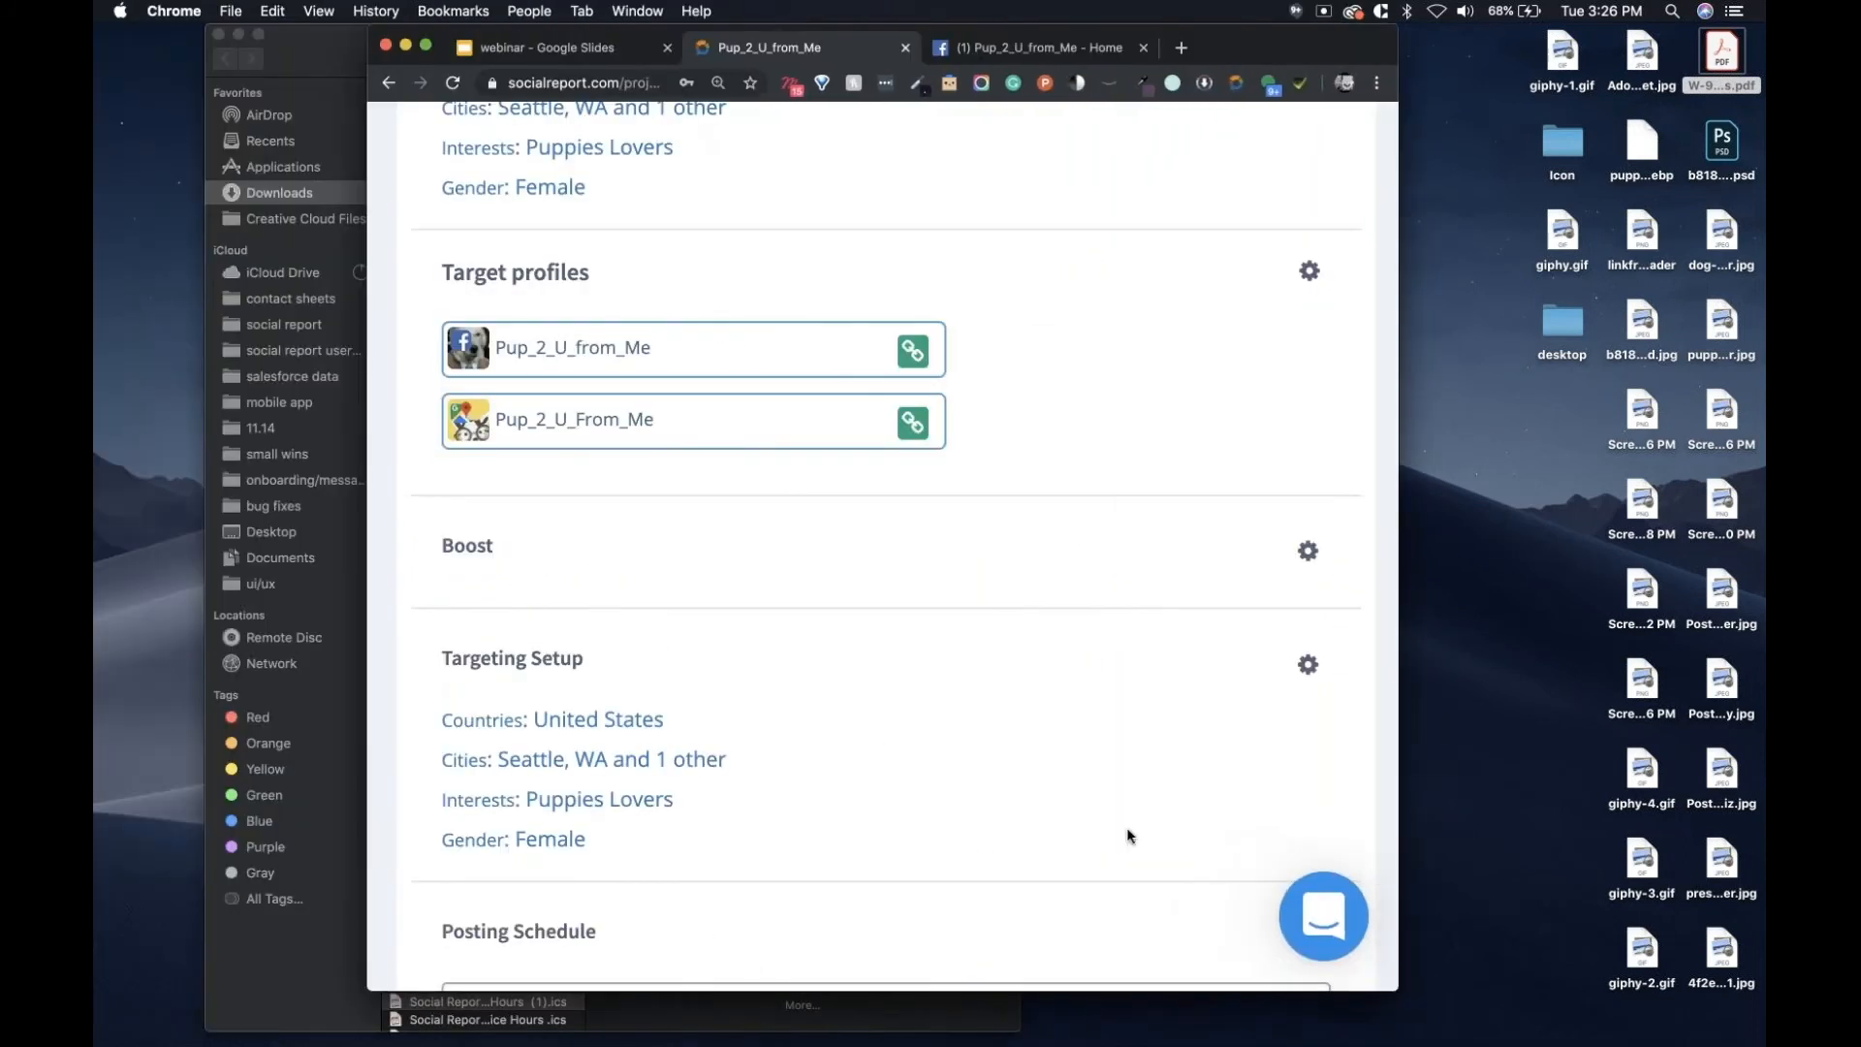
scroll(1126, 828, "down", 5)
scroll(1128, 830, "down", 1)
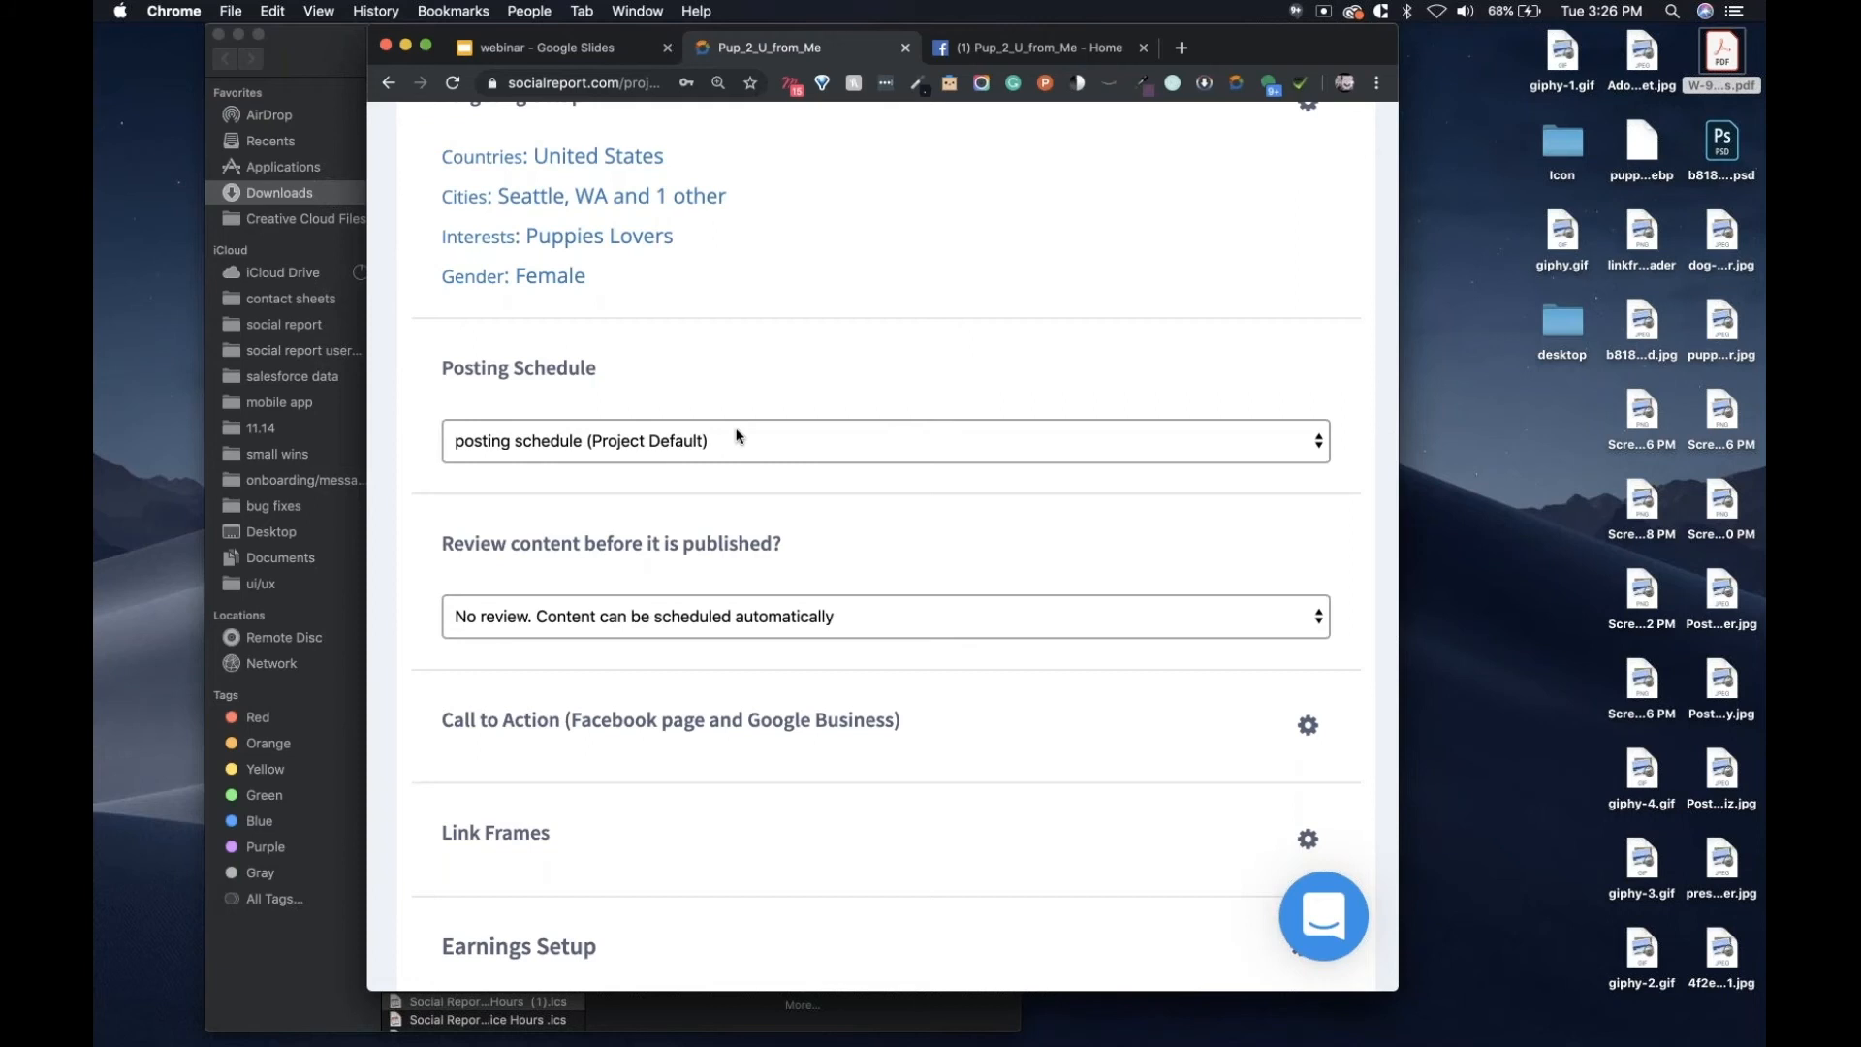
left_click(736, 438)
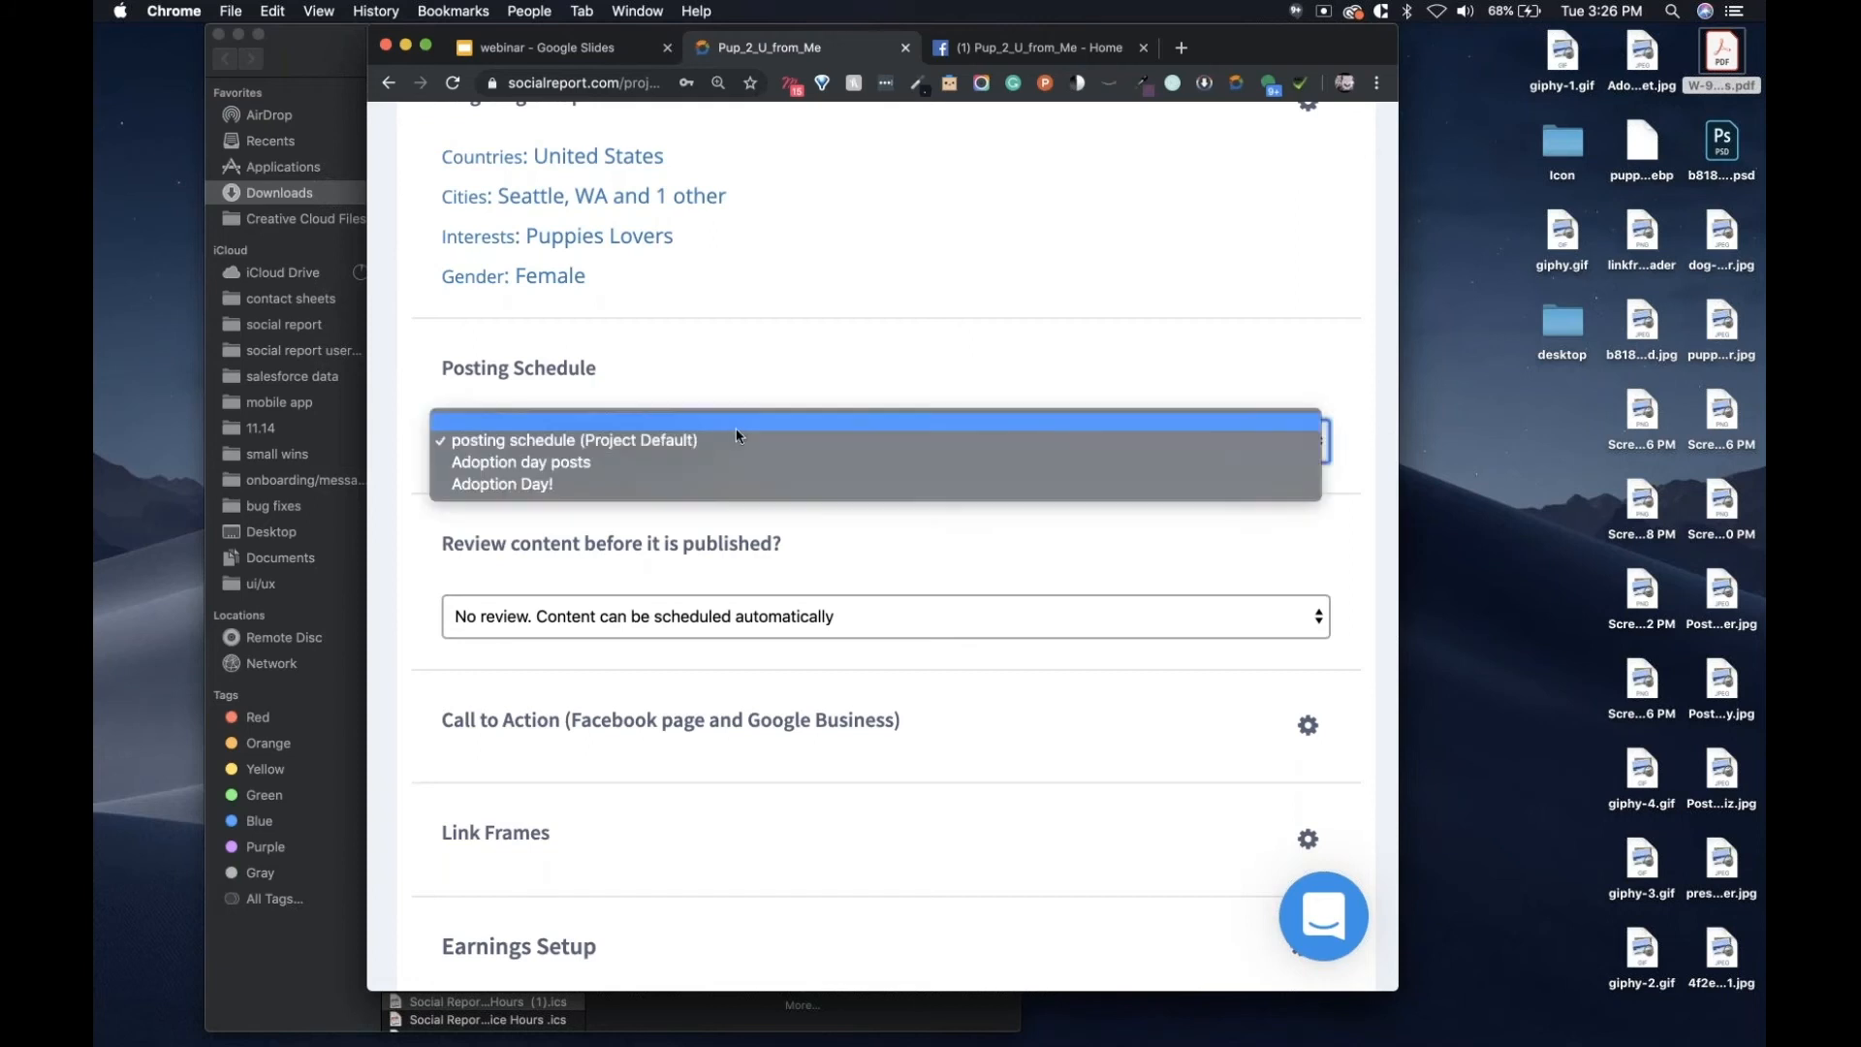
left_click(702, 487)
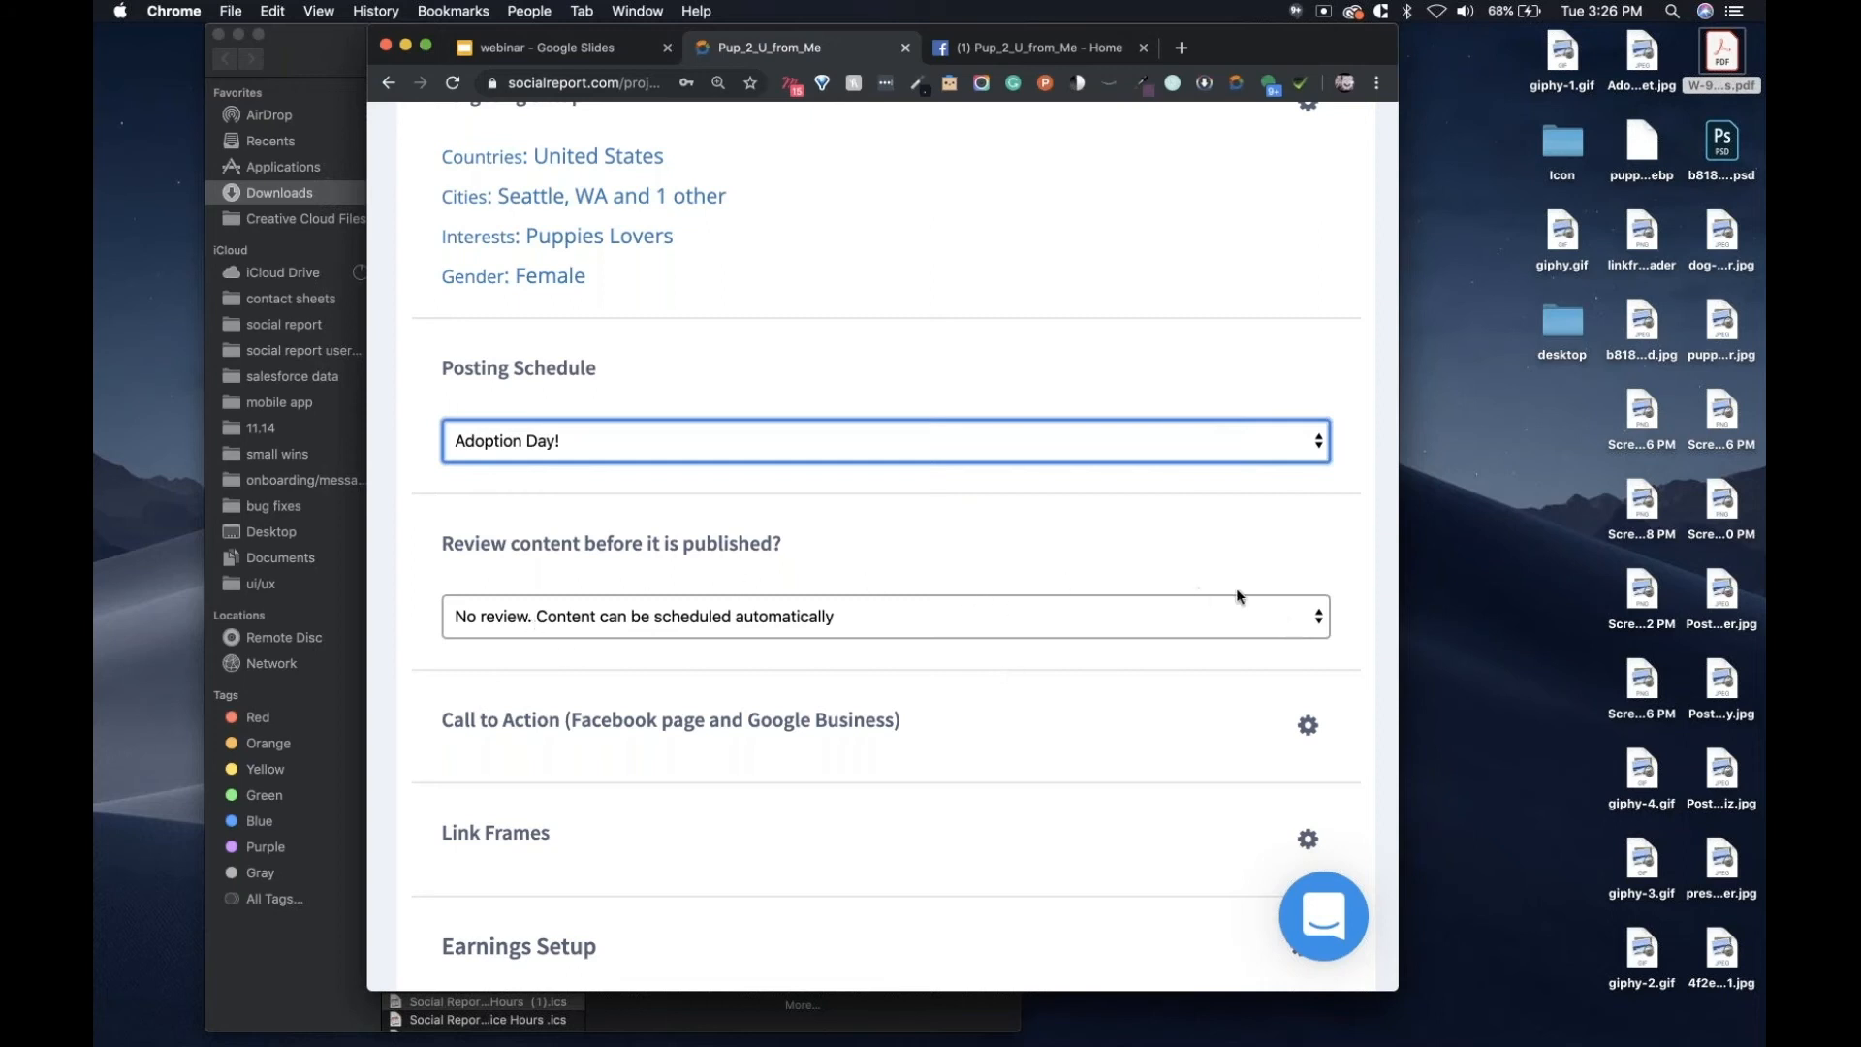
Keep content review at no review and set the Facebook and Google Business calls to action to LEARN MORE, saving them.
left_click(1319, 617)
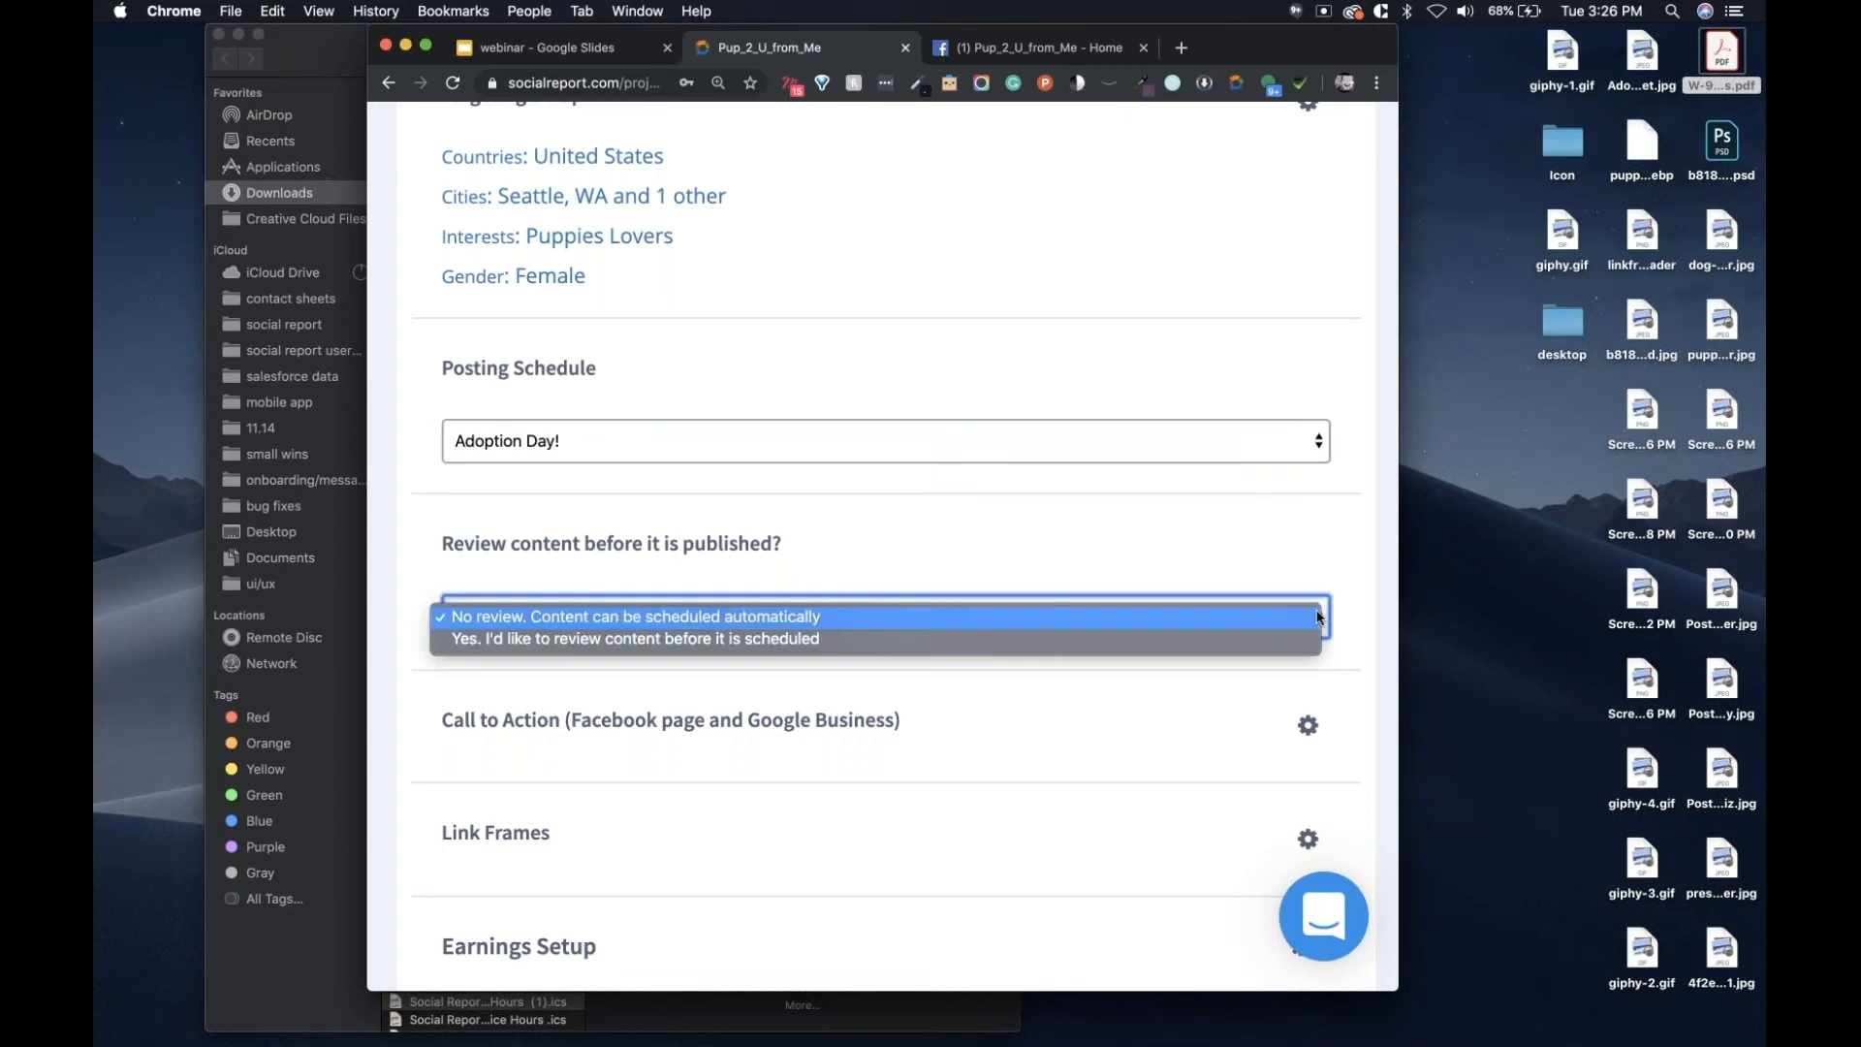
left_click(1008, 617)
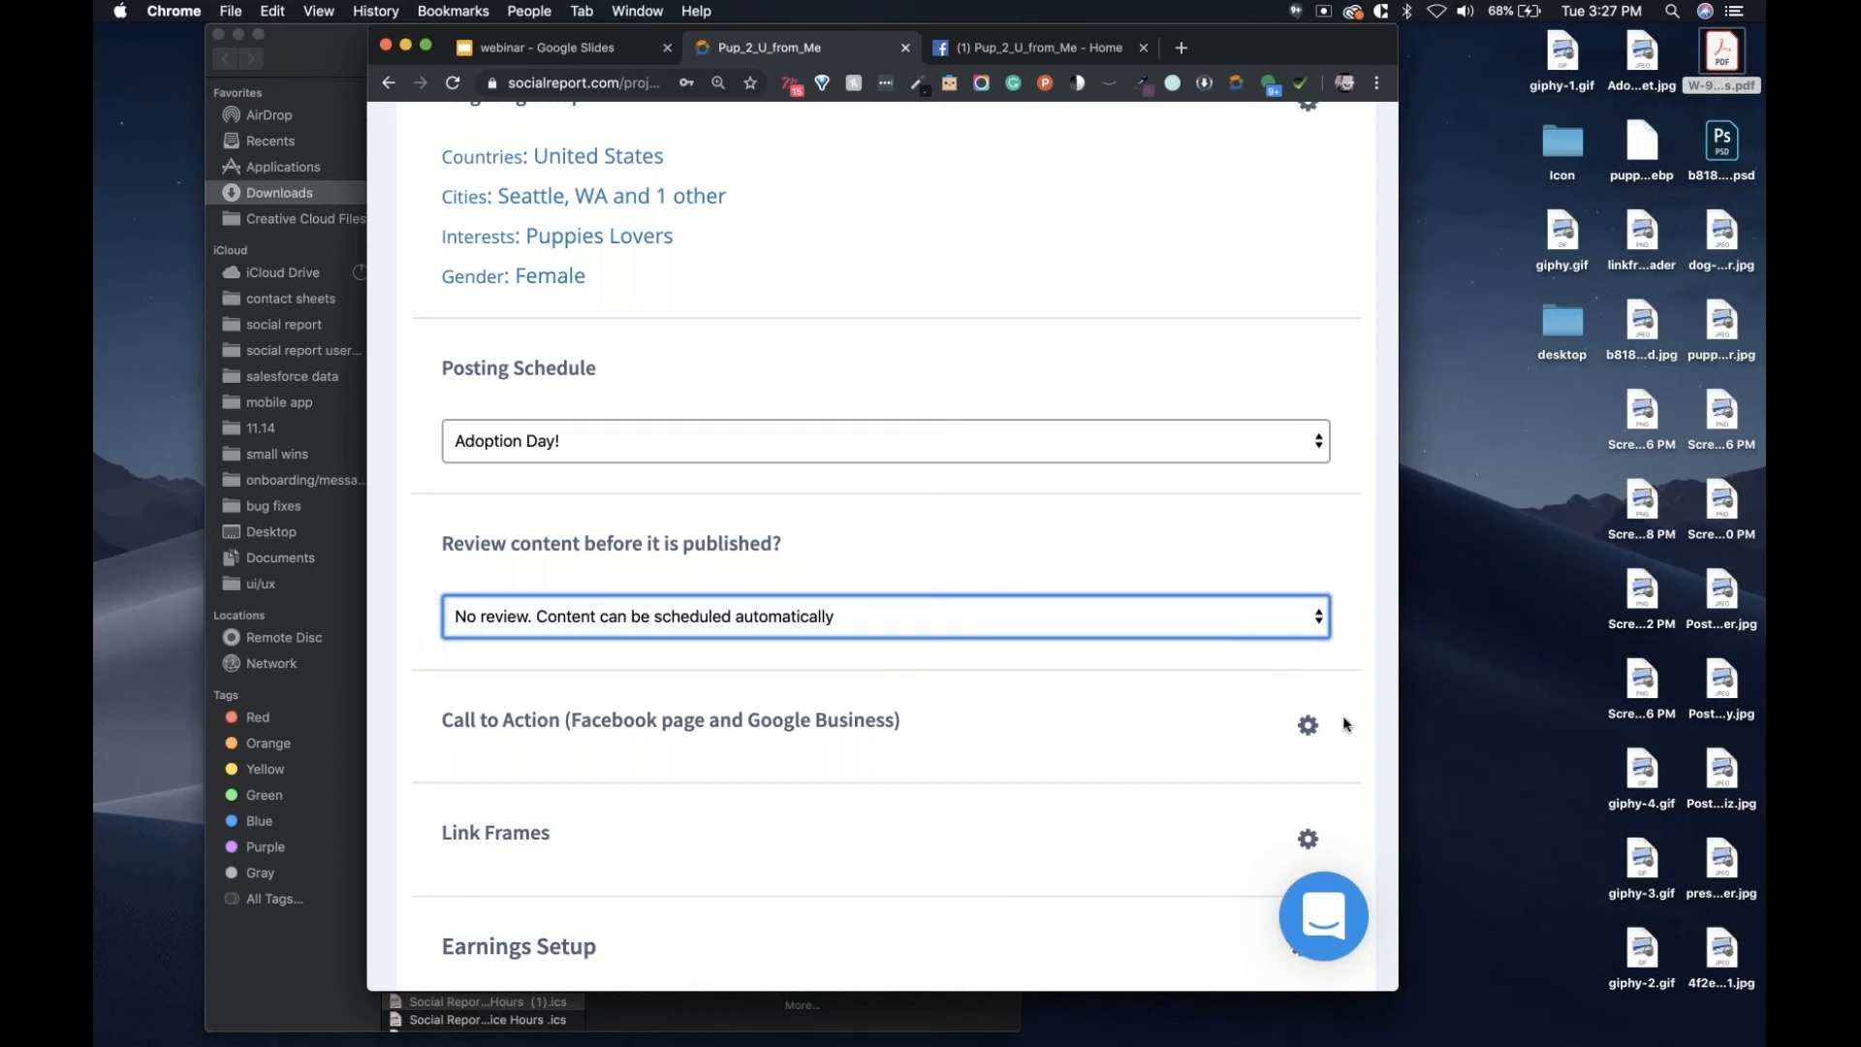
scroll(1344, 752, "down", 5)
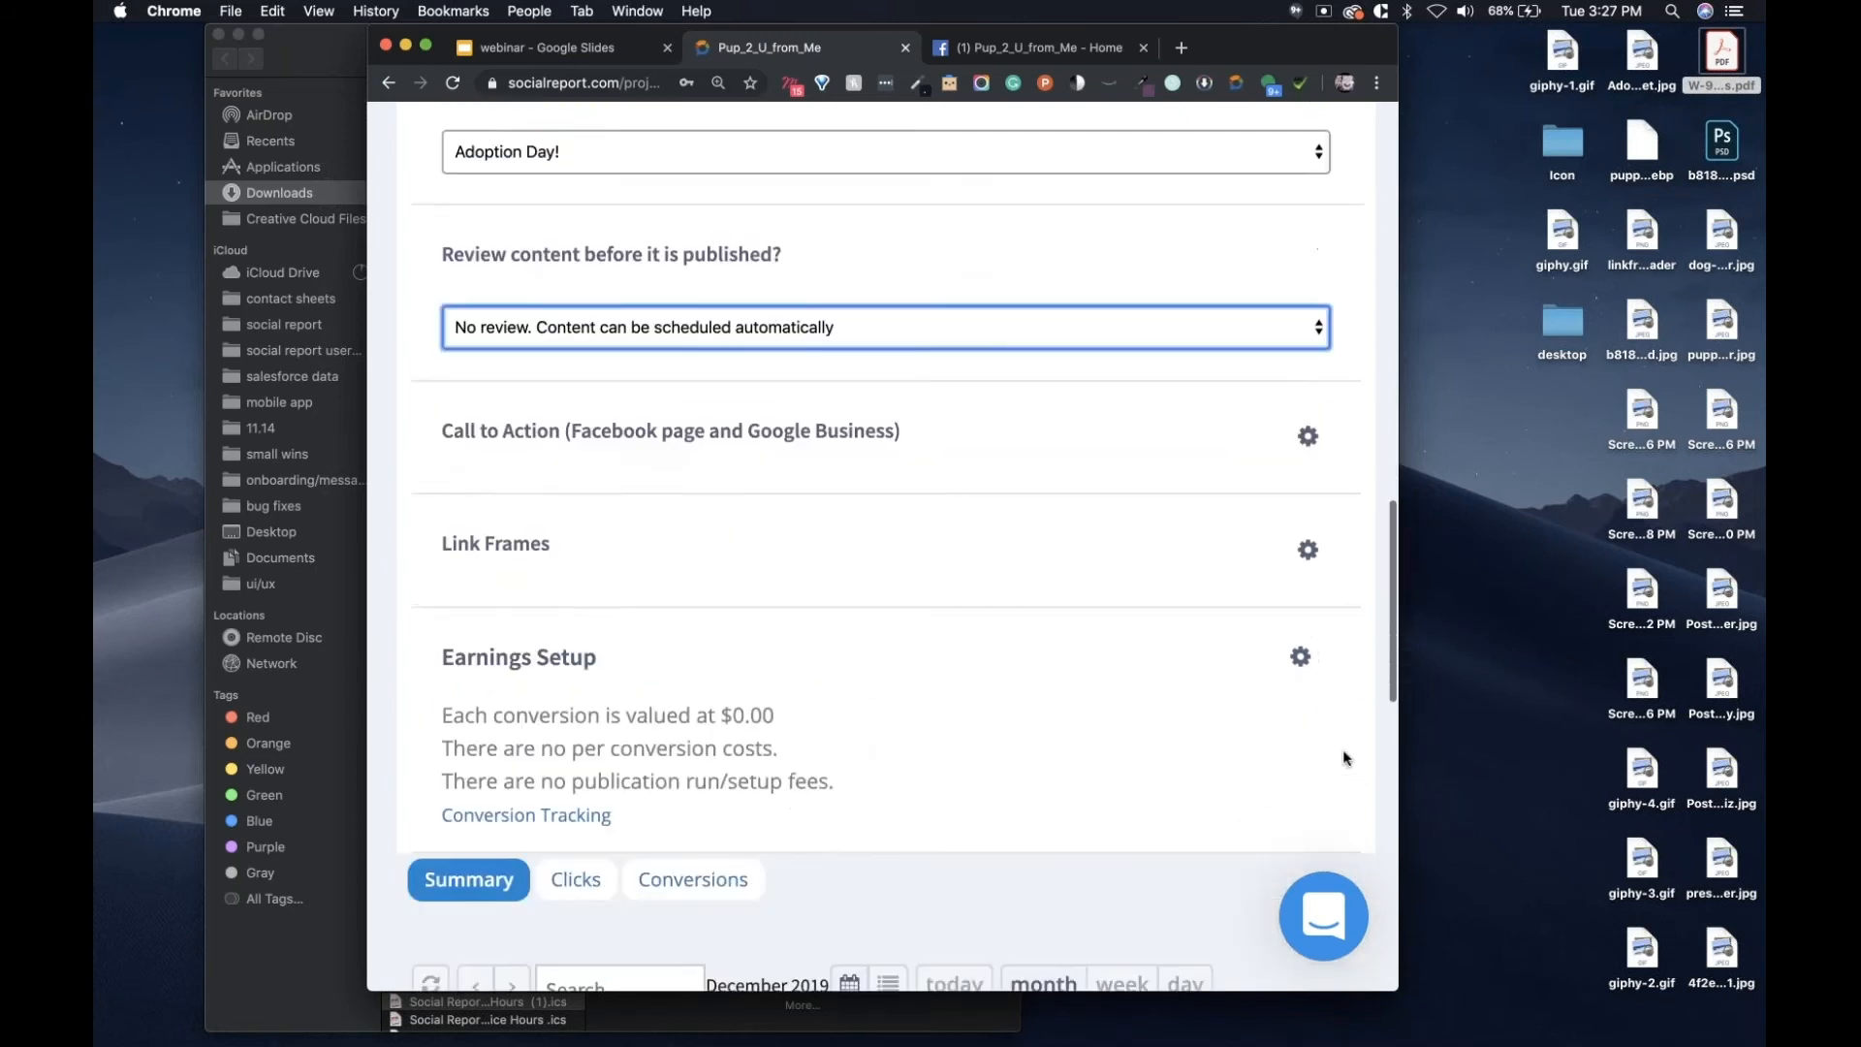
left_click(1309, 433)
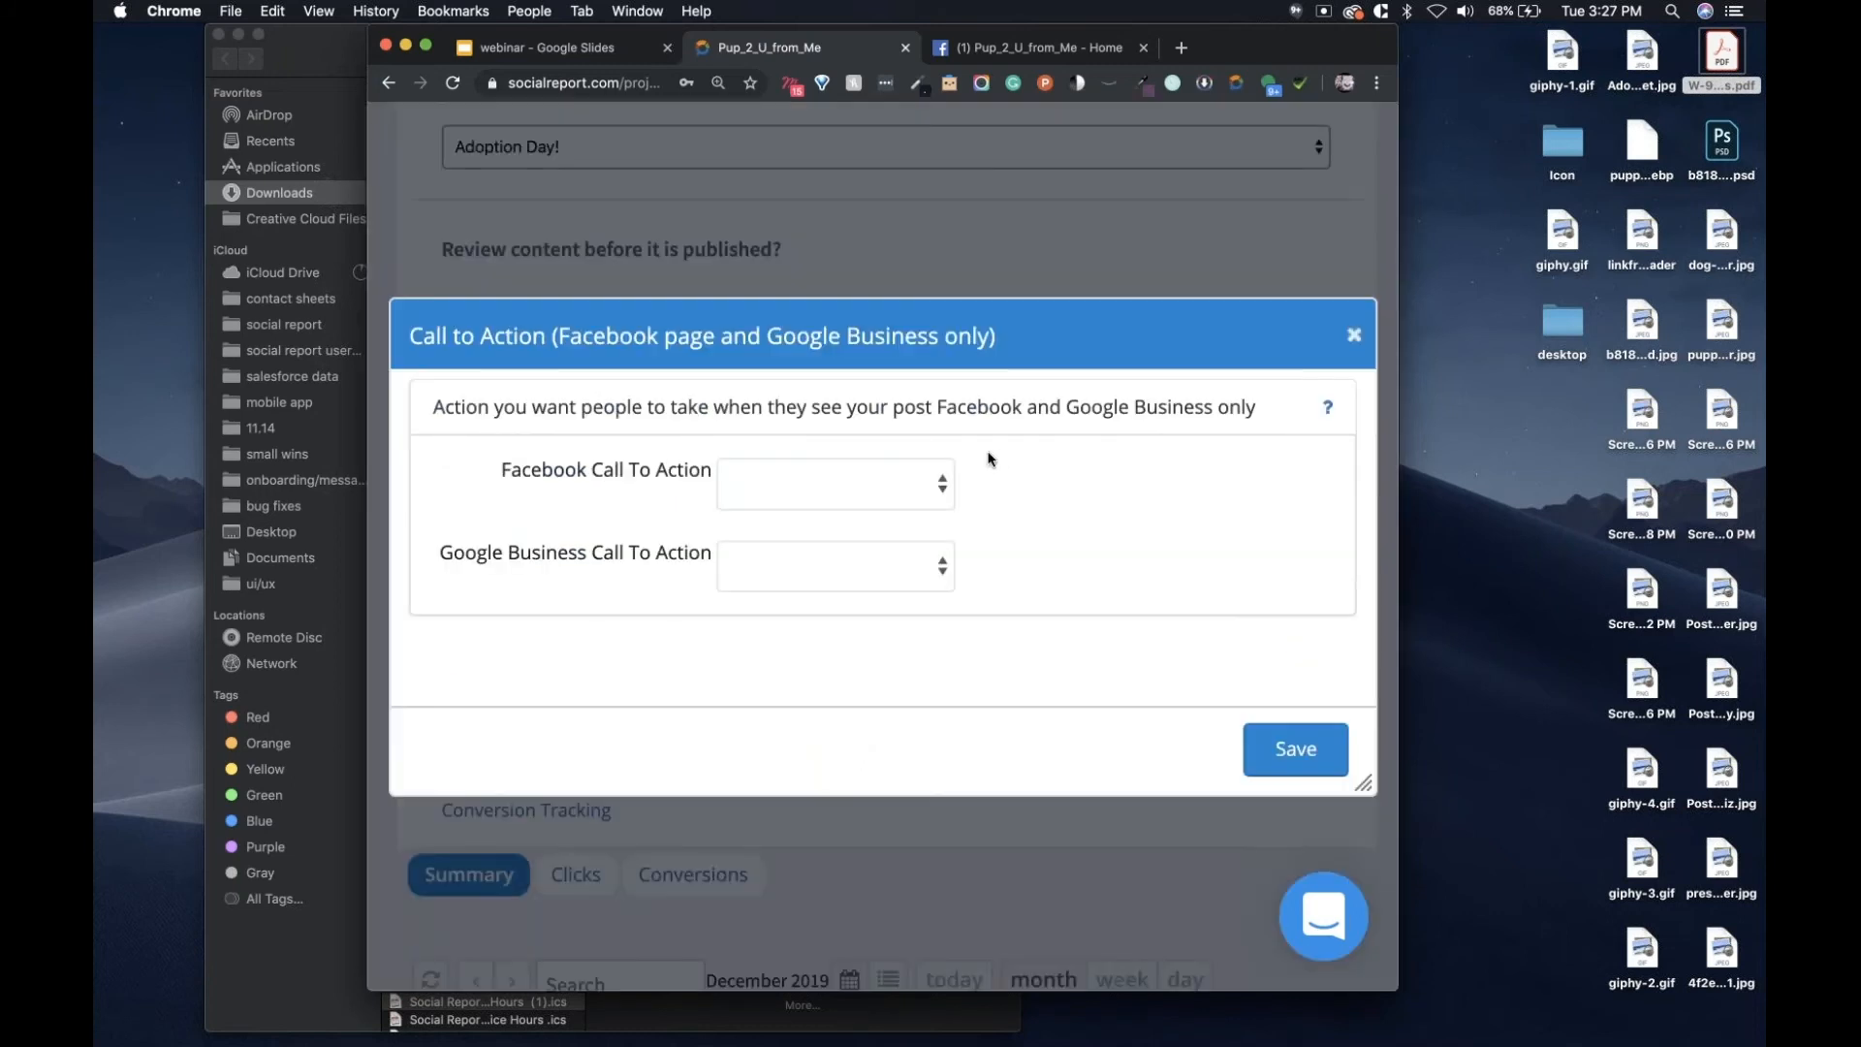
left_click(937, 494)
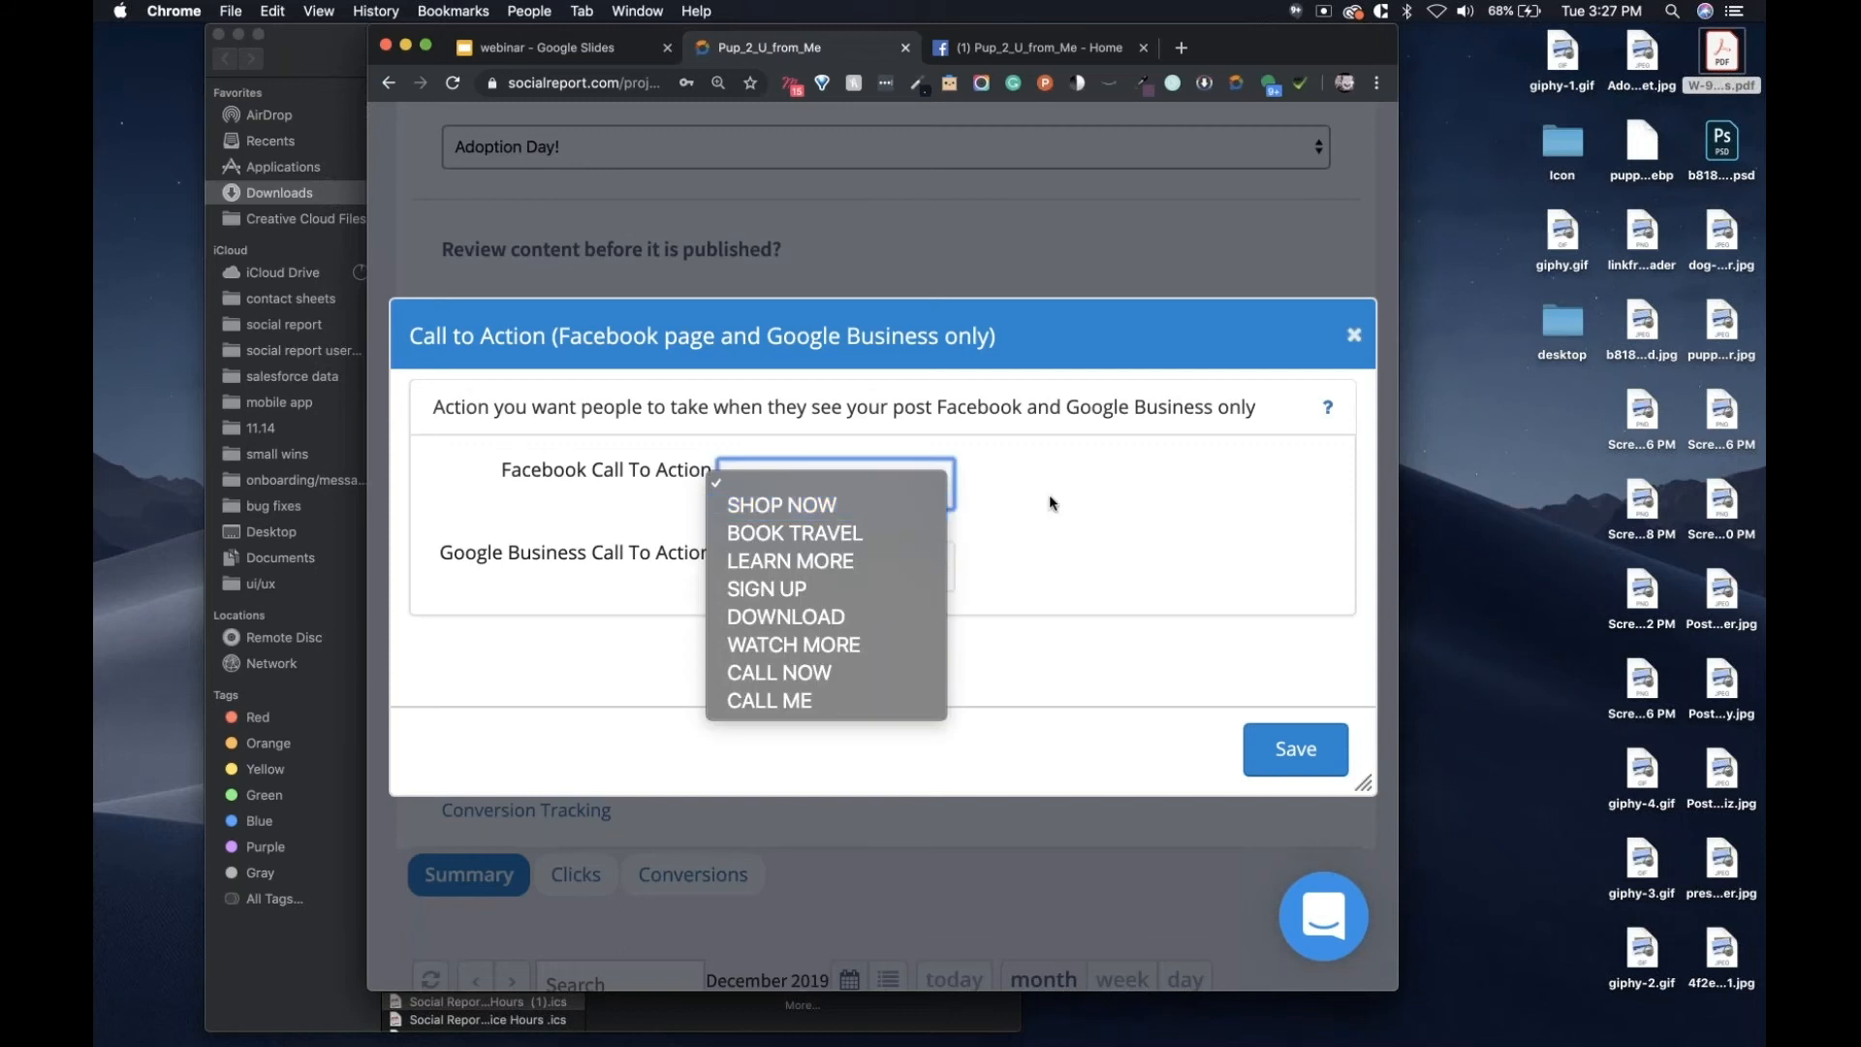
left_click(857, 561)
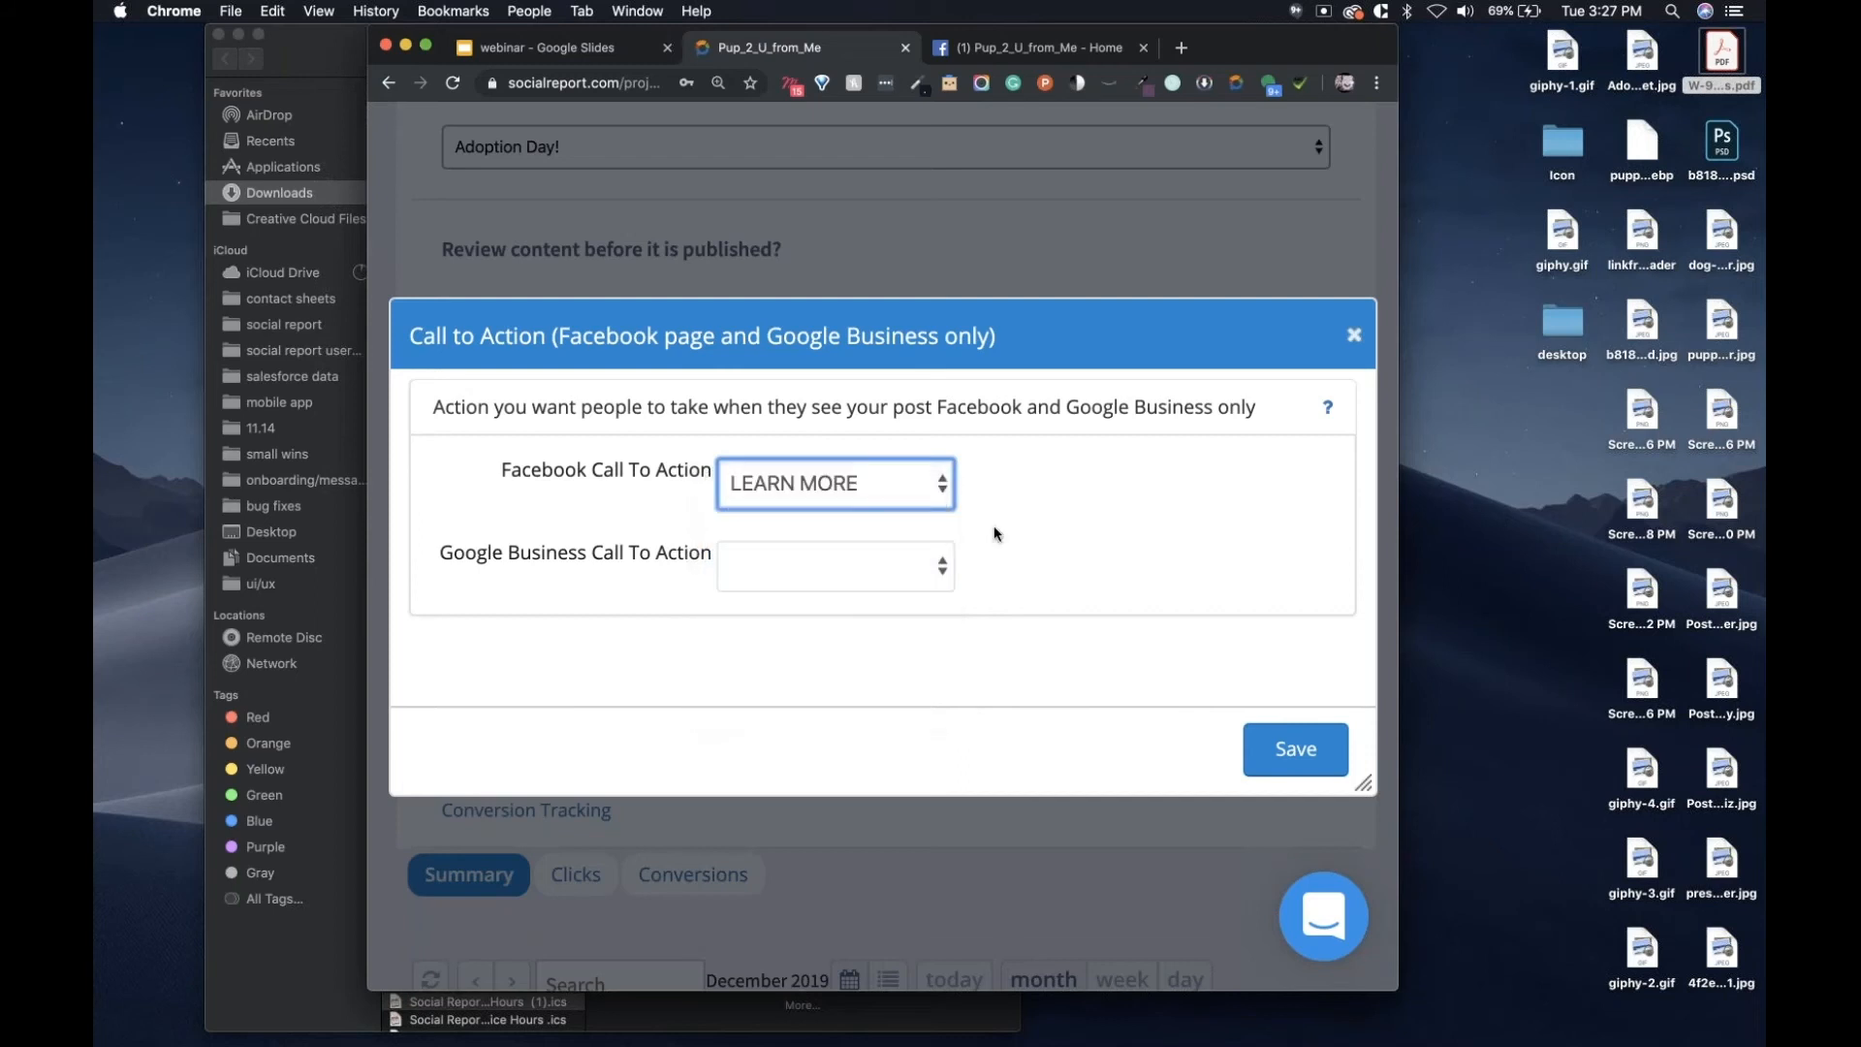
left_click(930, 567)
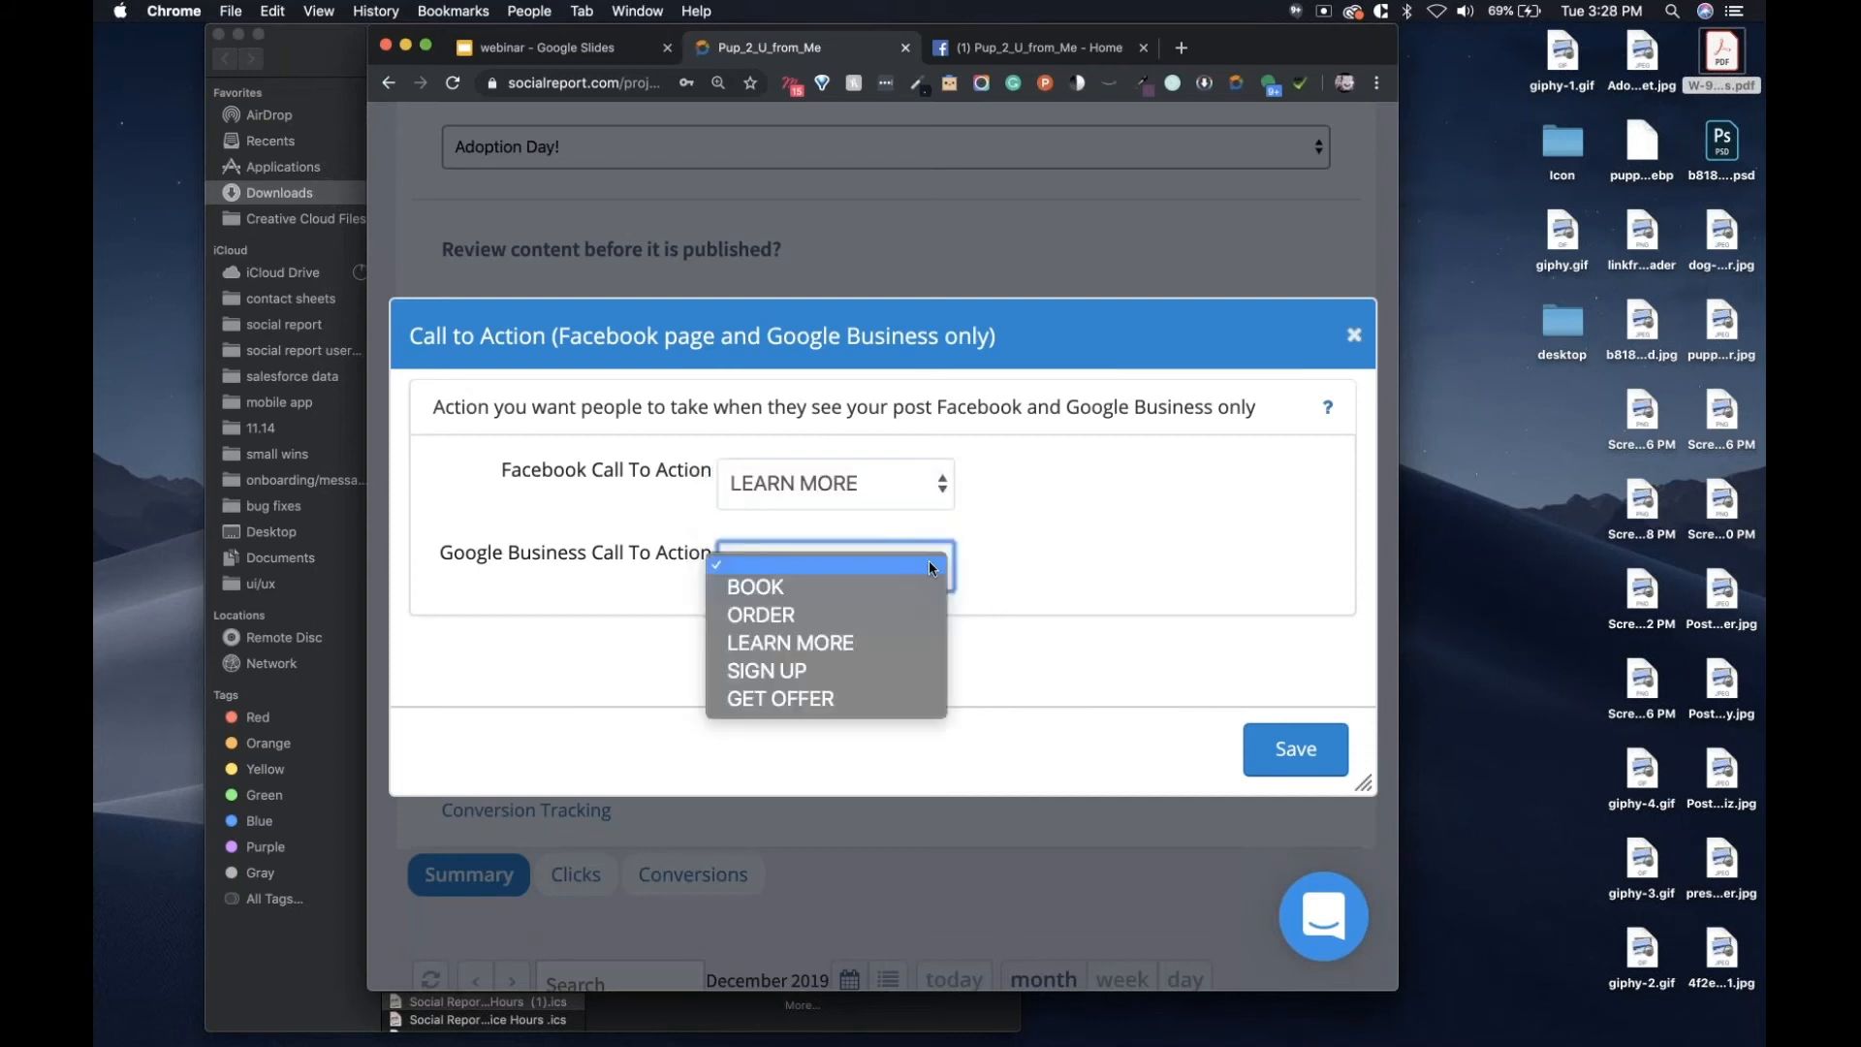
left_click(899, 643)
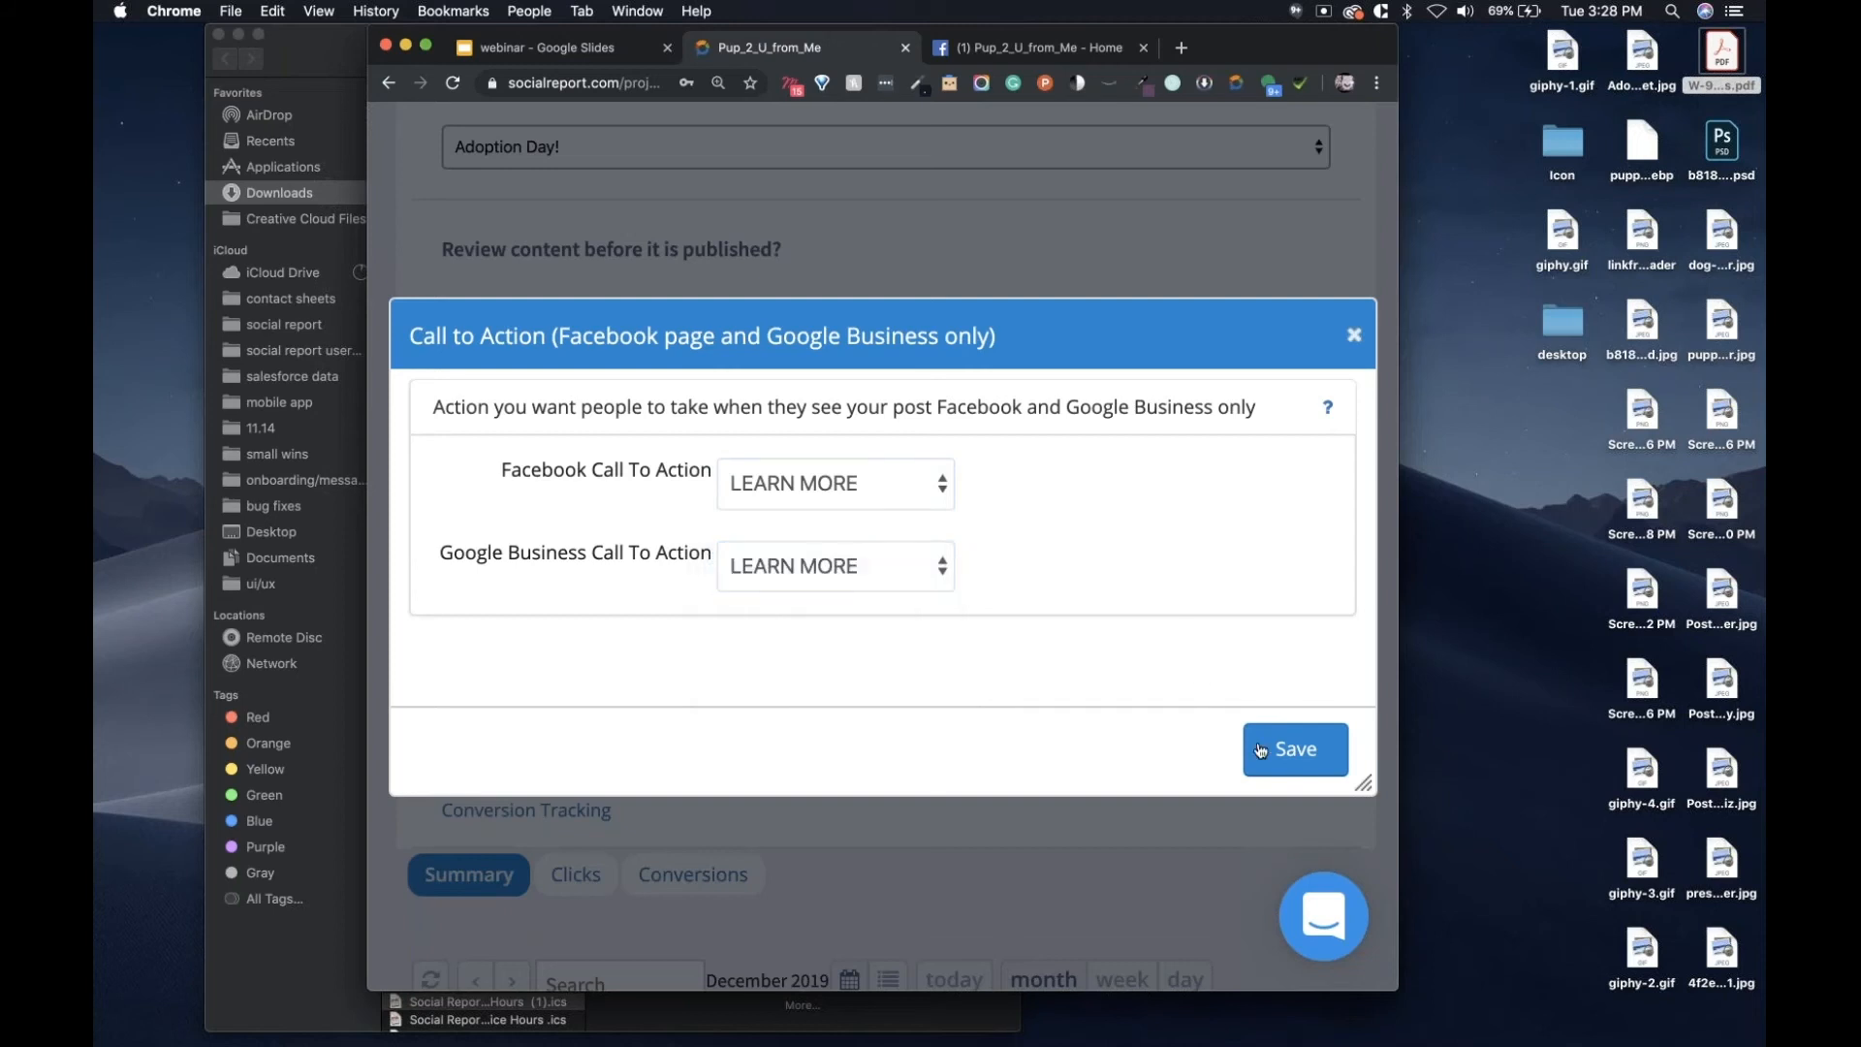
left_click(1289, 766)
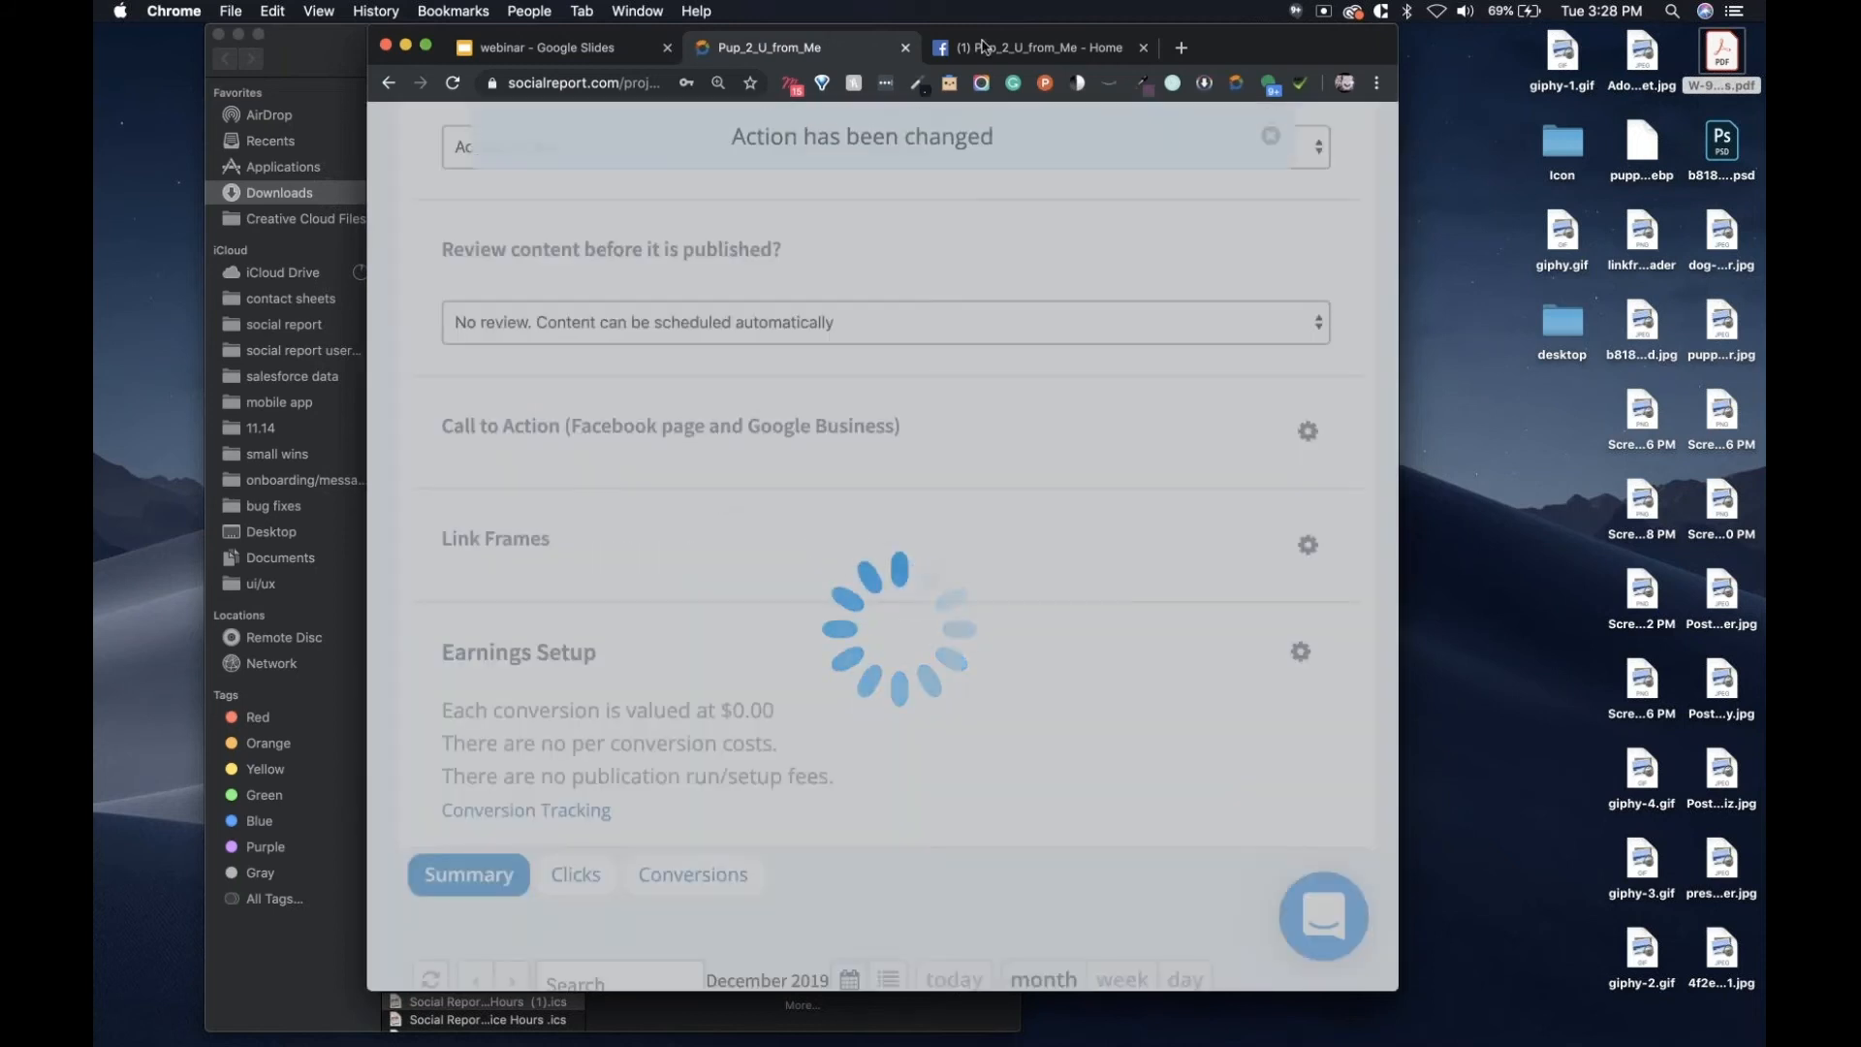
Examine the published Before-And-After post and its call-to-action button on the Pup_2_U_from_Me Facebook page.
left_click(985, 47)
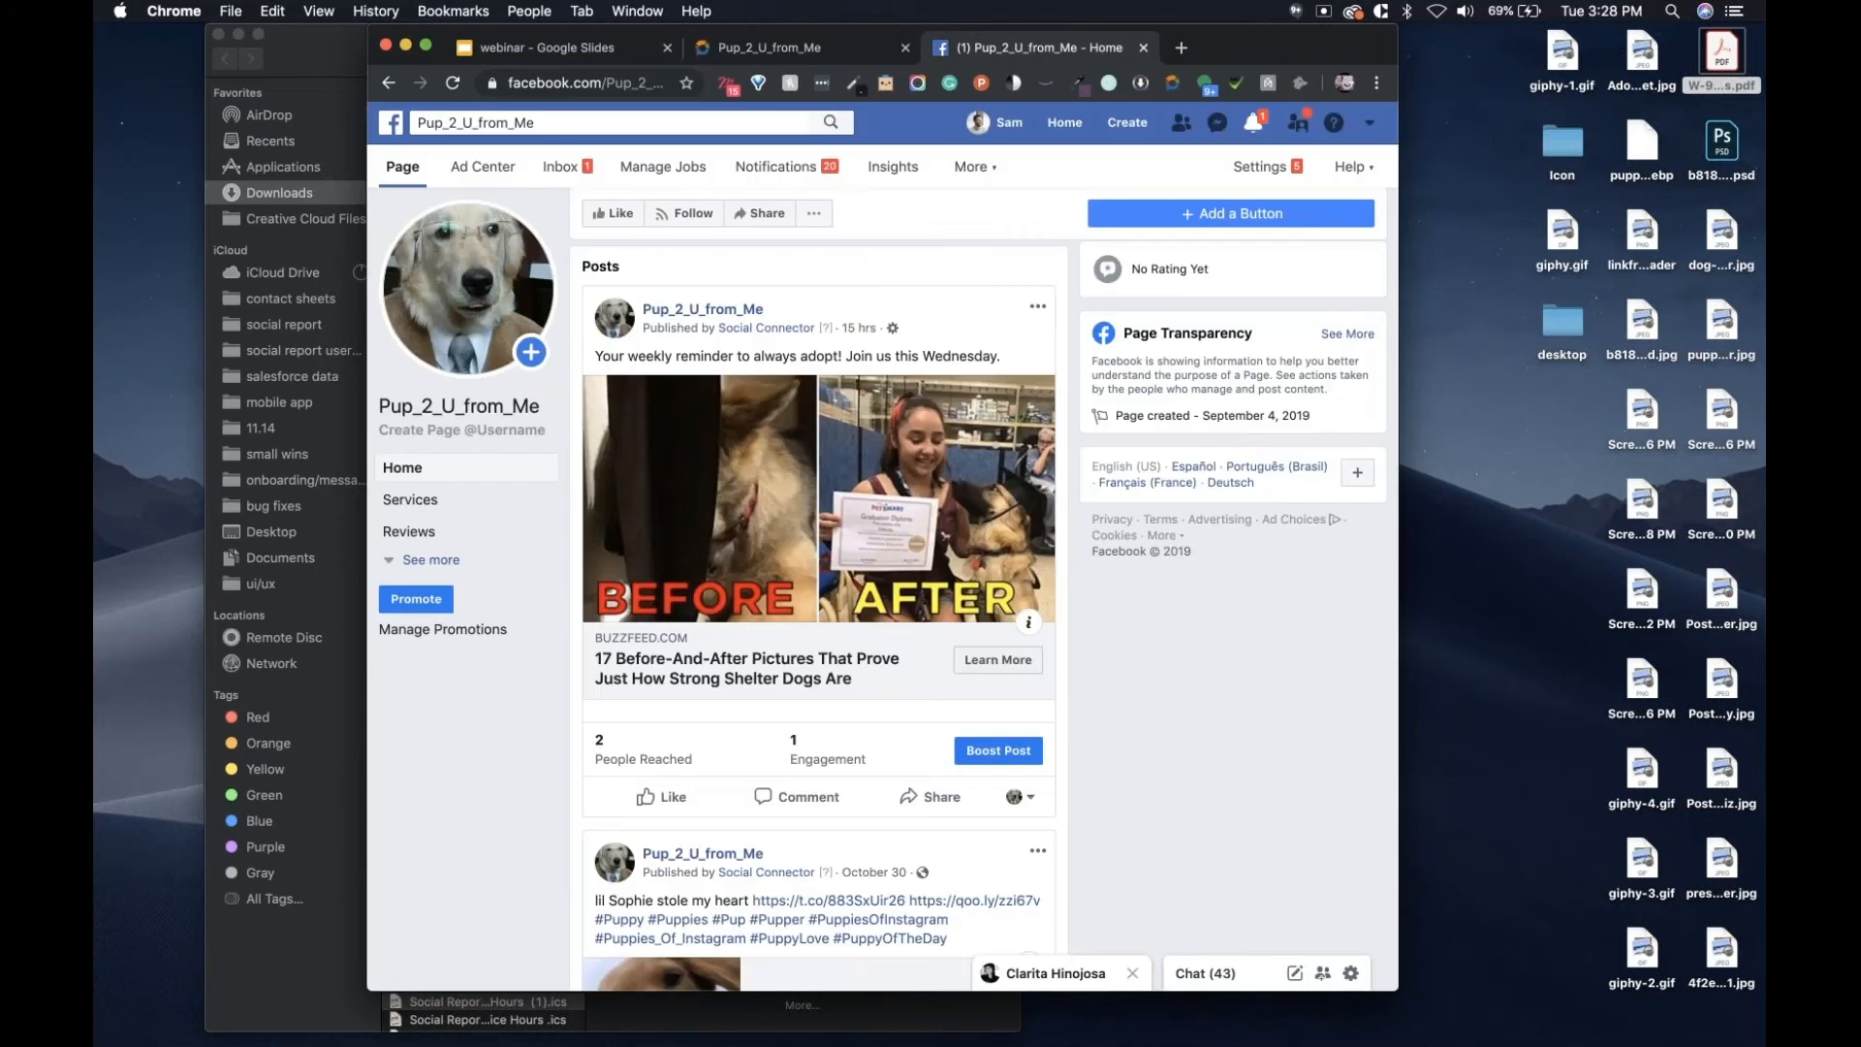
scroll(734, 342, "down", 2)
scroll(734, 342, "up", 2)
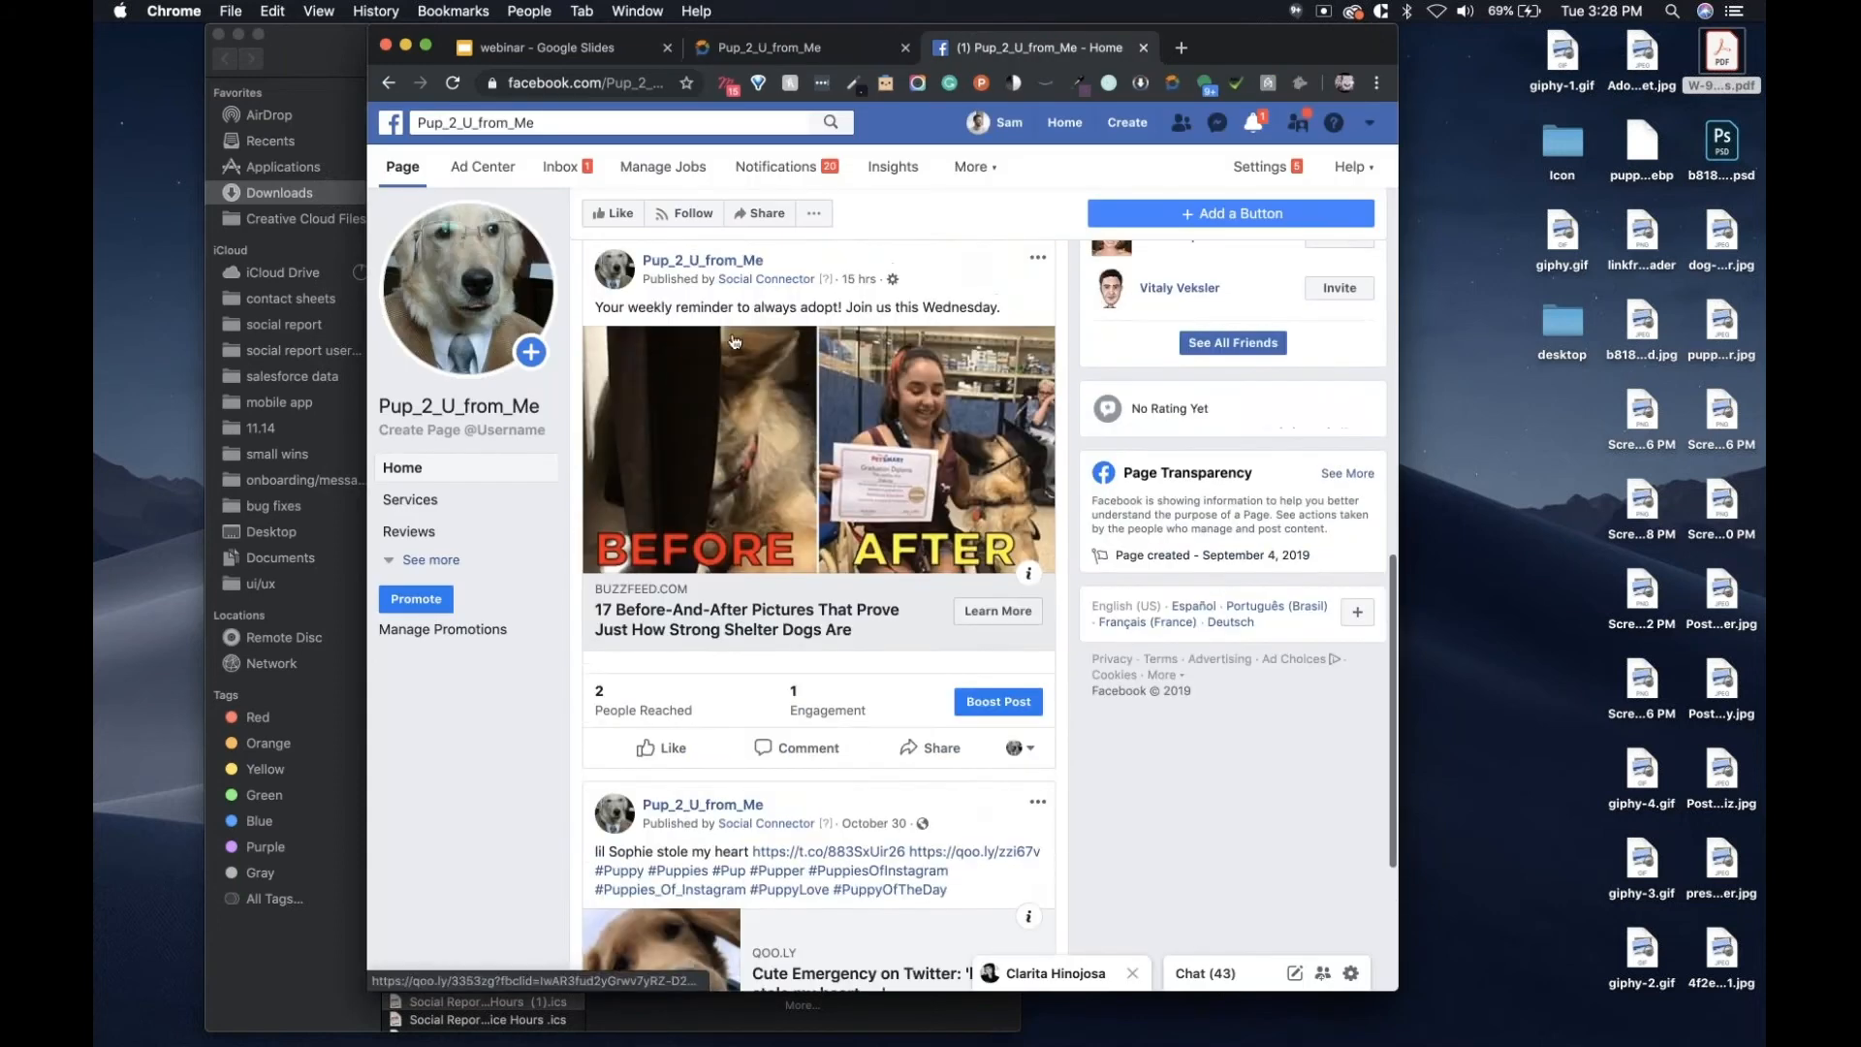
left_click(734, 342)
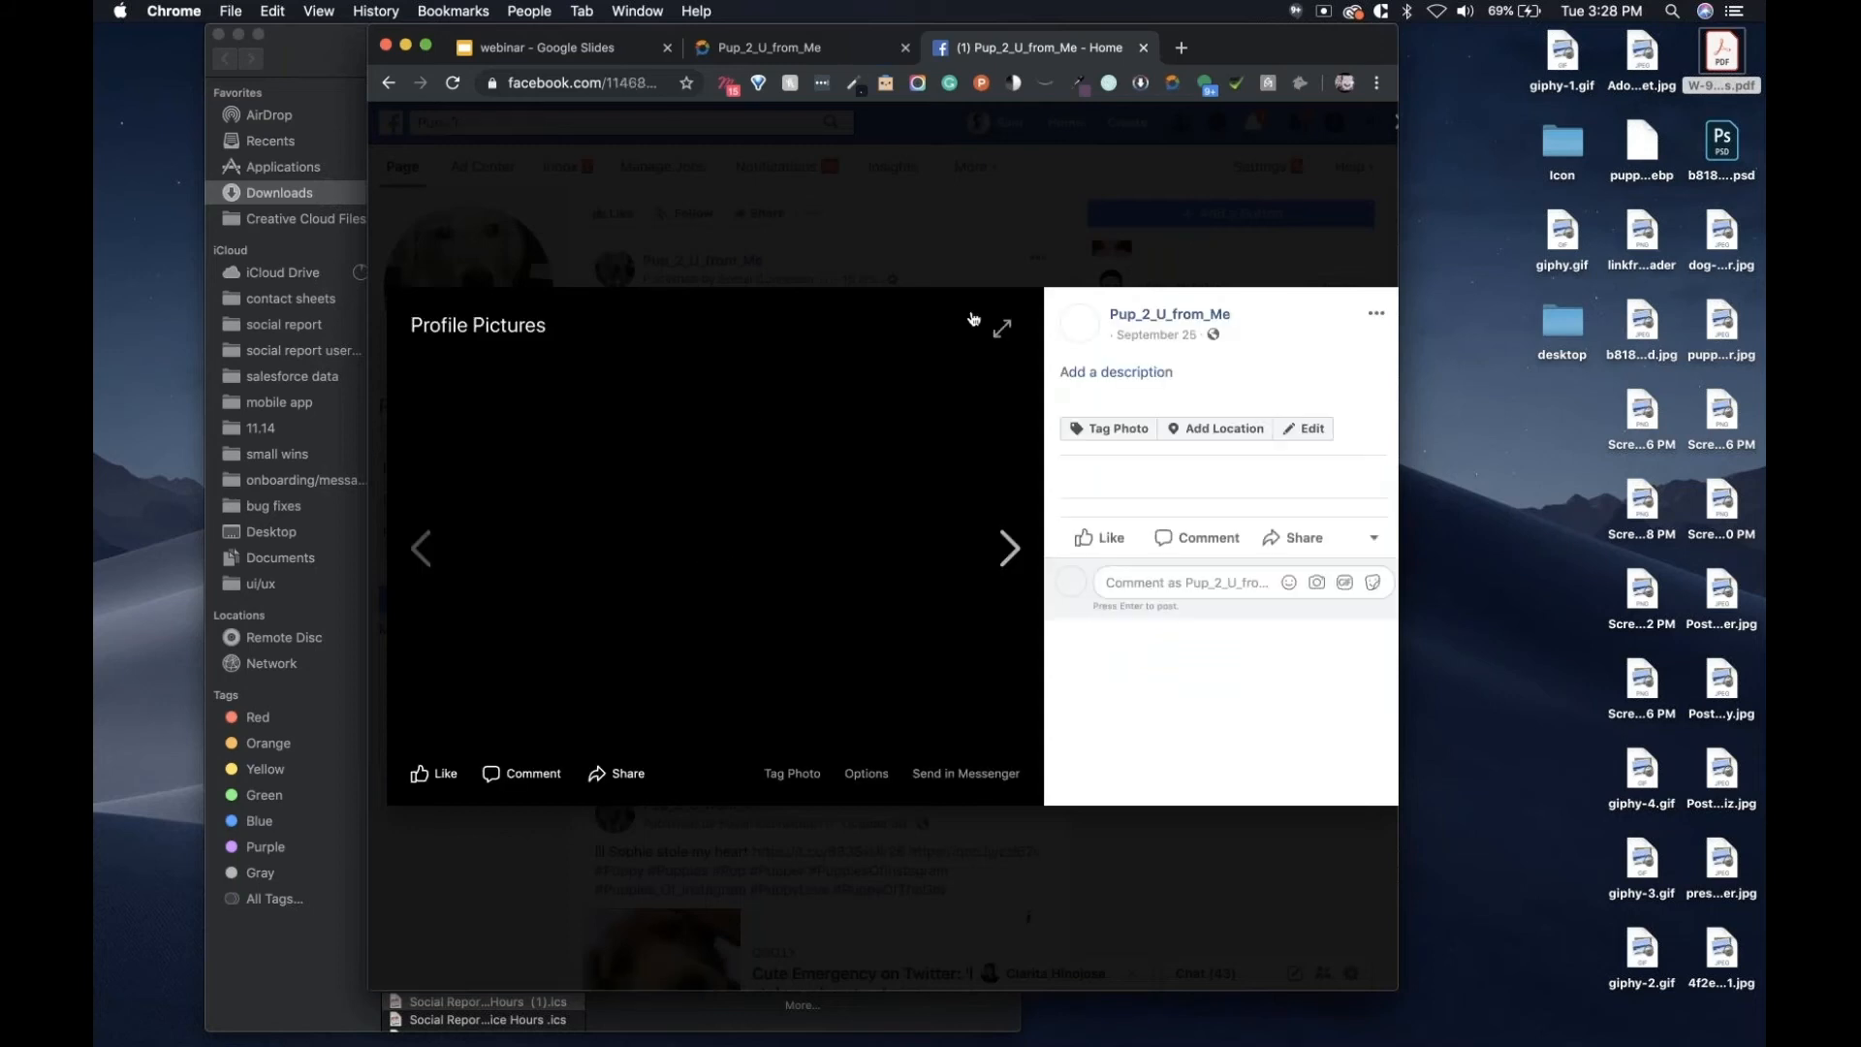
left_click(1276, 232)
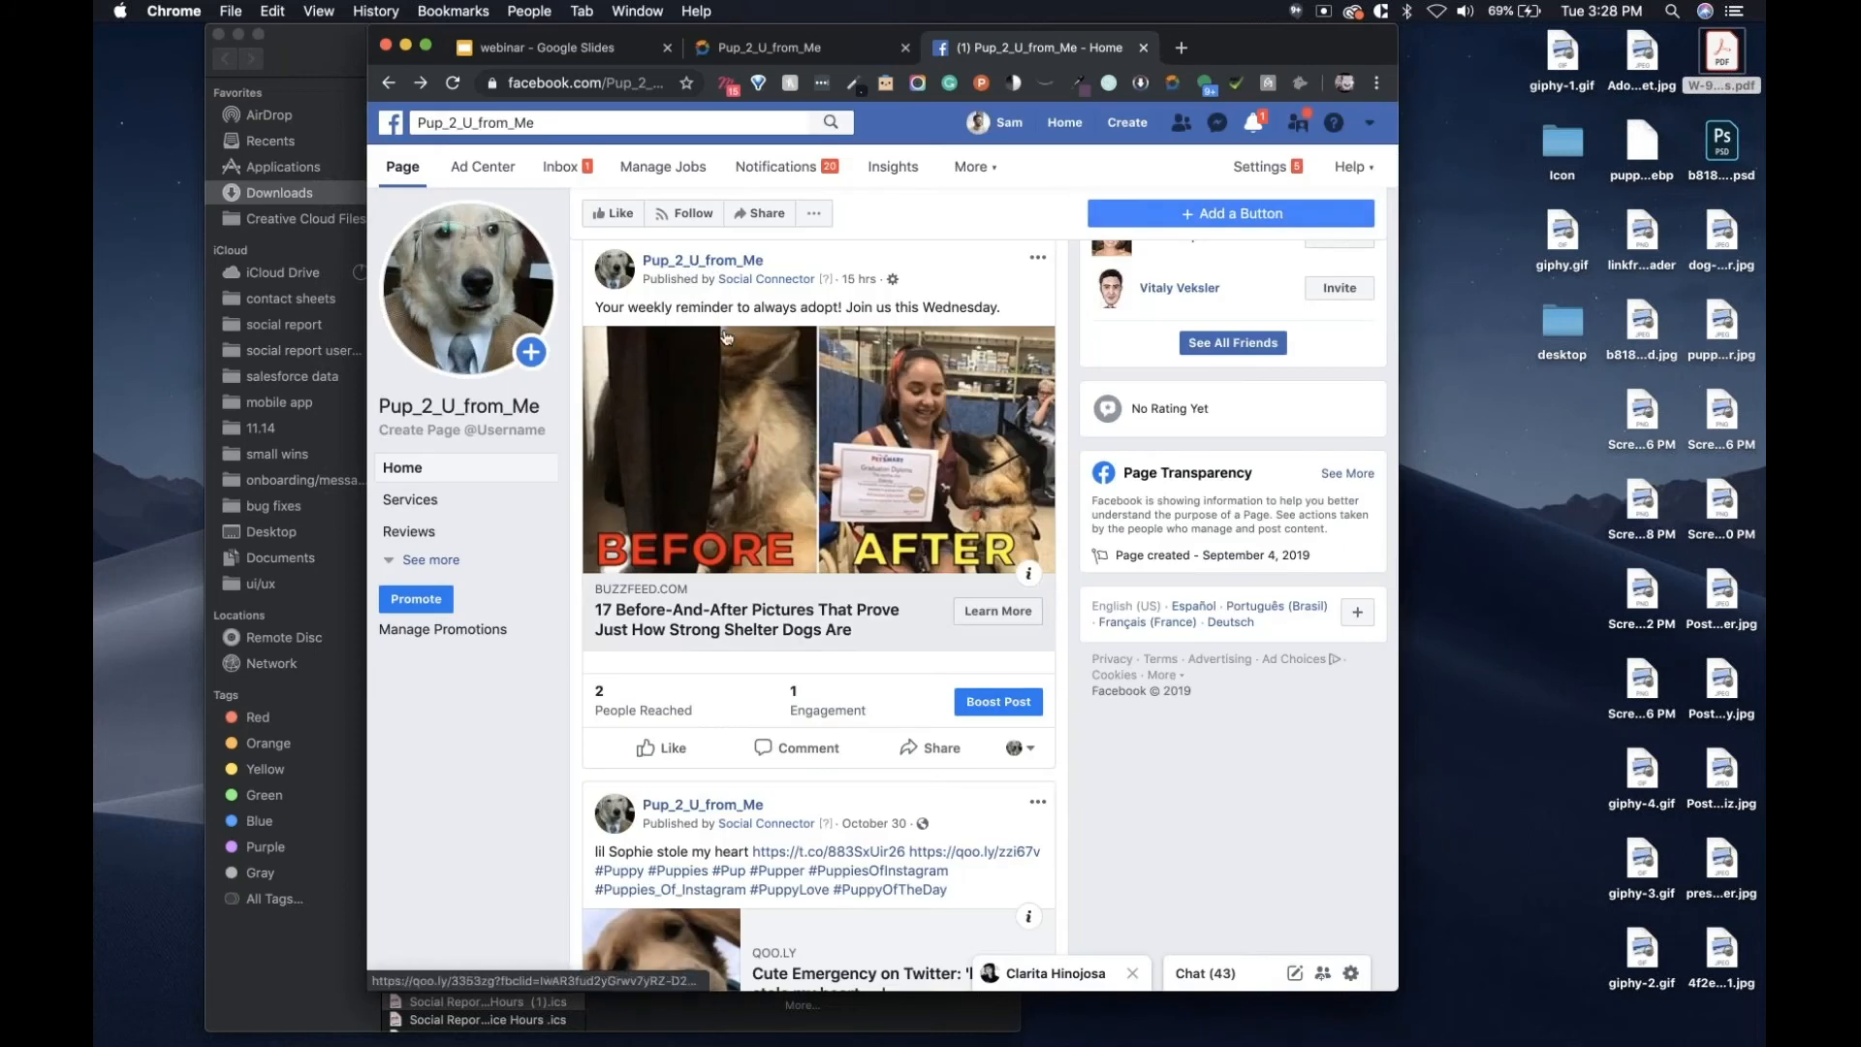
scroll(700, 475, "down", 1)
scroll(1006, 610, "up", 1)
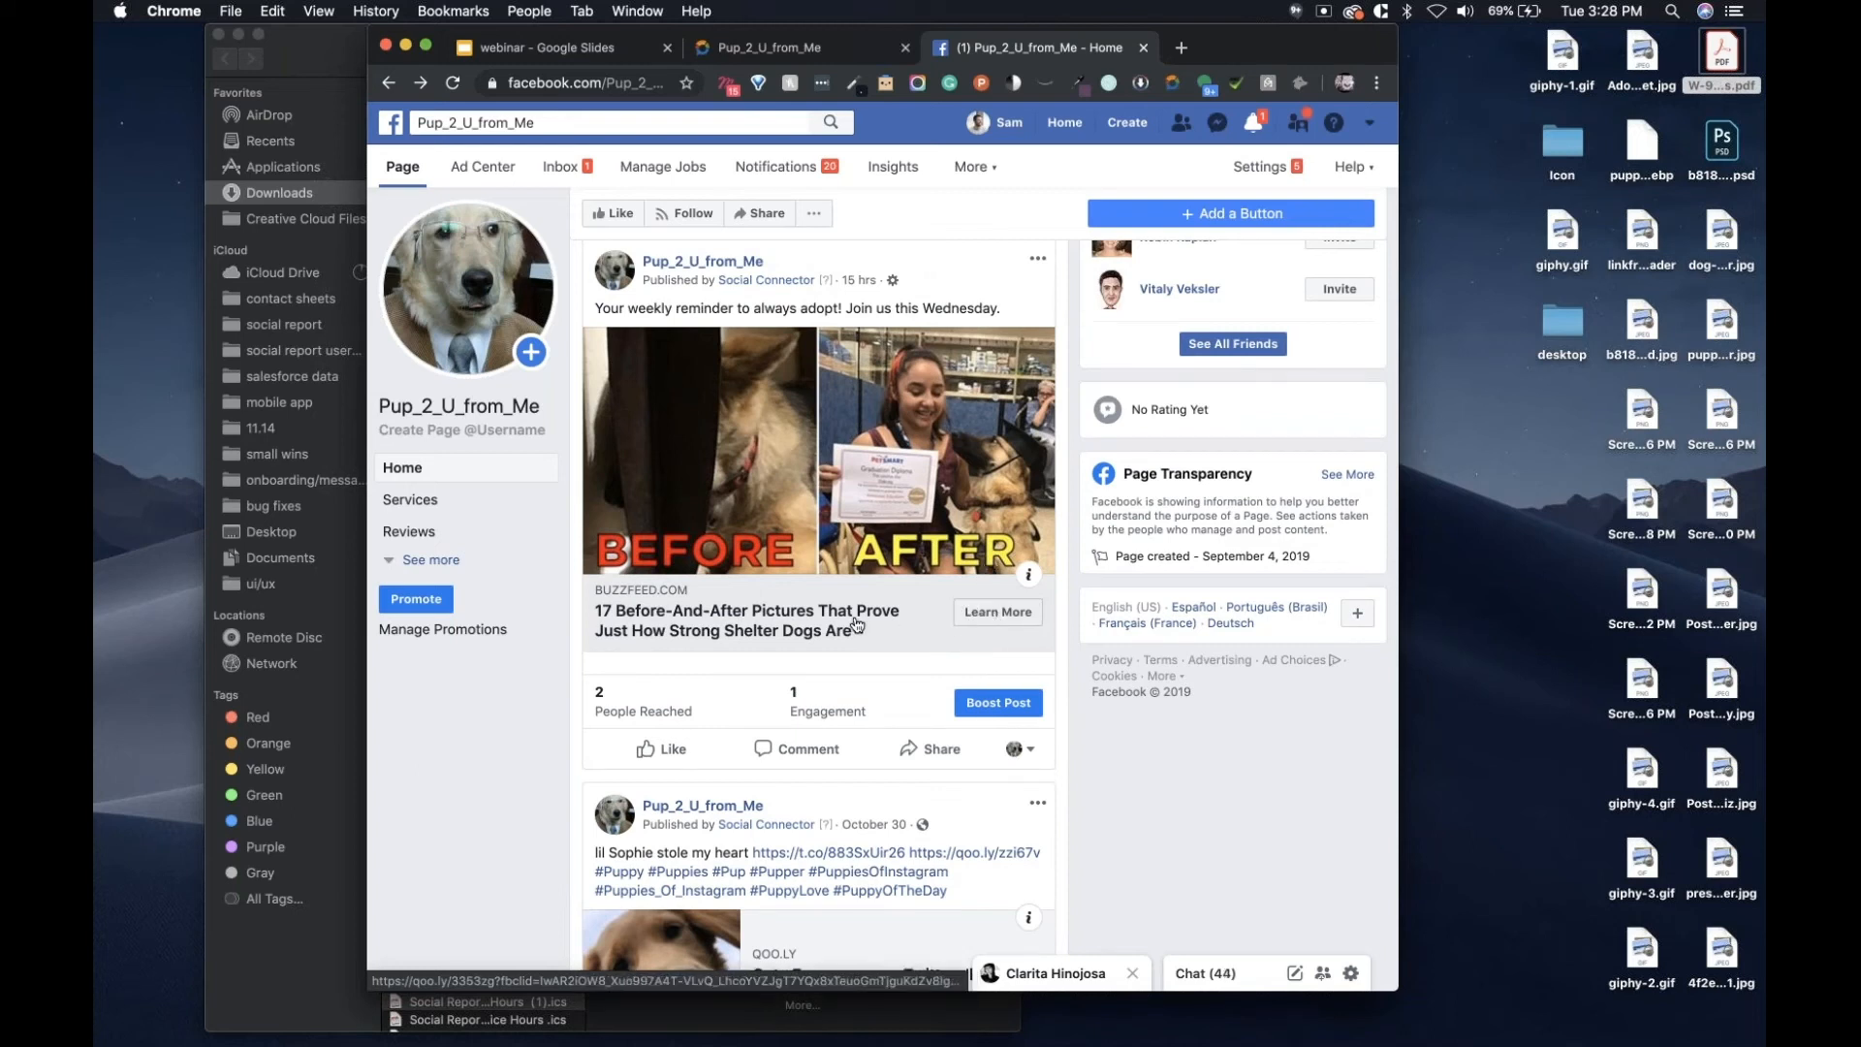
Return to the Adoption Day preset page, enlarge the browser window and reset the page zoom to its default.
left_click(778, 52)
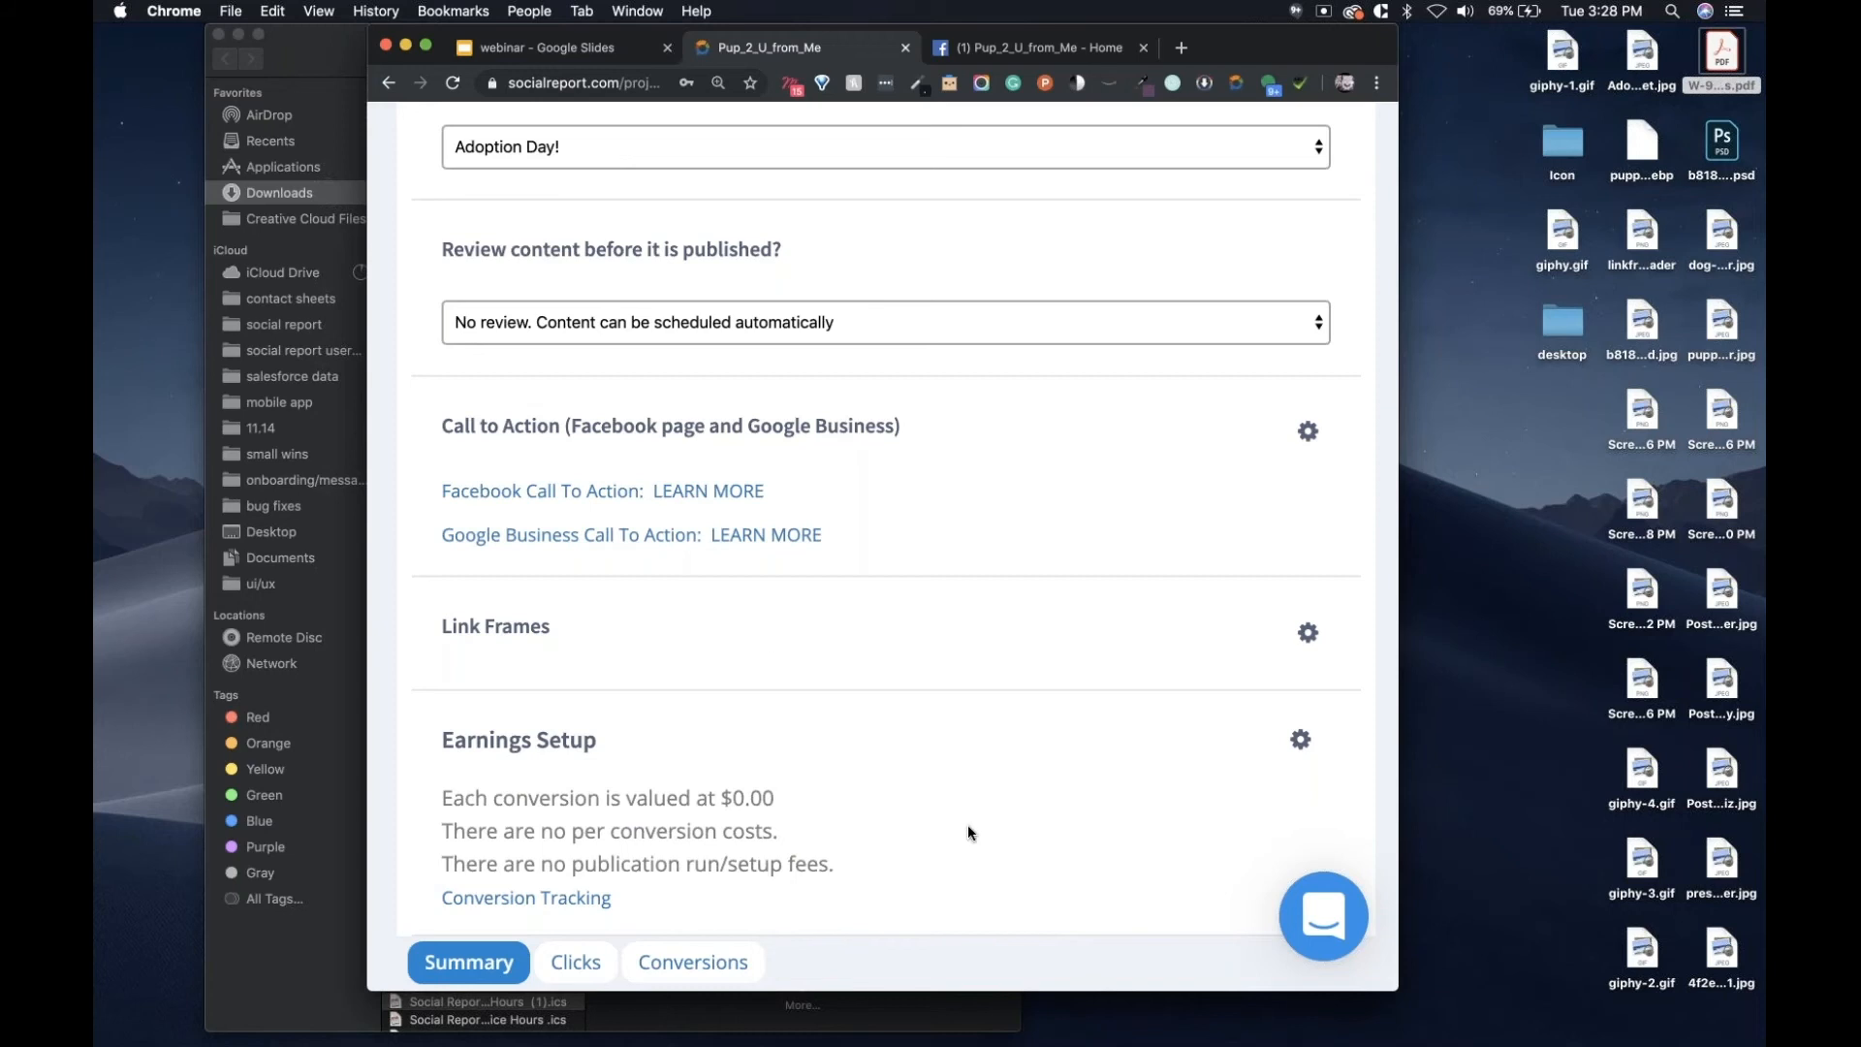
scroll(968, 826, "down", 3)
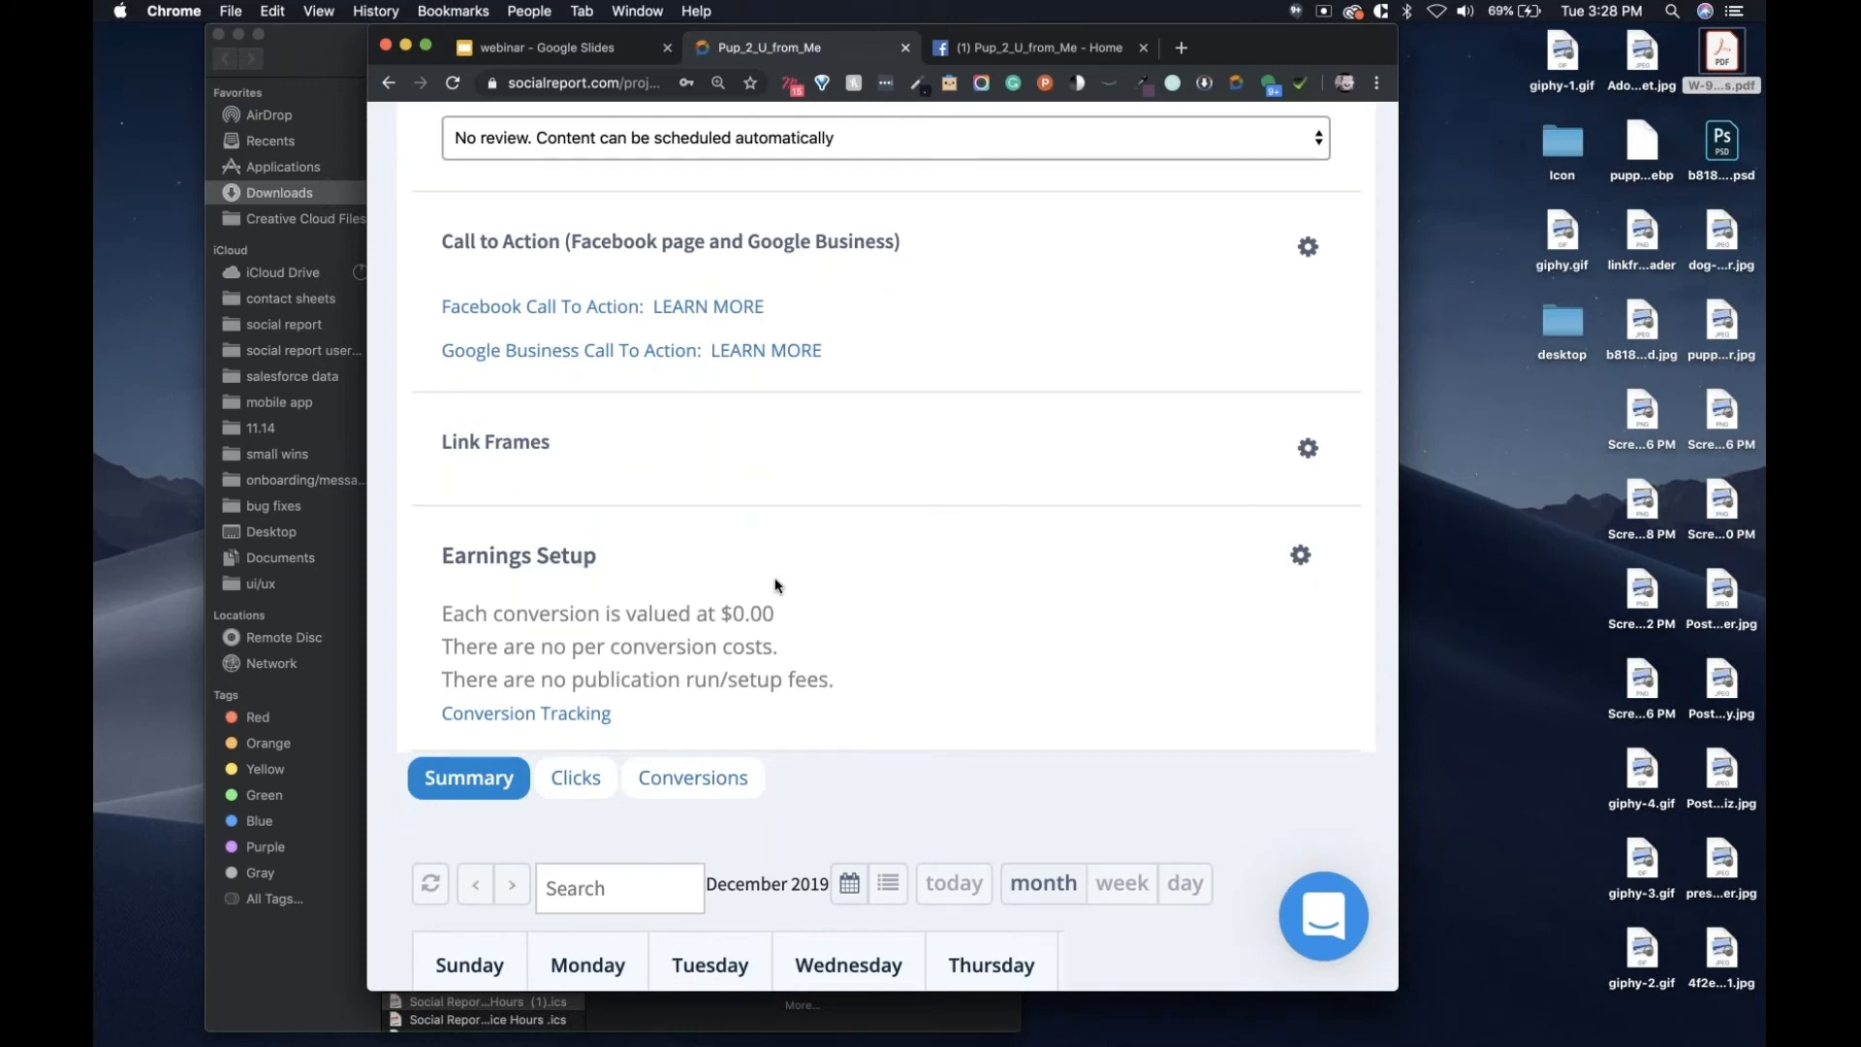
scroll(776, 585, "up", 10)
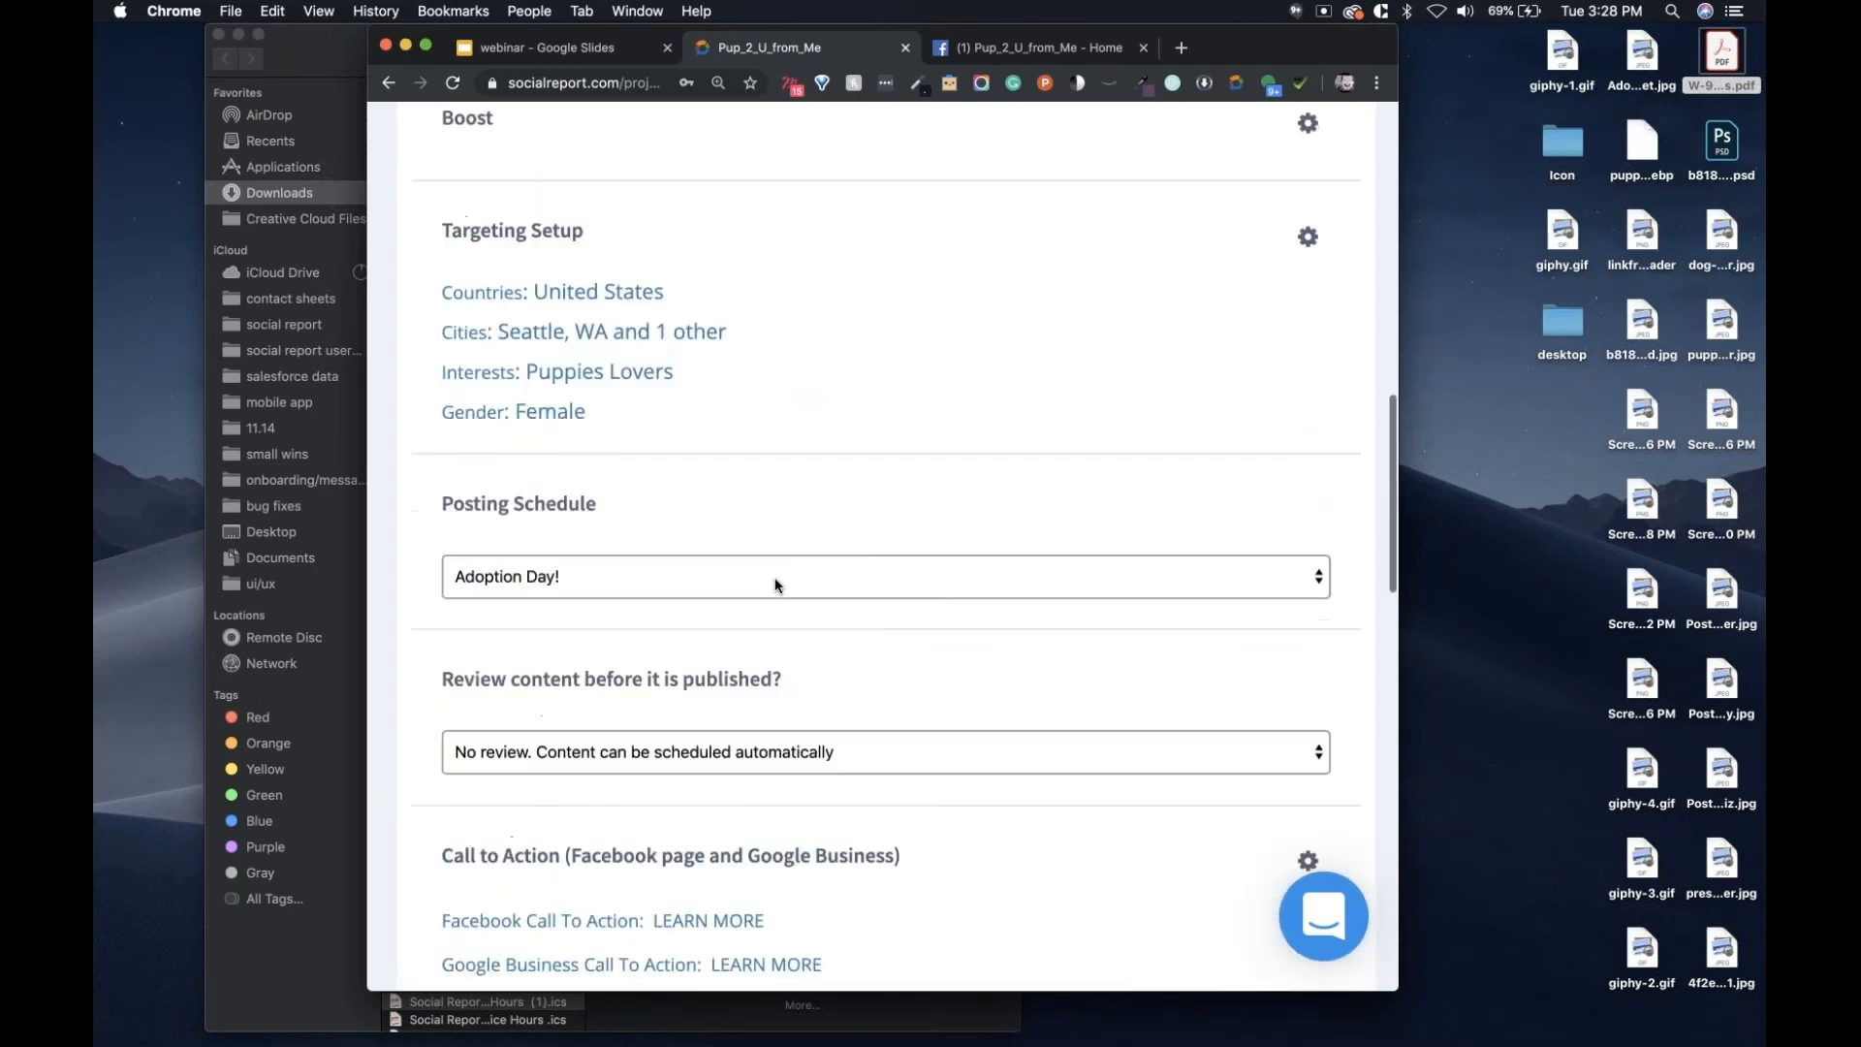
scroll(776, 585, "up", 12)
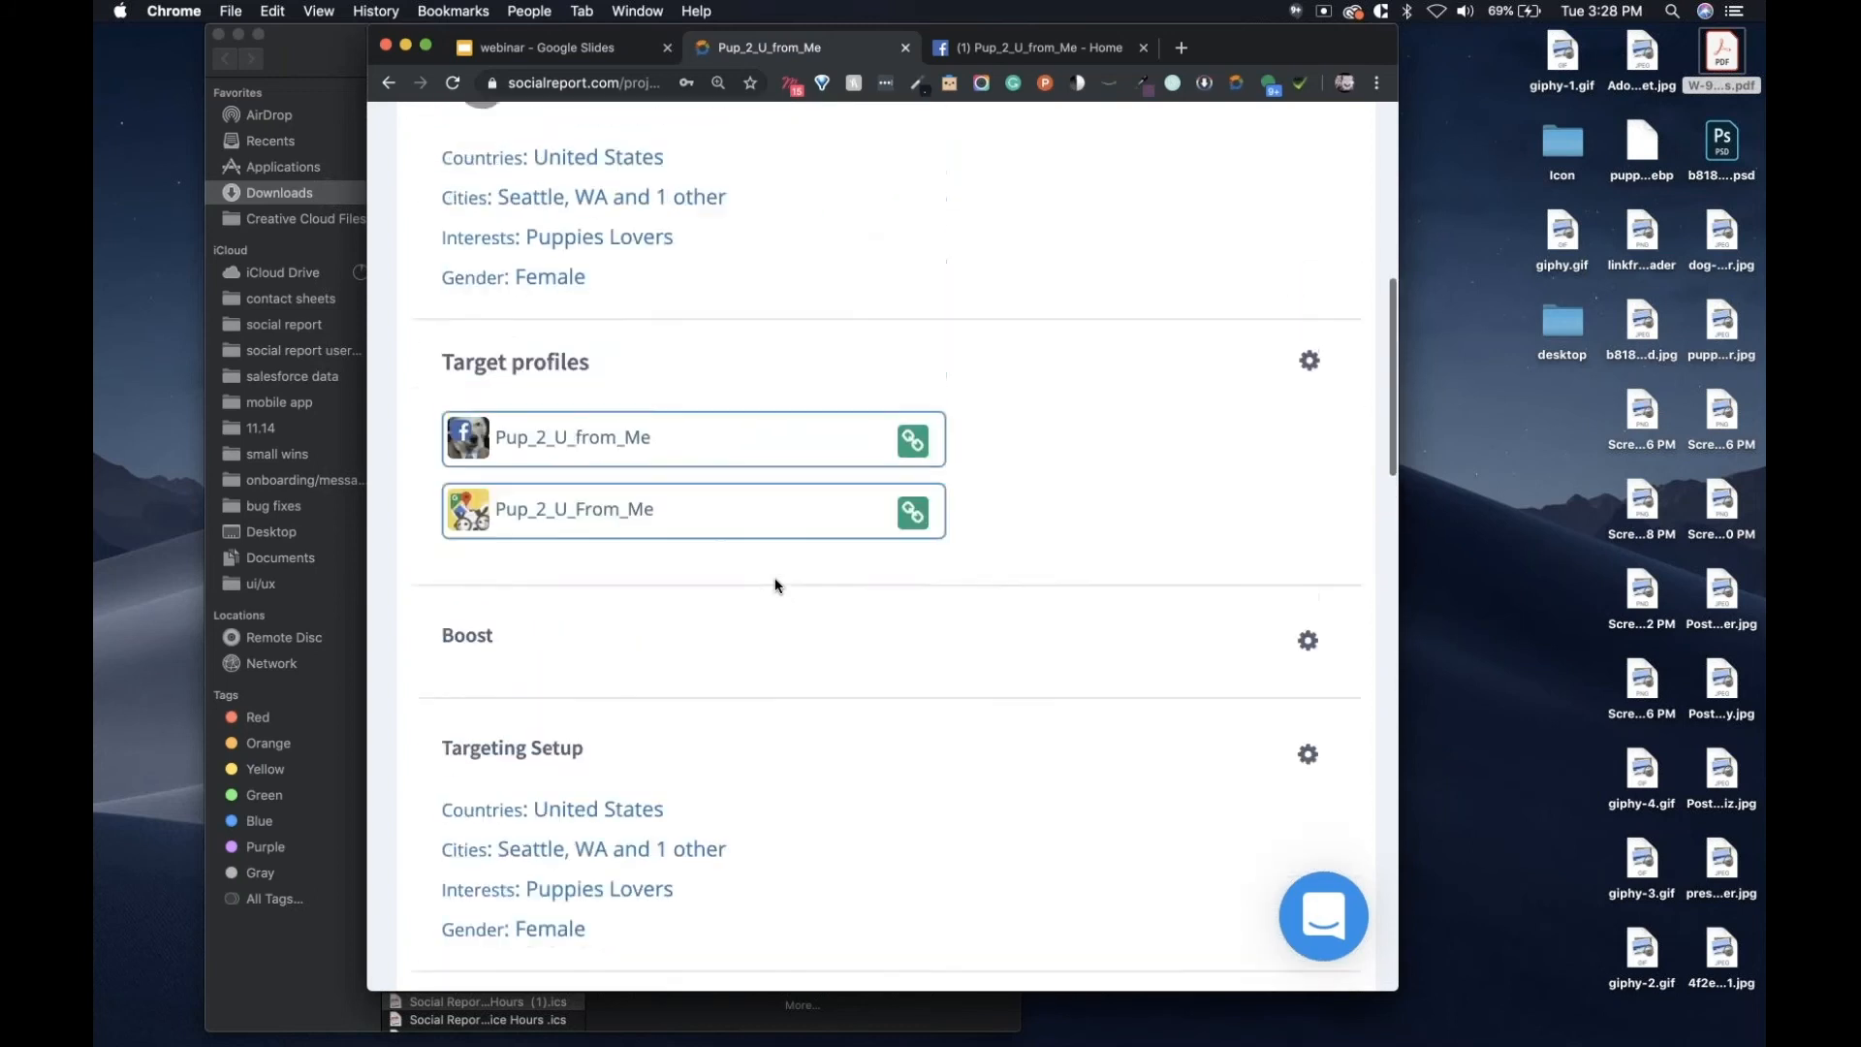
scroll(776, 585, "up", 5)
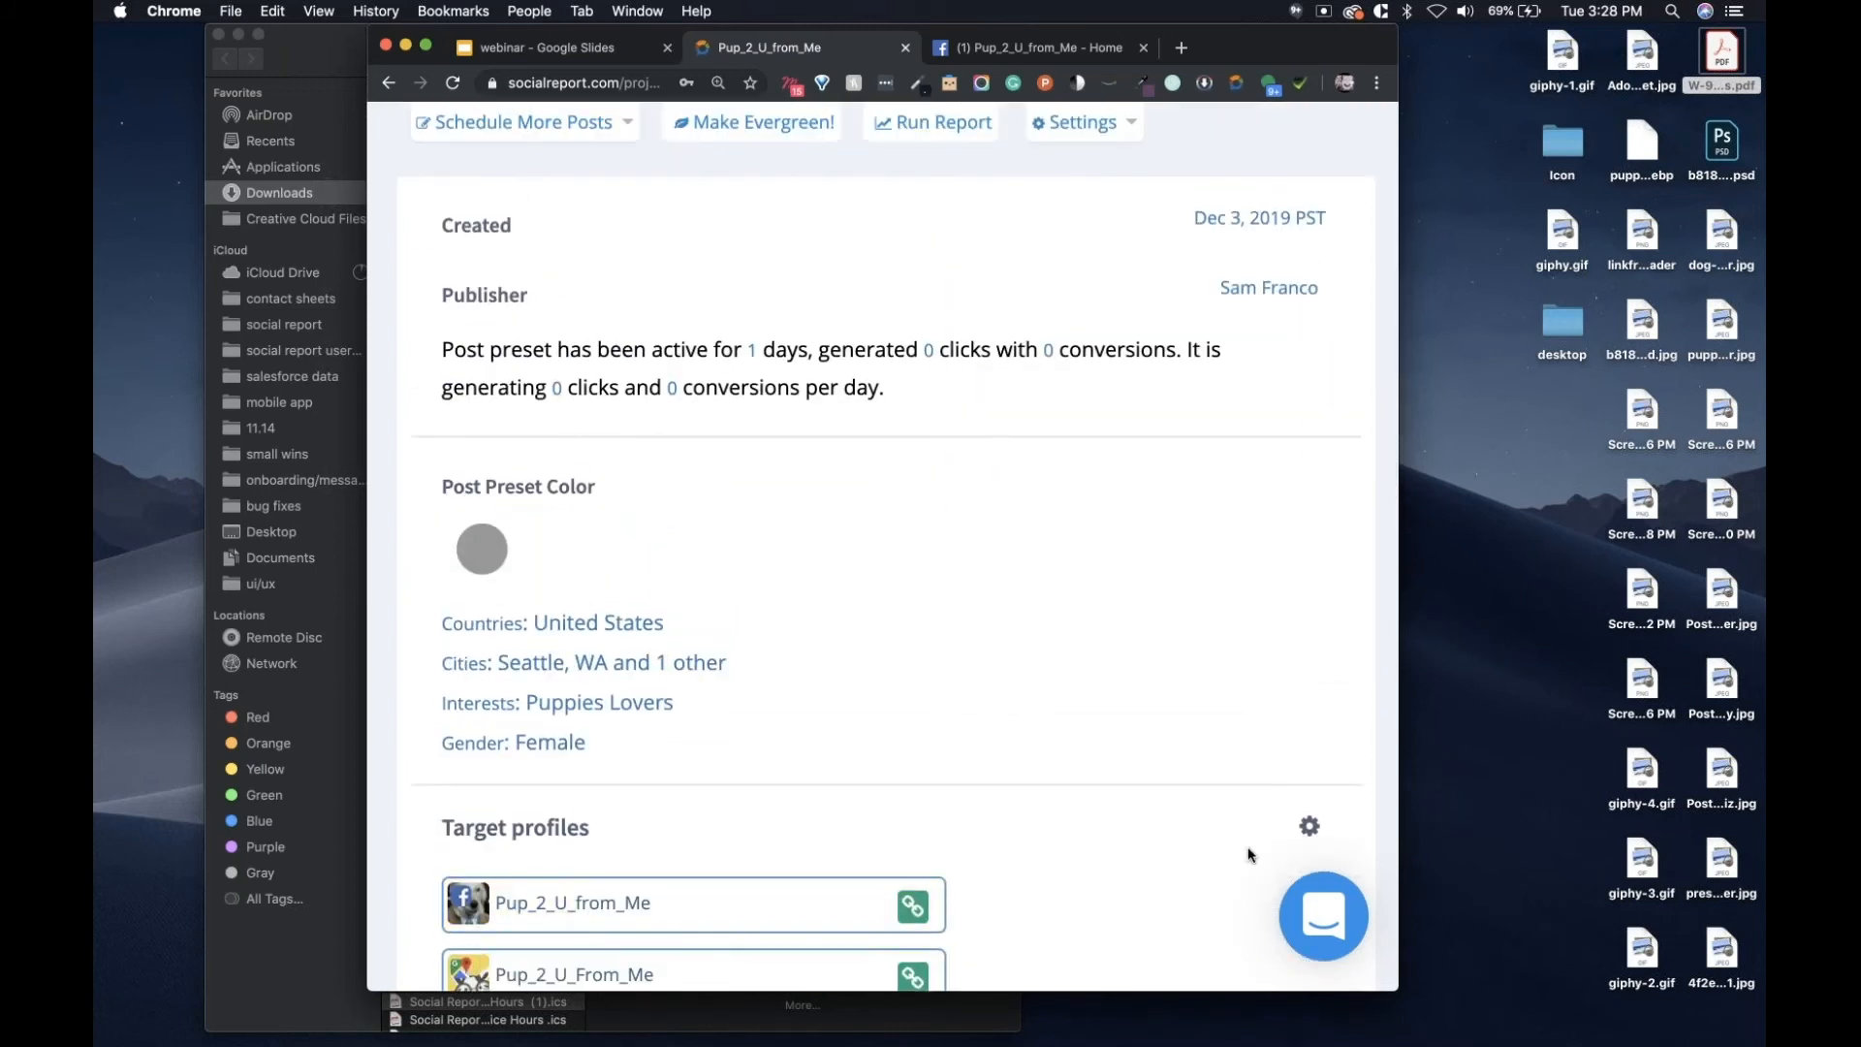
left_click_drag(1397, 990, 1685, 1040)
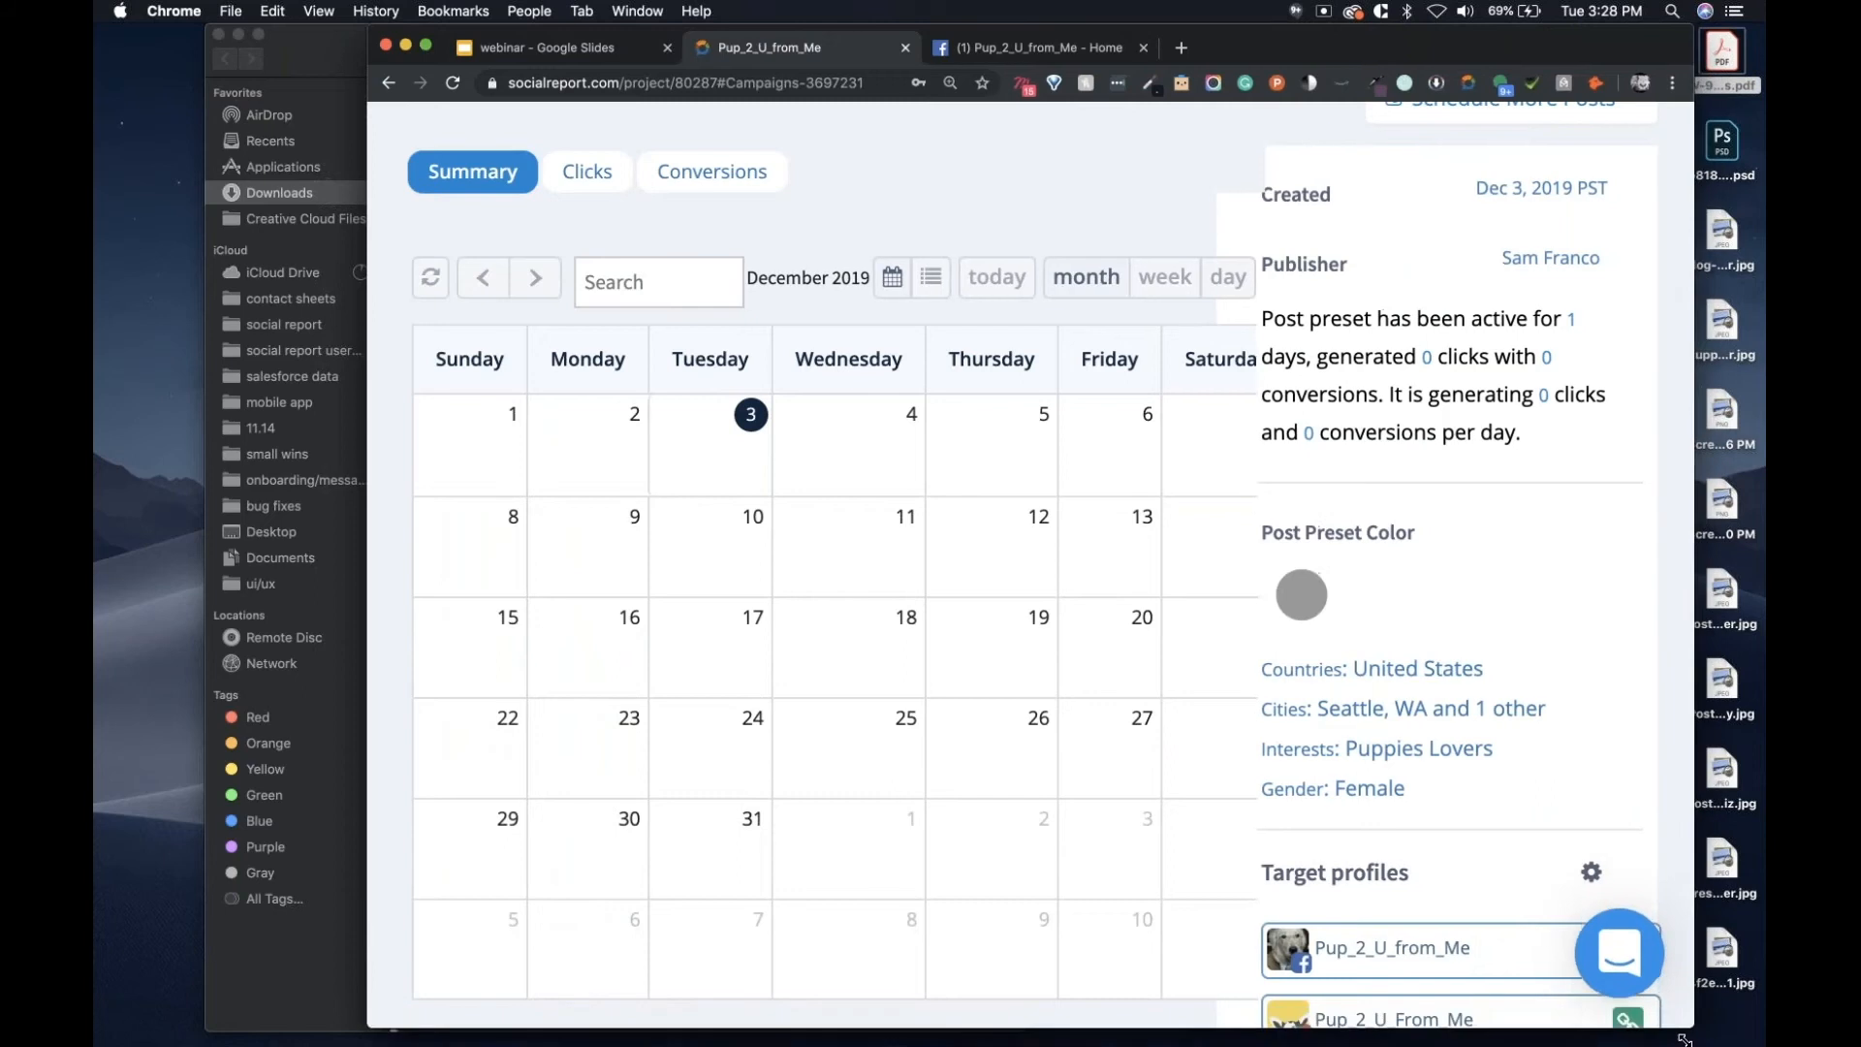
left_click_drag(1192, 34, 948, 6)
left_click_drag(1444, 1042, 1608, 1043)
key("super+0")
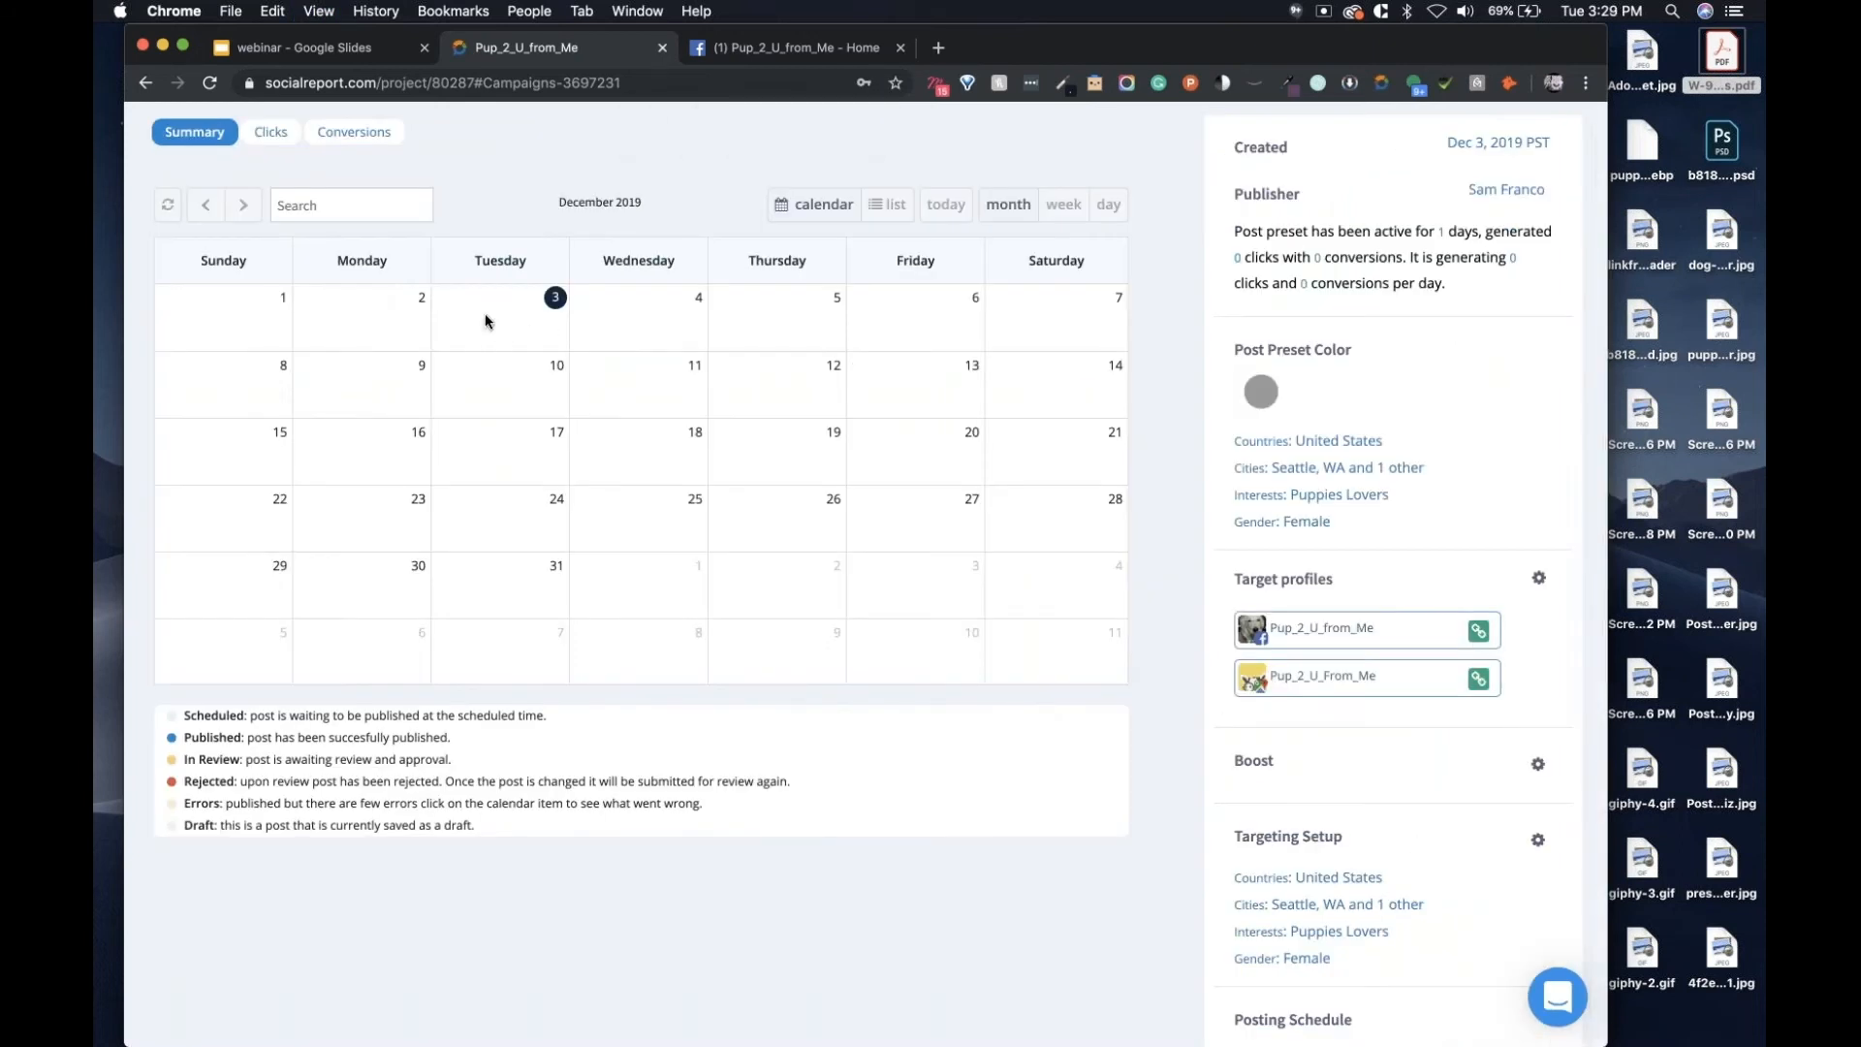
scroll(865, 334, "up", 3)
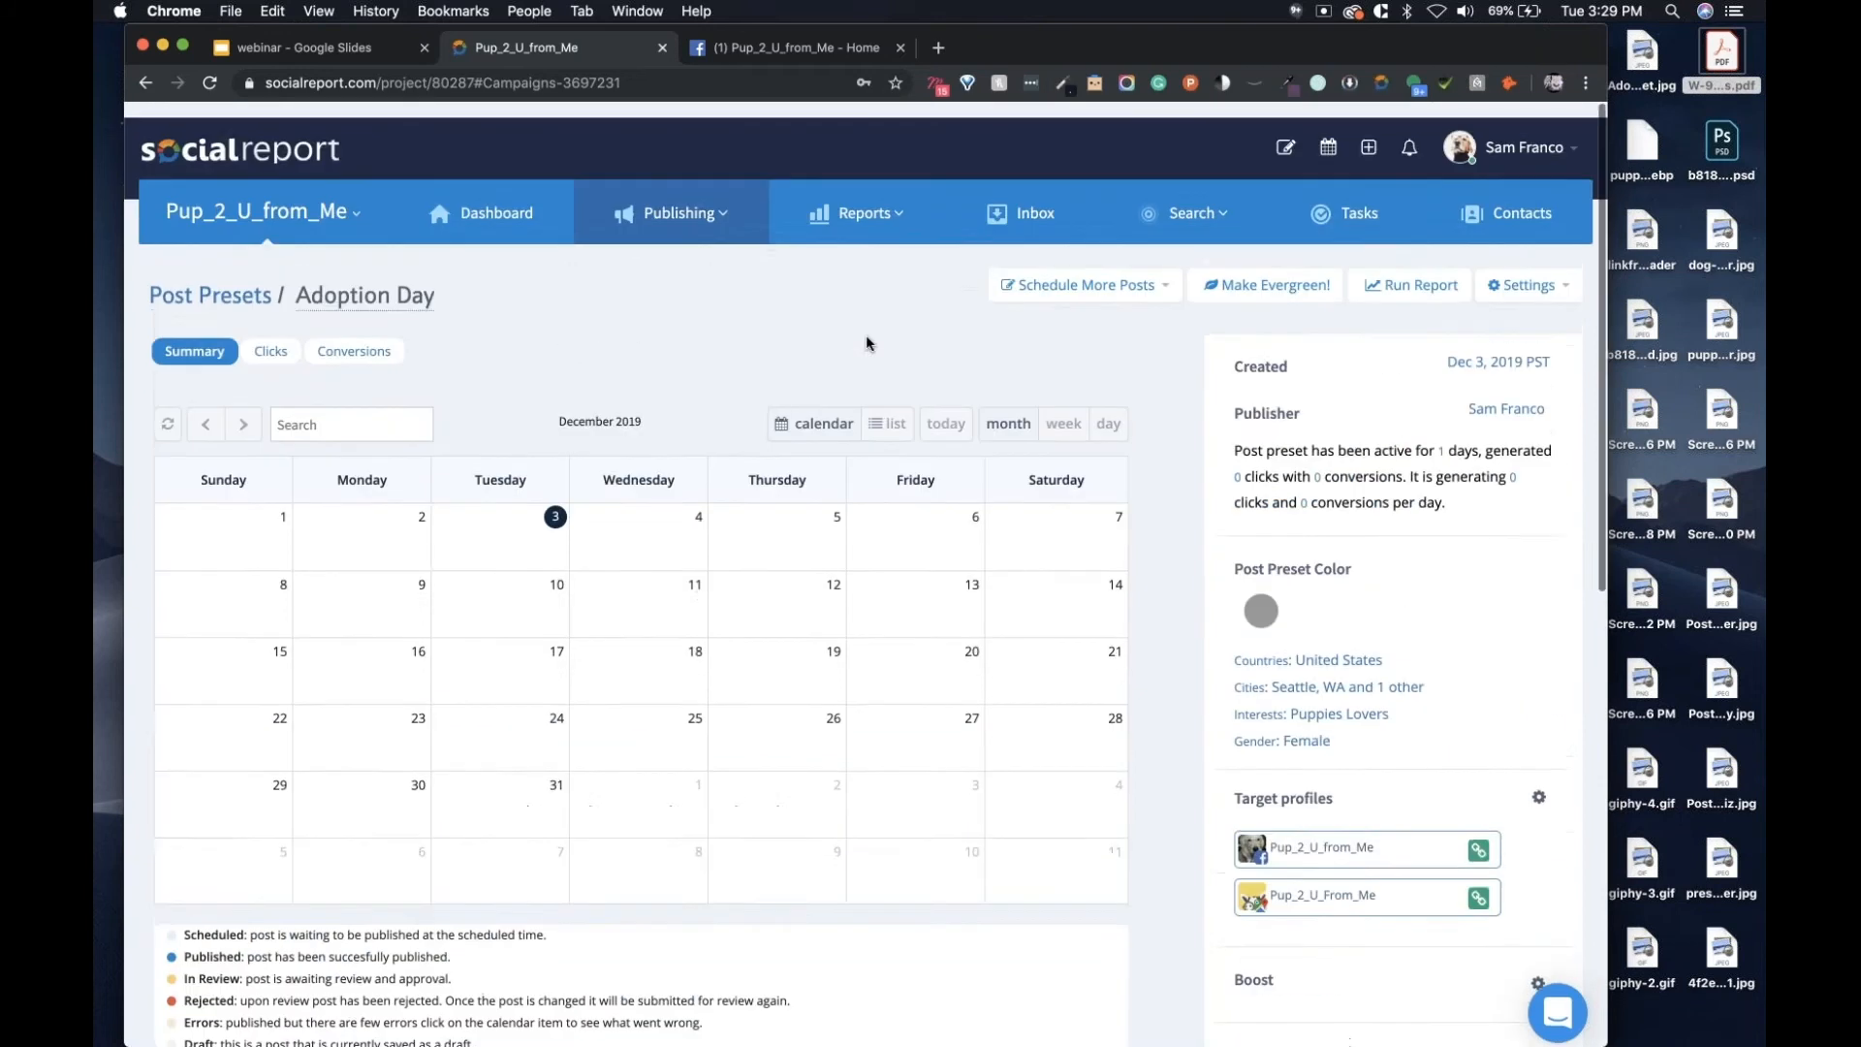
Look at the existing post presets offered when scheduling a post from the Publishing options, and close the prompt.
left_click(1118, 277)
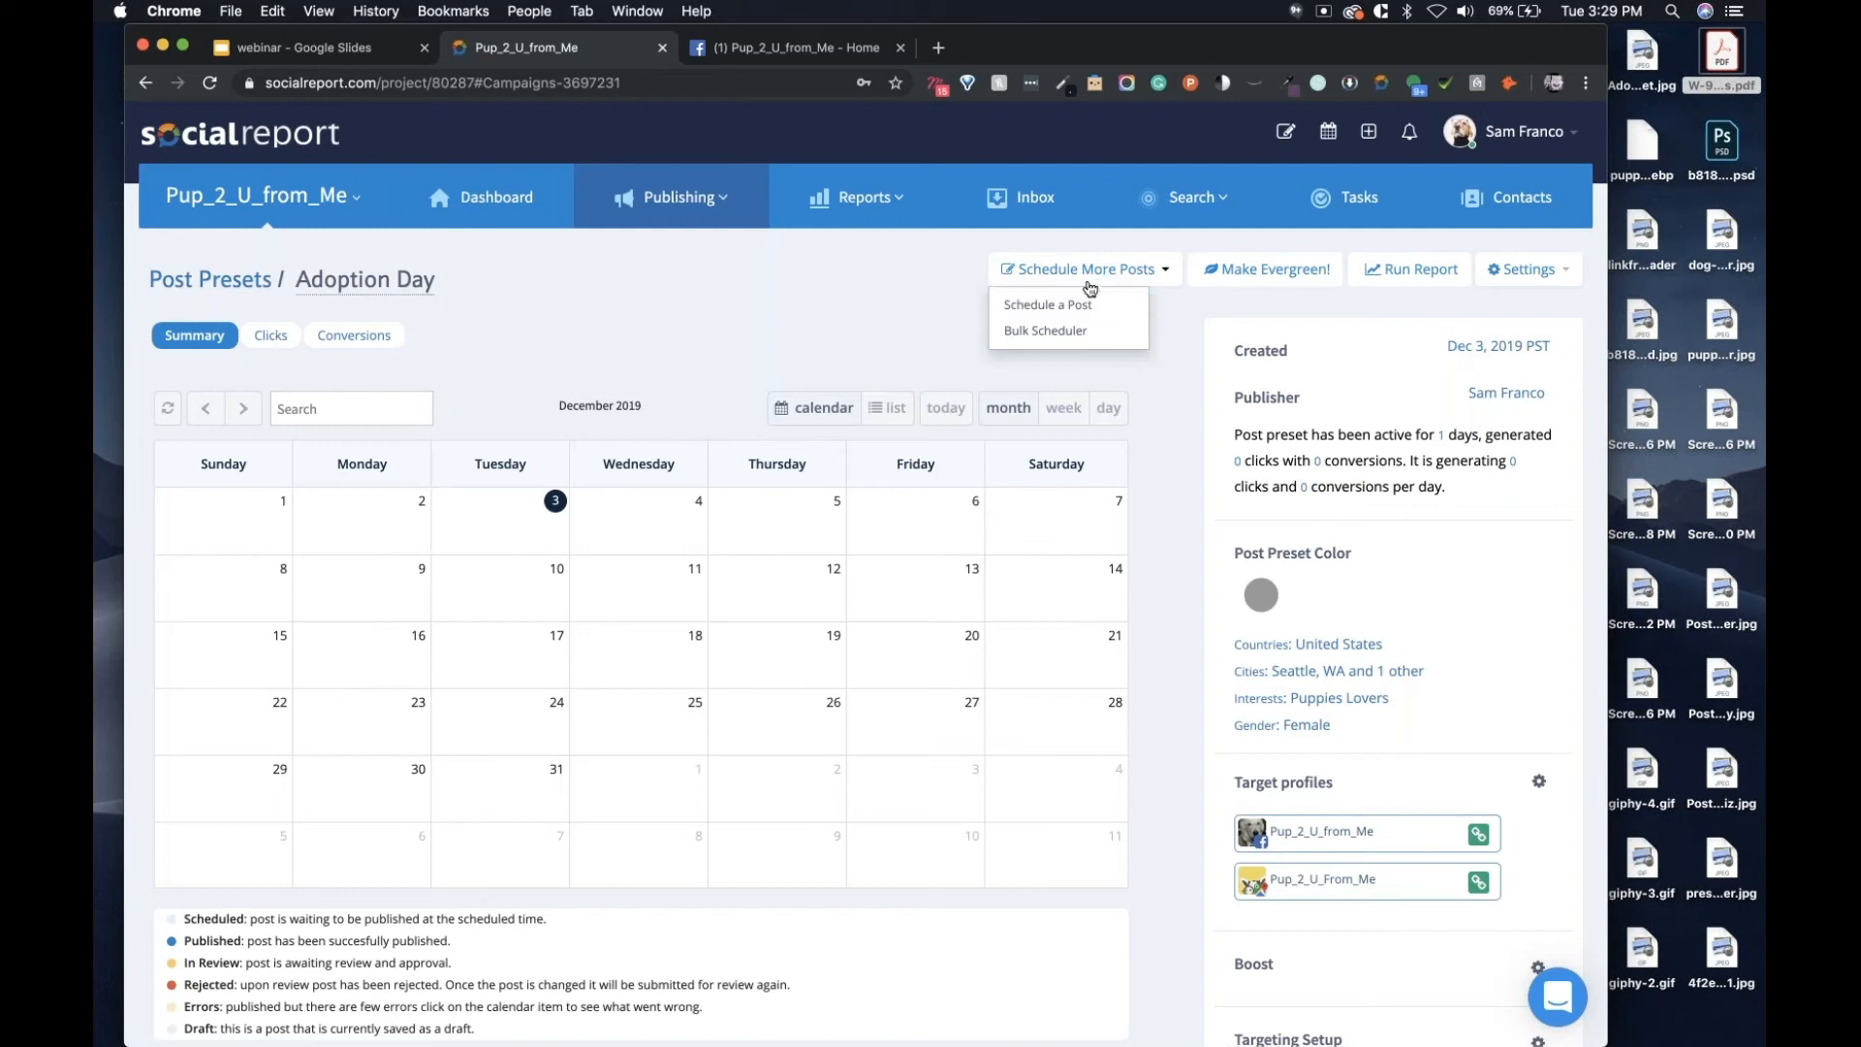
left_click(678, 197)
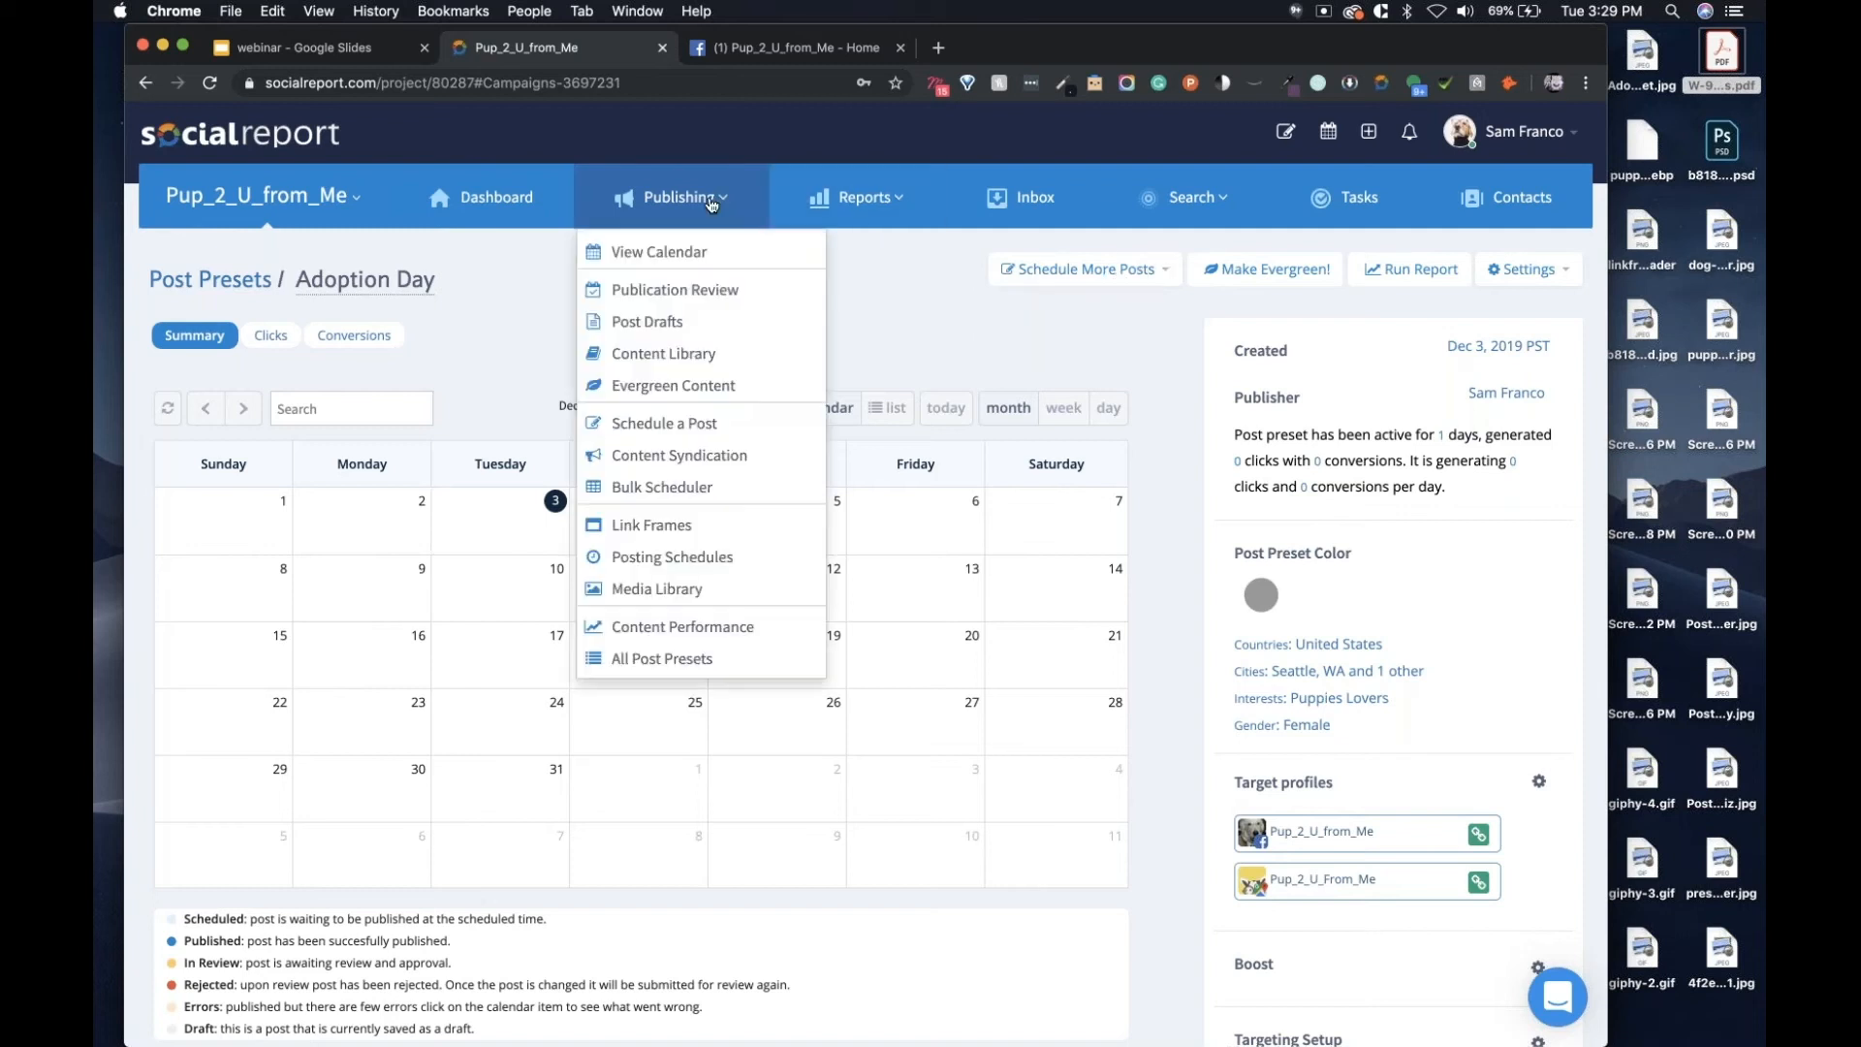
left_click(705, 434)
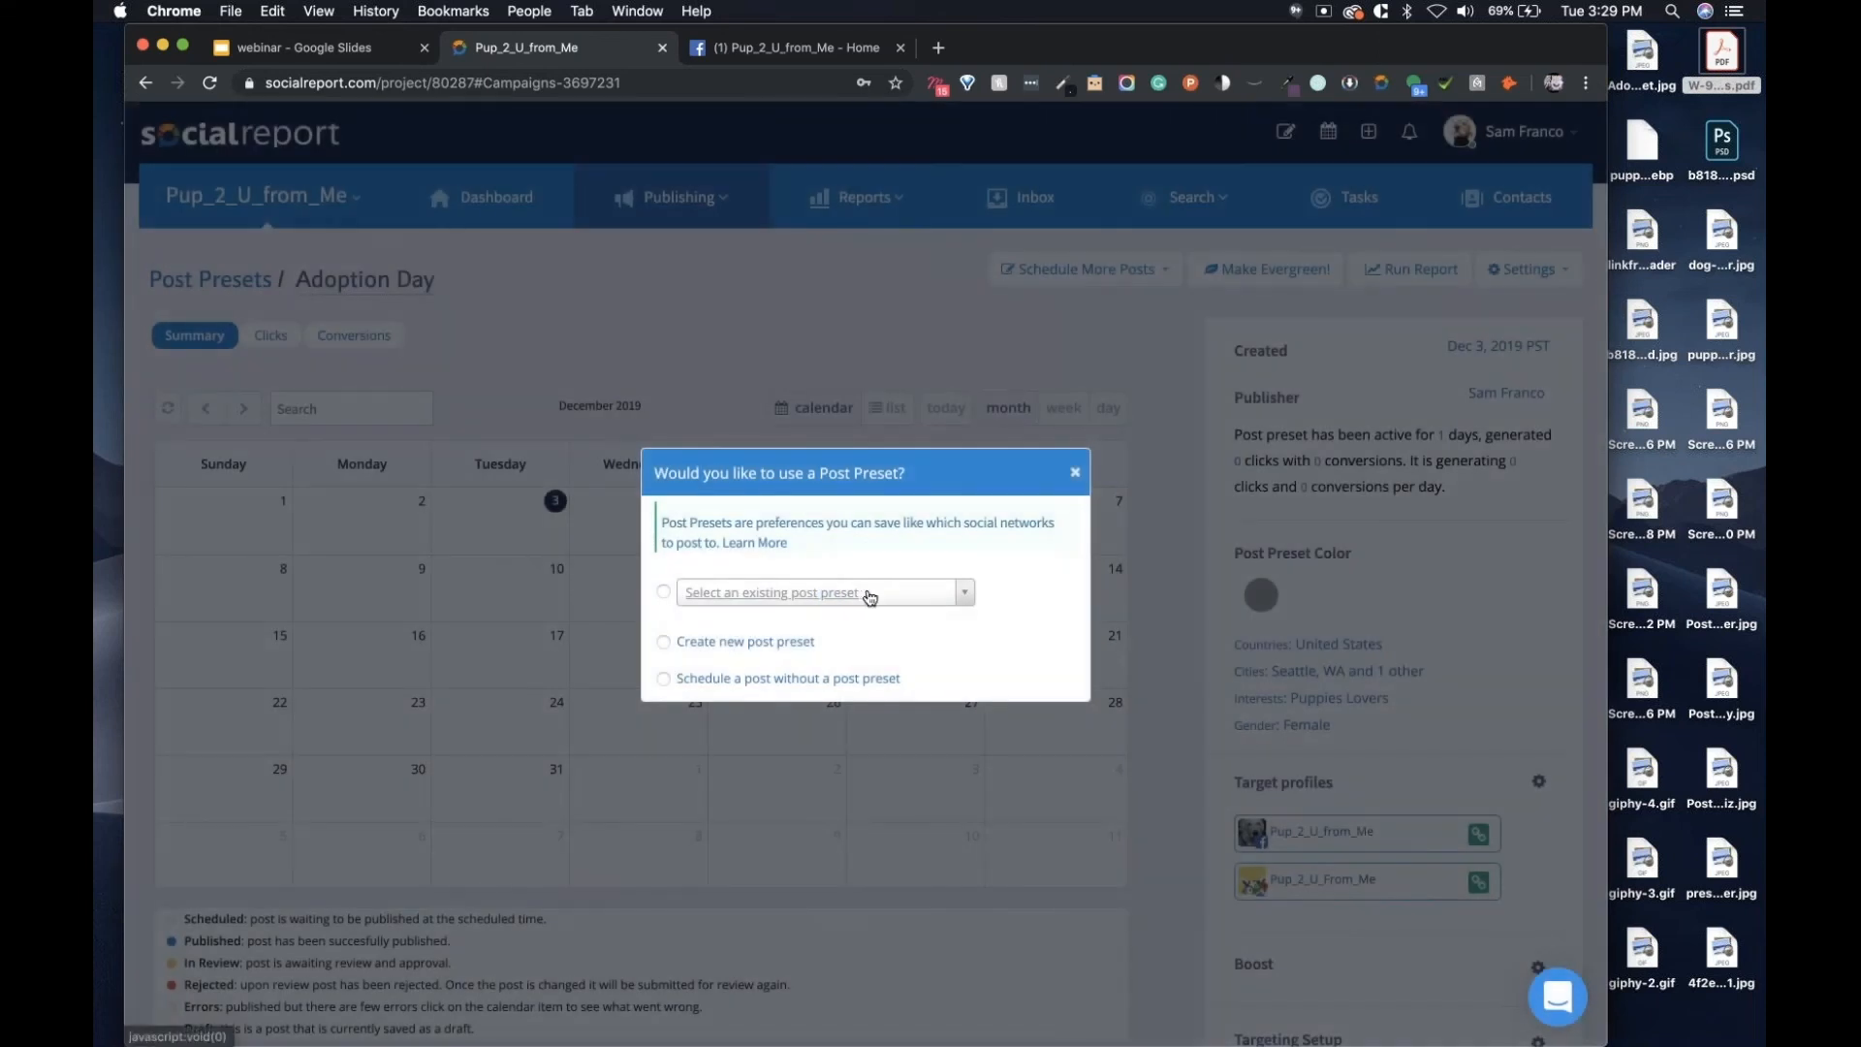
left_click(870, 598)
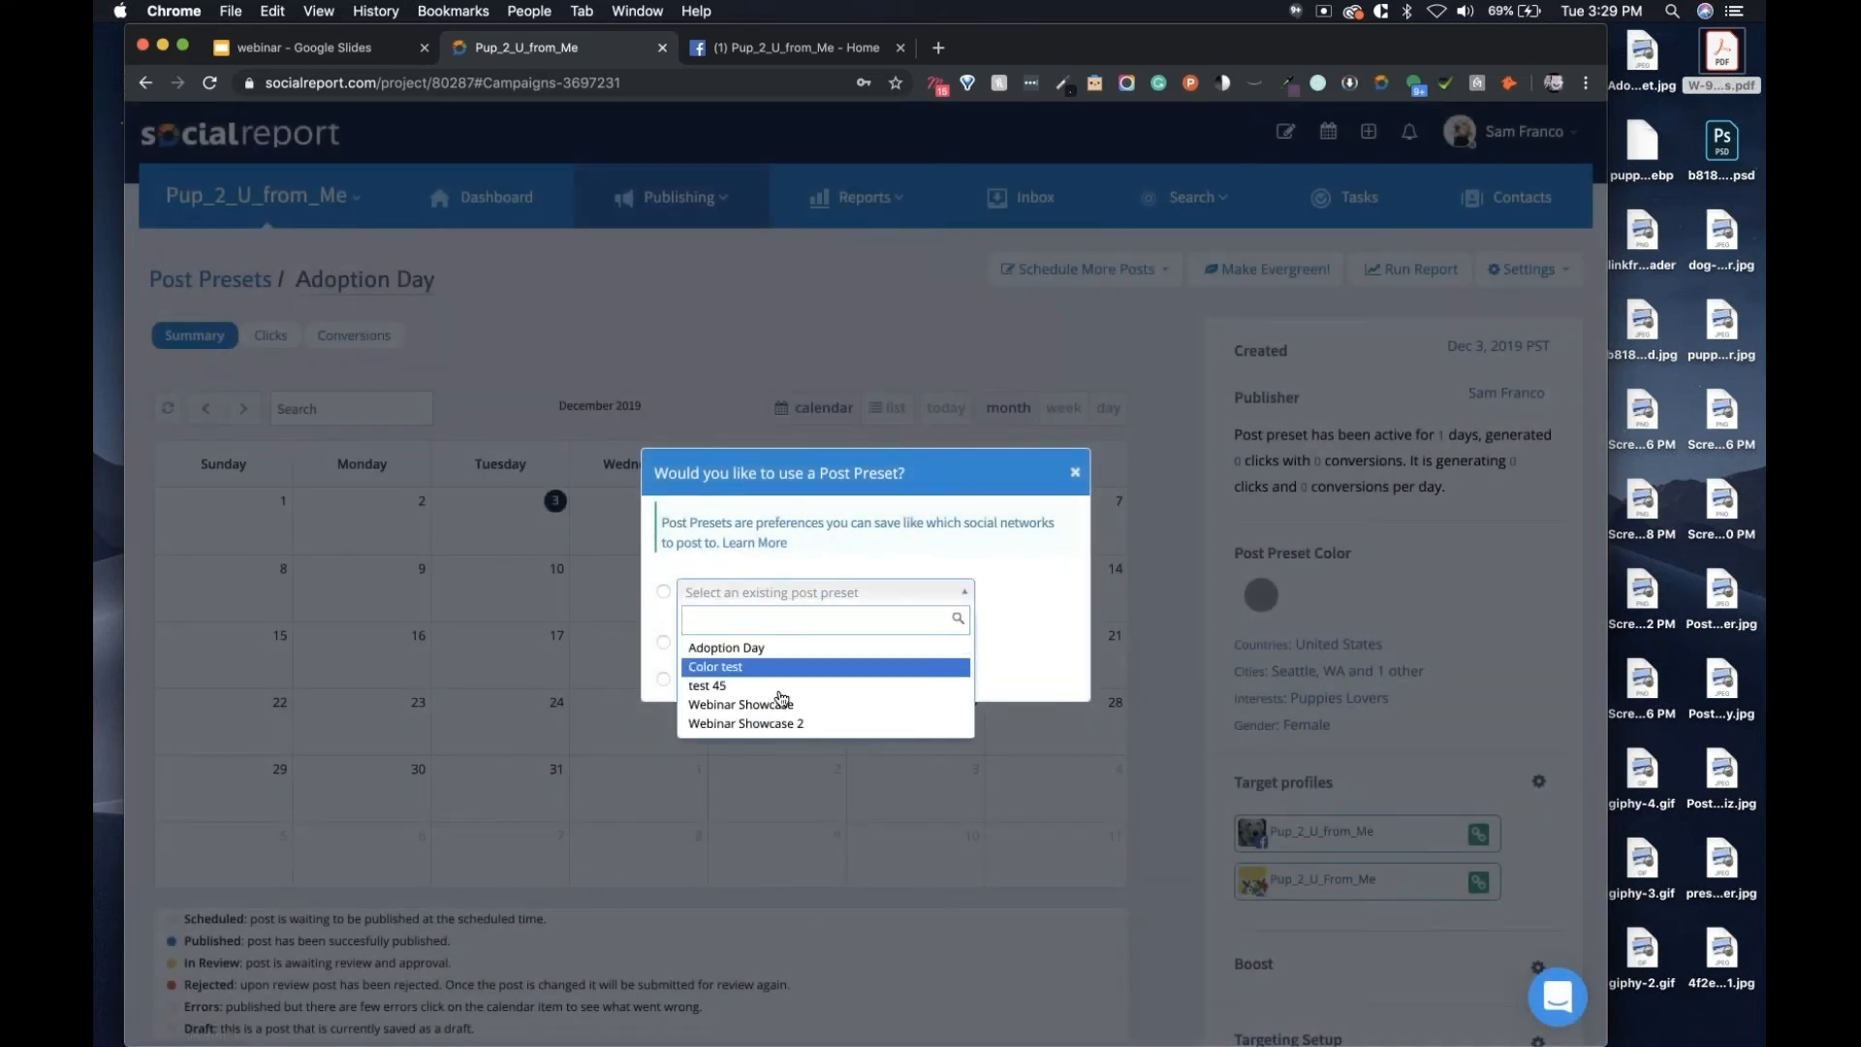
left_click(1074, 475)
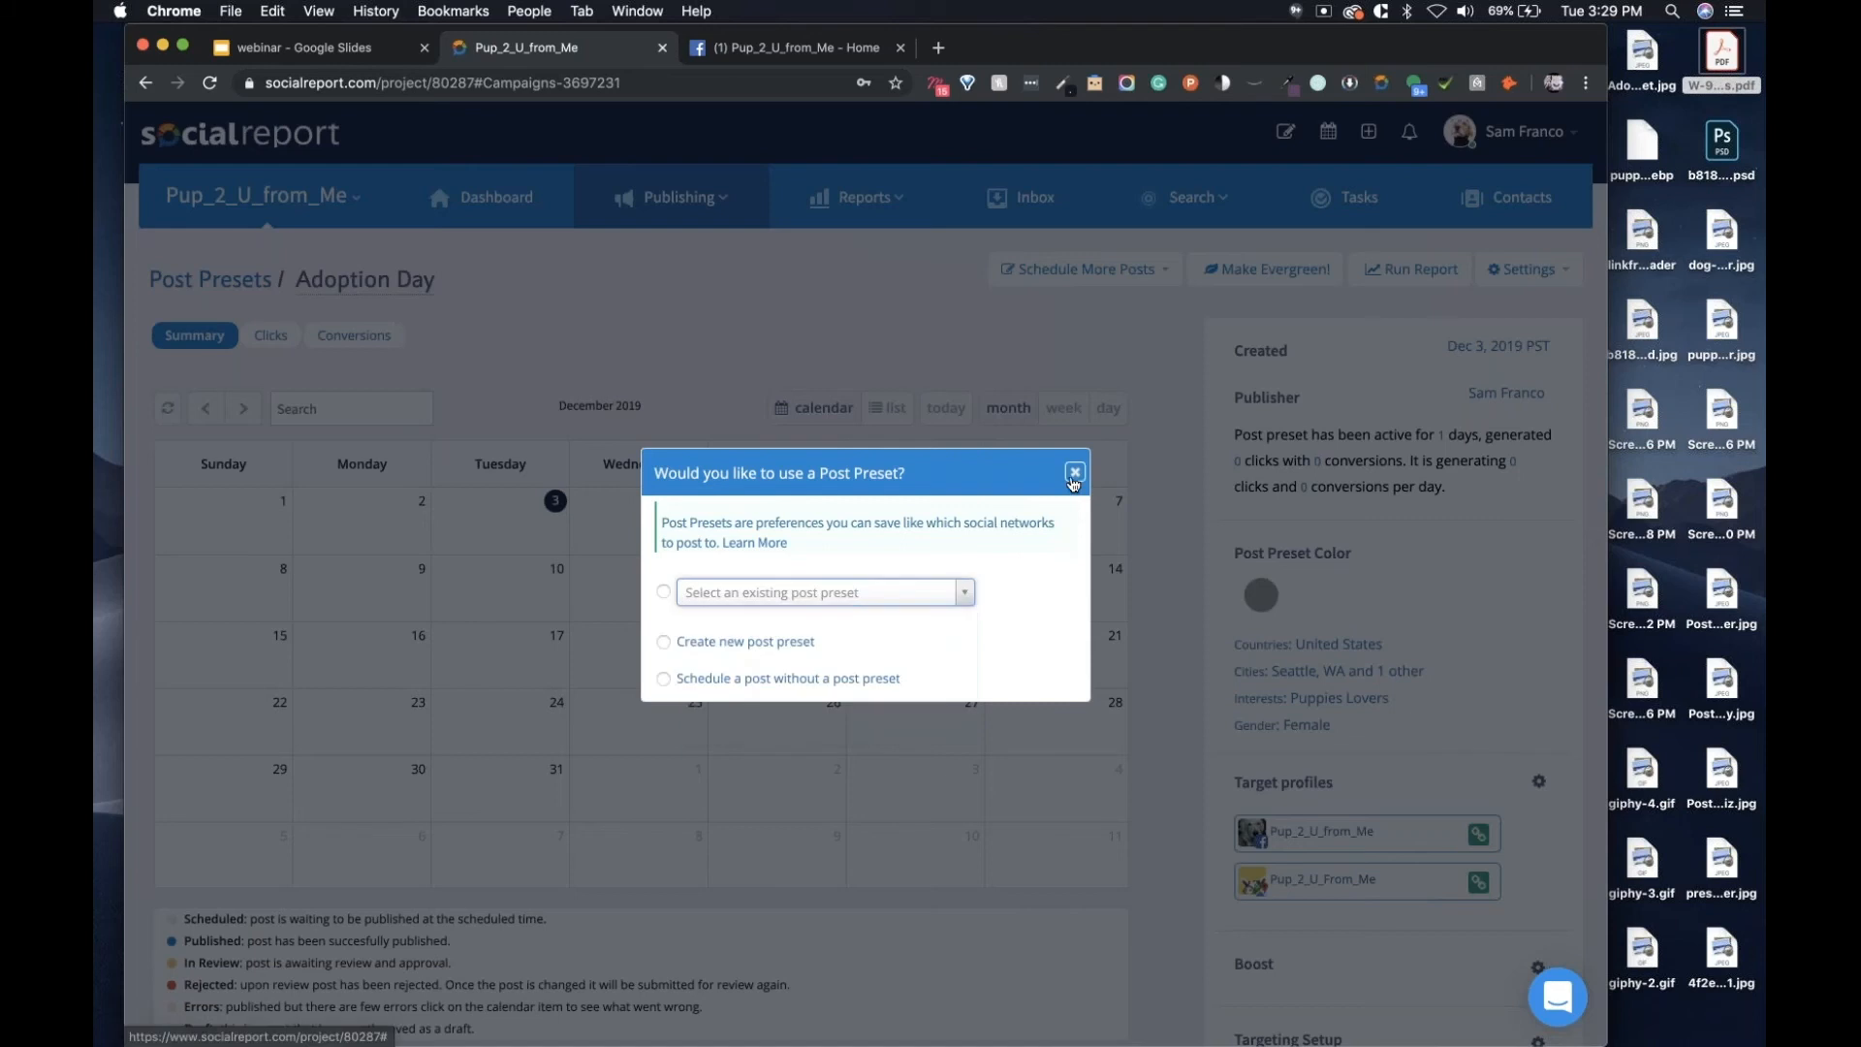
left_click(1075, 474)
Start scheduling a new post directly from the Adoption Day preset, keeping it queued on the Adoption Day! posting schedule.
left_click(1152, 281)
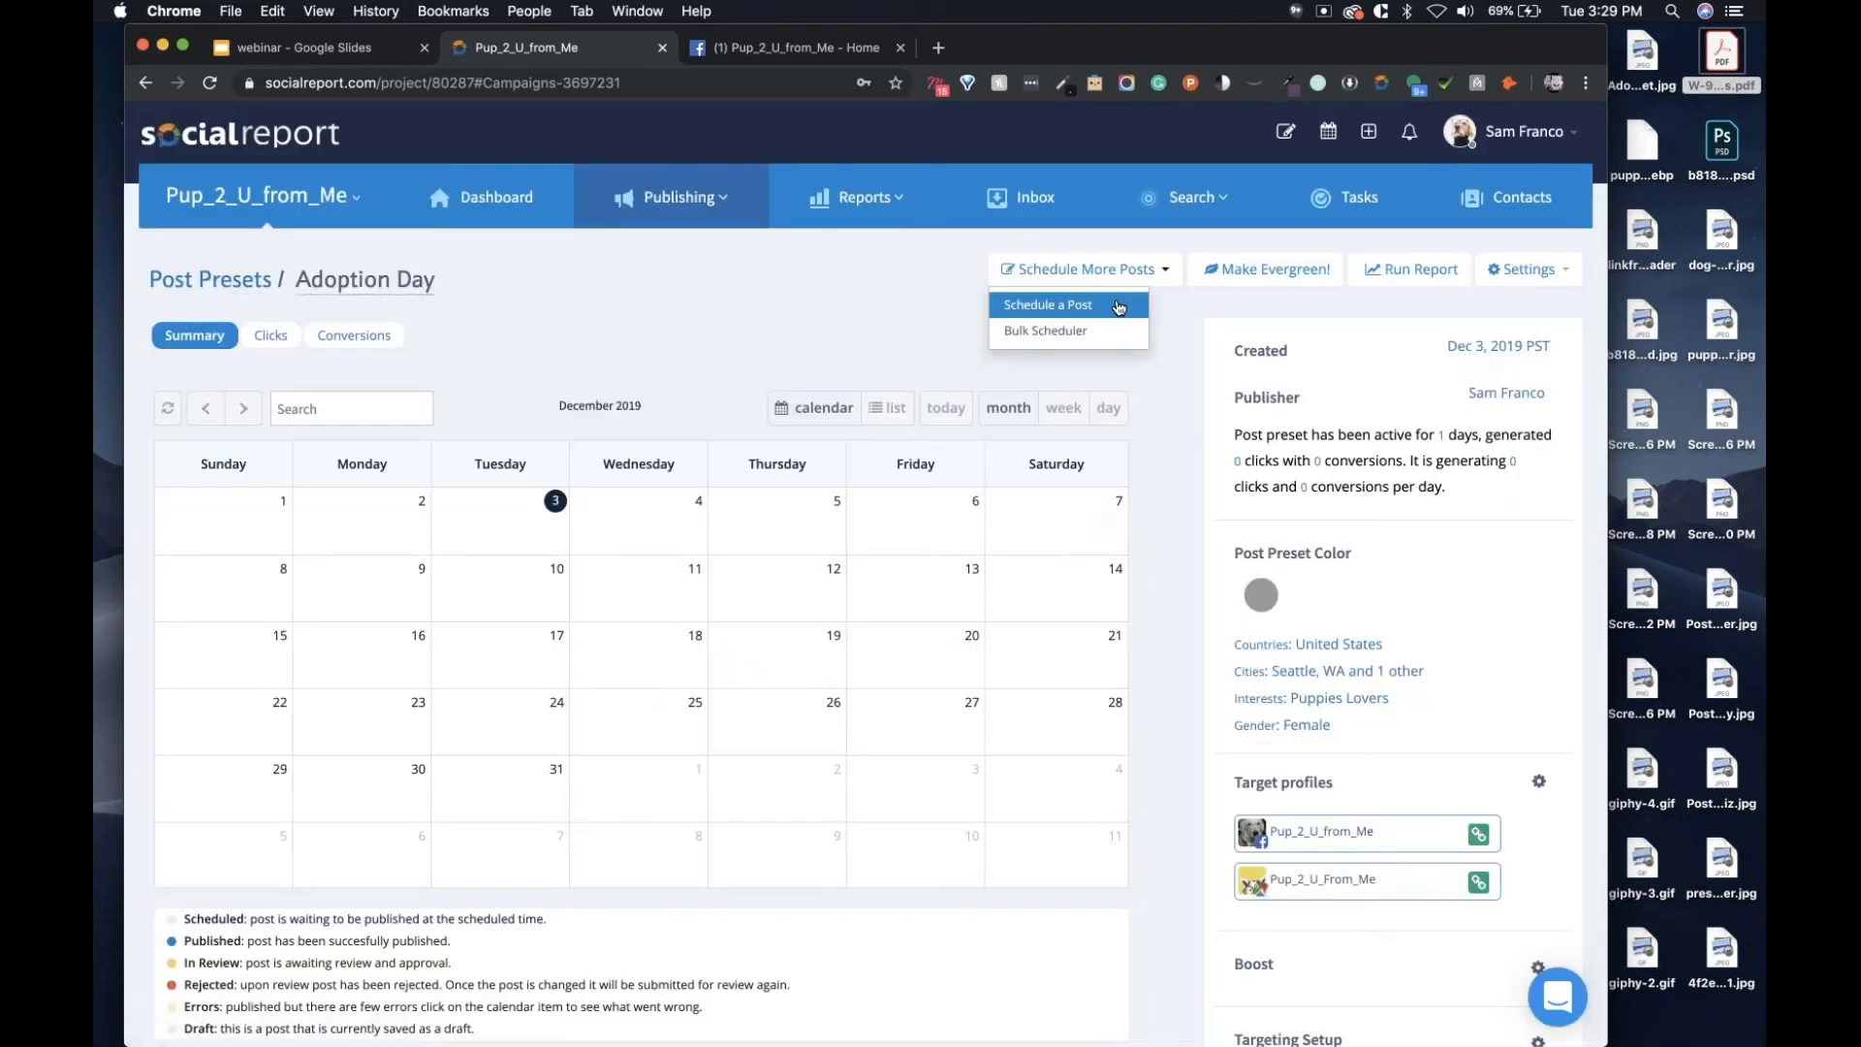
left_click(1120, 308)
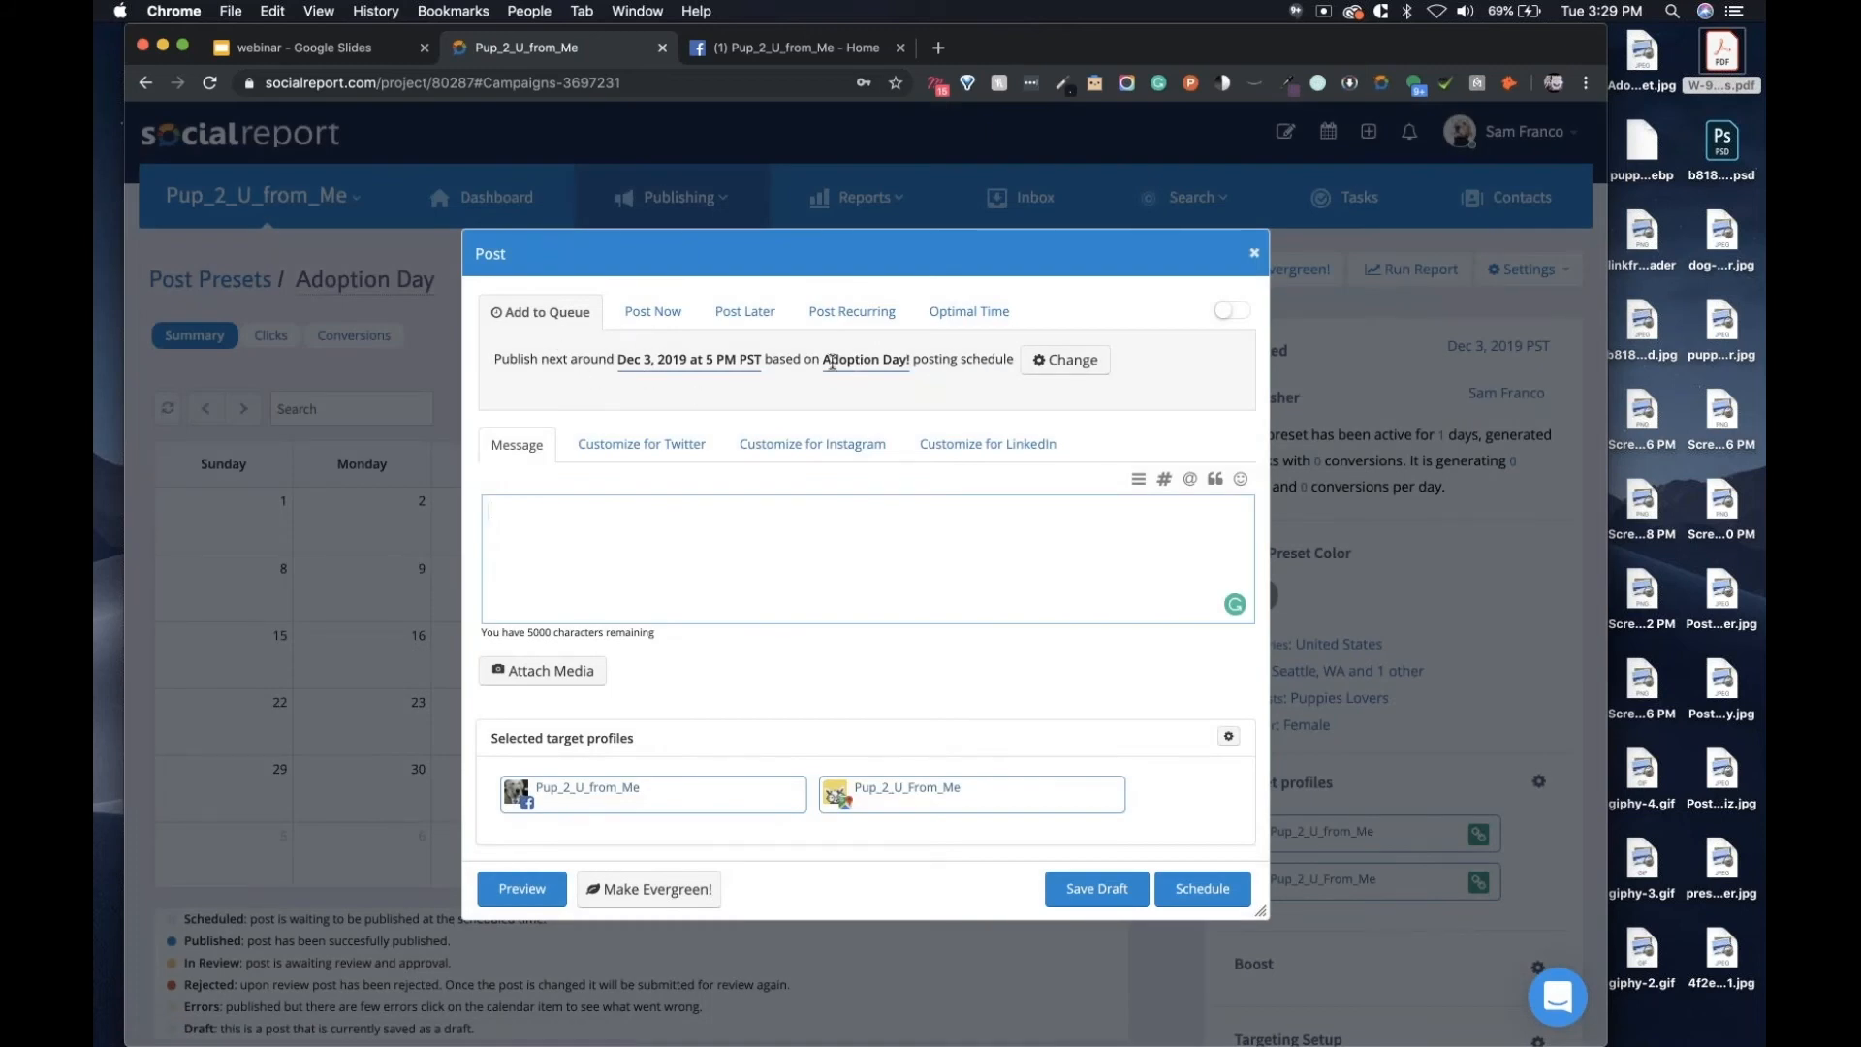
left_click_drag(825, 360, 1019, 380)
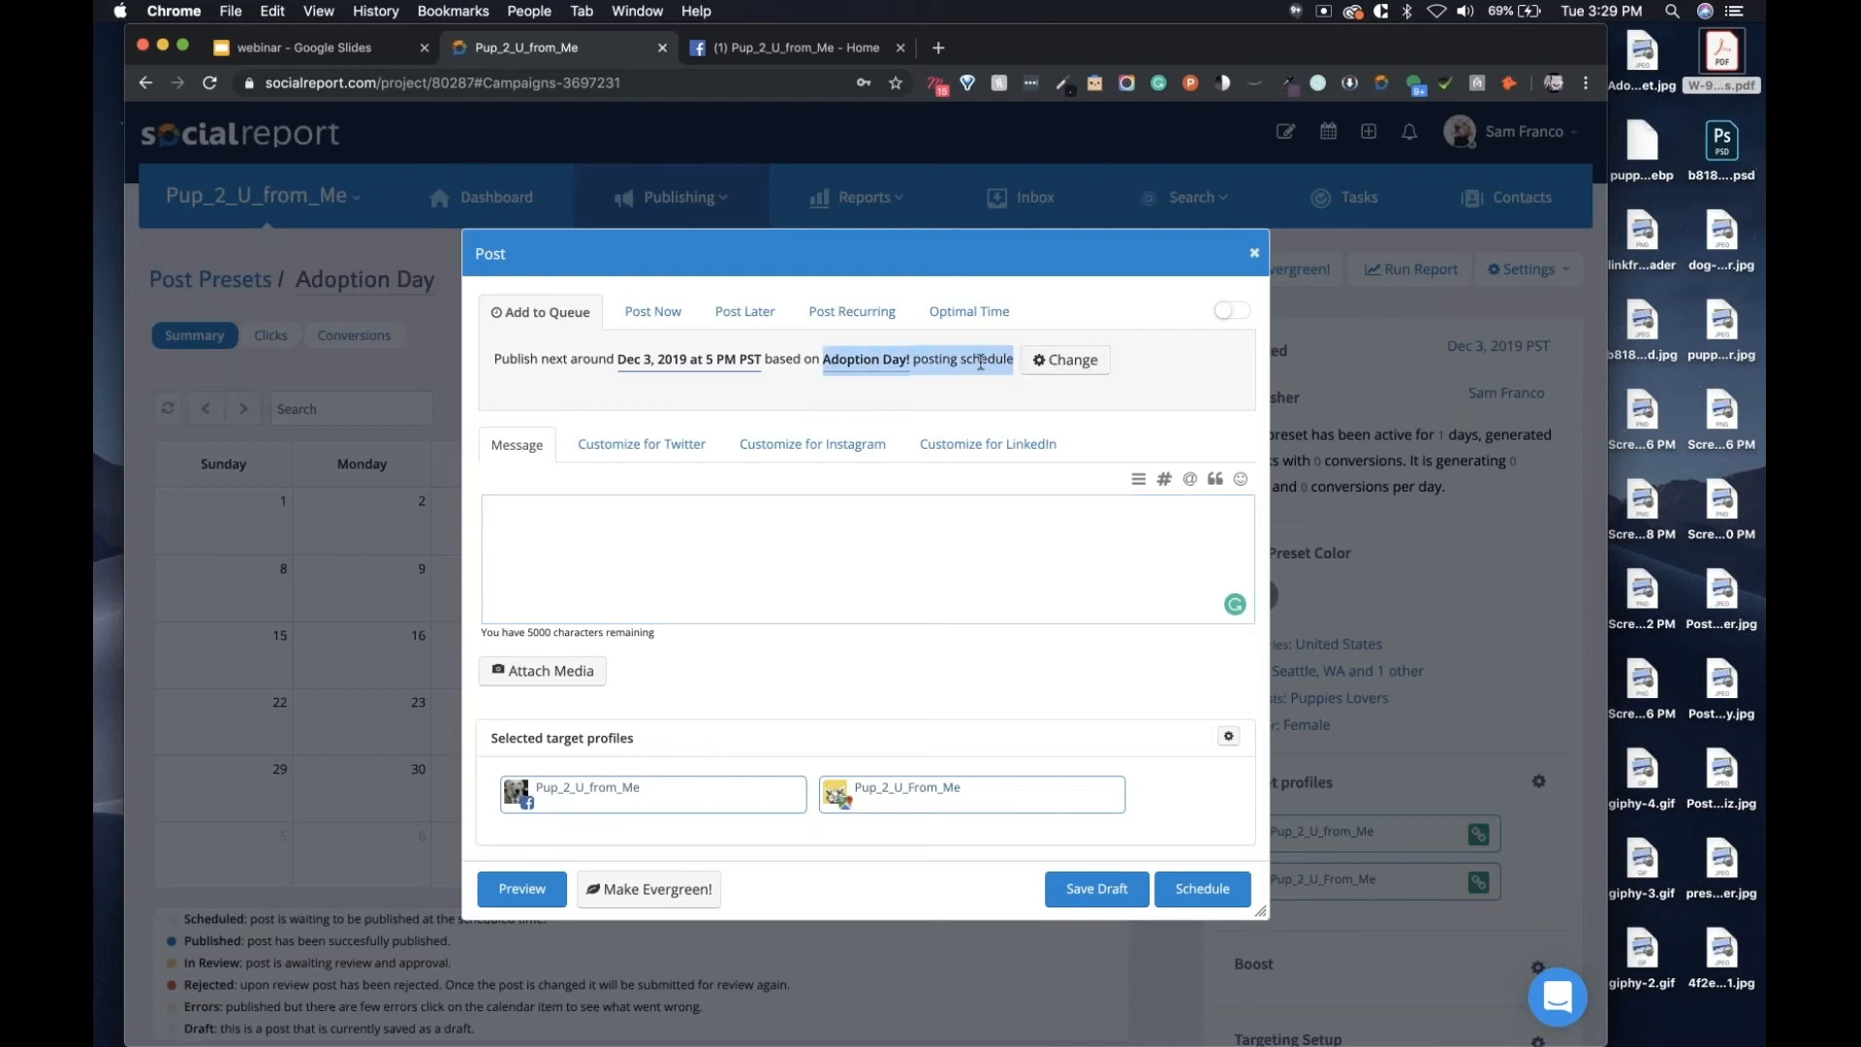
left_click(1167, 319)
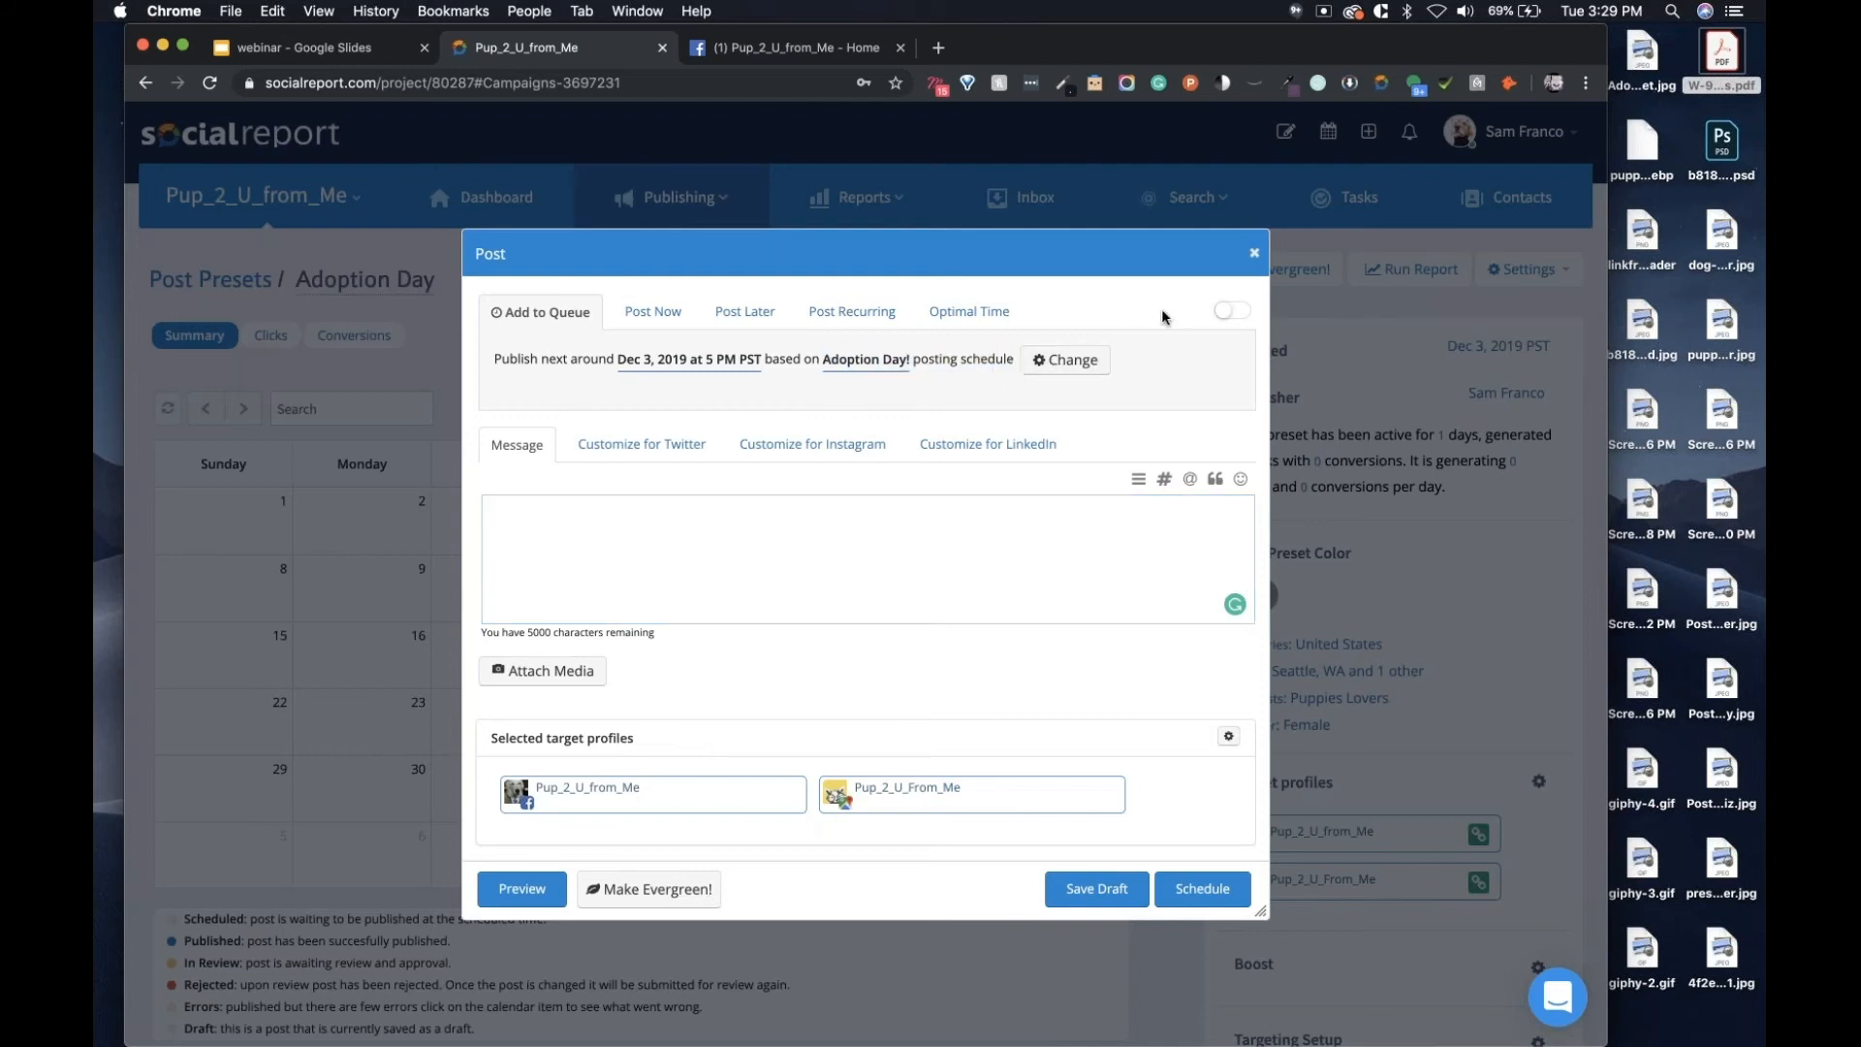
left_click(1231, 315)
left_click(1235, 315)
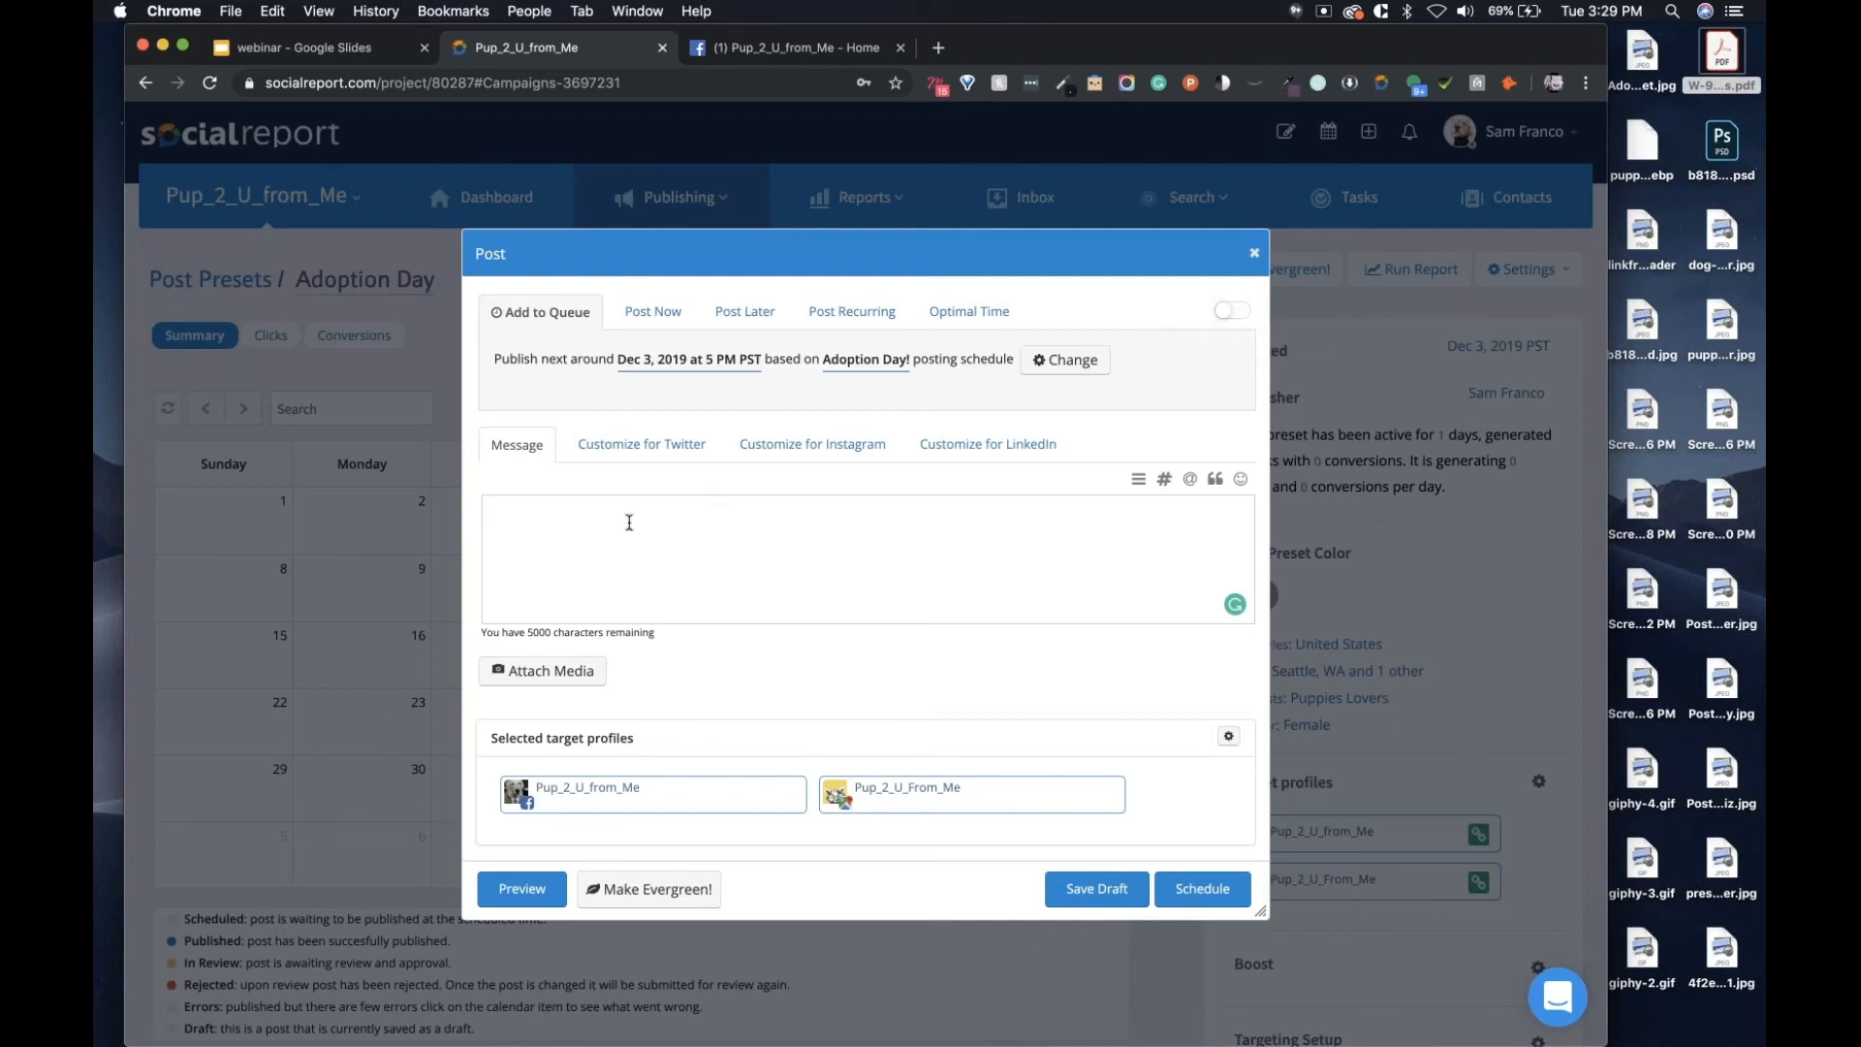
Review the post options and write the message "Adoption day Wednesday! Please join us.".
scroll(643, 733, "down", 3)
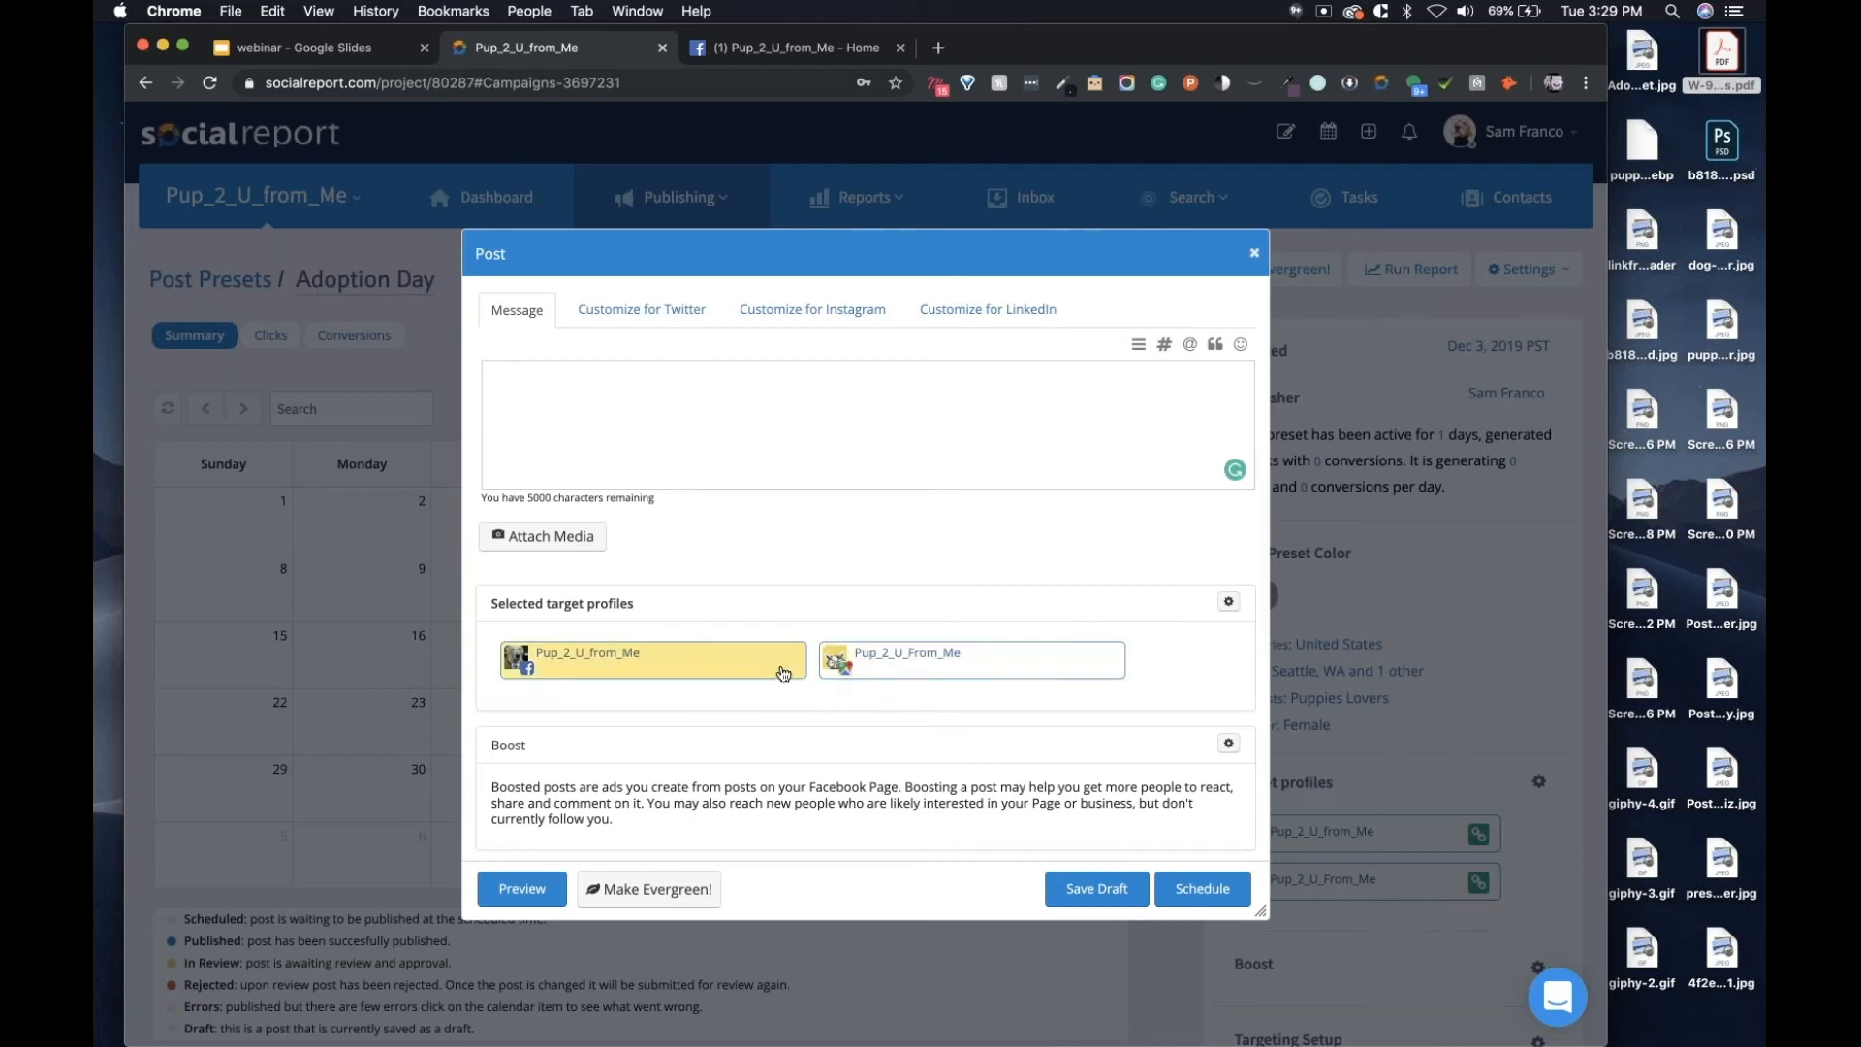
scroll(783, 673, "down", 5)
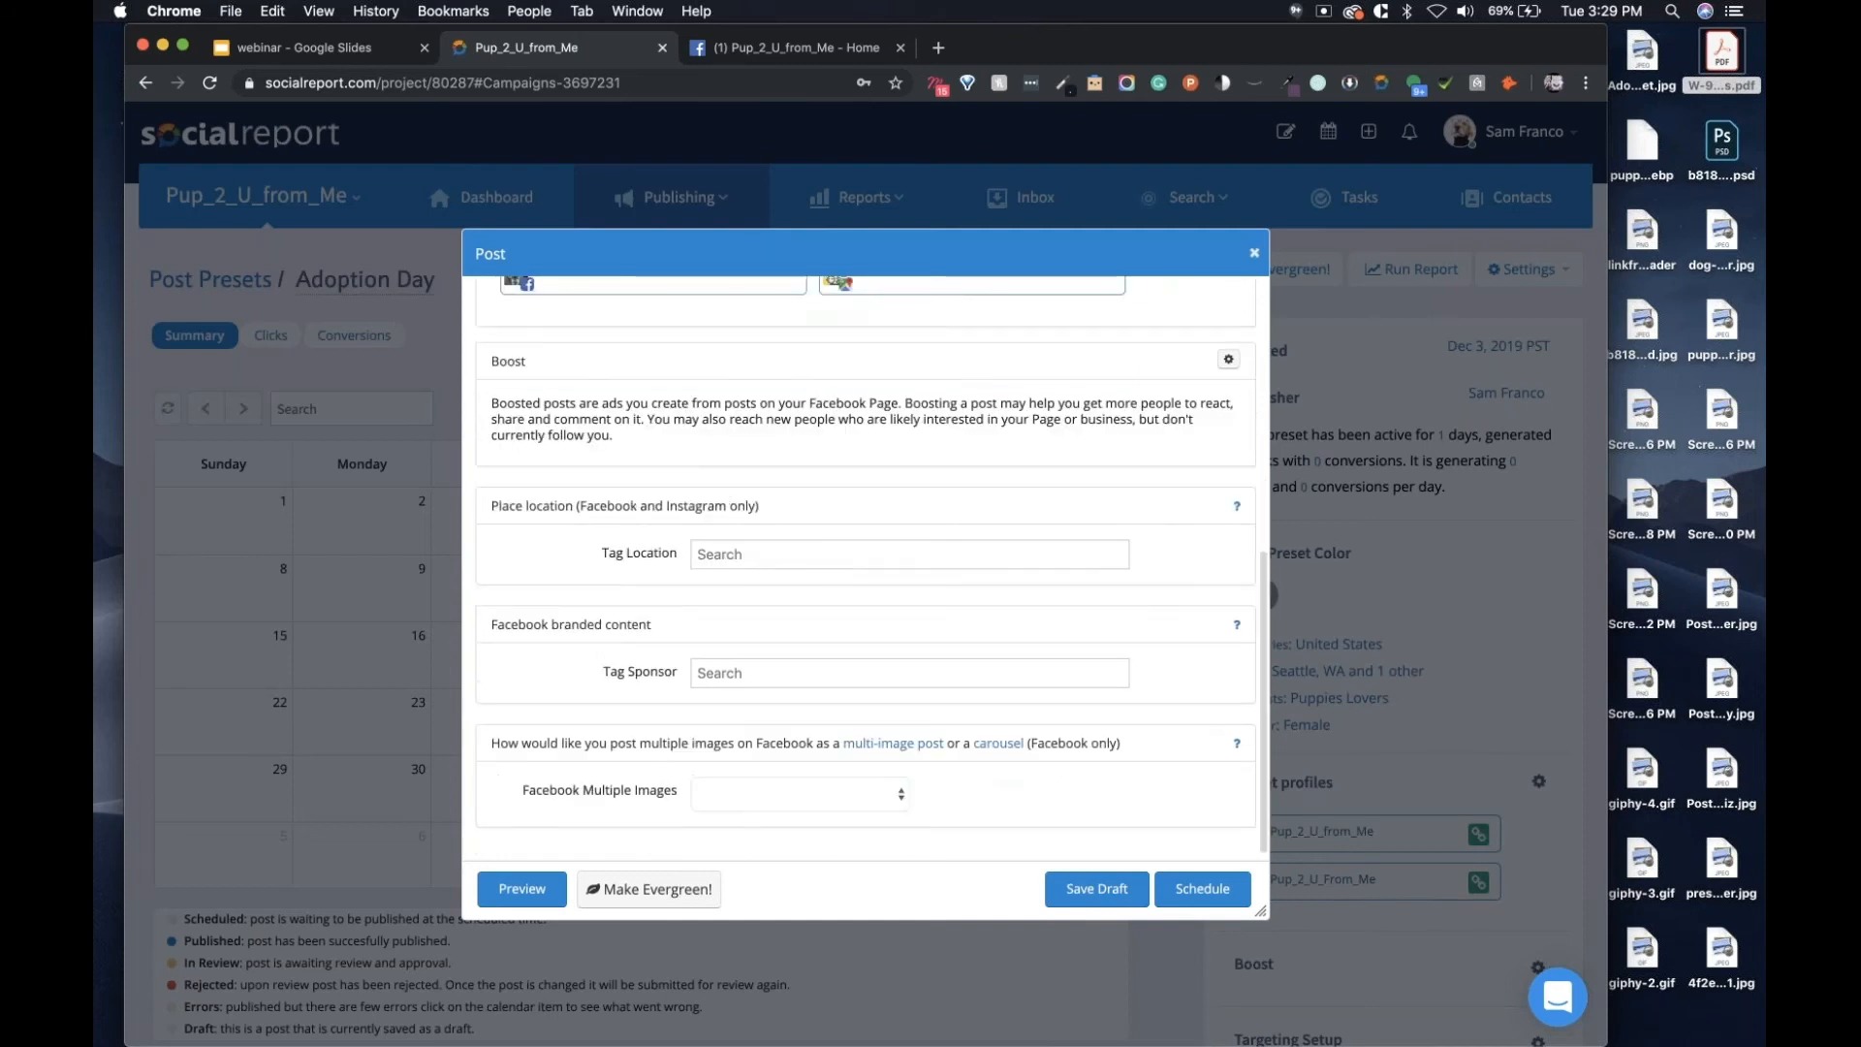
scroll(815, 560, "up", 6)
left_click(897, 542)
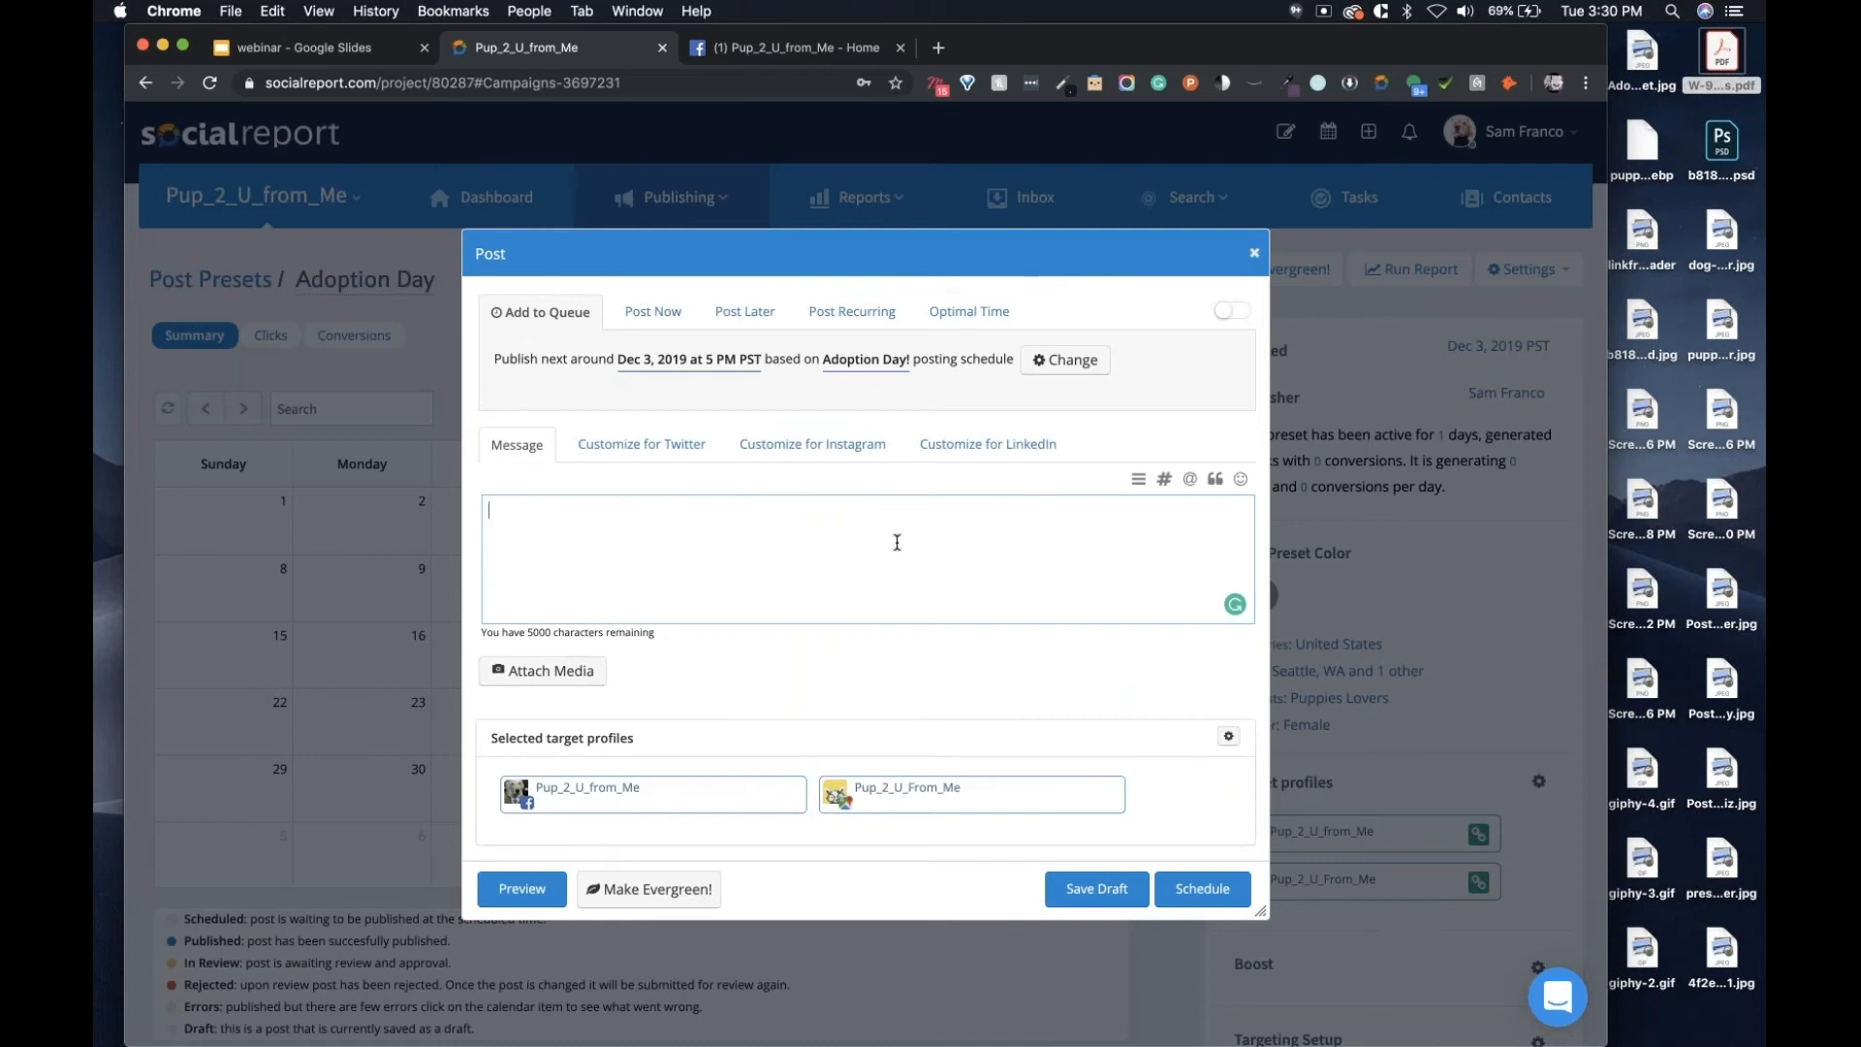
type("hellow world! Adopt more pets!")
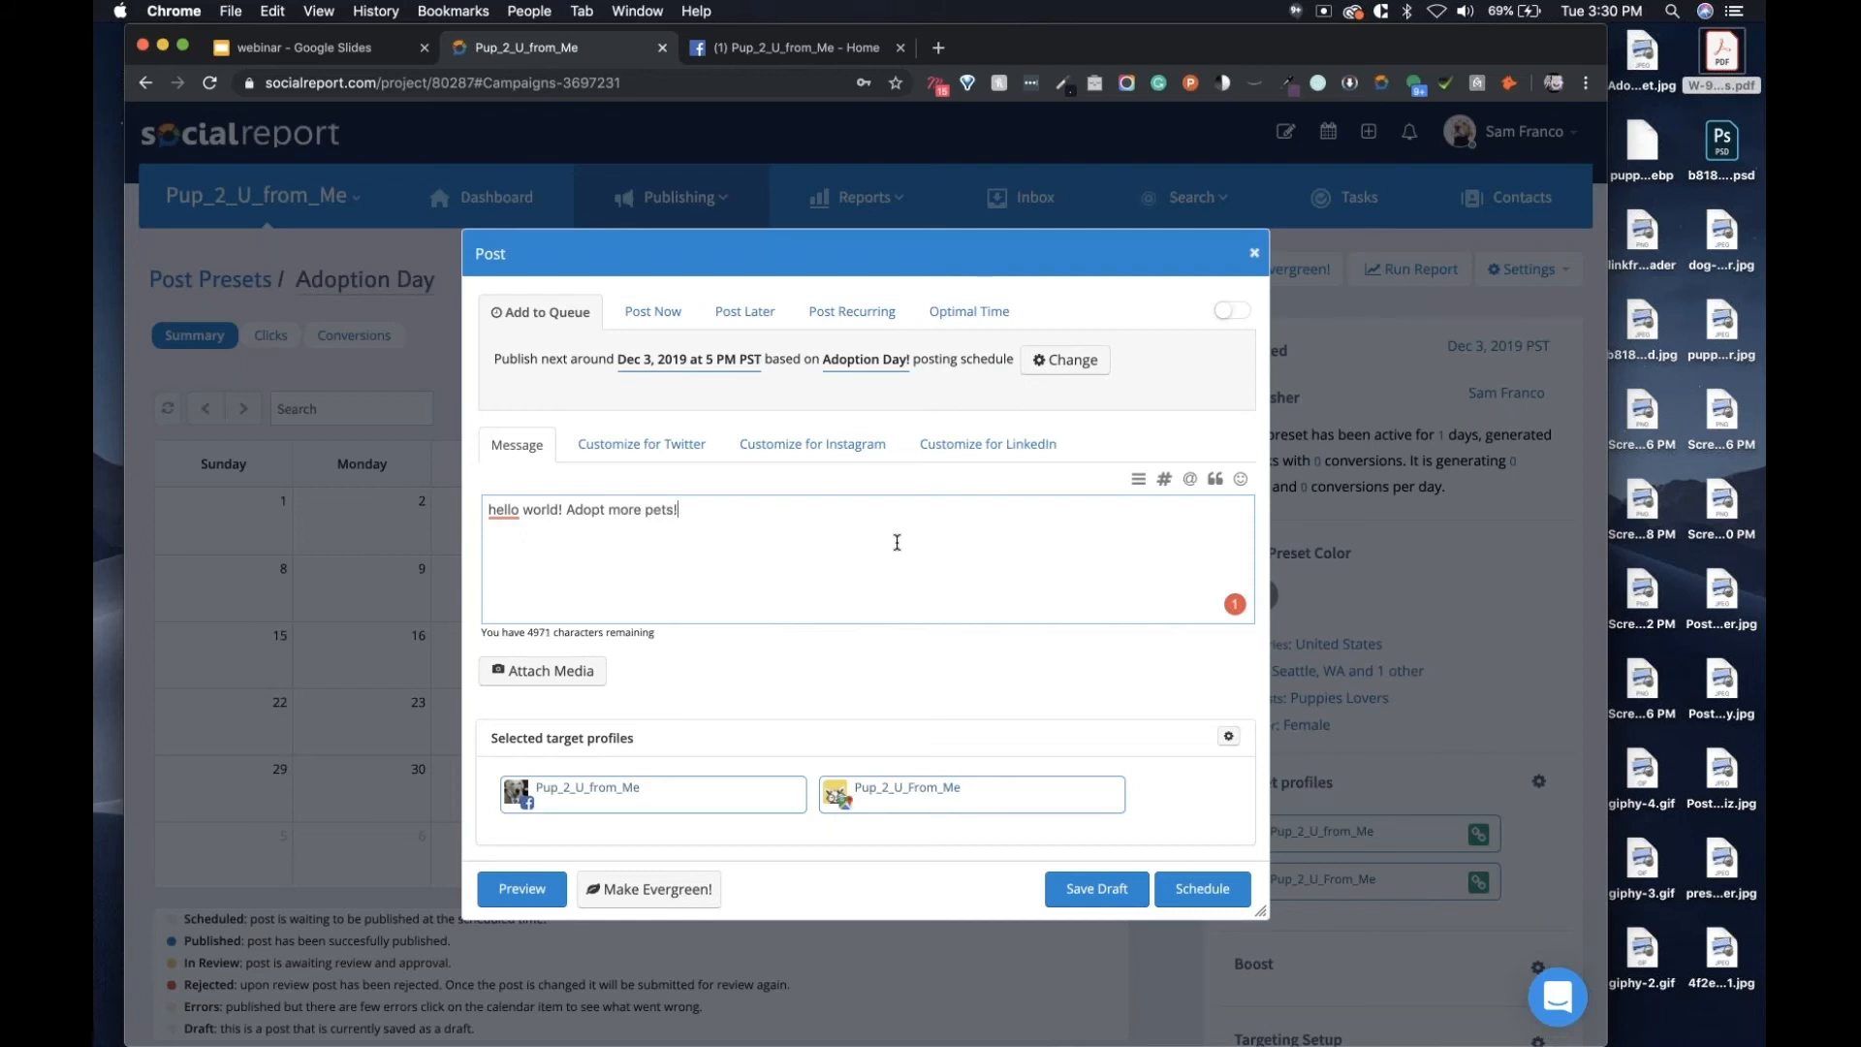
key("super+a")
type("Ad")
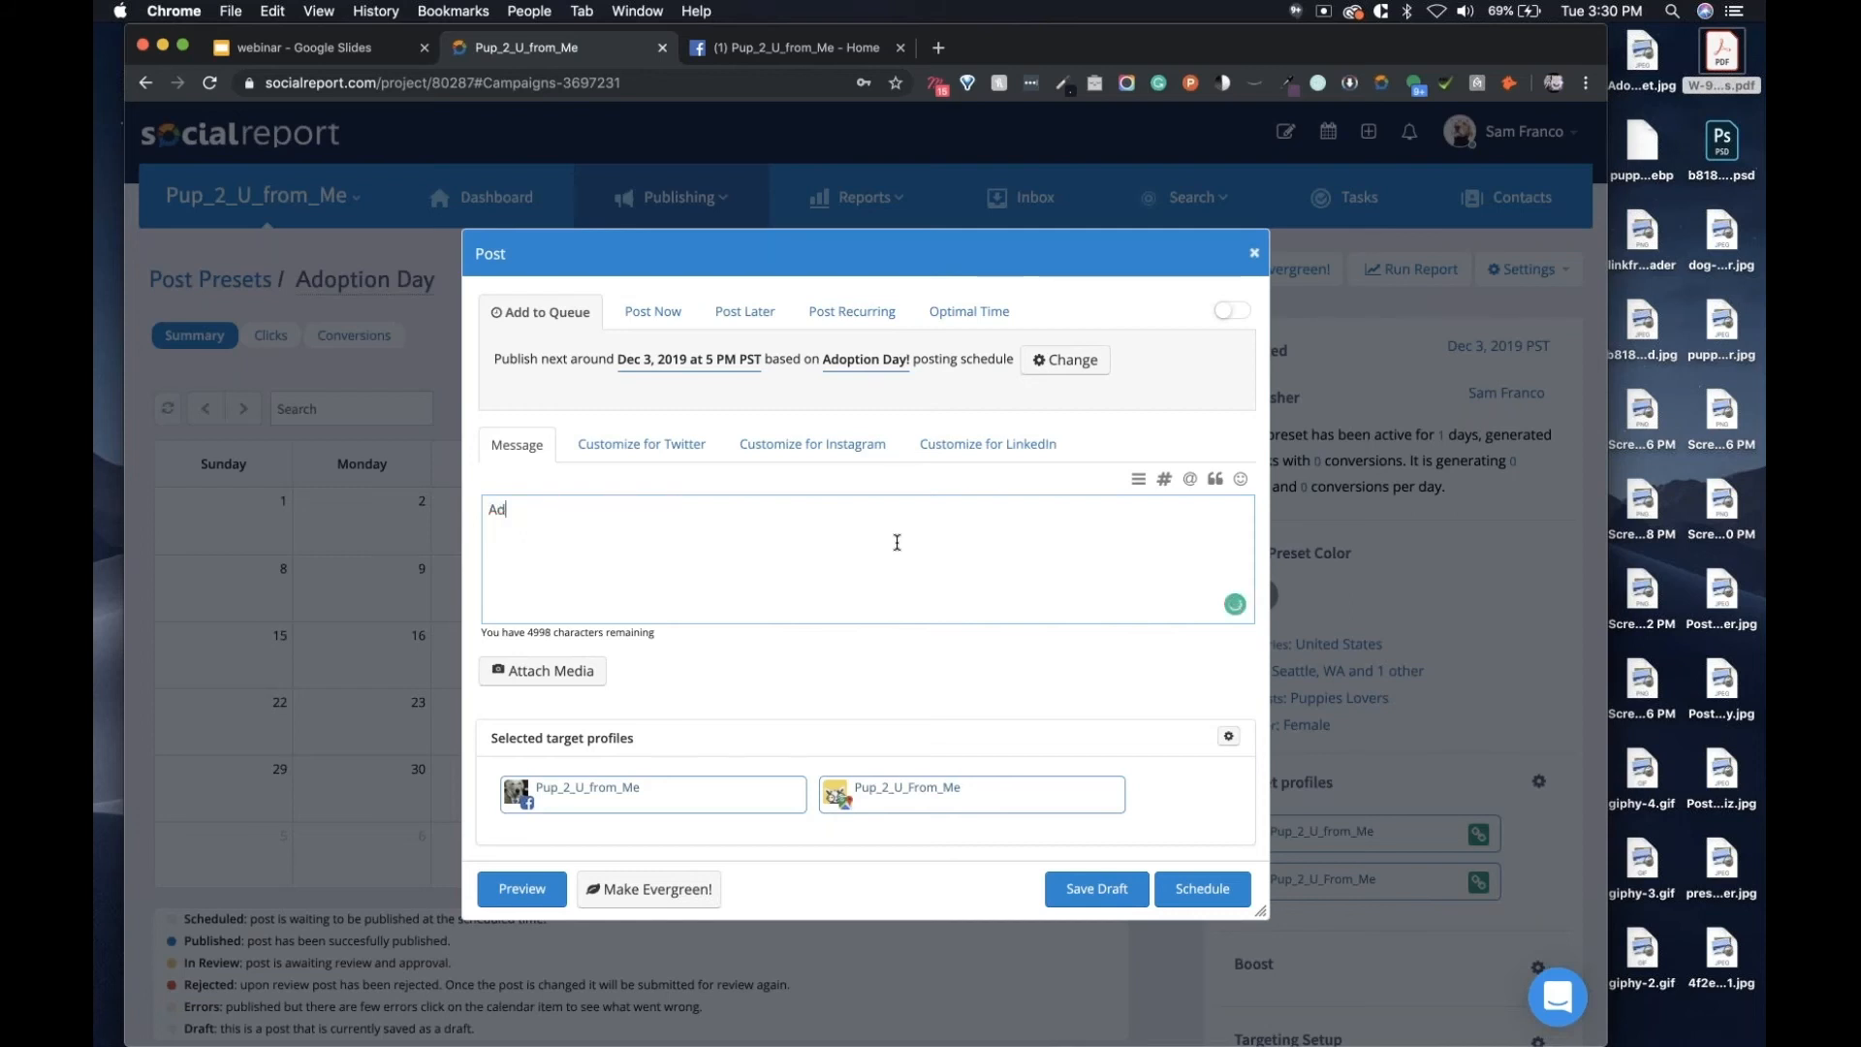
type("option day Wednesday")
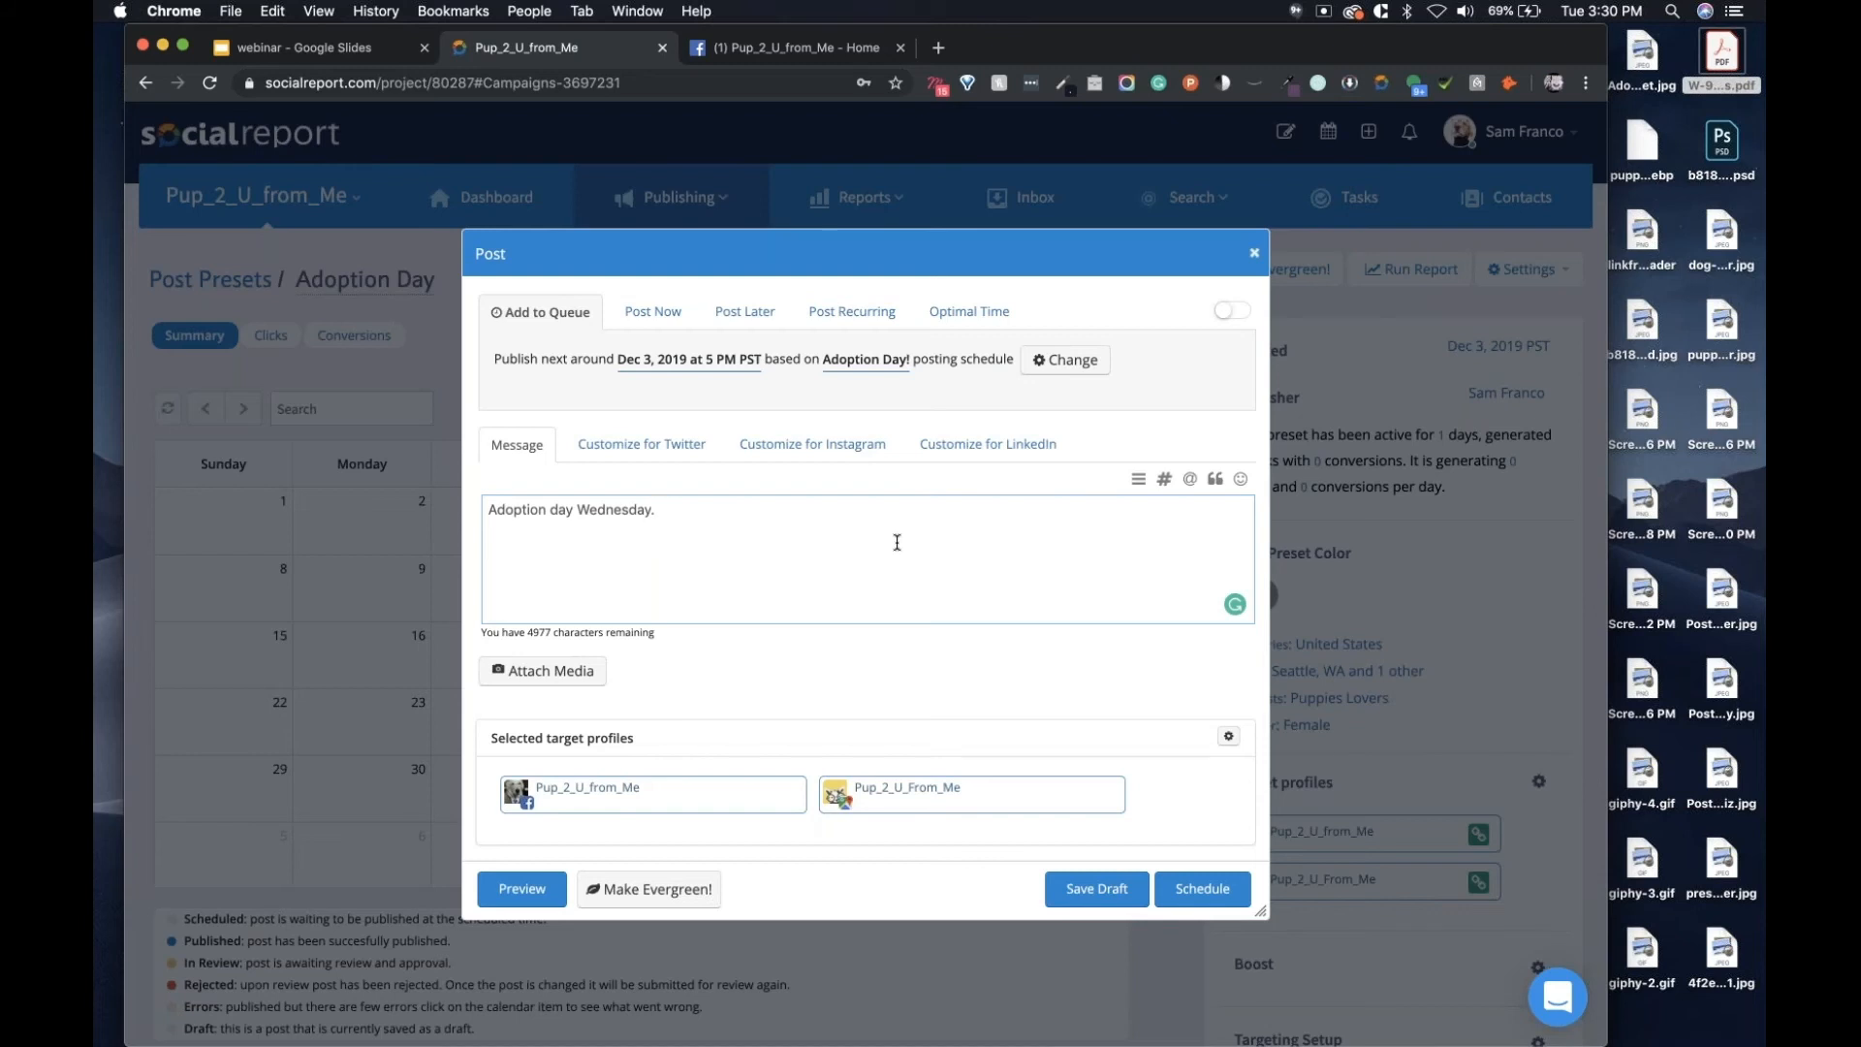
type("! Please join us.")
Attach the golden puppy image b818fdfd9ce4c8992f2b108a919617ad.jpg from the Media Library to the post.
left_click(578, 679)
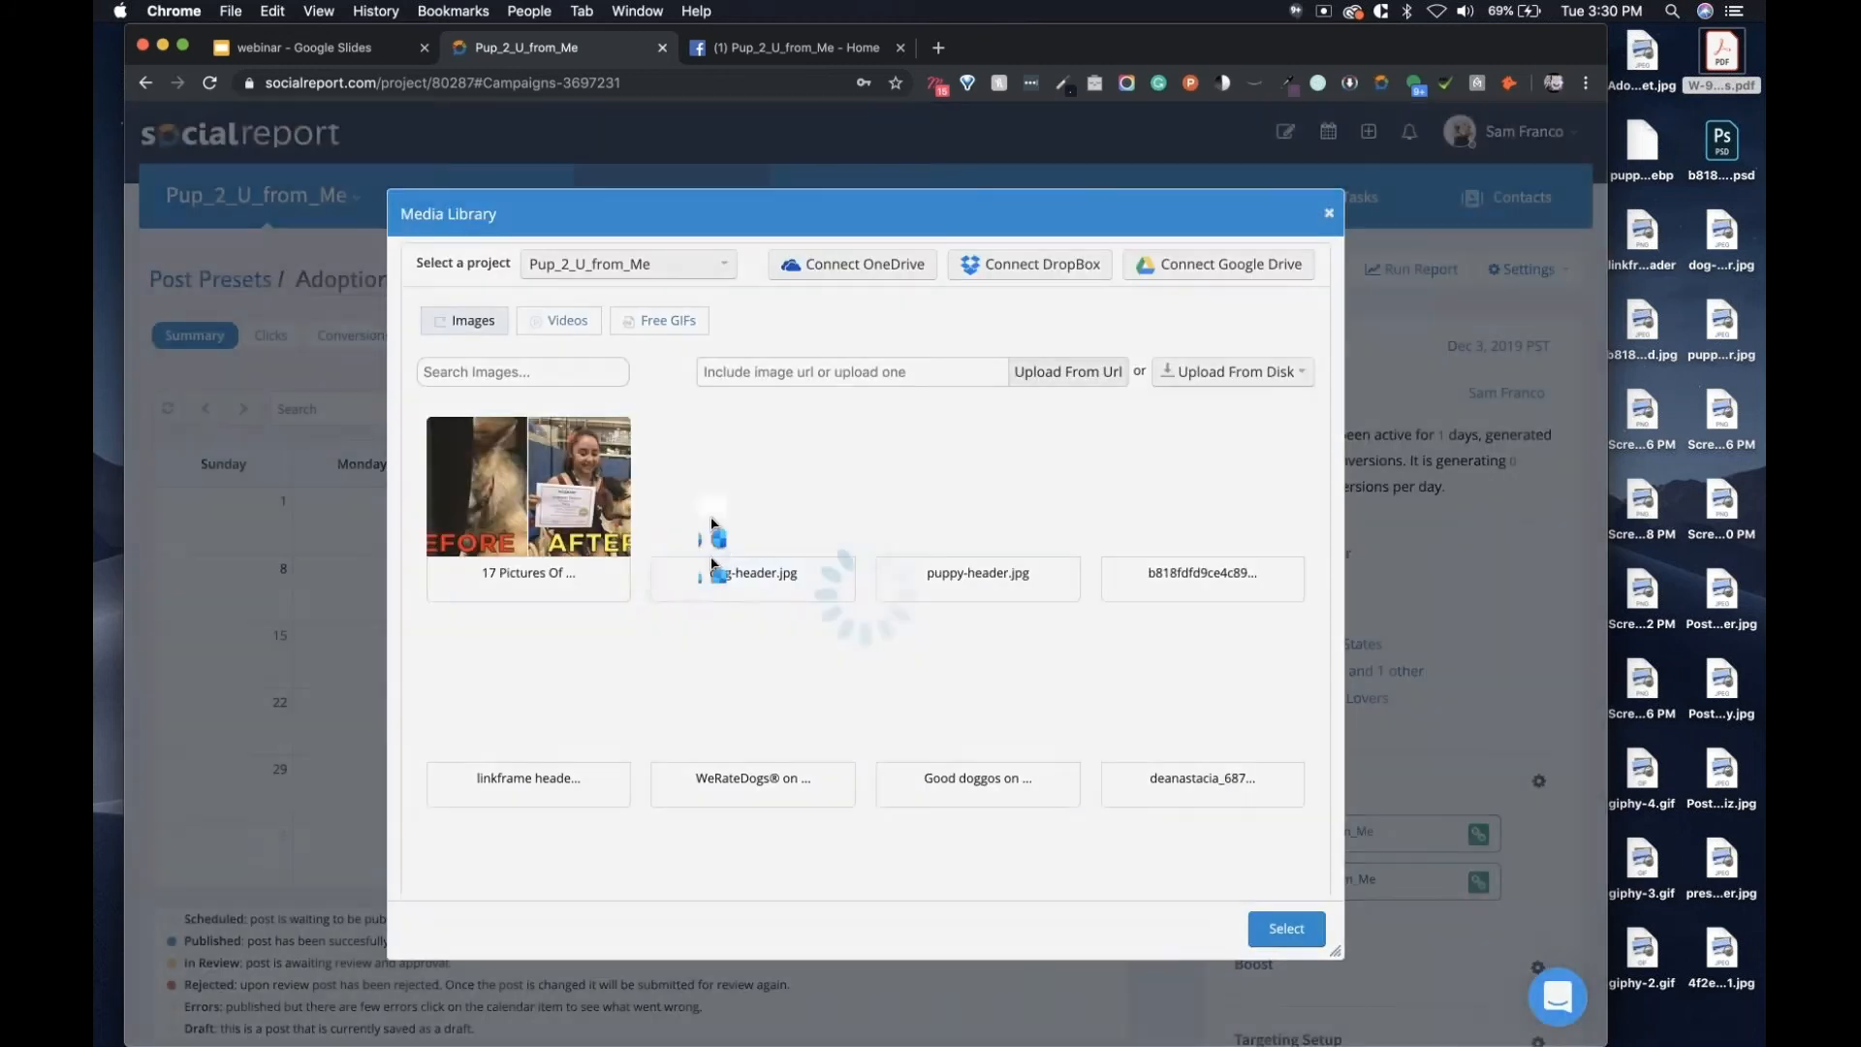
scroll(971, 527, "down", 2)
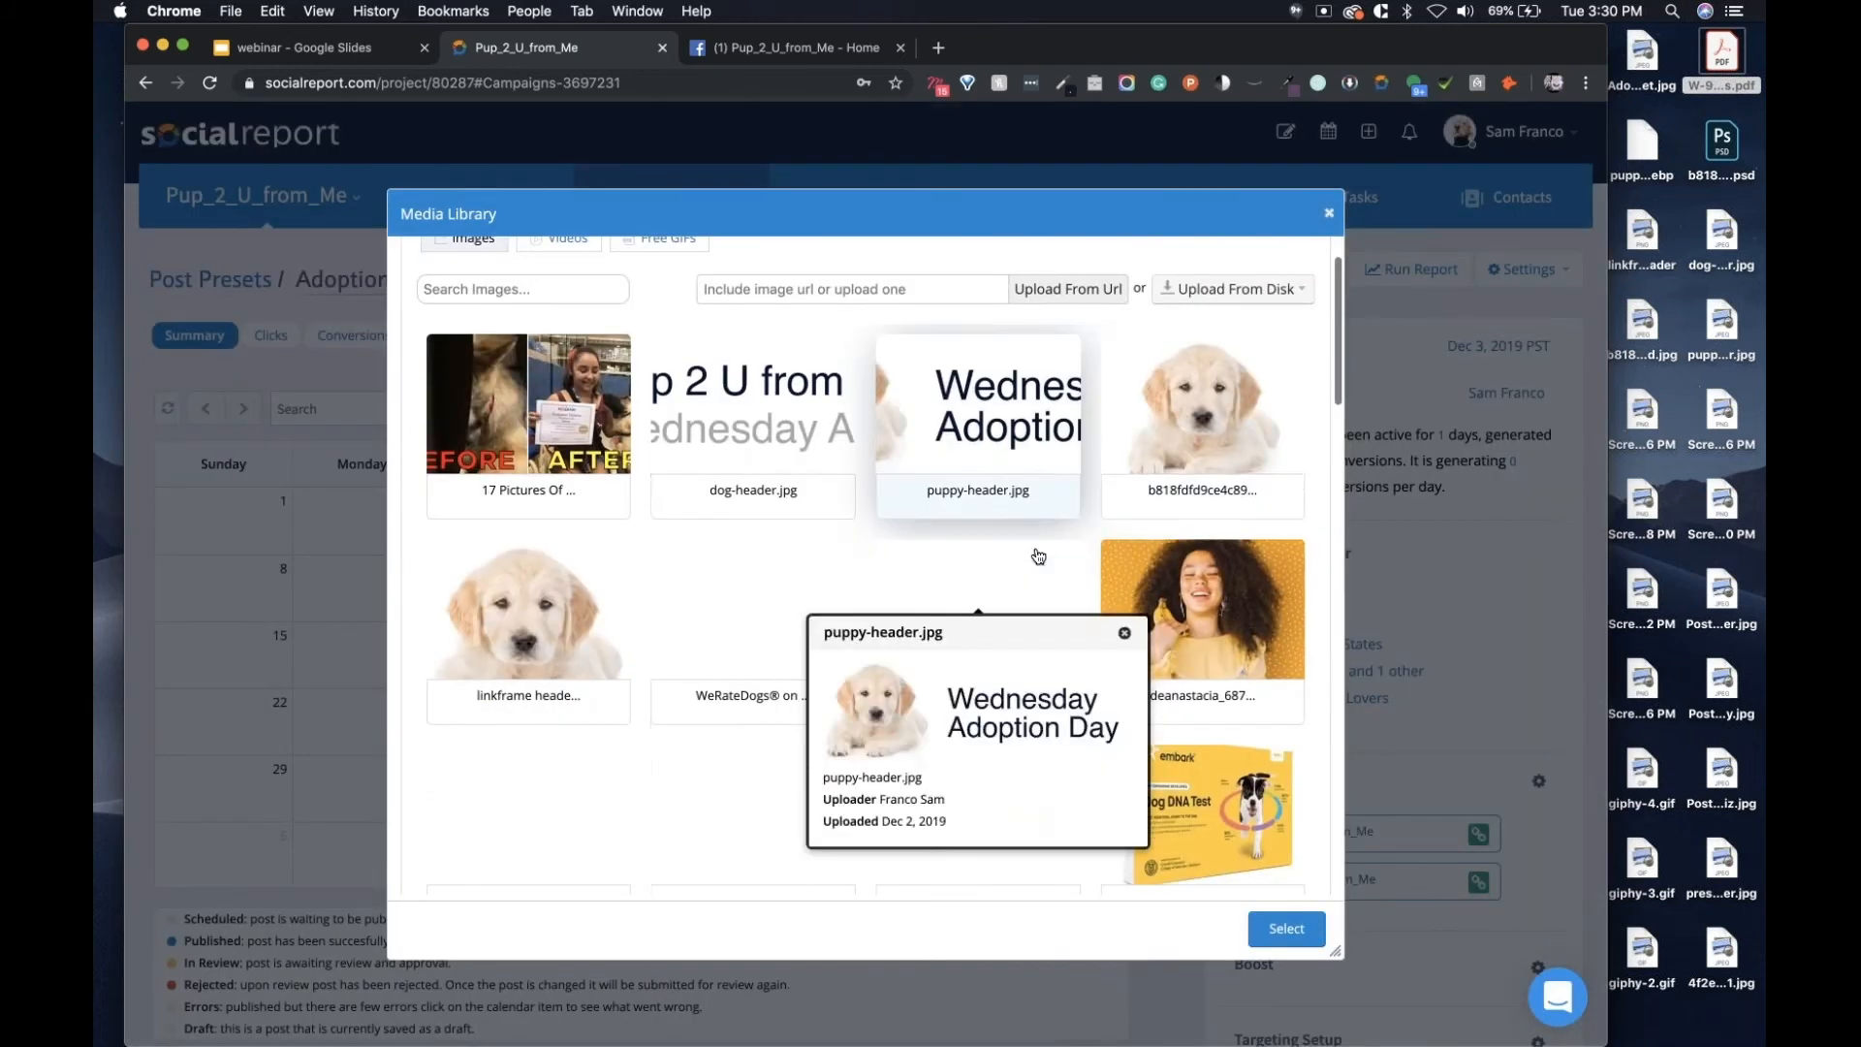
left_click(1230, 447)
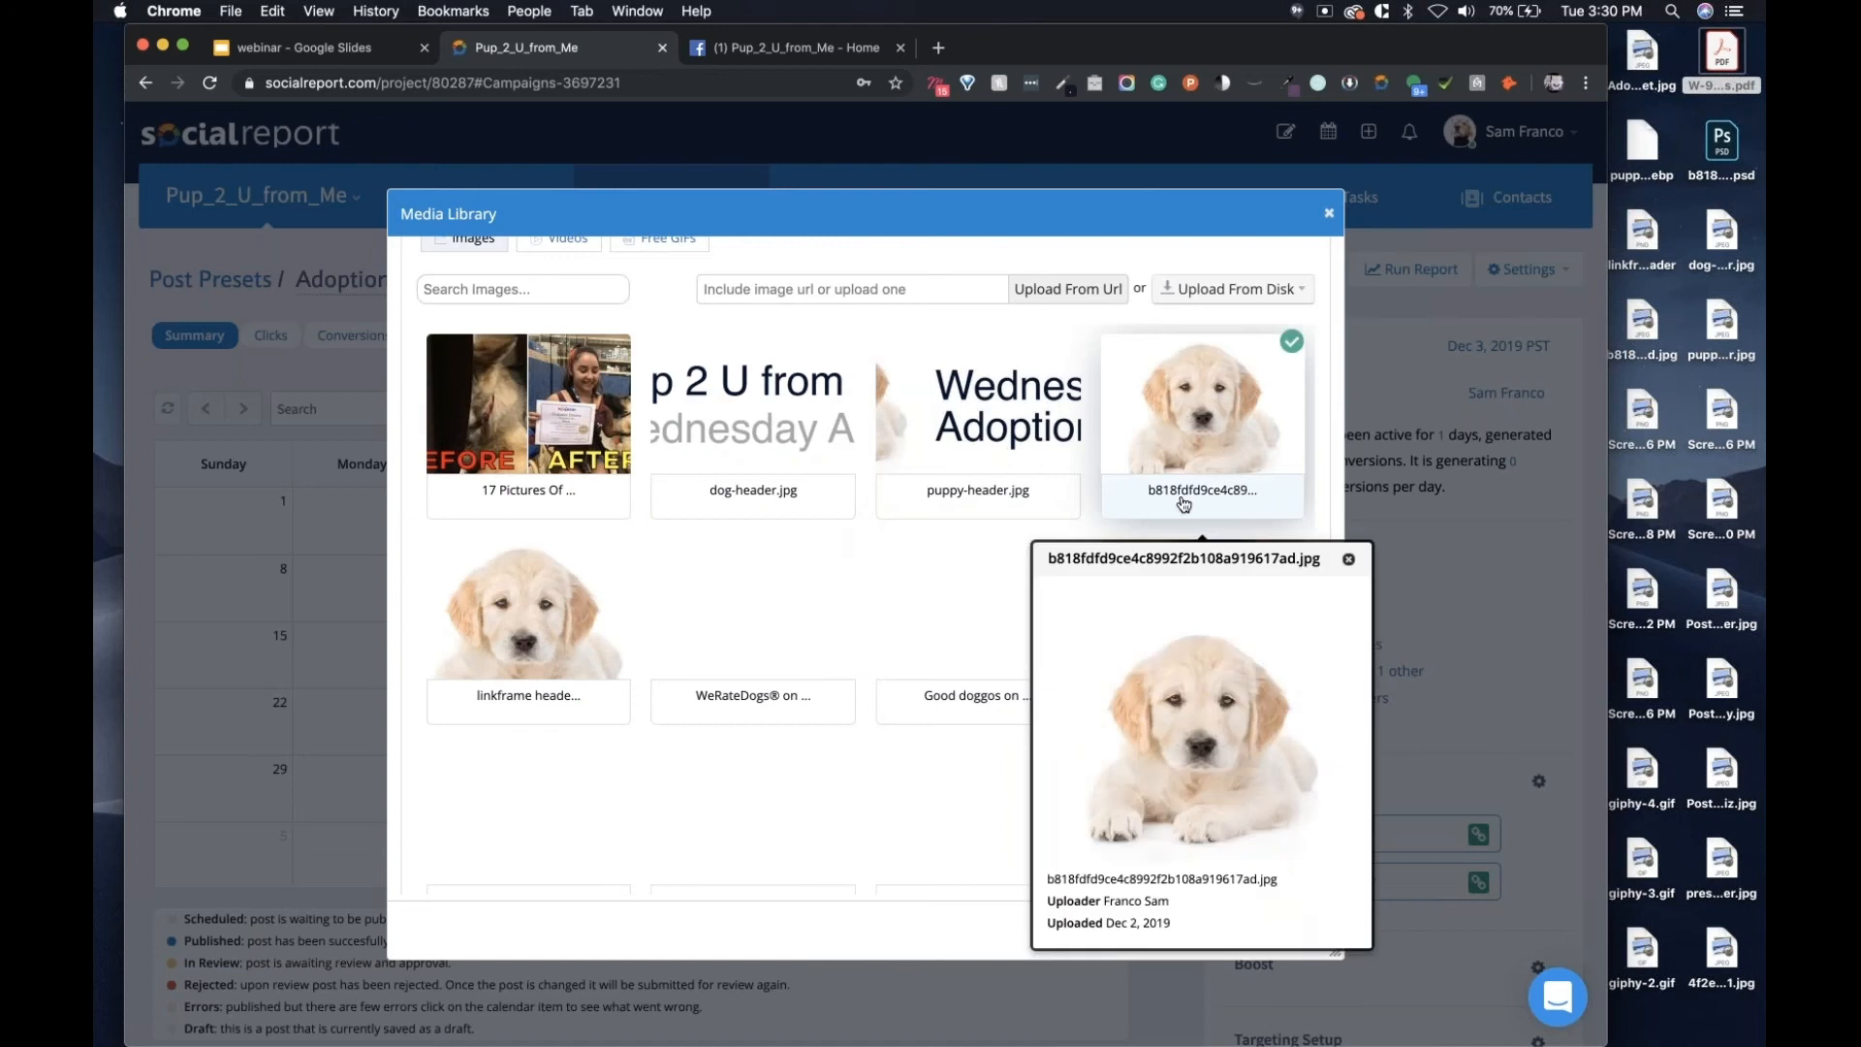
left_click(1284, 931)
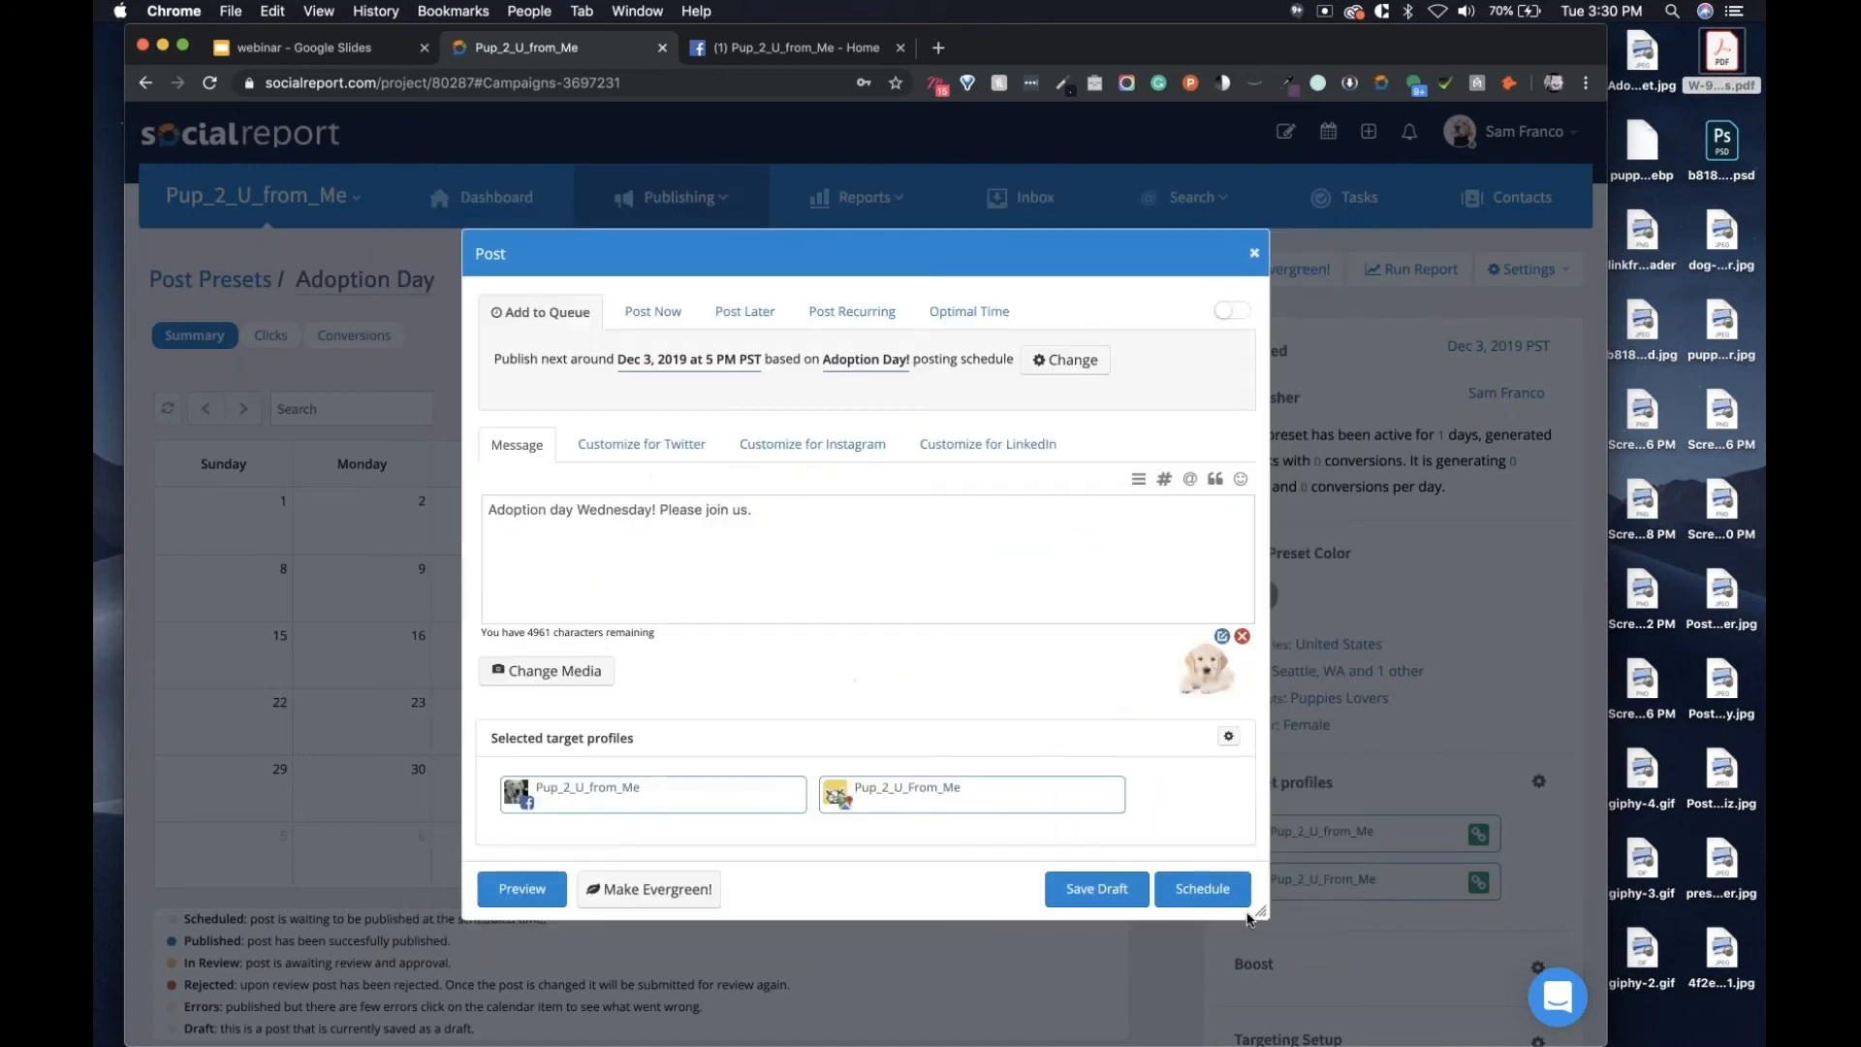
Set the post to publish immediately instead of through the queue, and submit it for scheduling.
scroll(860, 685, "down", 2)
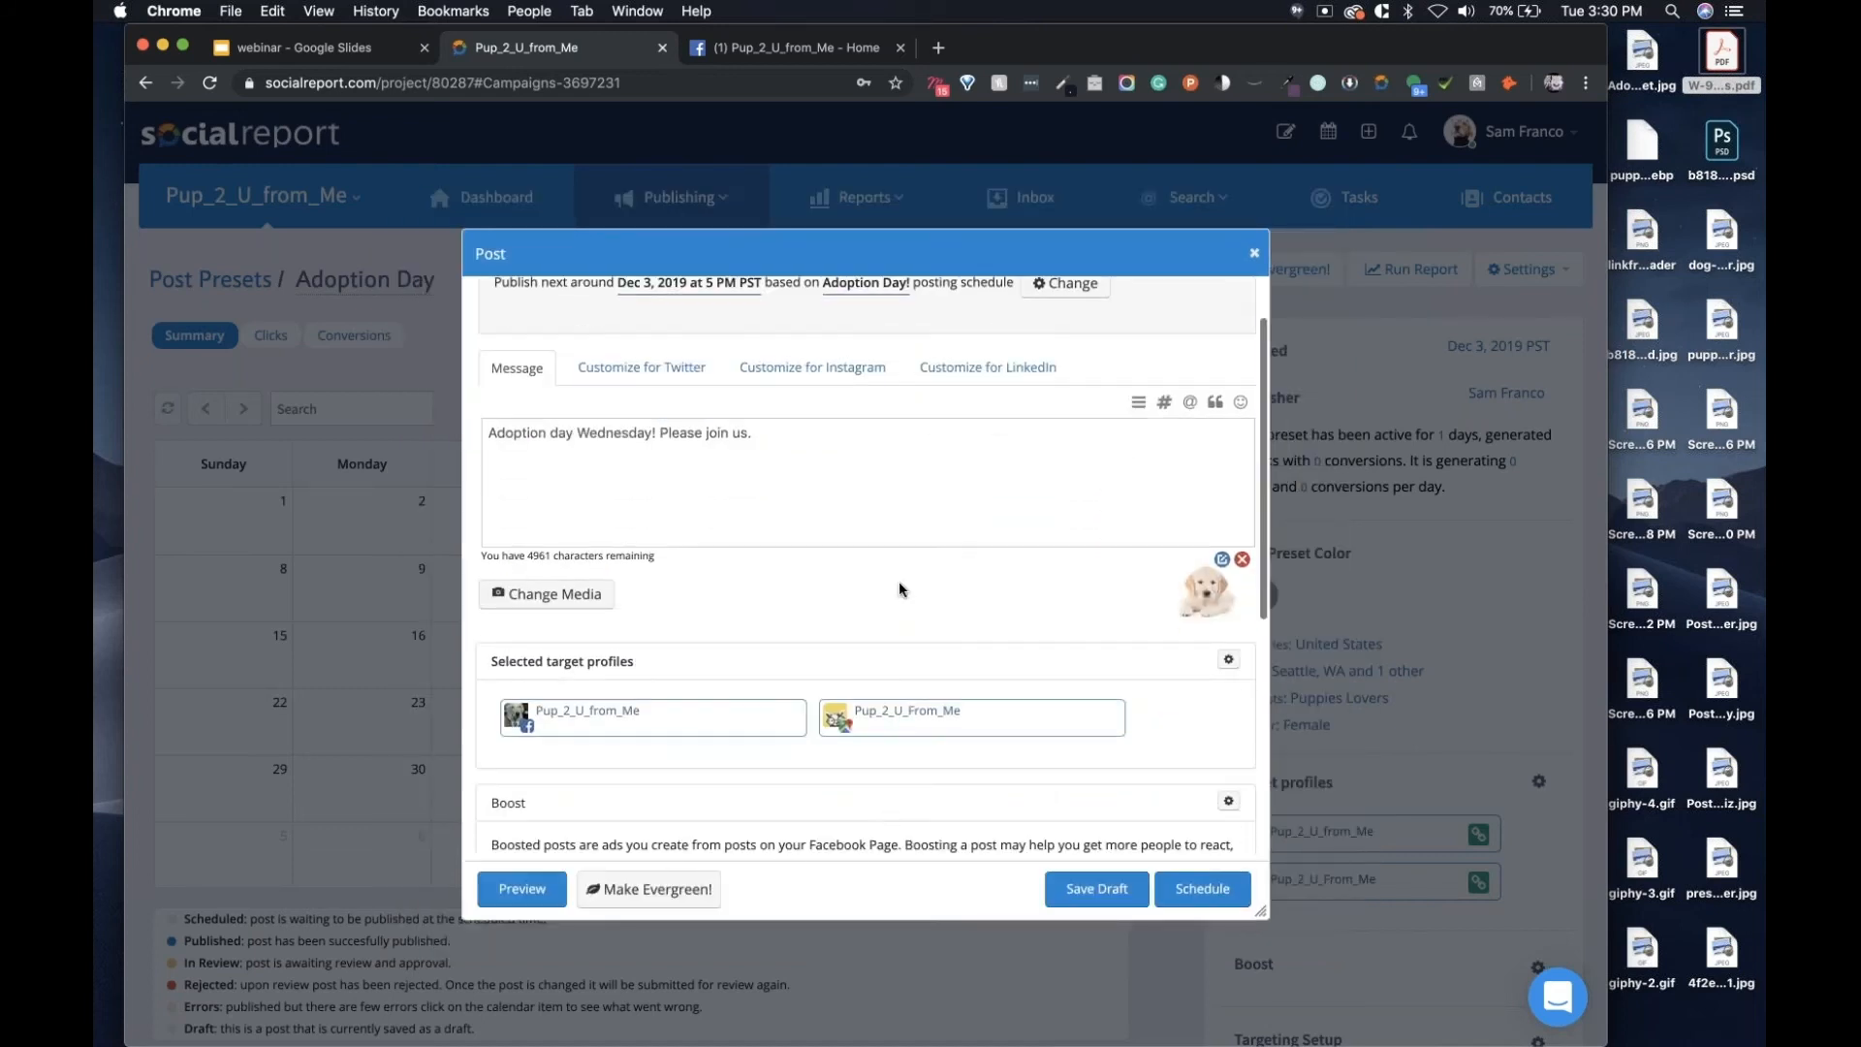
scroll(901, 592, "up", 2)
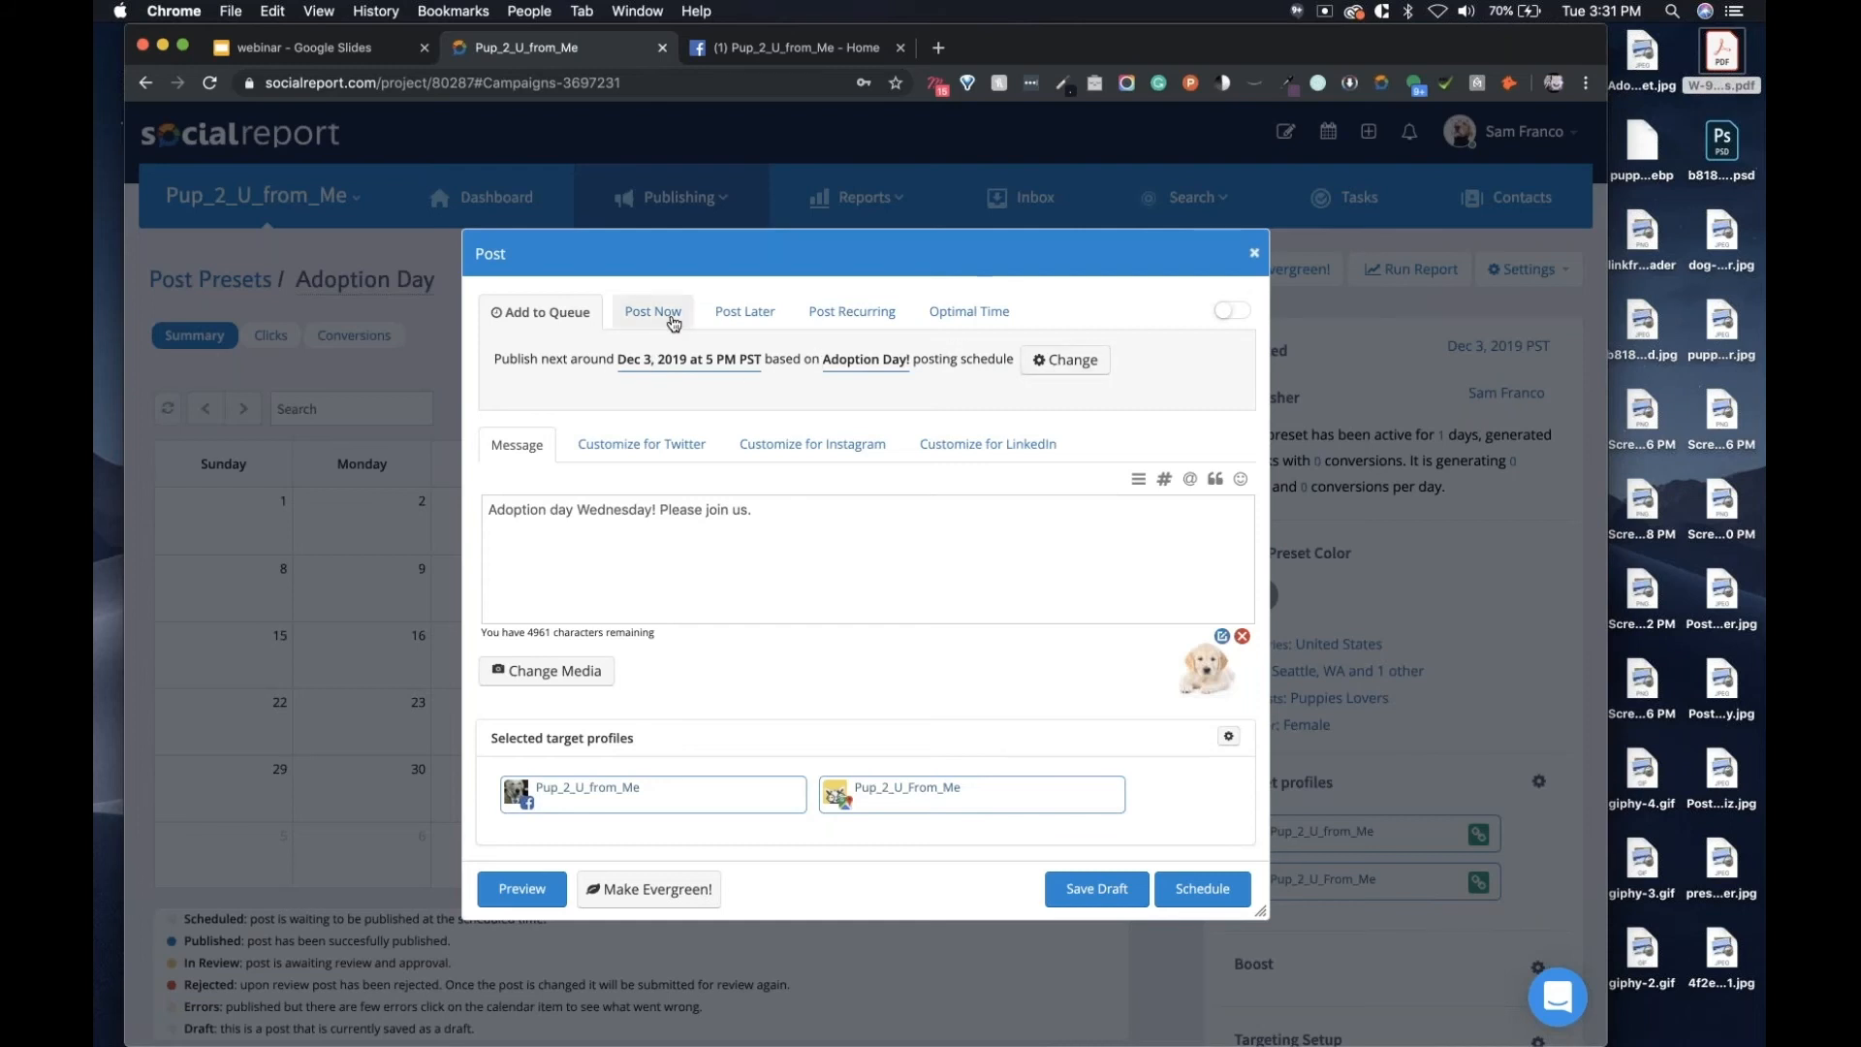
left_click(674, 323)
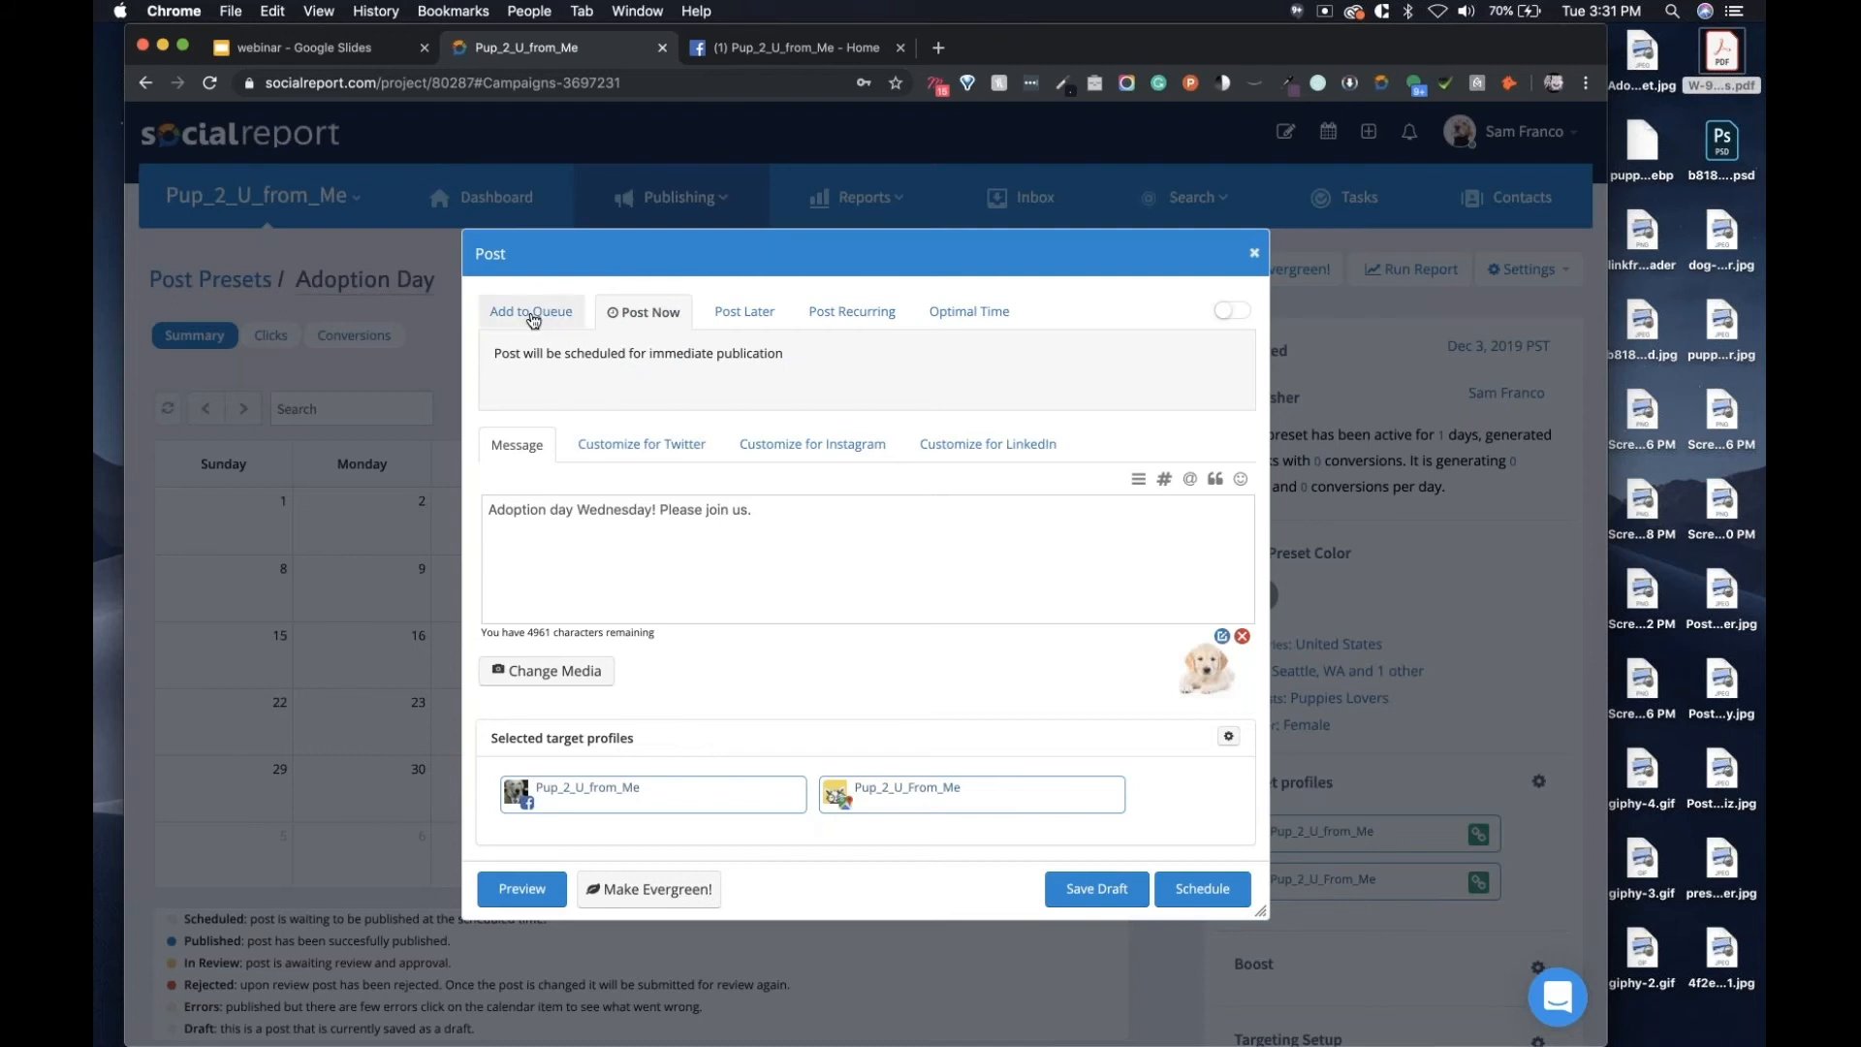
left_click(1198, 892)
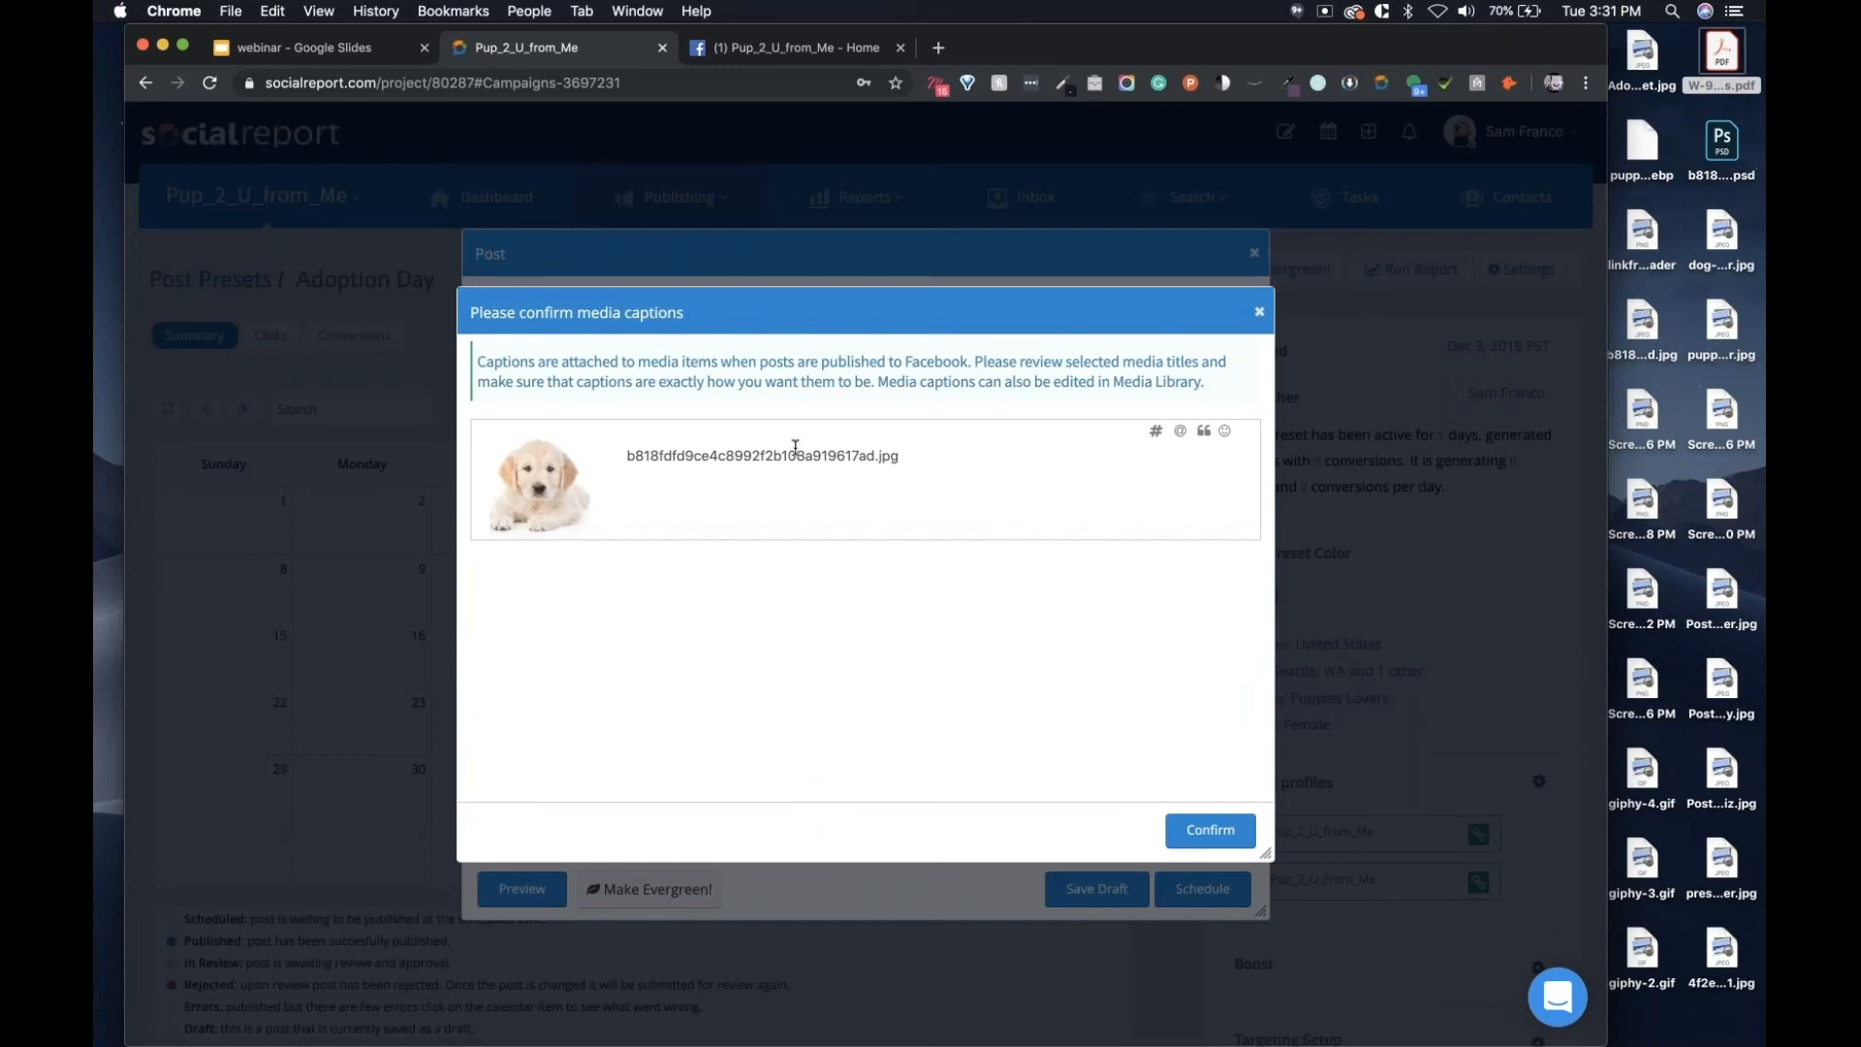
Replace the puppy image's caption with "adoption day." and confirm the media captions.
left_click(789, 454)
left_click_drag(907, 454, 616, 432)
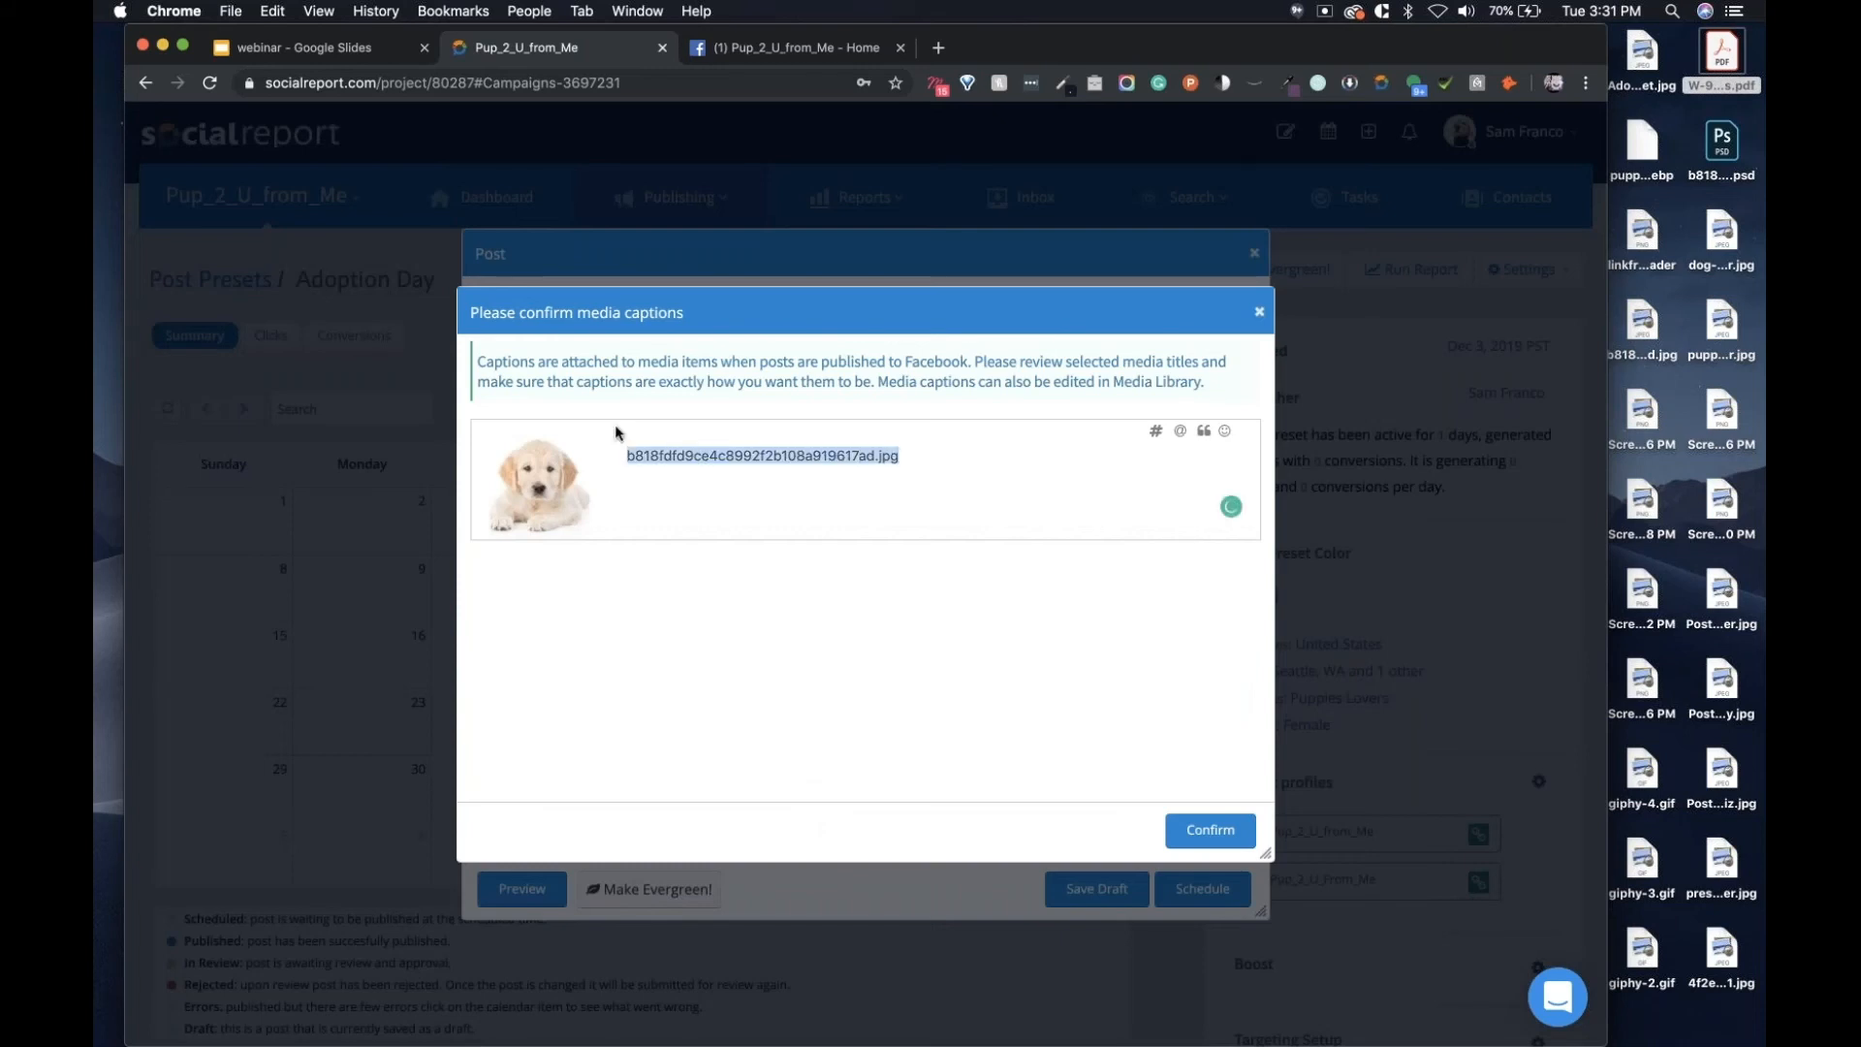
type("adoption")
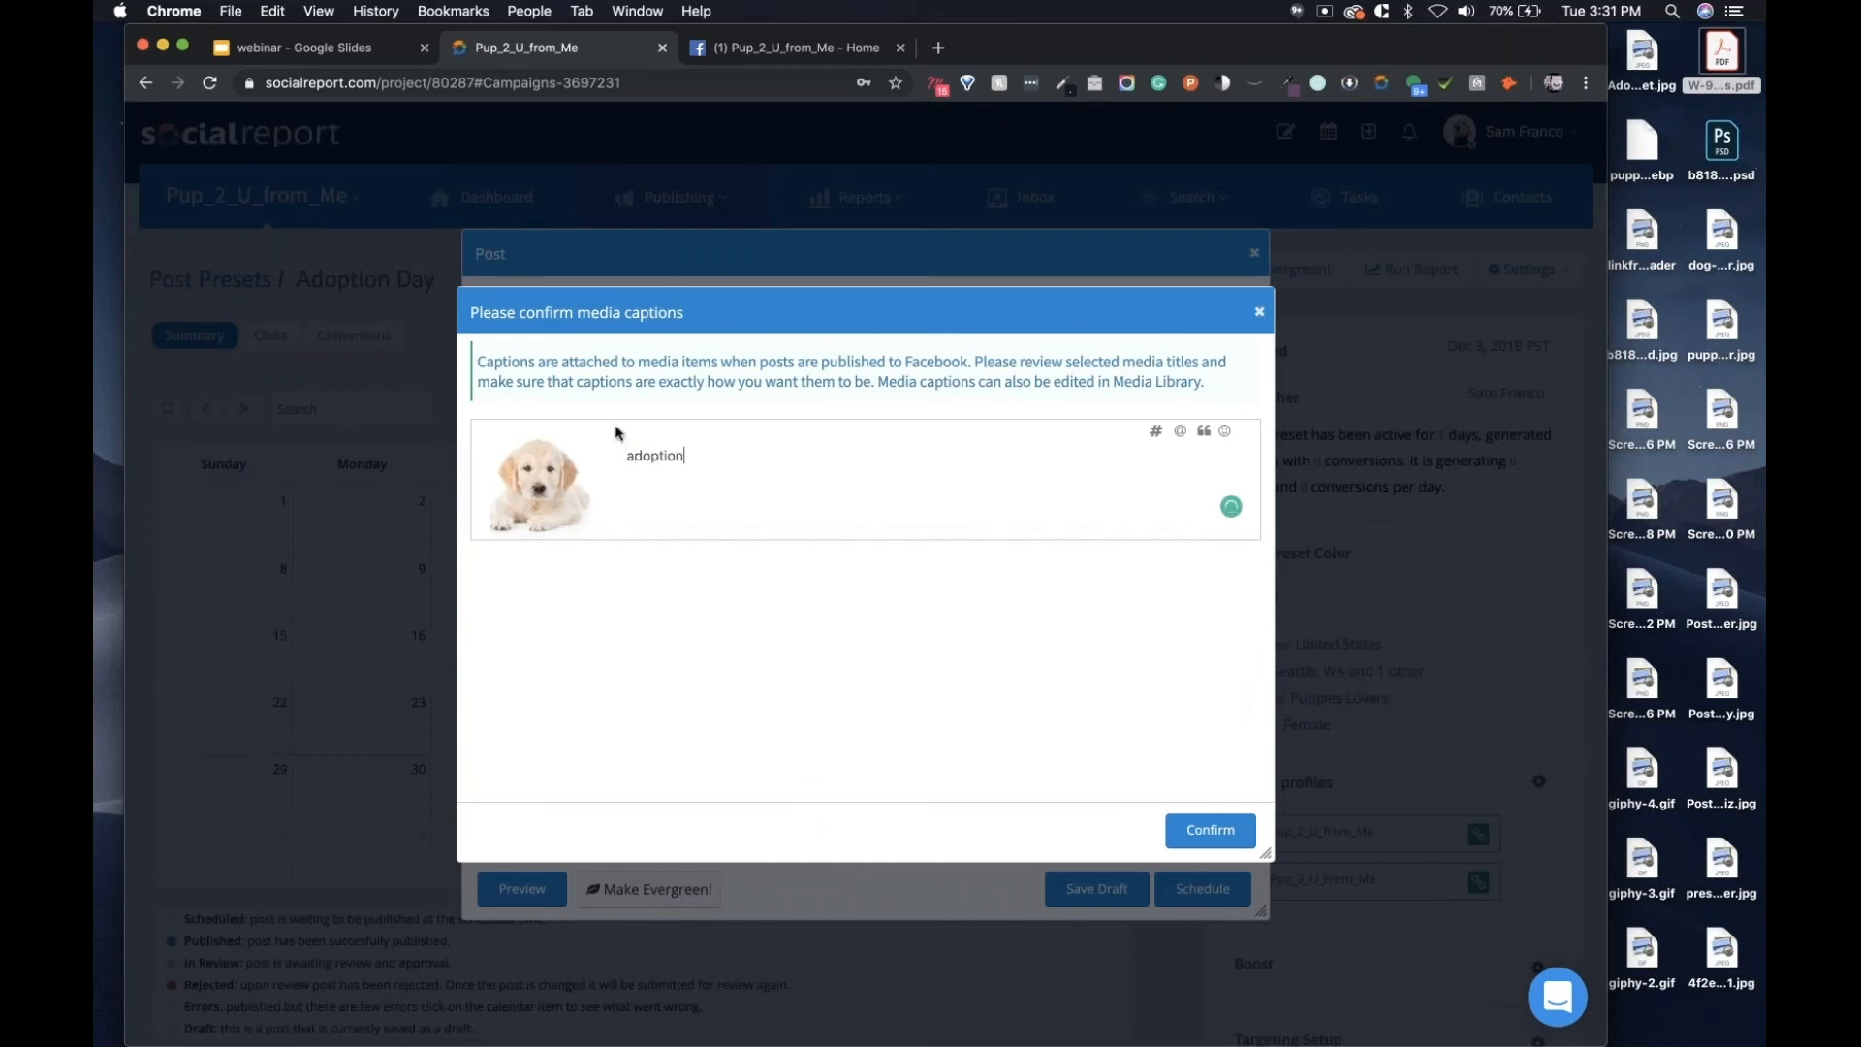
type(" day.")
left_click(1209, 830)
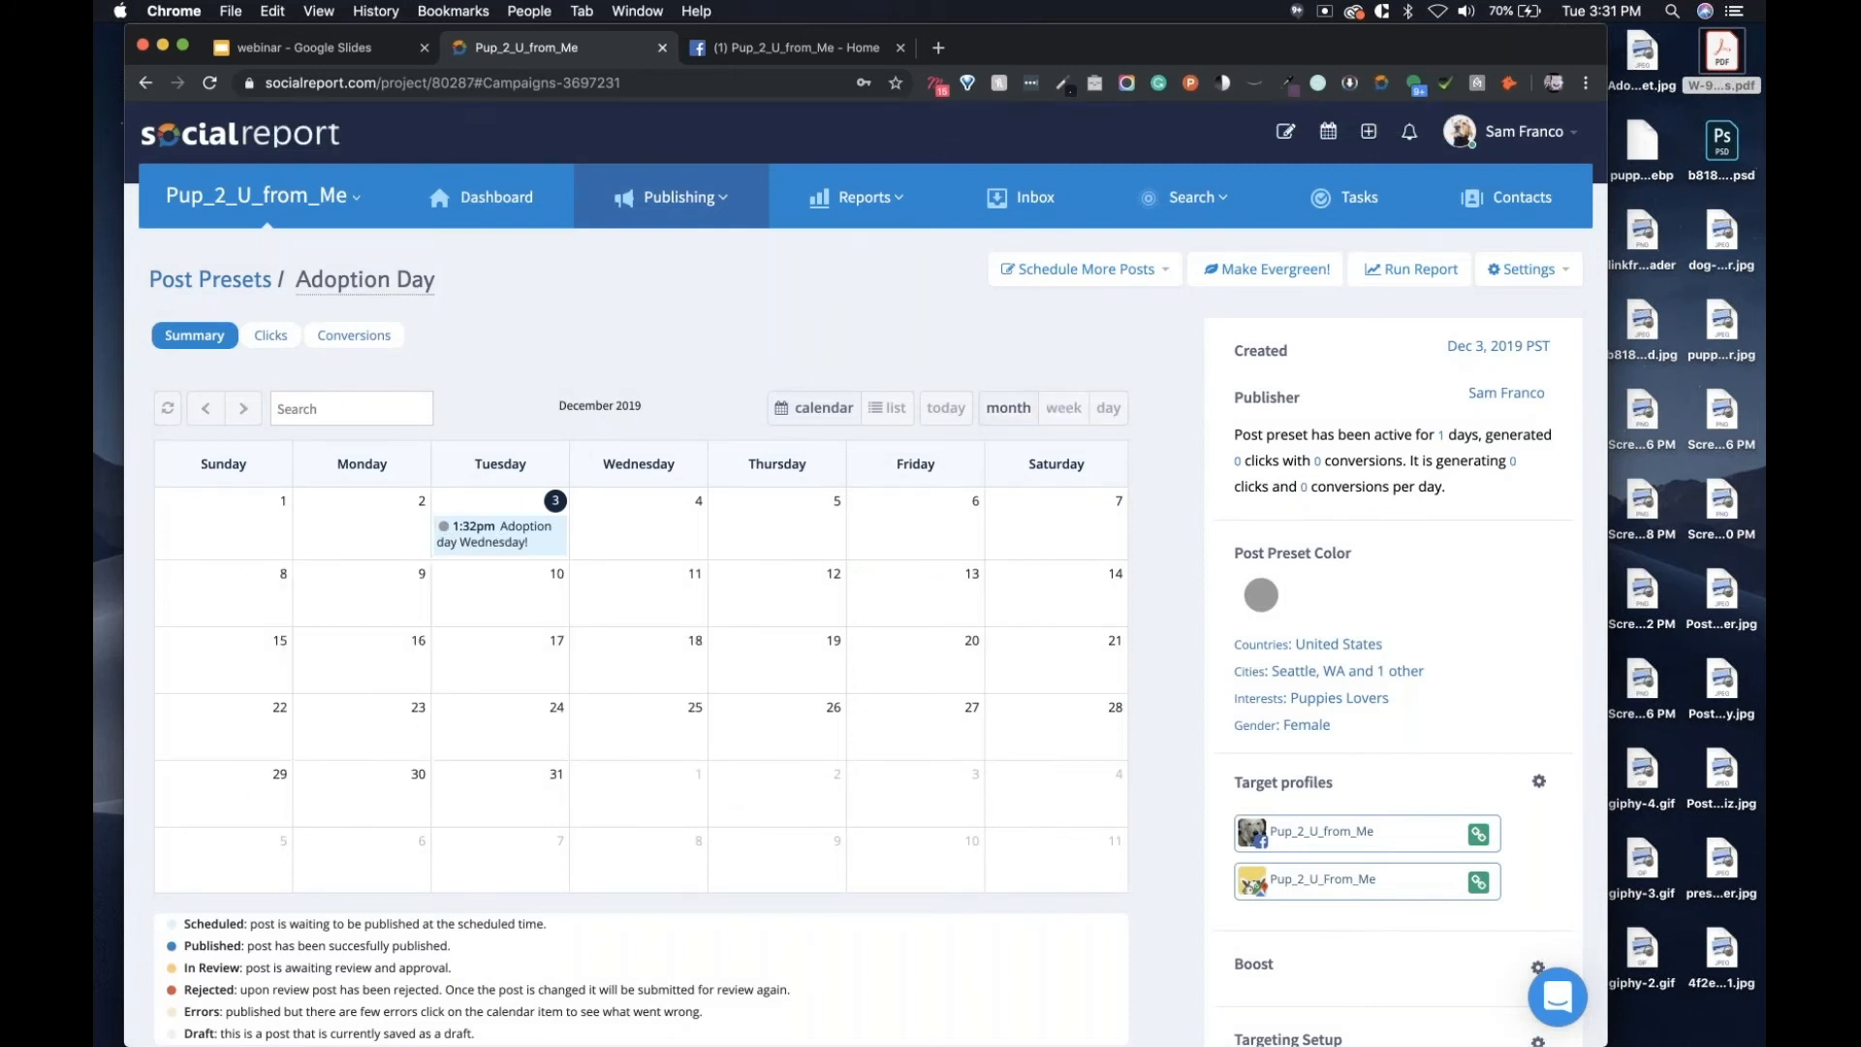
Preview the scheduled post on the calendar and change the Adoption Day preset's color to bright blue.
mouse_move(515, 544)
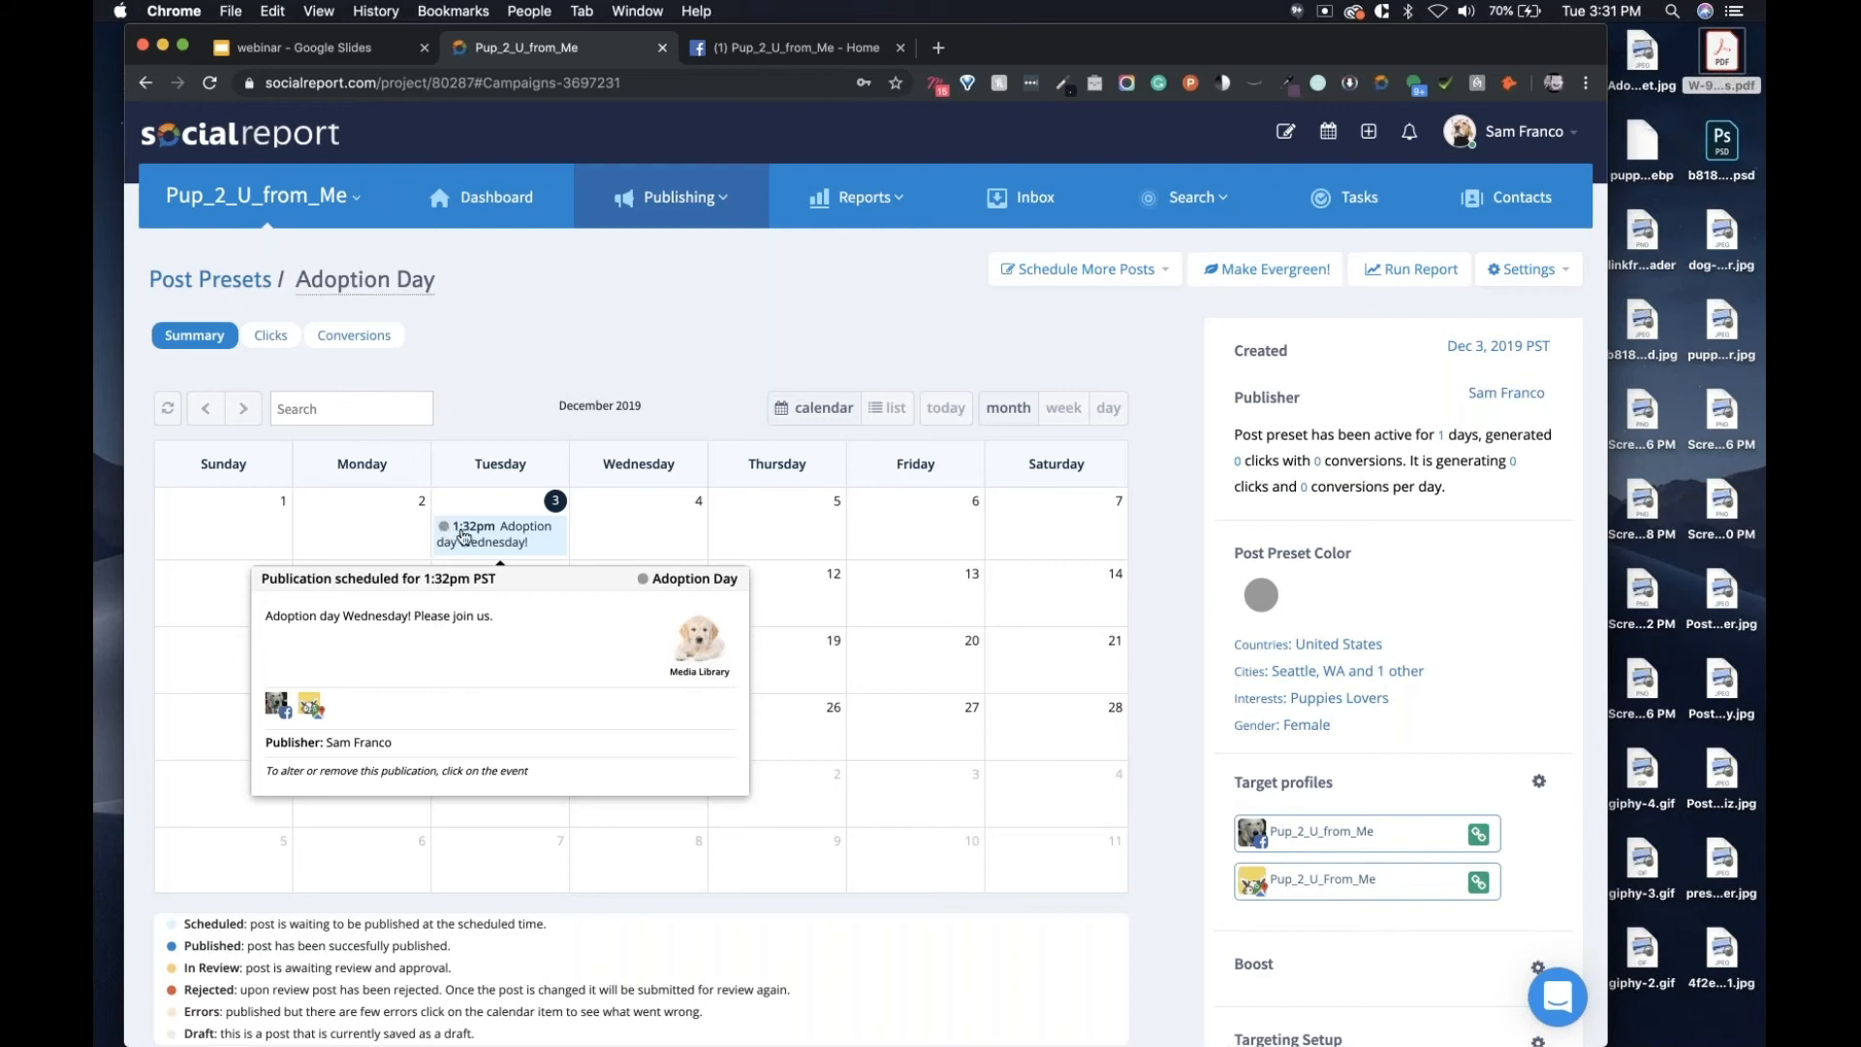
mouse_move(454, 544)
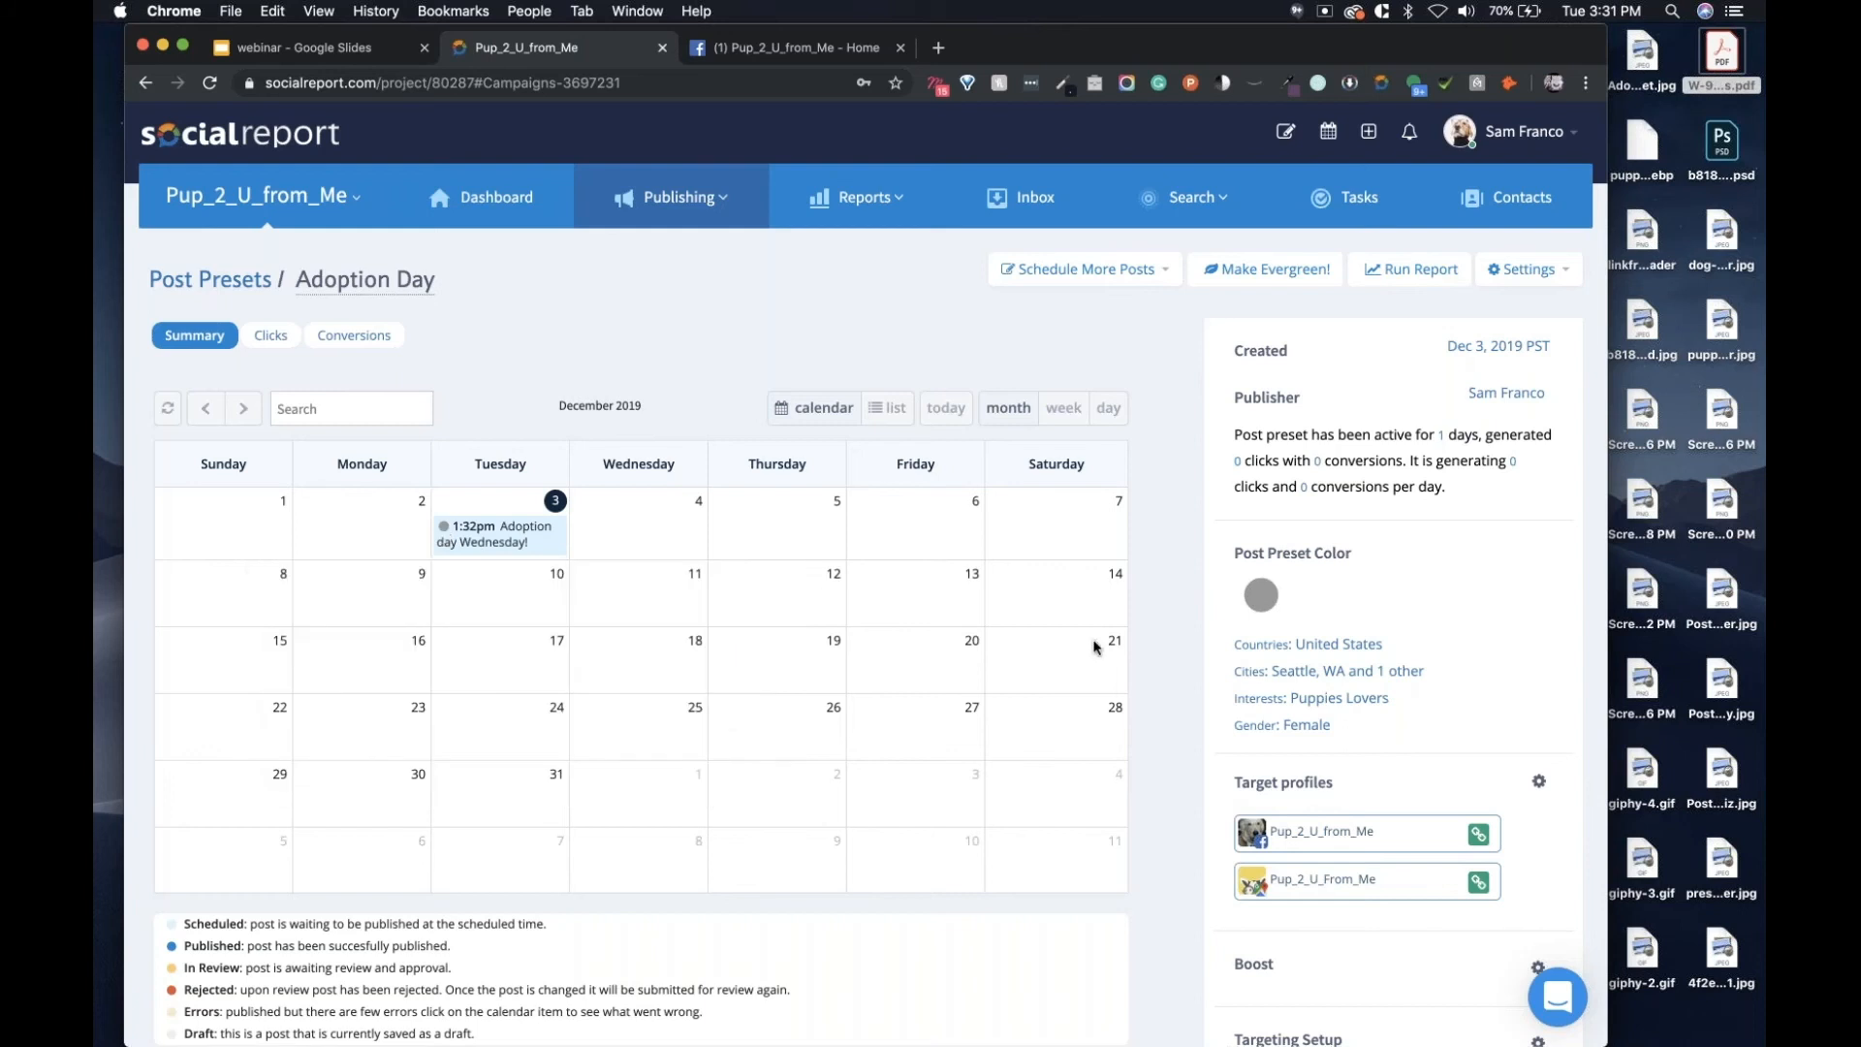
left_click(1263, 597)
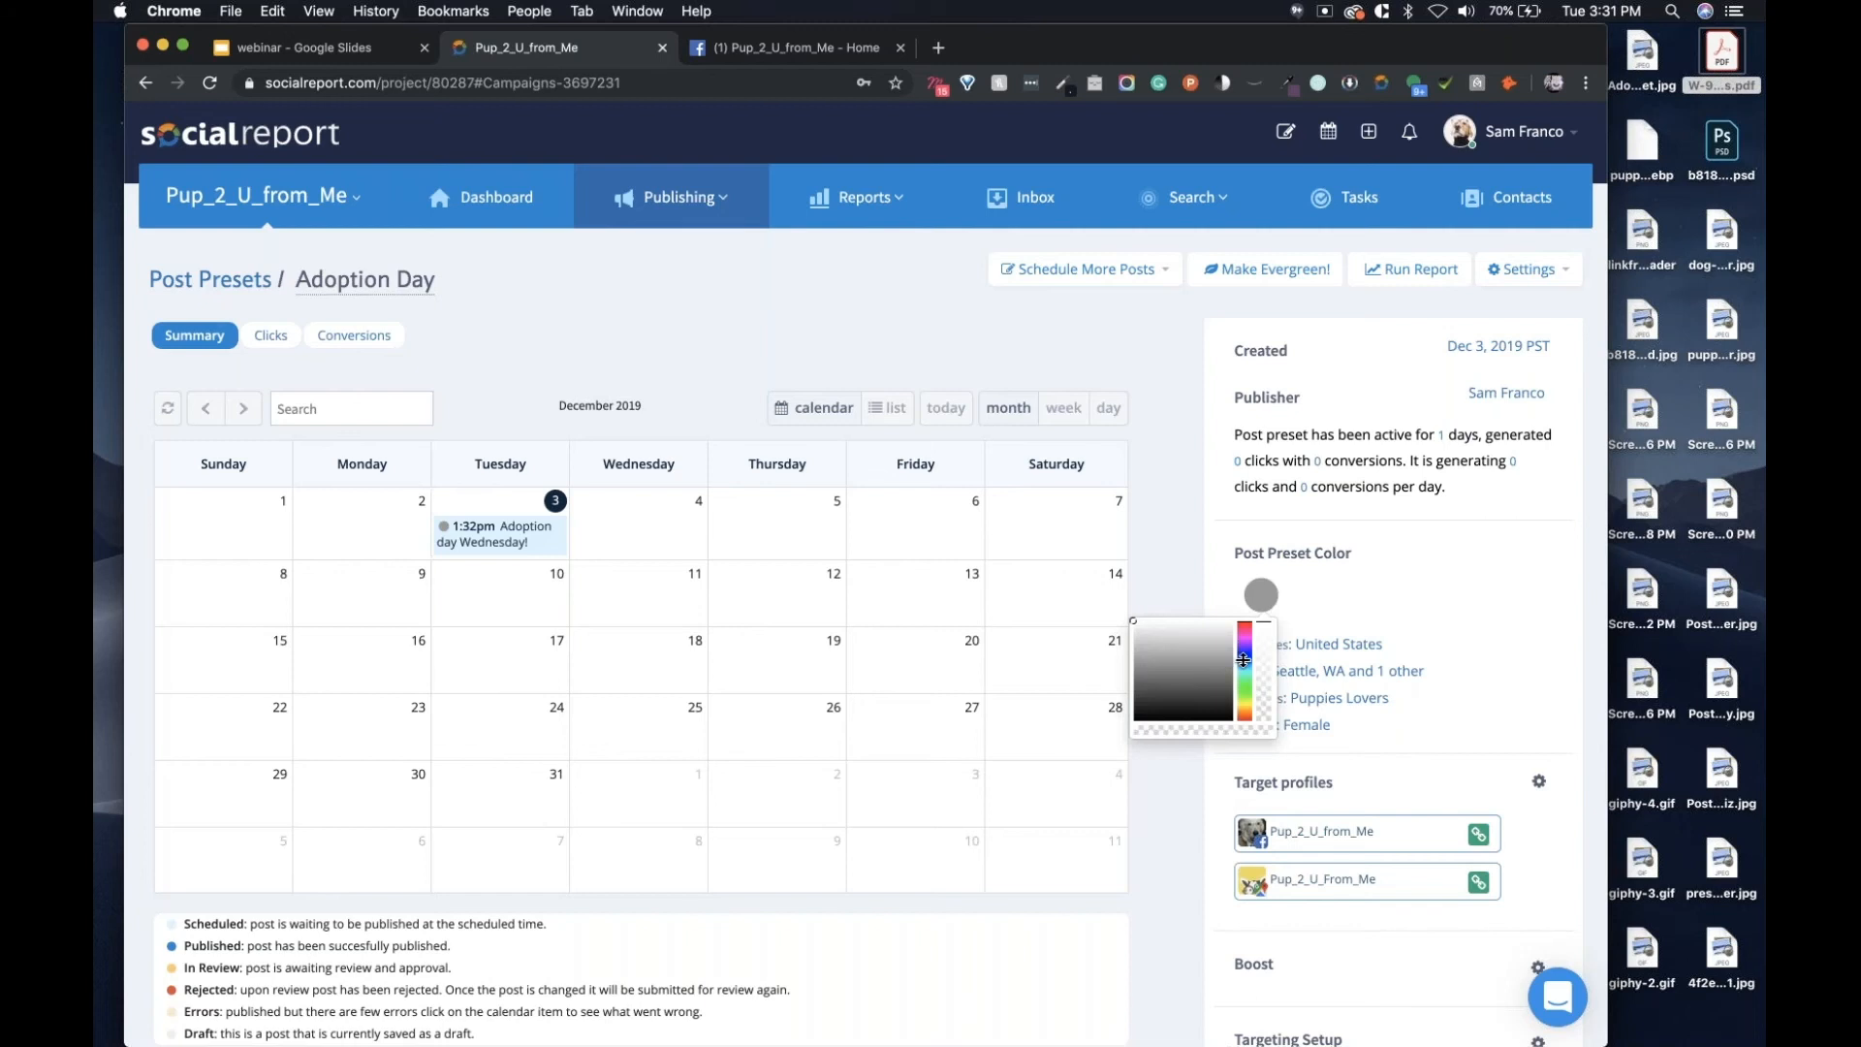
left_click(1243, 660)
left_click(1228, 642)
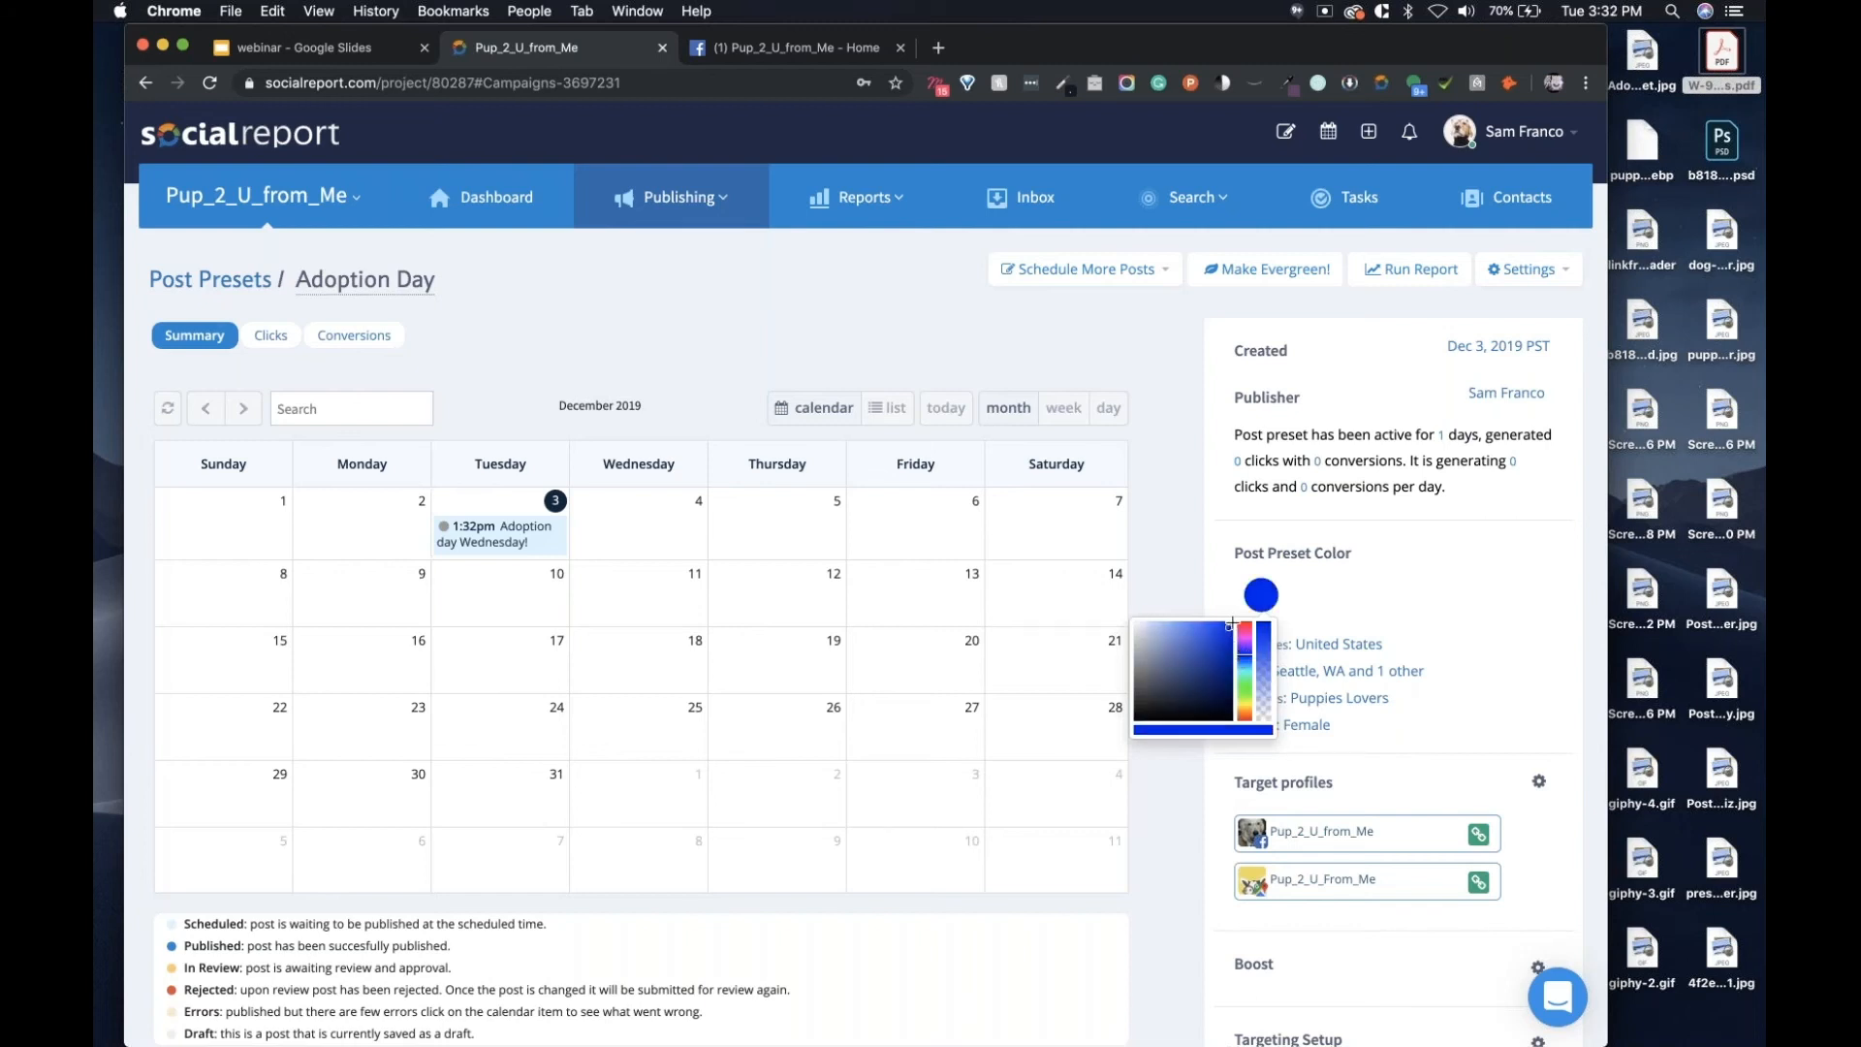
left_click(1323, 578)
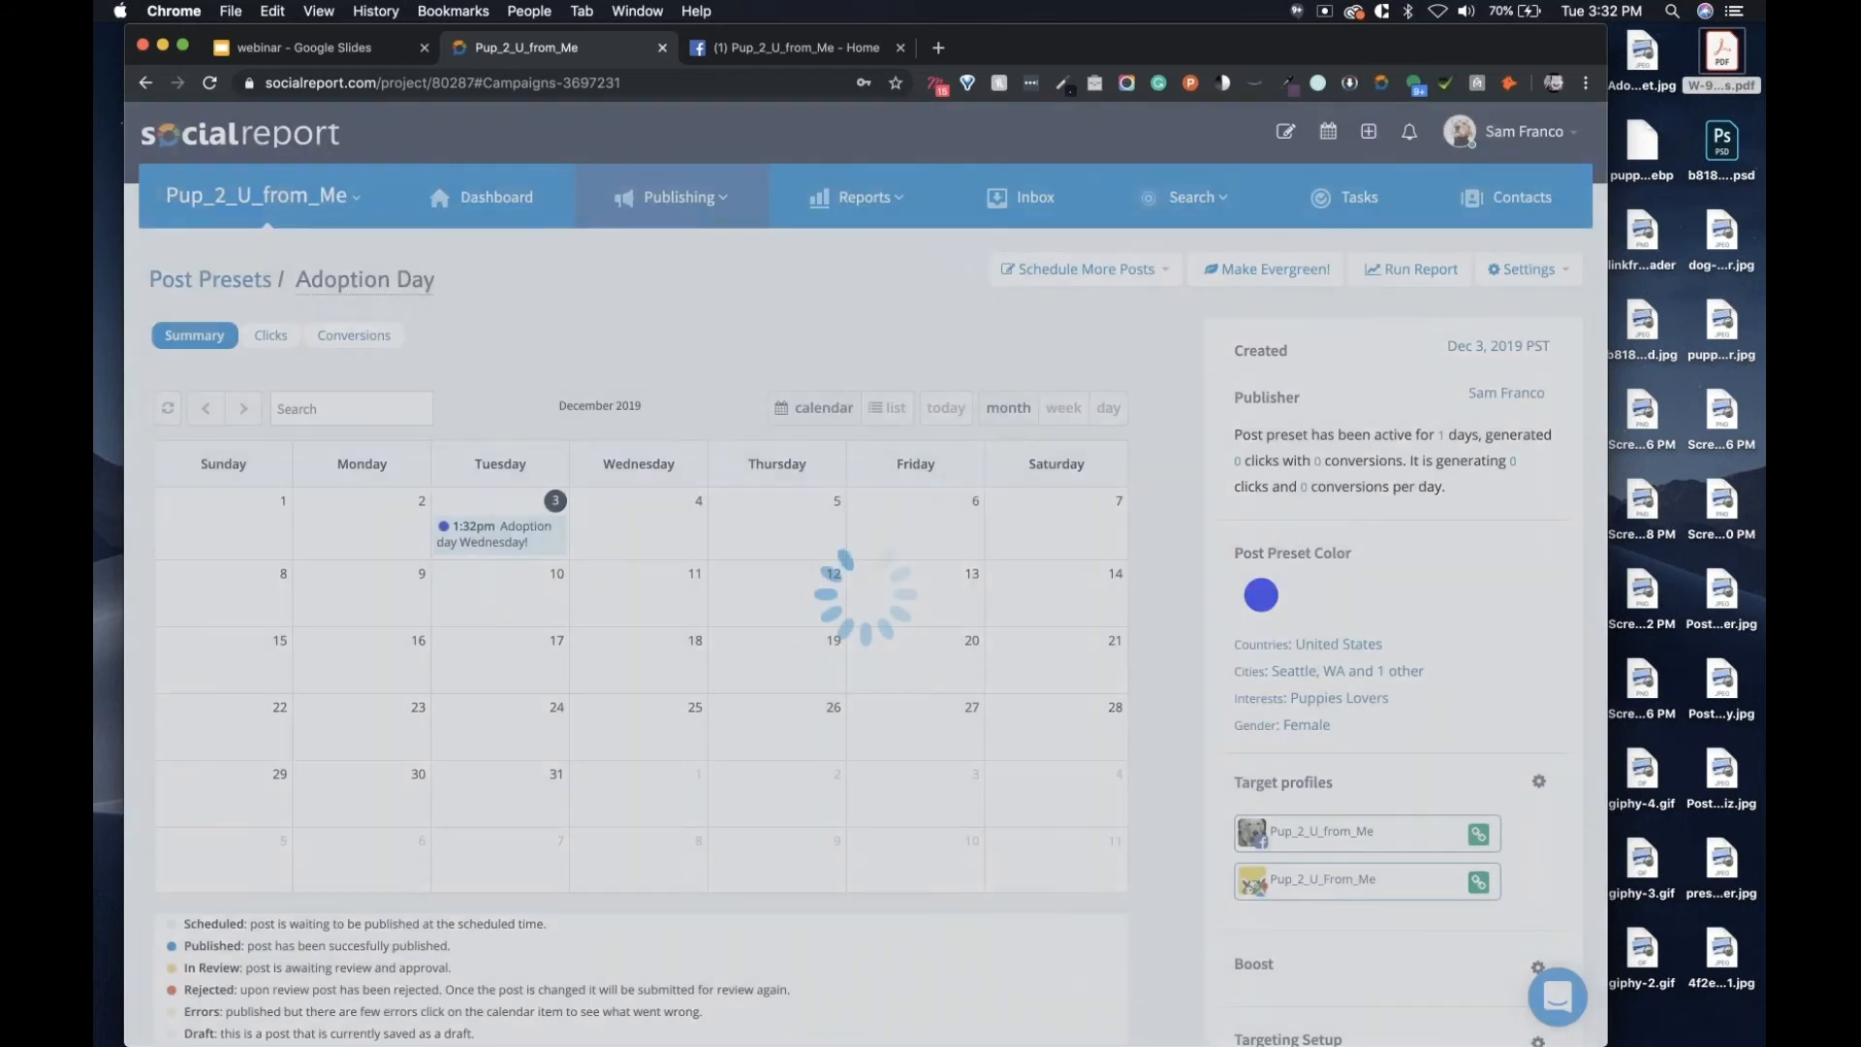
Review the Adoption Day preset's settings and make the preset evergreen.
mouse_move(443, 533)
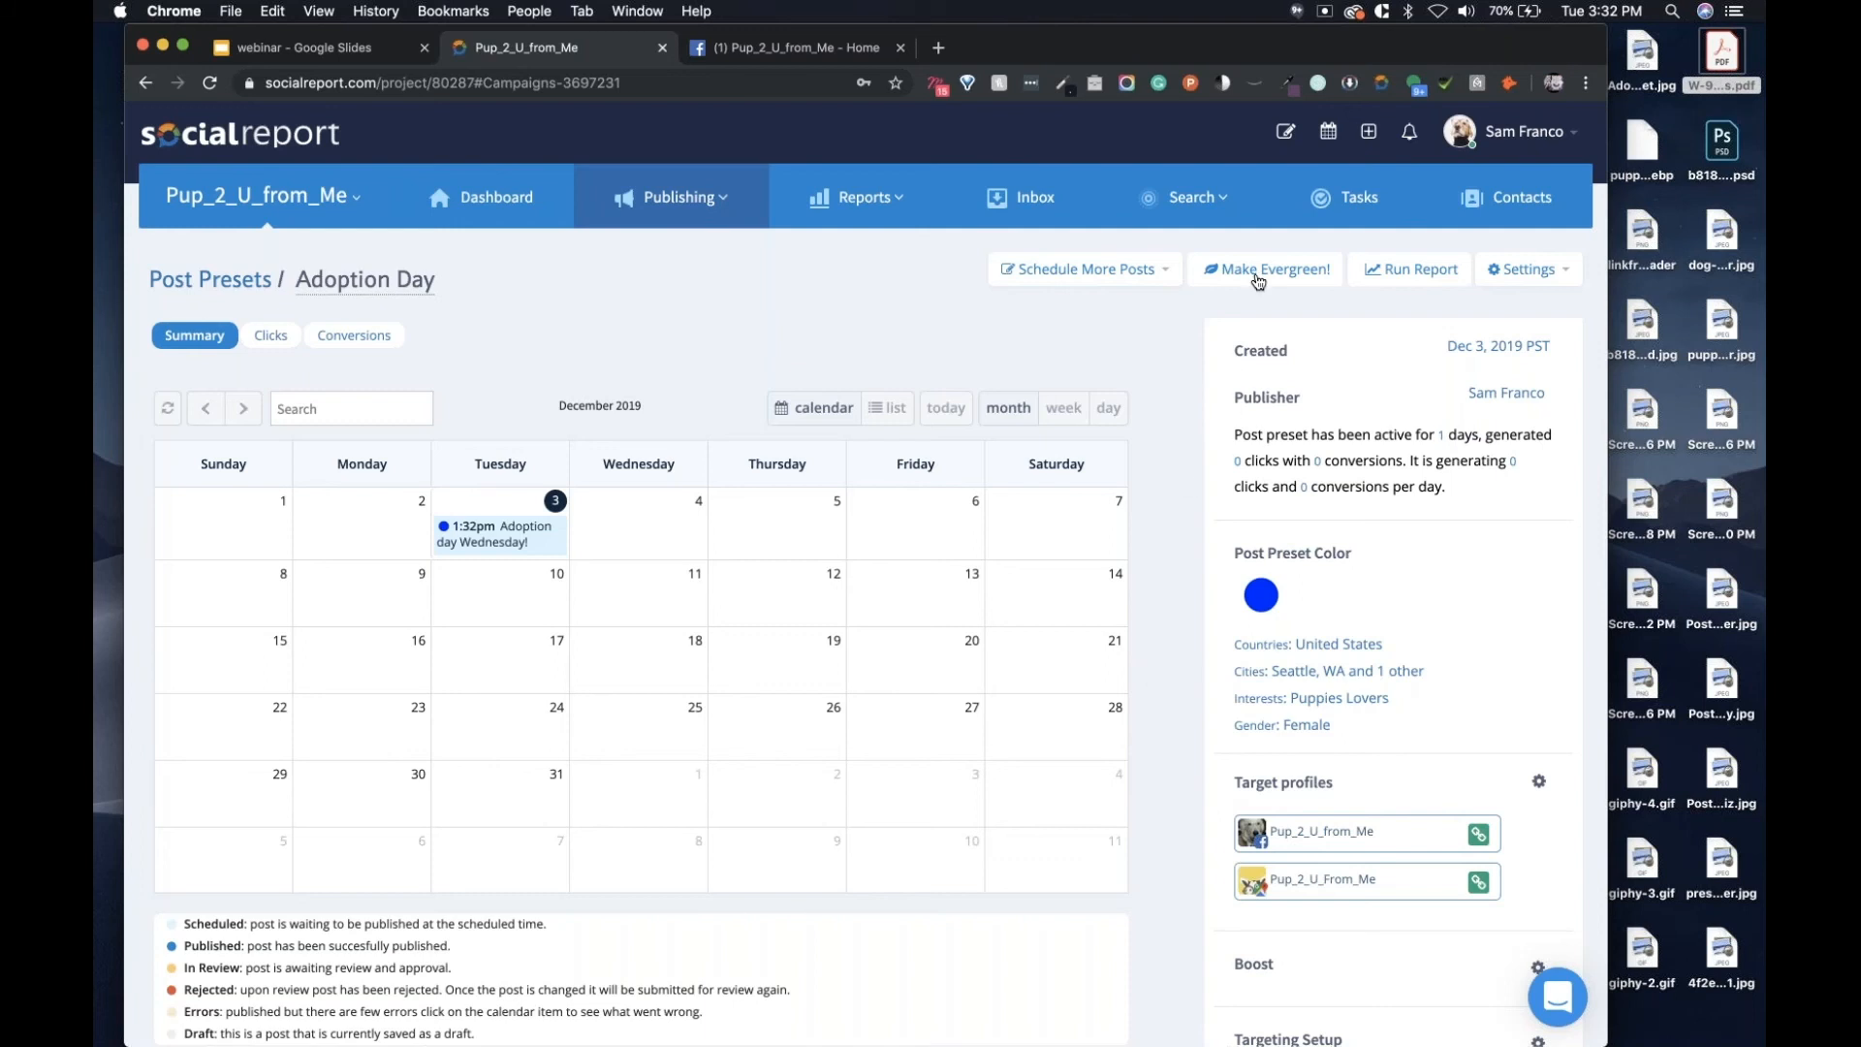
scroll(1300, 777, "down", 5)
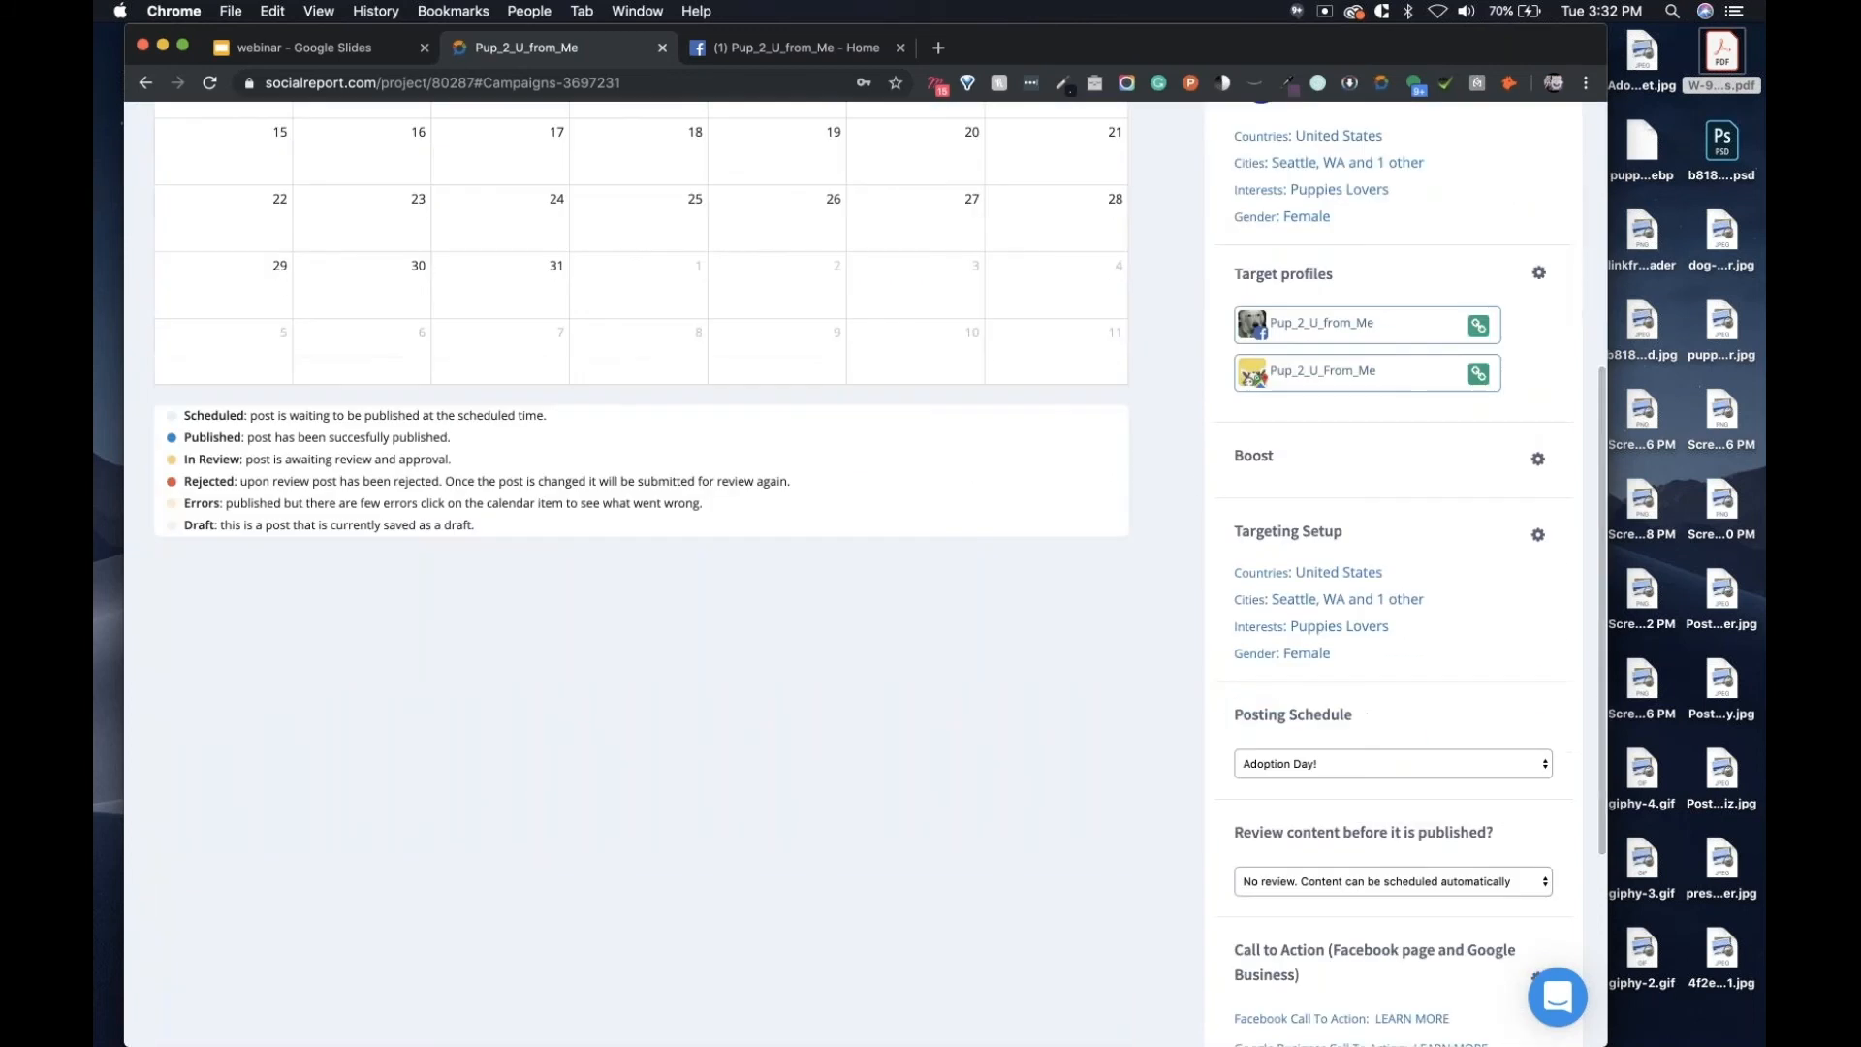
scroll(1376, 549, "down", 2)
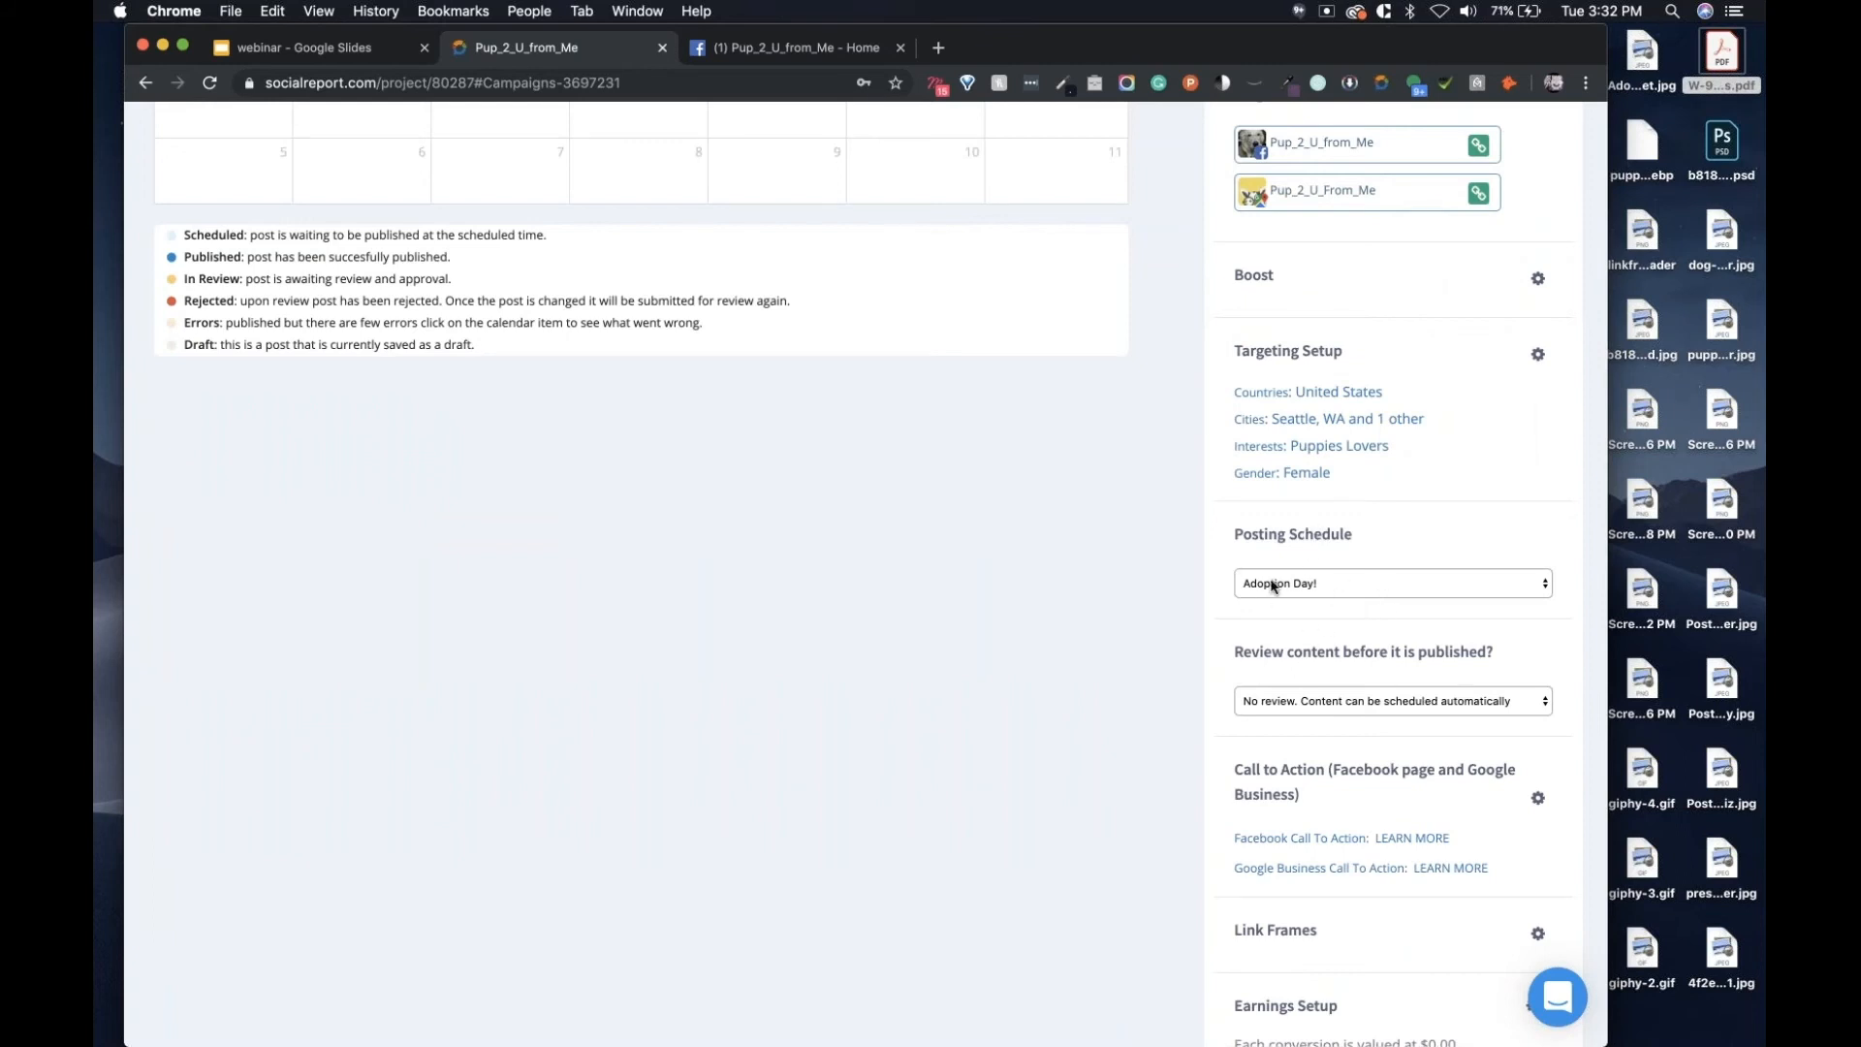
scroll(1273, 586, "up", 9)
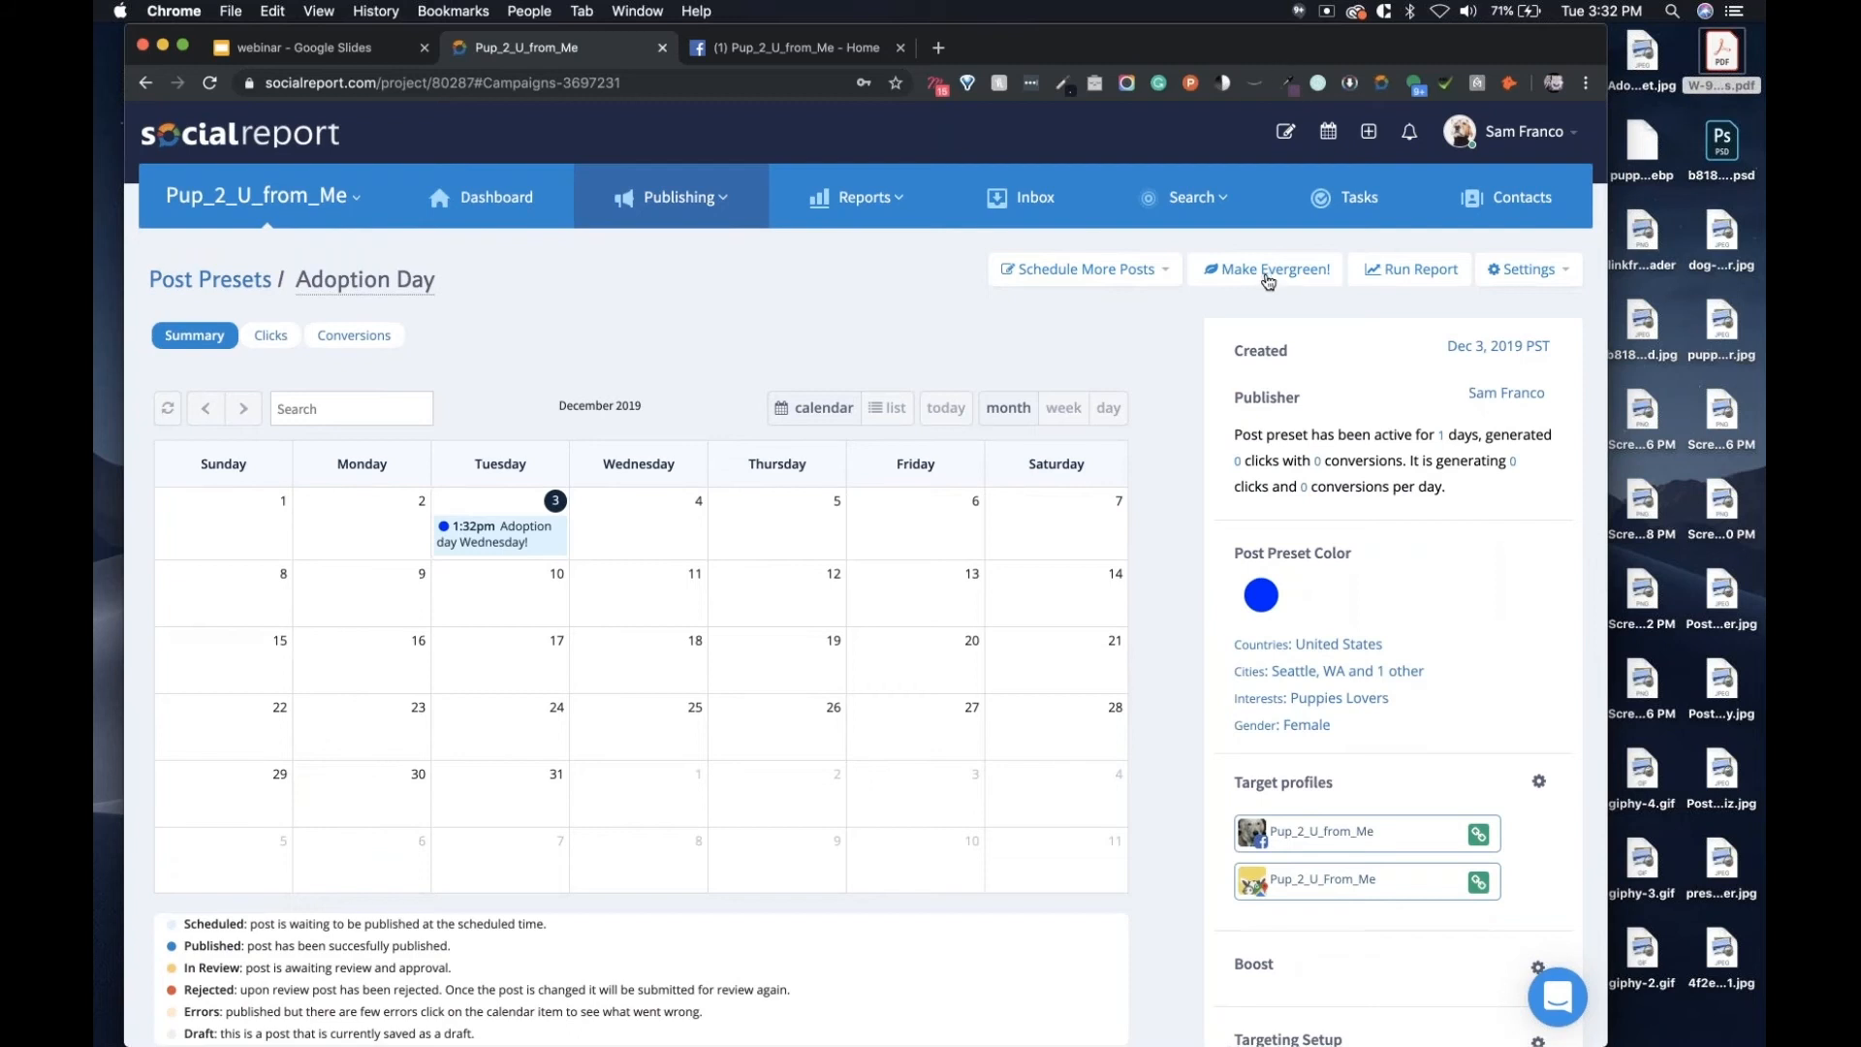
left_click(1268, 280)
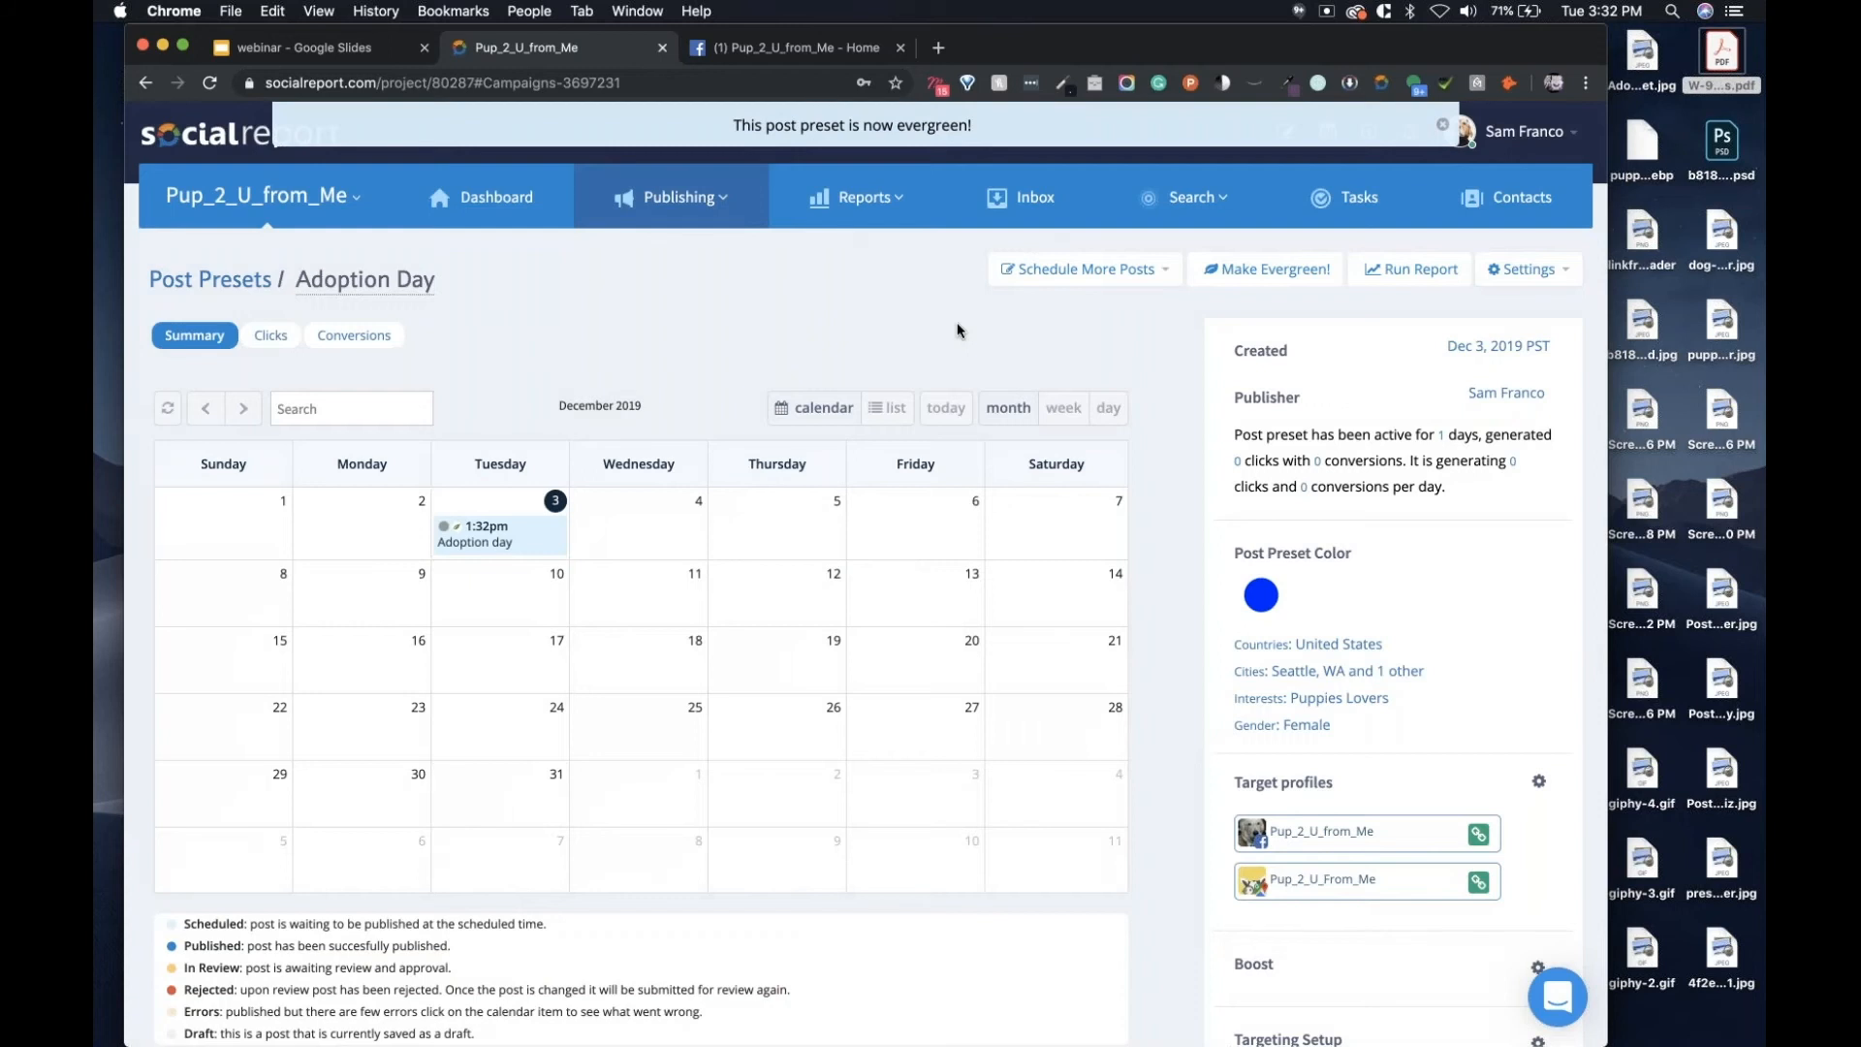
Switch to the webinar presentation in Google Slides and show the closing "Thanks" slide.
left_click(359, 61)
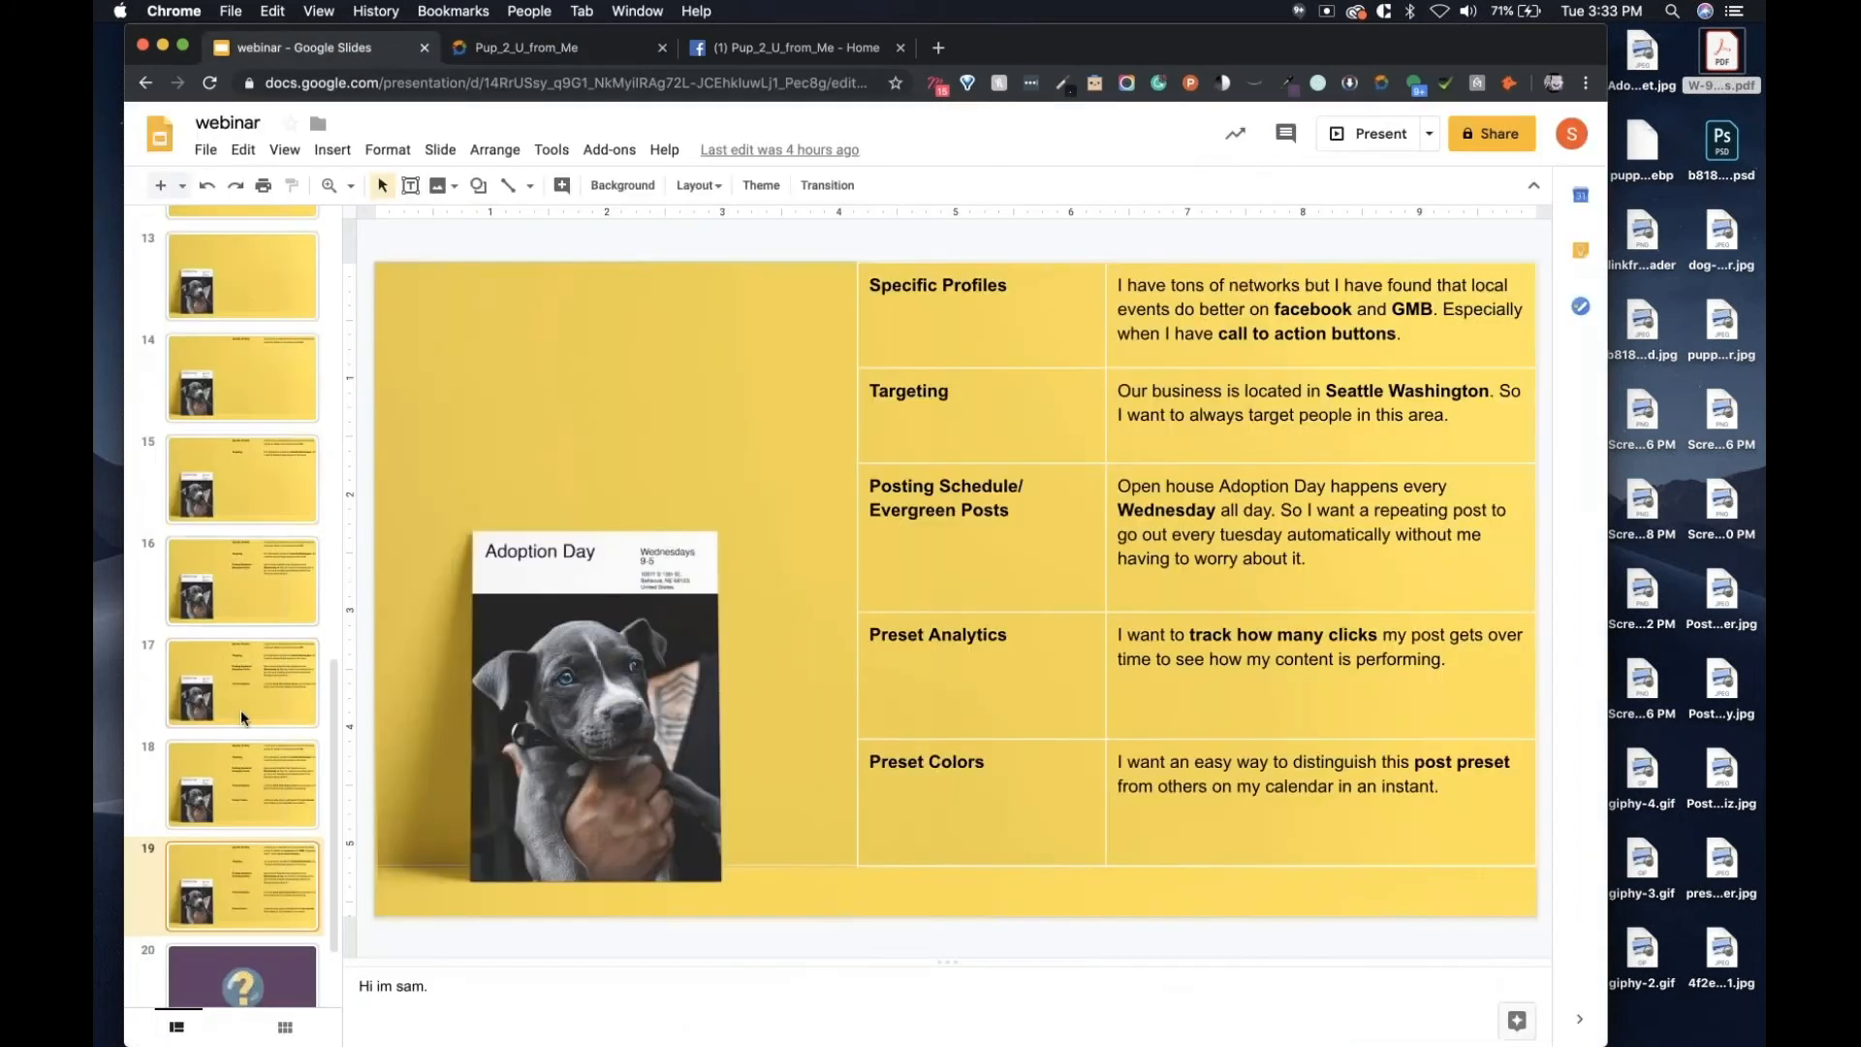
scroll(242, 678, "down", 3)
left_click(270, 945)
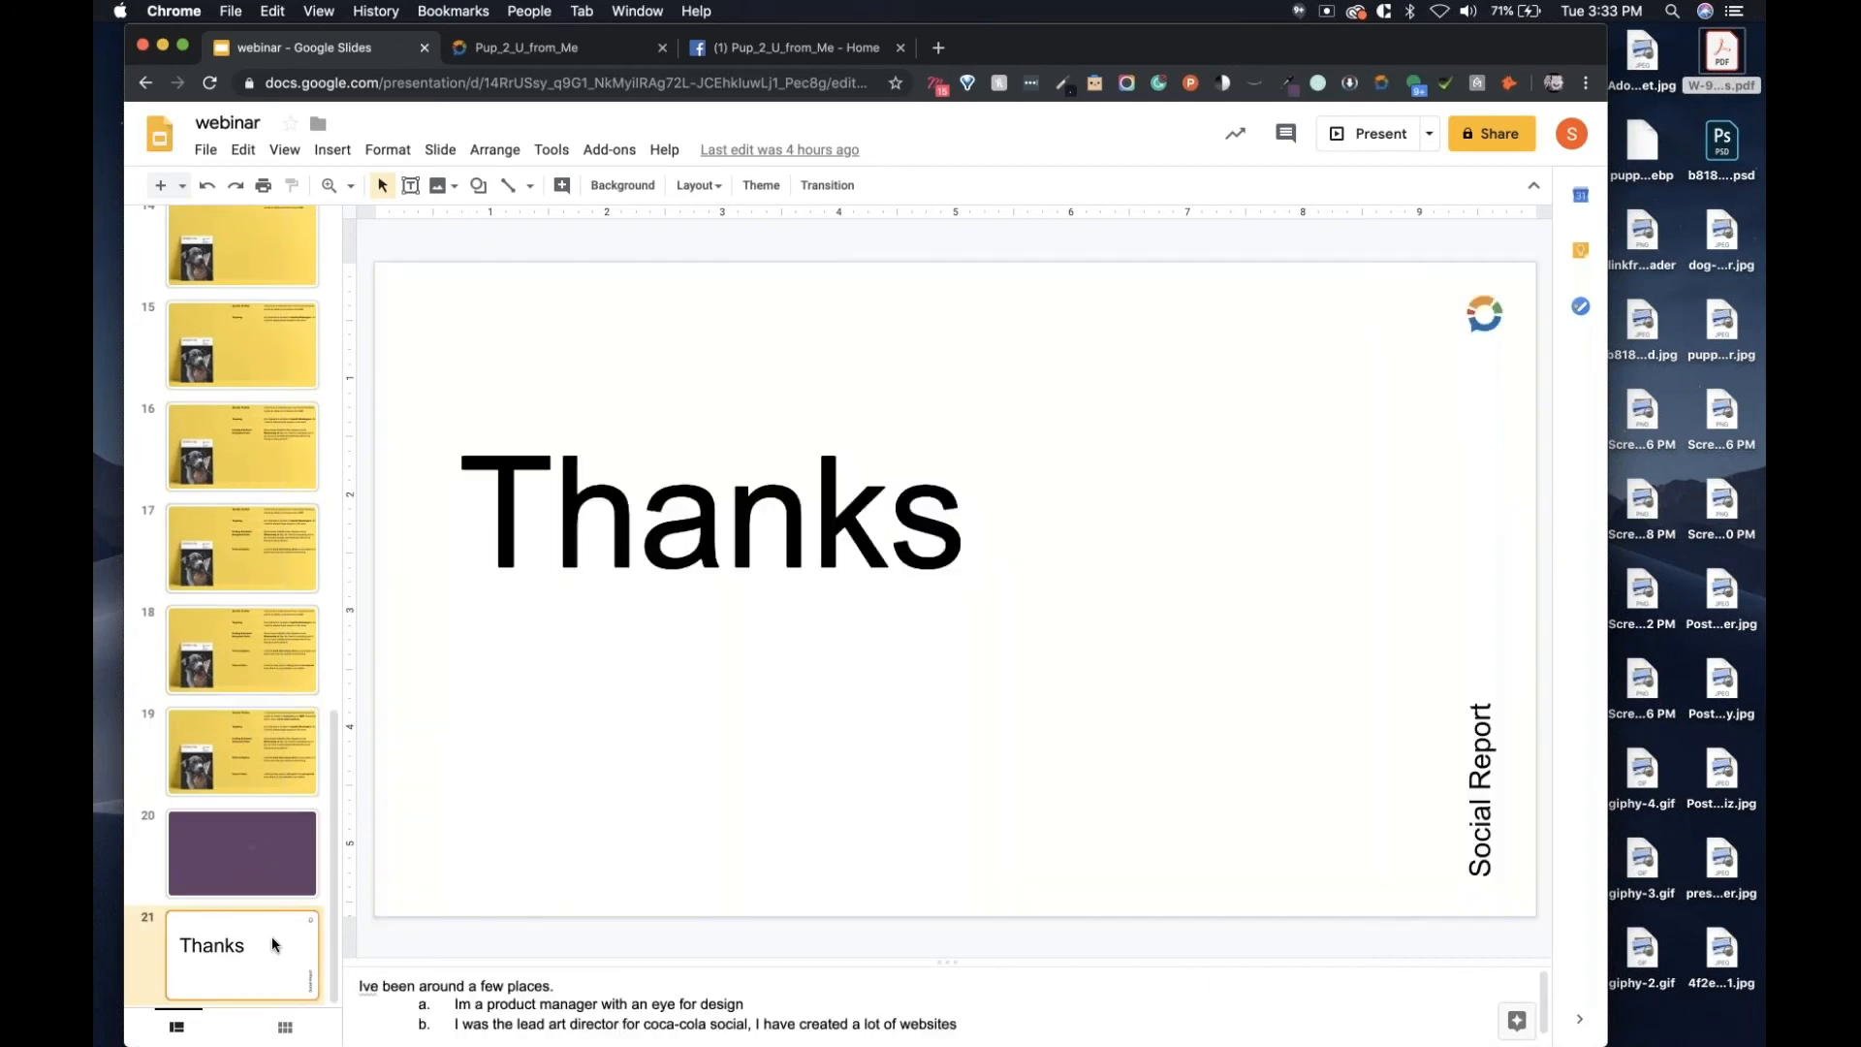
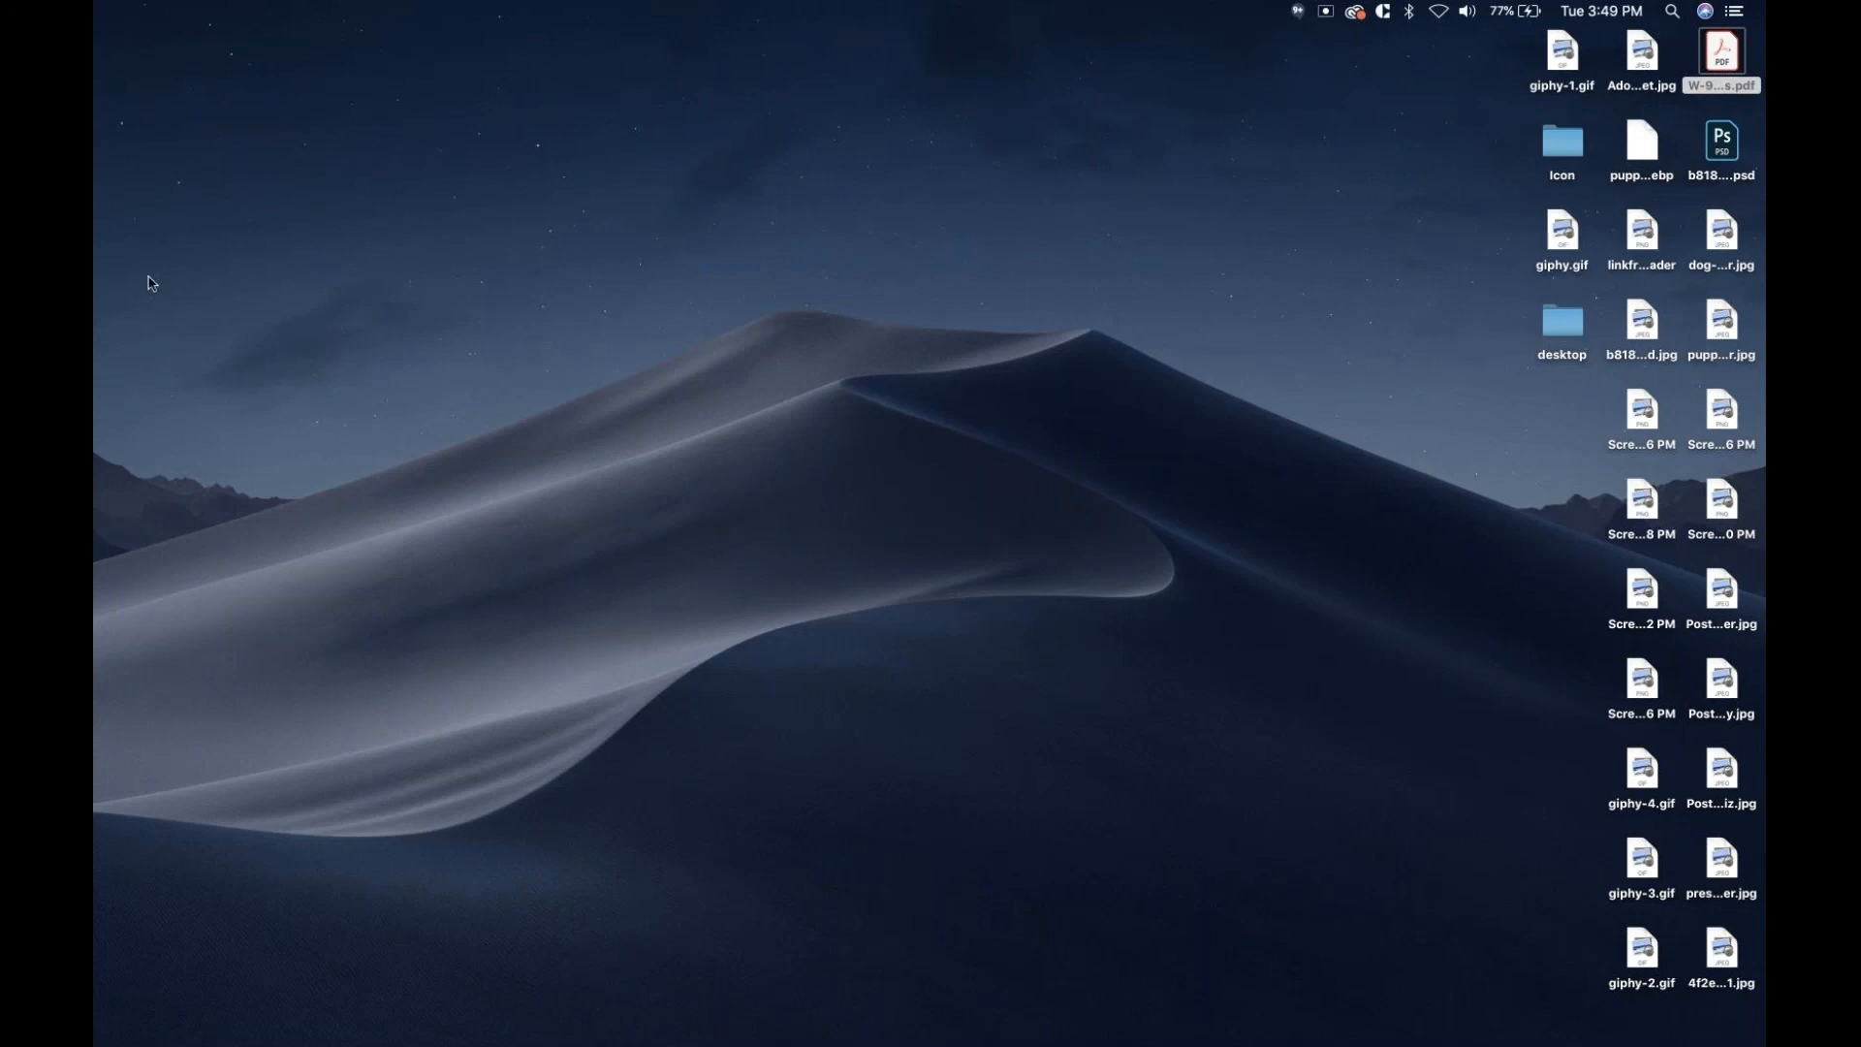
Switch to Social Report in Google Chrome and start scheduling a post from the dashboard with the existing Adoption Day preset.
mouse_move(97, 273)
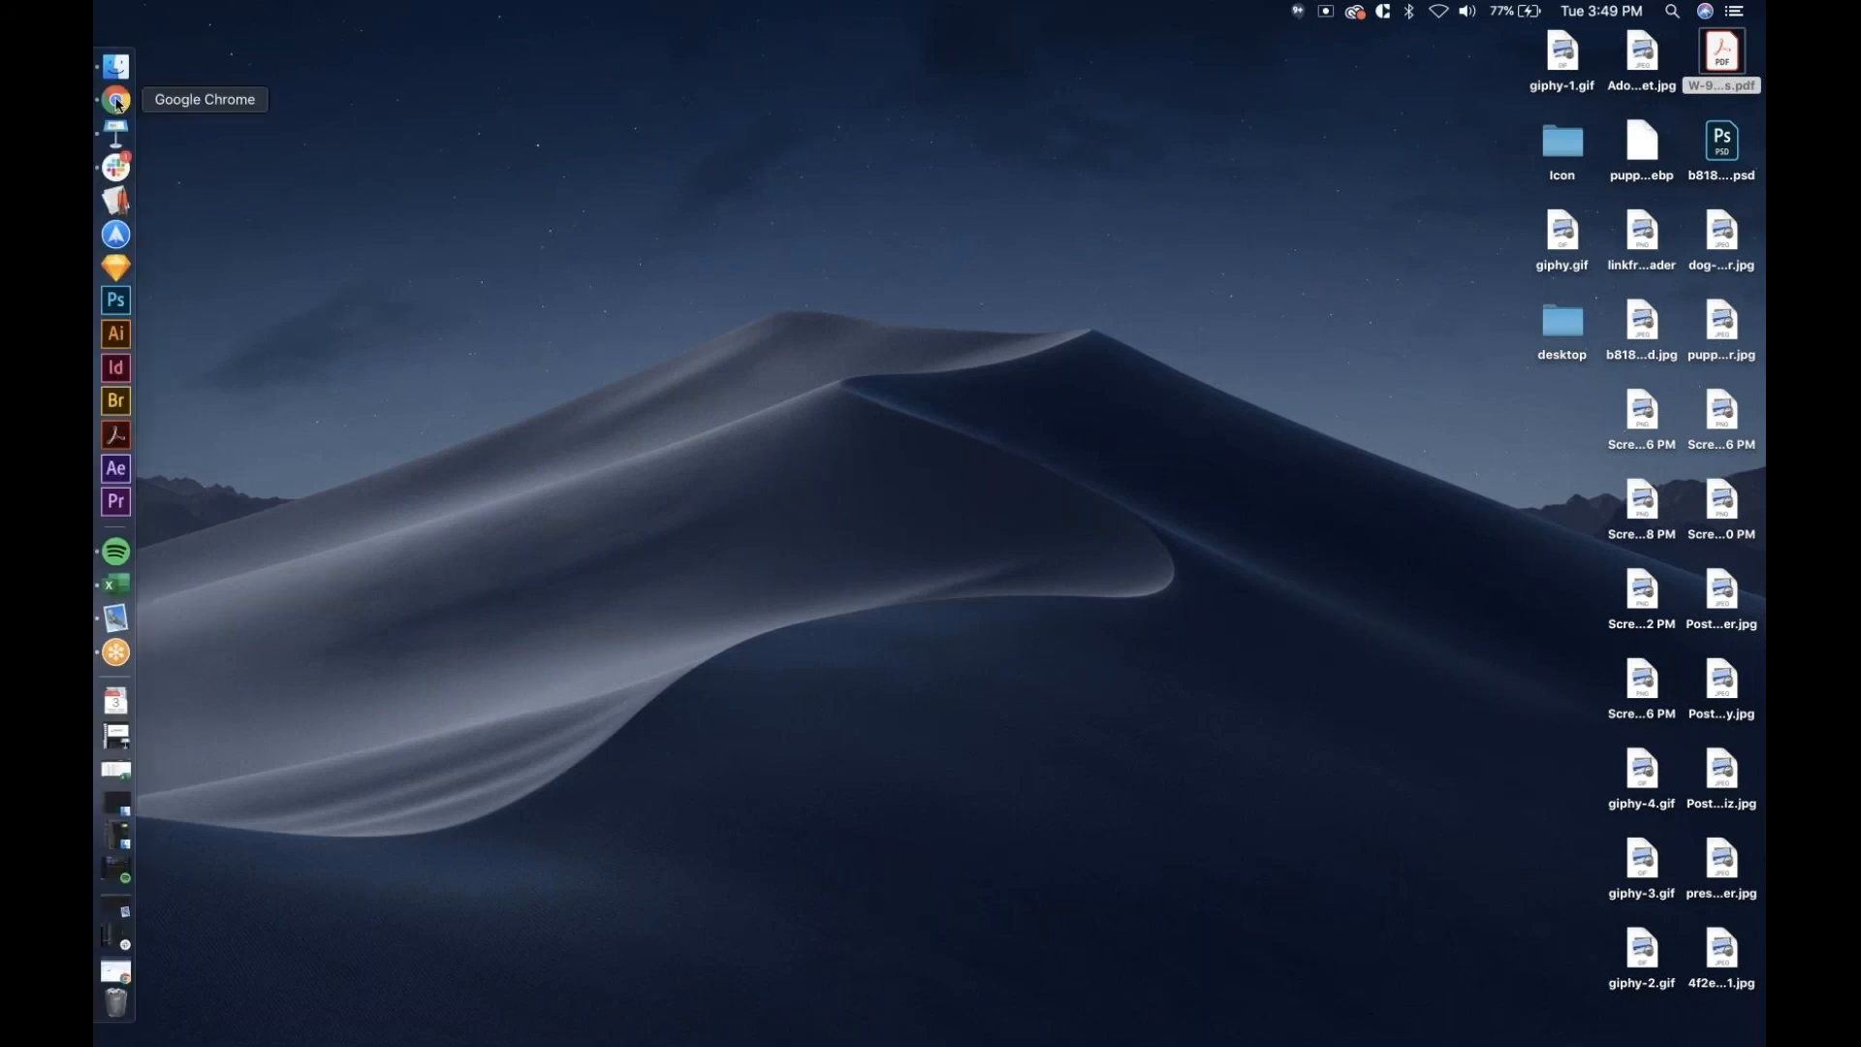
left_click(116, 101)
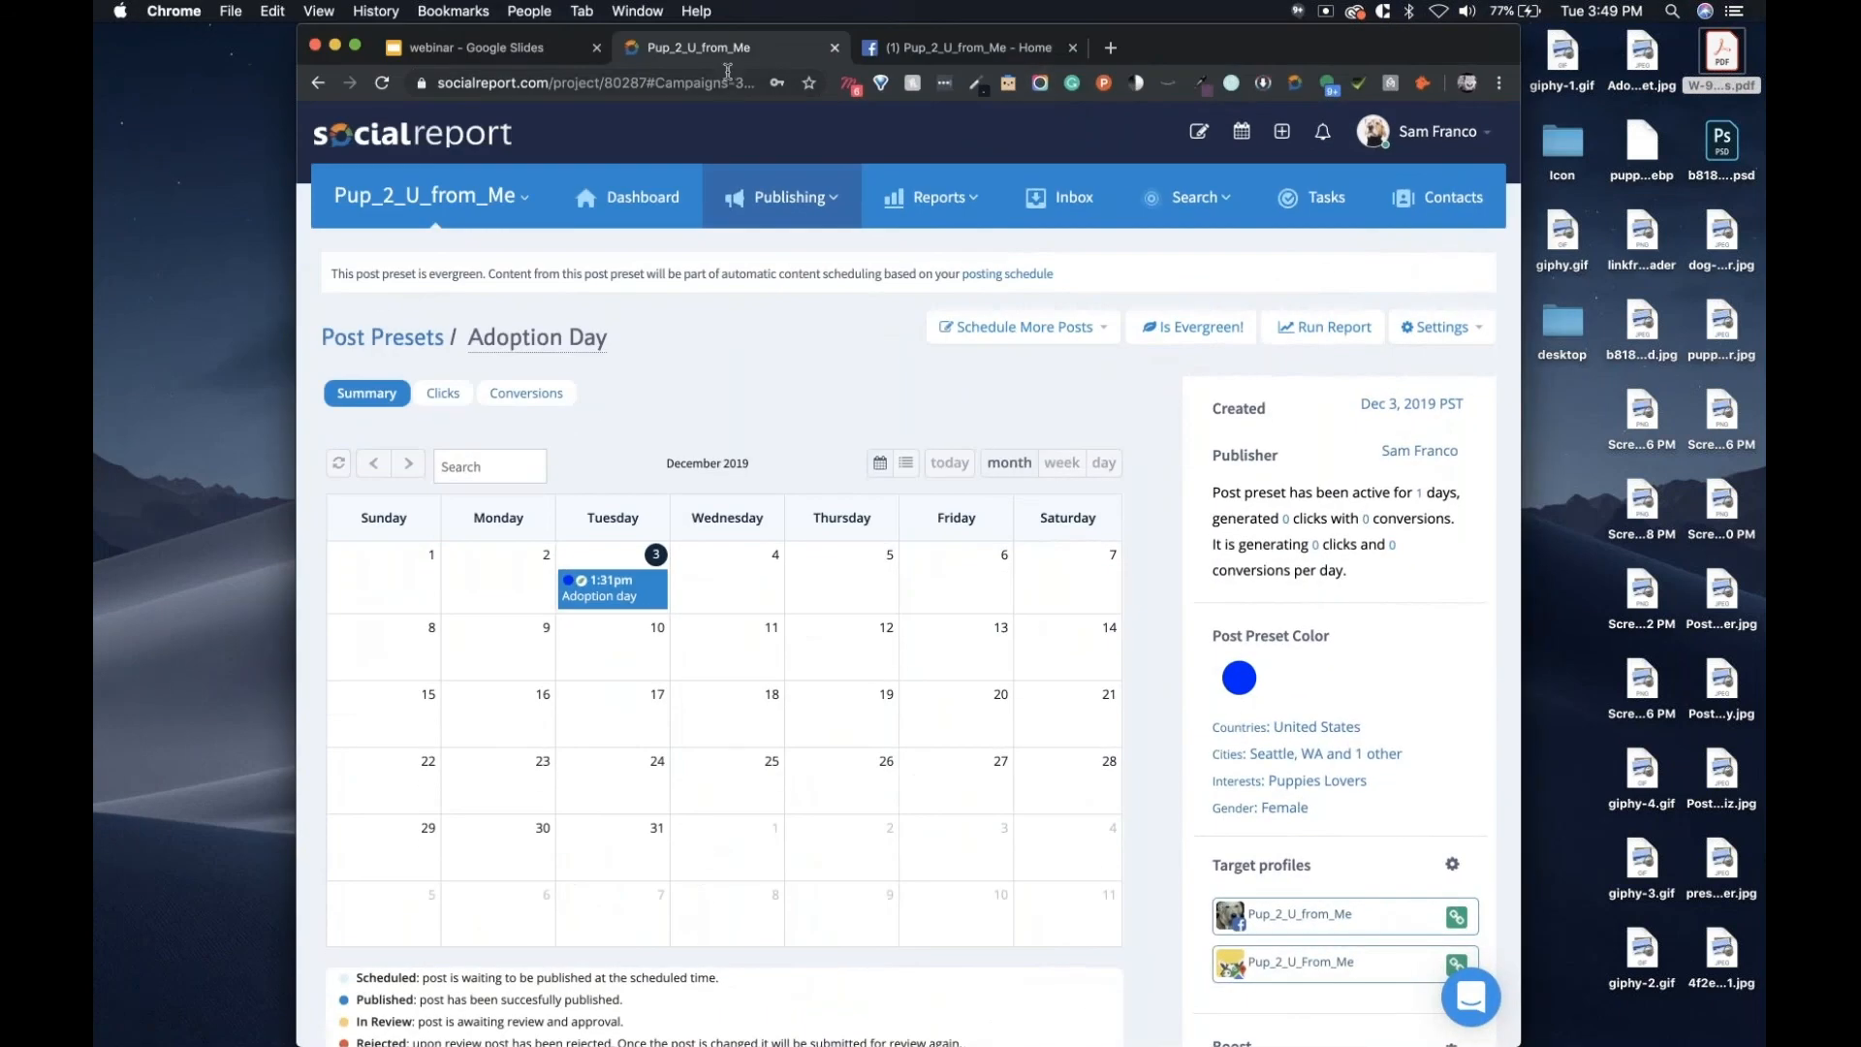
left_click(682, 197)
left_click_drag(1193, 49, 1060, 49)
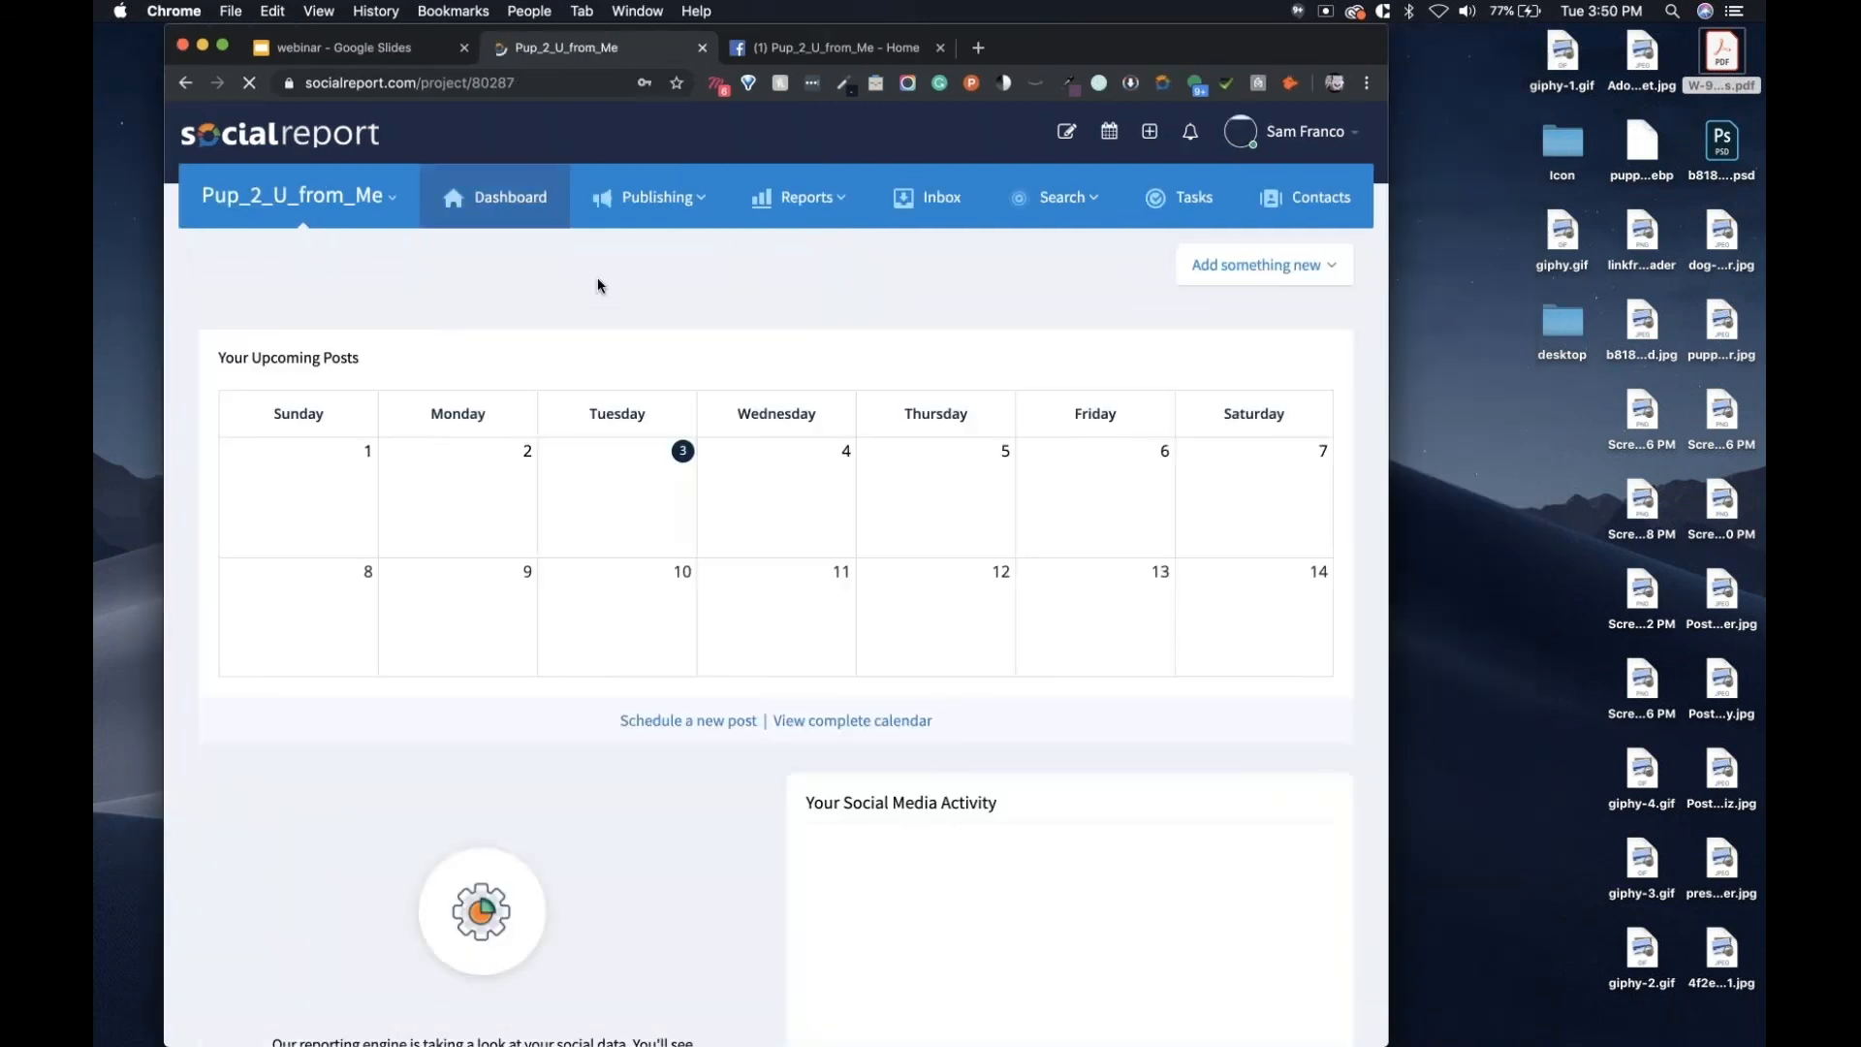
mouse_move(648, 197)
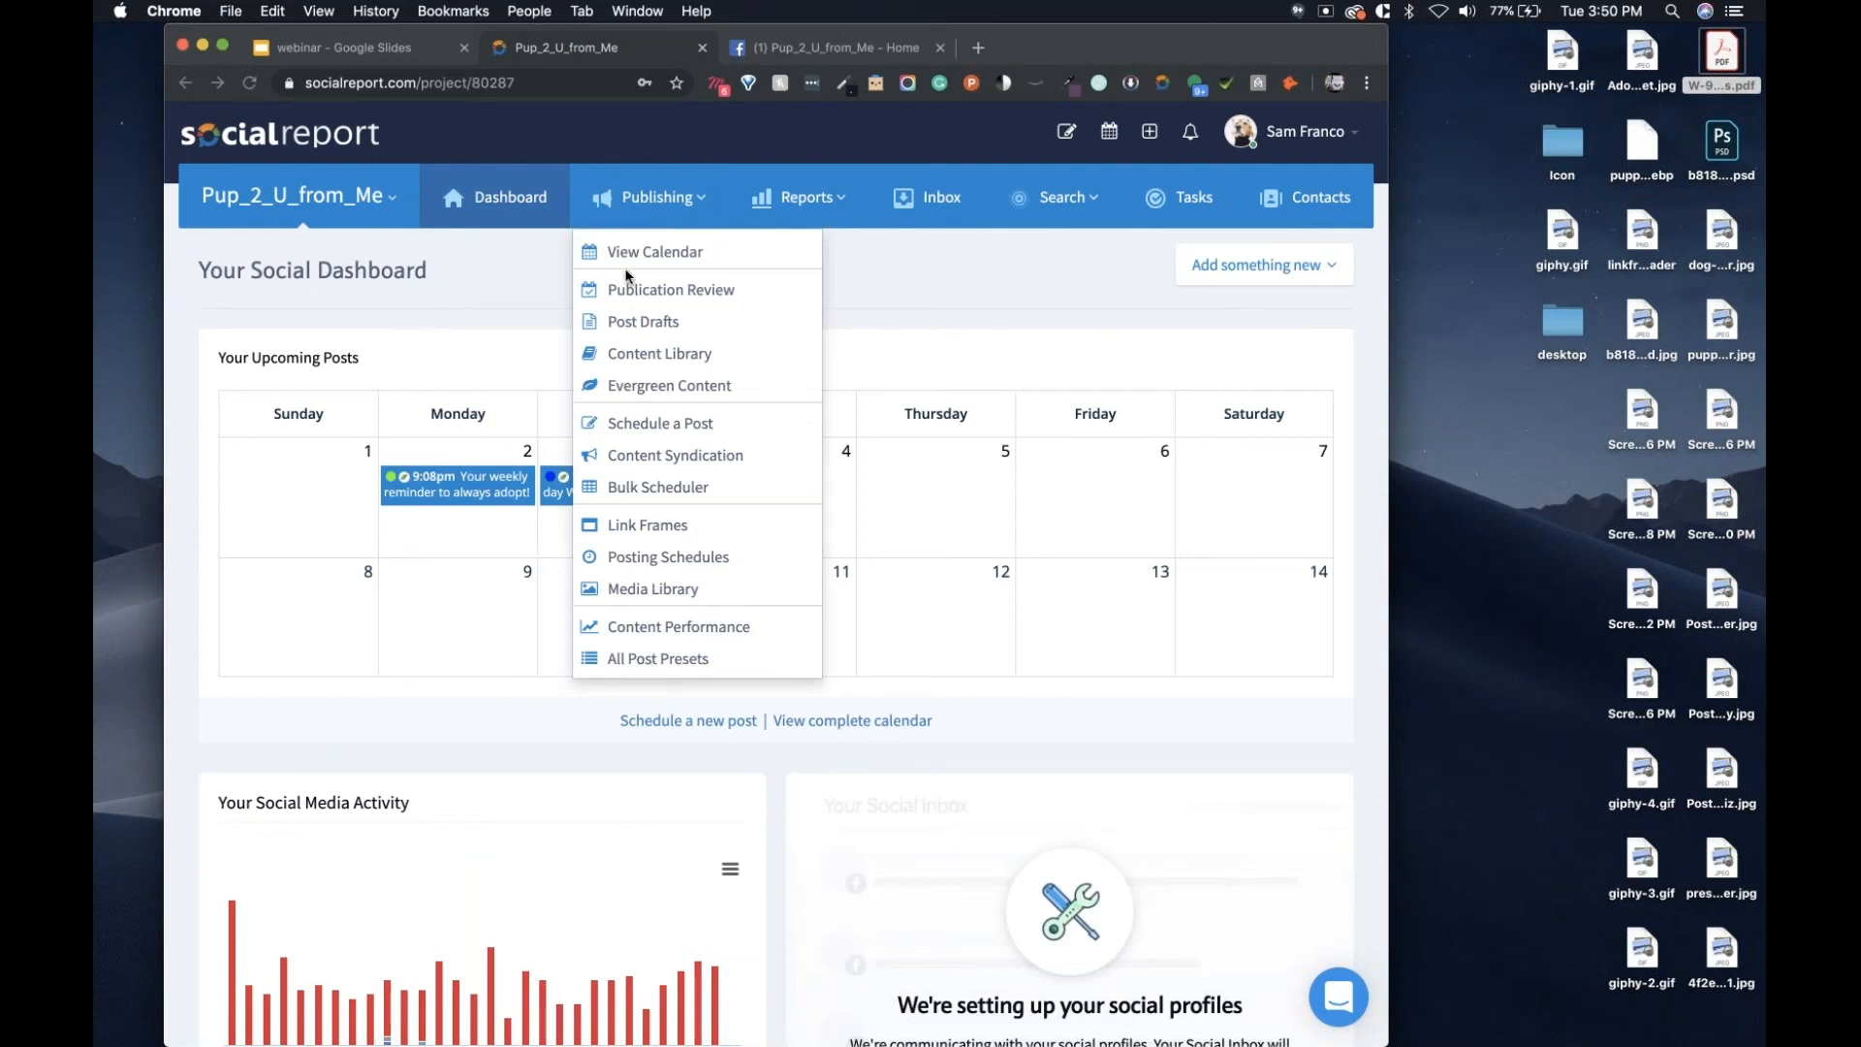
left_click(733, 423)
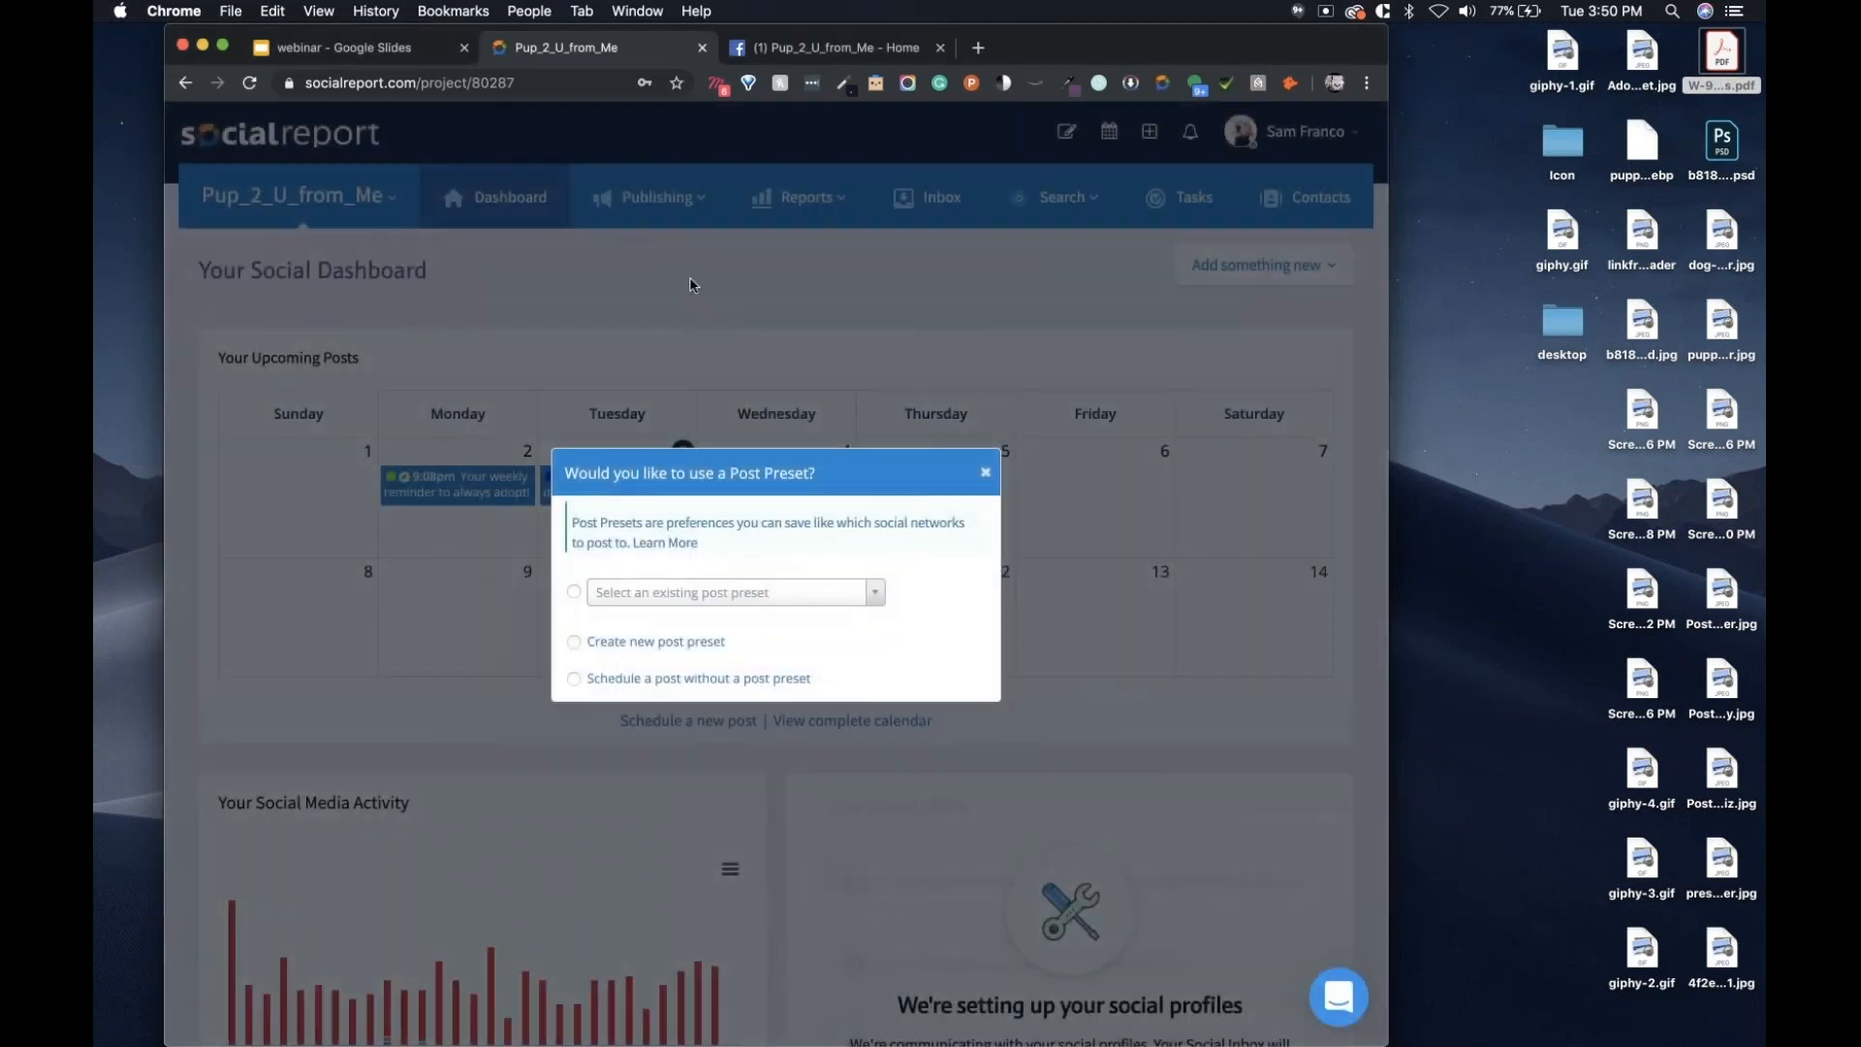
left_click(741, 595)
left_click(706, 651)
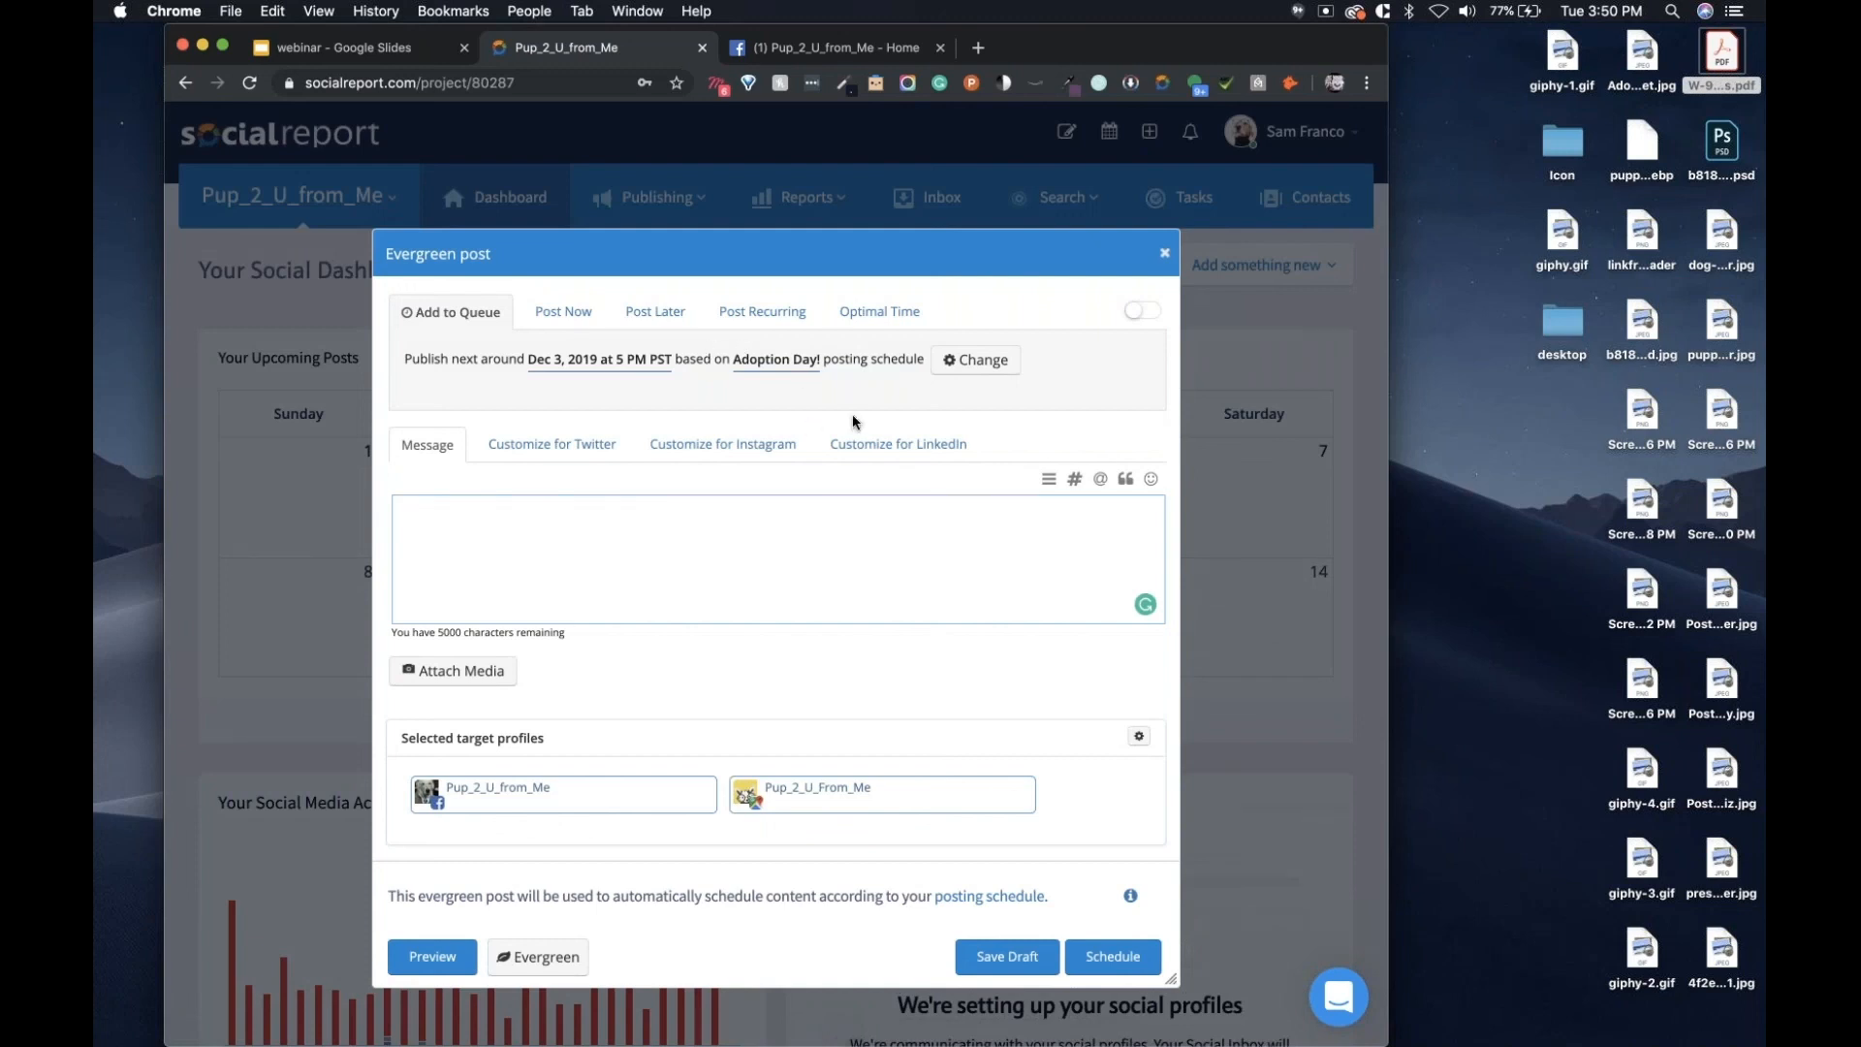
Enter "test 1" as the evergreen post's message and review the target profiles, boost, location and sponsor options.
left_click(560, 561)
type("test 1")
left_click(1591, 14)
left_click(1591, 14)
scroll(810, 794, "down", 10)
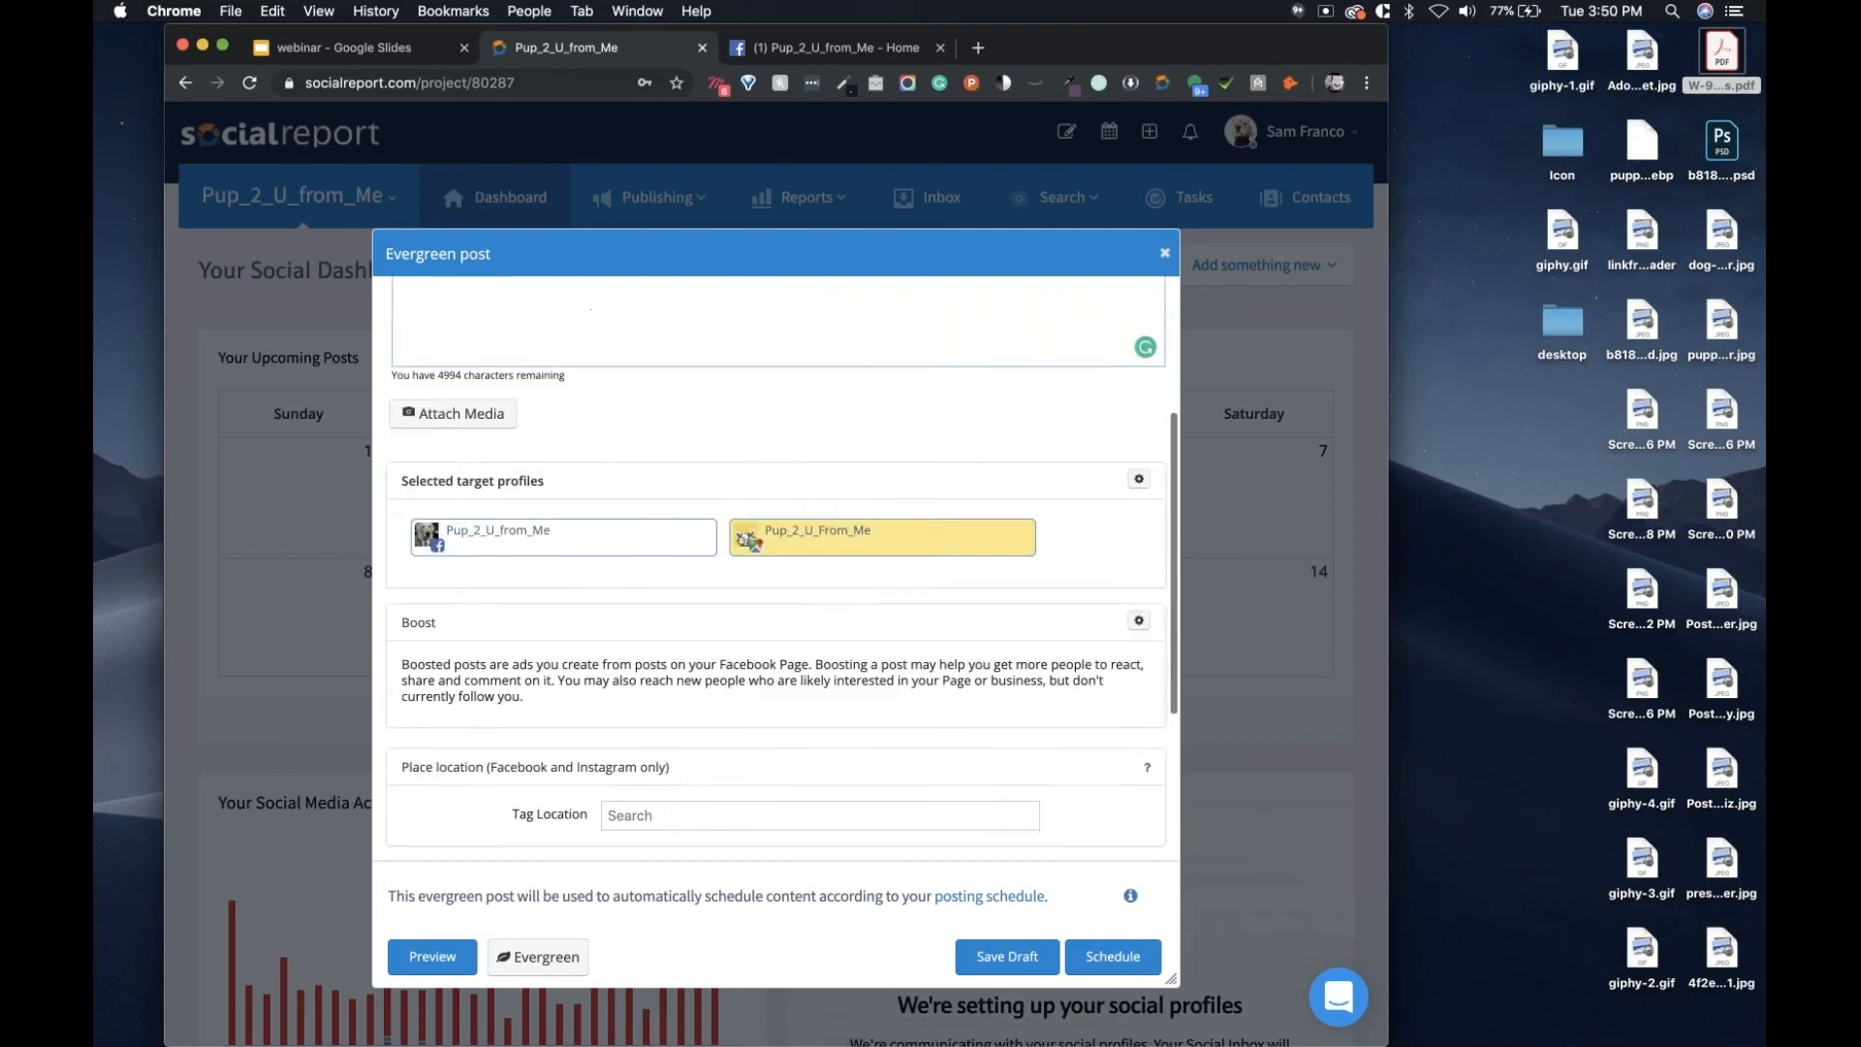
scroll(1112, 969, "up", 5)
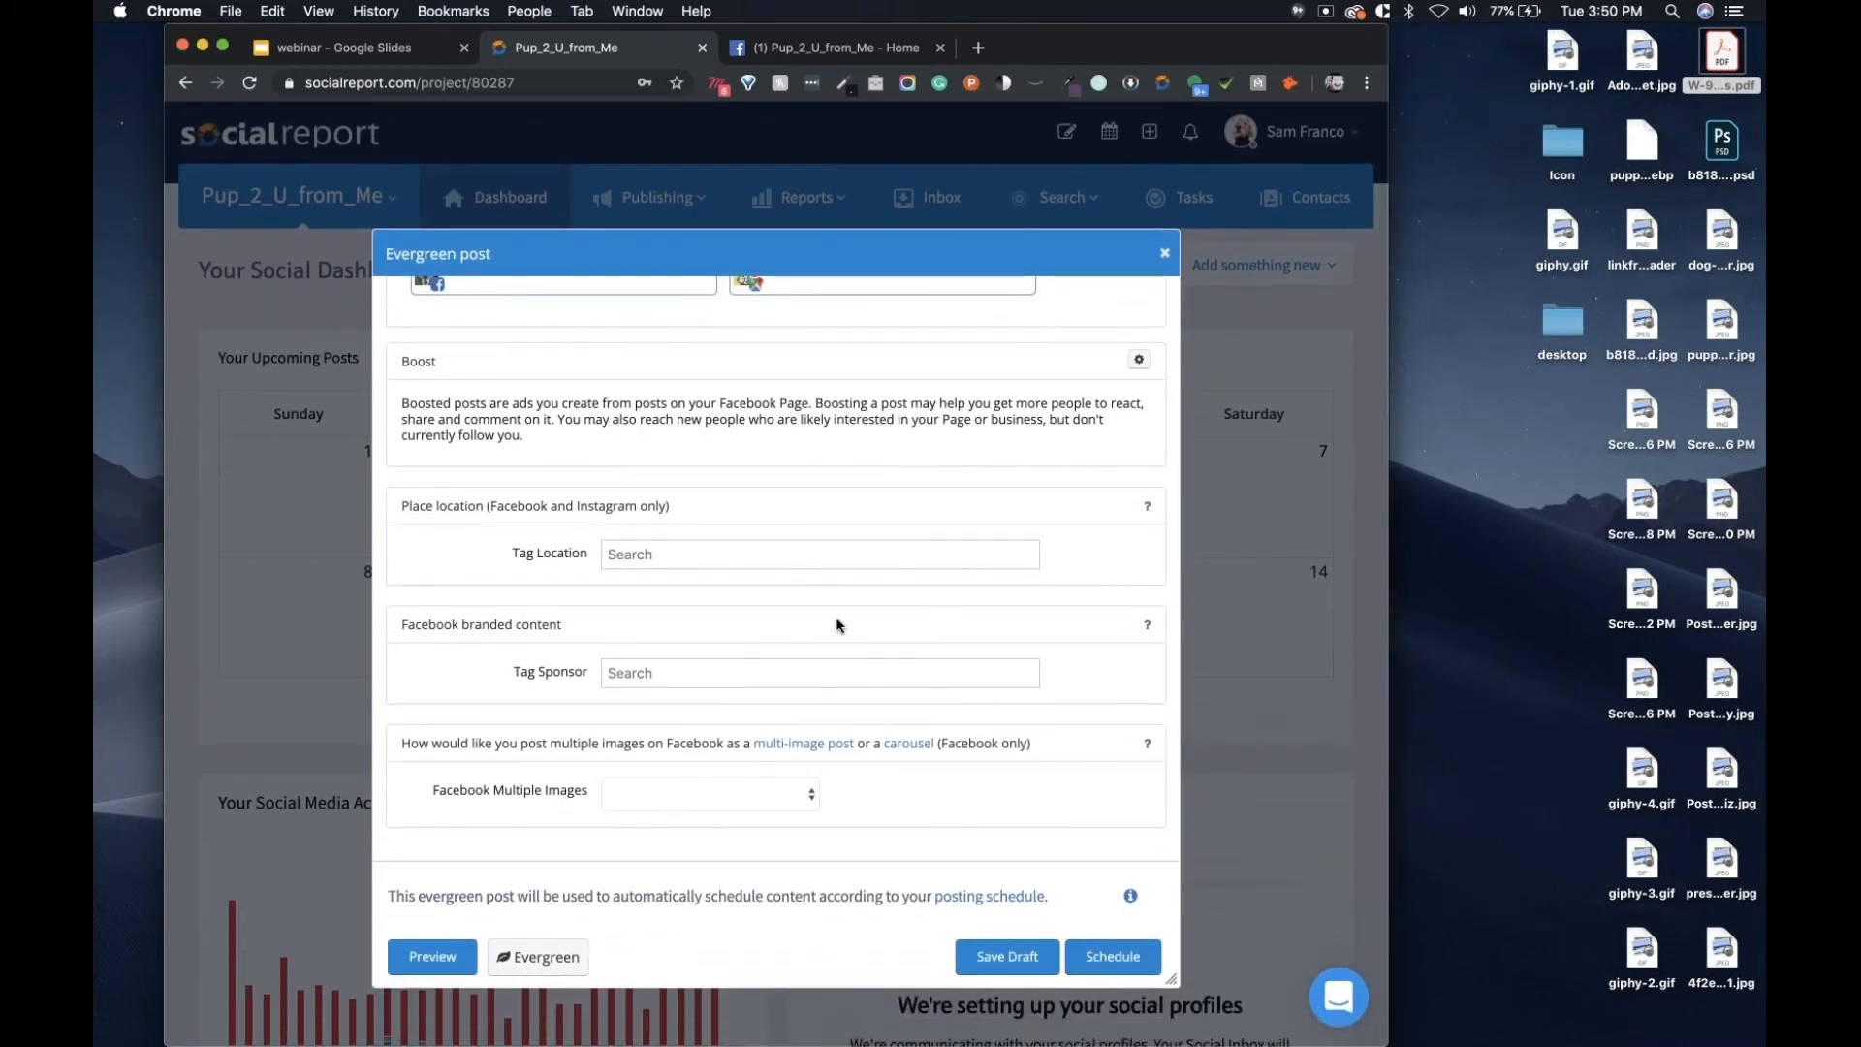
scroll(835, 626, "up", 5)
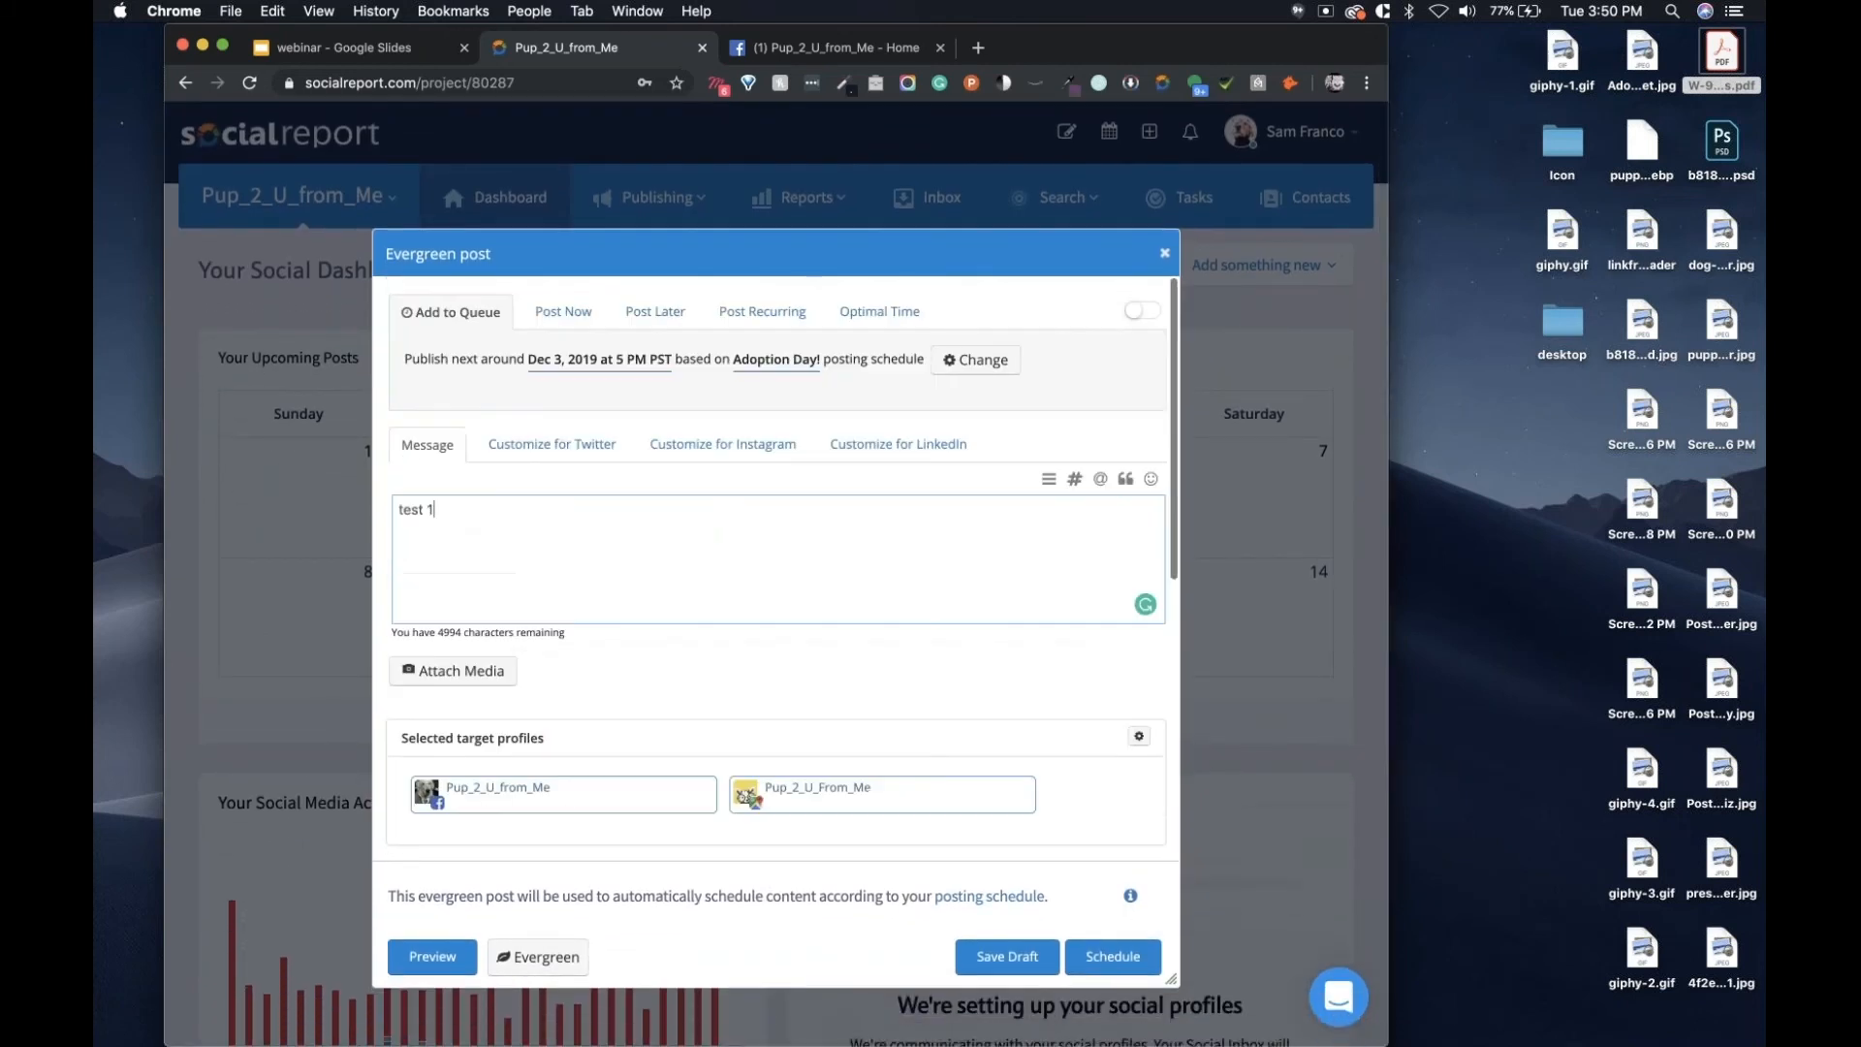
Set the post to publish later on Dec 4, 2019 at 5:00 PM and schedule it.
left_click(623, 314)
left_click(539, 359)
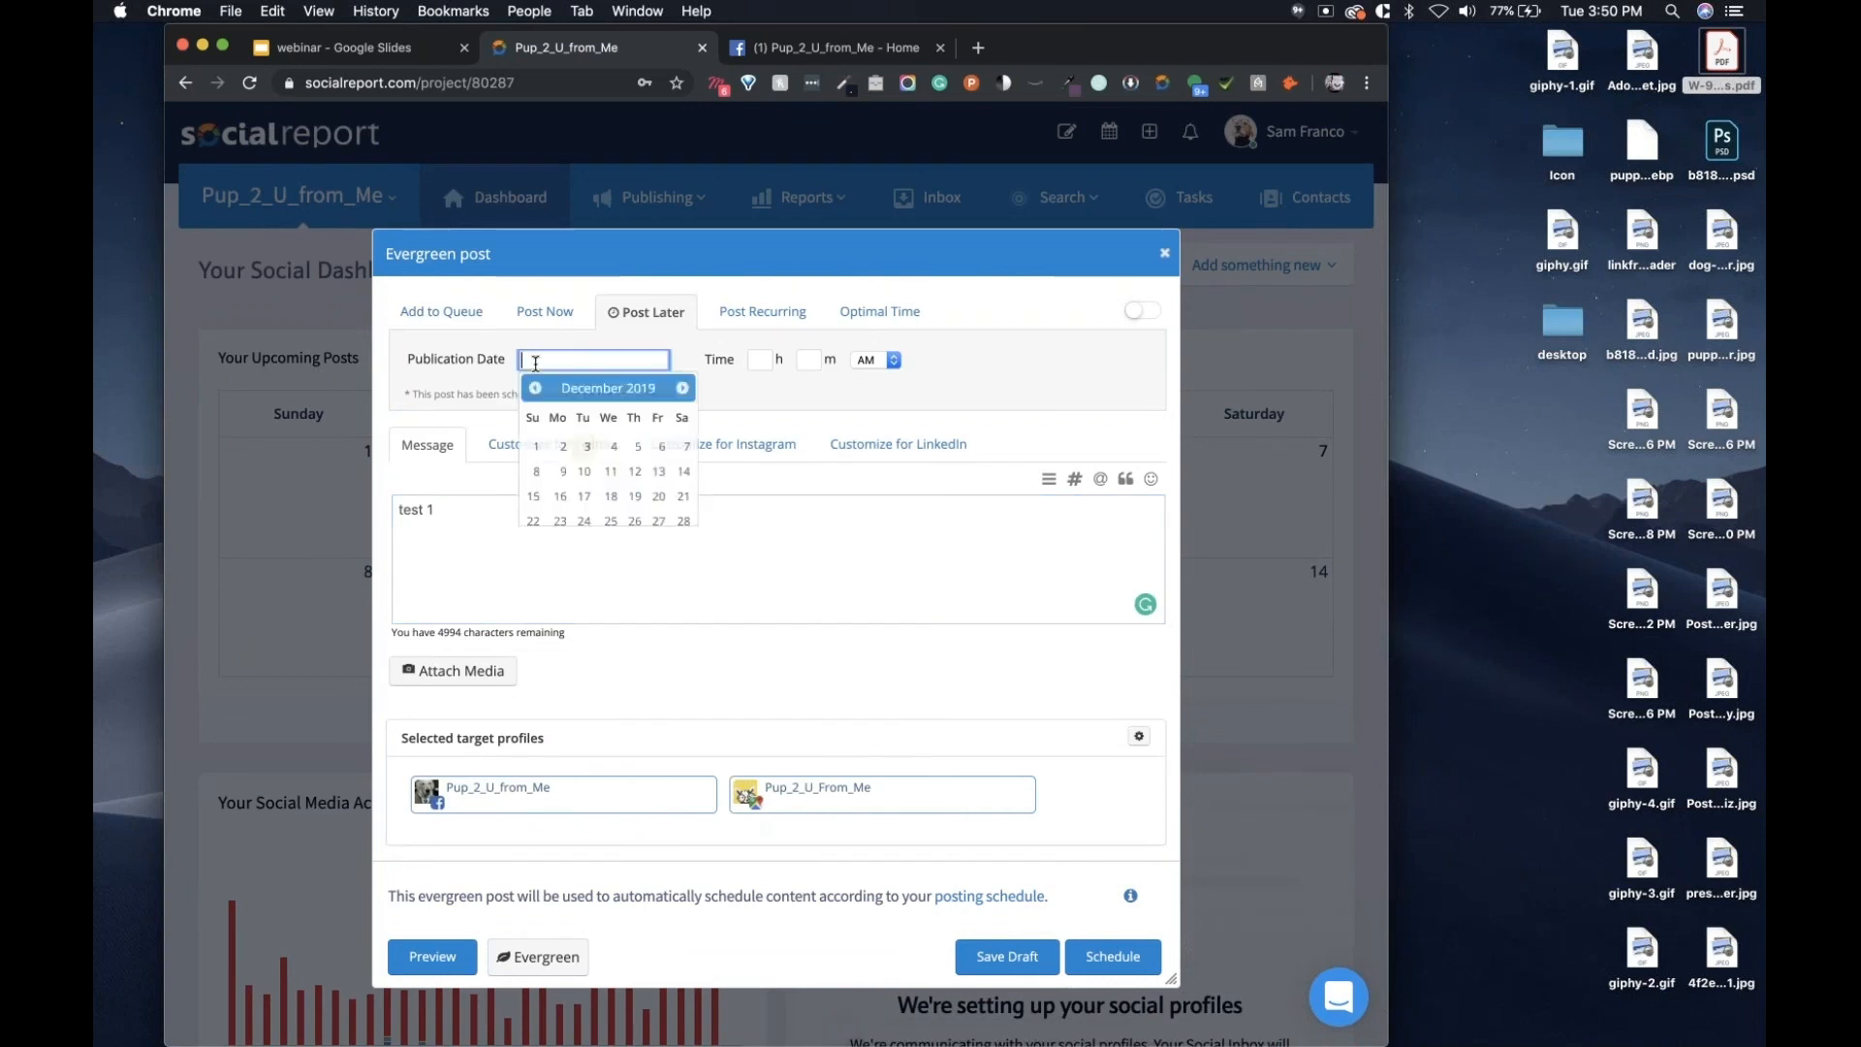
left_click(640, 447)
left_click(764, 360)
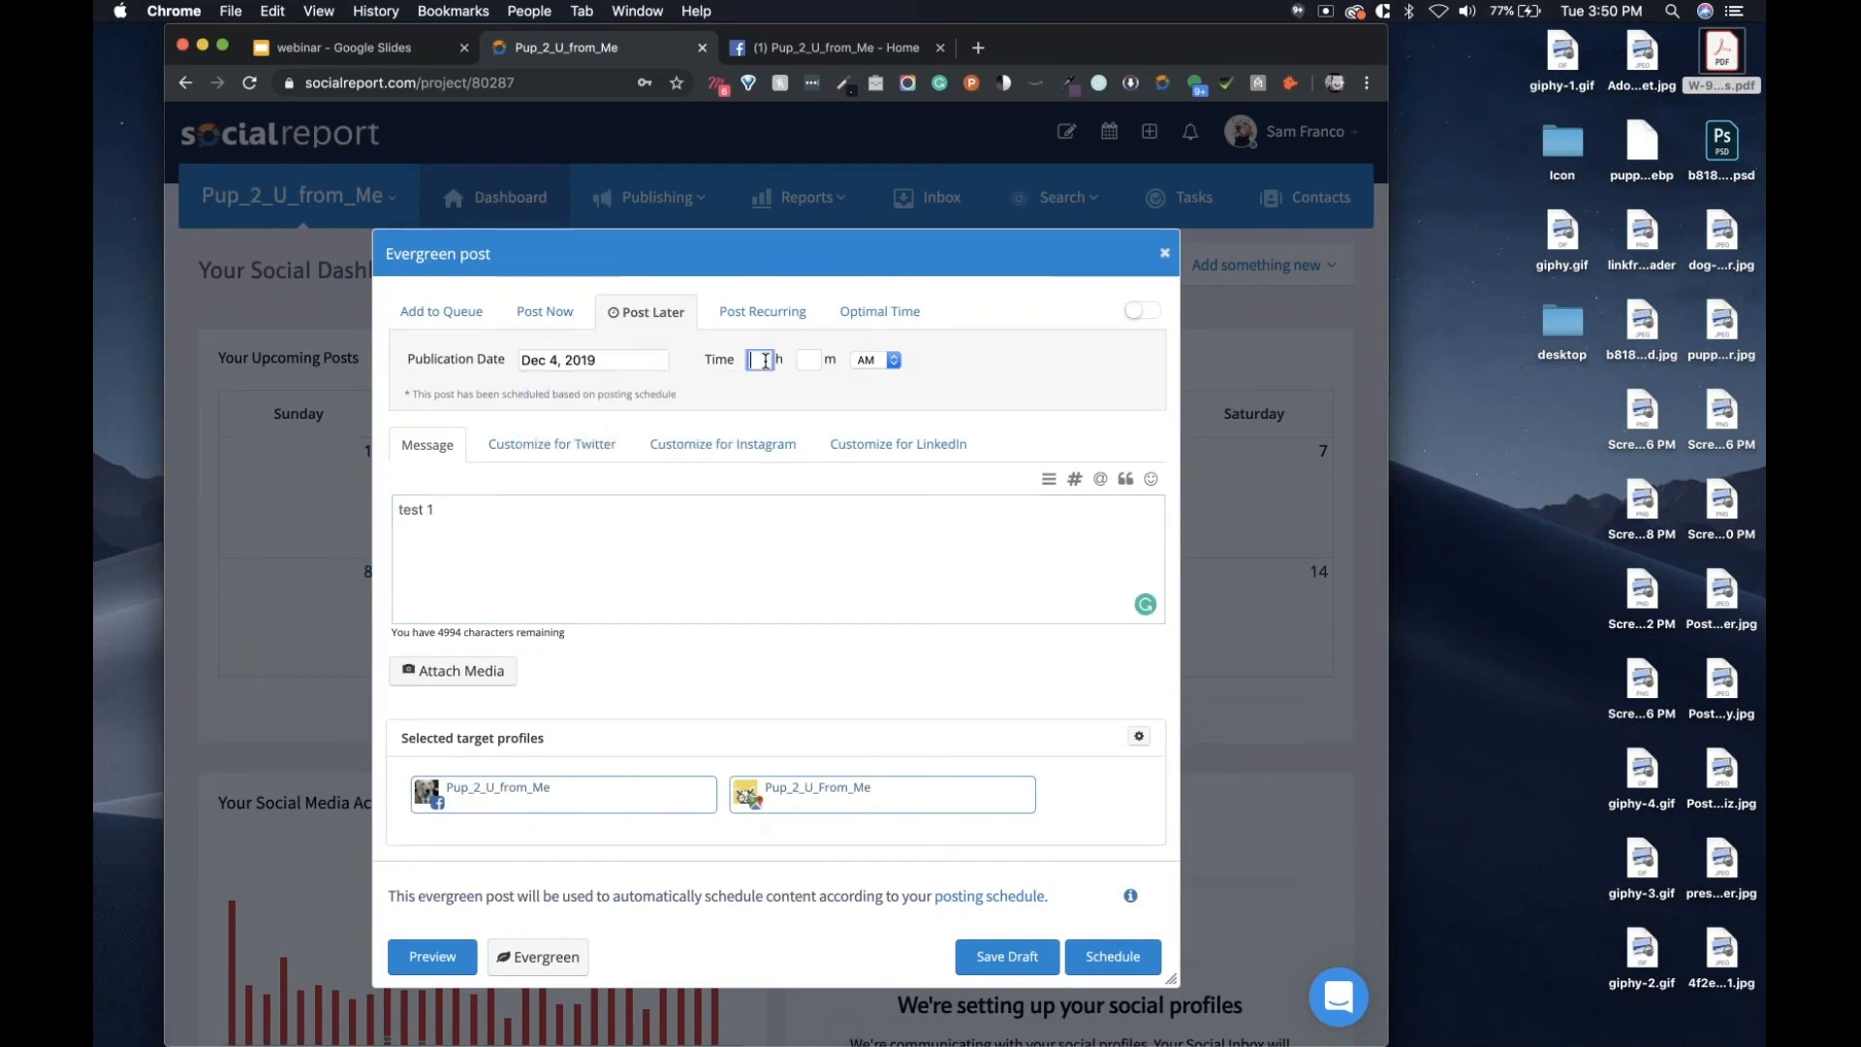
type("5")
left_click(812, 360)
left_click(894, 359)
left_click(867, 378)
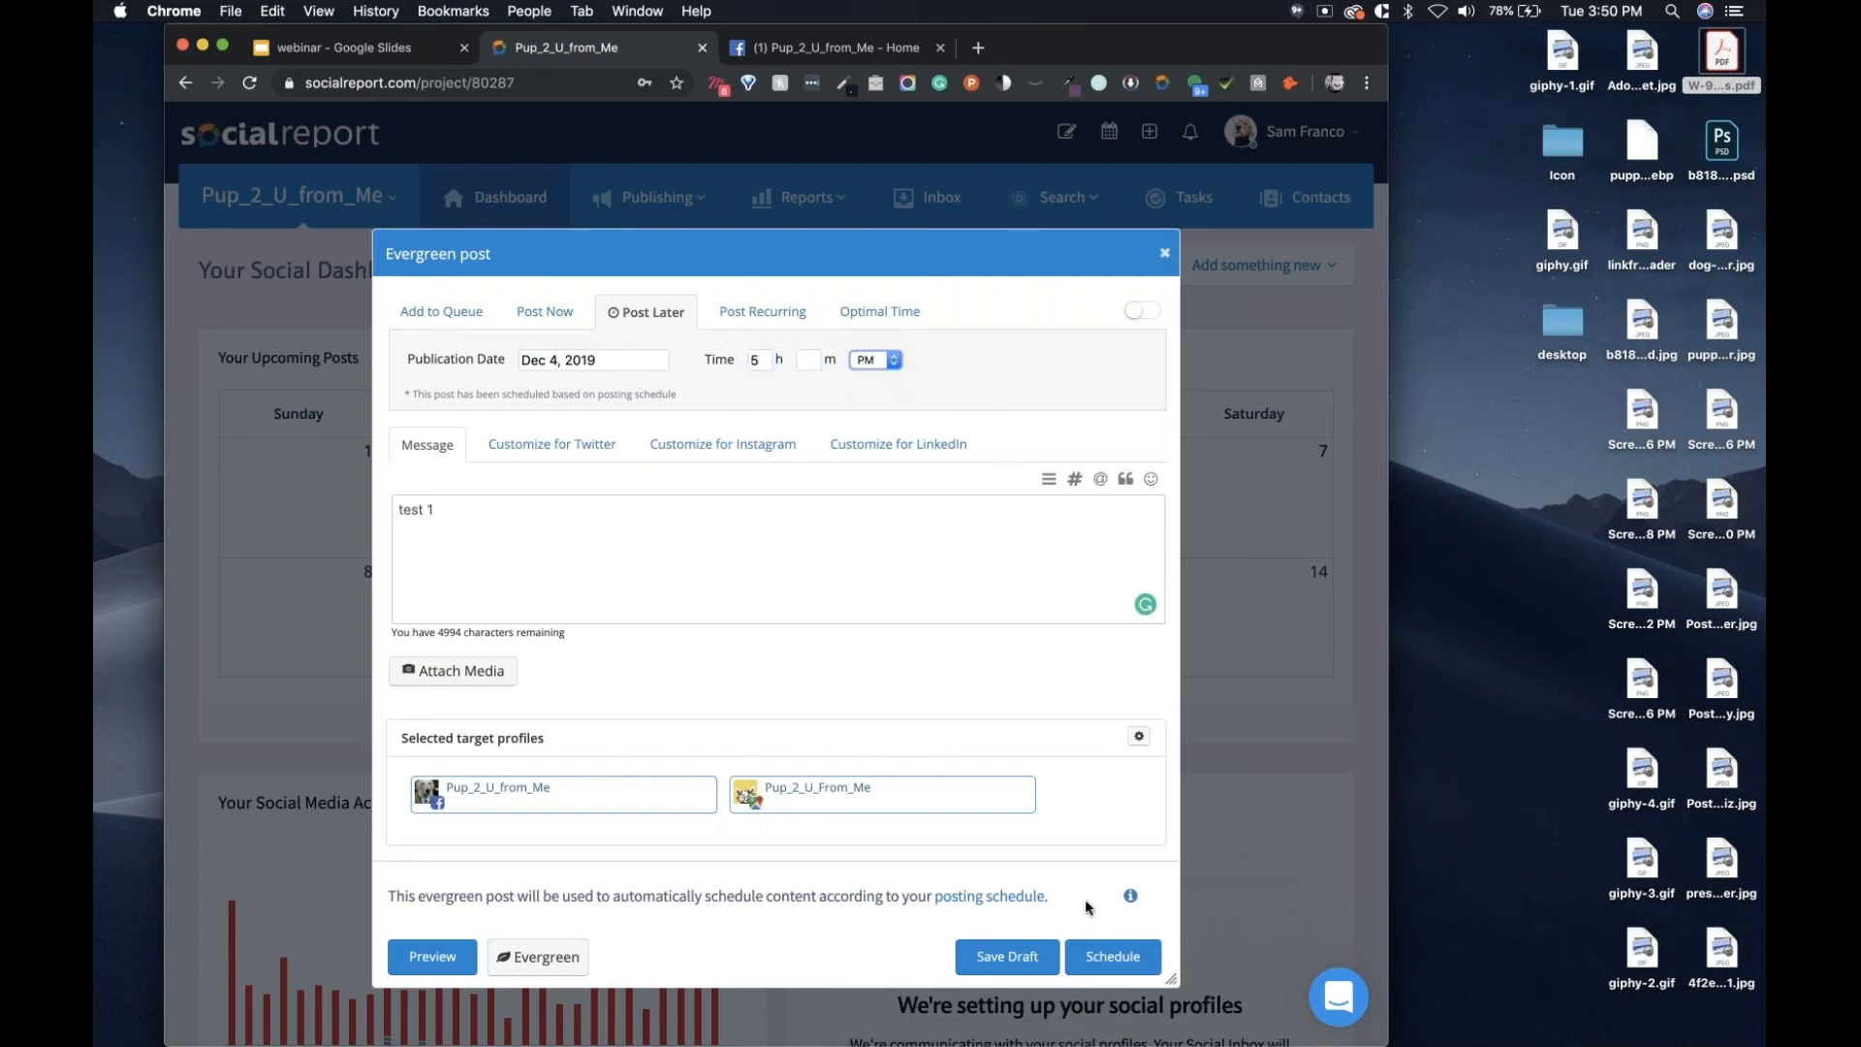
left_click(1110, 955)
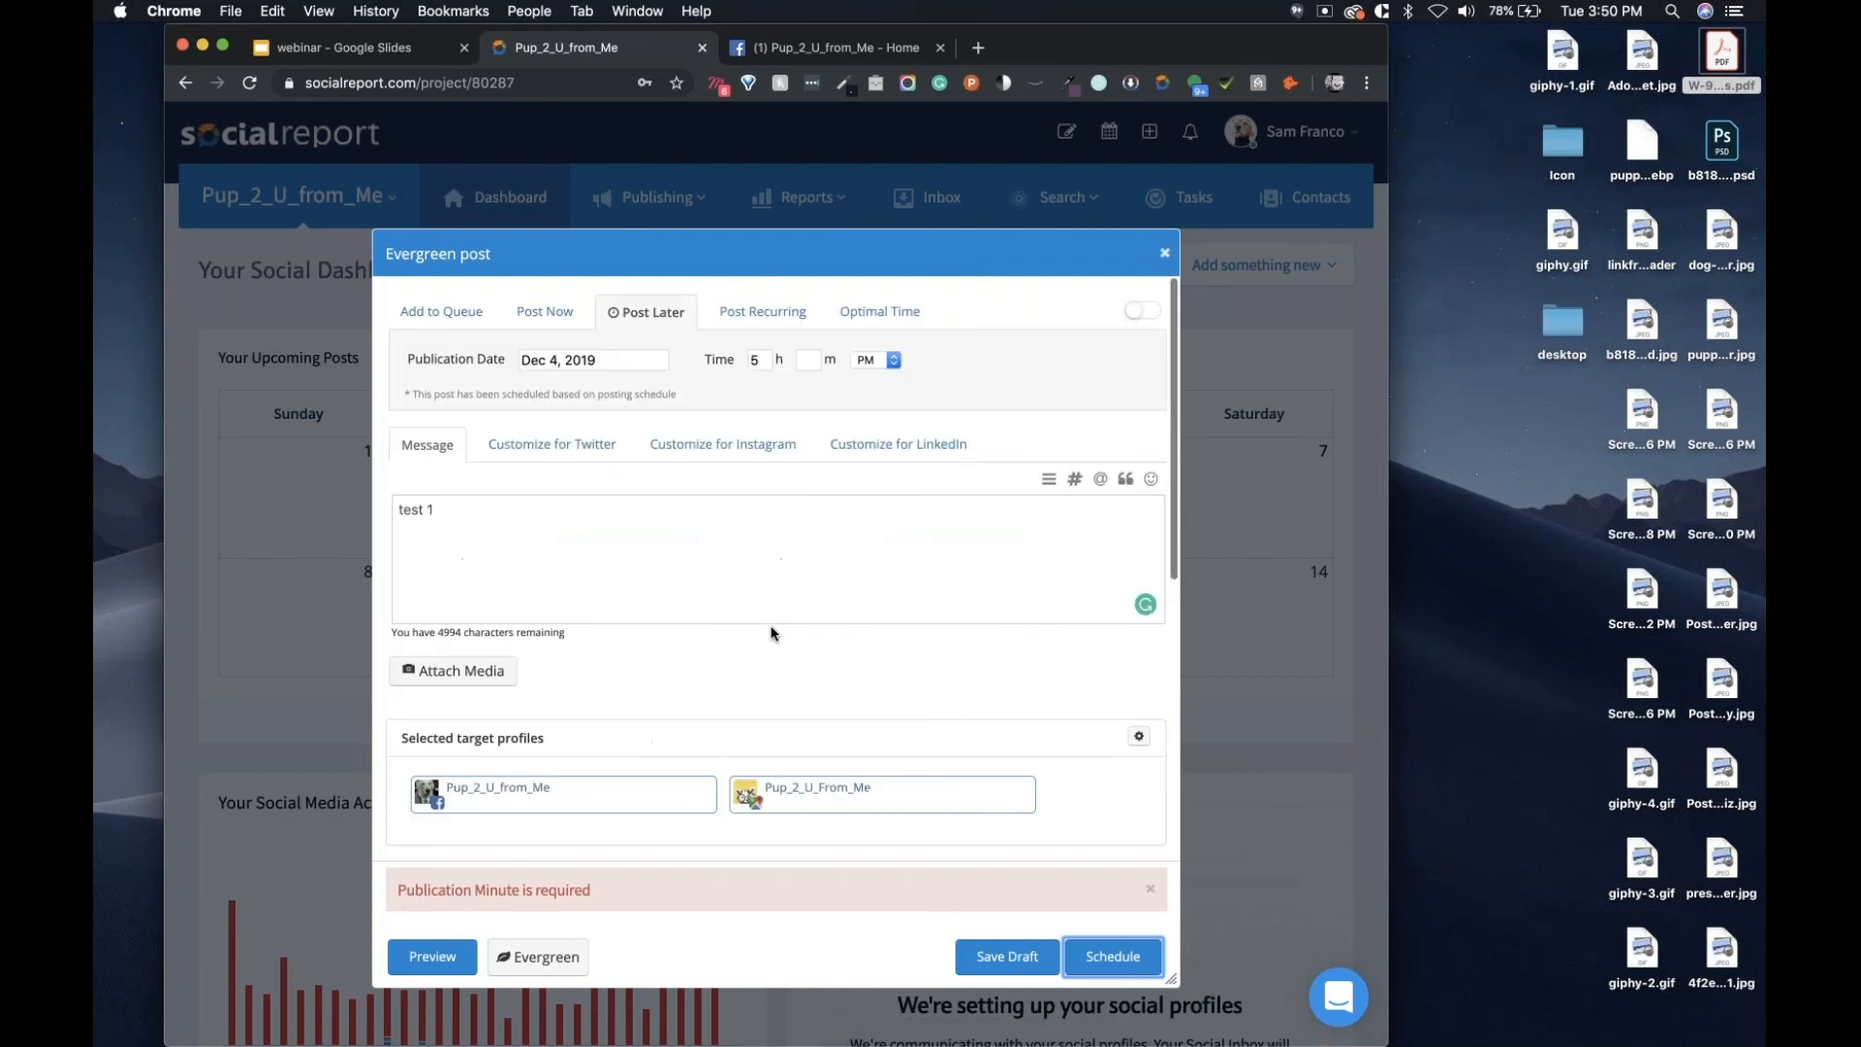
left_click(803, 358)
type("00")
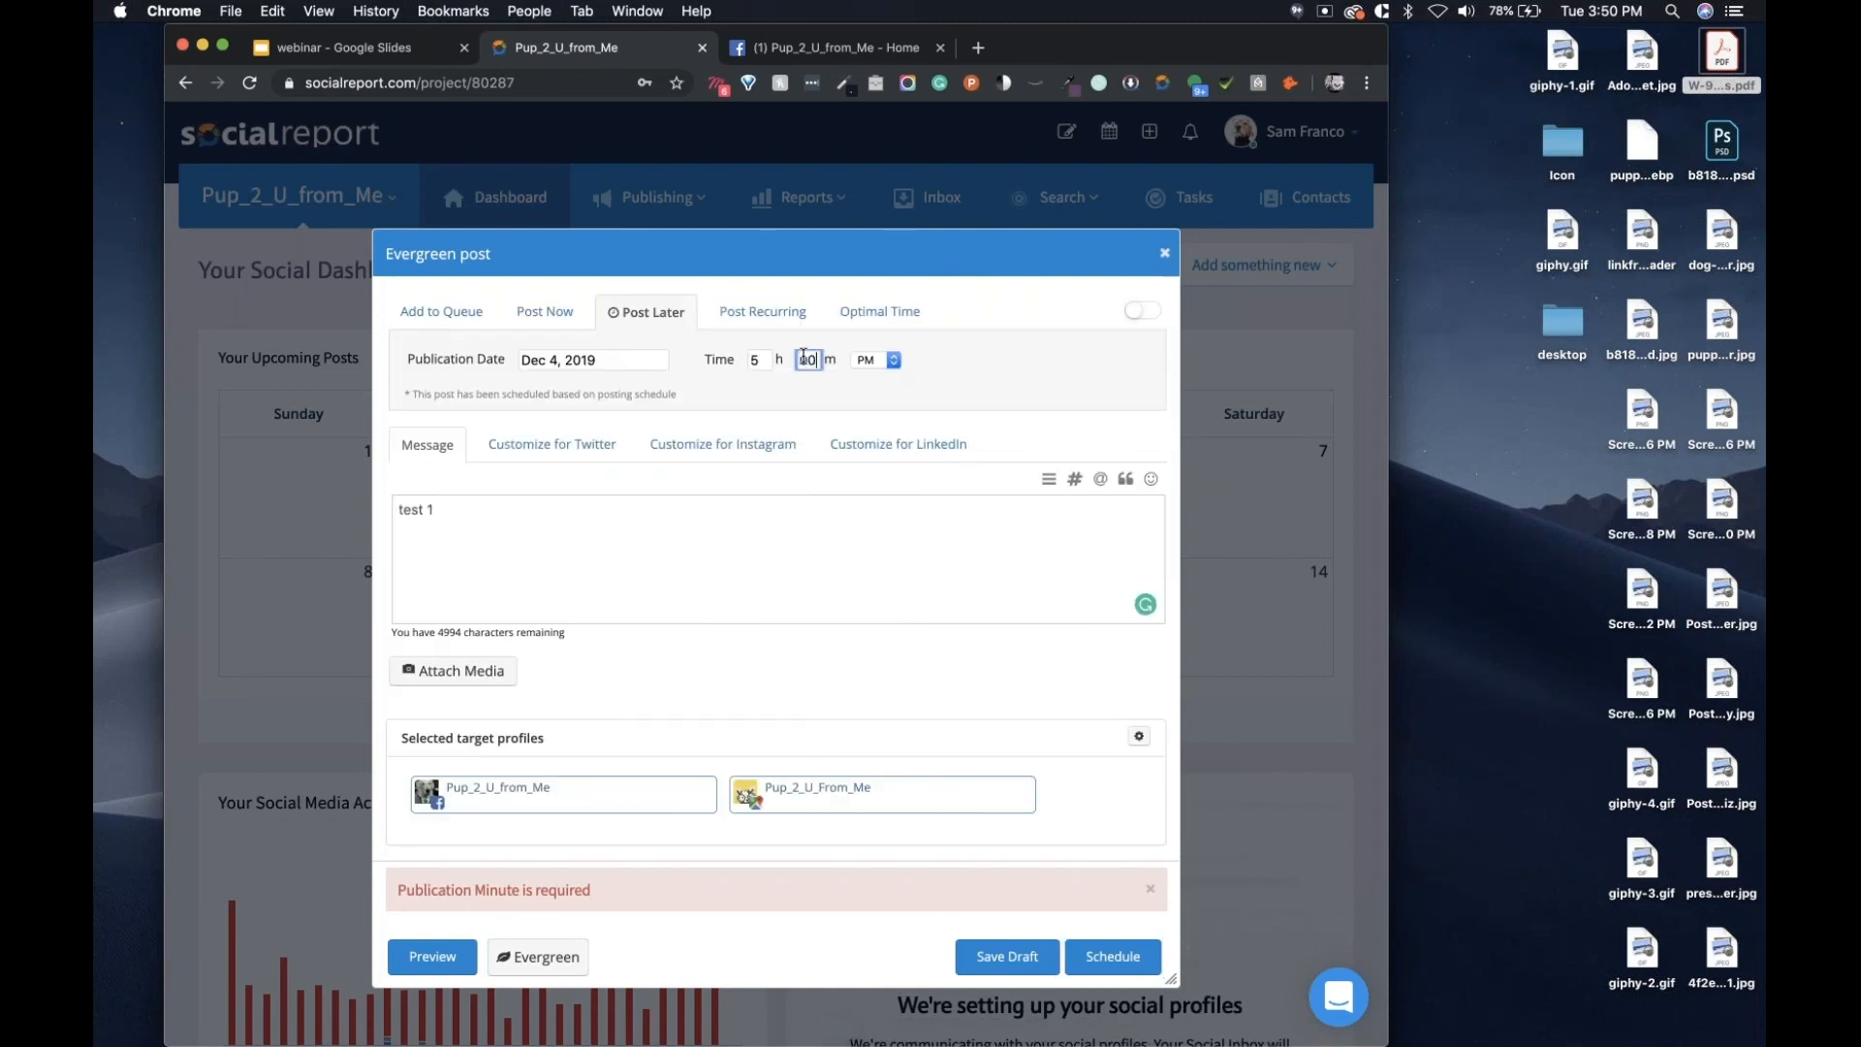
left_click(1111, 970)
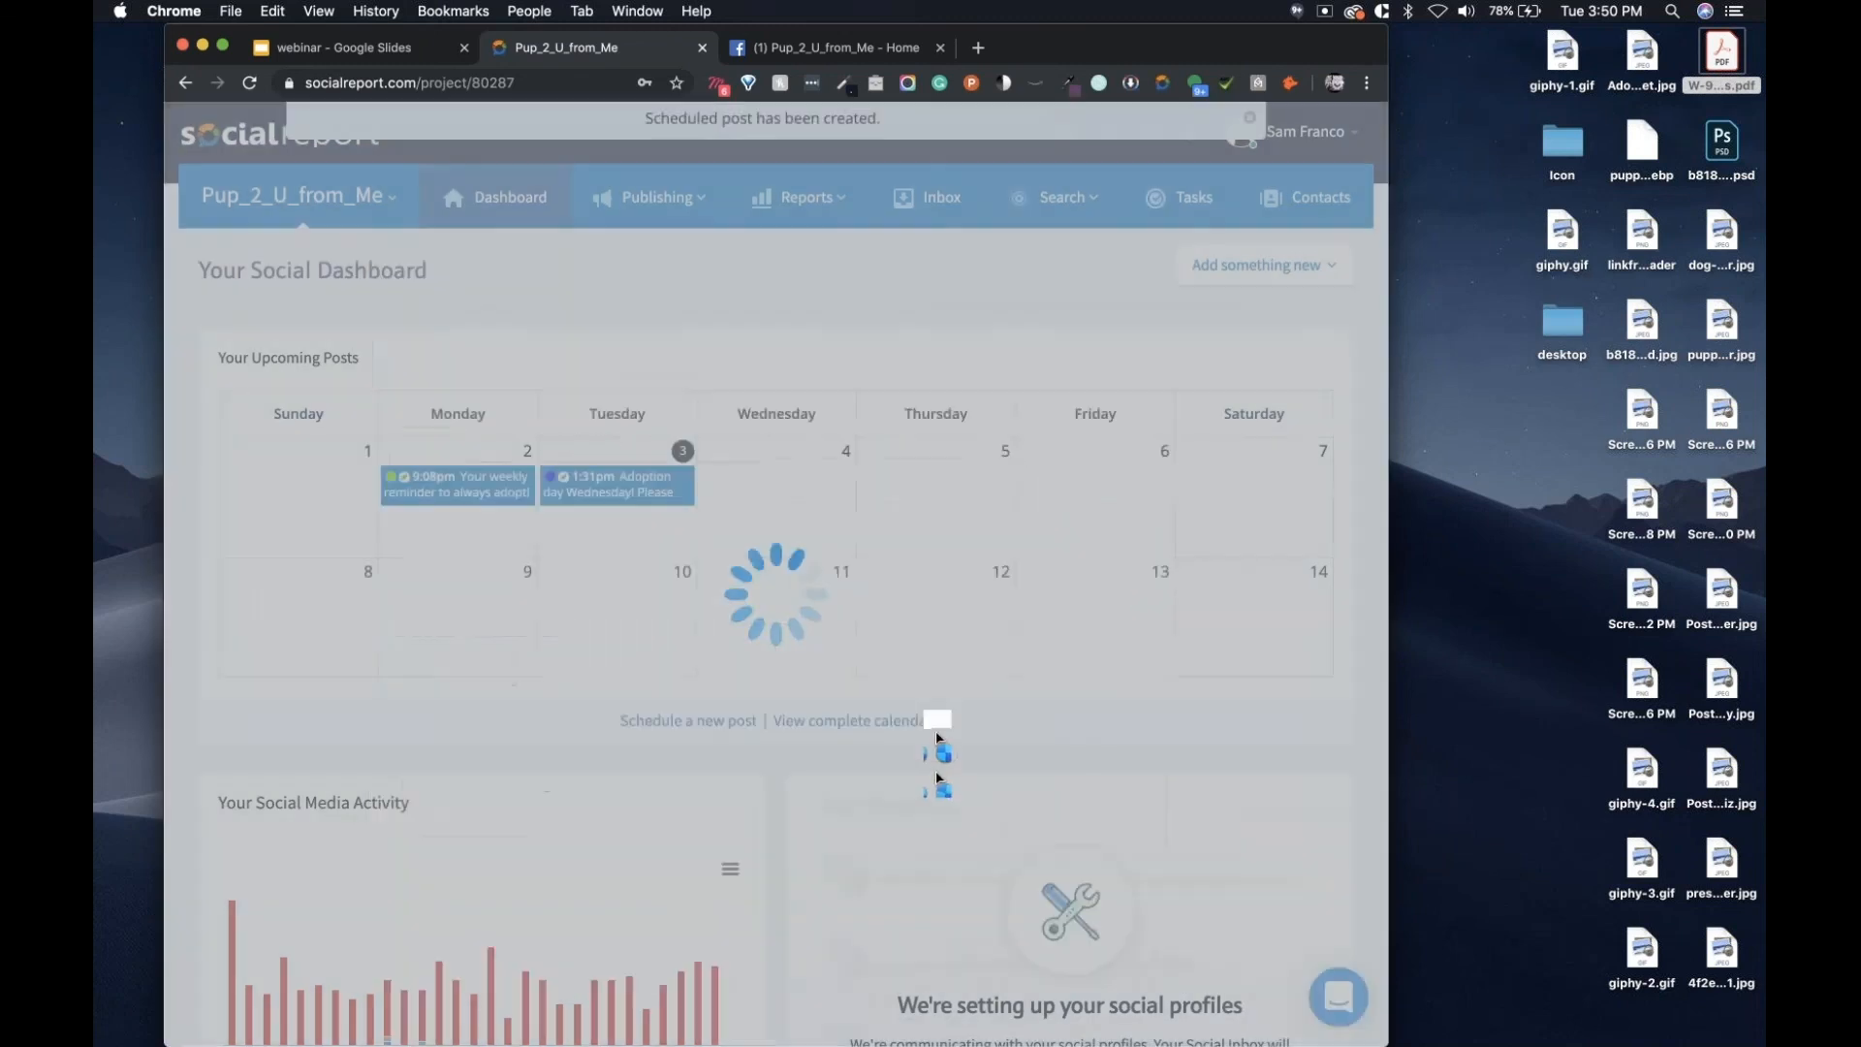
Open the "test 1" post from the dashboard calendar, examine its selected target profiles, and close it.
mouse_move(730, 495)
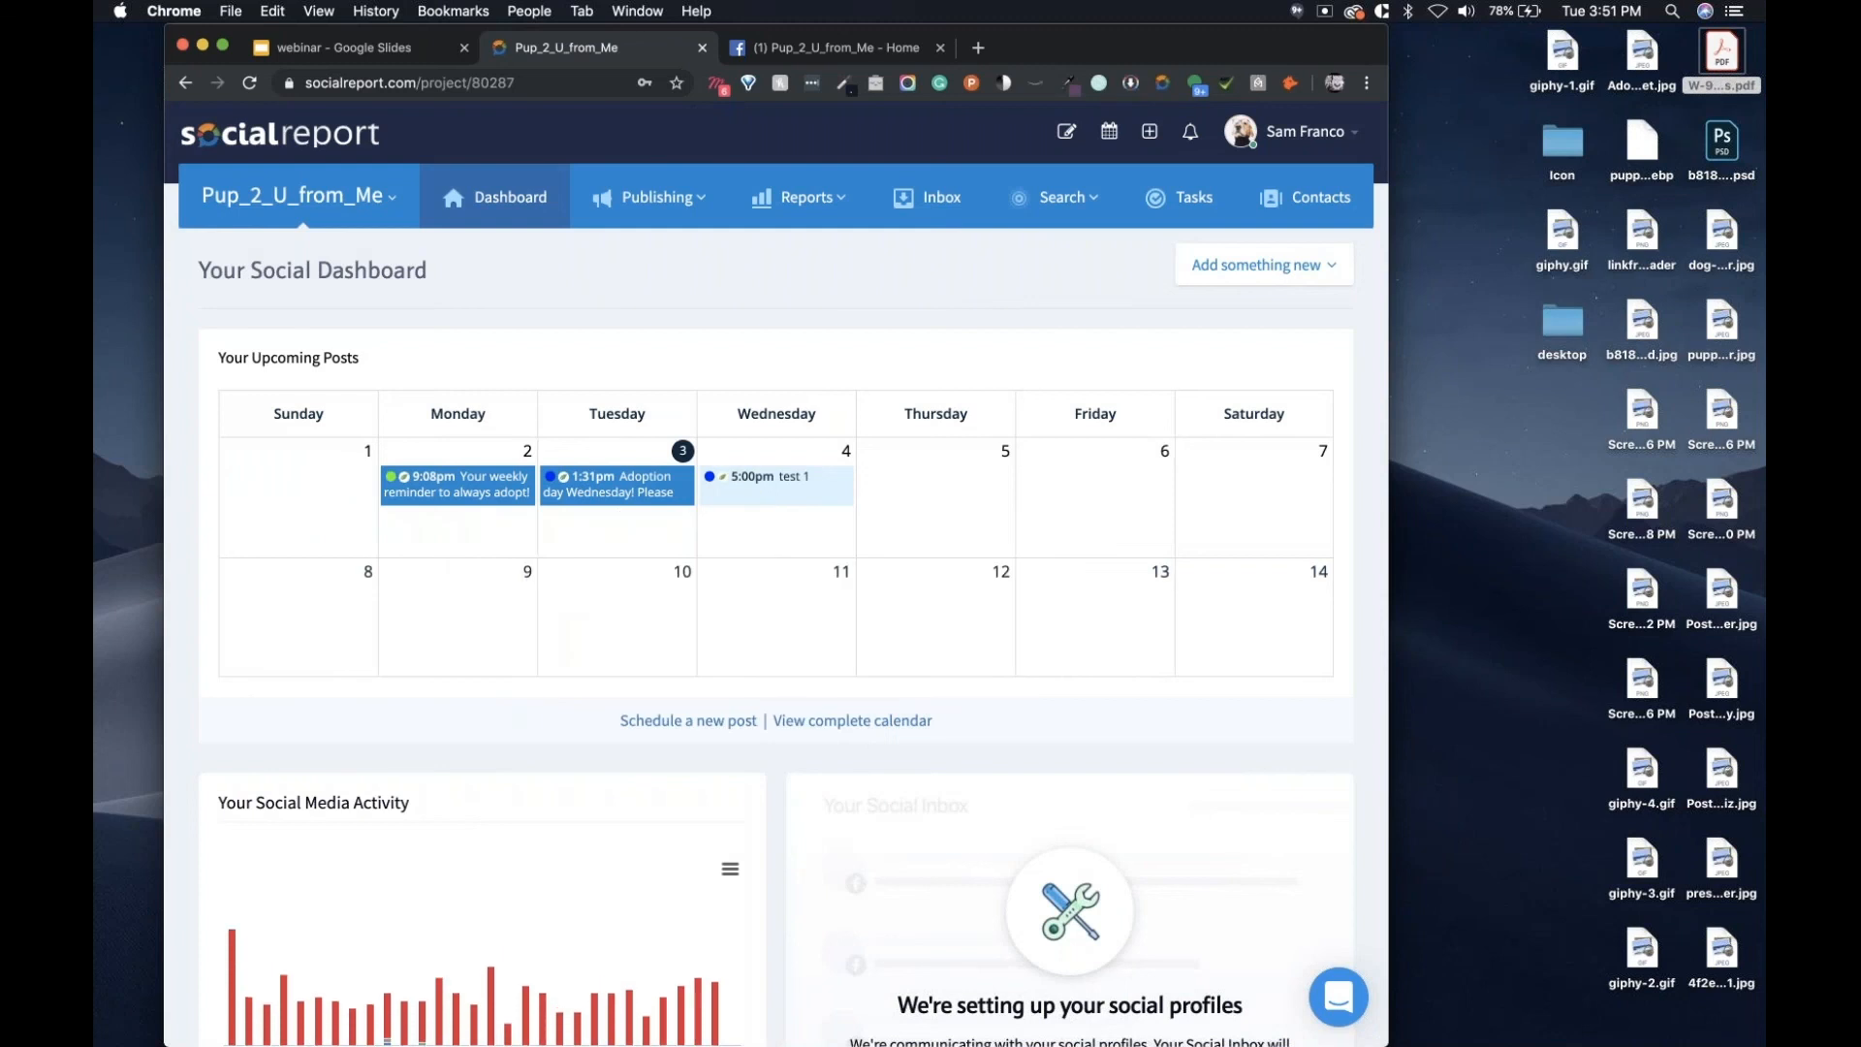
left_click(776, 485)
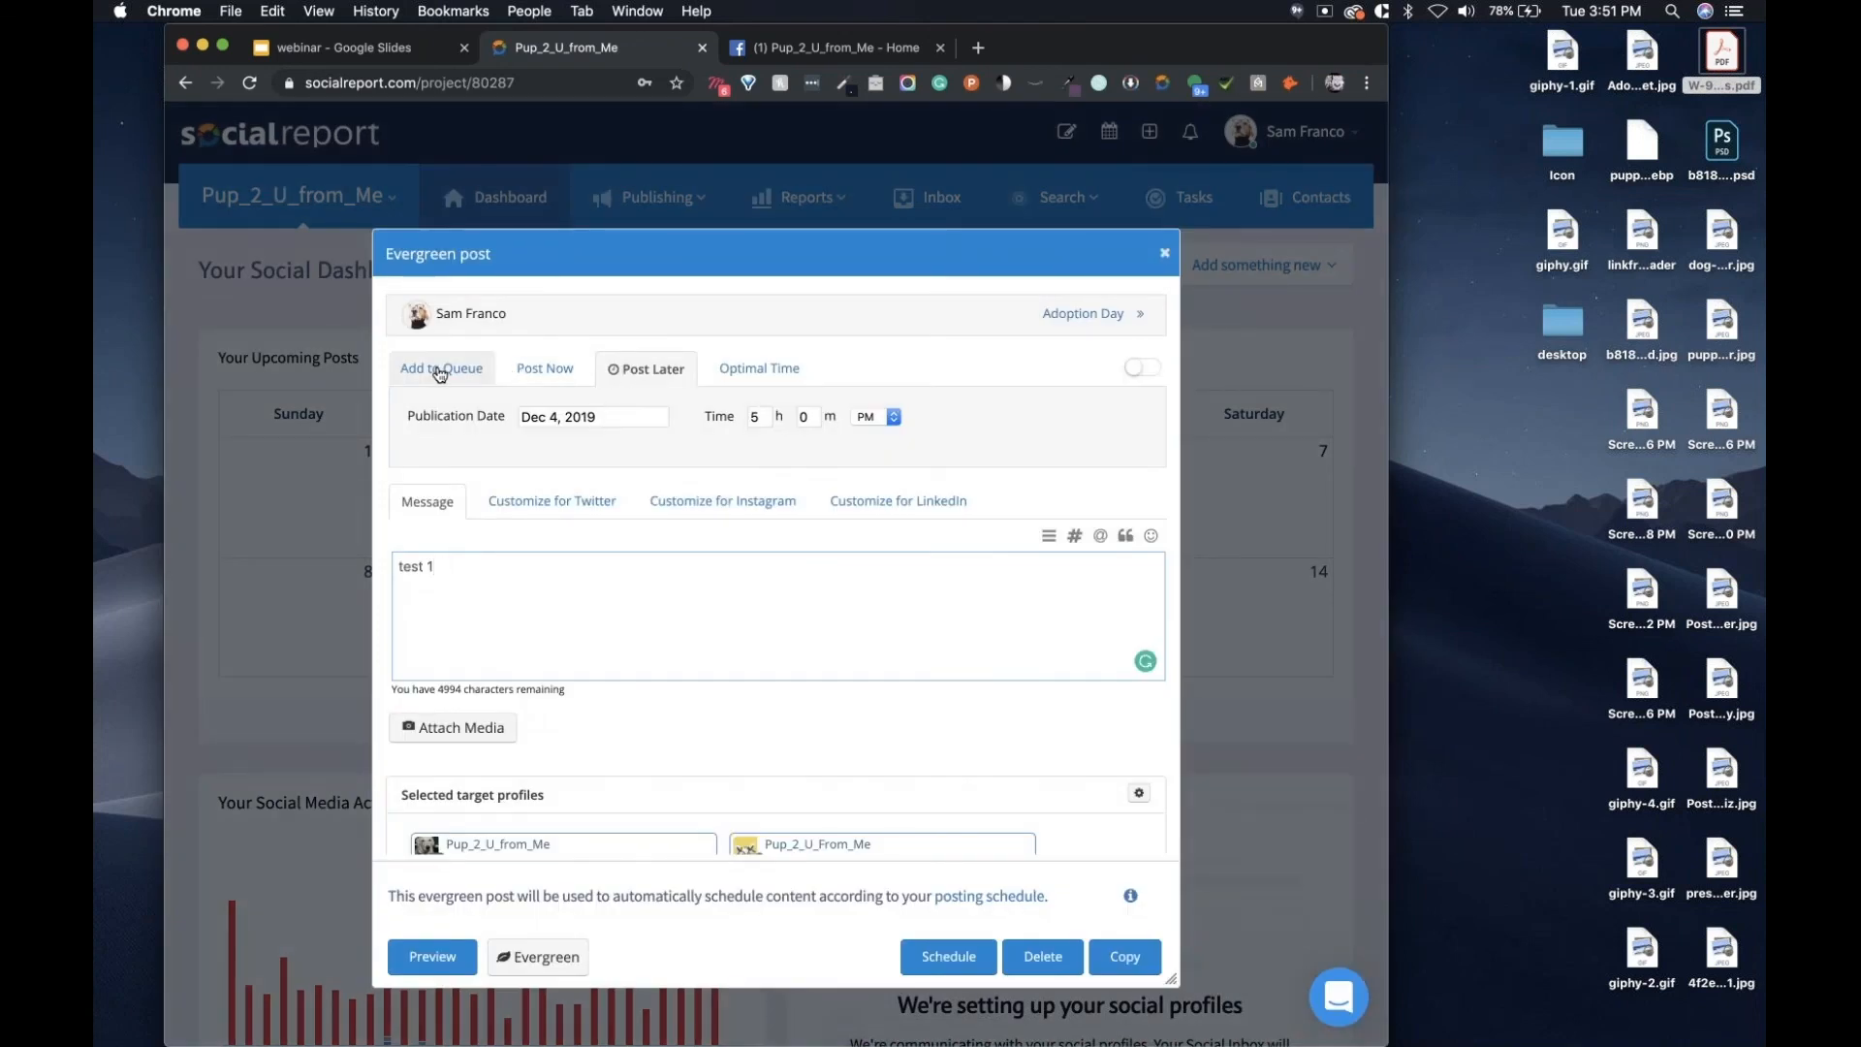
scroll(546, 673, "down", 5)
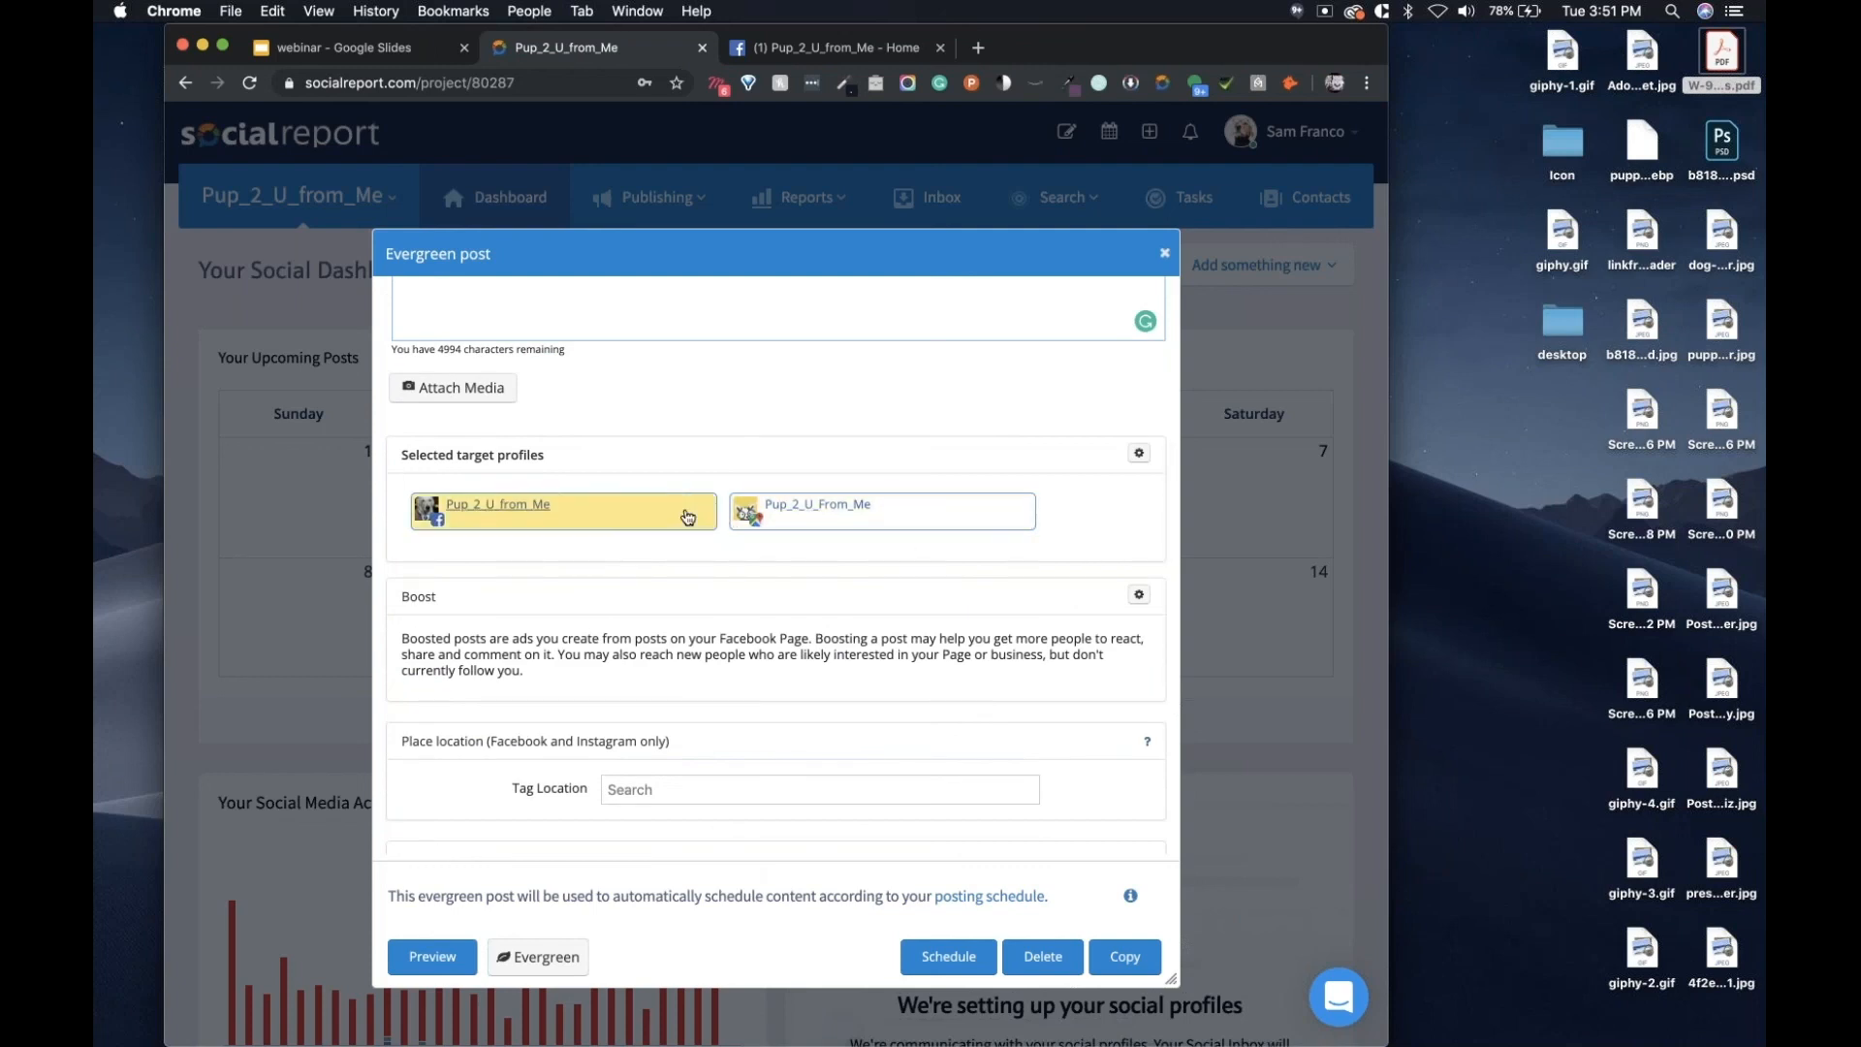
left_click_drag(923, 259, 809, 265)
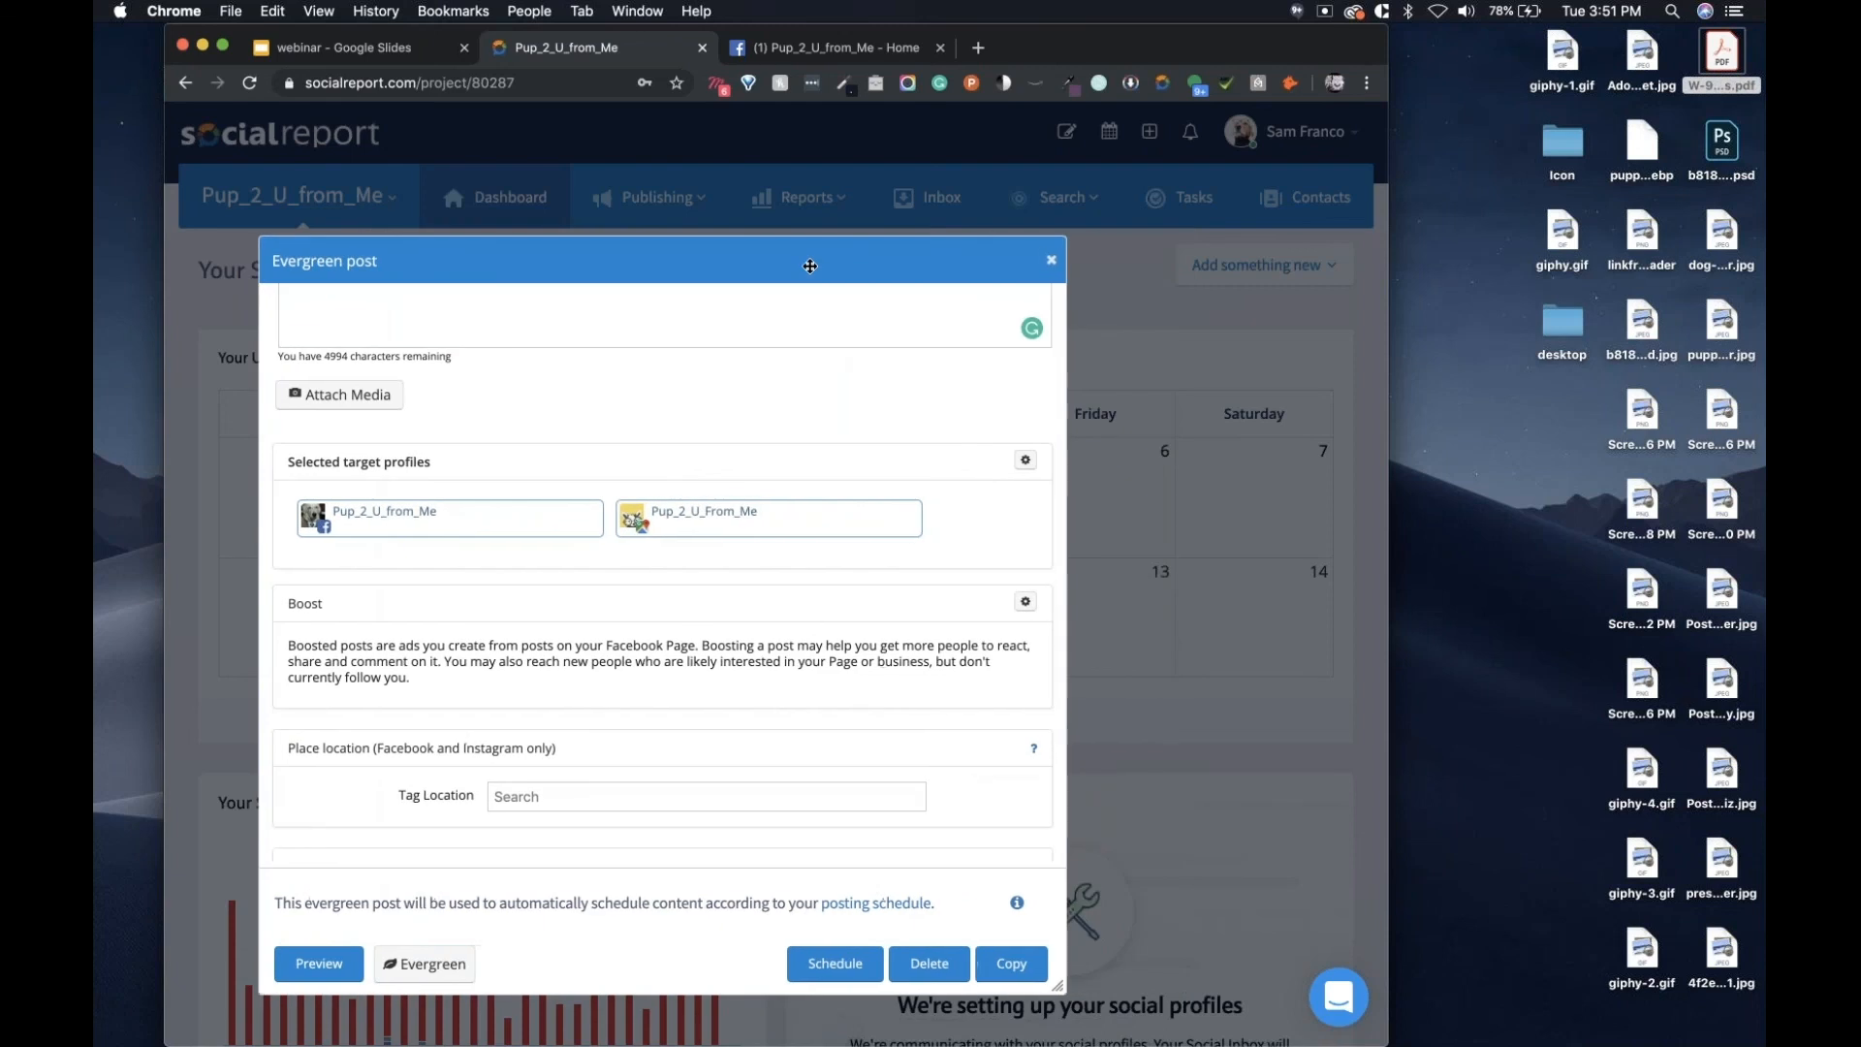
left_click(1050, 260)
Remove Pup_2_U_From_Me from the Adoption Day preset's target profiles, keeping the Pup_2_U_from_Me Facebook page and automatic link shortening.
left_click(673, 206)
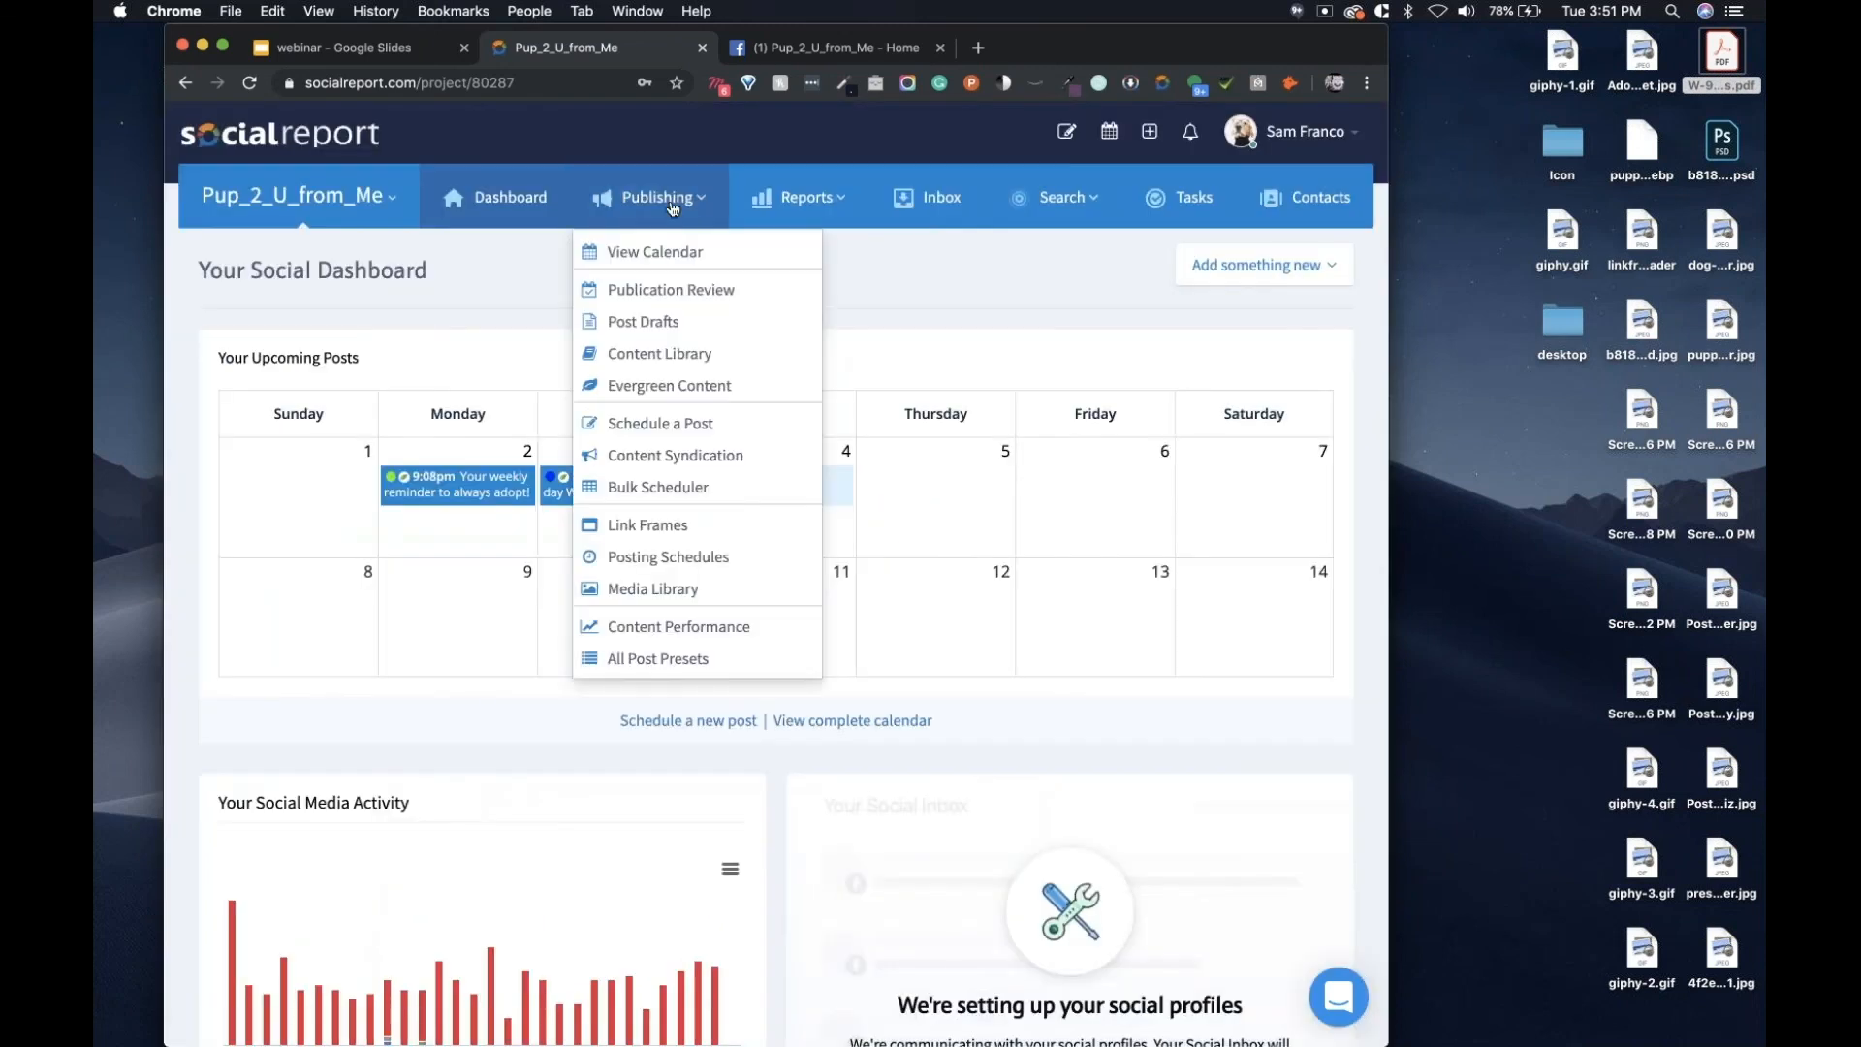
left_click(645, 659)
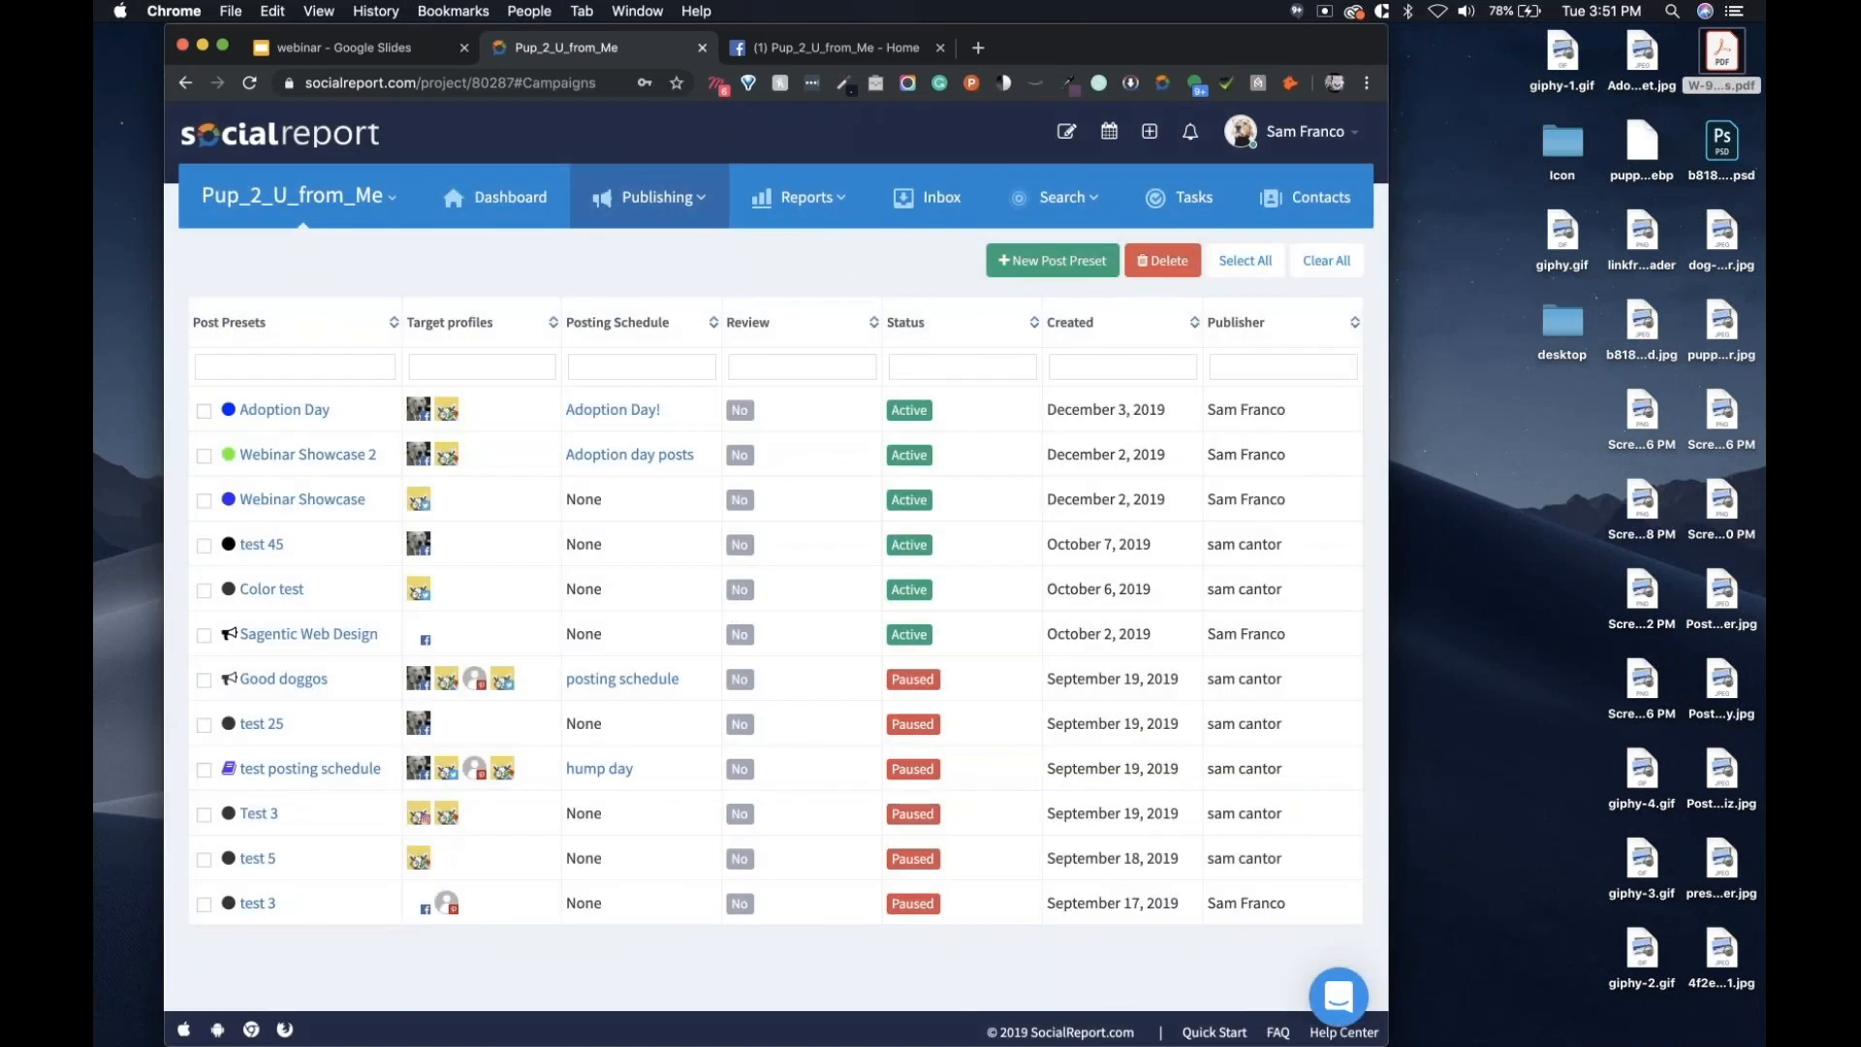
left_click(290, 411)
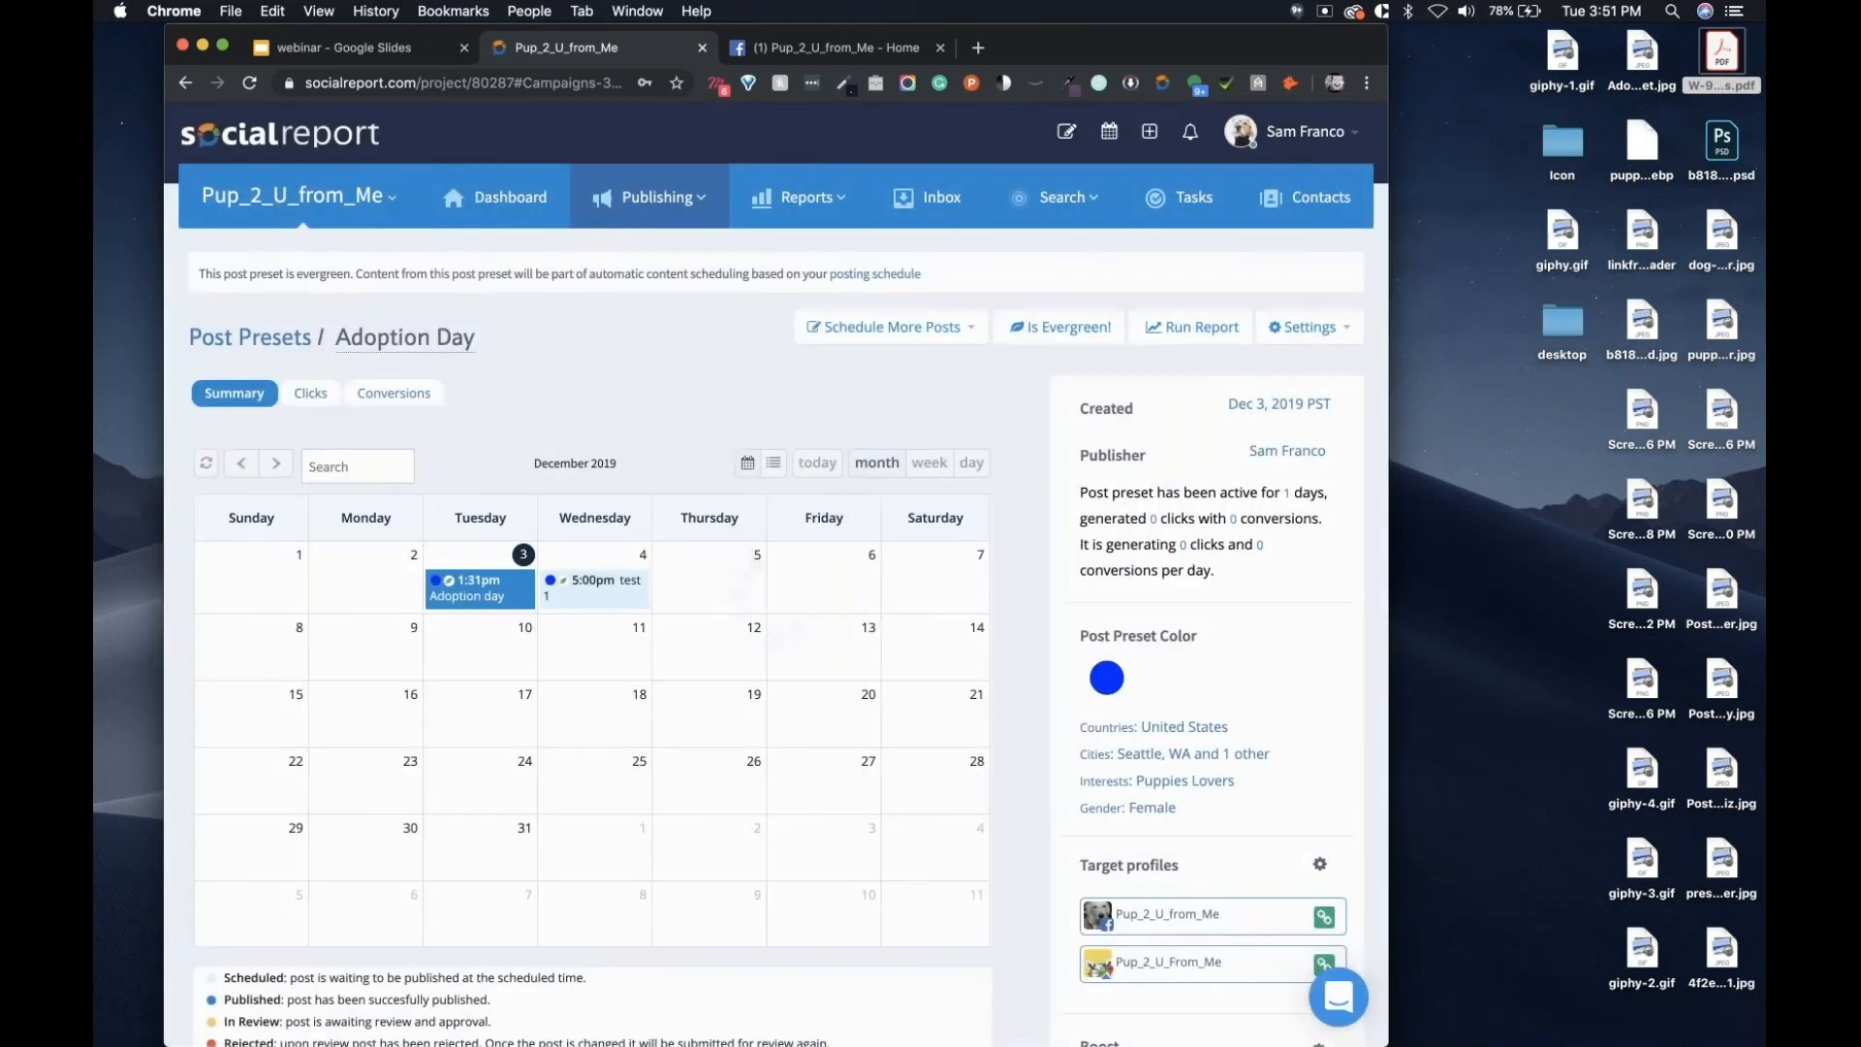
left_click(1320, 864)
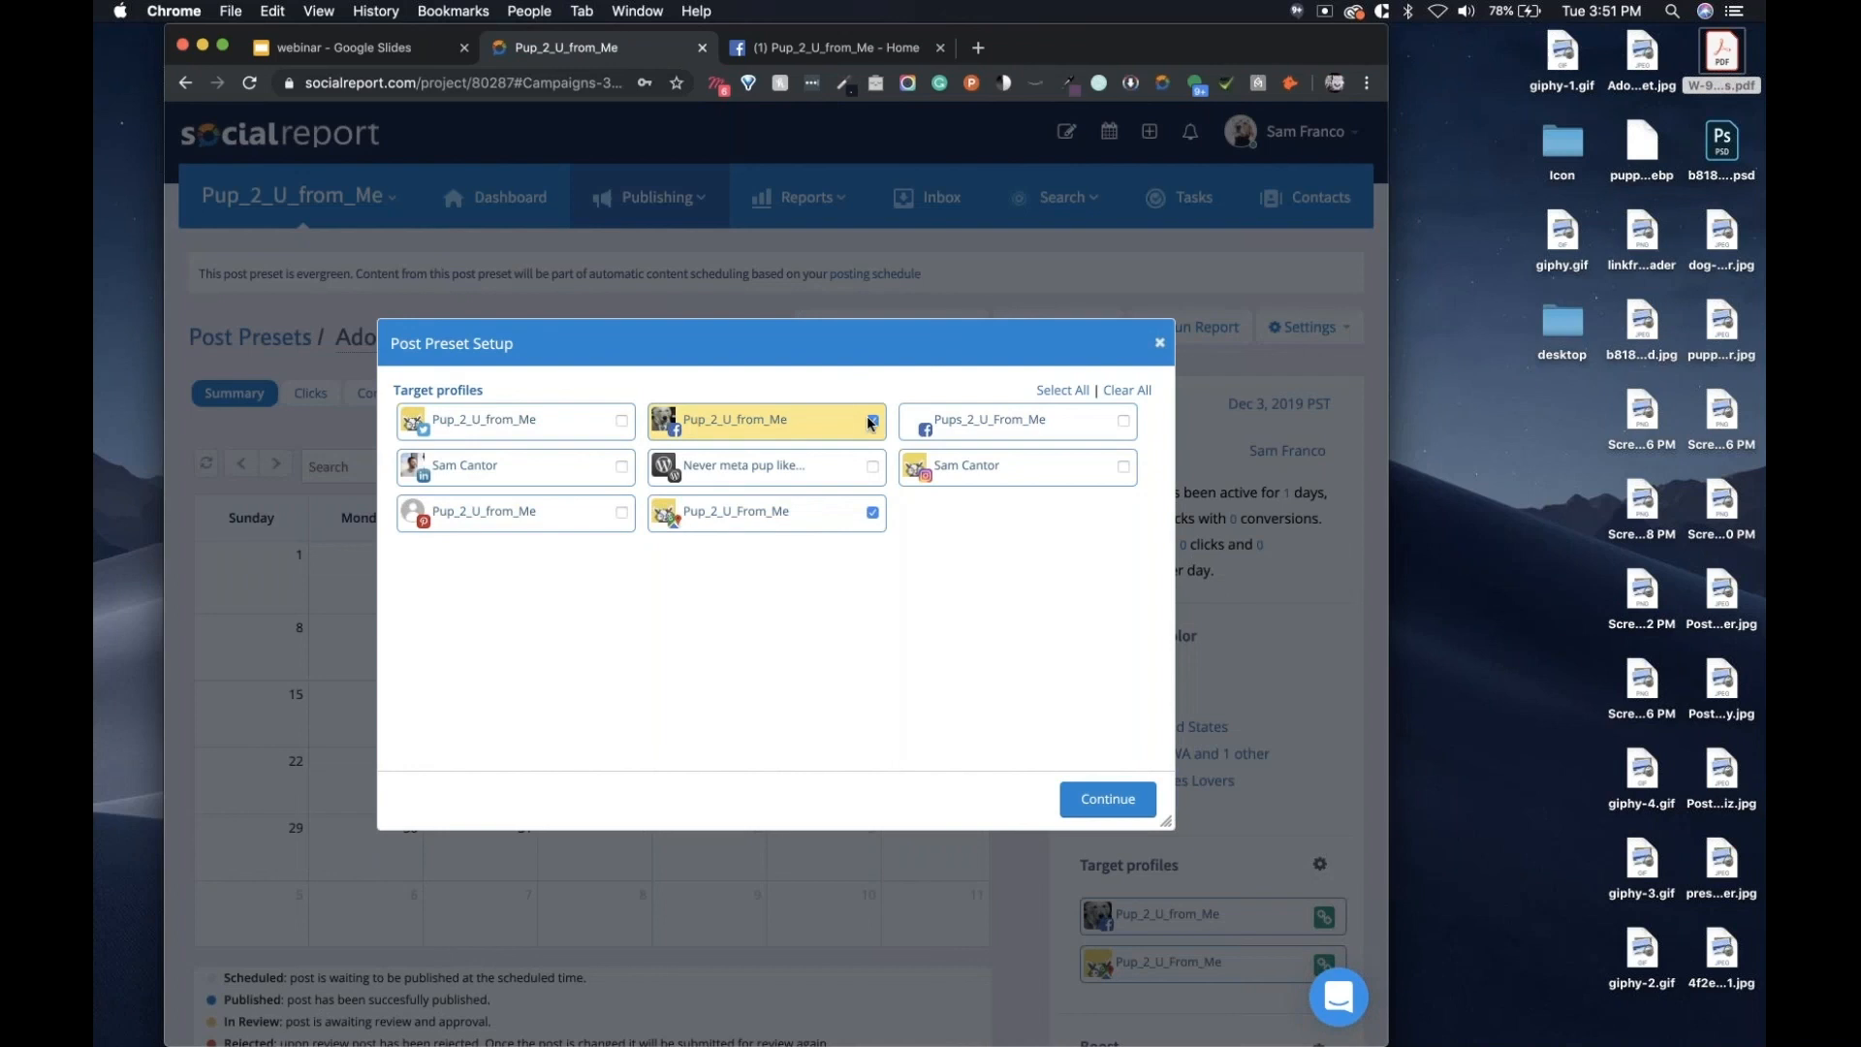
left_click(869, 513)
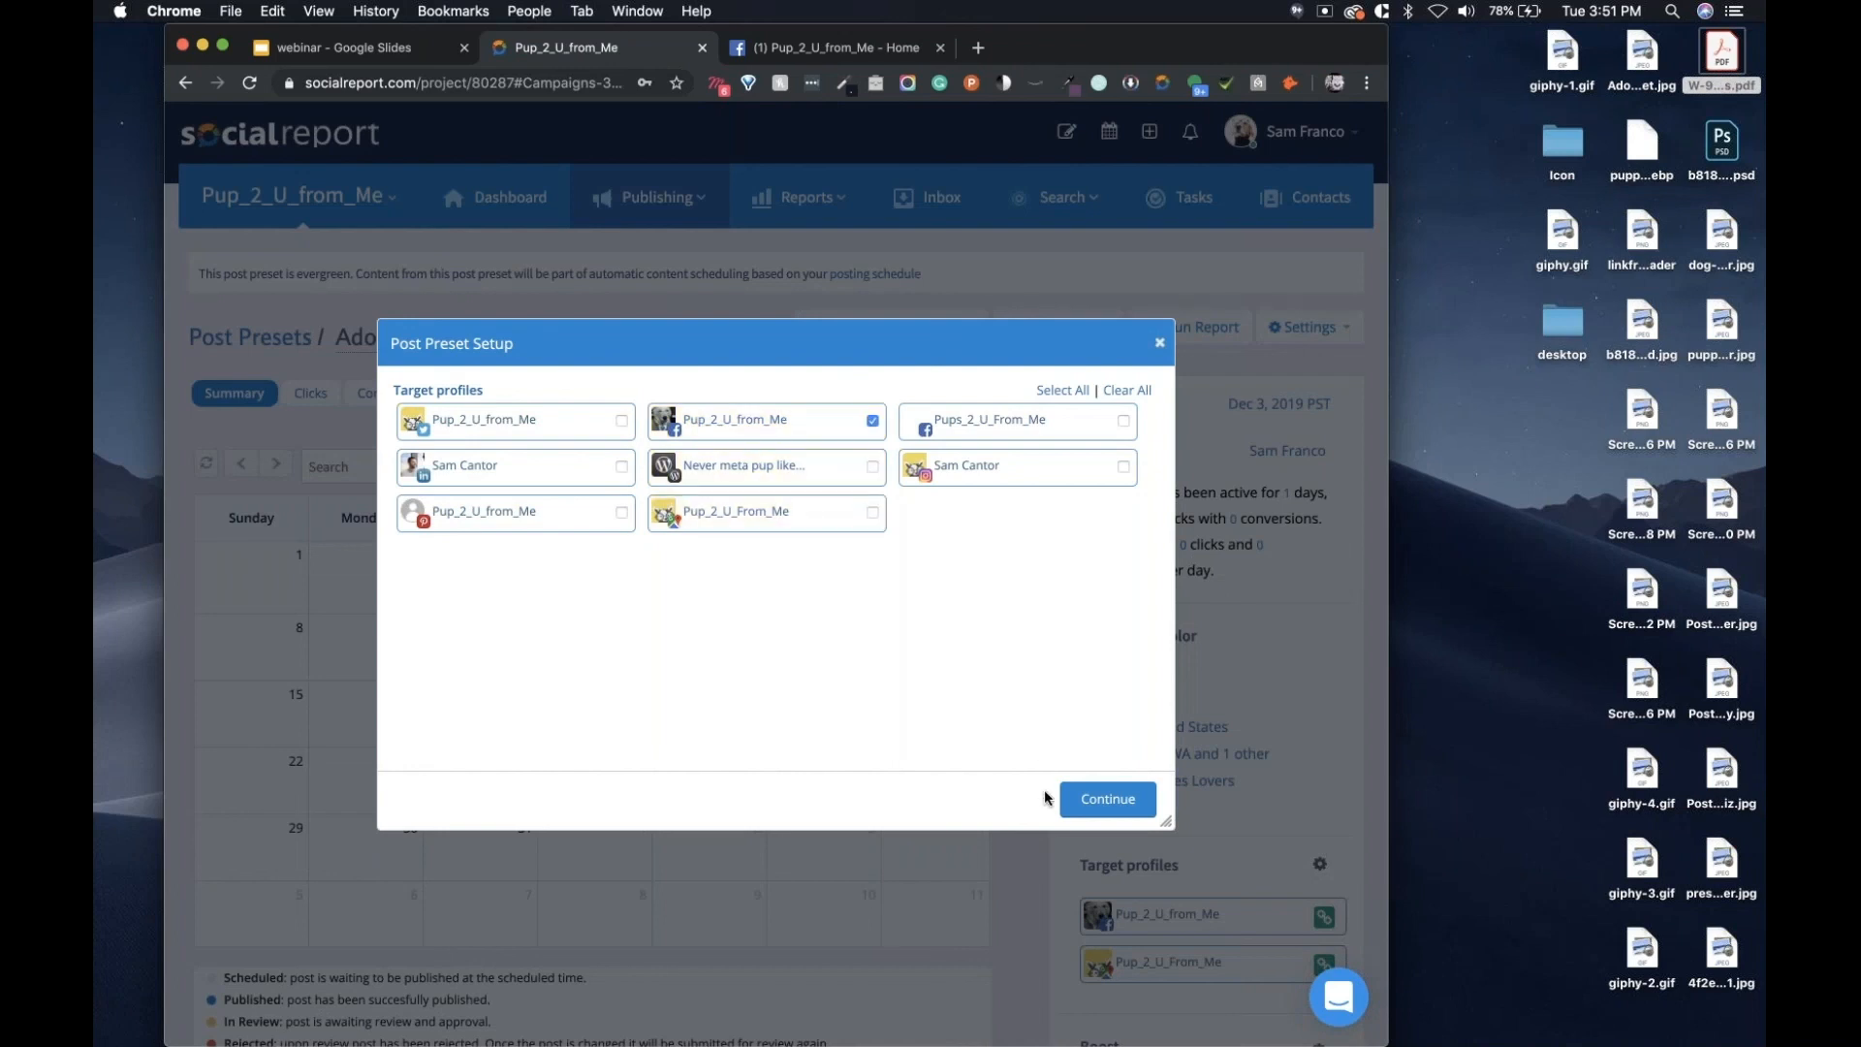
left_click(1117, 799)
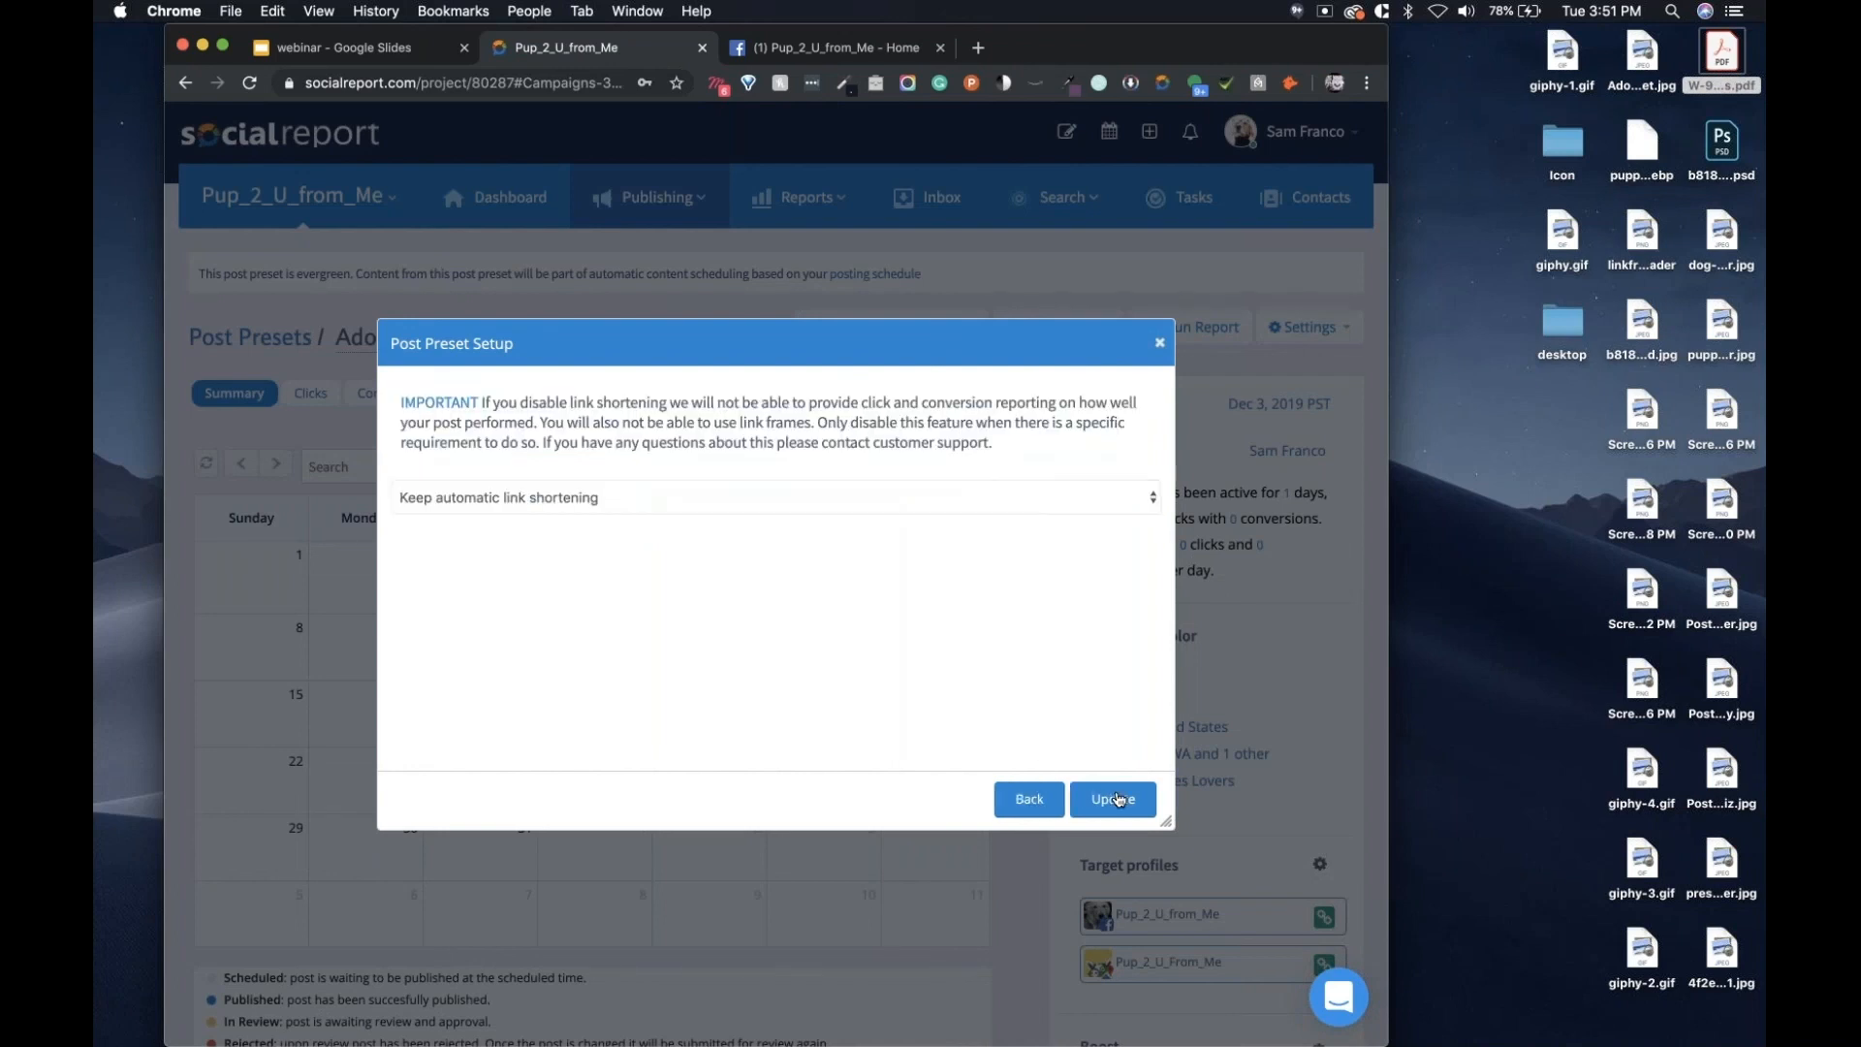
left_click(1115, 800)
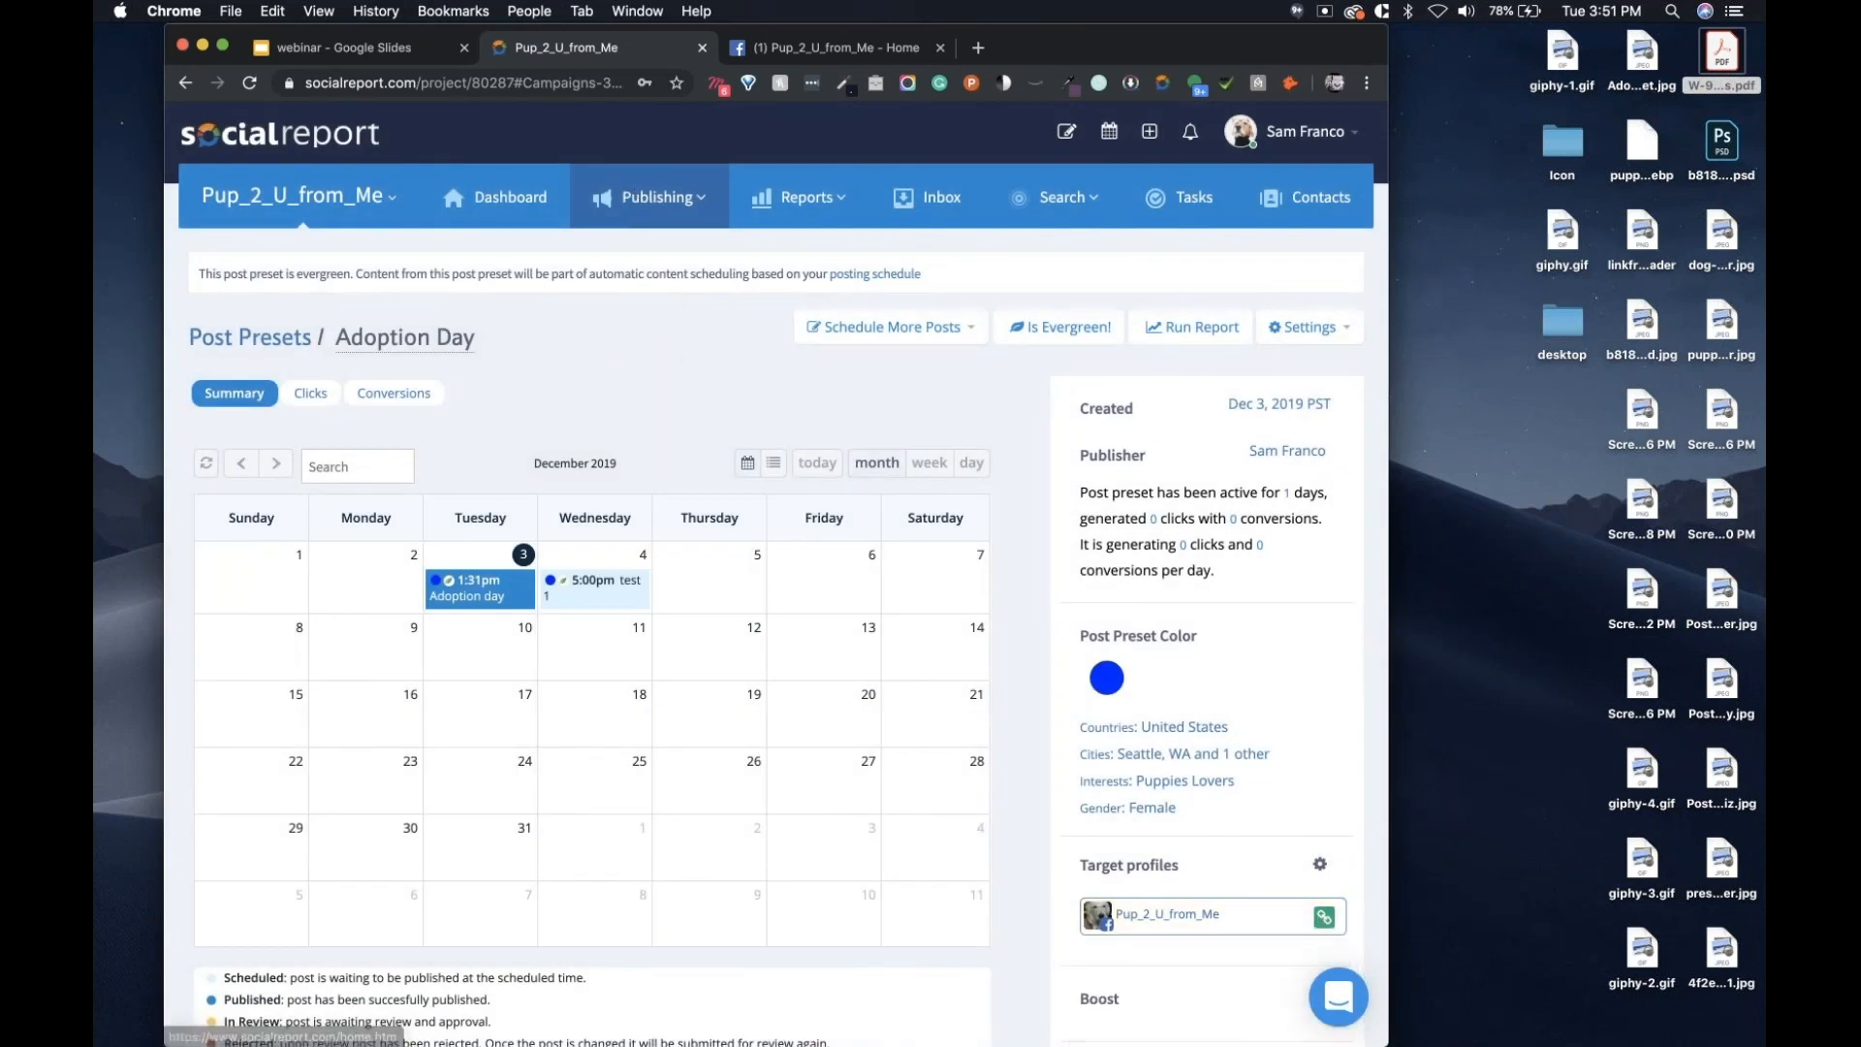
Open the "test 1" post from the Adoption Day calendar and check its selected target profiles.
left_click(615, 594)
scroll(580, 743, "down", 3)
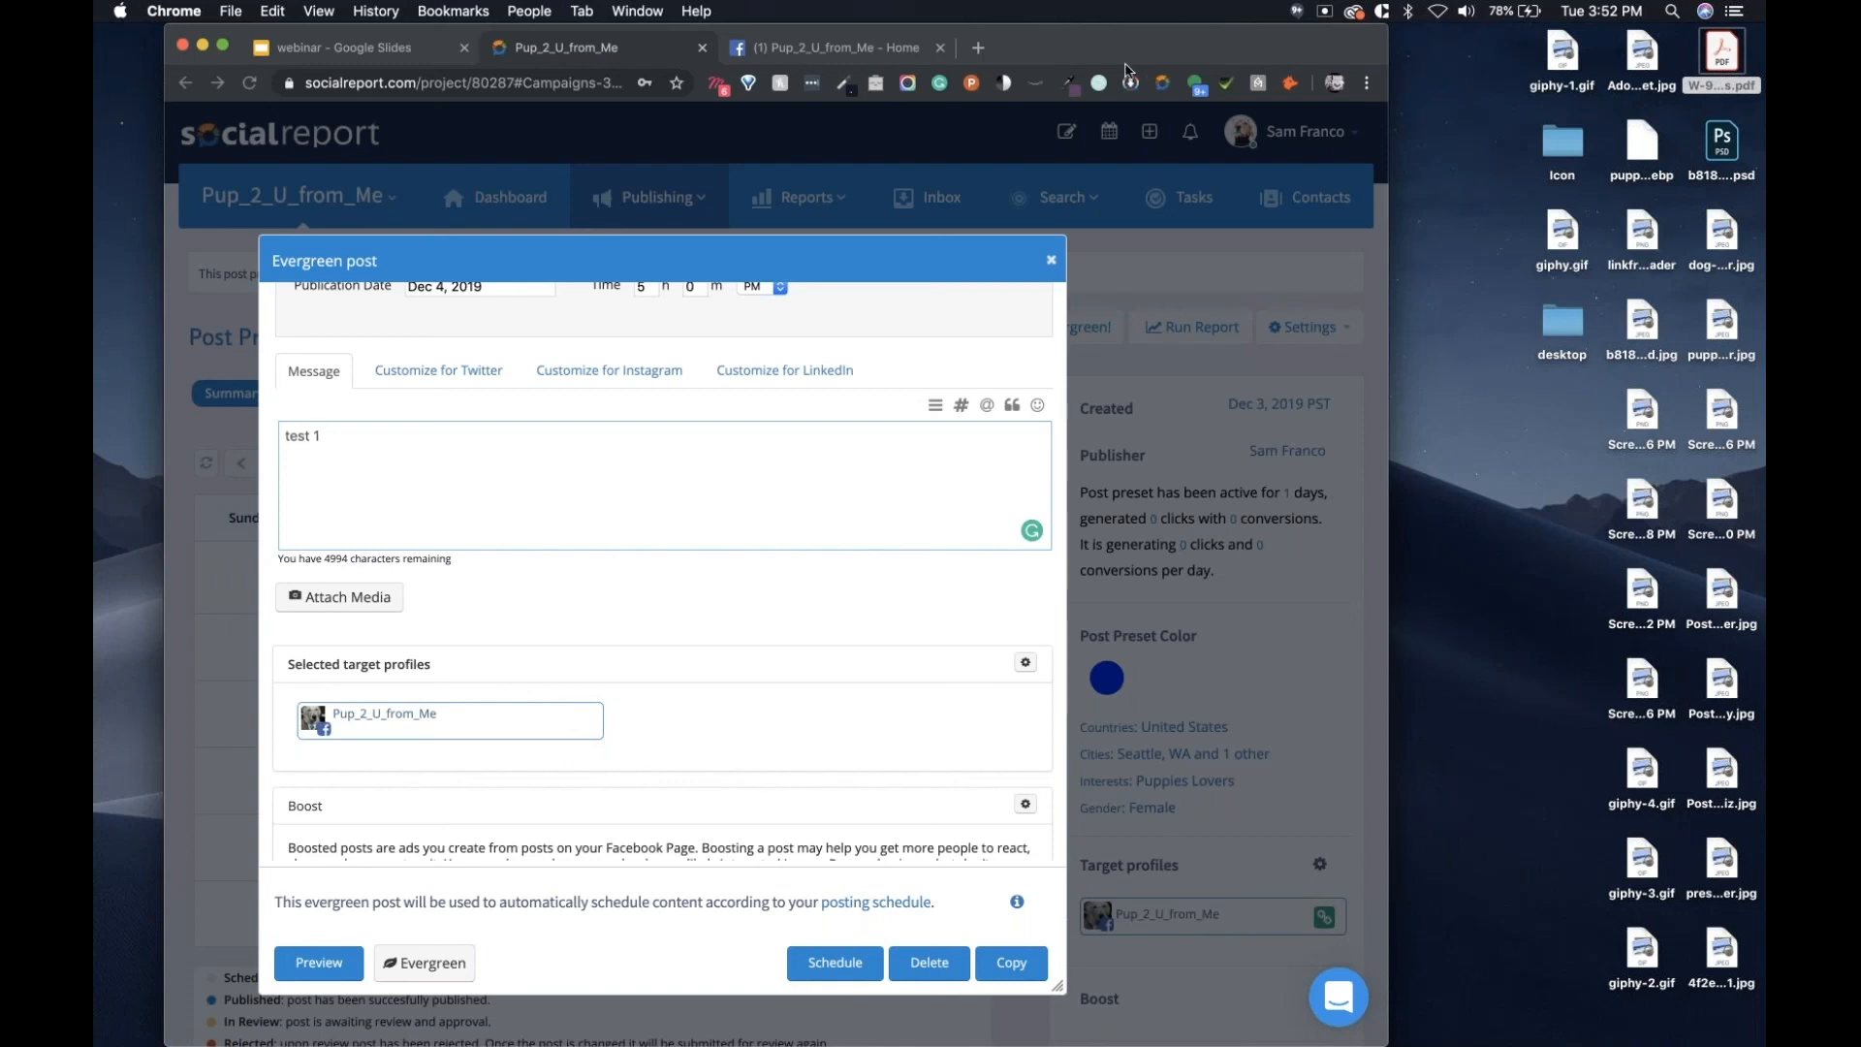
left_click(1629, 248)
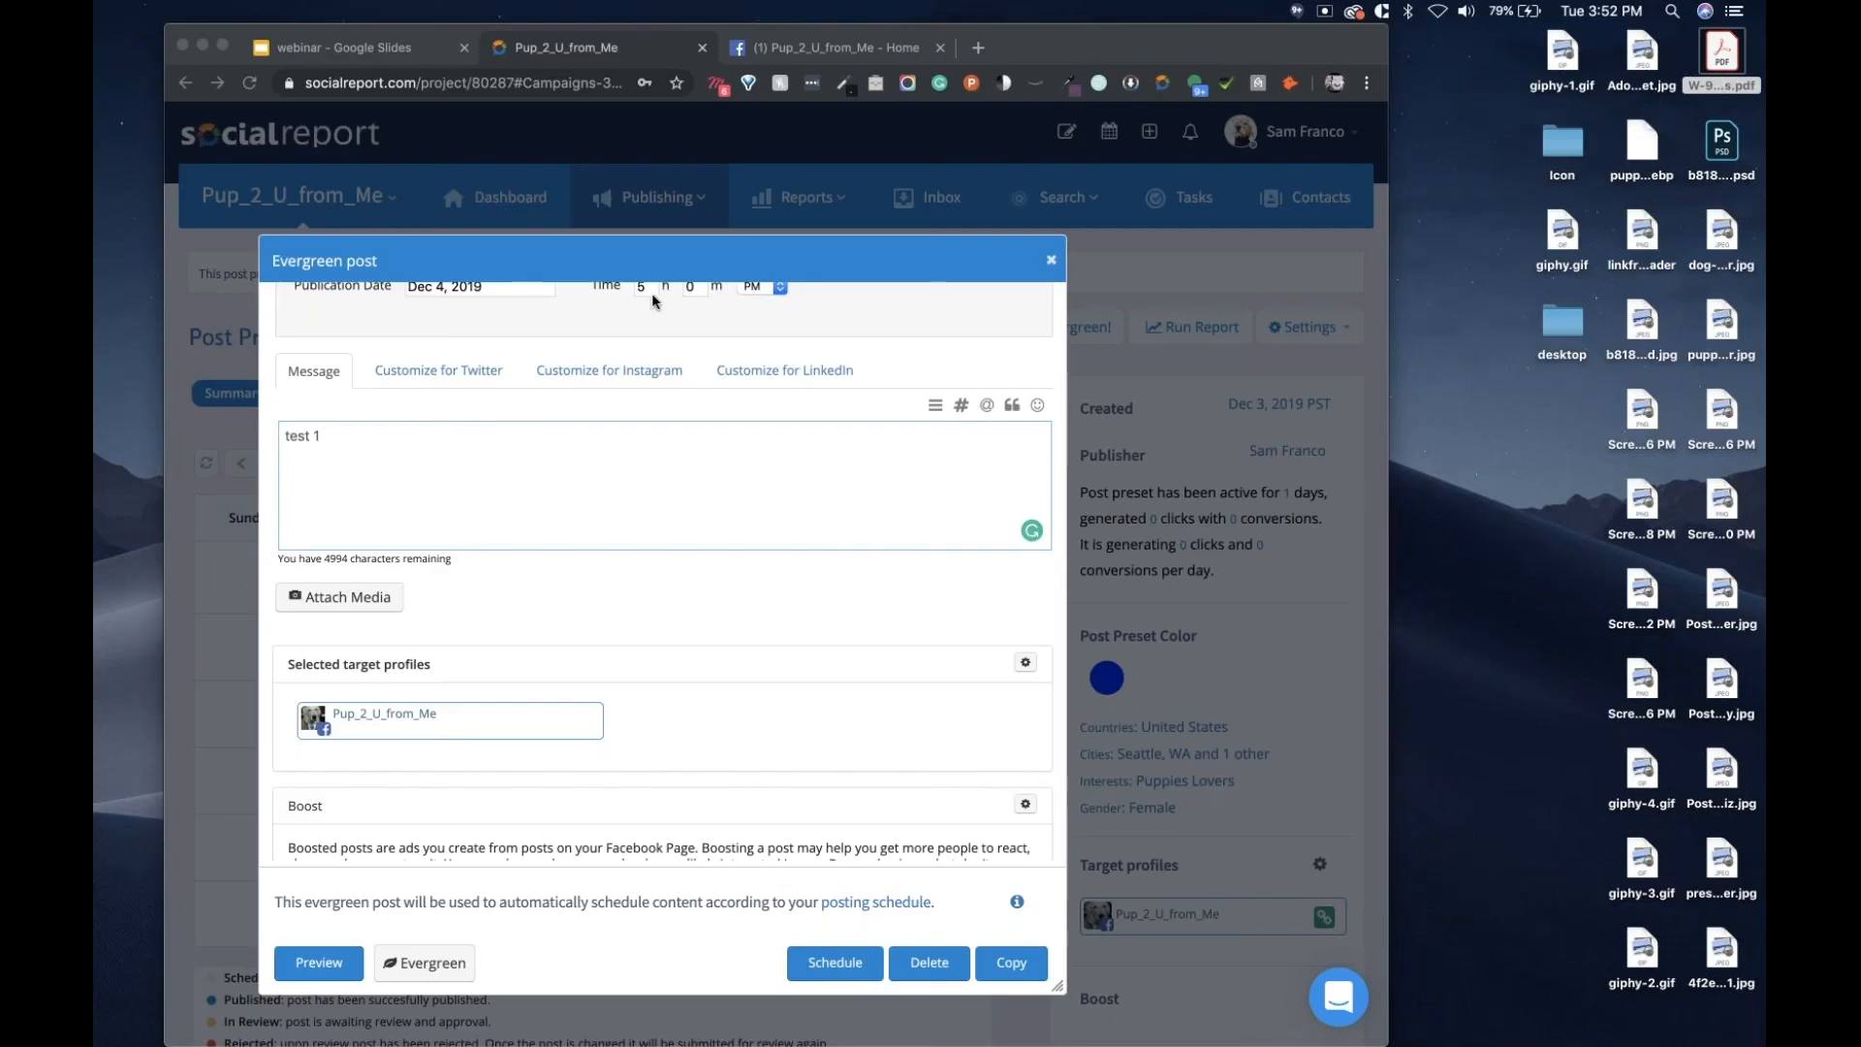
left_click(662, 321)
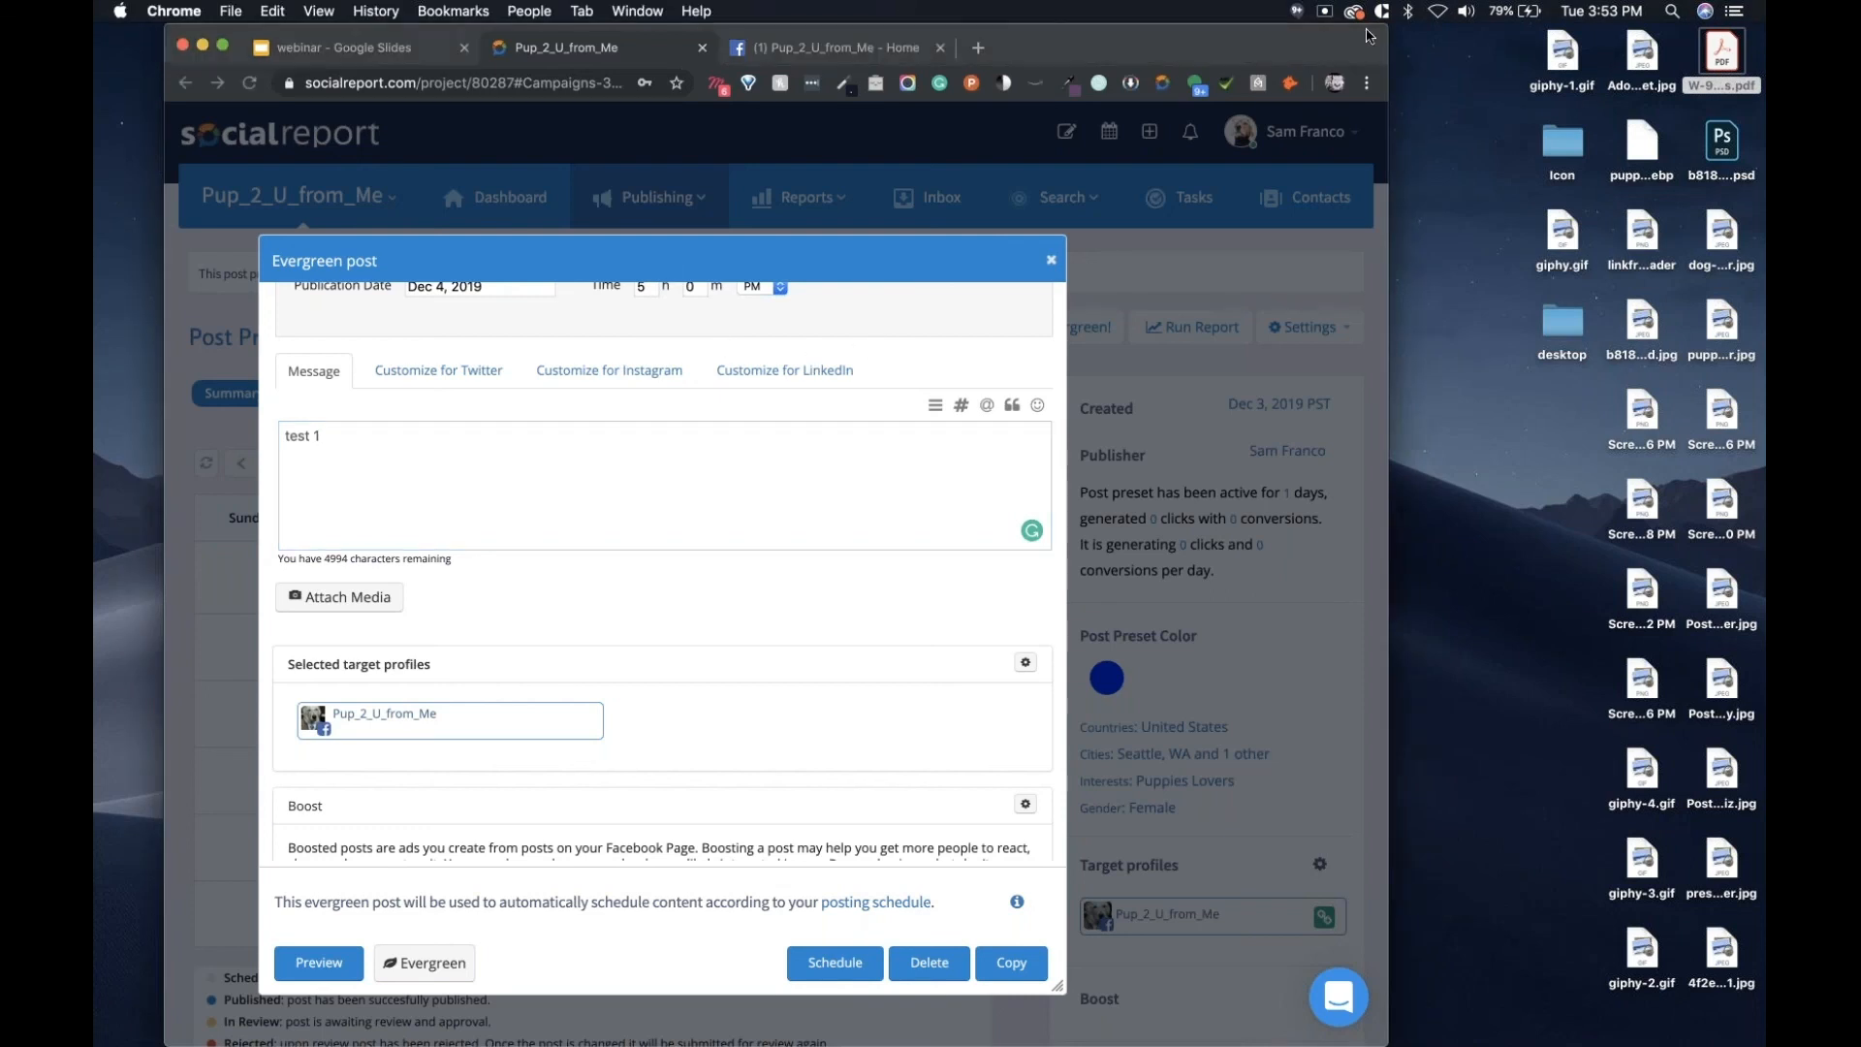
Try the require-approval setting and the queue option on the "test 1" post, then turn approval off.
scroll(804, 528, "up", 3)
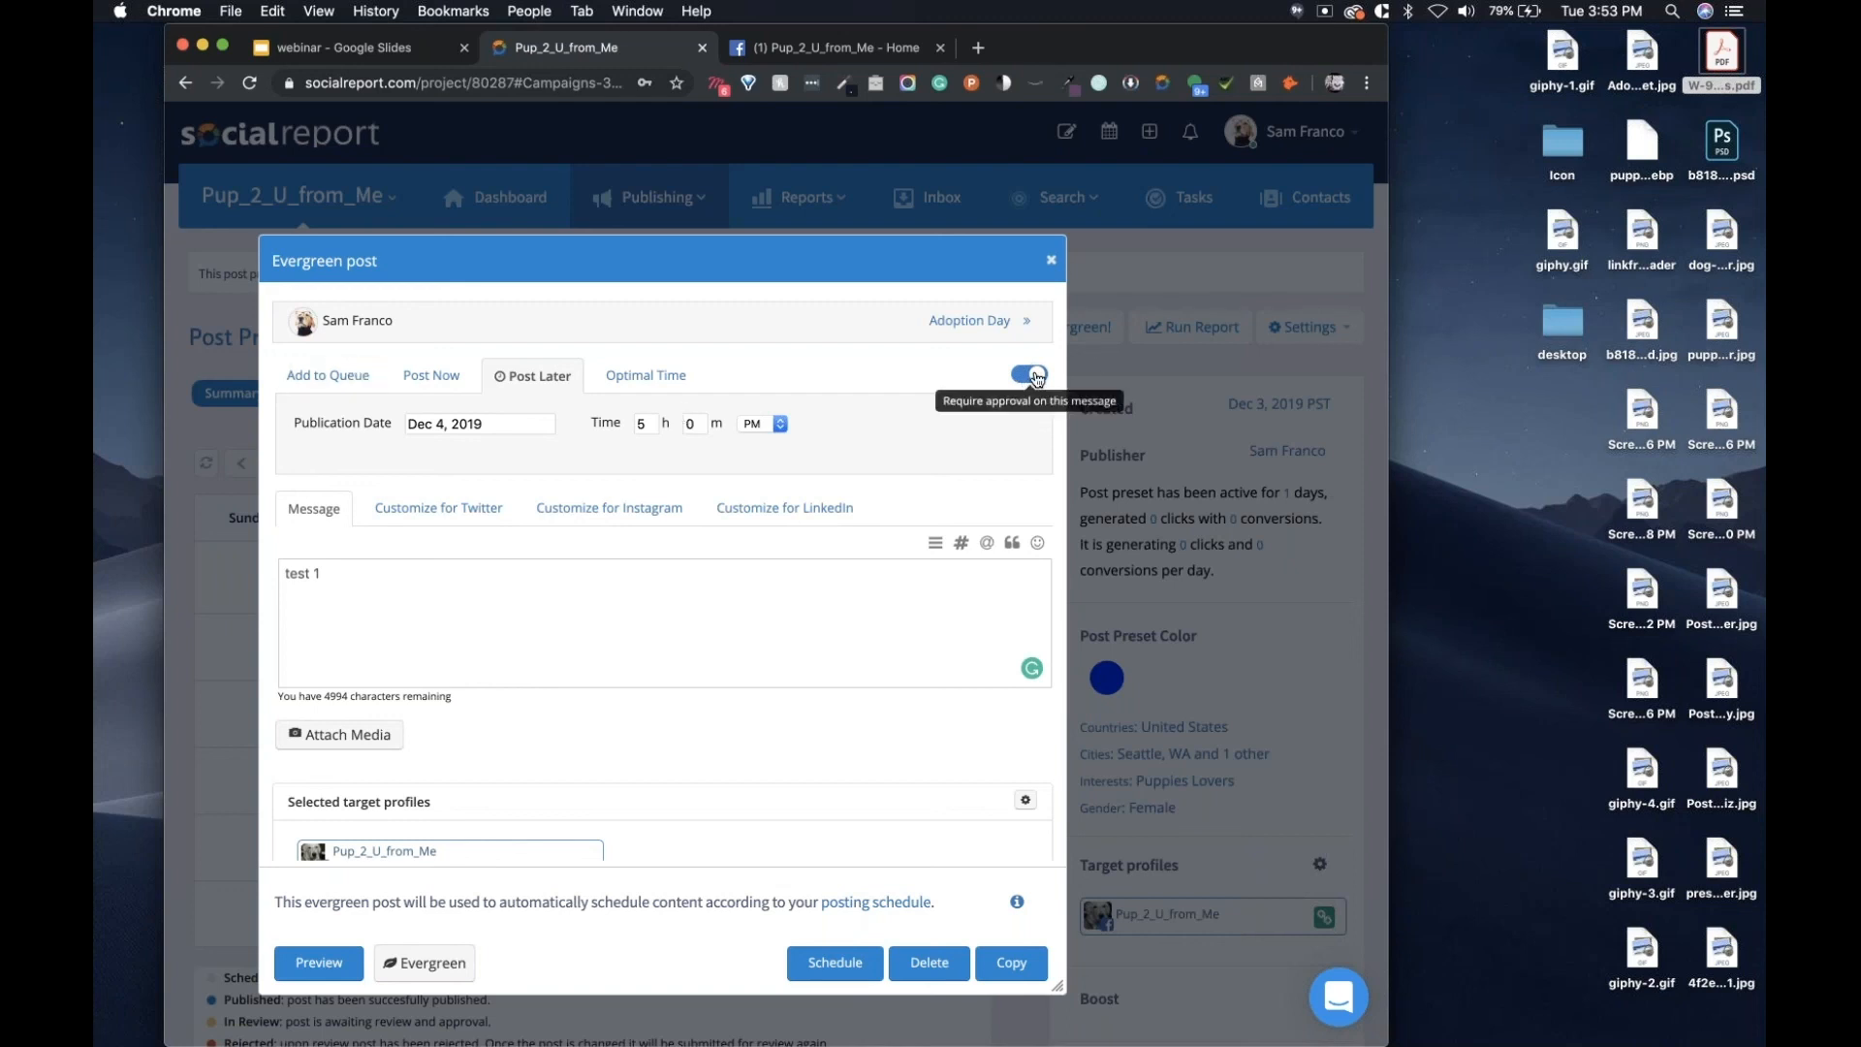
left_click(330, 388)
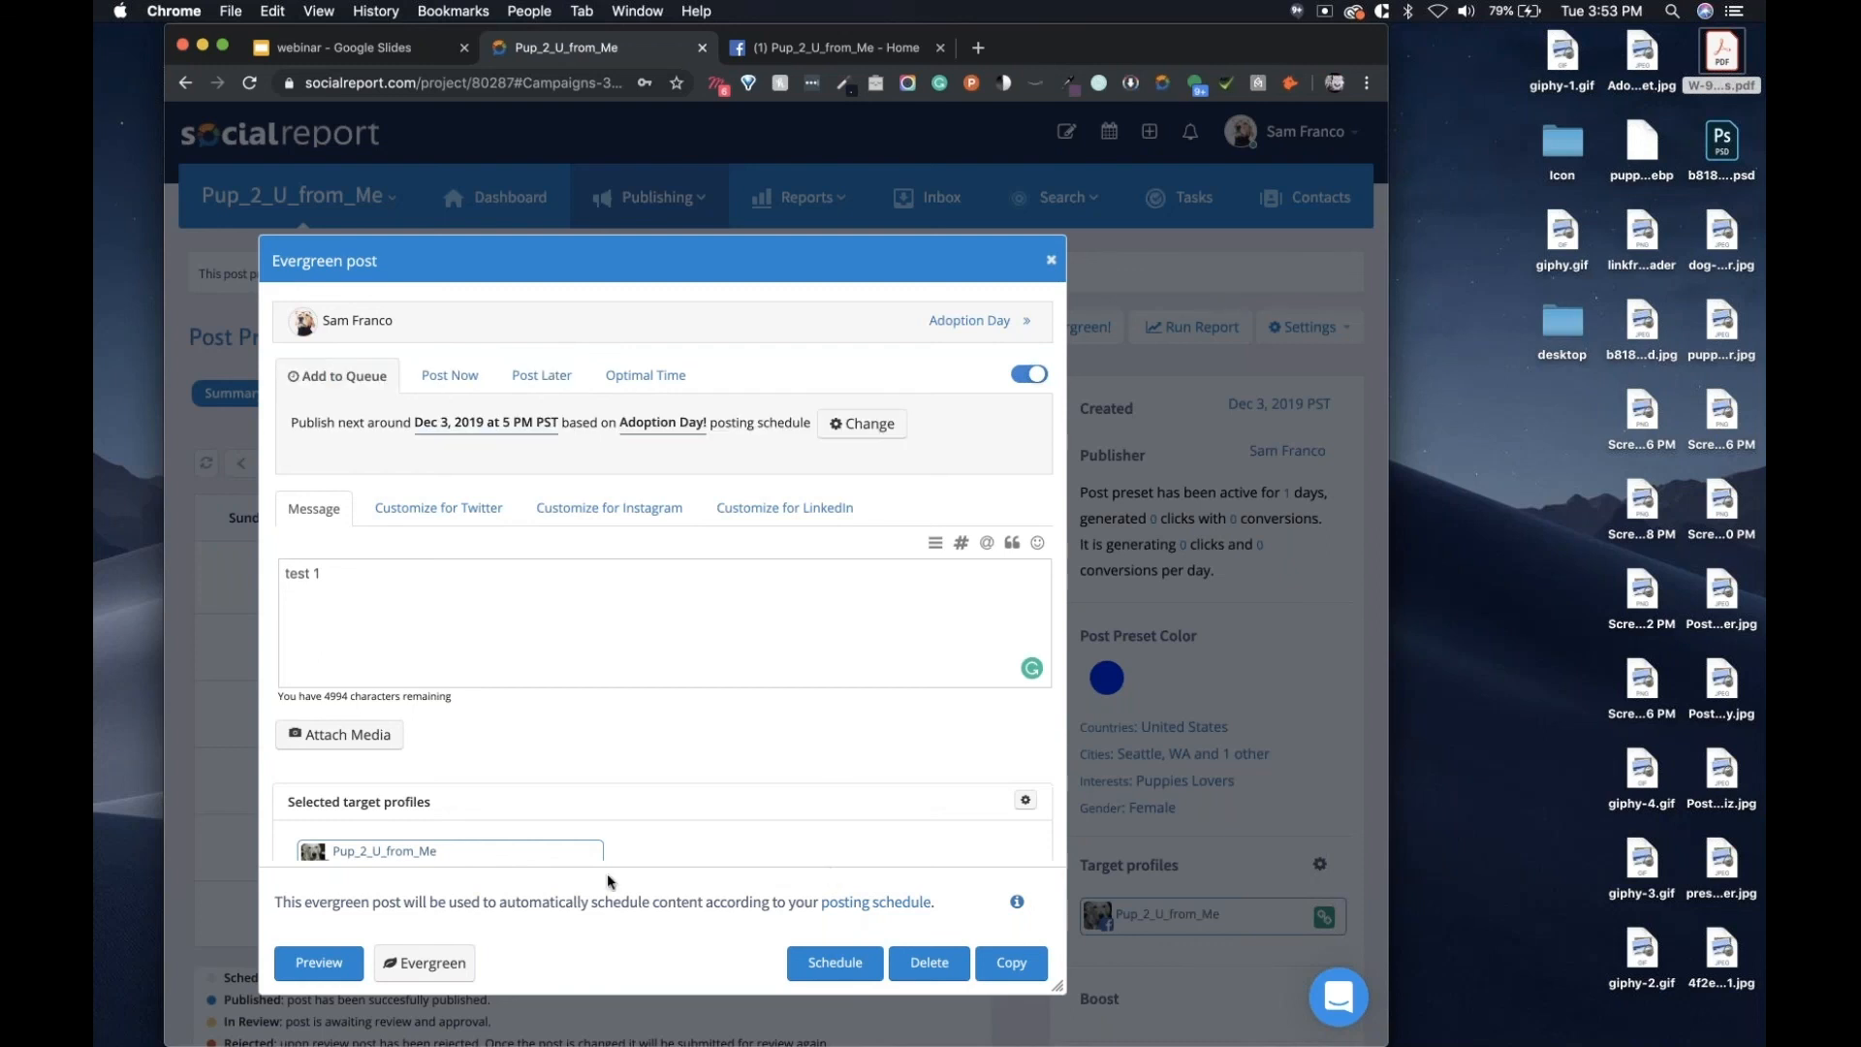
scroll(607, 874, "down", 7)
scroll(607, 875, "up", 7)
scroll(667, 570, "down", 7)
scroll(667, 570, "up", 7)
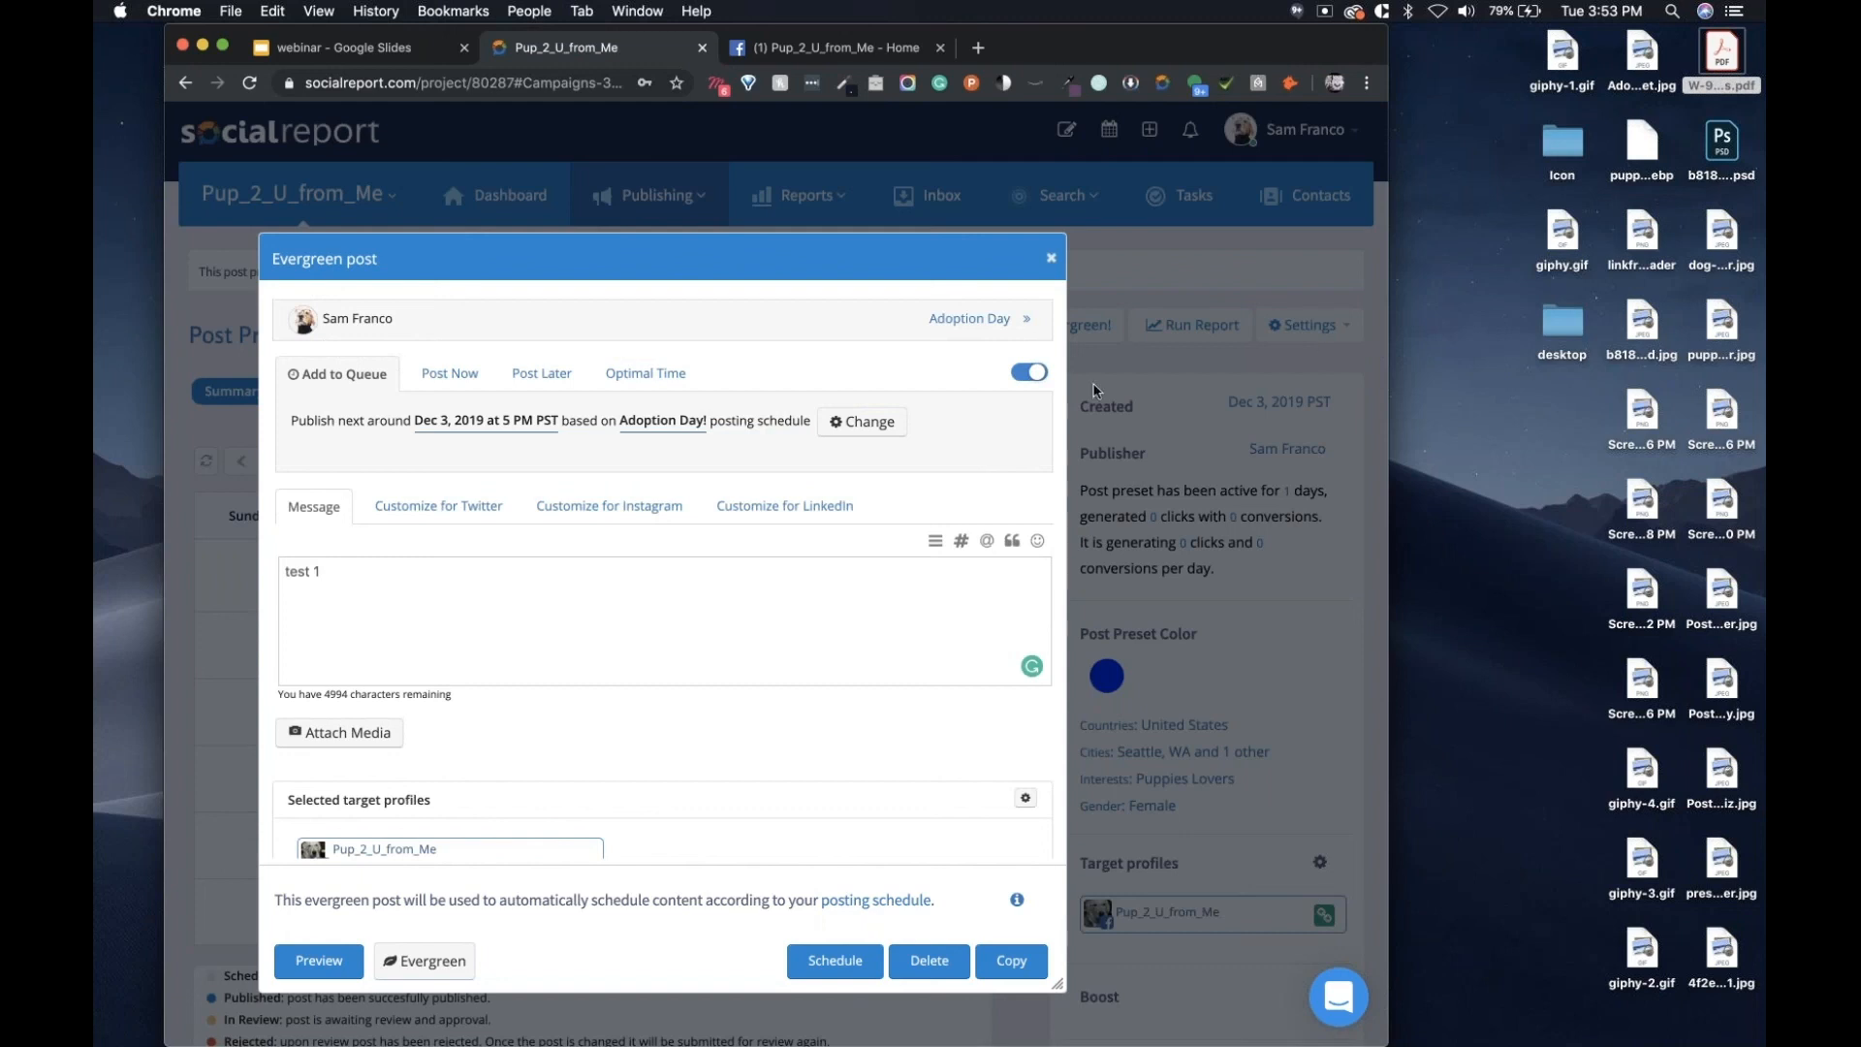
left_click(1029, 373)
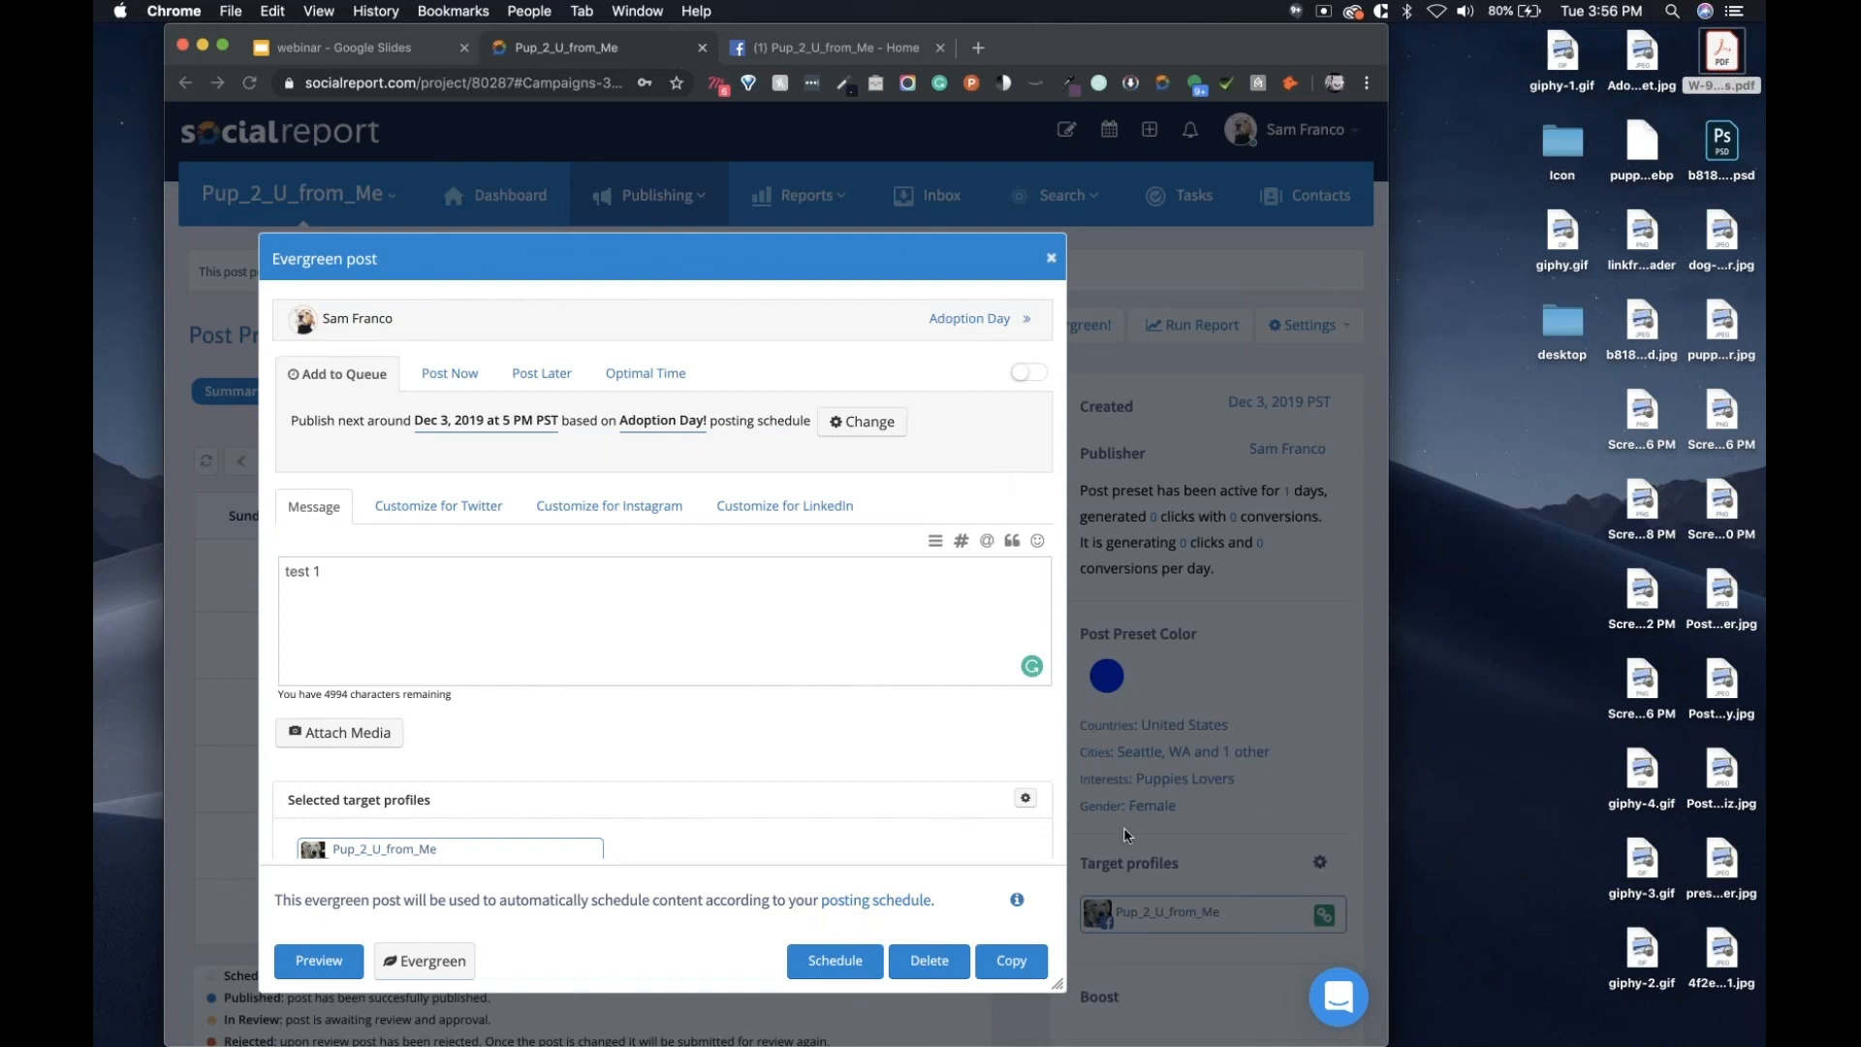
Show the support chat and the post's Instagram message customization, then close the chat.
left_click(1338, 998)
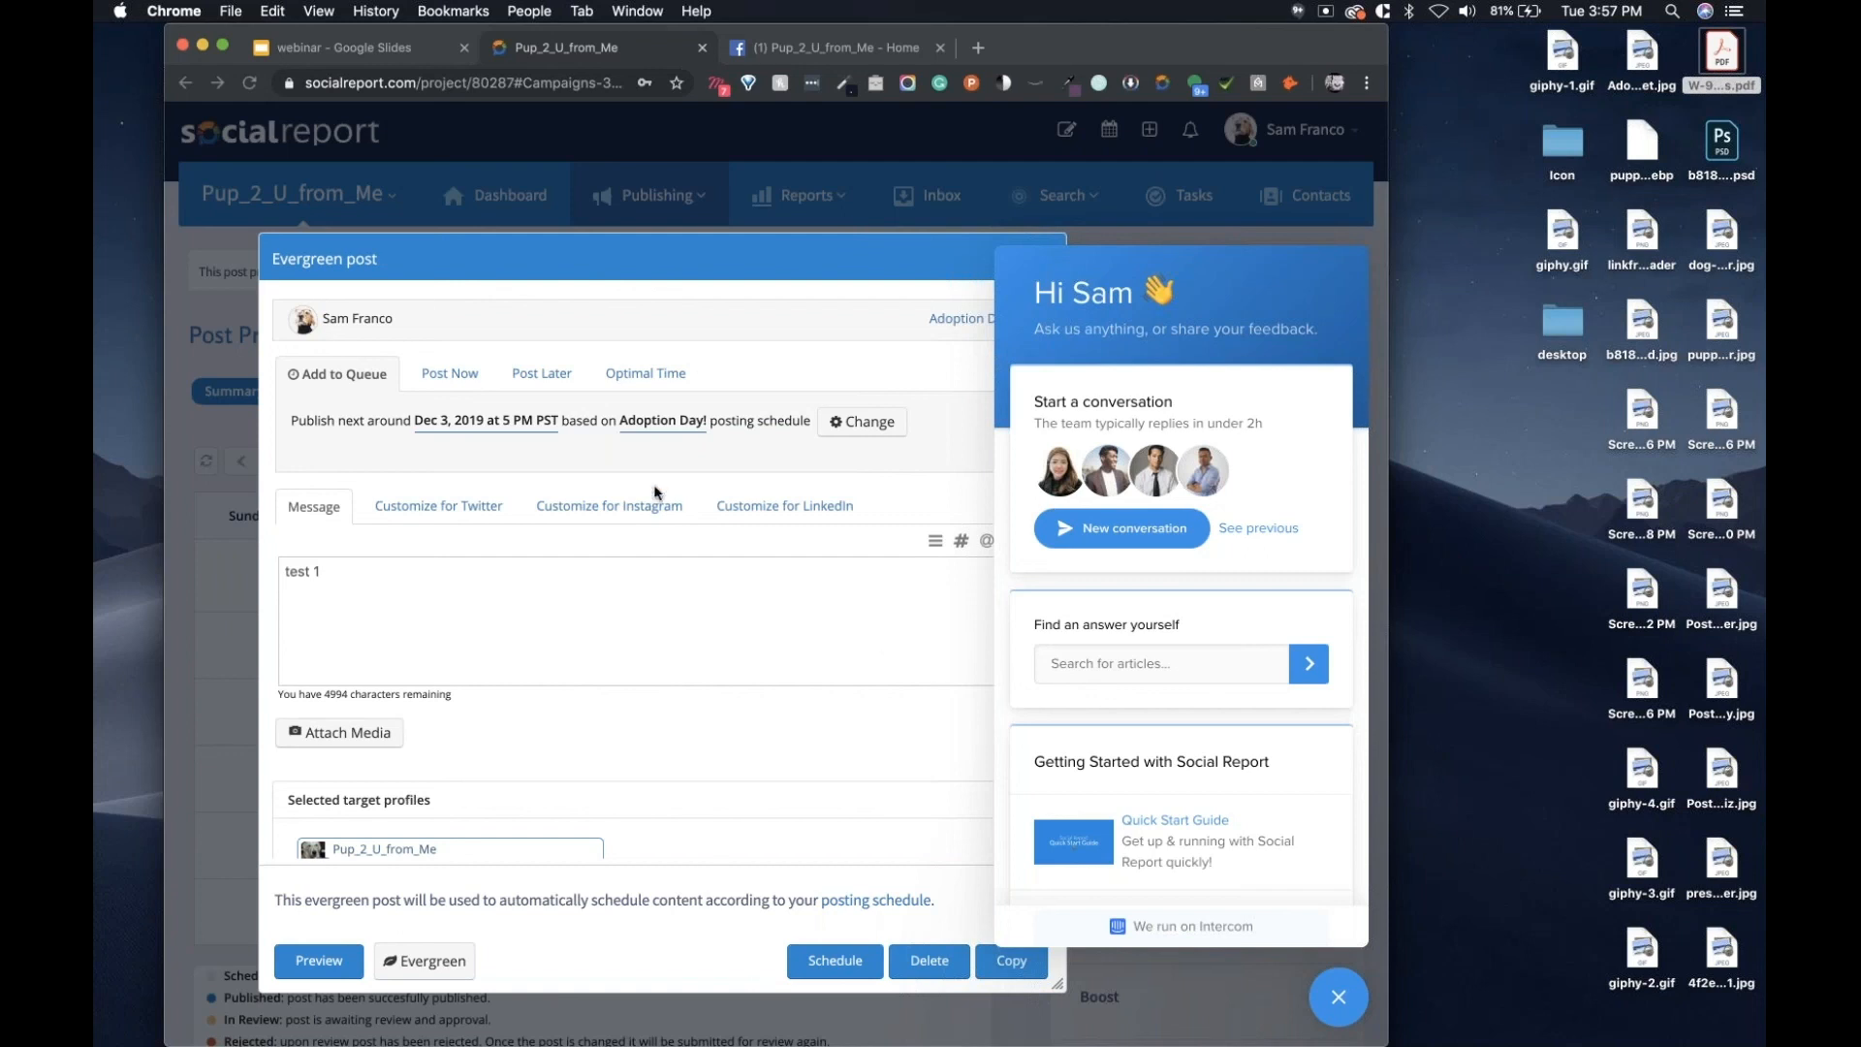
left_click(611, 493)
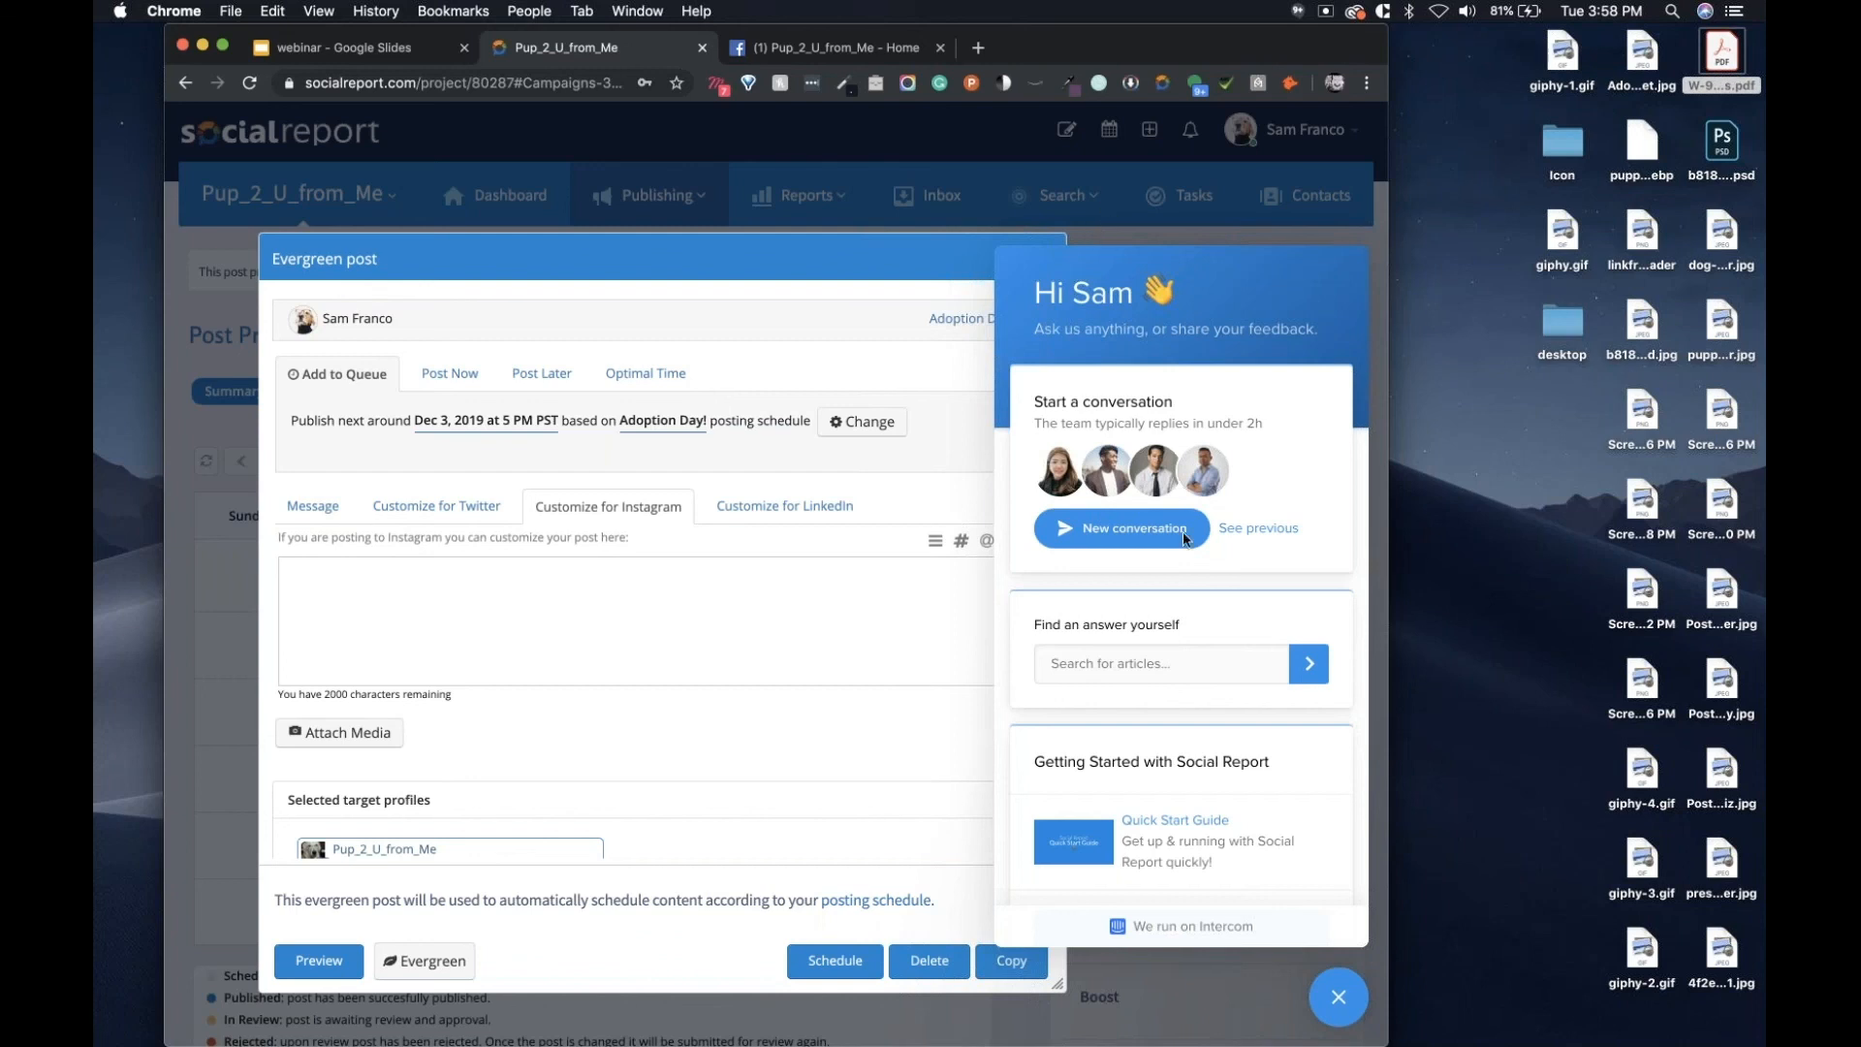
left_click(1341, 994)
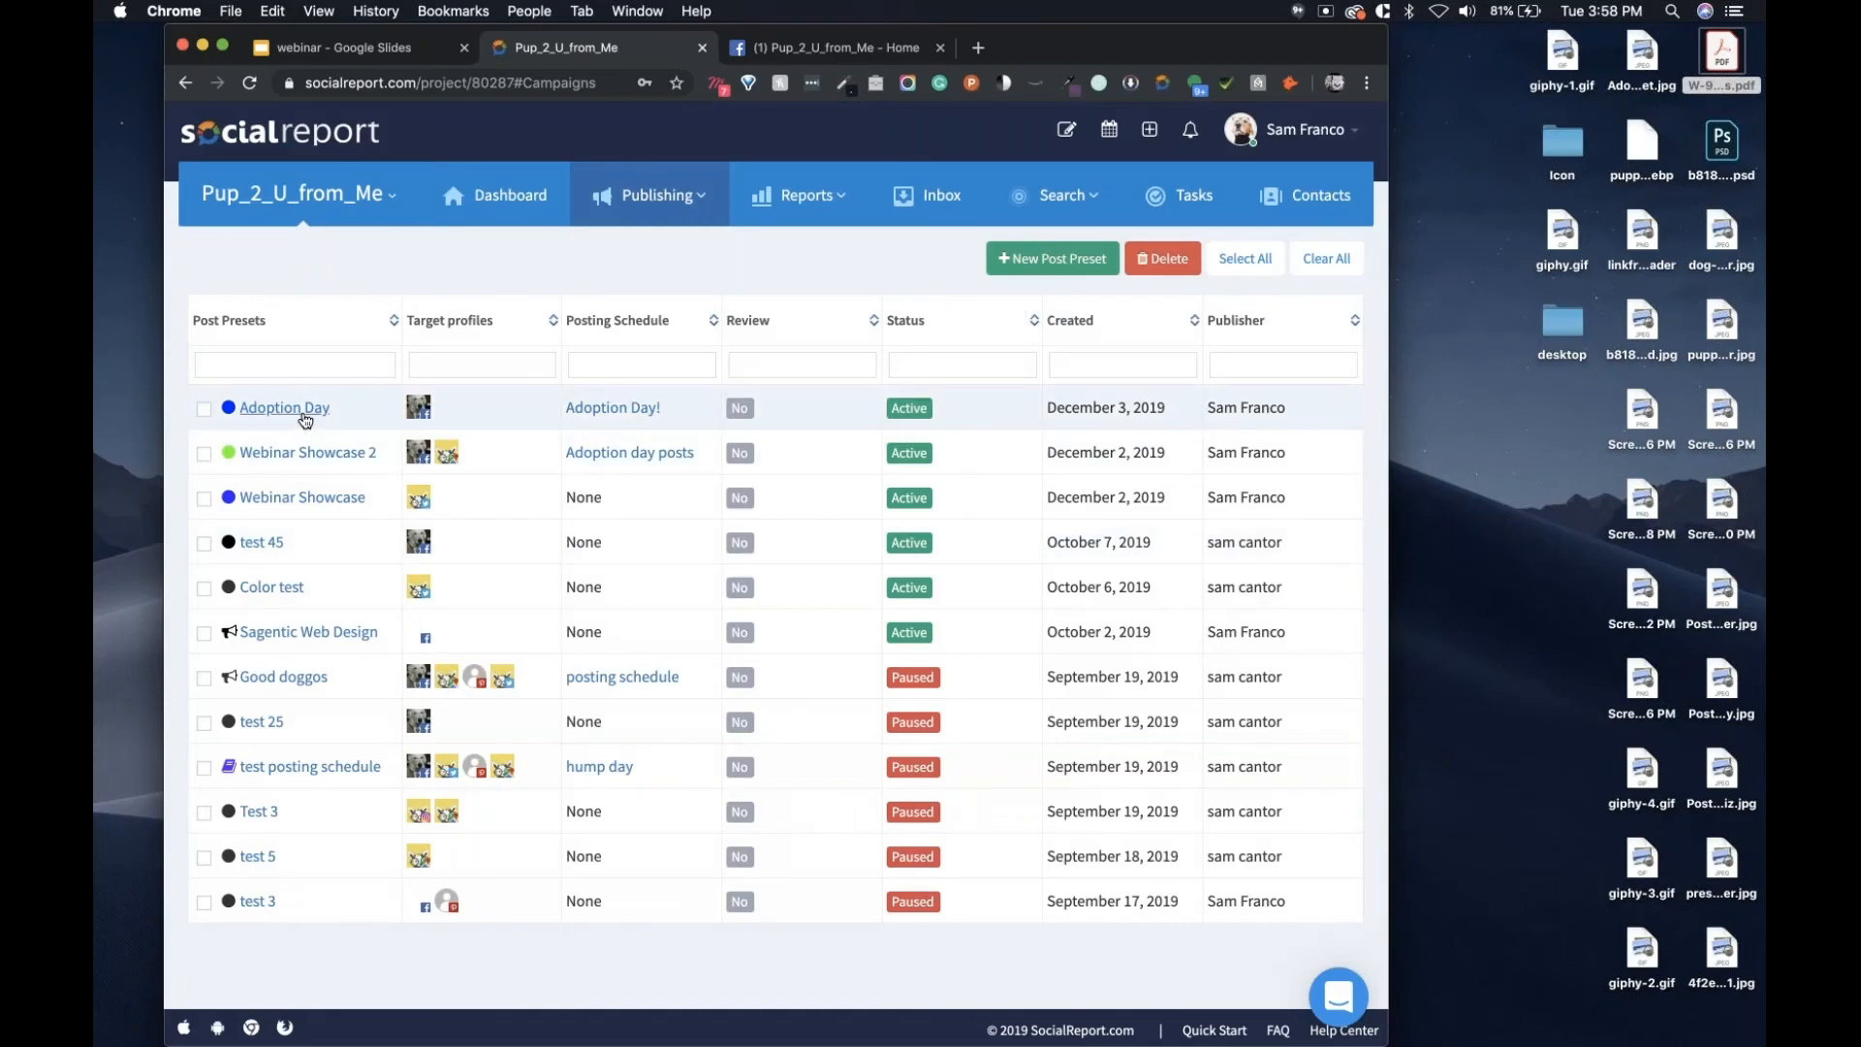
Turn off evergreen for the Adoption Day preset, preview "test 1" on its calendar, and make the preset evergreen again.
left_click(284, 408)
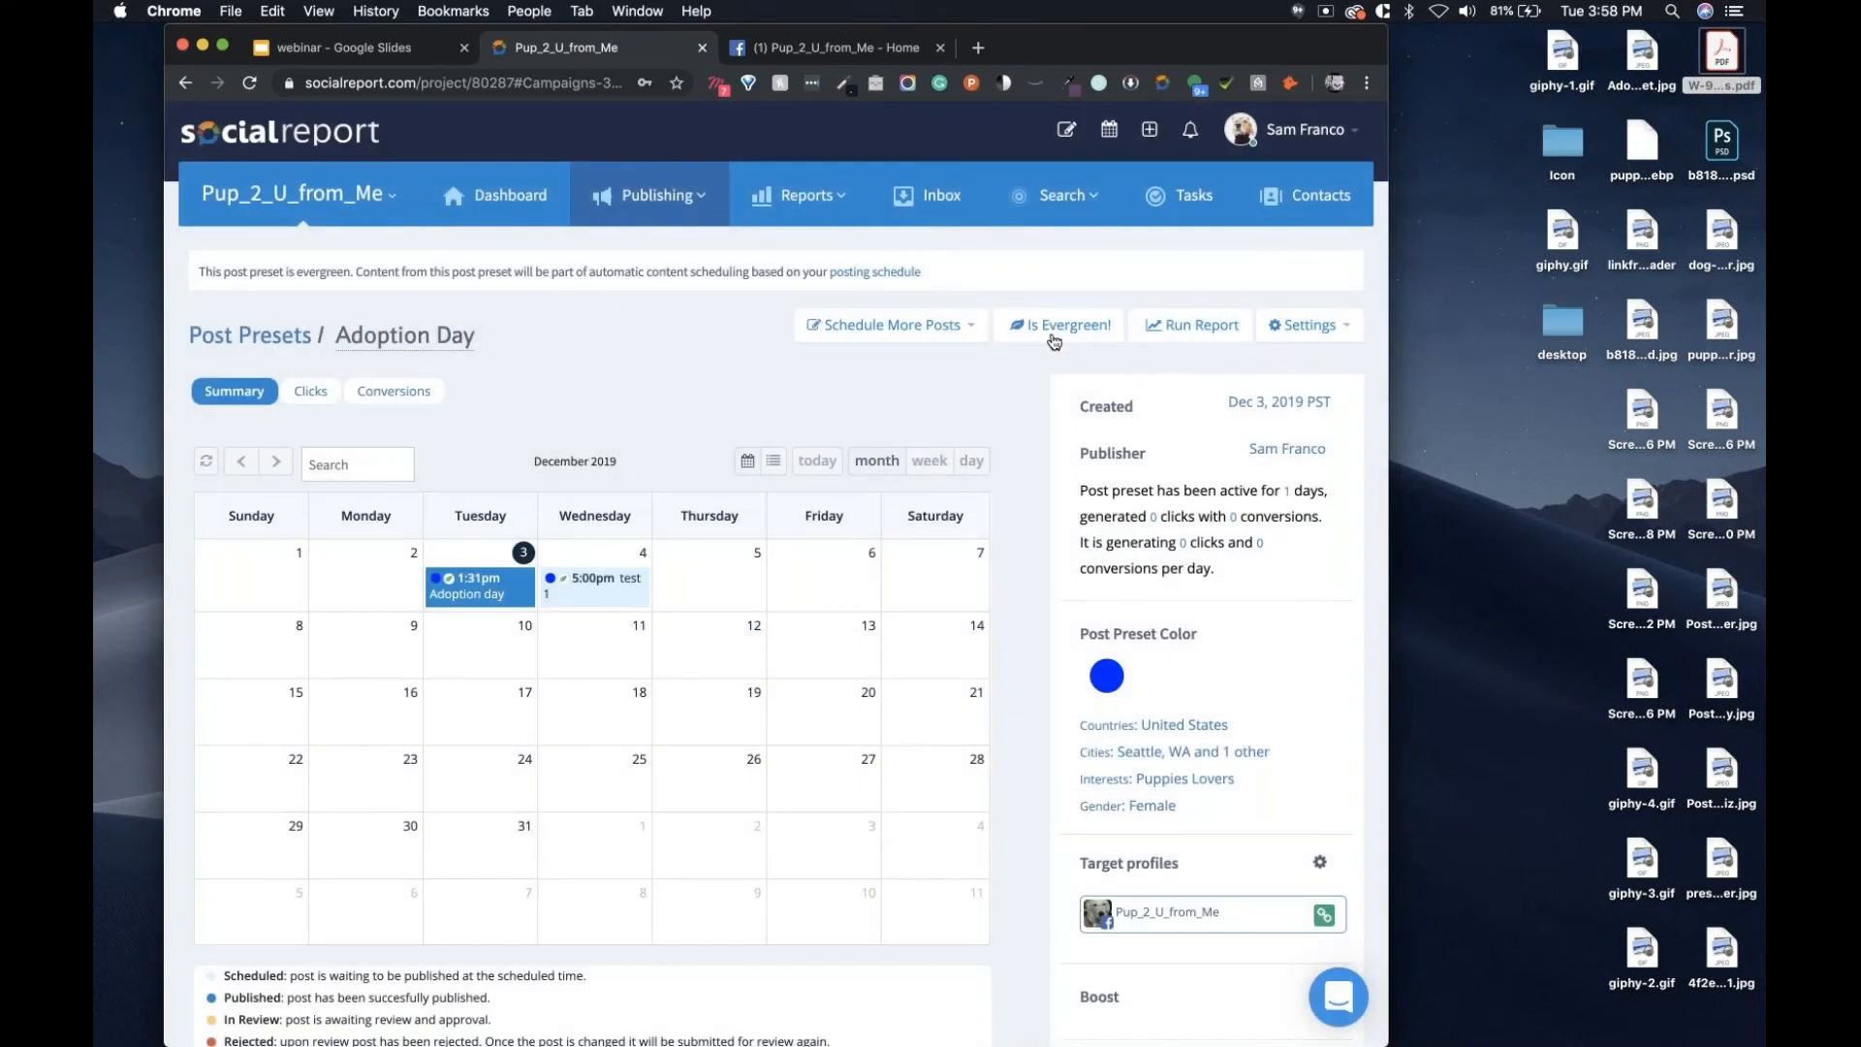
left_click(1061, 325)
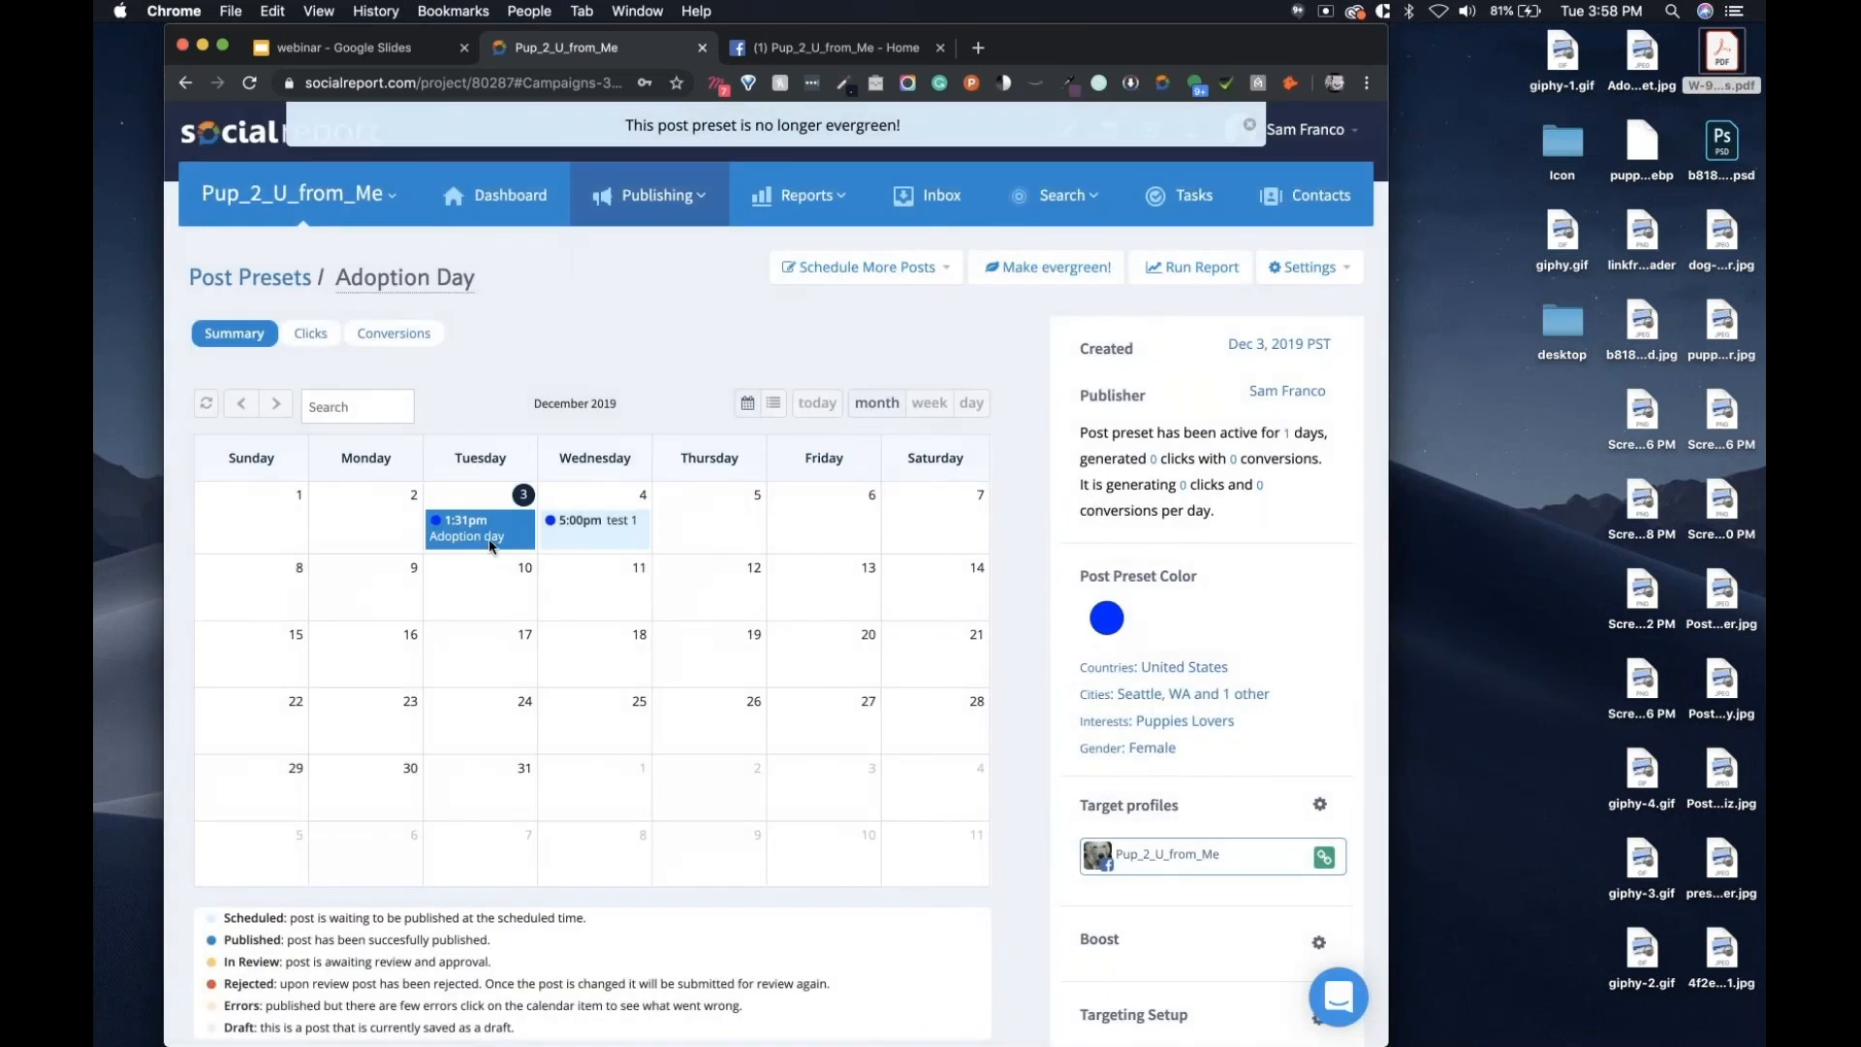
mouse_move(566, 526)
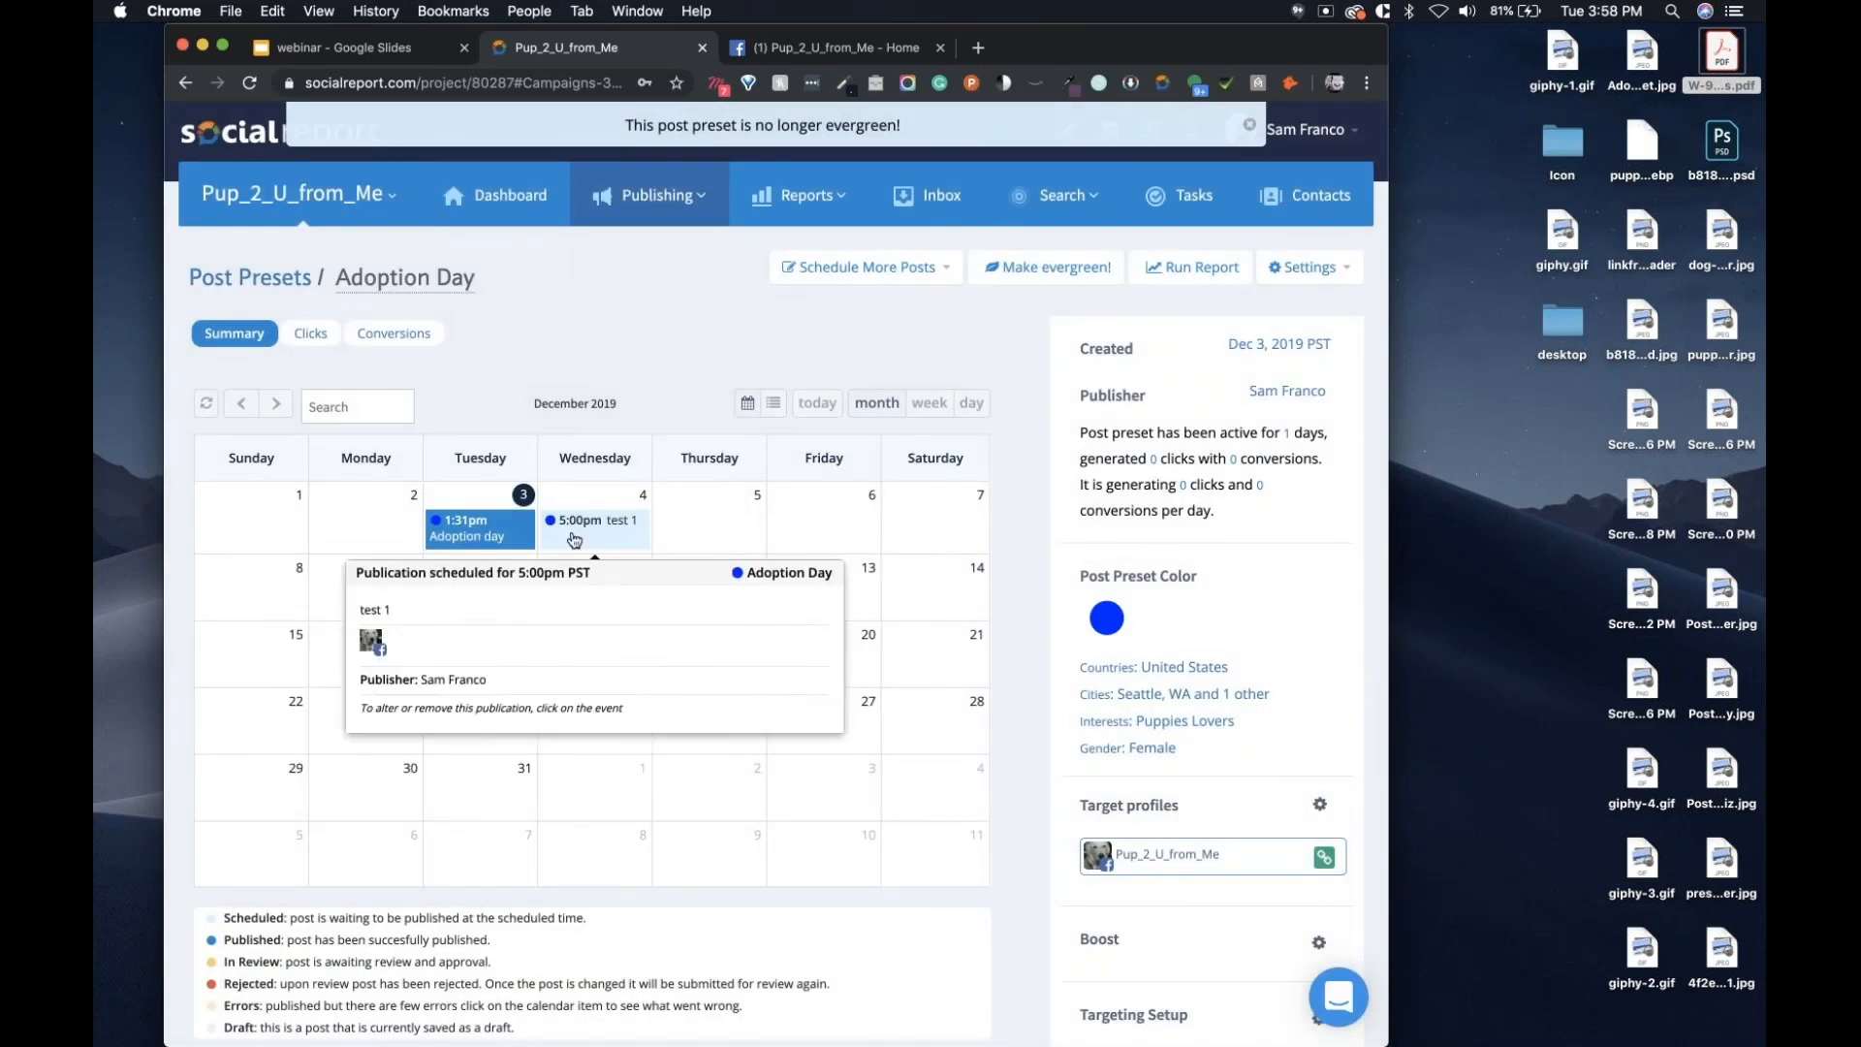
left_click(1055, 267)
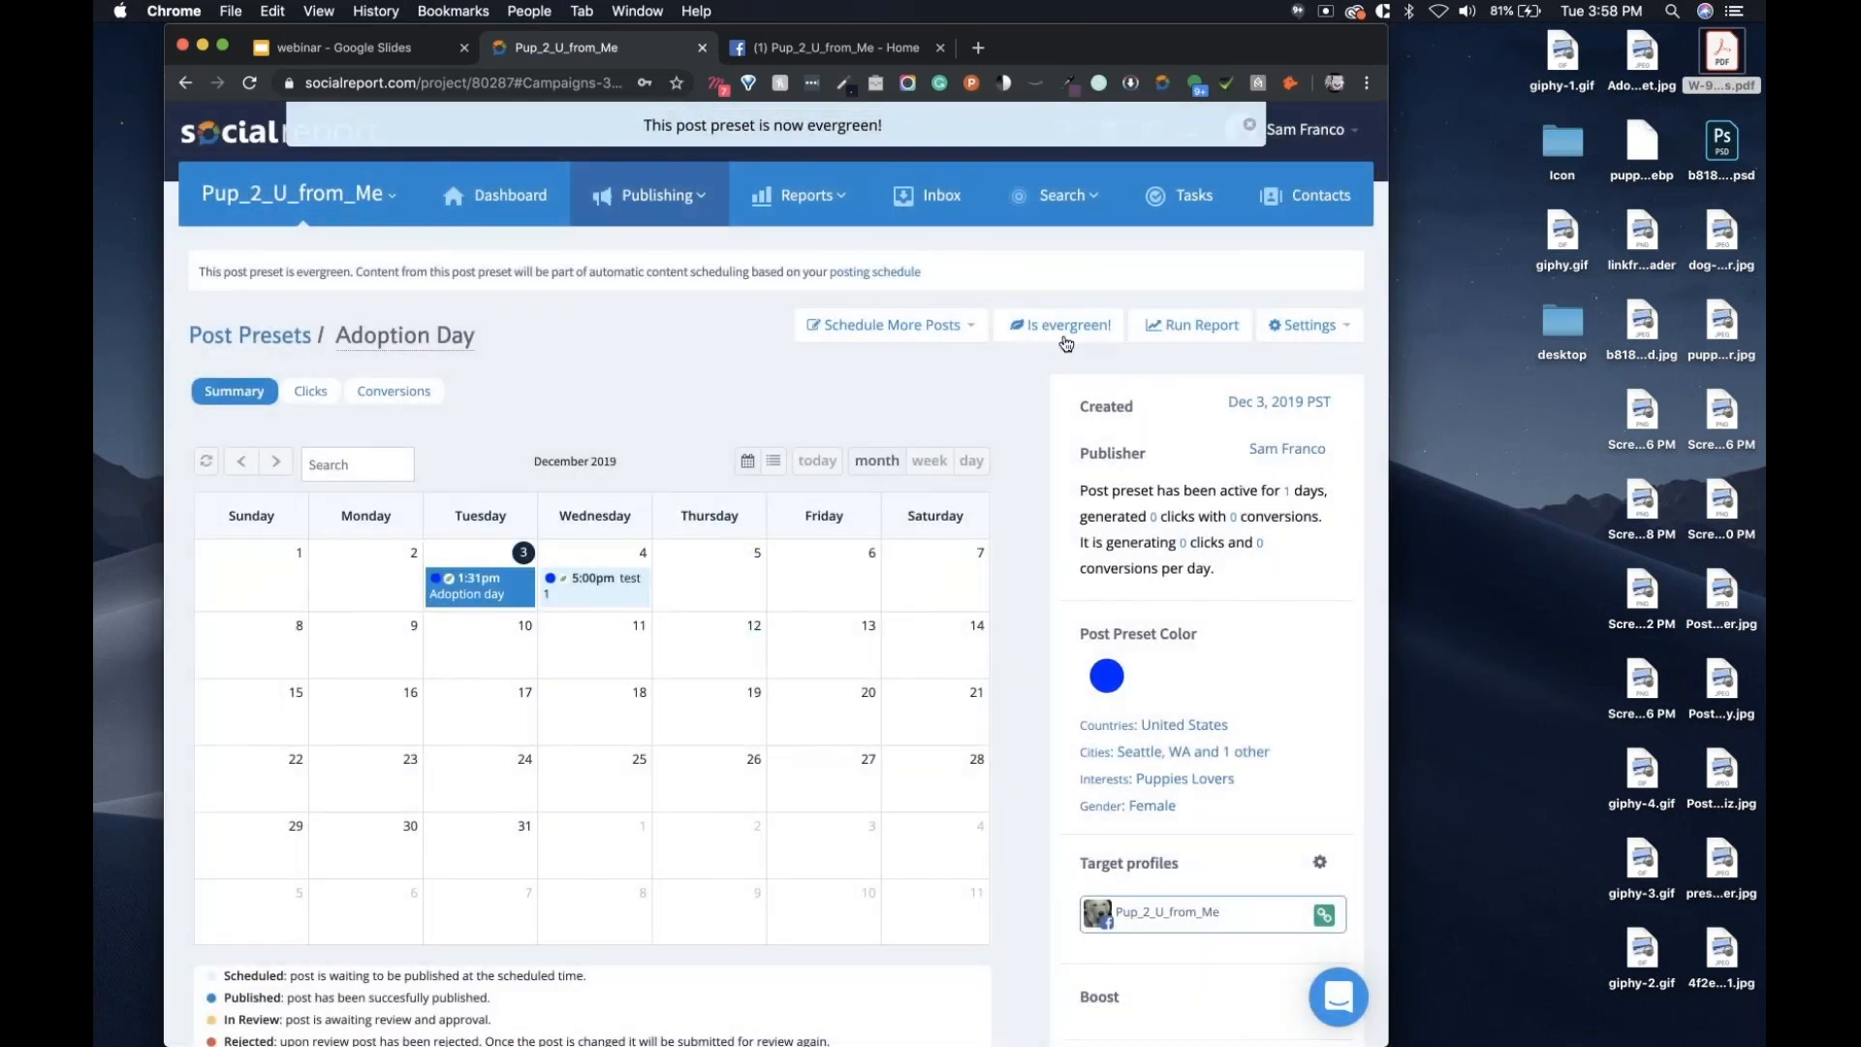